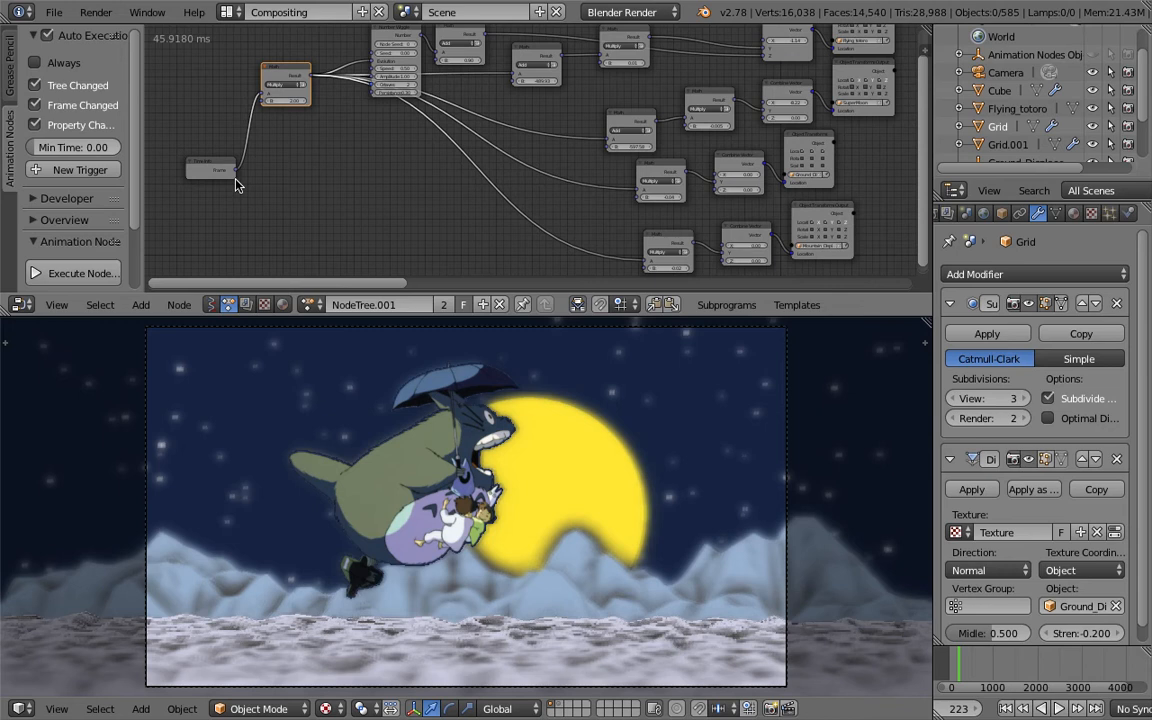
- Play the Totoro animation in the viewport and pause it
shift+middle_drag(426, 453, 398, 453)
click(1060, 708)
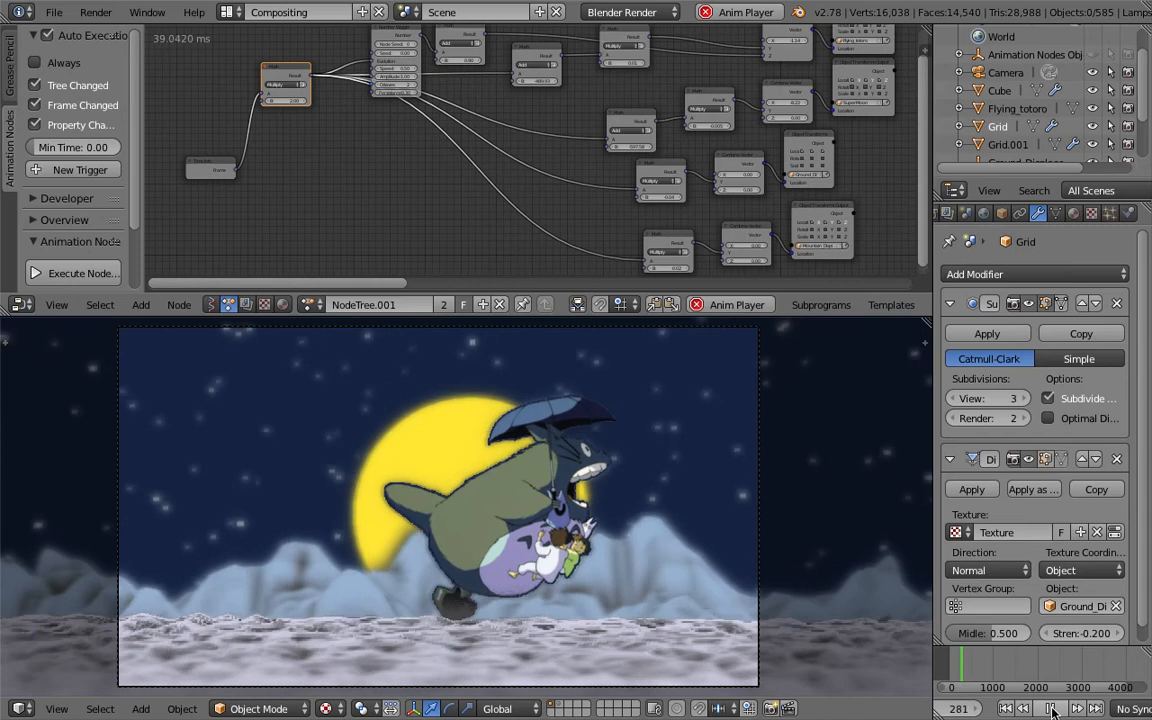
click(1051, 709)
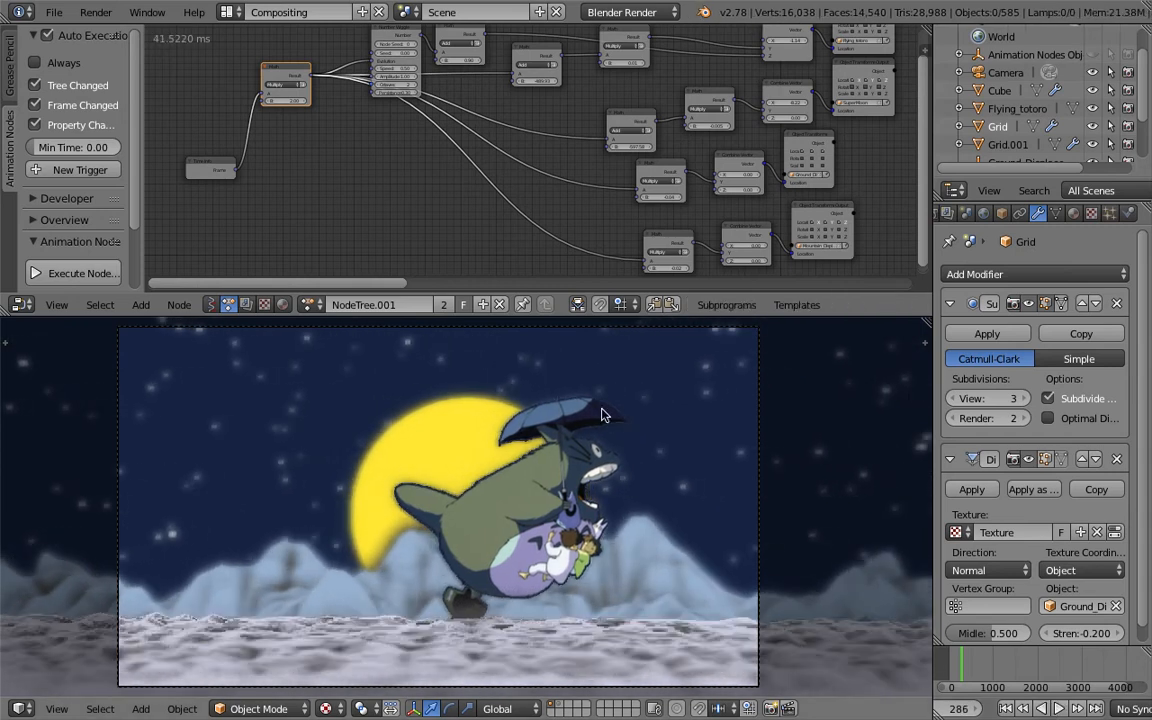
- Scrub through the timeline to inspect the scene at other frames
mouse_move(955, 660)
mouse_down()
mouse_move(978, 668)
mouse_move(960, 665)
mouse_up()
mouse_move(575, 559)
middle_down()
mouse_move(567, 595)
mouse_move(480, 580)
mouse_move(380, 530)
mouse_move(638, 523)
mouse_move(579, 543)
mouse_move(573, 570)
mouse_move(502, 504)
mouse_move(576, 578)
middle_up()
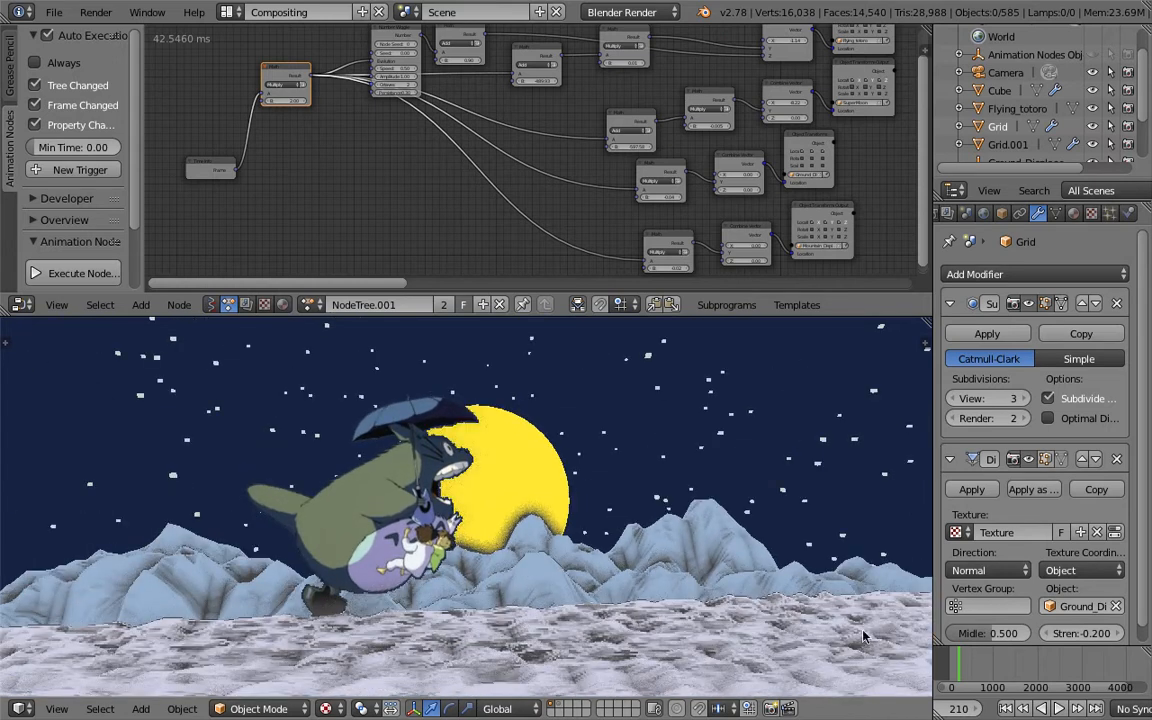
drag(963, 658, 993, 670)
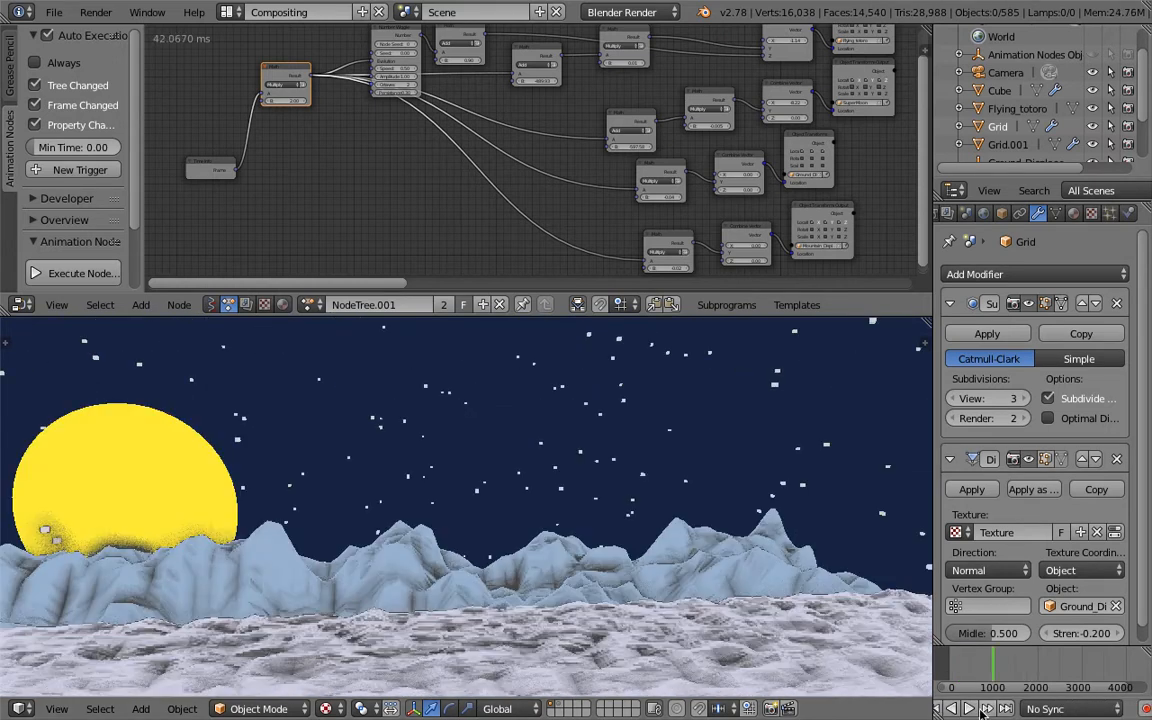
key(Return)
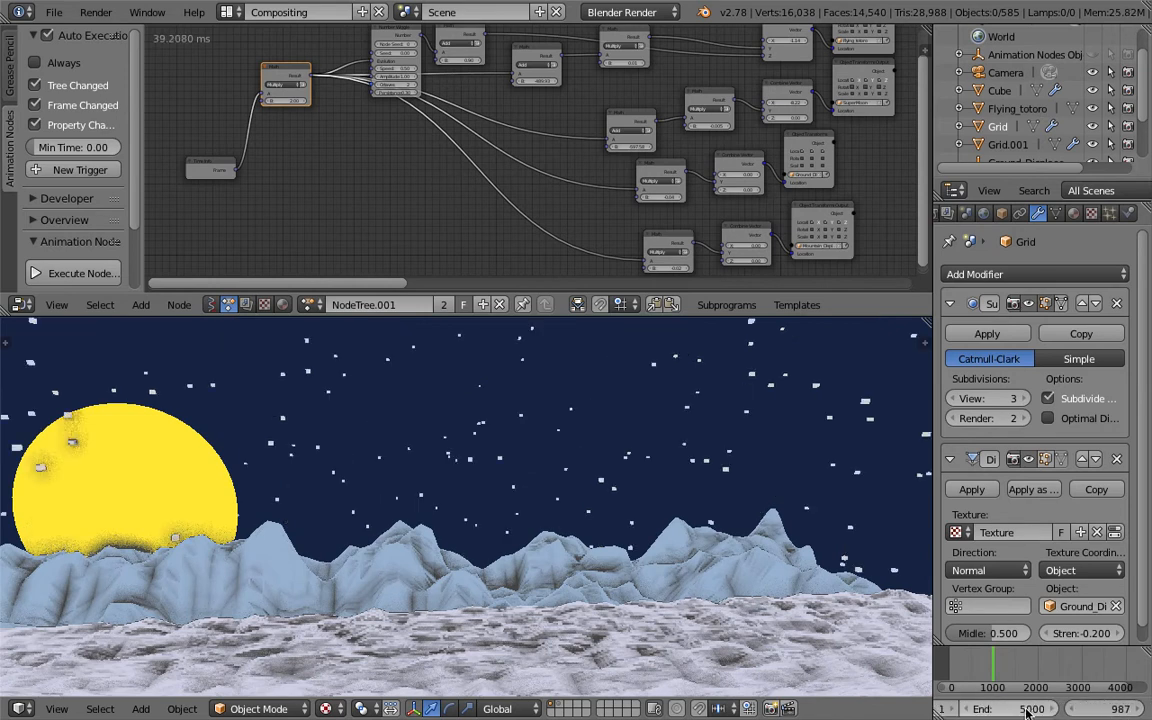
- Set the B value of the first Multiply math node to 1
scroll(733, 624, down, 2)
middle_drag(733, 624, 726, 606)
drag(976, 657, 959, 668)
middle_drag(386, 211, 555, 275)
scroll(540, 265, up, 2)
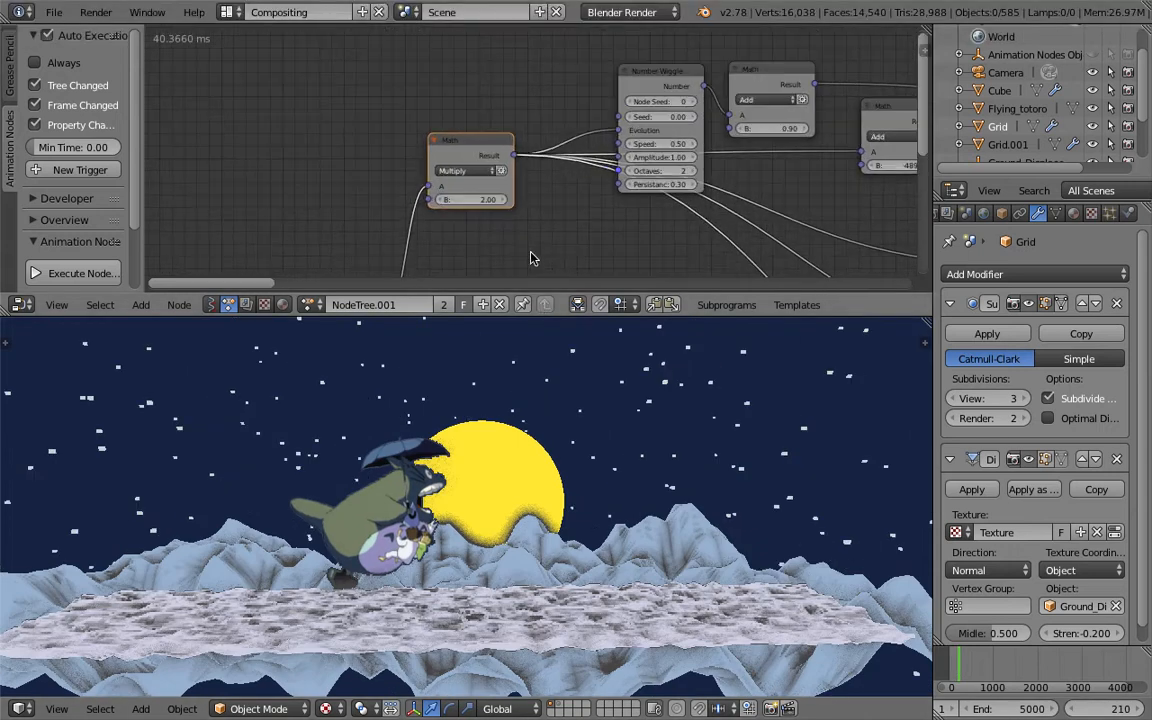
key(Return)
click(476, 198)
text(1)
key(Return)
- Play the animation to preview the change and stop playback
drag(967, 672, 977, 669)
scroll(1062, 715, down, 3)
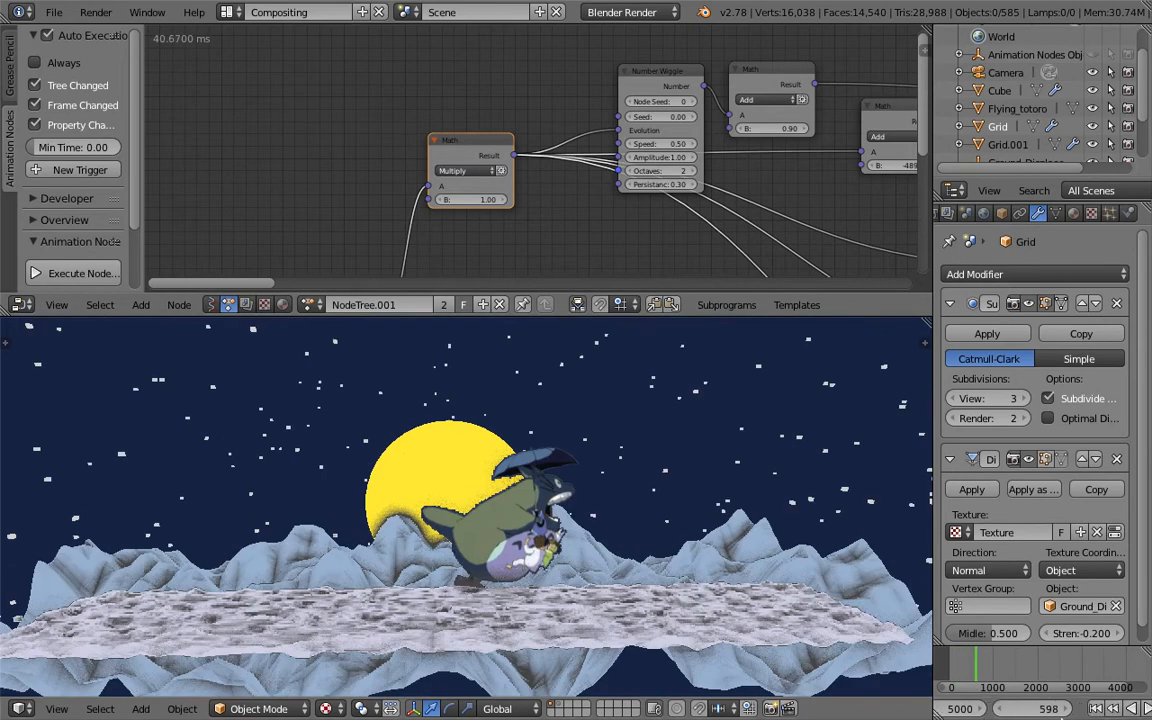
click(1060, 708)
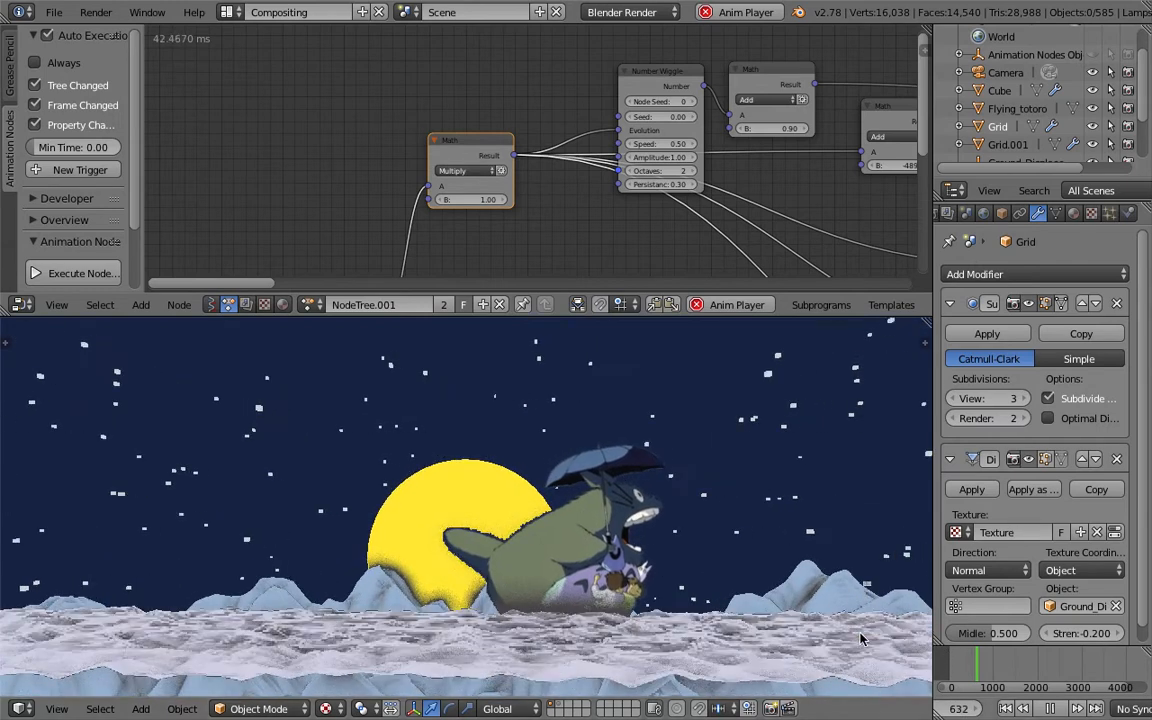
key(alt+a)
- Select the ground grid and open its Clouds displacement texture settings
middle_drag(524, 504, 352, 463)
right_click(352, 463)
key(g)
right_click(338, 443)
right_click(312, 542)
middle_drag(312, 542, 518, 509)
drag(931, 300, 805, 300)
middle_drag(636, 590, 572, 573)
click(1016, 213)
mouse_move(722, 401)
middle_down()
mouse_move(702, 372)
mouse_move(707, 397)
middle_up()
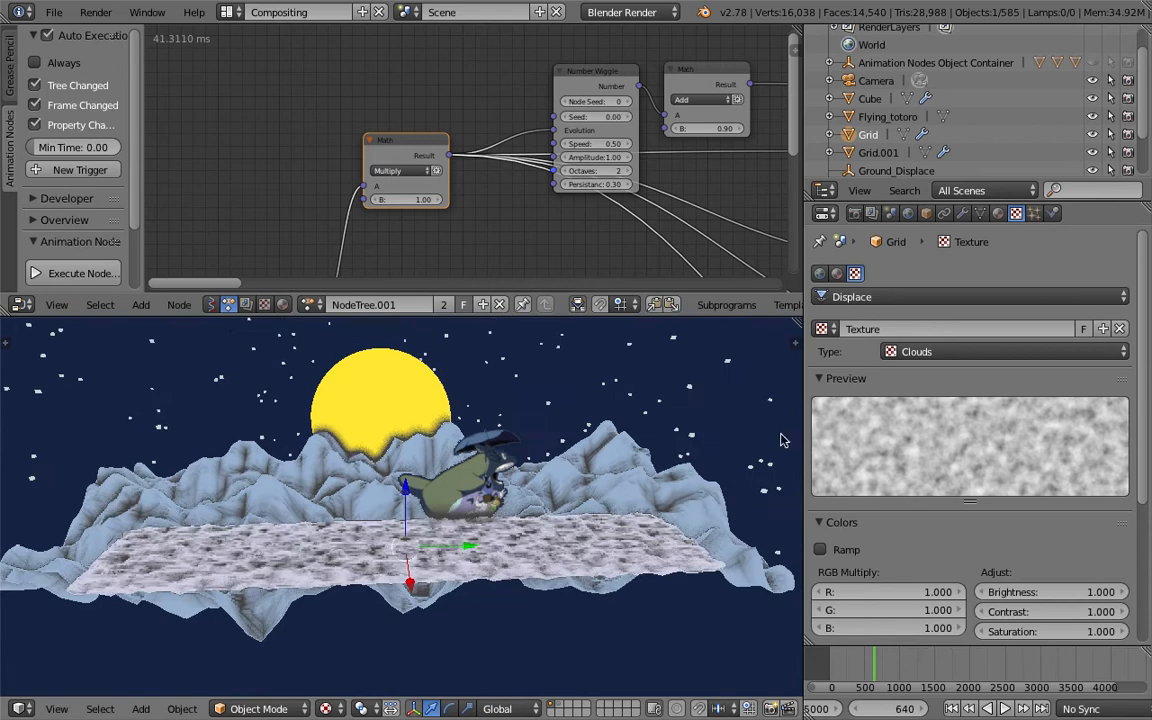
- Examine the whole scene from a distance while playing the animation
drag(804, 420, 886, 425)
scroll(656, 457, down, 1)
middle_drag(651, 458, 649, 440)
right_click(670, 366)
middle_drag(624, 399, 574, 568)
scroll(583, 520, down, 8)
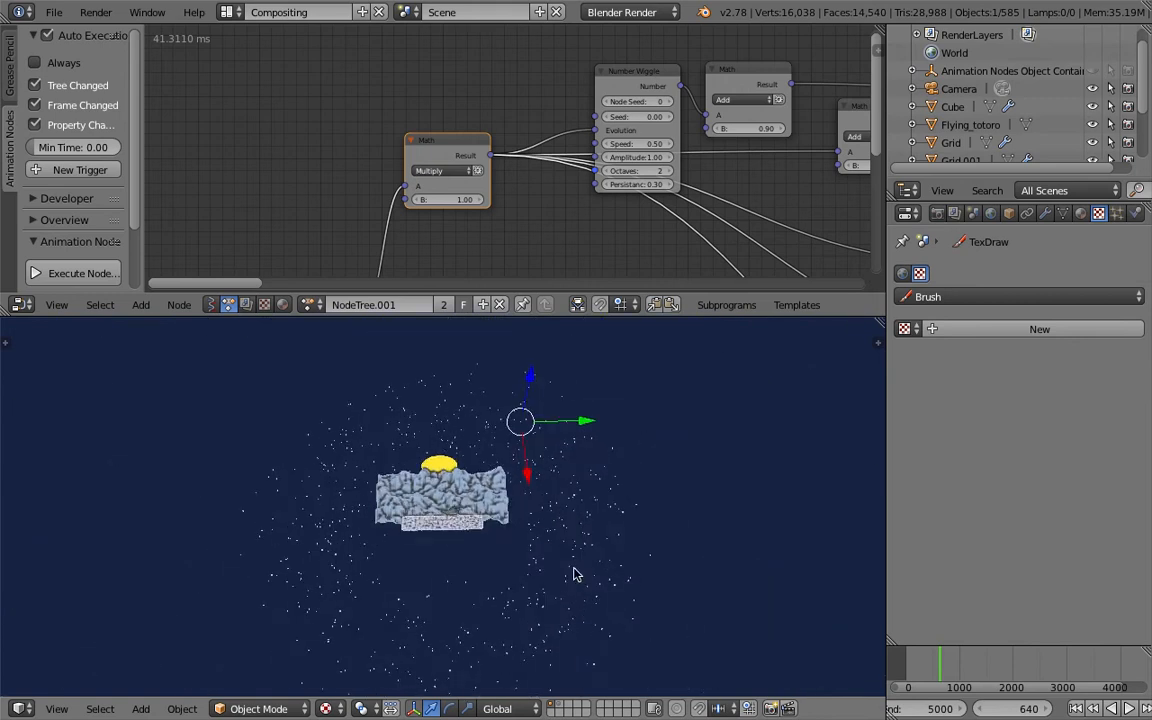
click(930, 665)
key(alt+a)
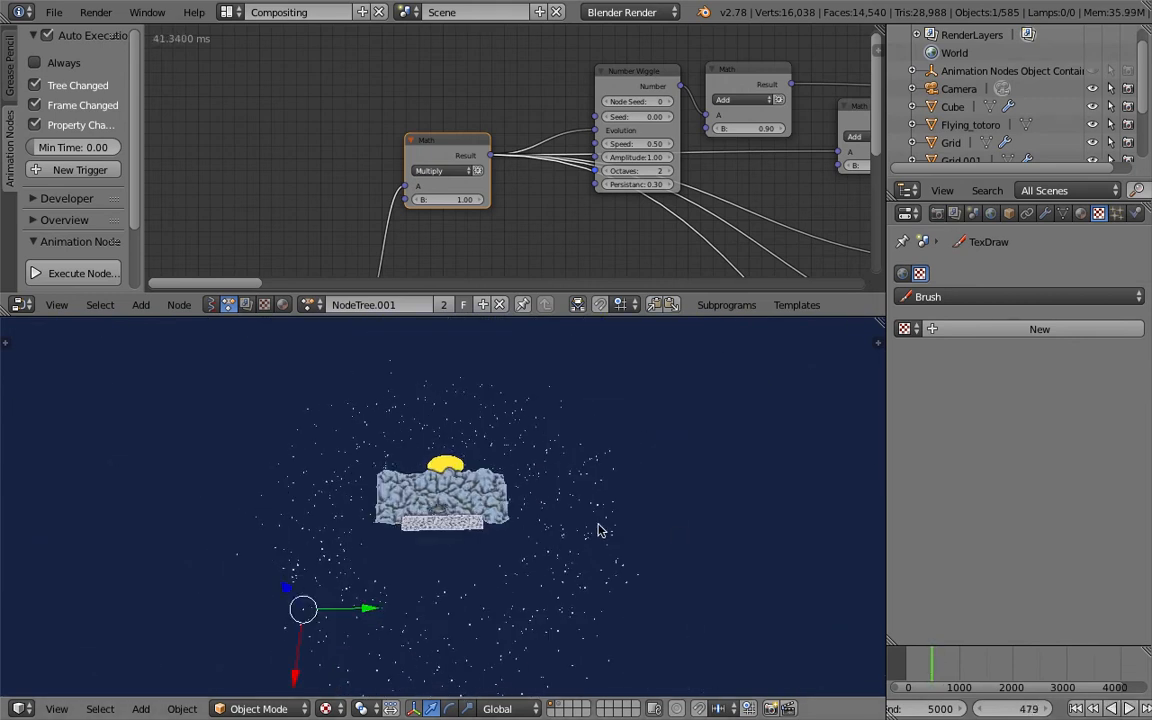
- Display the second scene layer, then return to the first layer
key(2)
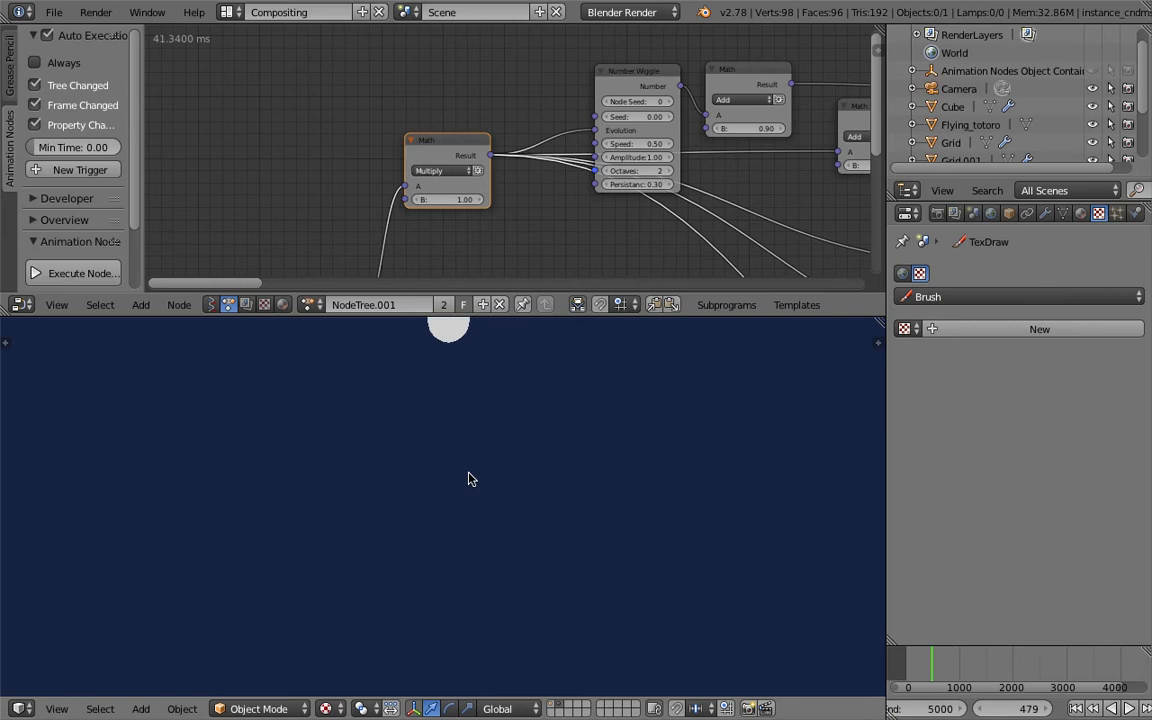
shift+middle_drag(500, 472, 518, 567)
scroll(517, 555, up, 2)
key(1)
scroll(545, 532, down, 7)
shift+middle_drag(566, 503, 584, 425)
scroll(1016, 151, down, 3)
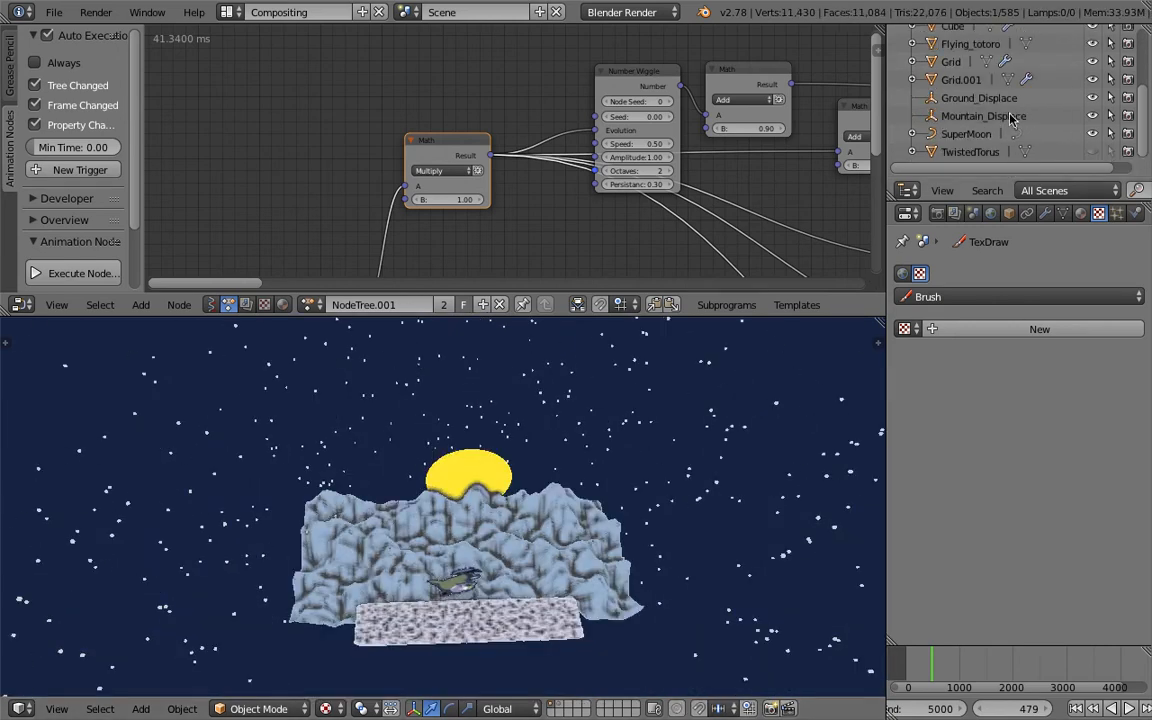
- Unhide TwistedTorus, inspect it in wireframe, then hide it again and restore solid shading
click(1093, 152)
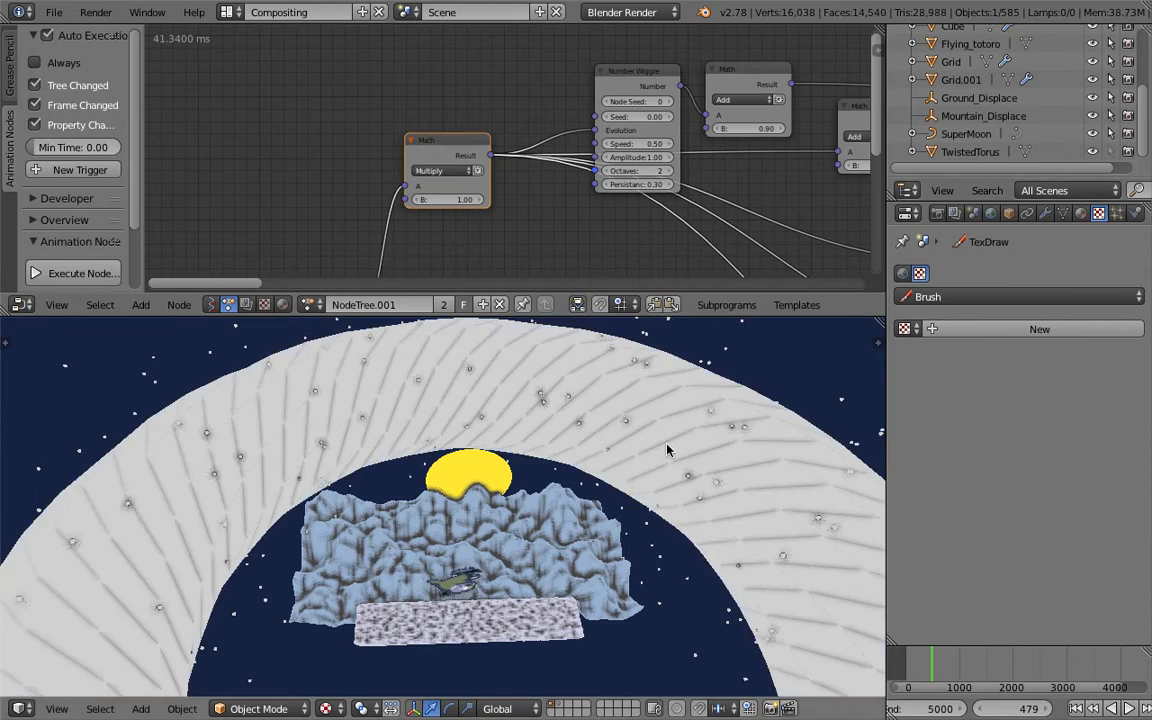
scroll(630, 458, down, 4)
right_click(631, 458)
key(z)
mouse_move(635, 479)
middle_down()
mouse_move(632, 463)
mouse_move(580, 455)
middle_up()
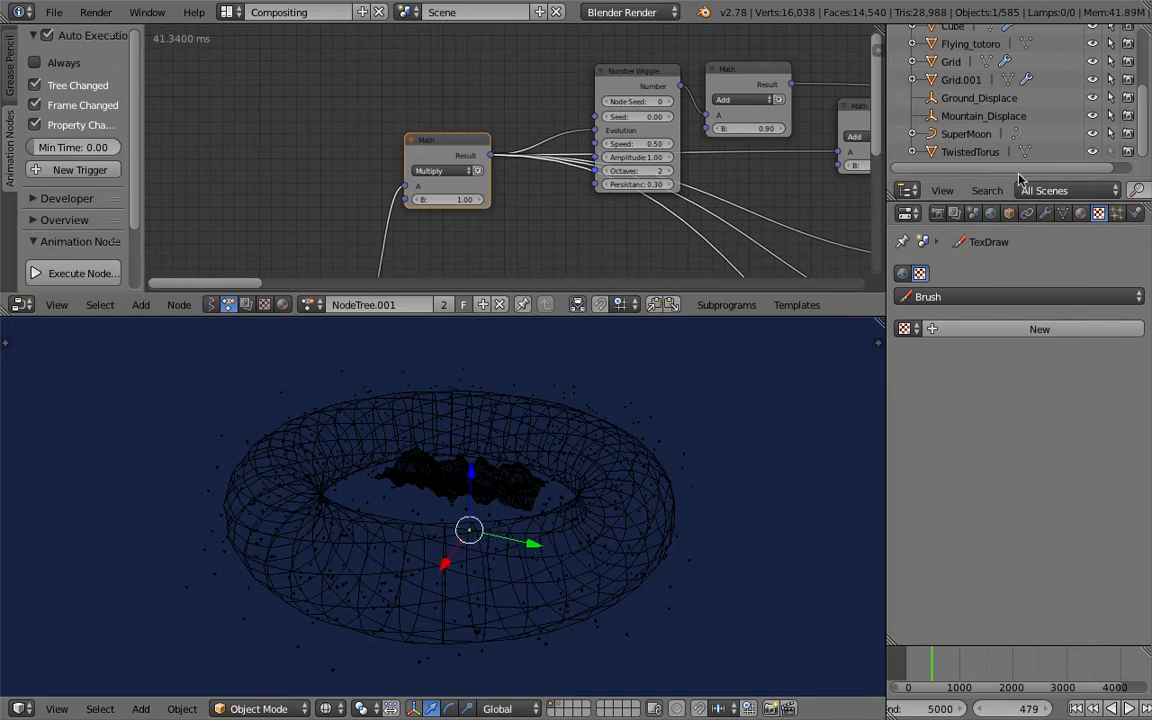
click(1092, 153)
scroll(628, 431, up, 2)
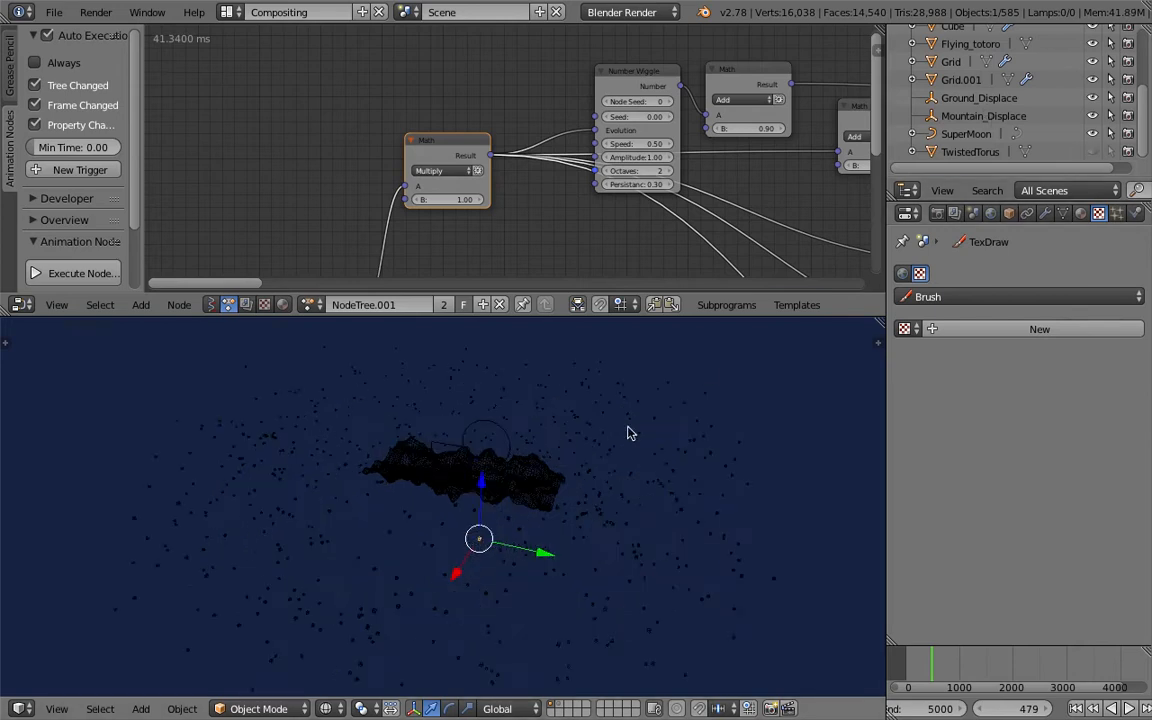
key(z)
- Examine the scene and node tree from different angles, briefly playing the animation
scroll(628, 430, up, 3)
shift+middle_drag(588, 421, 542, 534)
key(alt+a)
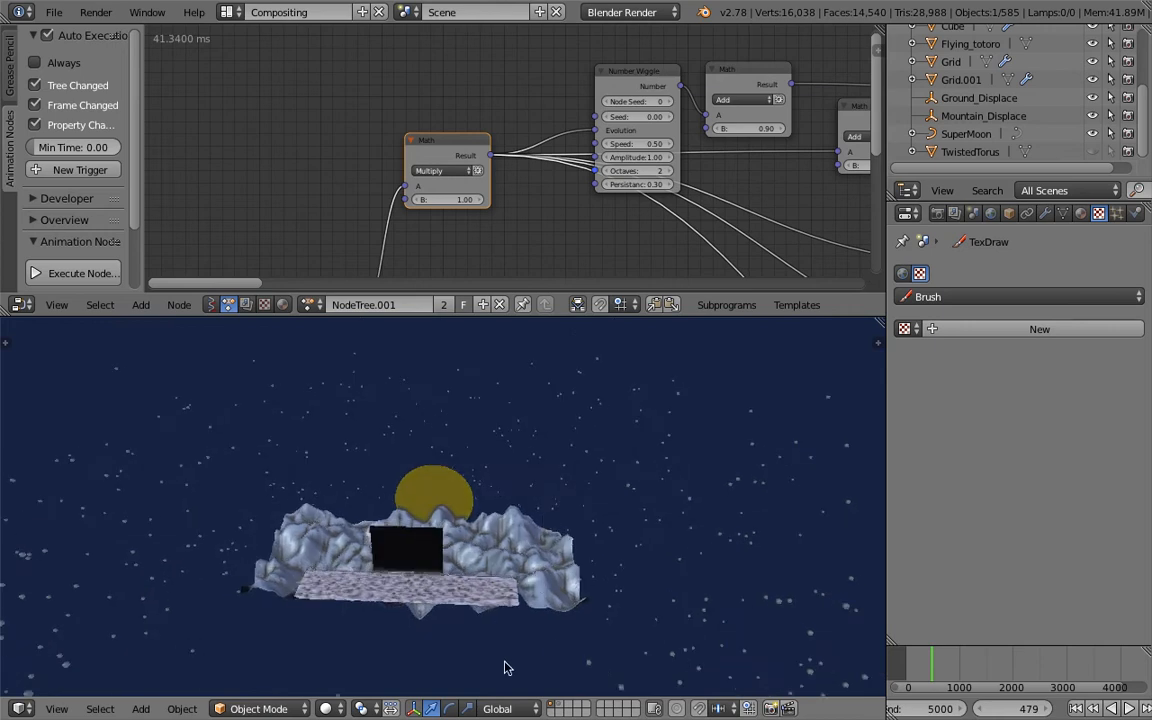
key(alt+a)
middle_drag(436, 497, 482, 499)
middle_drag(471, 404, 638, 455)
scroll(470, 236, up, 2)
scroll(470, 236, down, 5)
middle_drag(442, 199, 380, 177)
middle_drag(492, 427, 530, 434)
right_click(447, 474)
scroll(450, 553, up, 2)
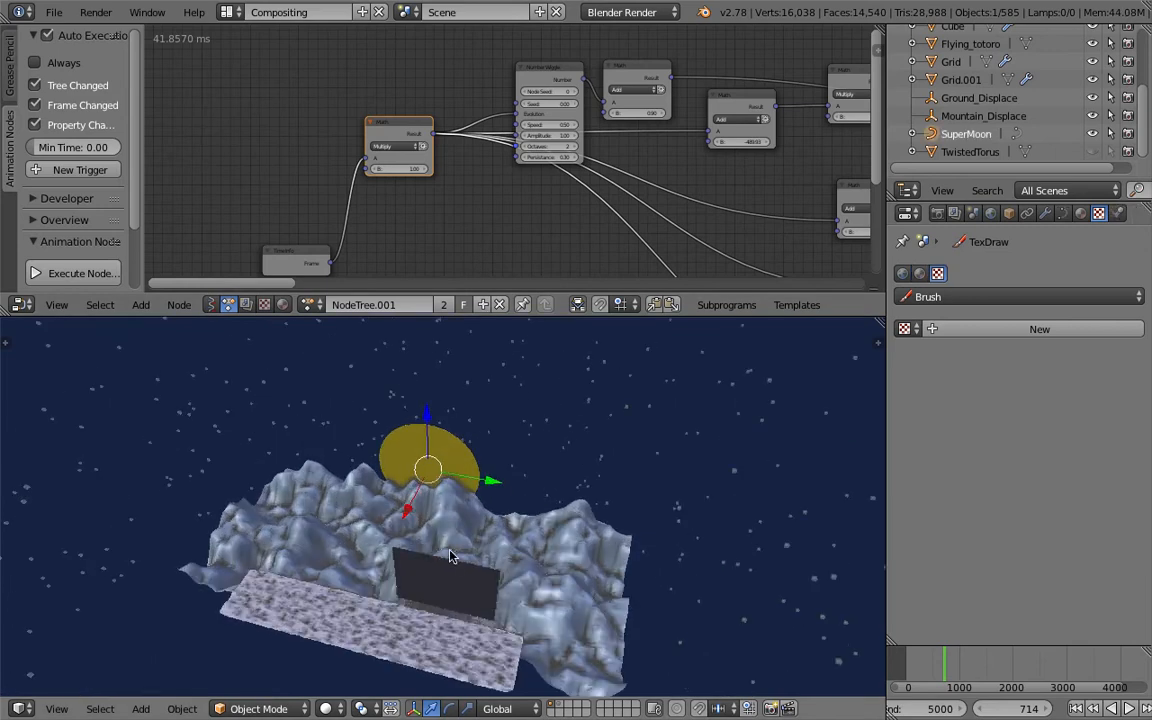
- Scrub to another frame and examine the dark plane in front of the mountains up close
mouse_move(919, 661)
mouse_down()
mouse_move(968, 662)
mouse_move(913, 667)
mouse_move(945, 667)
mouse_move(926, 667)
mouse_move(935, 661)
mouse_up()
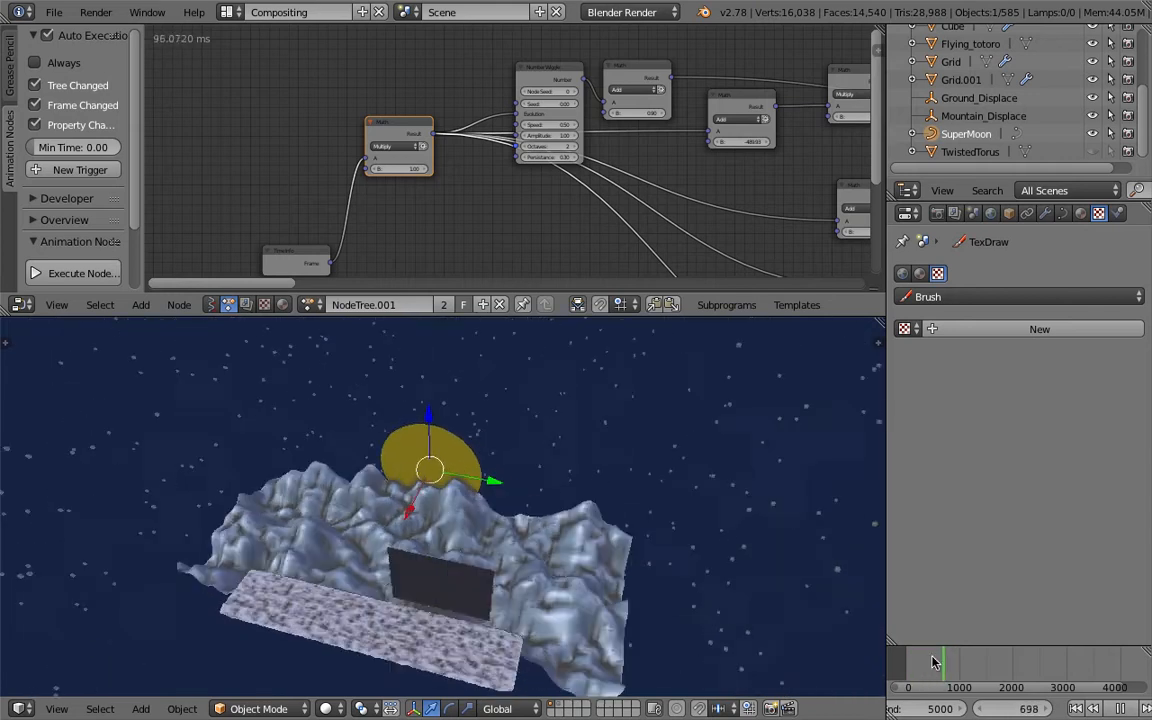
scroll(537, 573, up, 2)
middle_drag(566, 585, 536, 533)
middle_drag(481, 182, 407, 223)
scroll(406, 218, up, 2)
drag(341, 167, 313, 141)
middle_drag(571, 168, 501, 167)
middle_drag(646, 425, 720, 460)
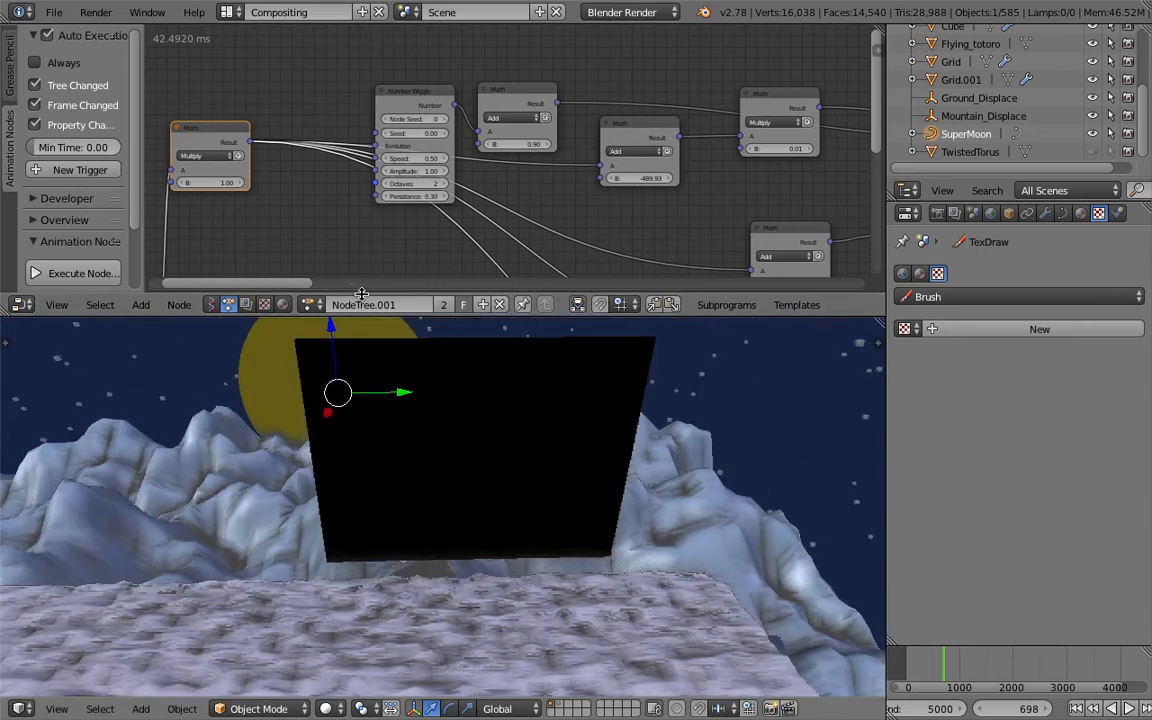
- Reload the start-up file
click(58, 13)
click(56, 12)
click(85, 33)
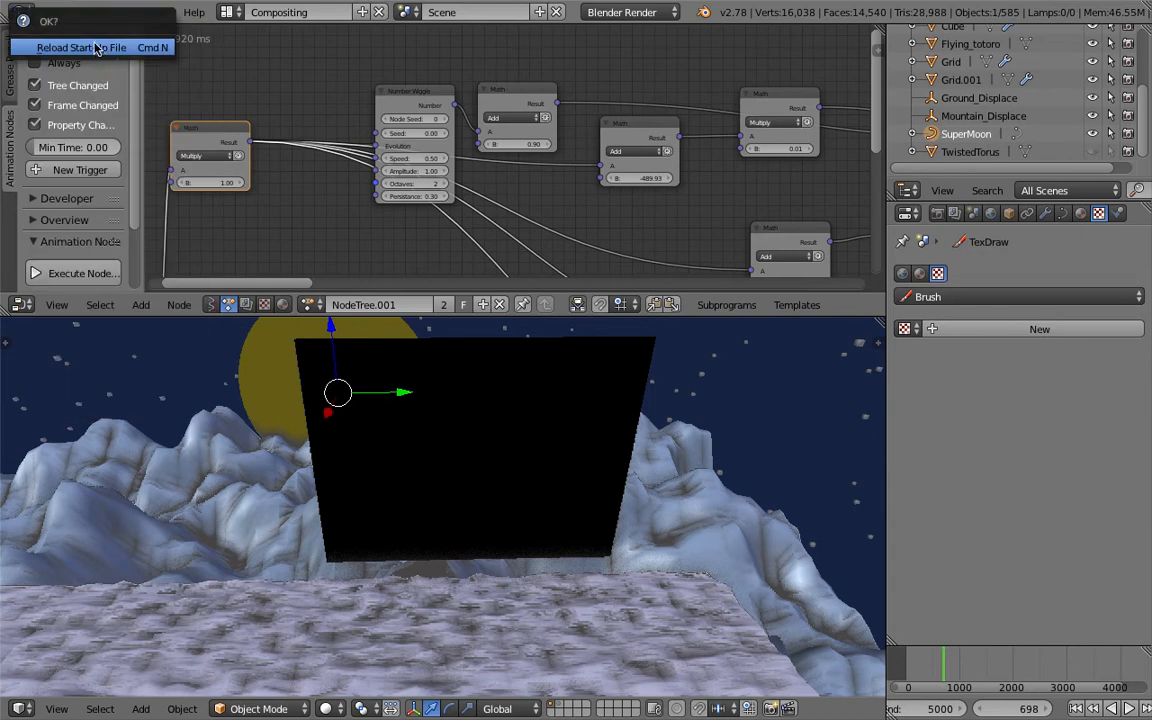
click(97, 48)
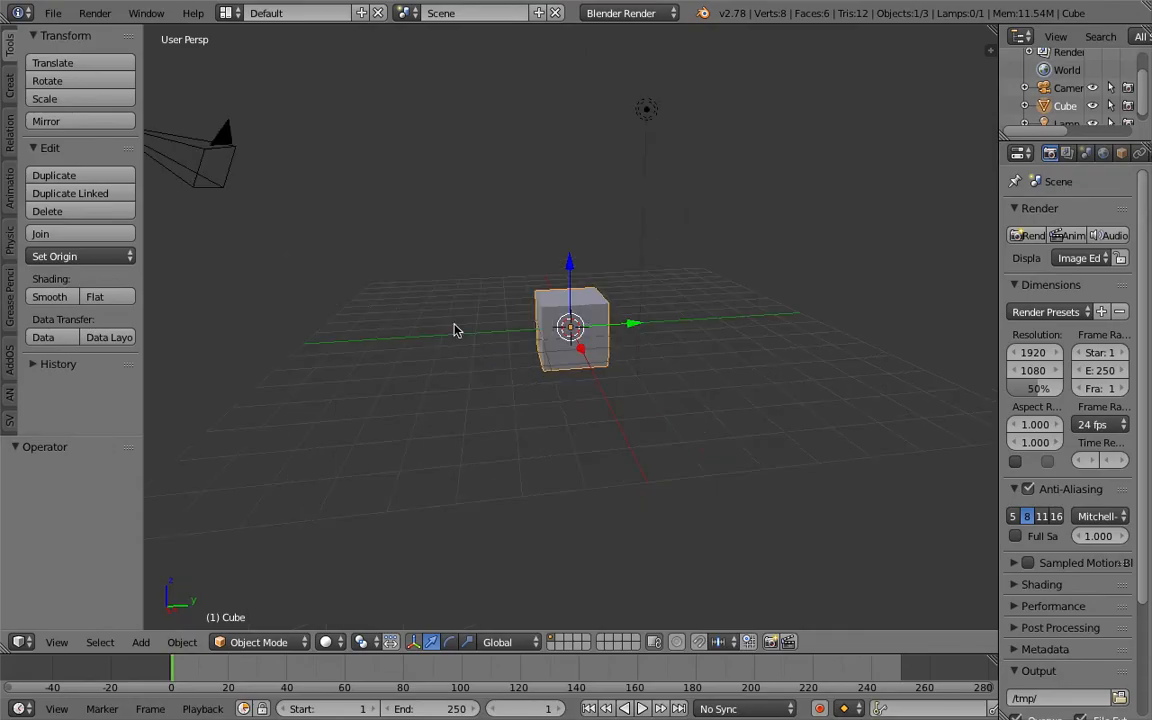
- Switch to the web browser and open the Garden studio website tab
key(ctrl+Right)
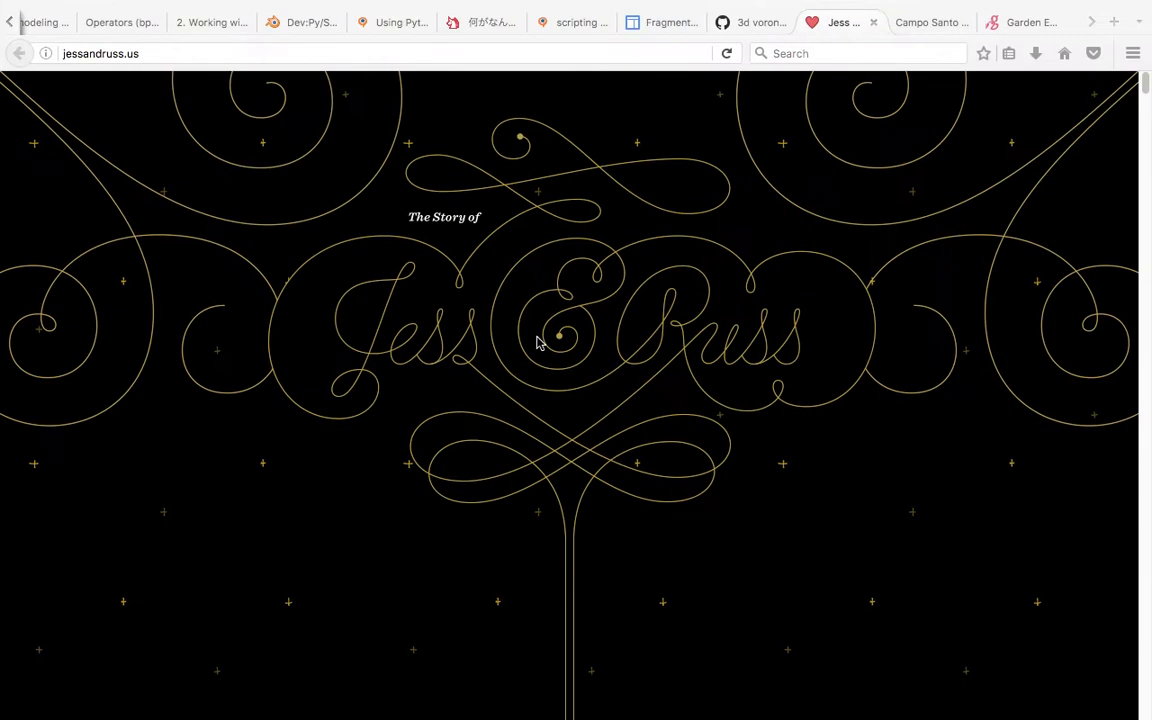
click(1025, 22)
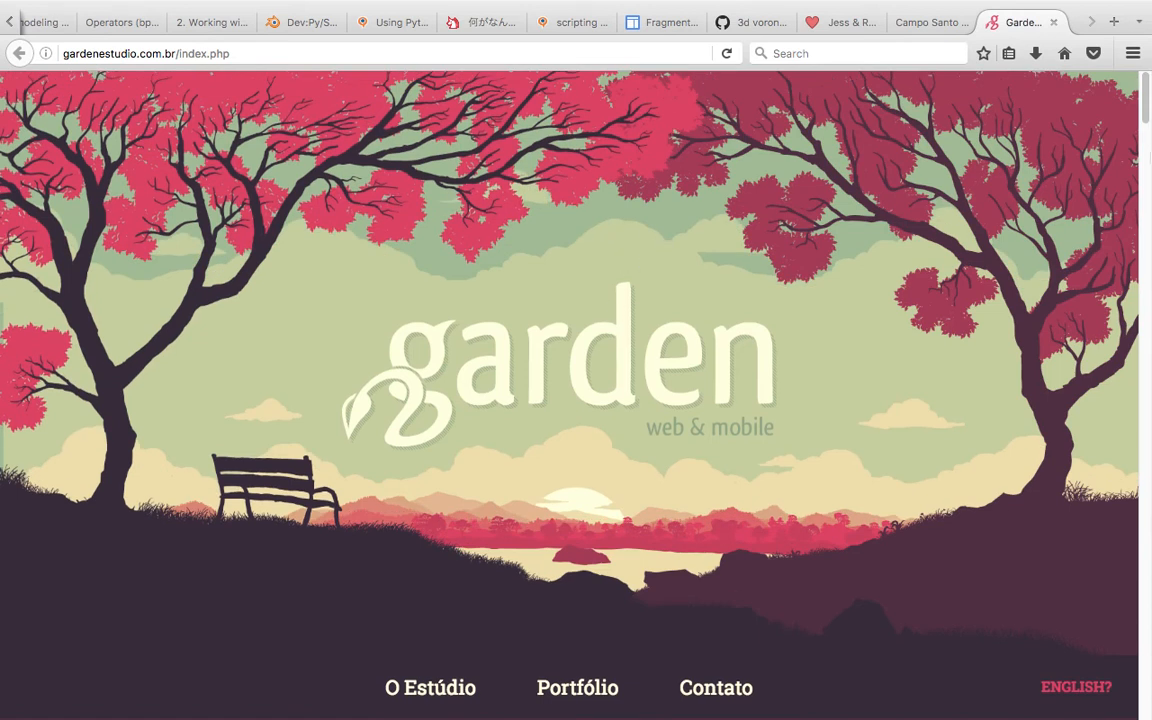
- Scroll through the Garden studio homepage to examine its illustrated header and portfolio
scroll(1147, 116, down, 4)
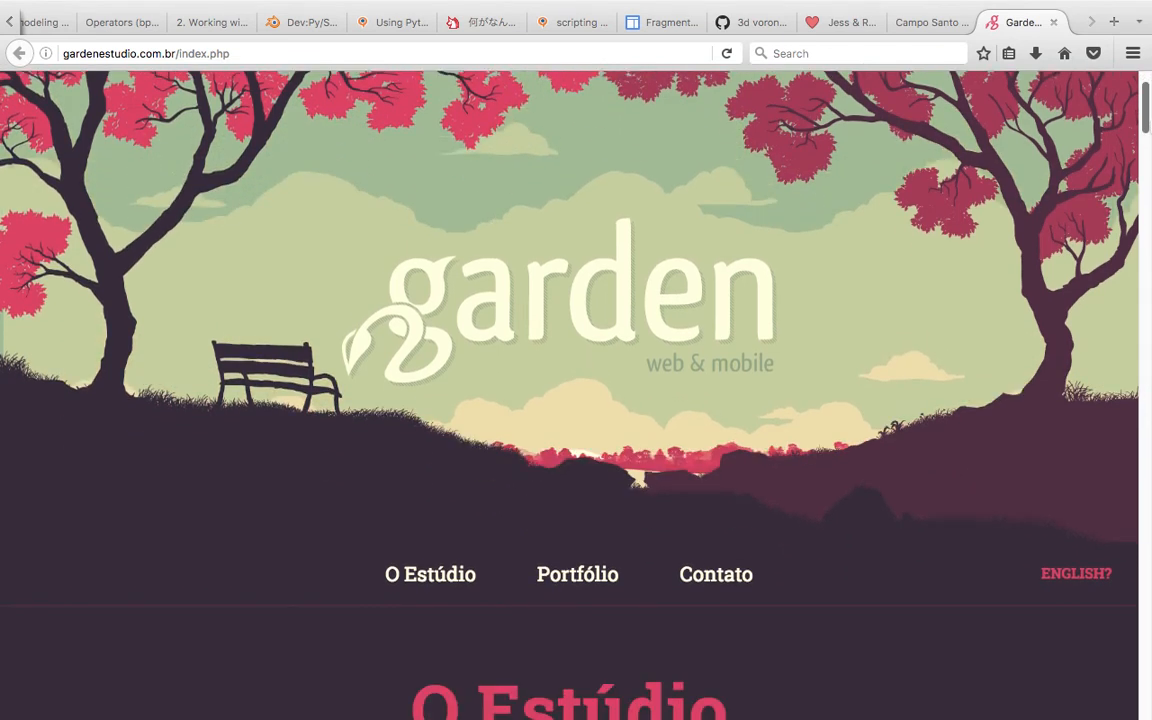
scroll(1149, 117, up, 3)
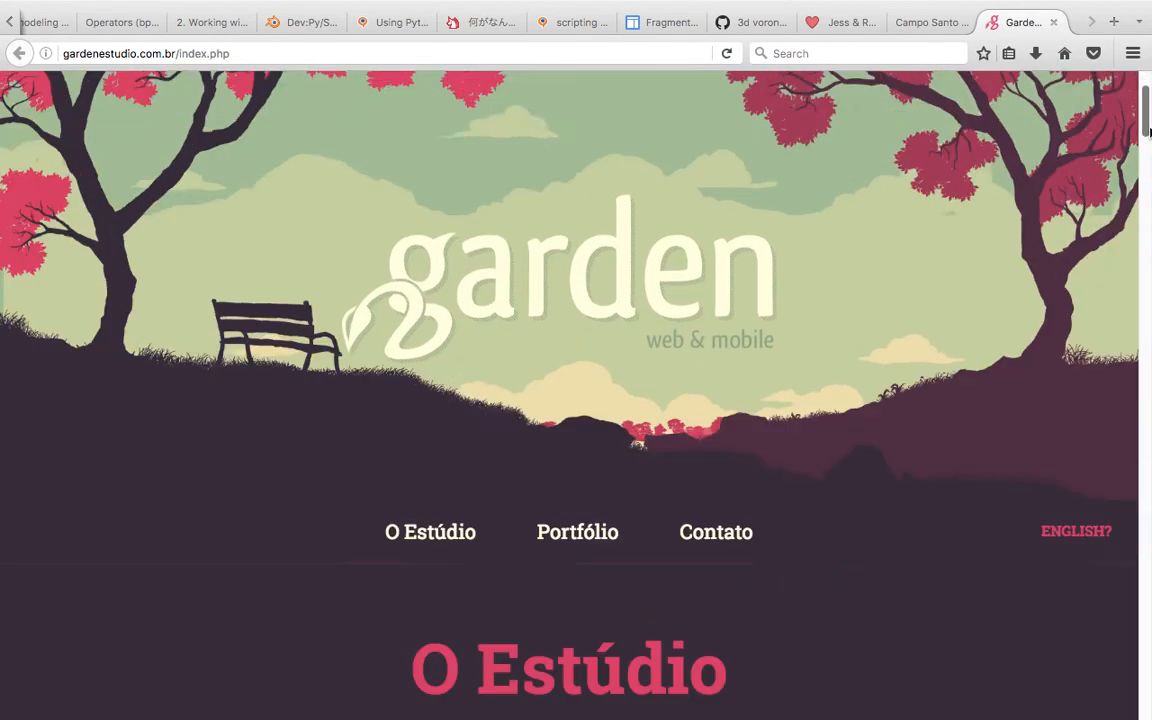
scroll(1149, 117, down, 10)
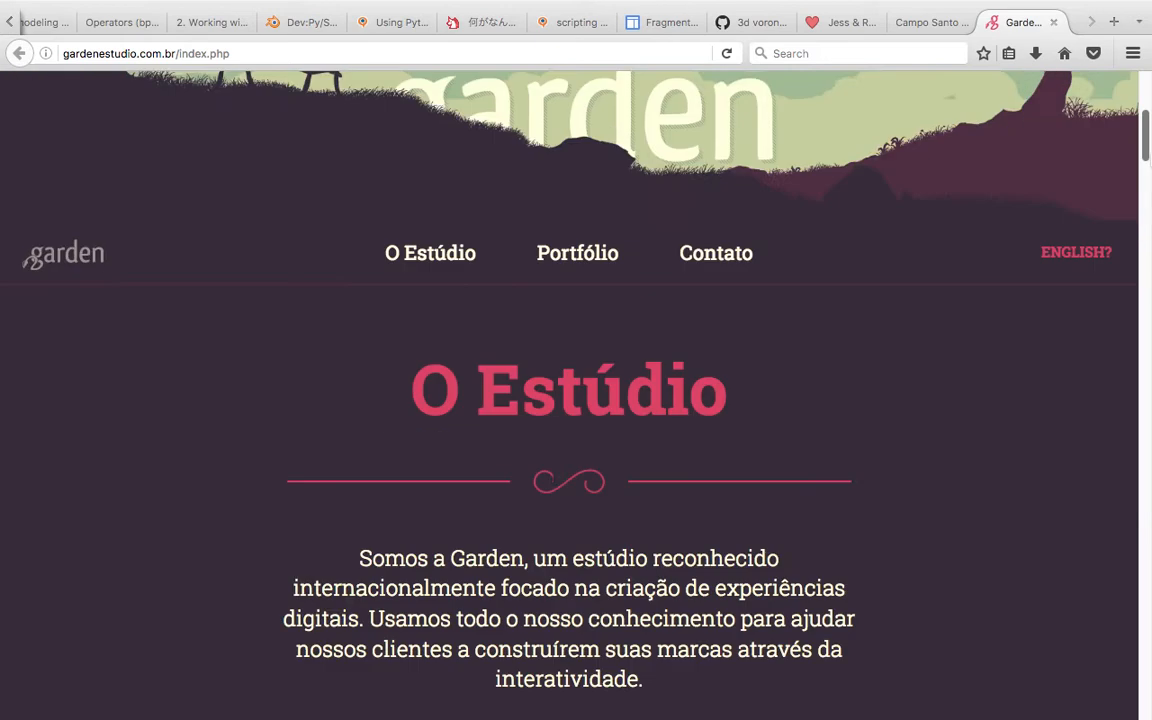
scroll(630, 206, up, 10)
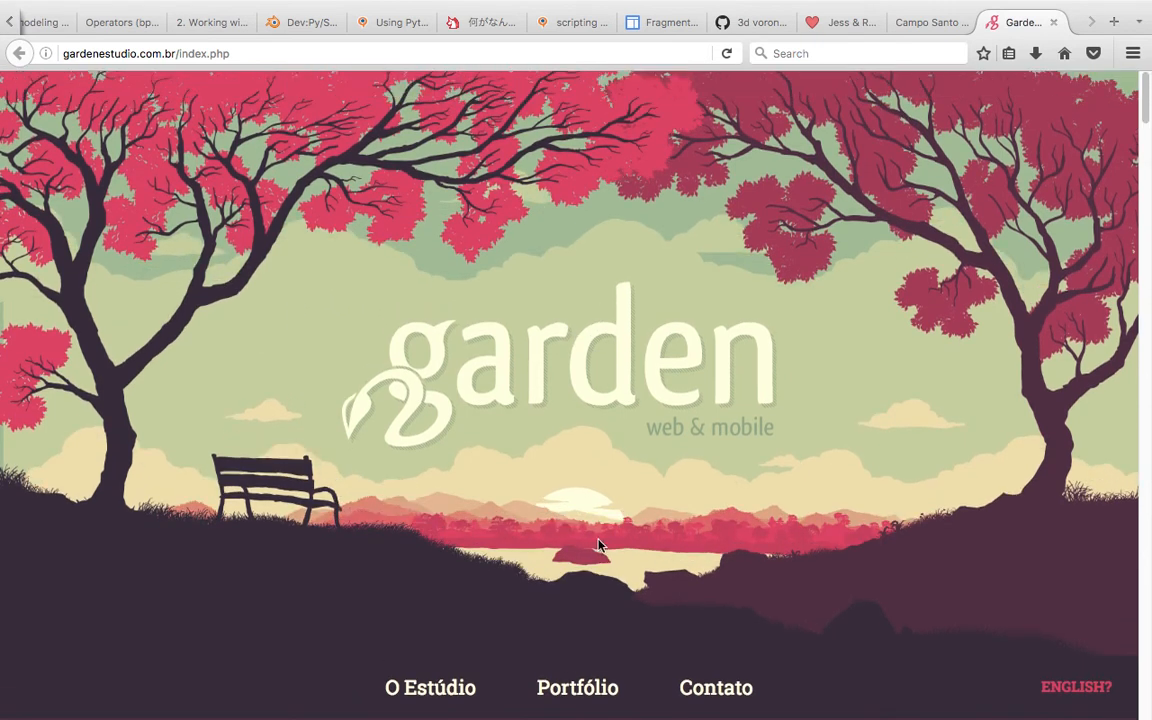
scroll(858, 300, down, 1)
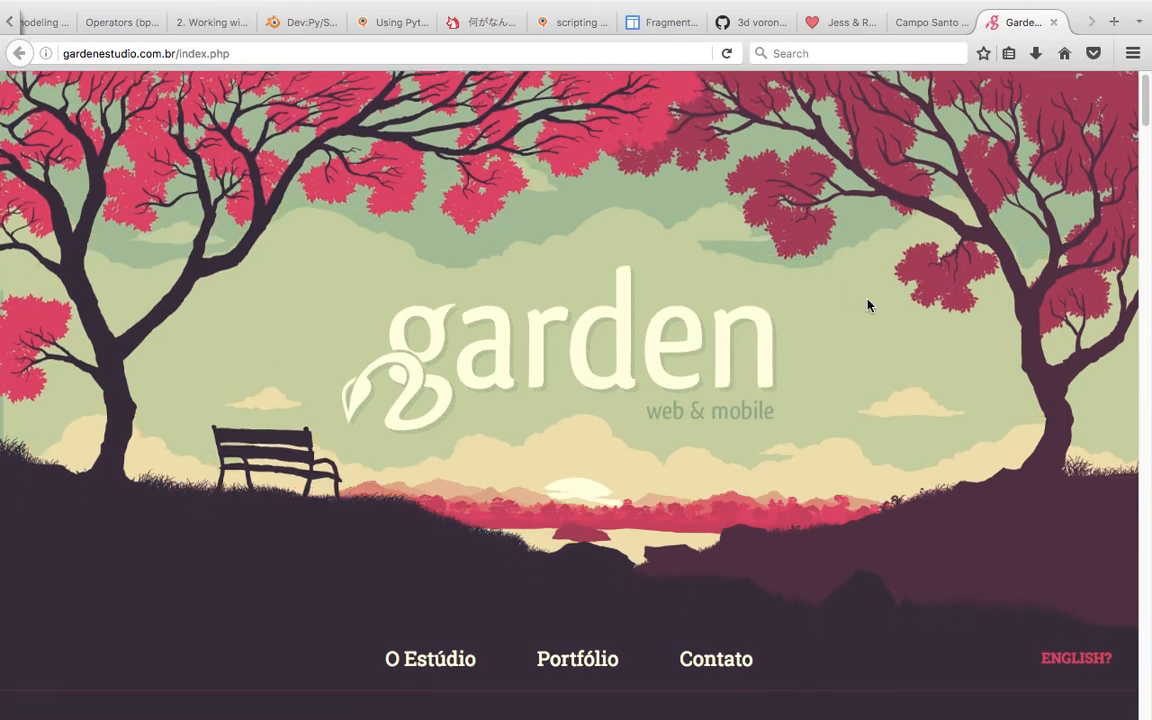
scroll(868, 307, up, 1)
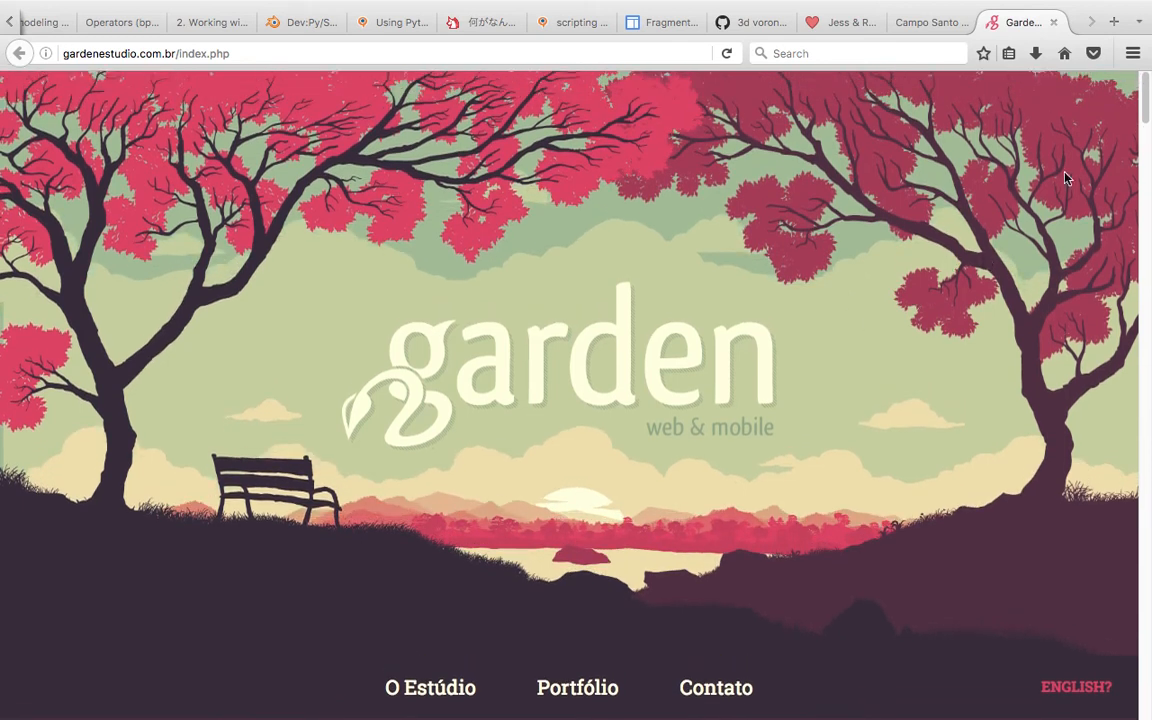
scroll(1143, 112, down, 1)
scroll(1147, 122, up, 2)
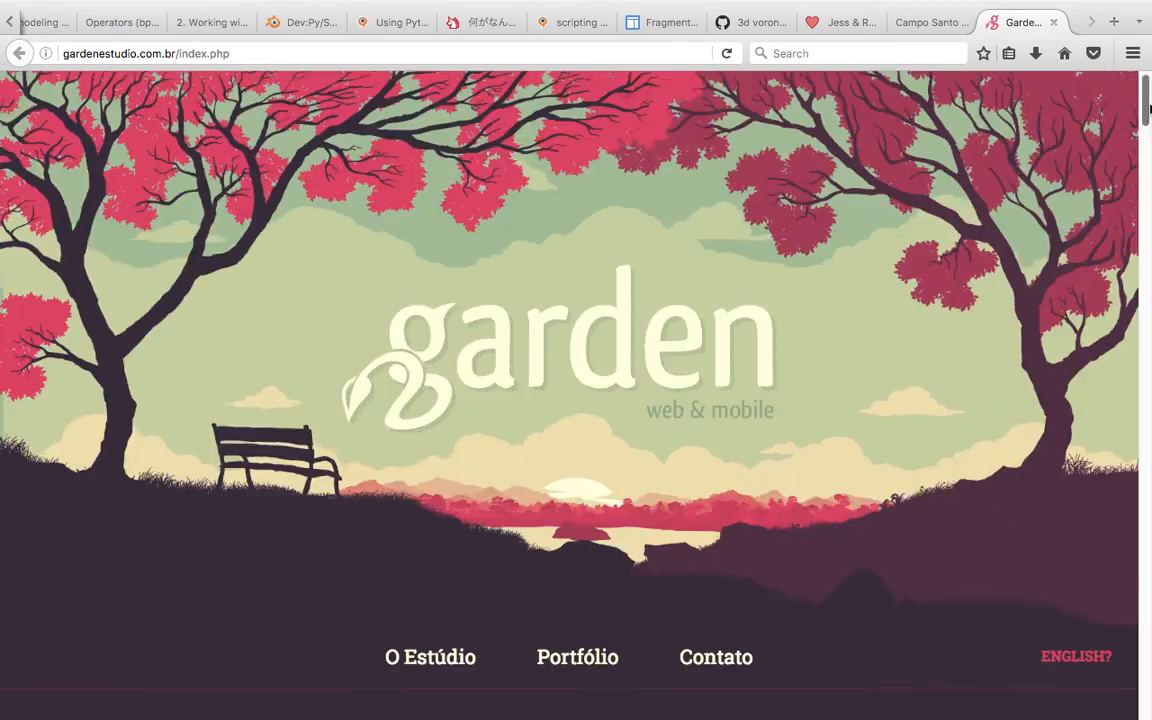
drag(1150, 133, 1150, 600)
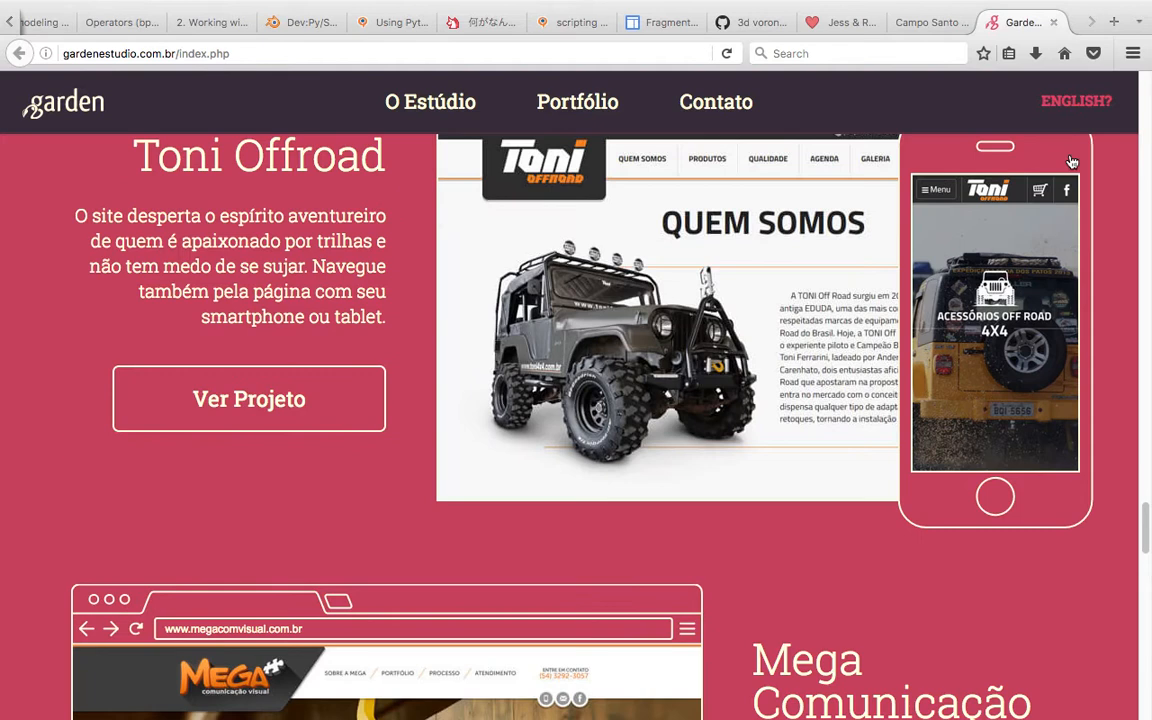
- Open the Campo Santo tab and scroll through the Firewatch website
click(1053, 22)
drag(1149, 167, 1148, 149)
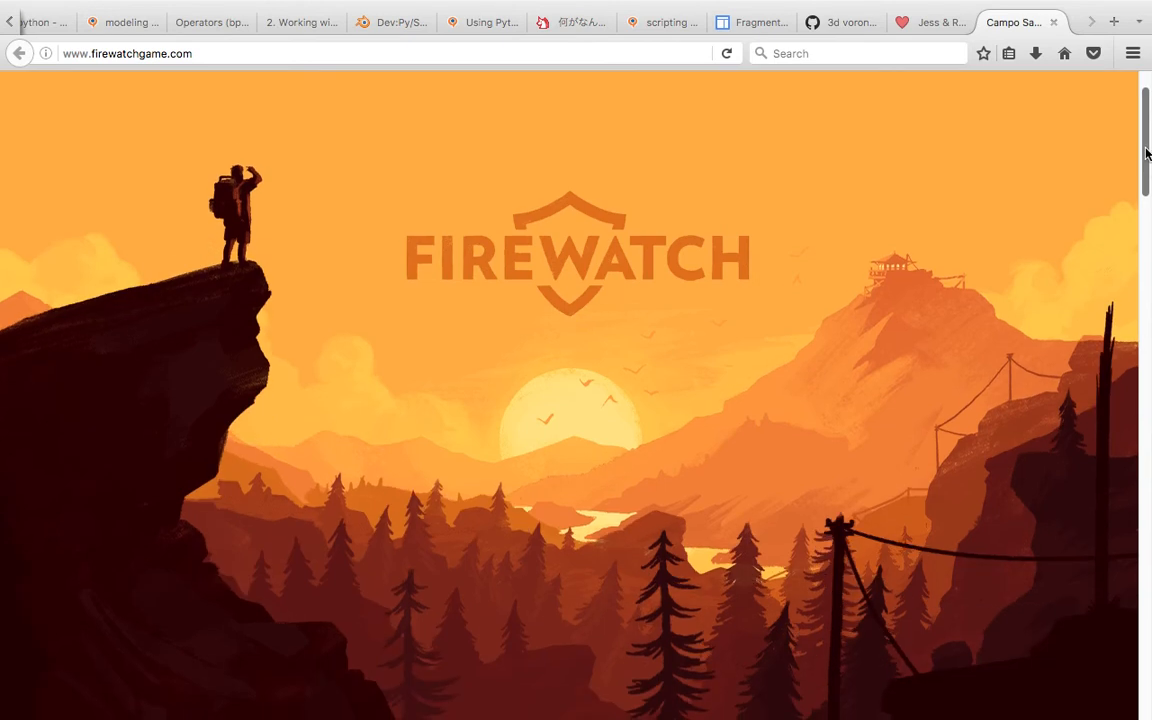
scroll(1149, 170, down, 3)
scroll(1149, 172, up, 3)
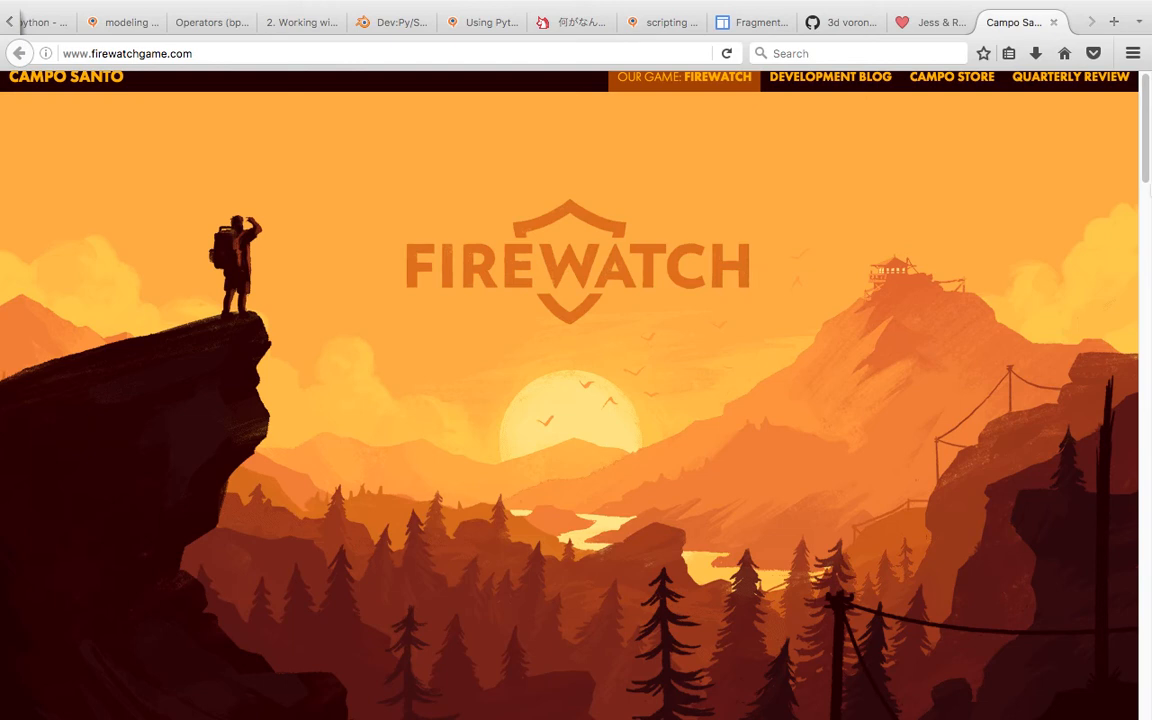
scroll(1149, 178, down, 3)
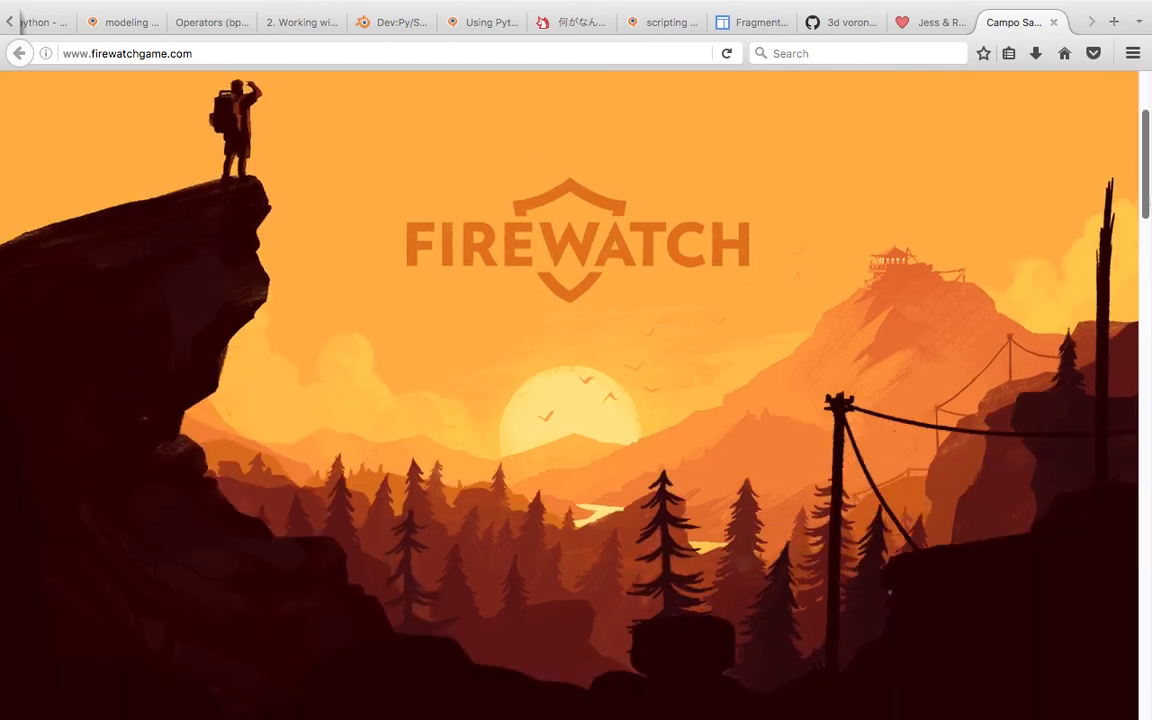
- Close the Firewatch tab and scroll through the Jess & Russ illustrated timeline website
scroll(876, 92, down, 5)
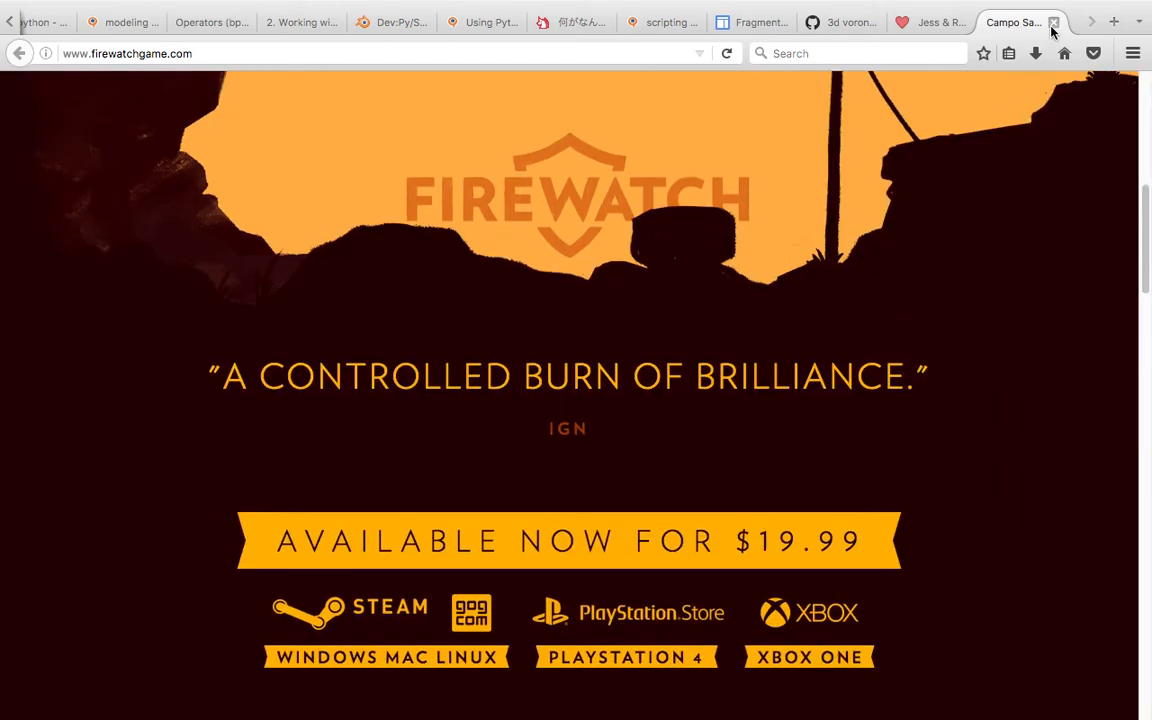
click(1053, 22)
scroll(1149, 150, down, 5)
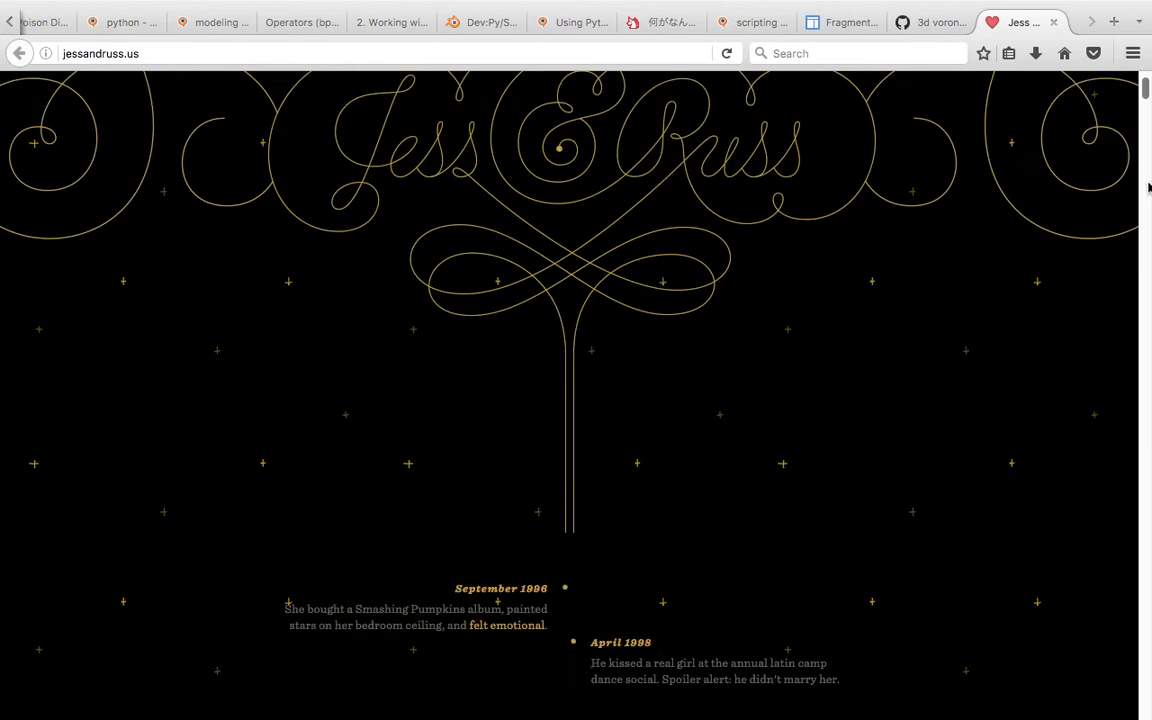
scroll(1149, 150, down, 8)
scroll(1148, 125, up, 3)
scroll(1148, 125, down, 9)
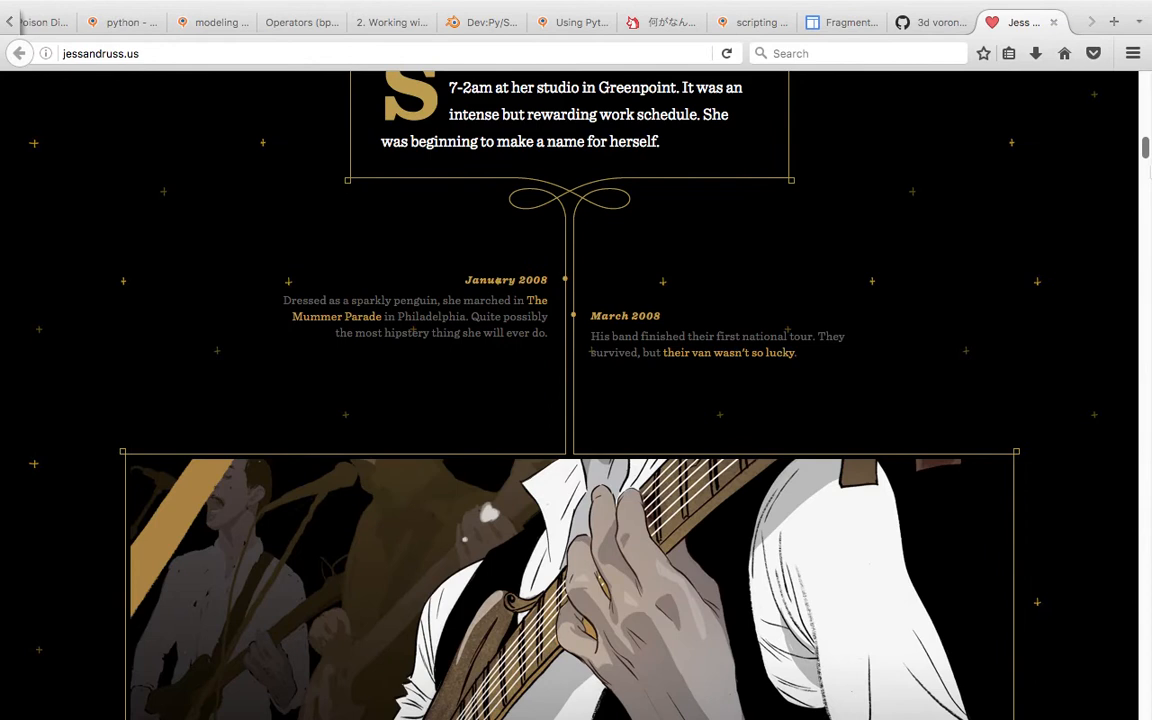
scroll(1148, 125, down, 12)
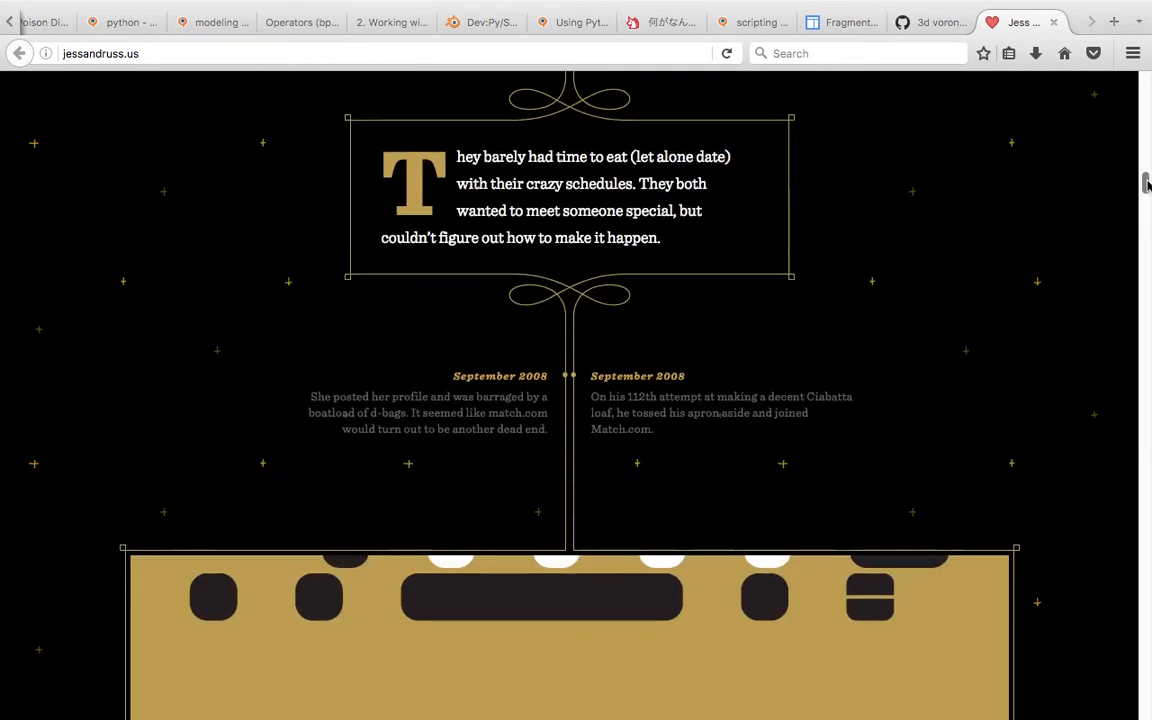
scroll(576, 400, down, 12)
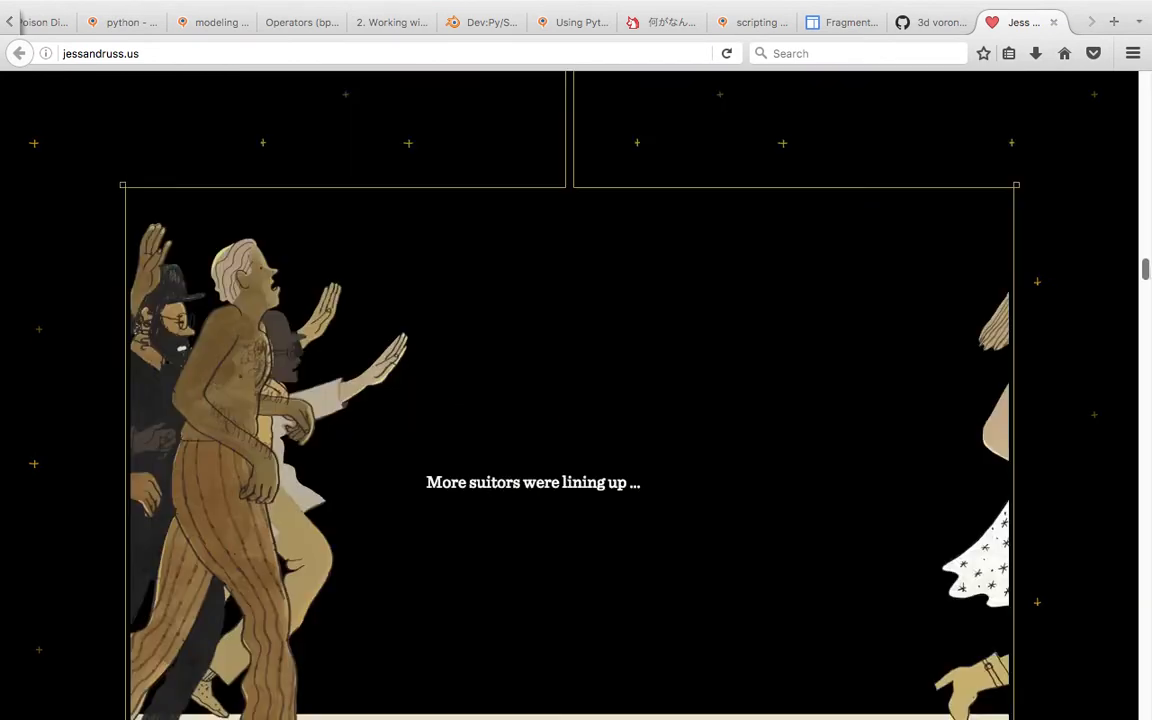
scroll(736, 190, down, 7)
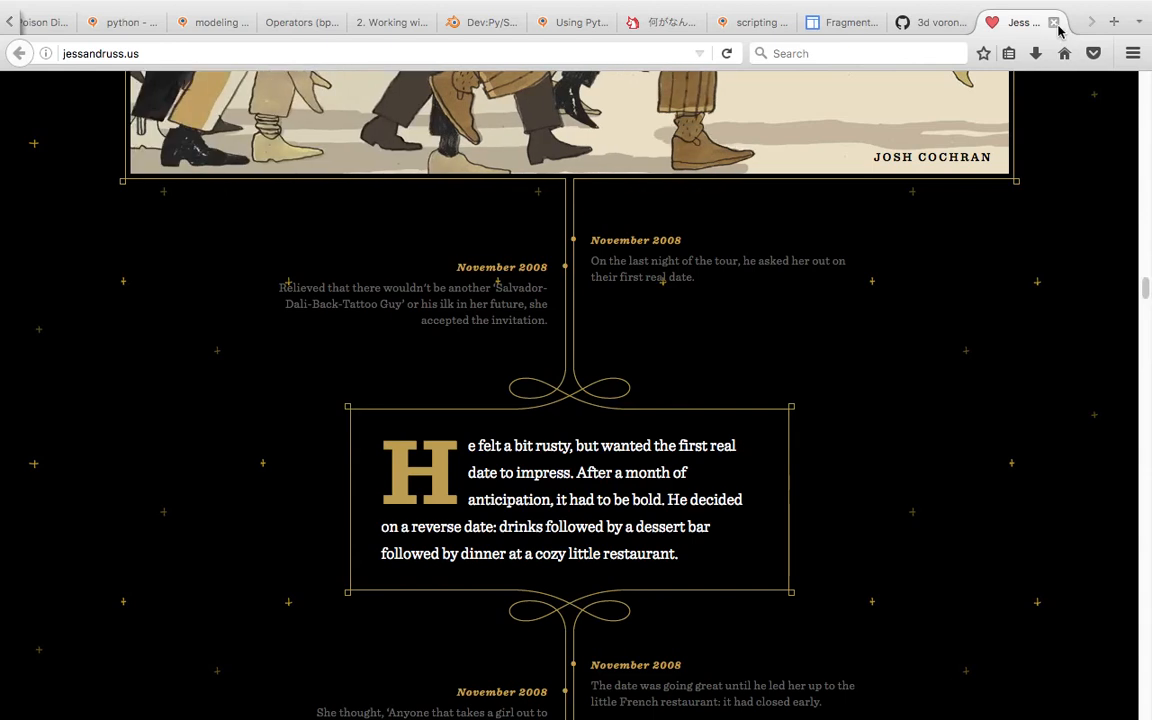
- Close the Jess & Russ tab and switch back to the desktop
key(super+w)
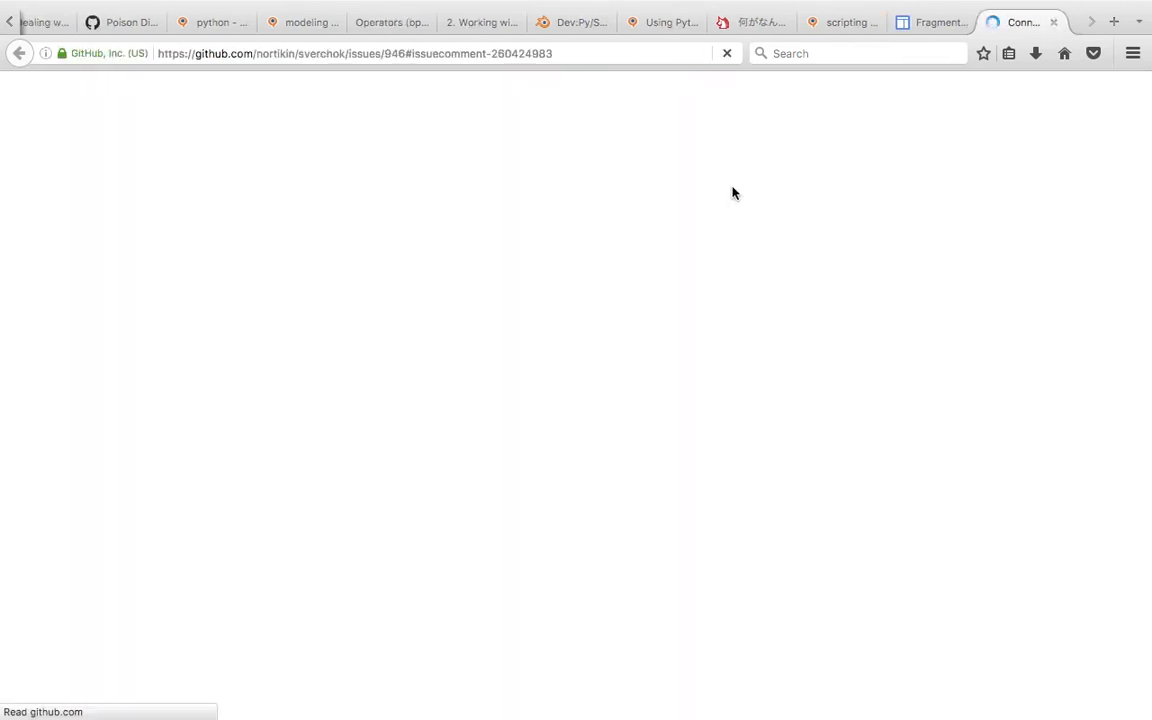
key(ctrl+Left)
middle_drag(439, 246, 482, 239)
key(Delete)
key(ctrl+Left)
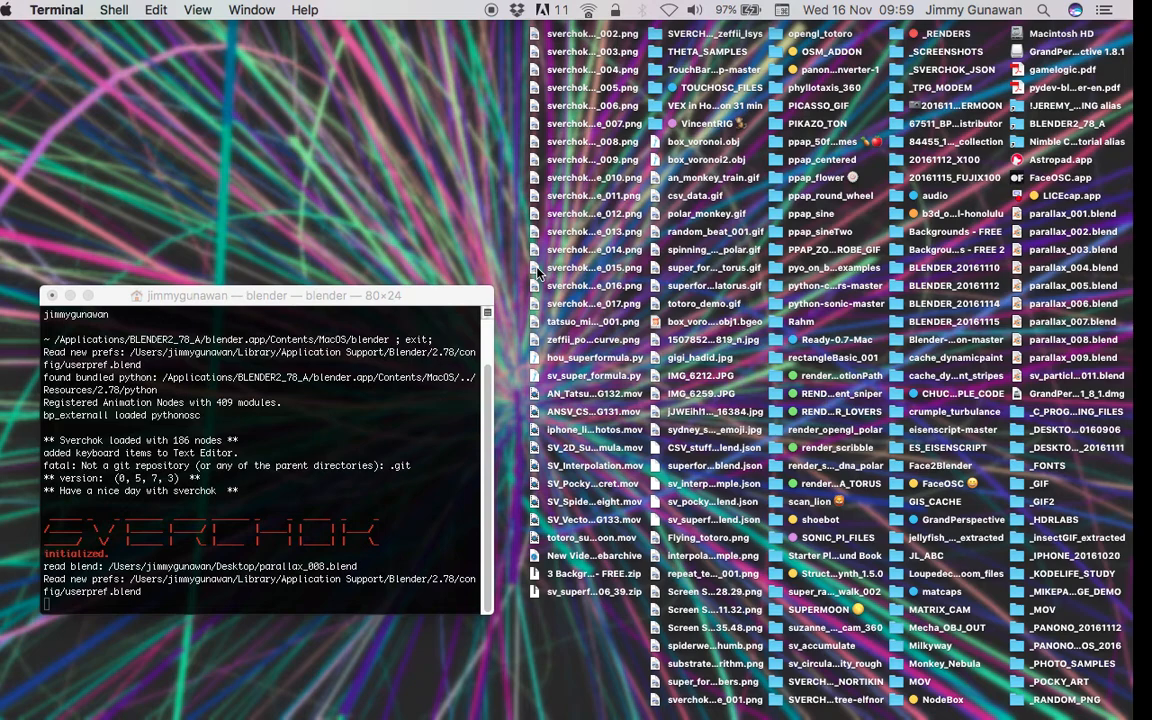
- Open _Read This First.pdf in Acrobat Reader, scroll through it and close it
mouse_move(17, 527)
click(27, 578)
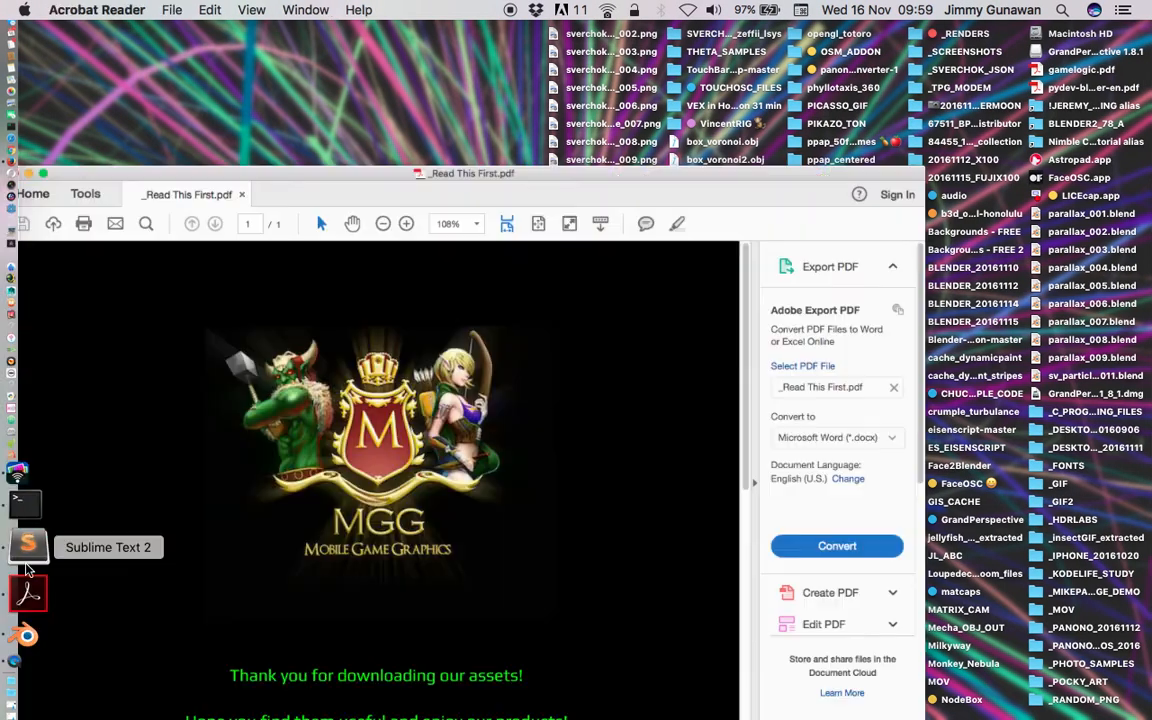
scroll(489, 447, down, 5)
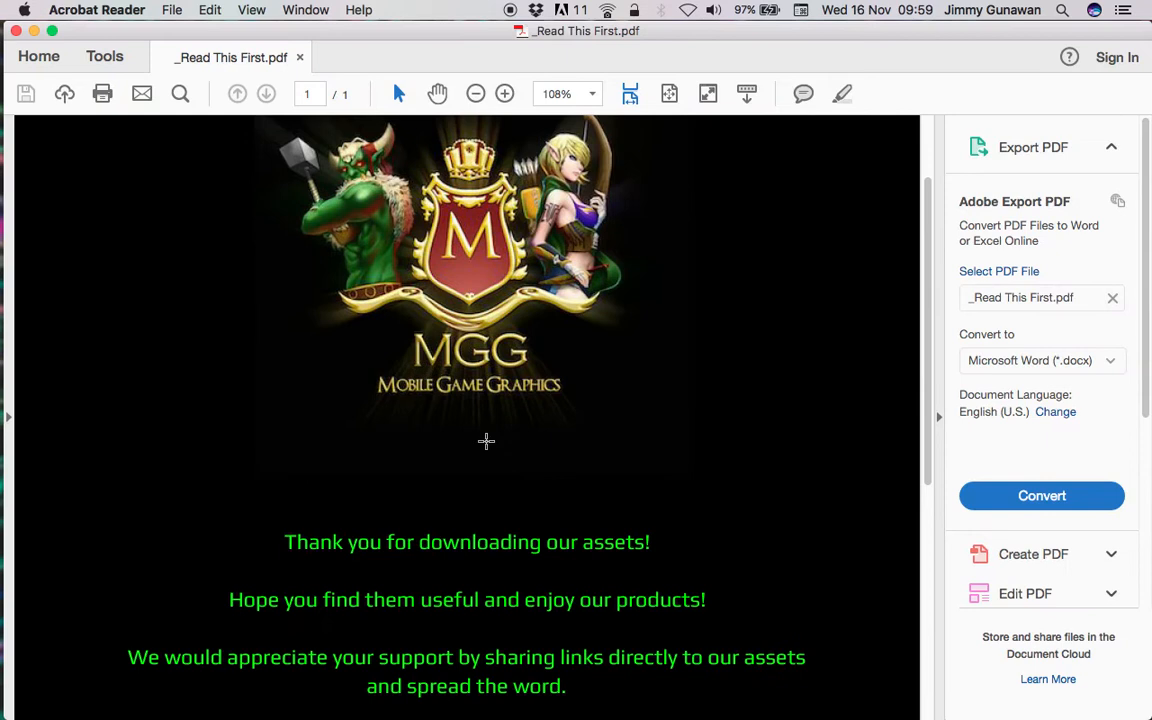
scroll(491, 450, up, 5)
scroll(491, 447, down, 2)
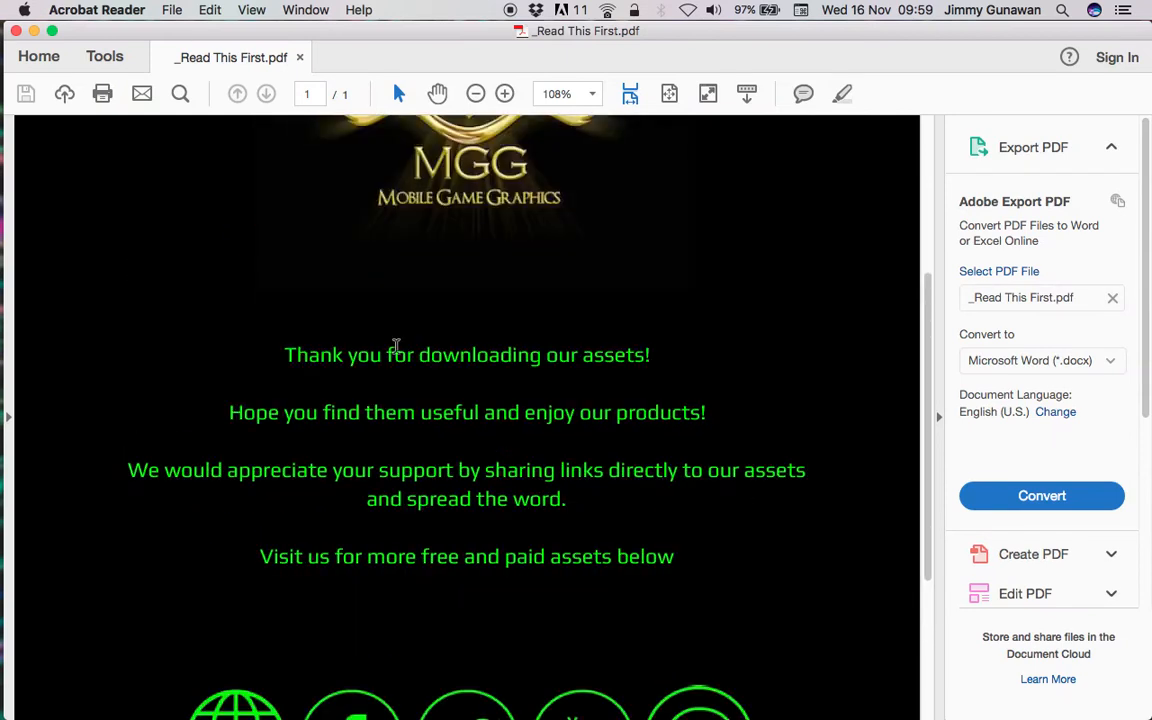
click(16, 30)
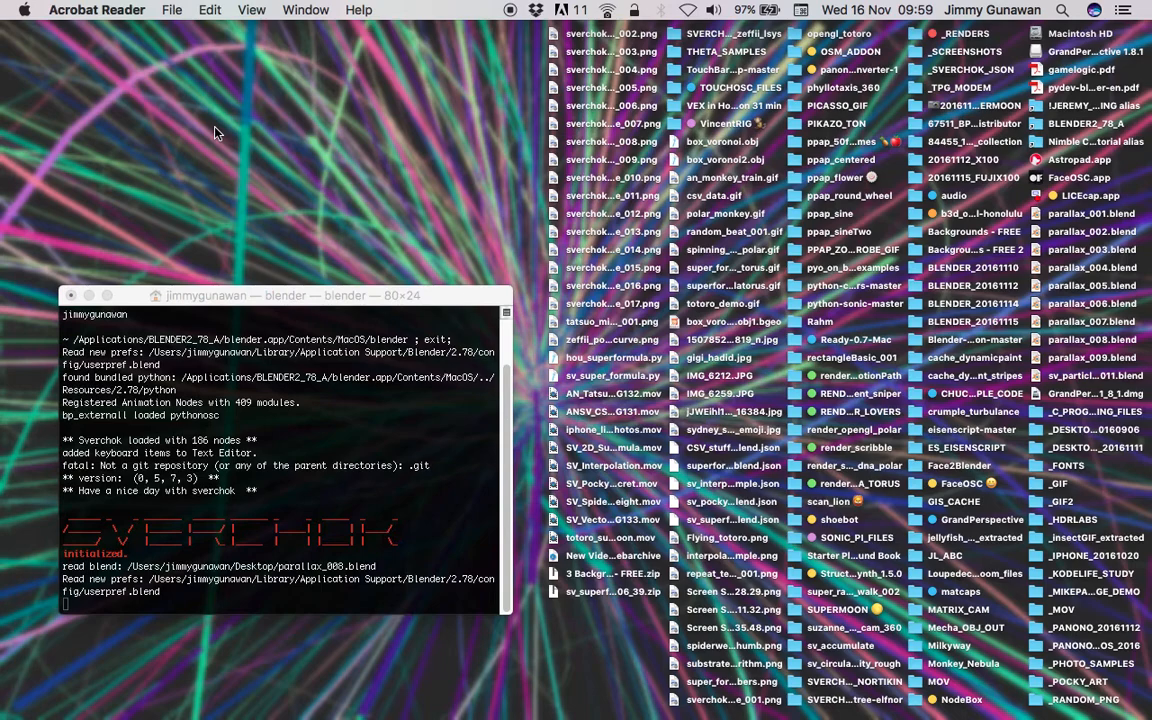
- Move the Terminal window aside and open the Backgrounds - FREE folder on the desktop
drag(447, 300, 417, 222)
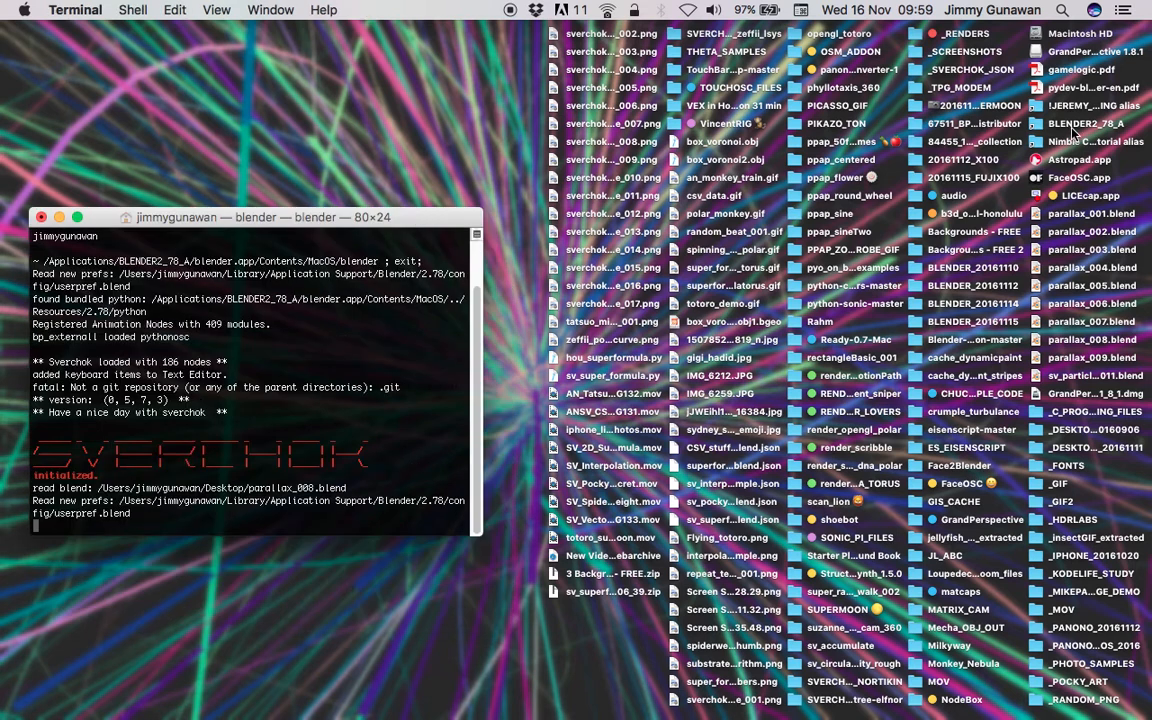
click(735, 127)
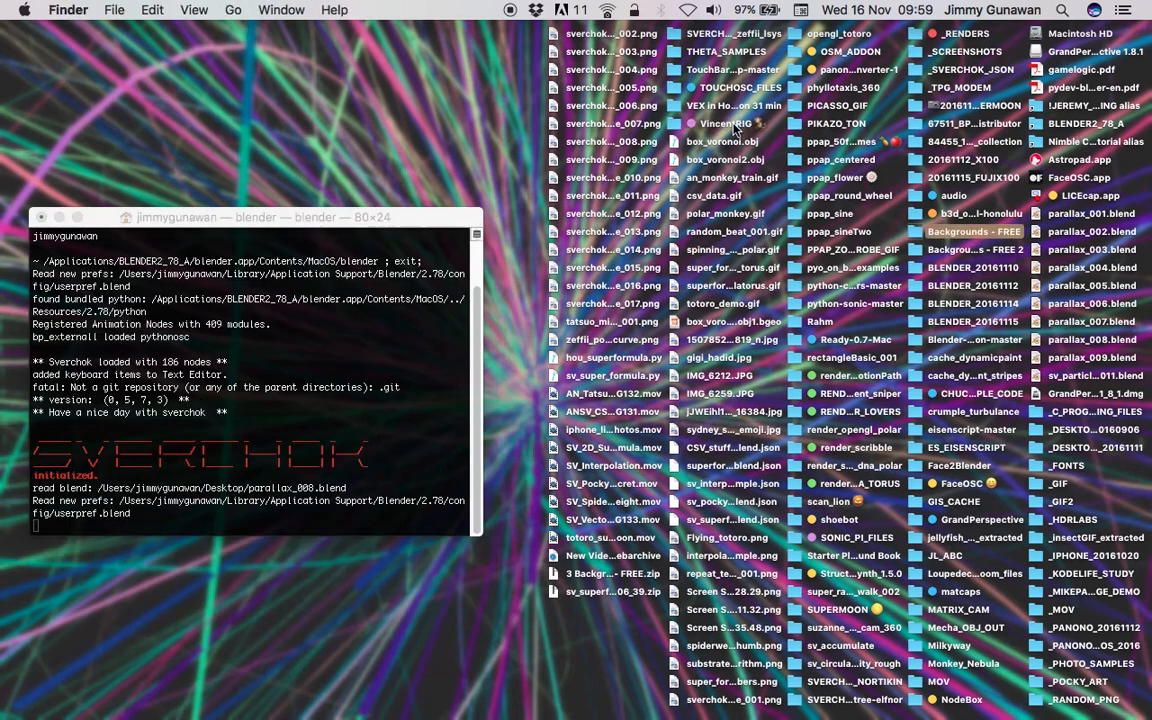
click(953, 252)
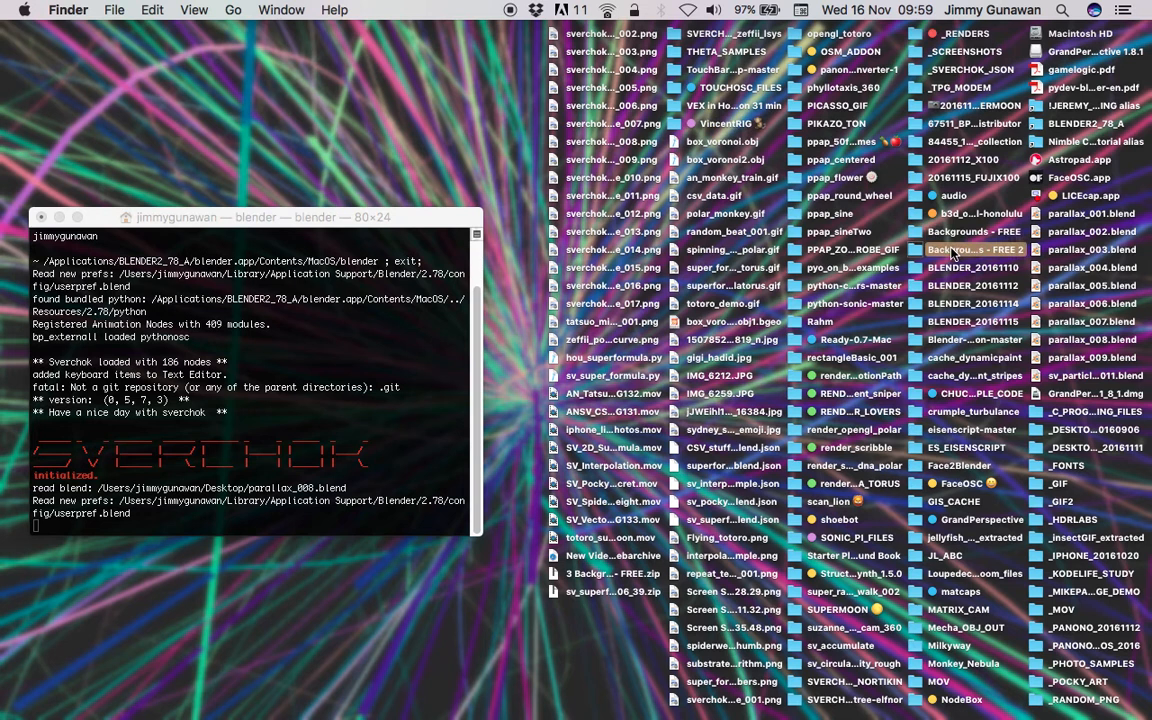
right_click(947, 250)
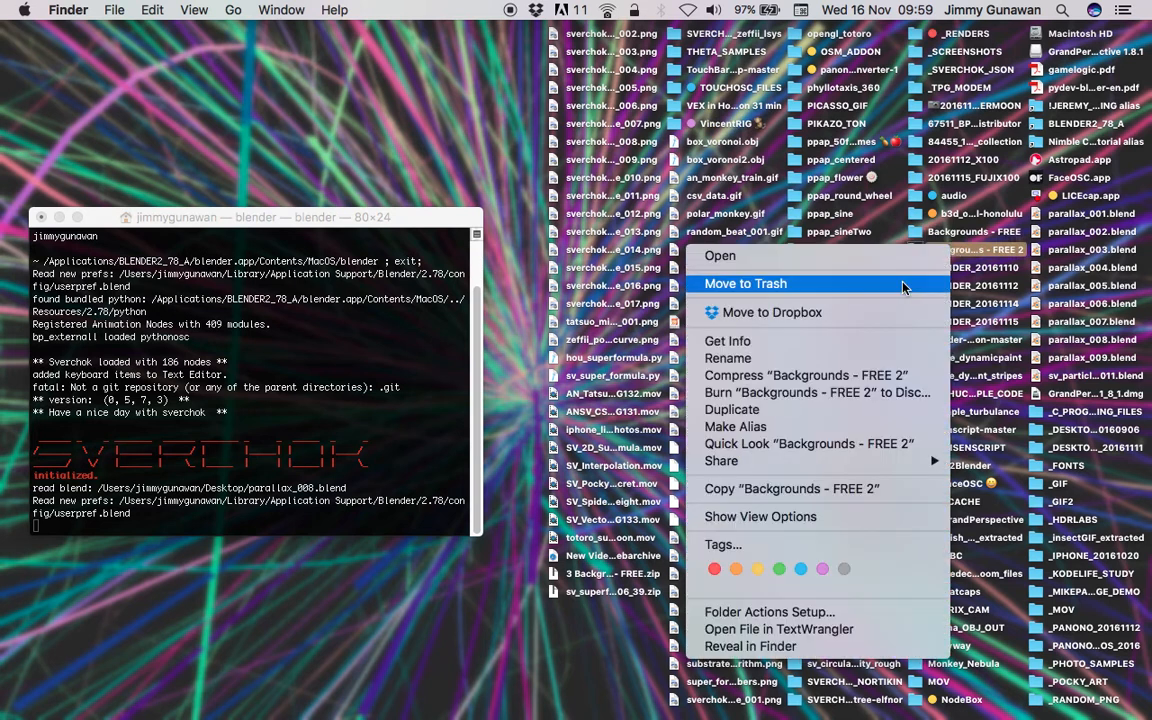
key(Escape)
click(947, 236)
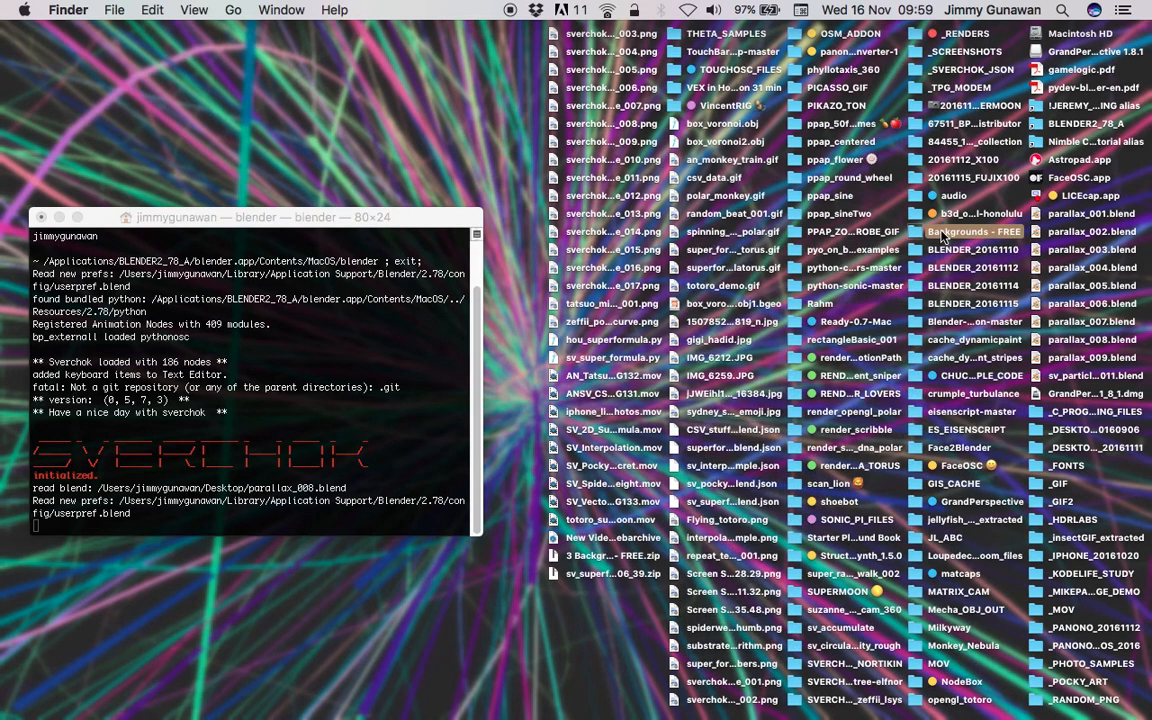
double_click(922, 233)
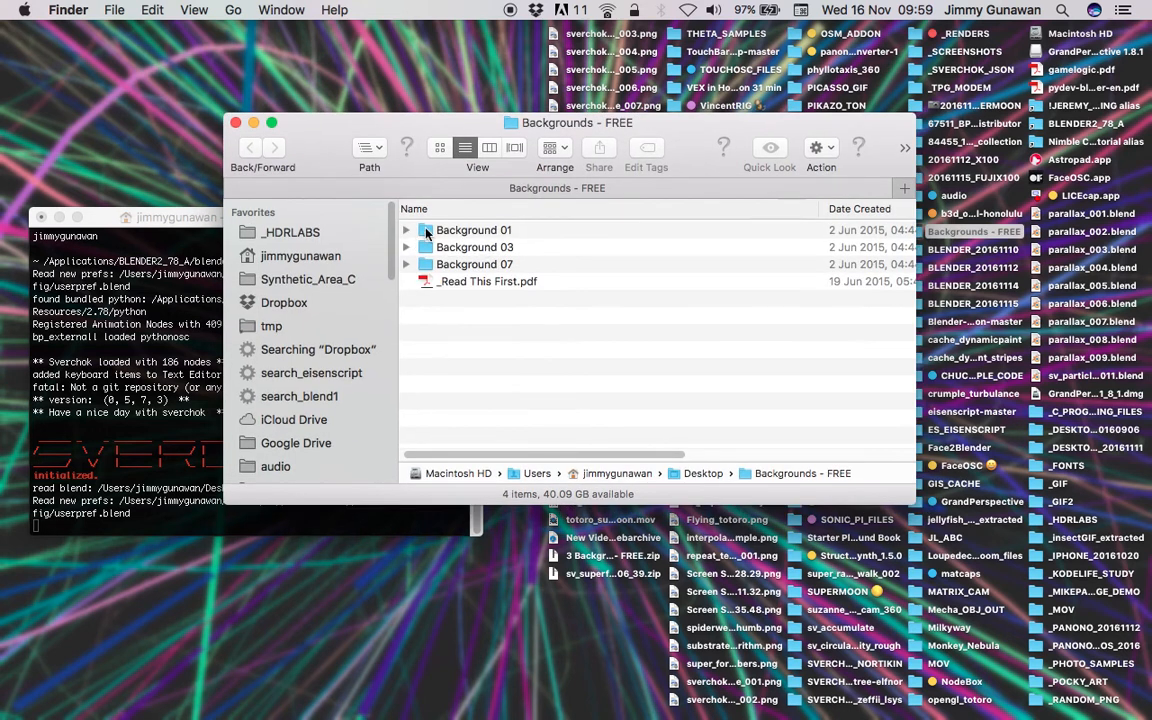
- Expand Background 01 and its PARALLAX folder, then select the five layer PNGs sized 1920 x 1080
click(405, 231)
click(425, 297)
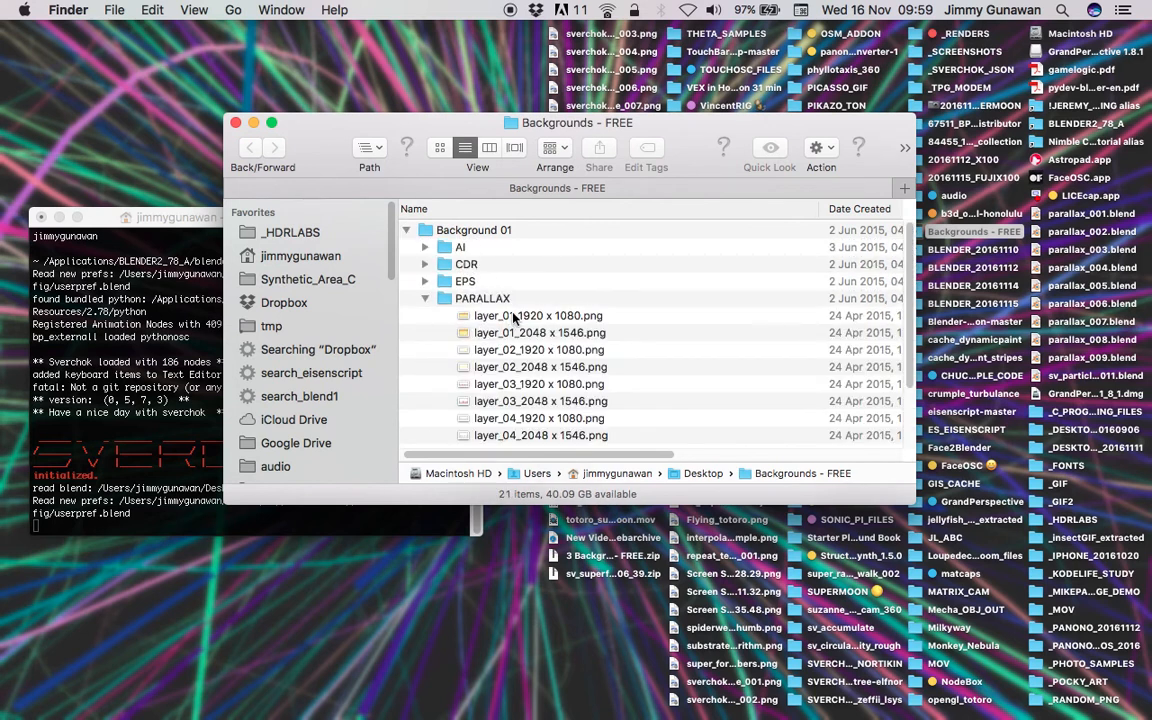
click(537, 314)
scroll(541, 320, down, 1)
scroll(560, 316, down, 2)
click(574, 248)
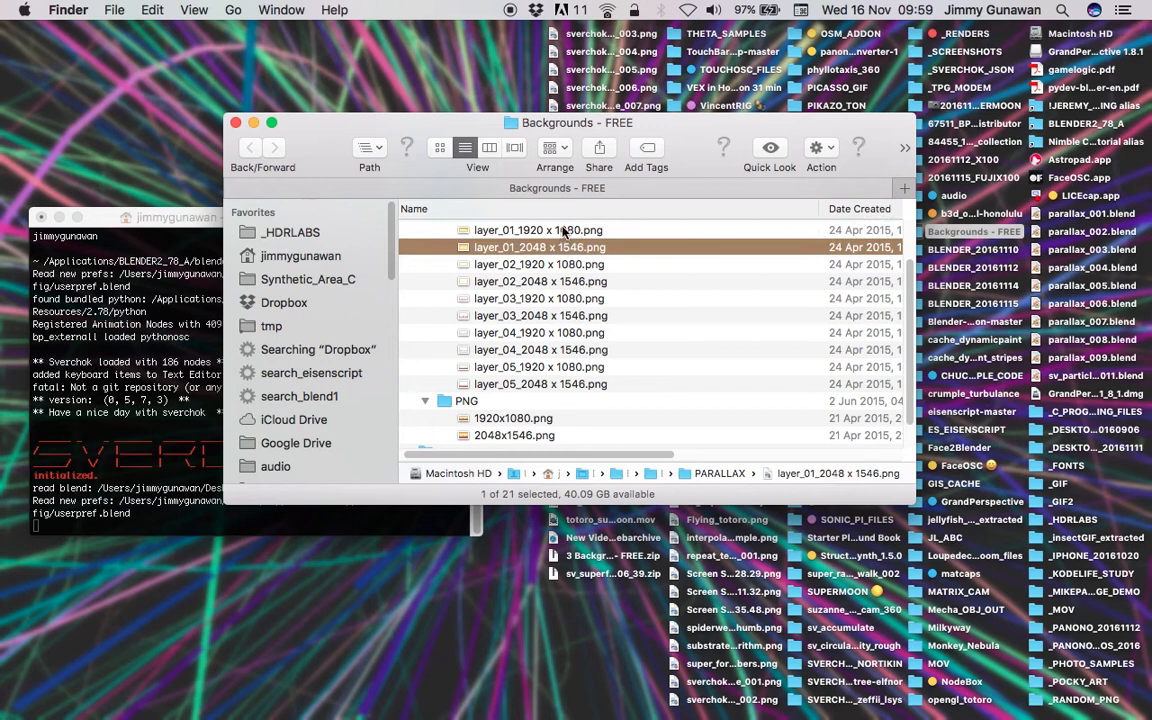
click(563, 232)
super+click(566, 264)
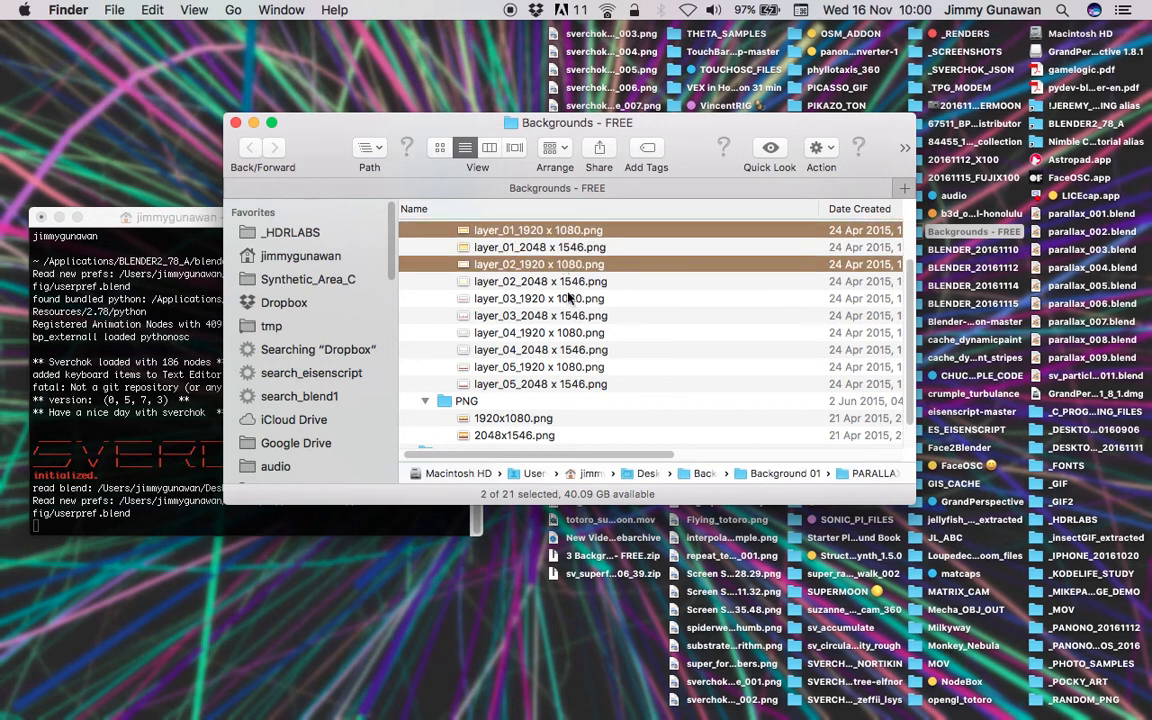
super+click(567, 298)
super+click(568, 332)
super+click(563, 367)
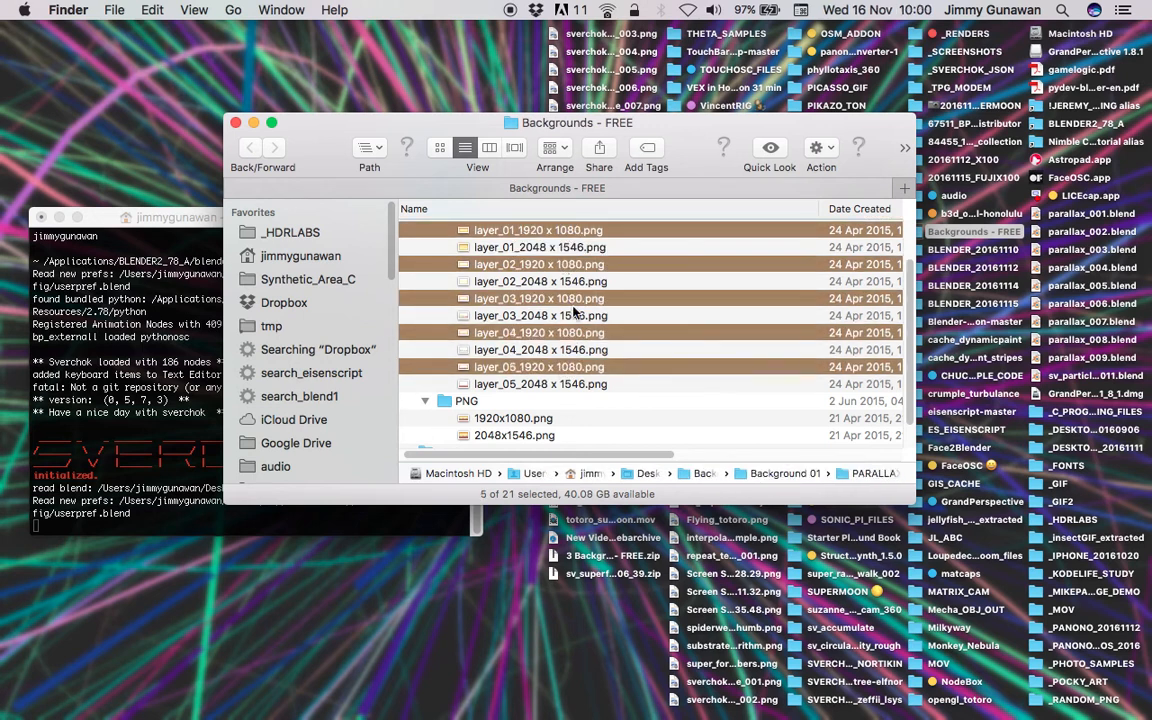
- Group the selected layer images into a new folder named DEMO
right_click(540, 230)
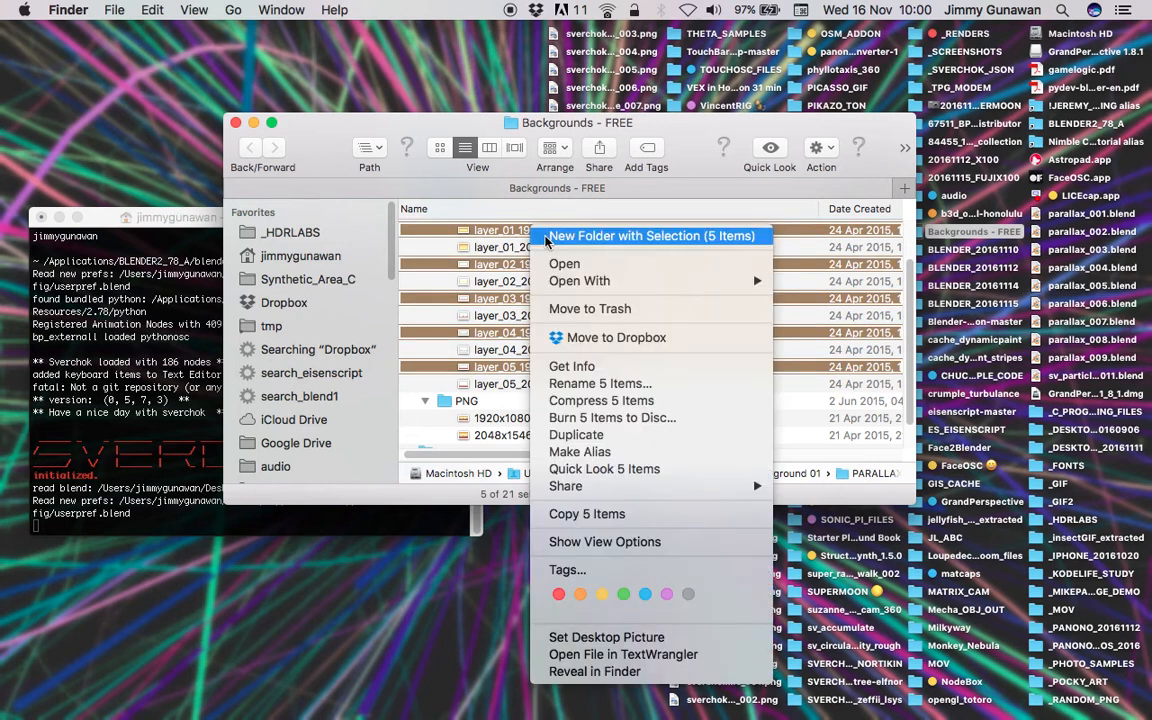
click(552, 232)
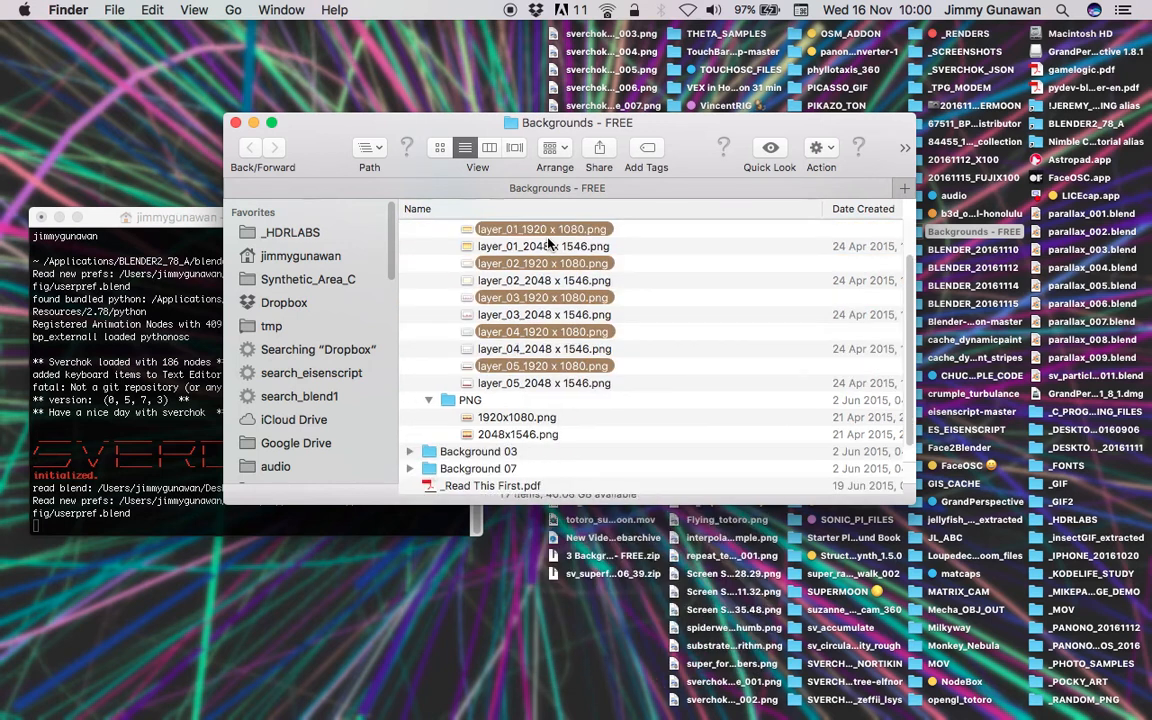
text(DE)
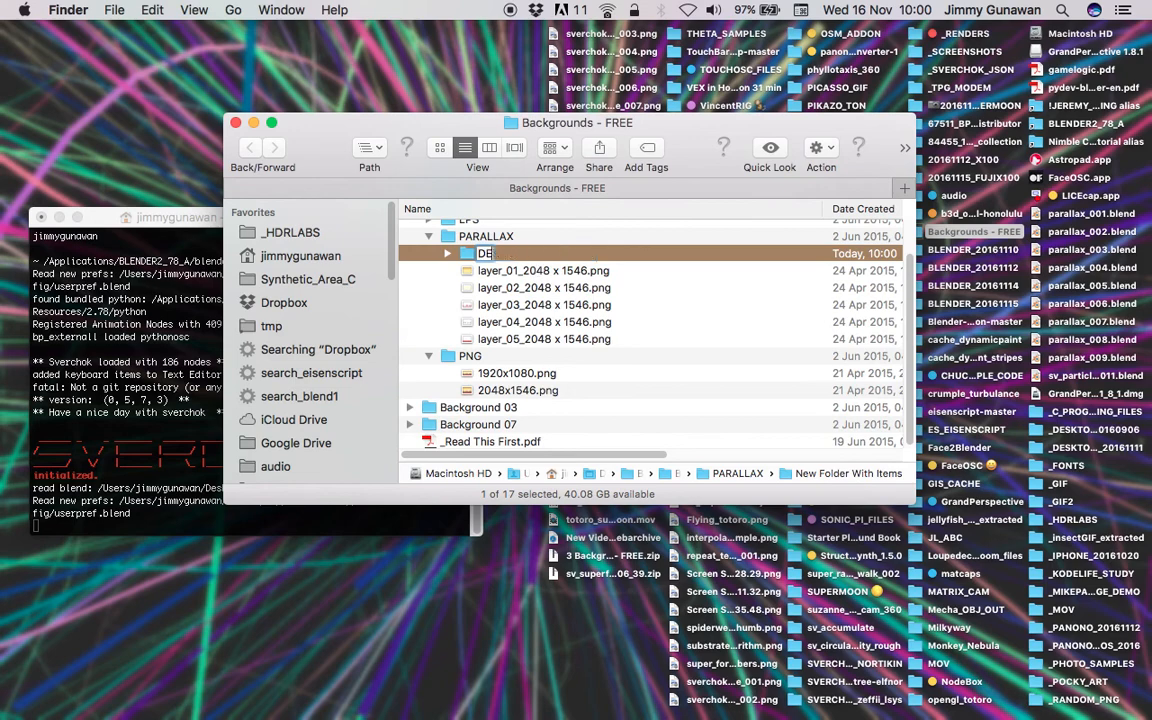
text(MO)
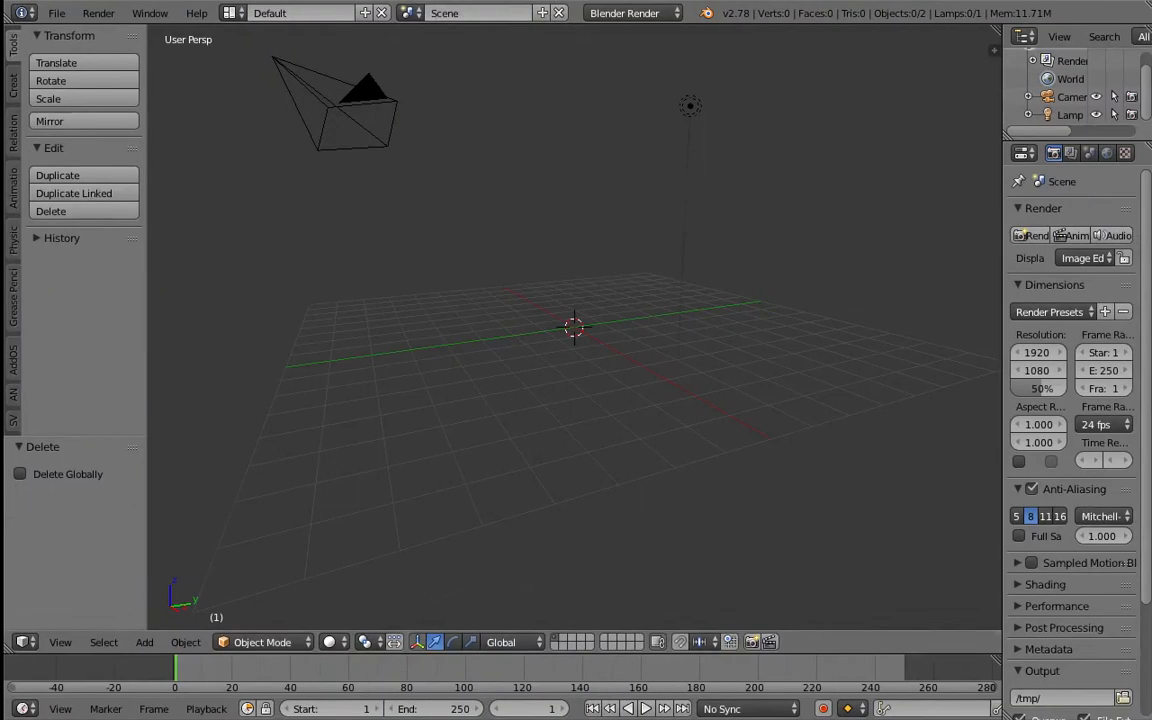
- Select the camera and lamp in the Blender scene and delete them
right_click(358, 100)
shift+right_click(682, 108)
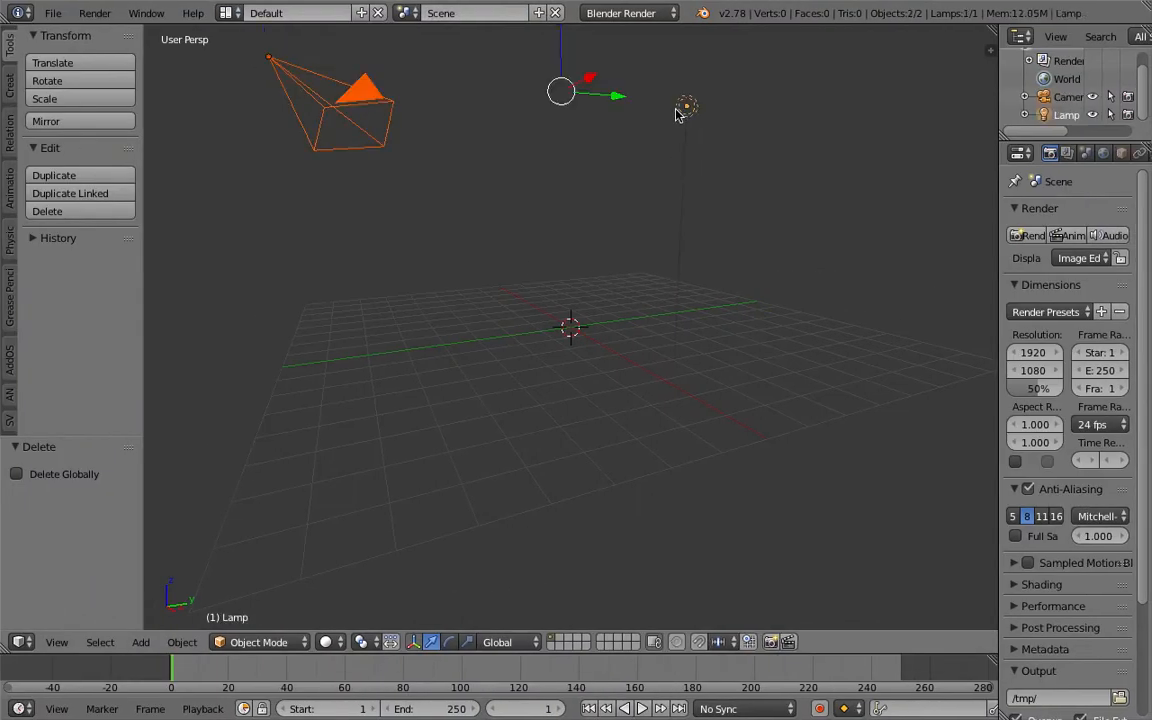
key(x)
click(617, 118)
- Start Import Images as Planes, browse to the Desktop's Backgrounds - FREE folder and enable Use Alpha
click(53, 17)
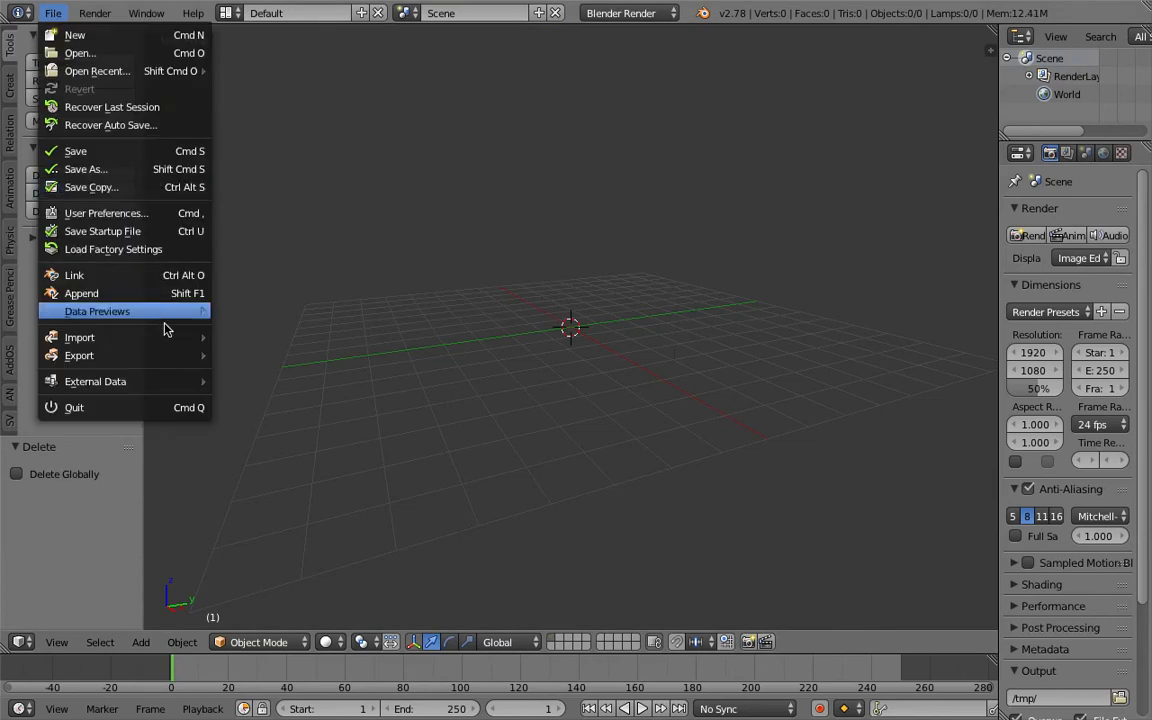
mouse_move(166, 336)
click(300, 499)
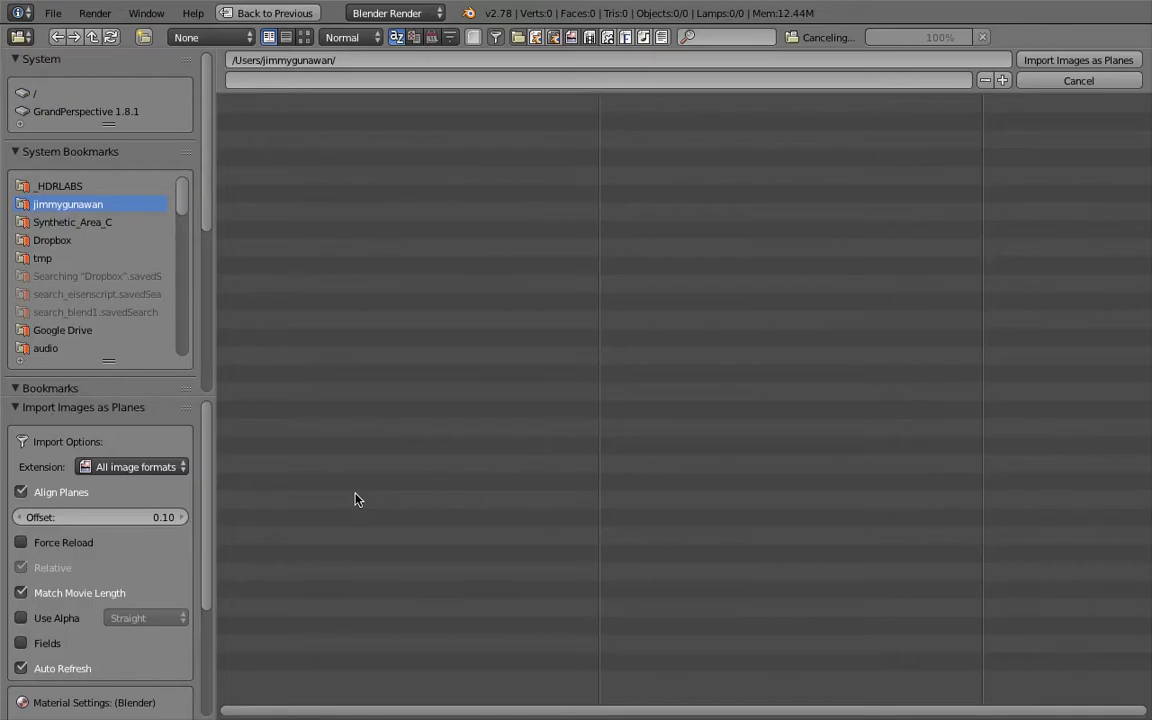
scroll(114, 320, down, 5)
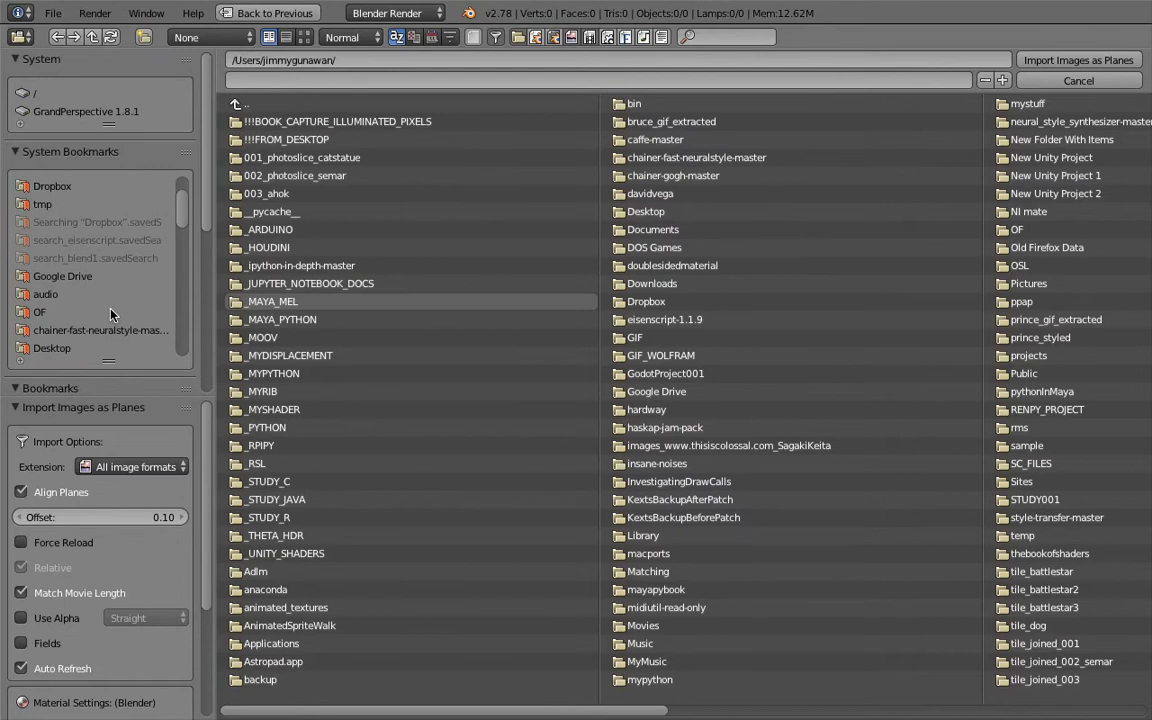
click(112, 313)
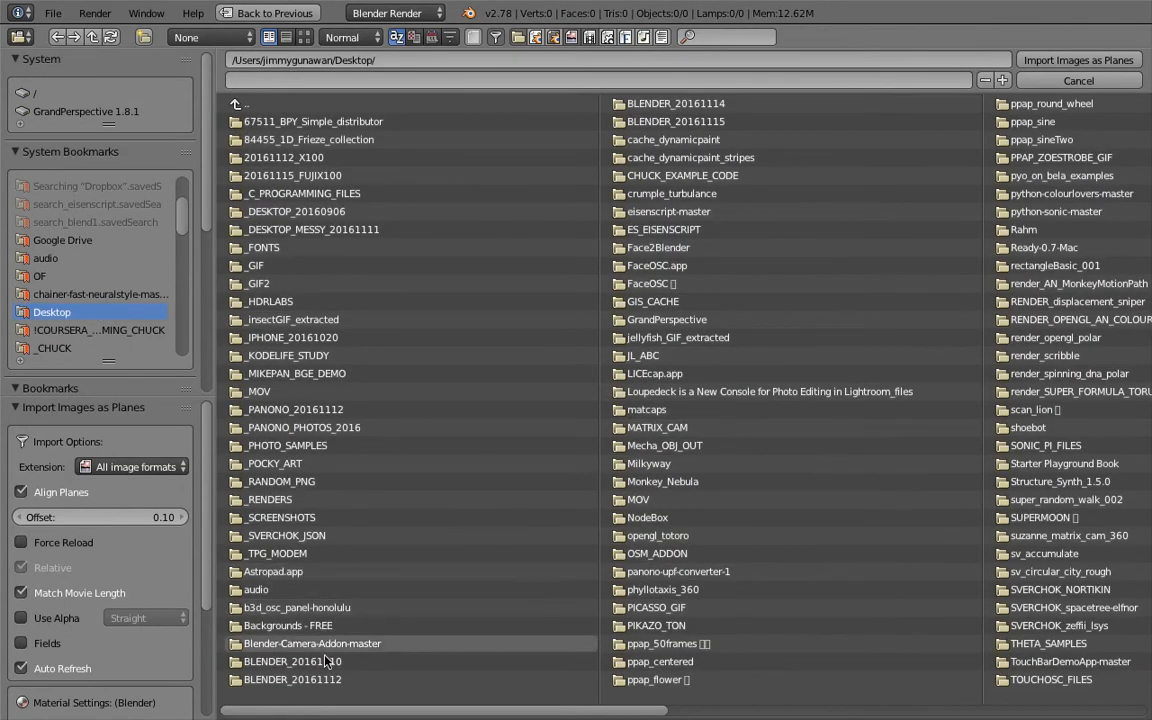
click(380, 643)
click(234, 103)
click(332, 626)
scroll(104, 560, down, 3)
click(47, 547)
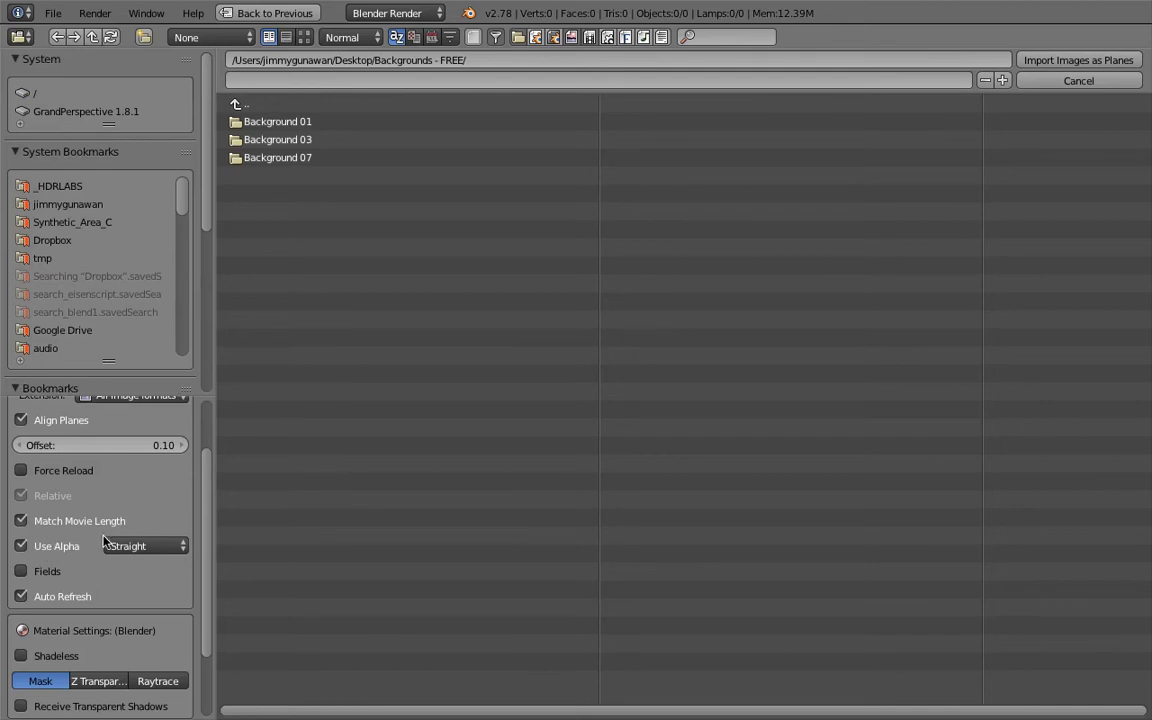
- Open the DEMO folder inside Background 01's PARALLAX folder, select all five layer PNGs and import them as planes
click(300, 121)
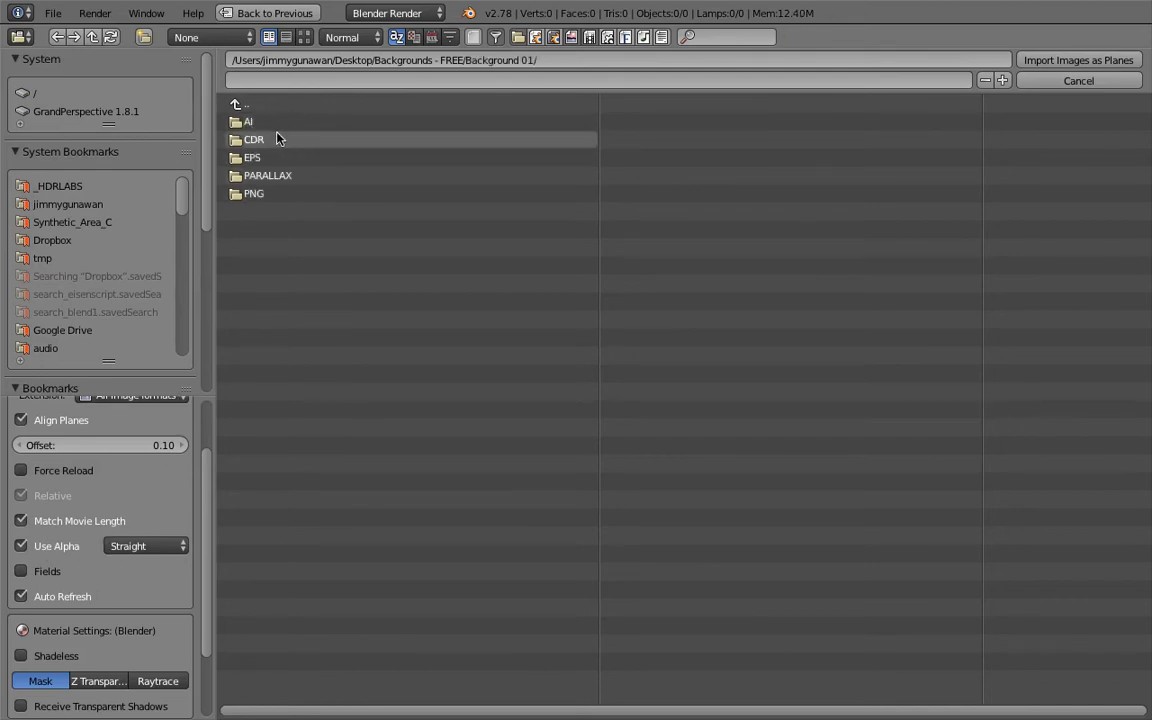
click(268, 176)
click(265, 121)
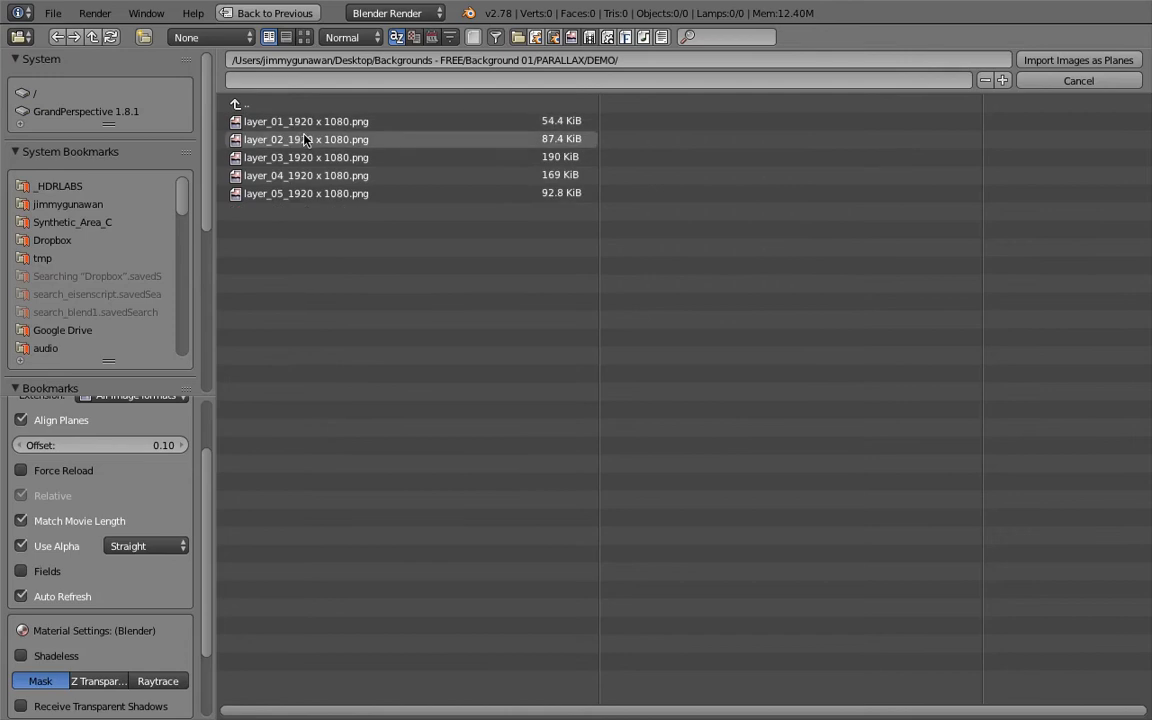
click(290, 139)
key(a)
key(a)
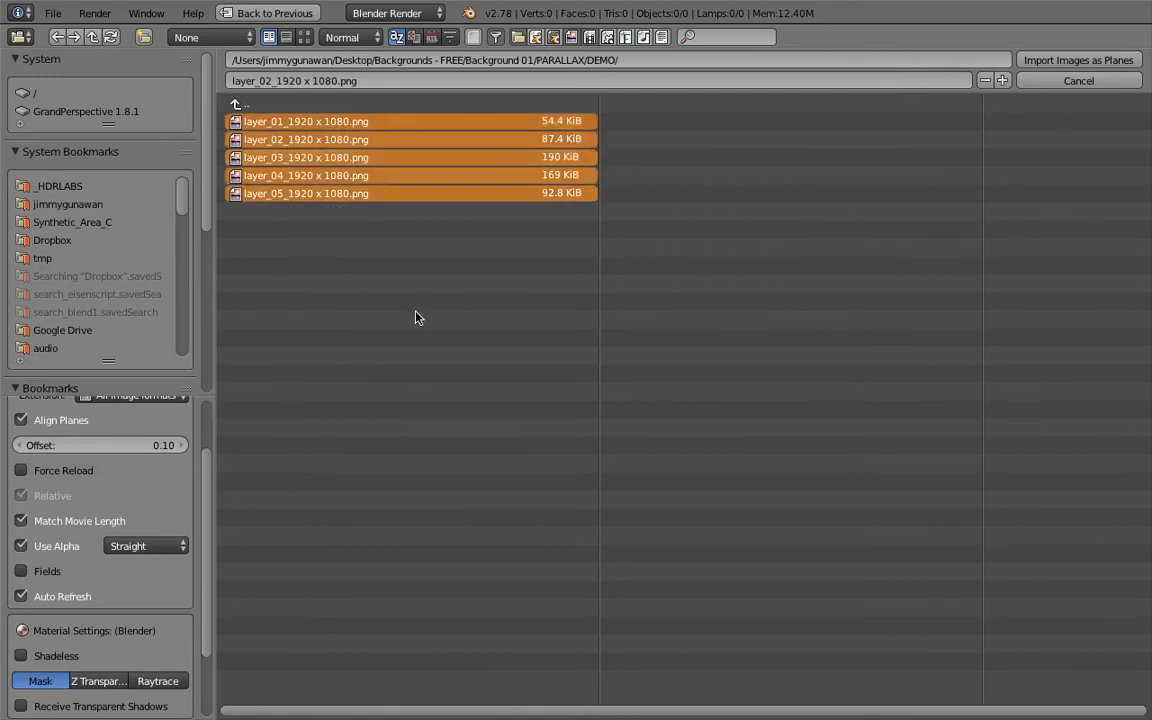
scroll(148, 606, down, 2)
click(65, 588)
click(1078, 60)
- Set the viewport shading to Texture so the imported plane images are shown
middle_drag(640, 335, 530, 416)
click(327, 641)
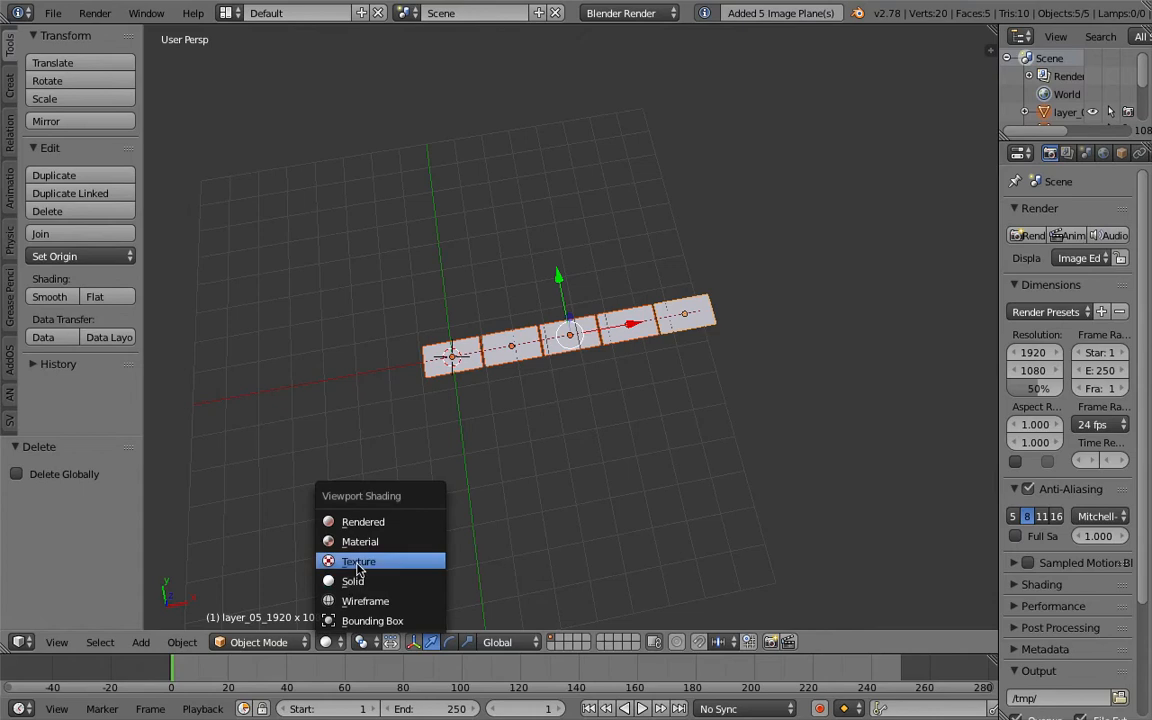
click(358, 558)
scroll(405, 410, up, 2)
middle_drag(405, 410, 419, 429)
key(a)
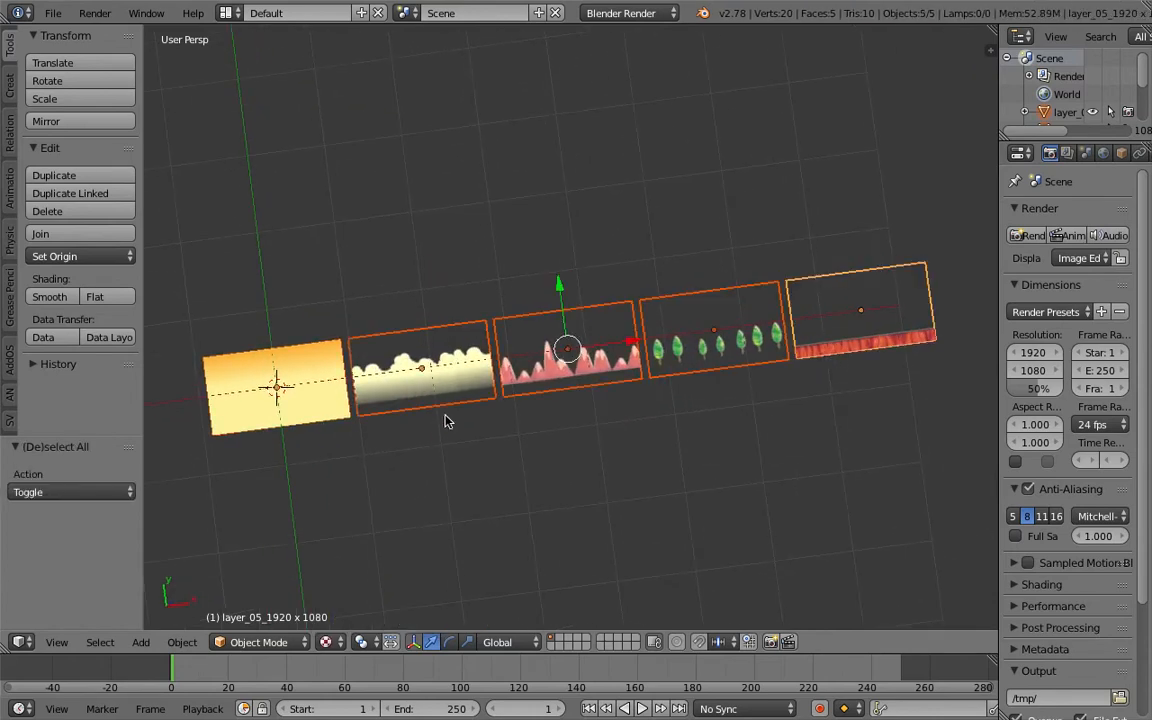
- Select each of the five imported planes in turn to check their images
right_click(472, 390)
middle_drag(472, 390, 326, 402)
right_click(324, 404)
shift+right_click(441, 365)
shift+right_click(590, 335)
shift+right_click(711, 343)
shift+right_click(870, 335)
middle_drag(870, 335, 802, 370)
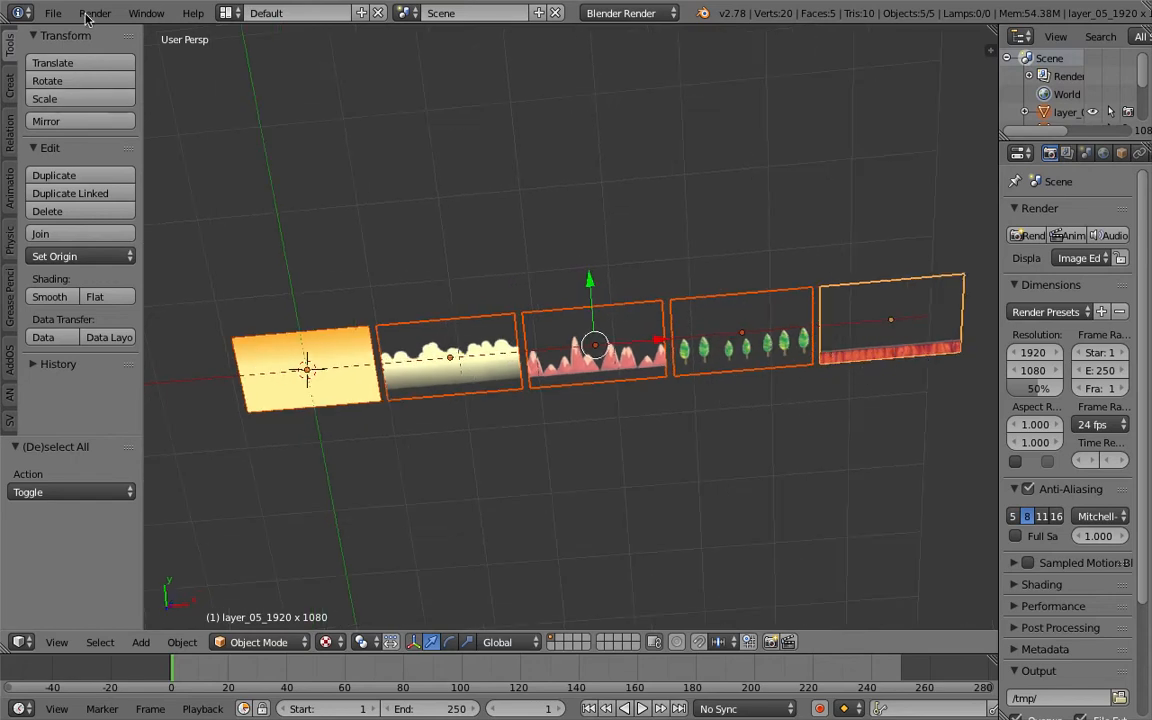
- Save the Blender file to the Desktop as AN_Parallax.blend
click(52, 13)
click(125, 172)
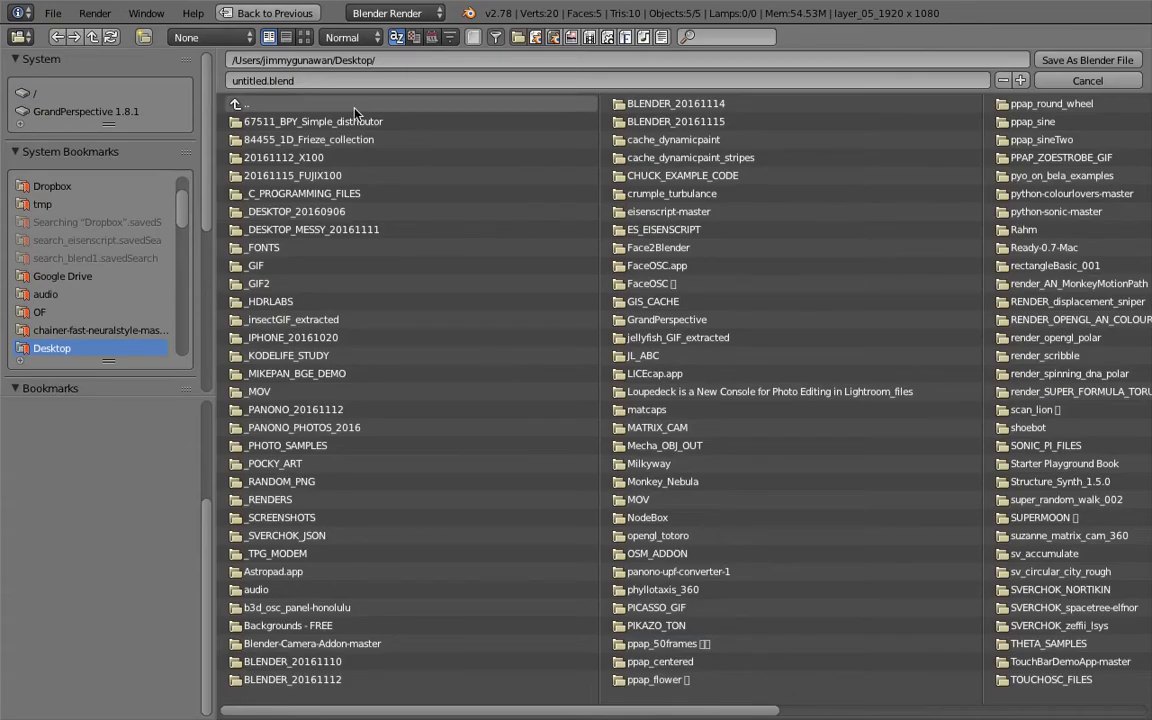
text(AN_Parallax)
key(Return)
click(1124, 62)
- Select the layer_02 plane, open the properties sidebar and nudge the plane slightly along X
middle_drag(528, 372, 541, 337)
right_click(509, 401)
right_click(630, 288)
middle_drag(630, 288, 572, 314)
right_click(533, 366)
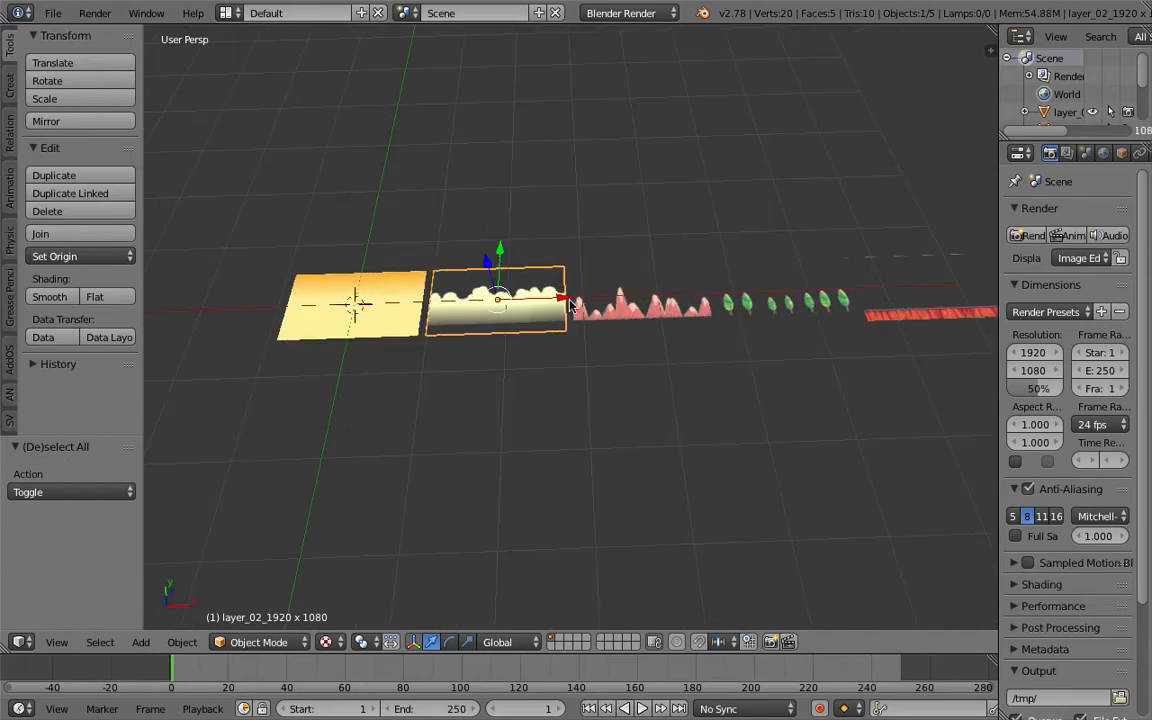
key(n)
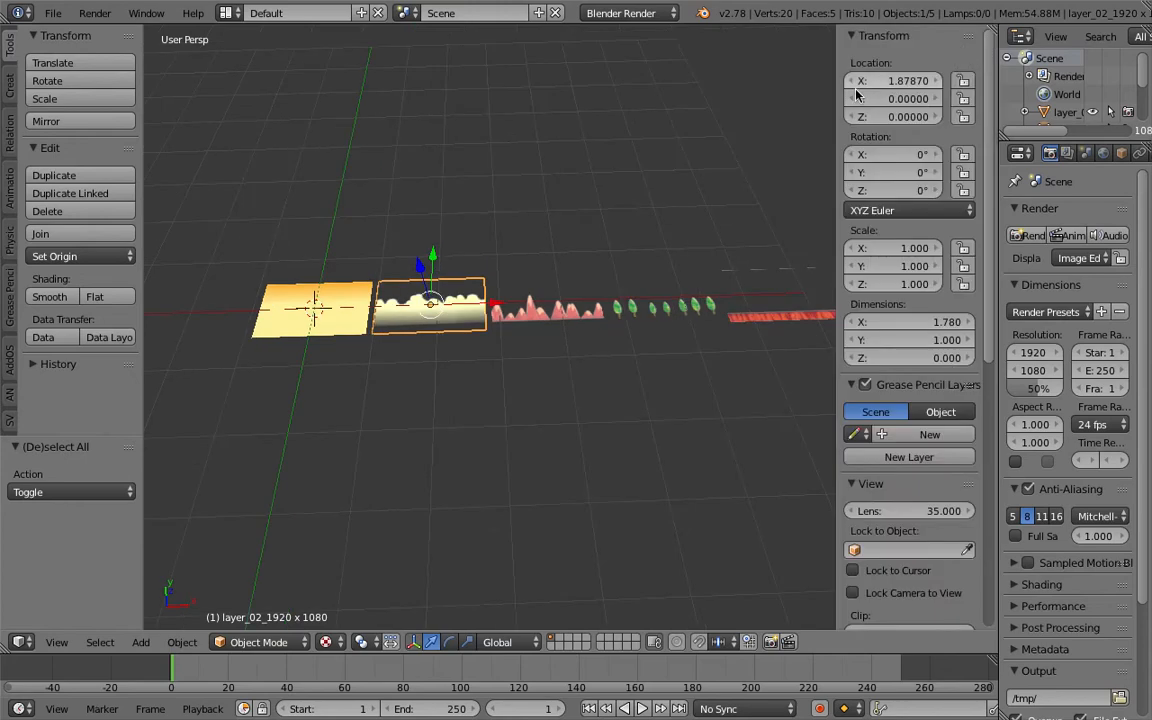
scroll(558, 307, down, 1)
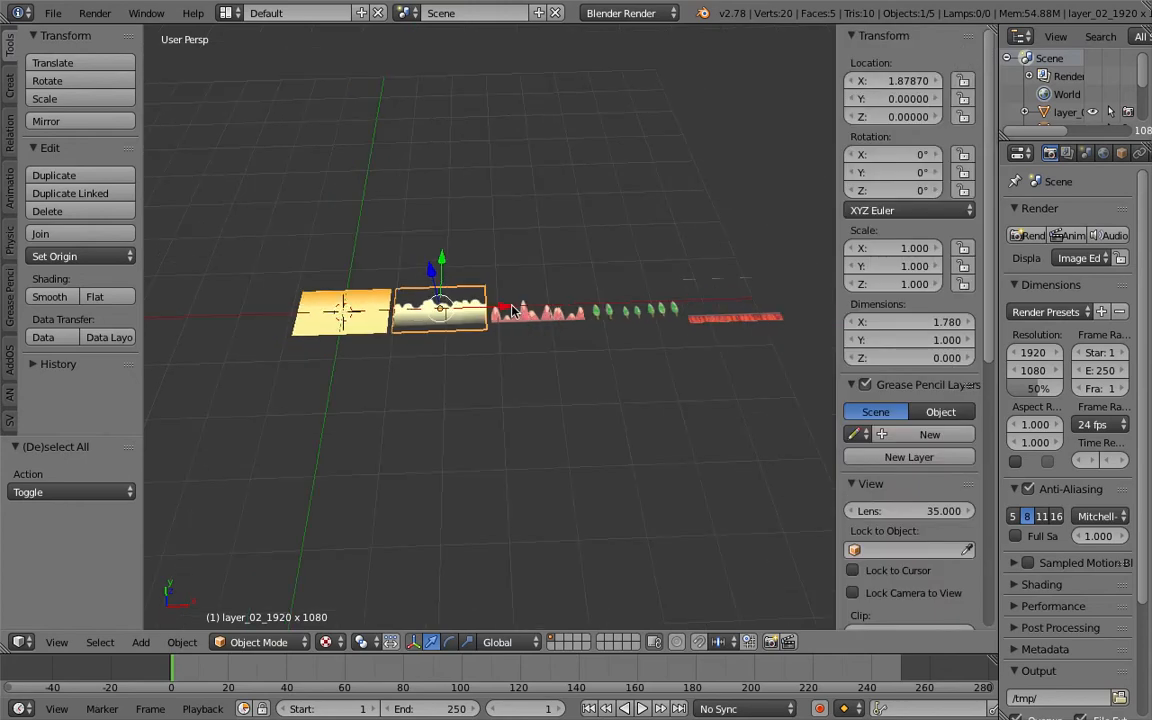
key(g)
key(x)
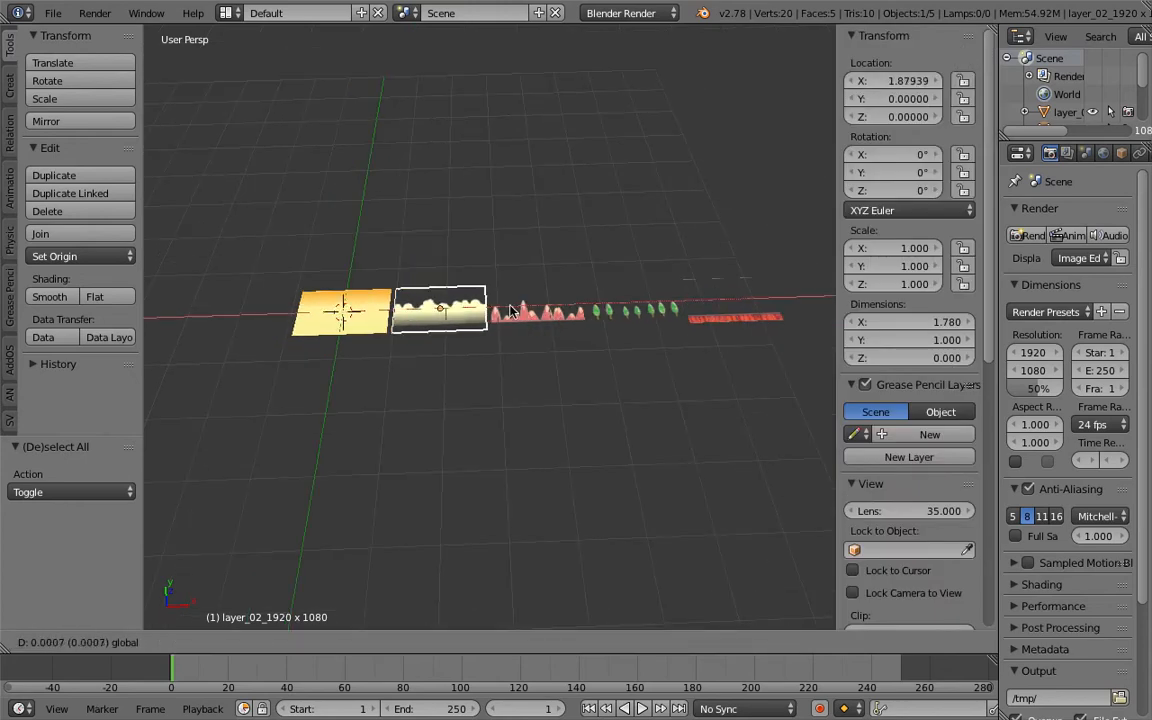
click(510, 312)
- Switch to the Compositing screen layout and set its 3D viewport to Texture shading
click(227, 13)
click(262, 80)
mouse_move(730, 555)
middle_down()
mouse_move(750, 563)
mouse_move(707, 615)
middle_up()
click(795, 709)
click(797, 622)
scroll(714, 567, up, 4)
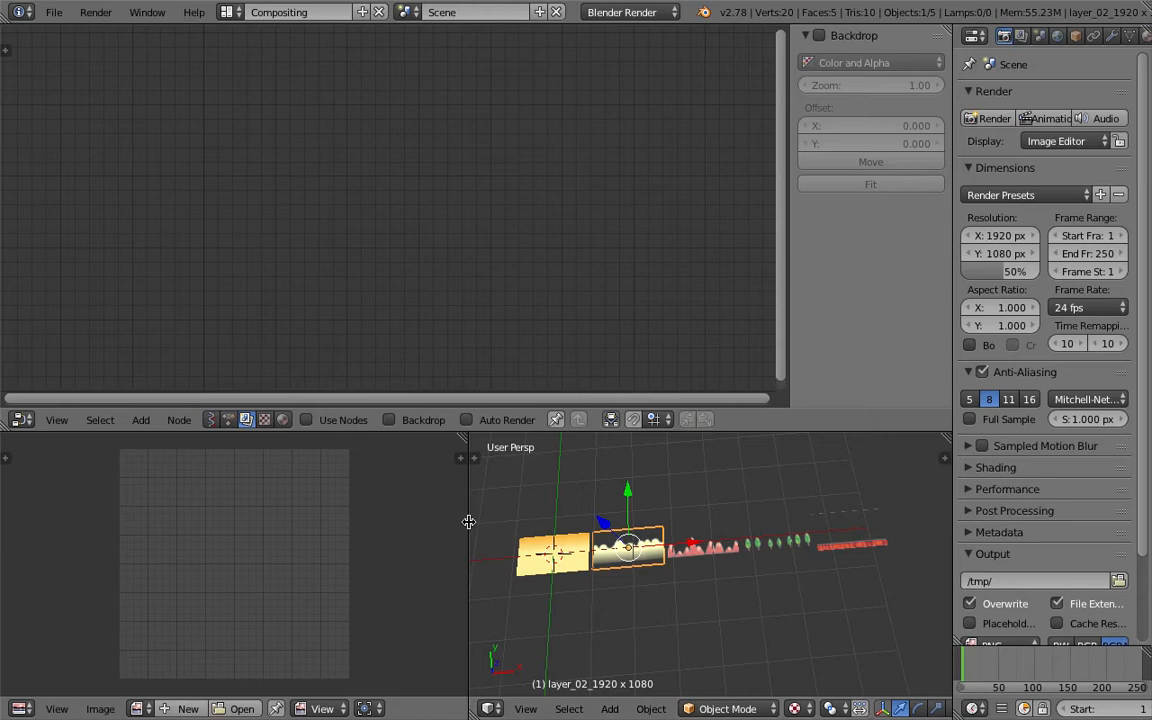
- Widen the 3D viewport, switch to top view and select all five image planes
drag(470, 522, 287, 522)
right_click(430, 545)
middle_drag(437, 540, 538, 541)
shift+right_click(539, 541)
shift+right_click(598, 540)
shift+right_click(692, 549)
shift+right_click(768, 555)
key(KP_7)
click(466, 709)
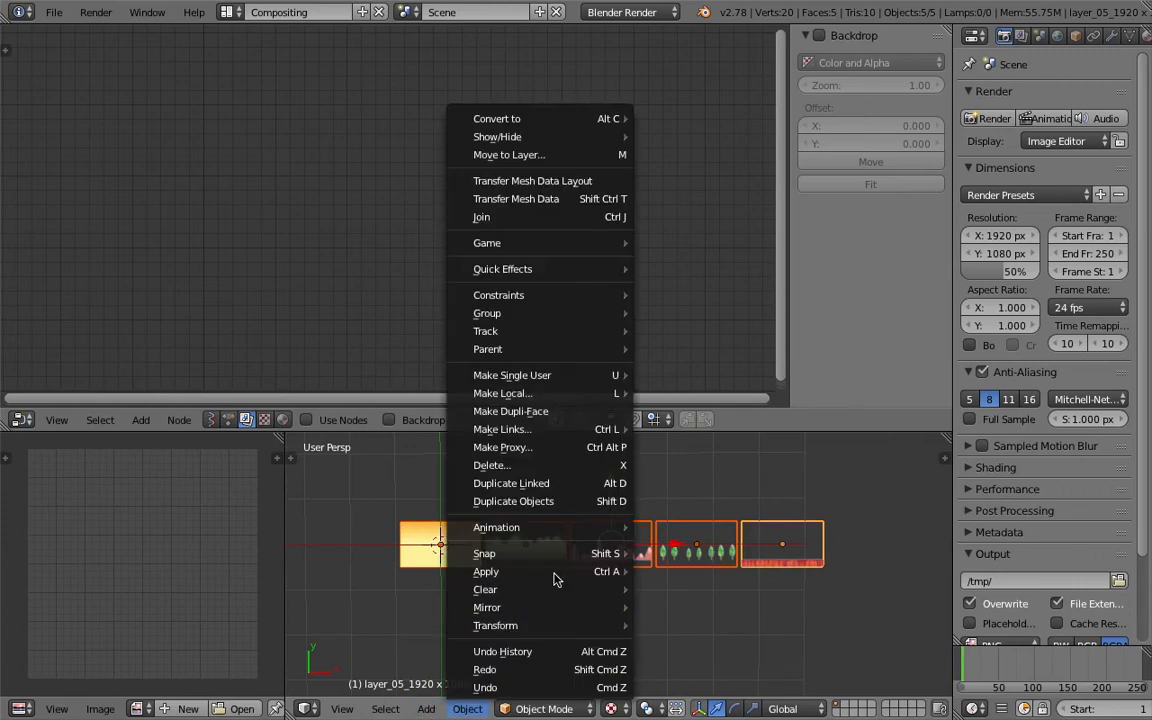
mouse_move(574, 570)
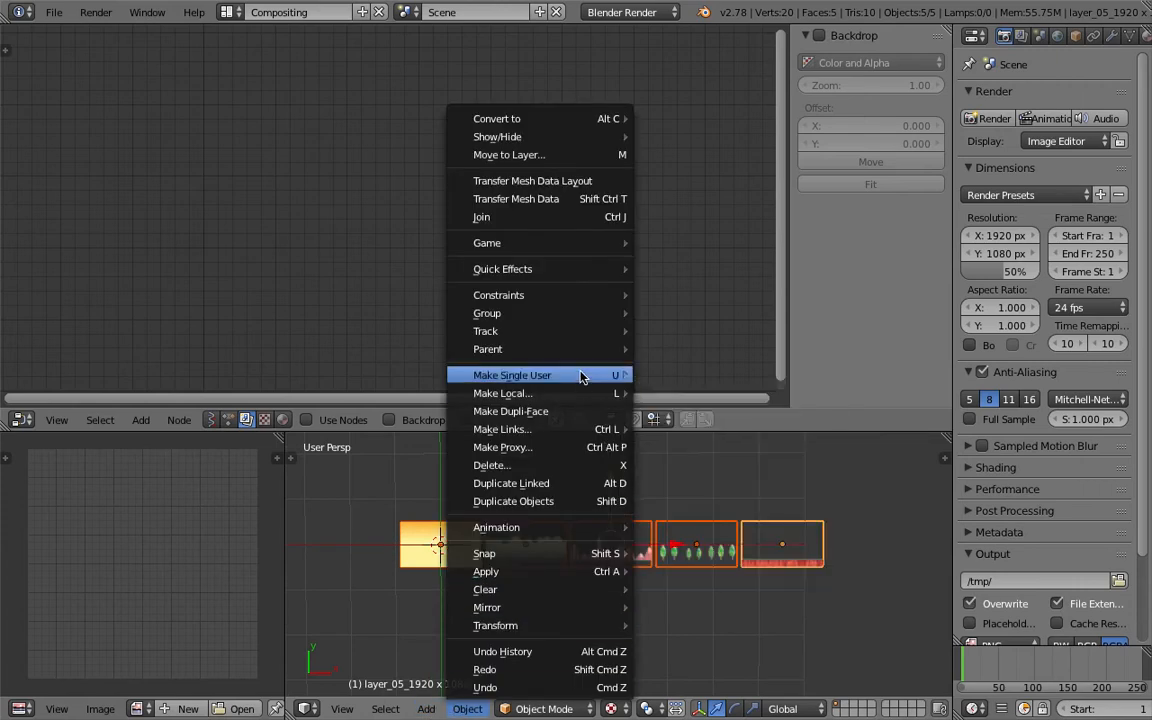
click(424, 709)
mouse_move(388, 710)
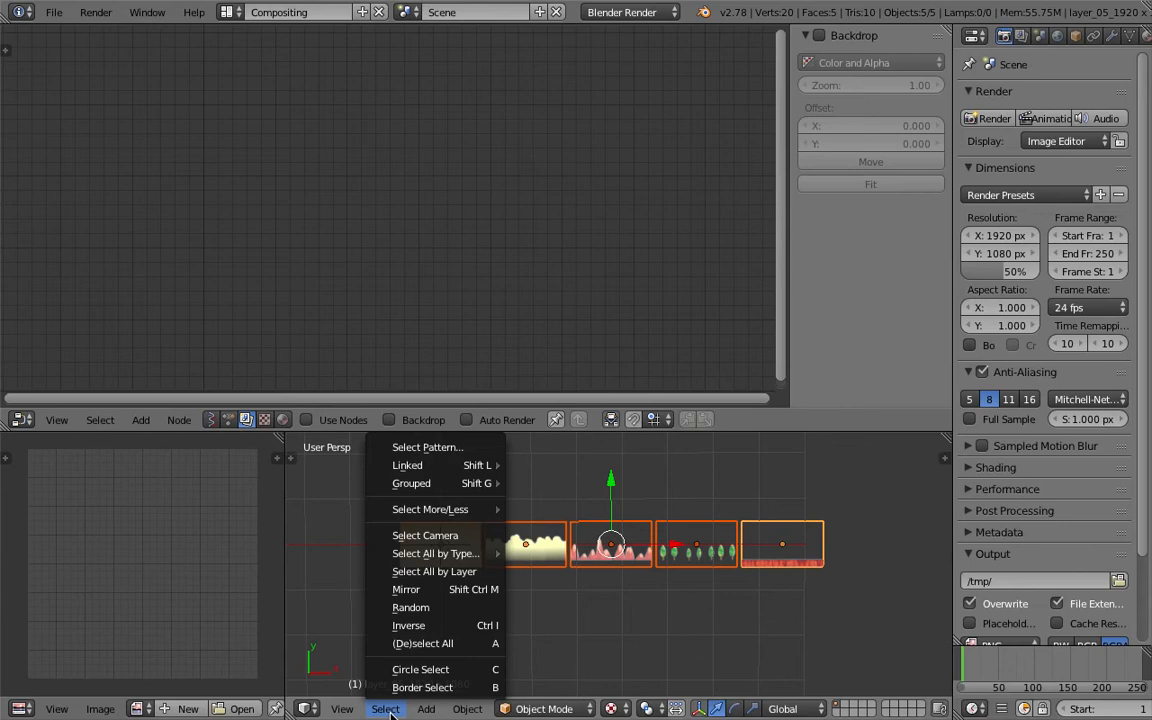
click(455, 643)
- Align the selected planes' centers on the X axis relative to the active plane
key(space)
text(alig)
key(Return)
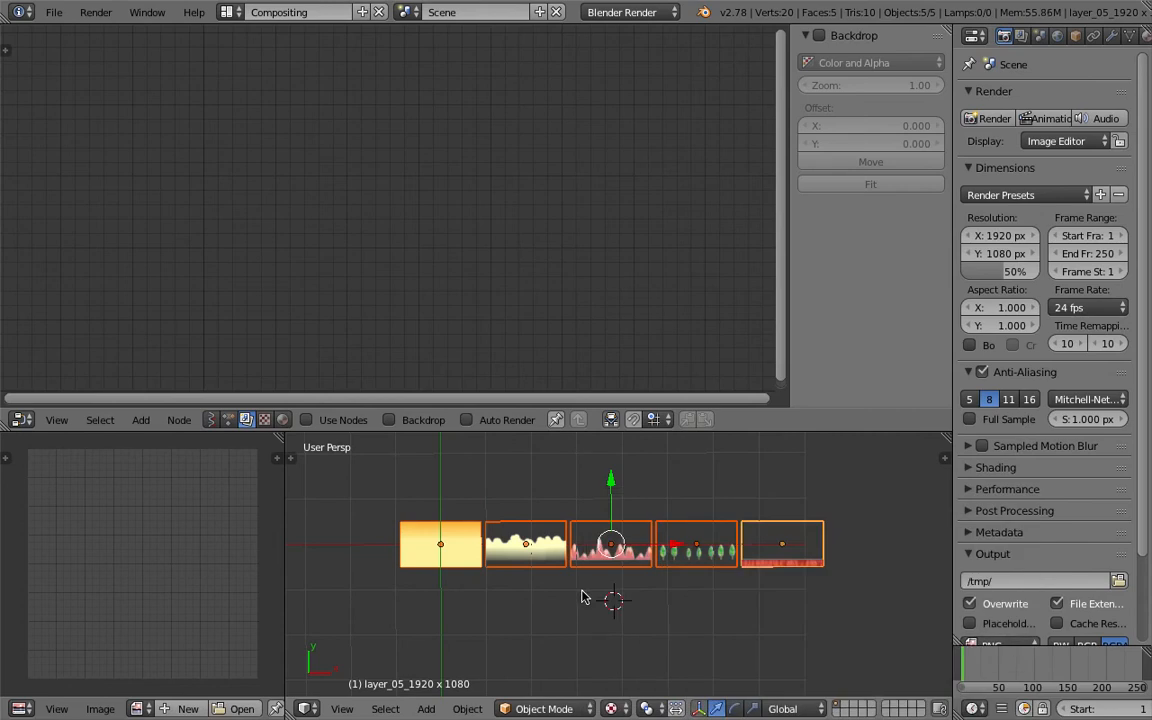
key(t)
drag(420, 614, 435, 674)
right_click(811, 562)
shift+right_click(751, 556)
shift+right_click(680, 556)
shift+right_click(612, 553)
shift+right_click(557, 556)
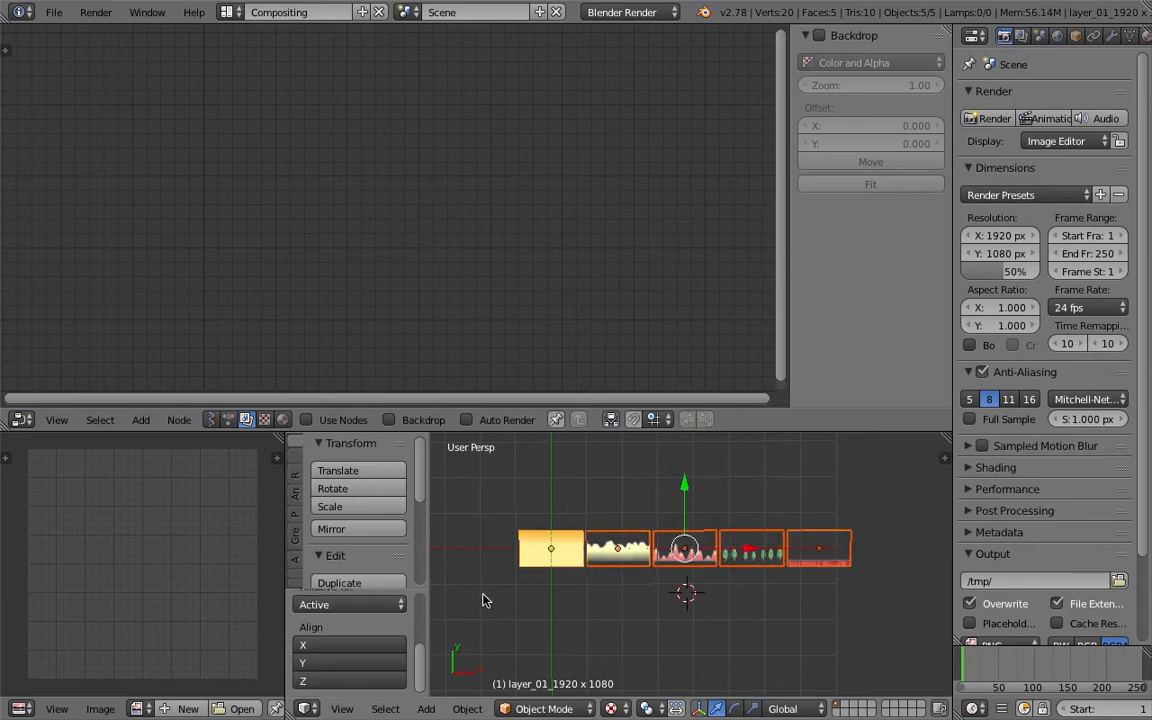
scroll(396, 637, up, 2)
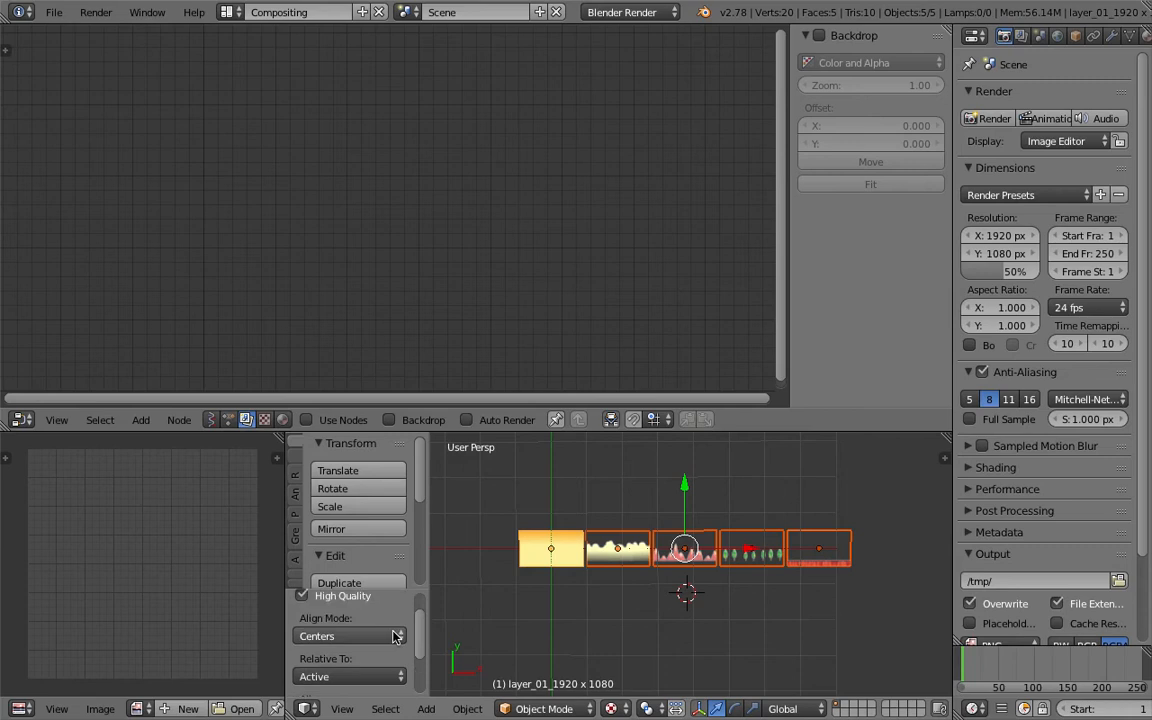
scroll(390, 644, down, 2)
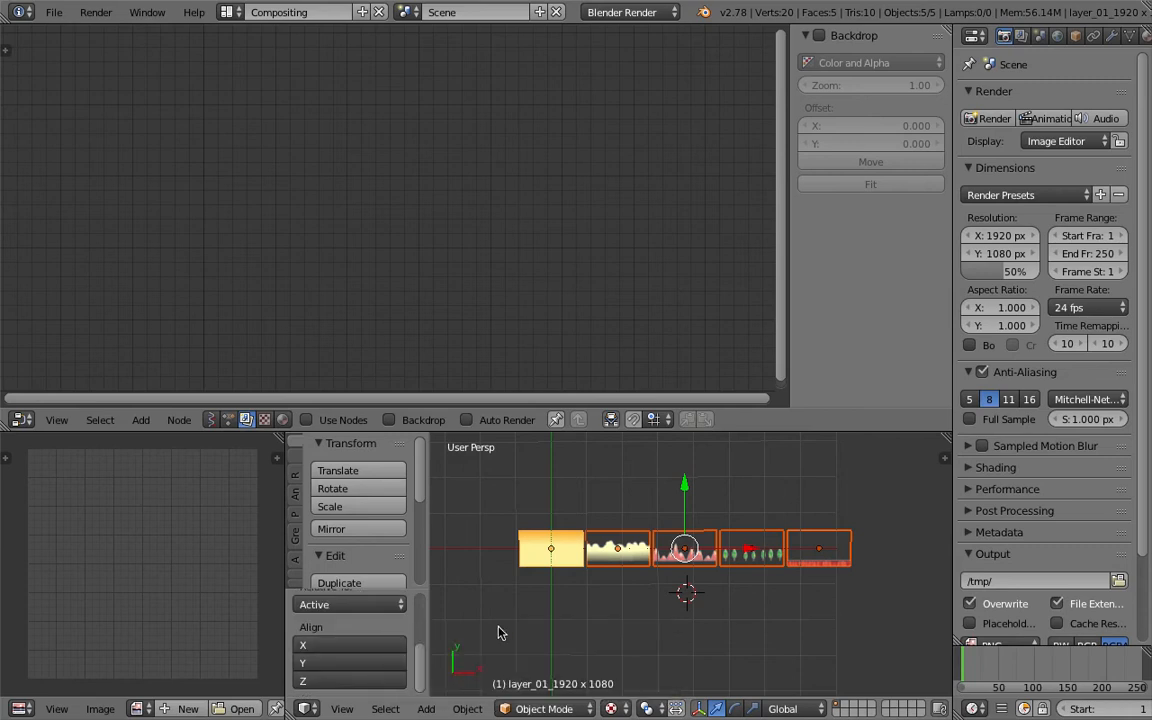
click(357, 647)
- Move the aligned planes along X with a translation of 0, then undo the change
key(g)
key(x)
click(590, 562)
scroll(594, 562, up, 2)
shift+middle_drag(594, 562, 726, 559)
scroll(400, 617, up, 3)
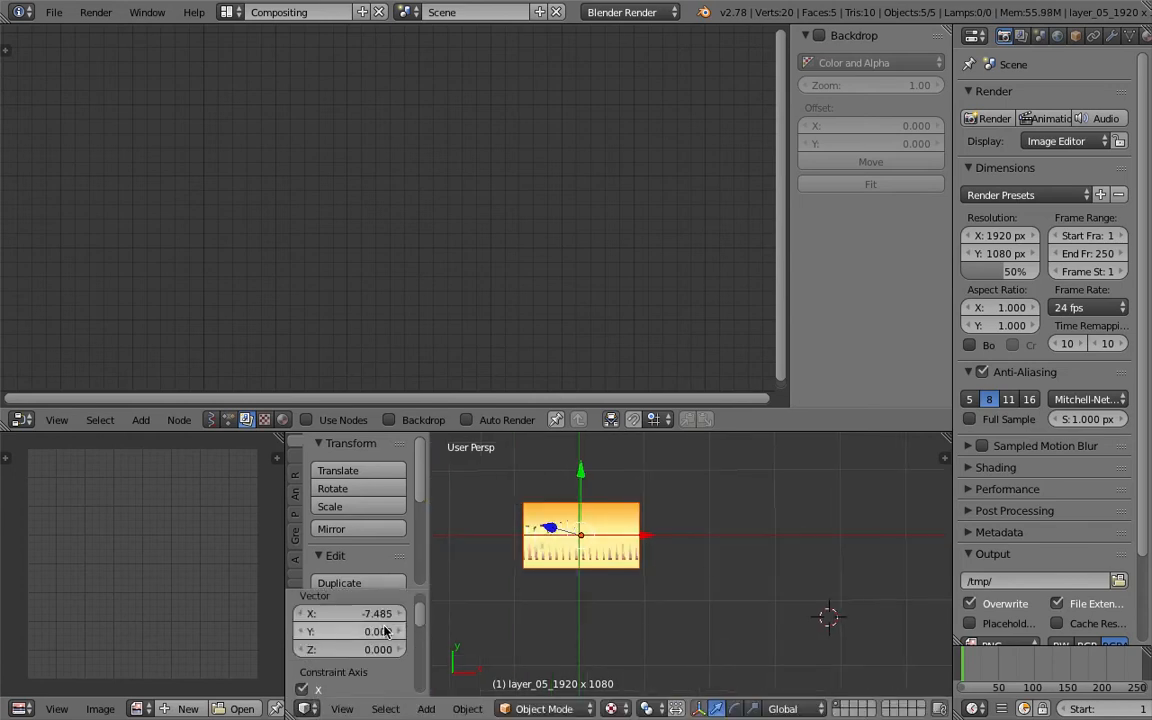
click(380, 644)
text(0)
key(Return)
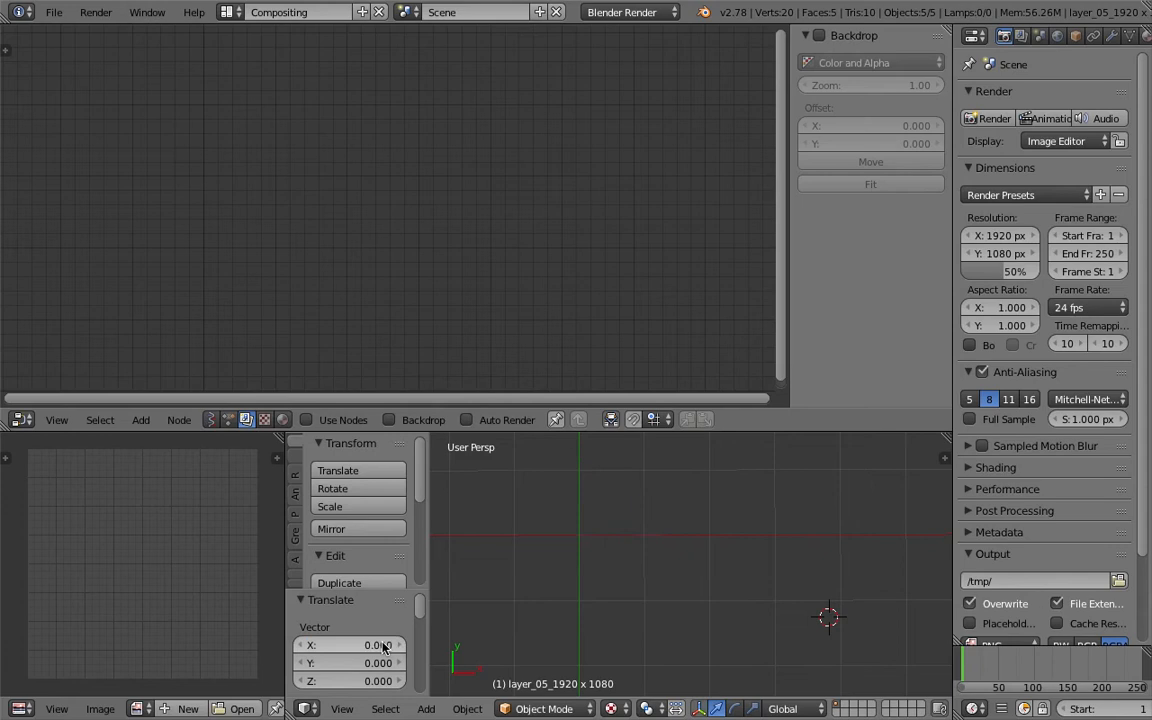
scroll(616, 578, down, 4)
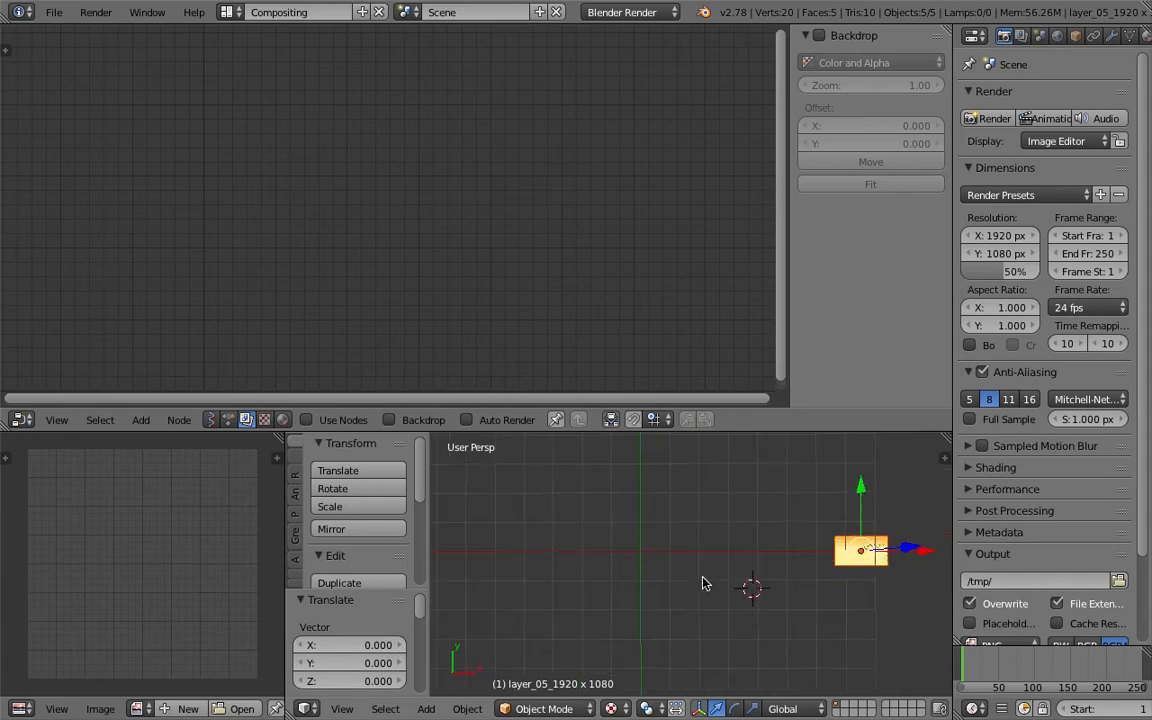
drag(912, 549, 781, 550)
right_click(781, 551)
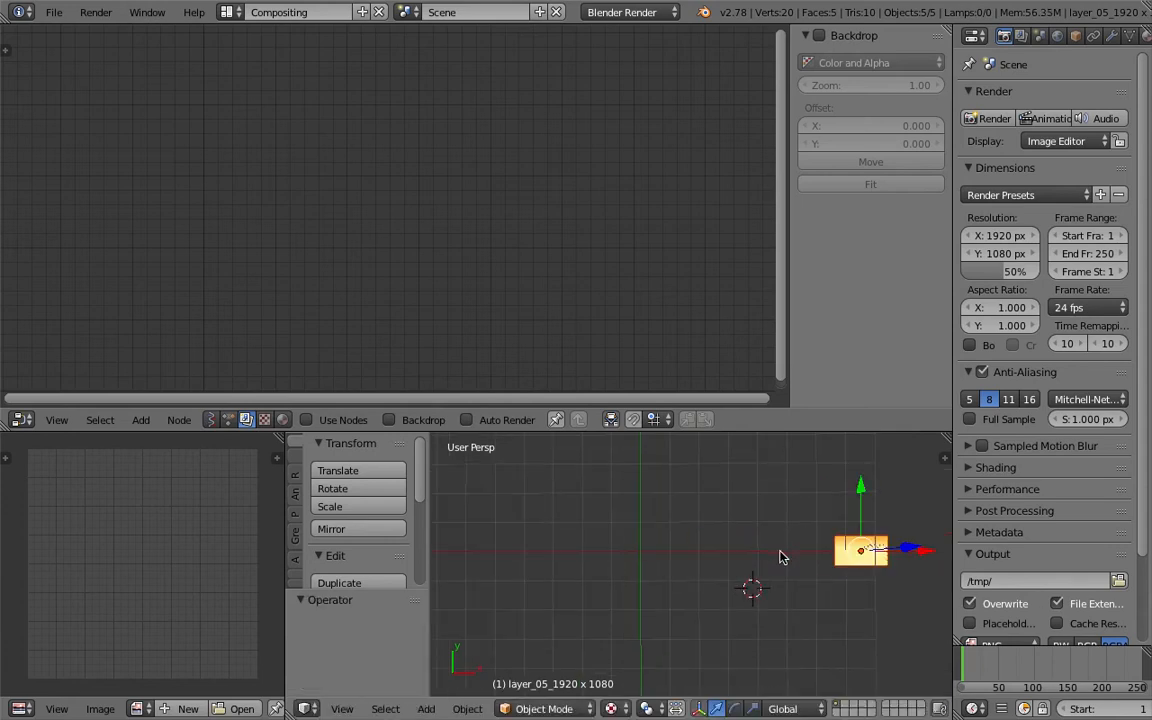
key(ctrl+z)
- Reselect the five planes with layer_01 active and run Align Objects on them again
right_click(847, 543)
shift+right_click(798, 550)
shift+right_click(745, 553)
shift+right_click(698, 555)
shift+right_click(642, 560)
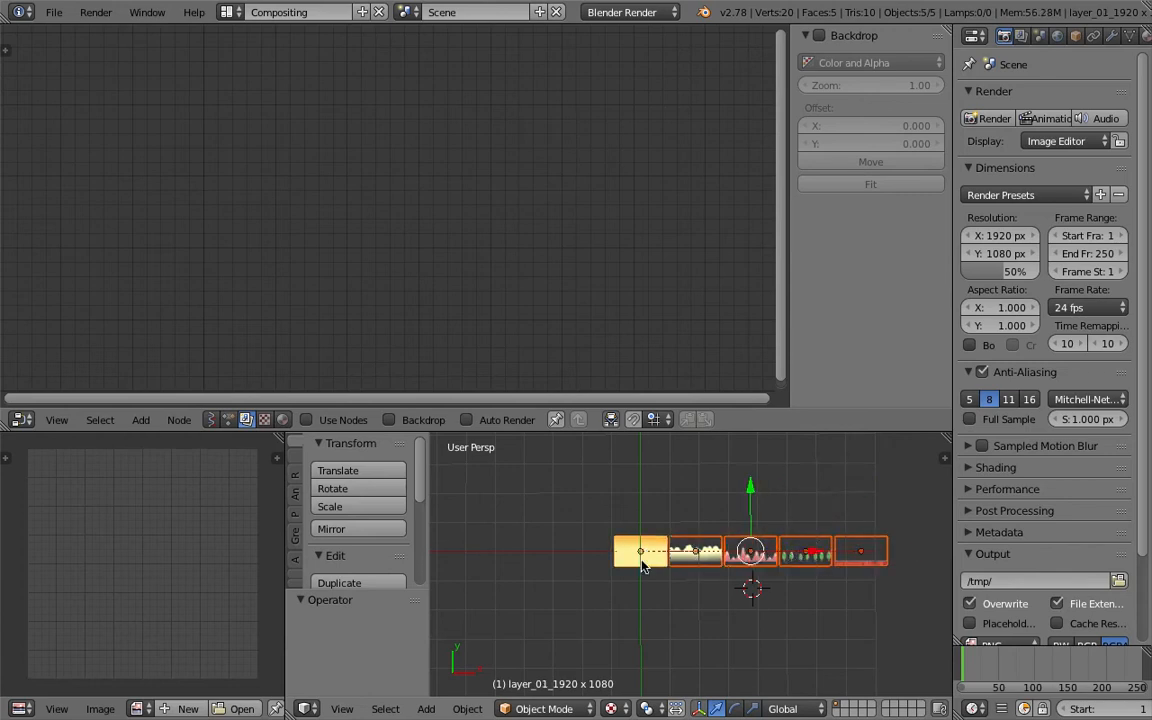
key(space)
text(align)
key(Return)
- Save the file over AN_Parallax.blend on the Desktop
scroll(587, 570, up, 5)
middle_drag(609, 555, 619, 465)
middle_drag(681, 548, 612, 548)
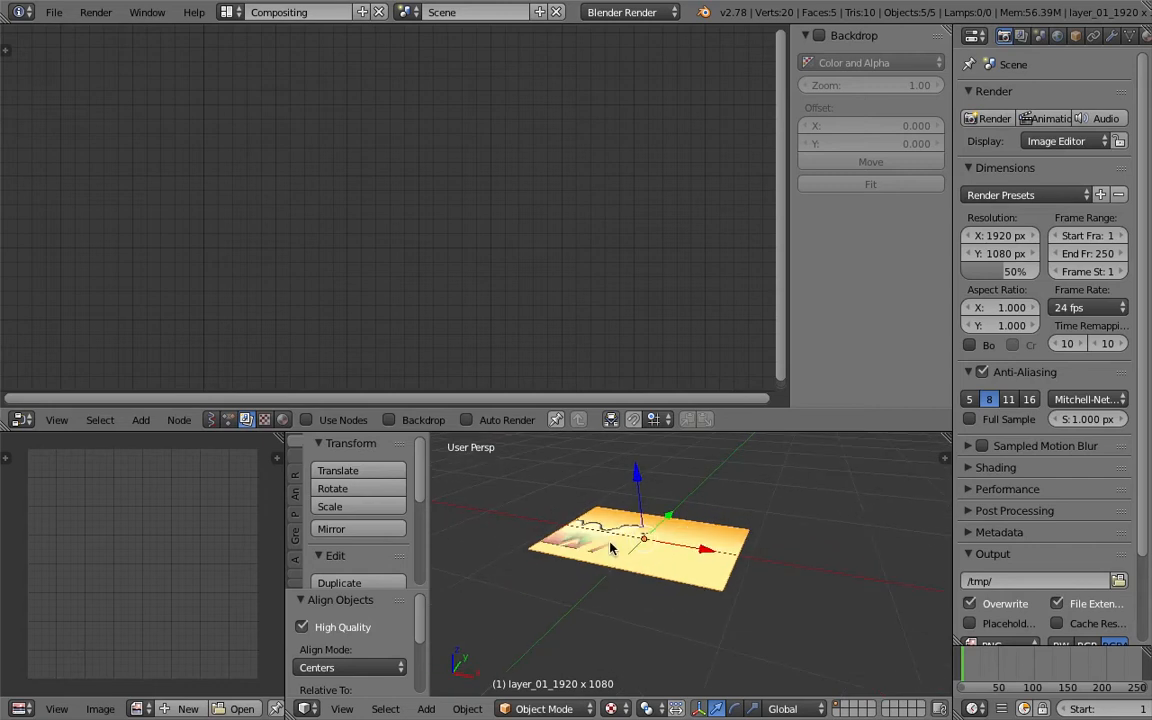
middle_drag(722, 597, 733, 622)
key(ctrl+s)
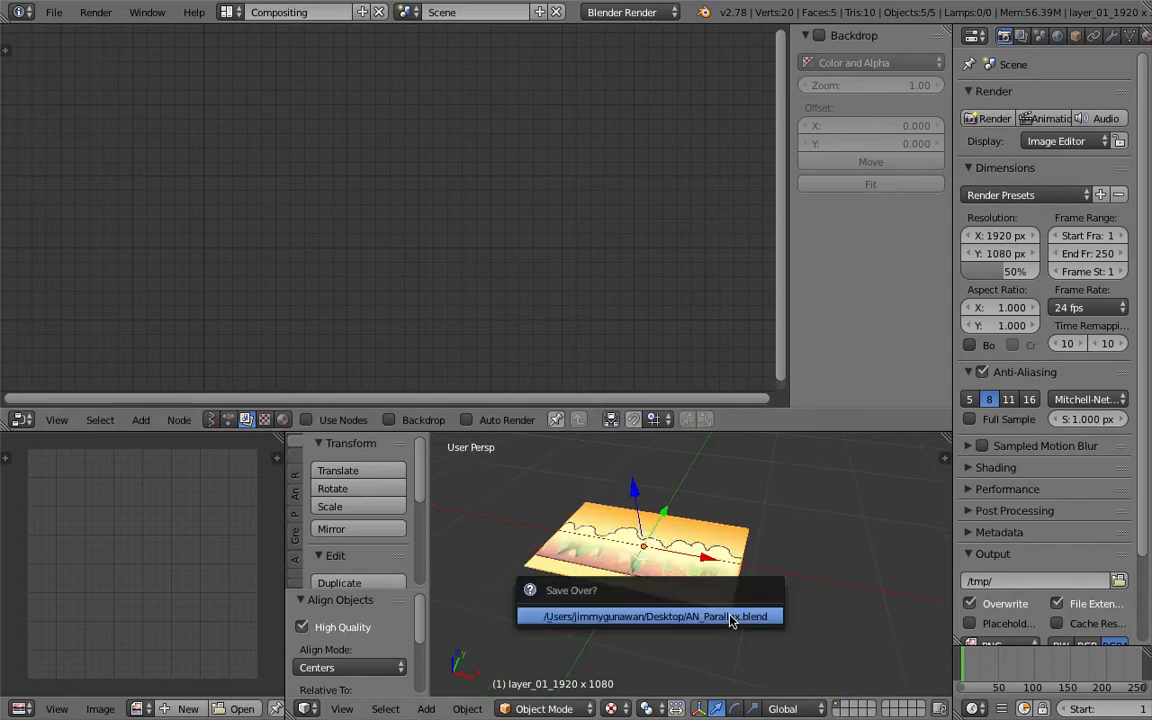
click(733, 622)
- Split off a new Outliner area above the properties listing the layer planes, and save the file
middle_drag(655, 530, 680, 563)
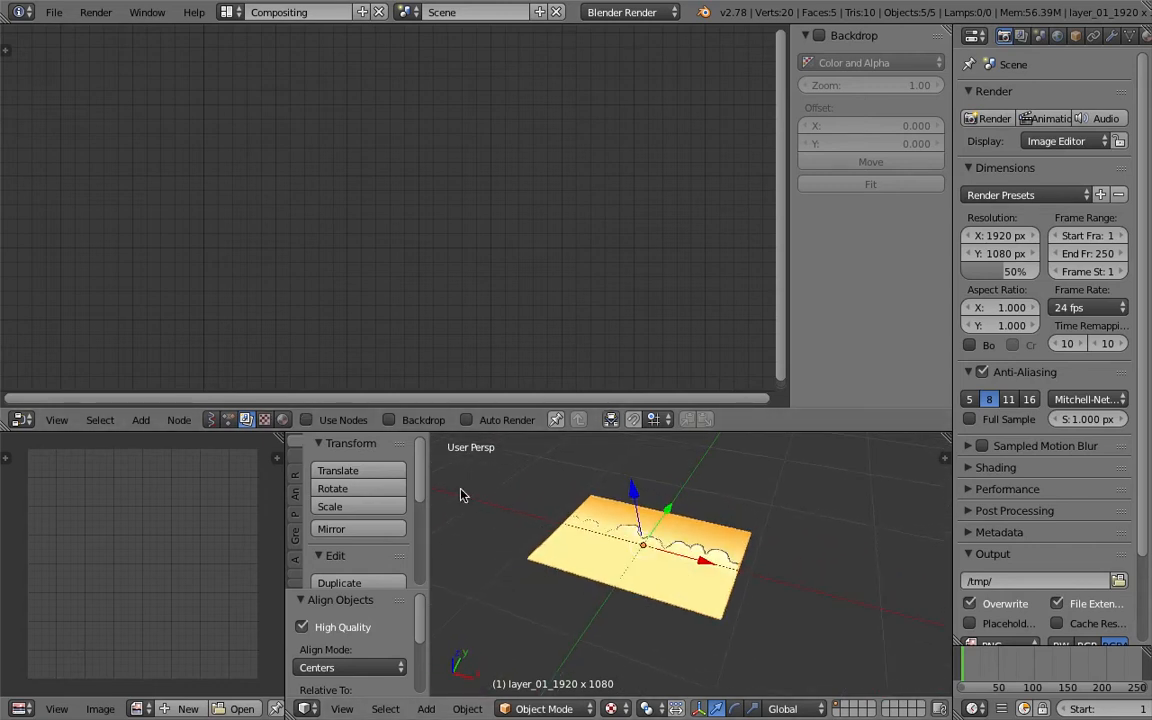
middle_drag(627, 531, 607, 519)
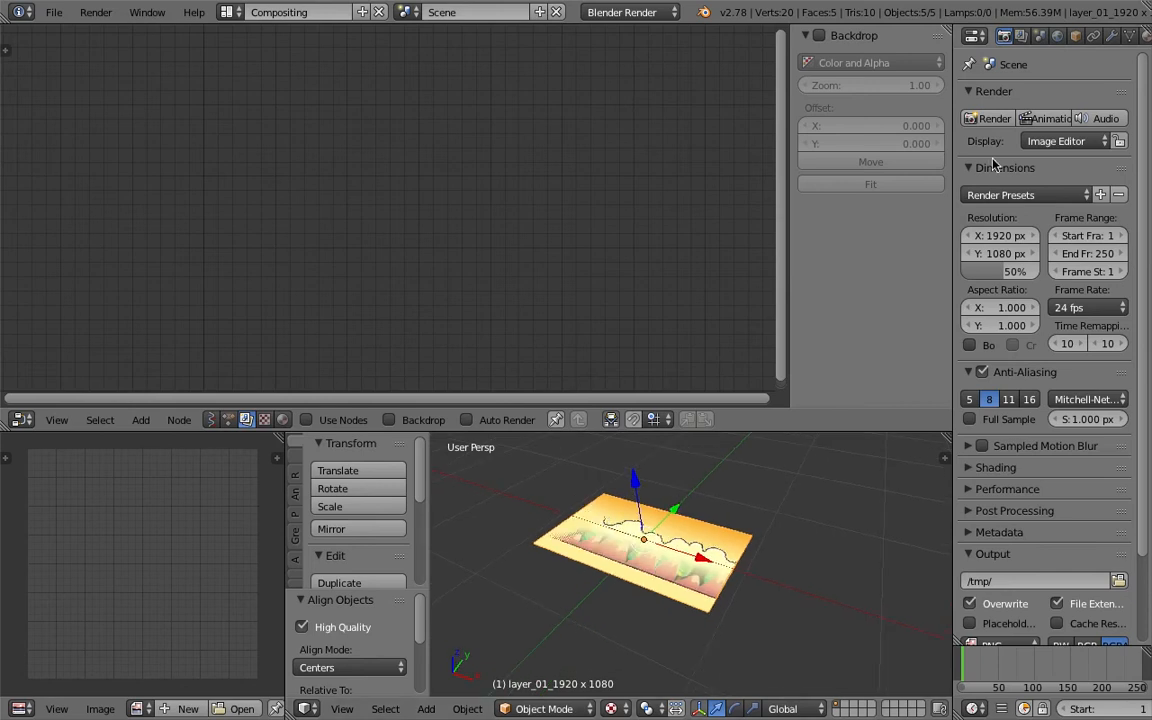
drag(1146, 28, 1142, 178)
click(975, 36)
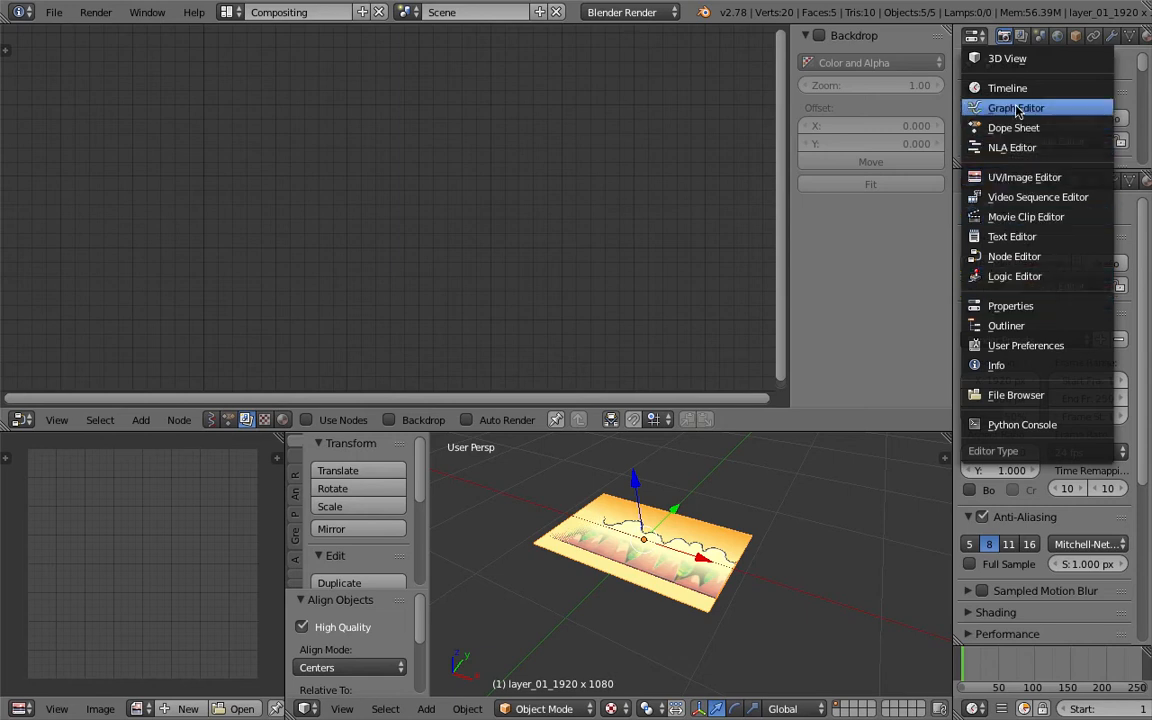
click(1022, 325)
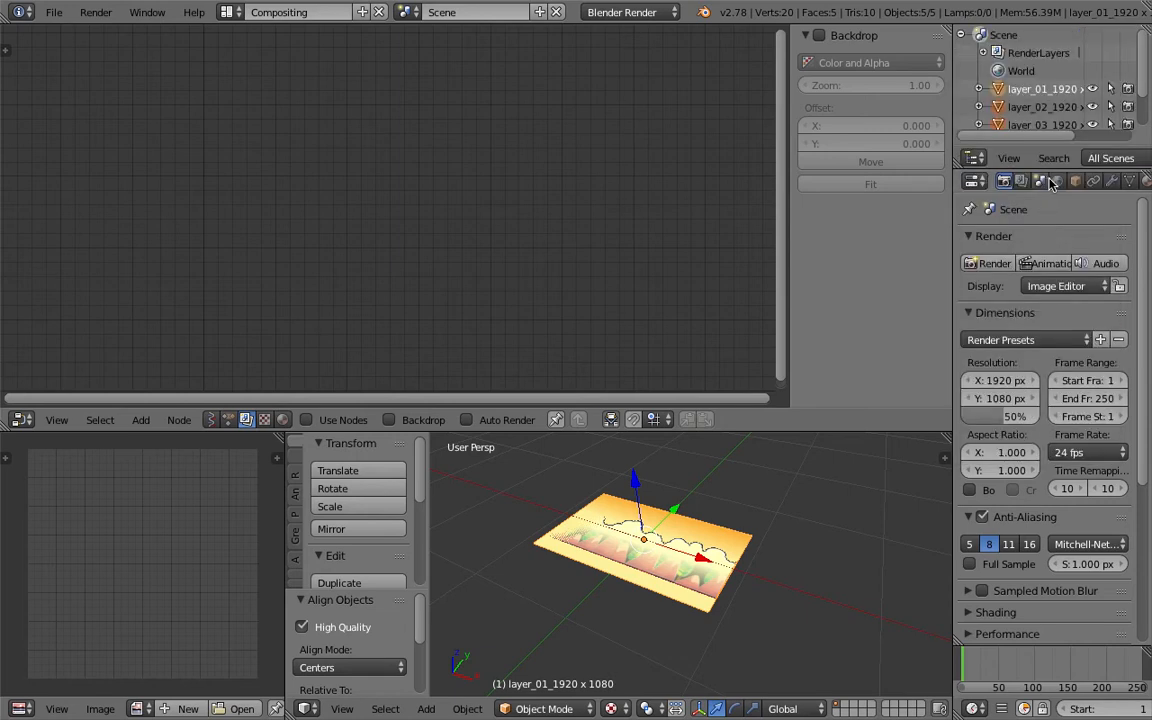
drag(1050, 170, 1050, 258)
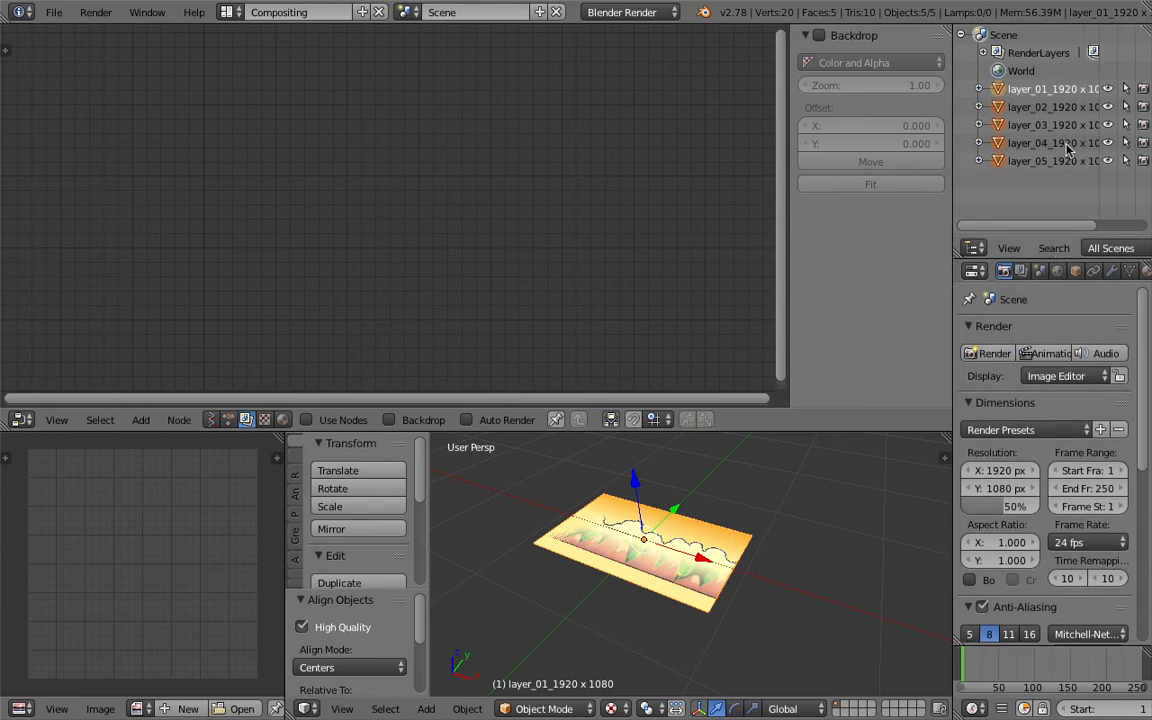
key(ctrl+s)
click(700, 517)
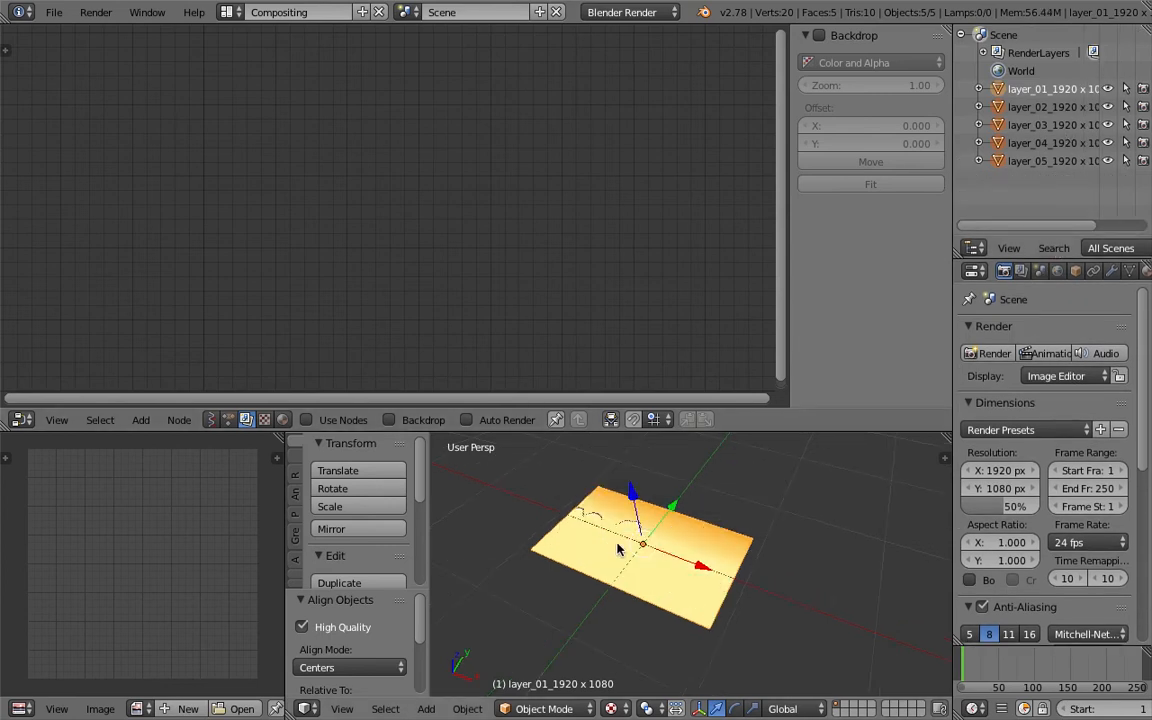
- Switch the node editor to Animation Nodes and create a new node tree
click(233, 420)
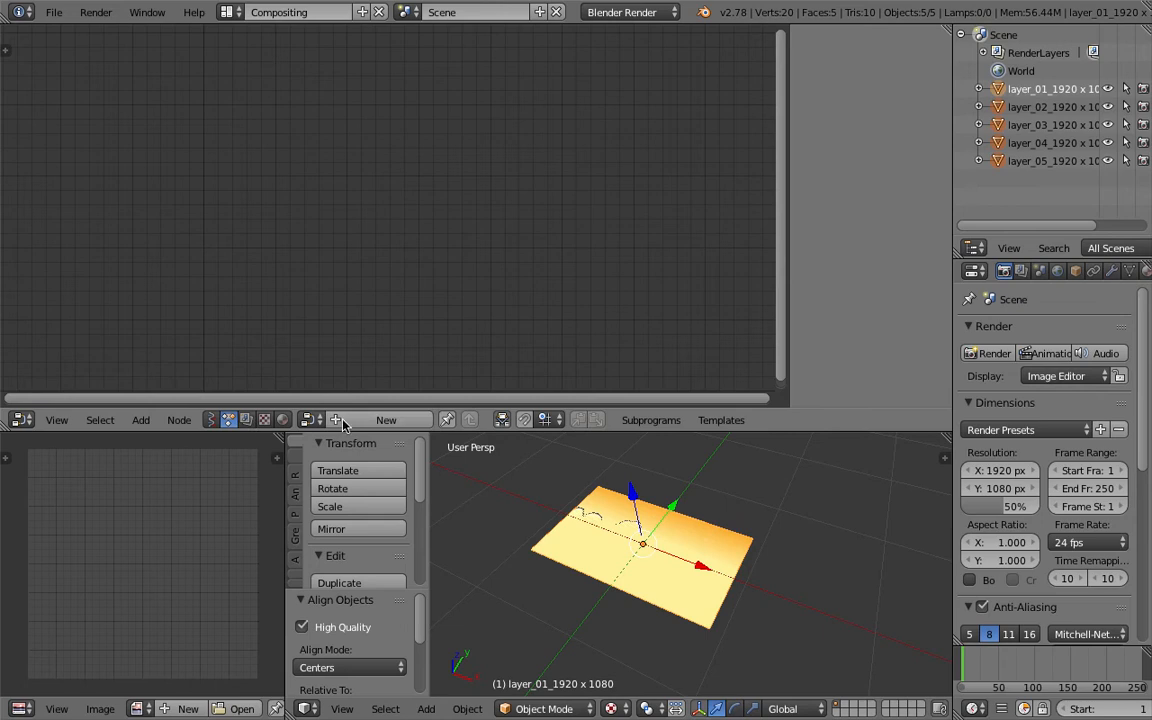
click(375, 419)
key(space)
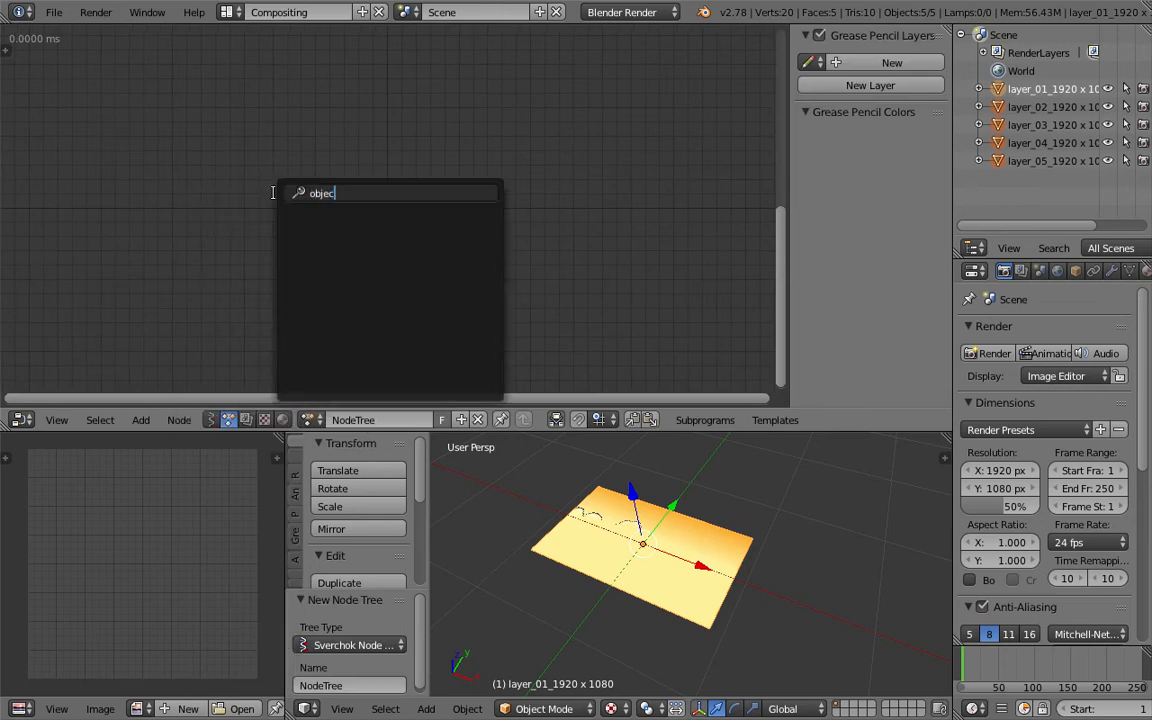
key(Escape)
- Add an Objects from Group node to the node tree
key(shift+a)
click(272, 207)
text(objects)
key(Down)
key(Up)
key(Return)
click(143, 202)
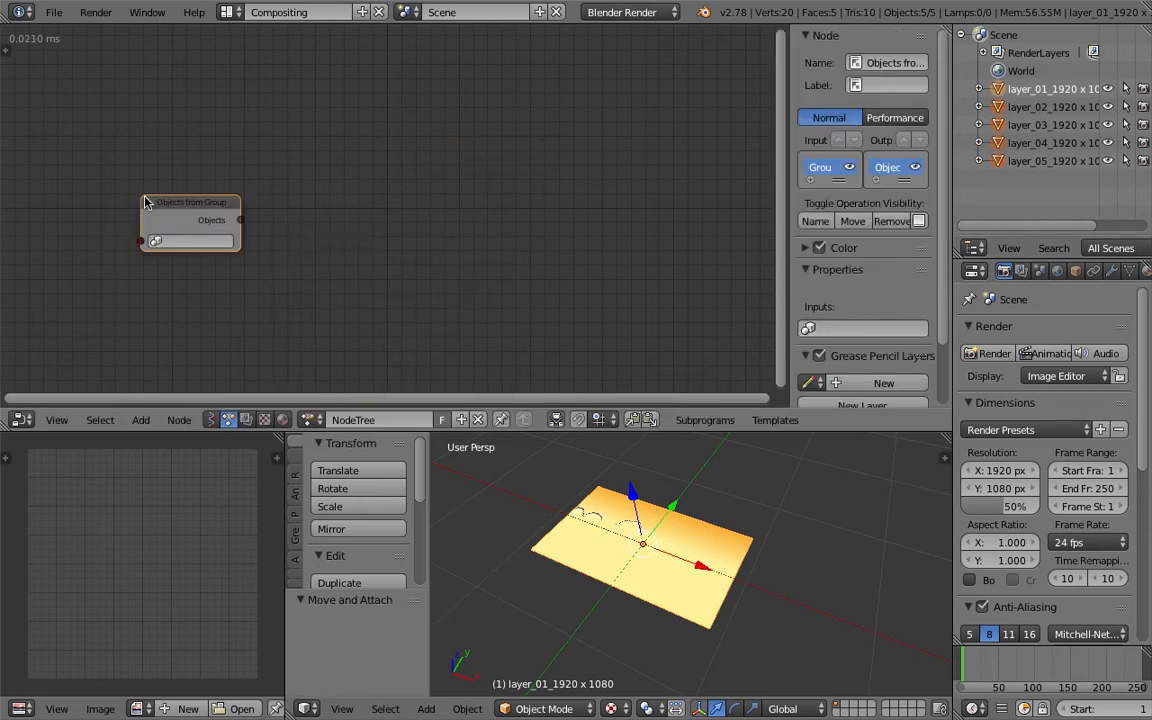
- Set the Objects from Group node's group to Group
click(179, 241)
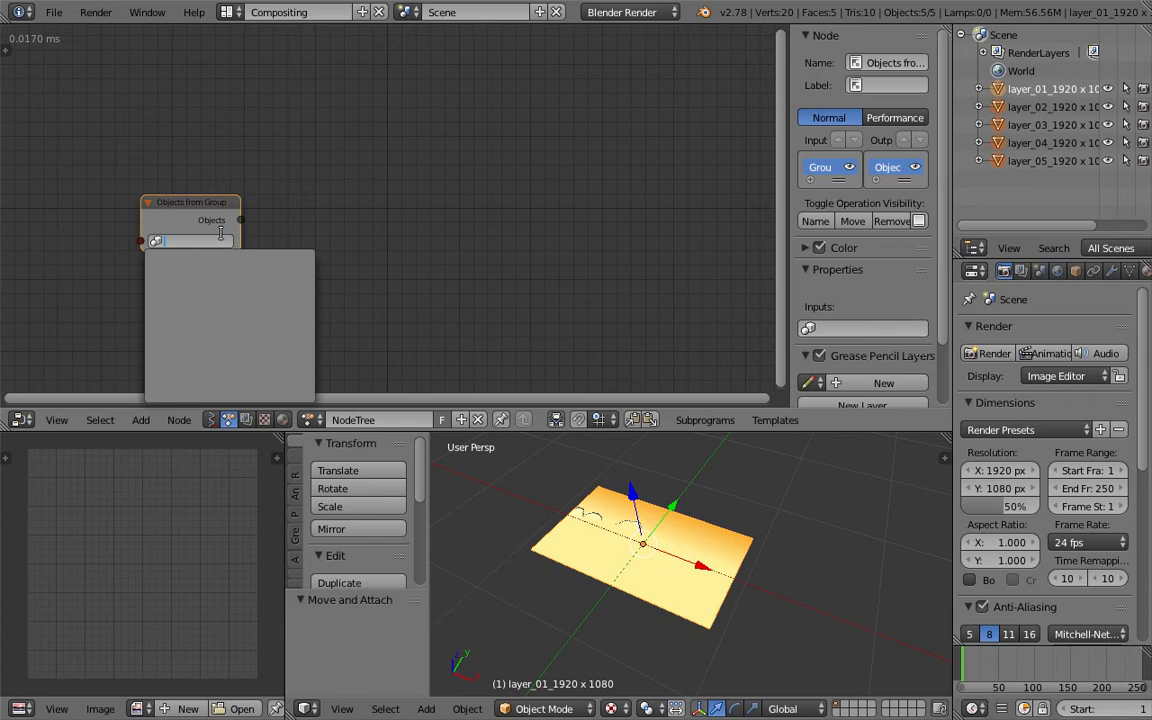
click(284, 217)
middle_drag(595, 508, 589, 505)
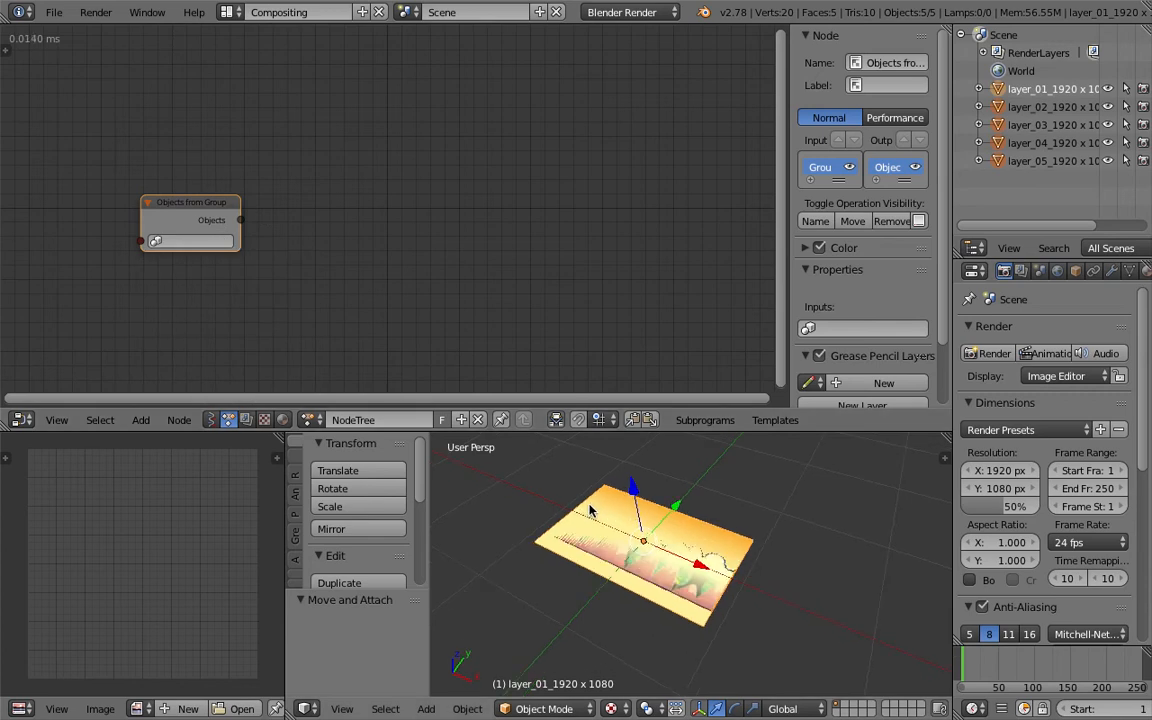
click(175, 241)
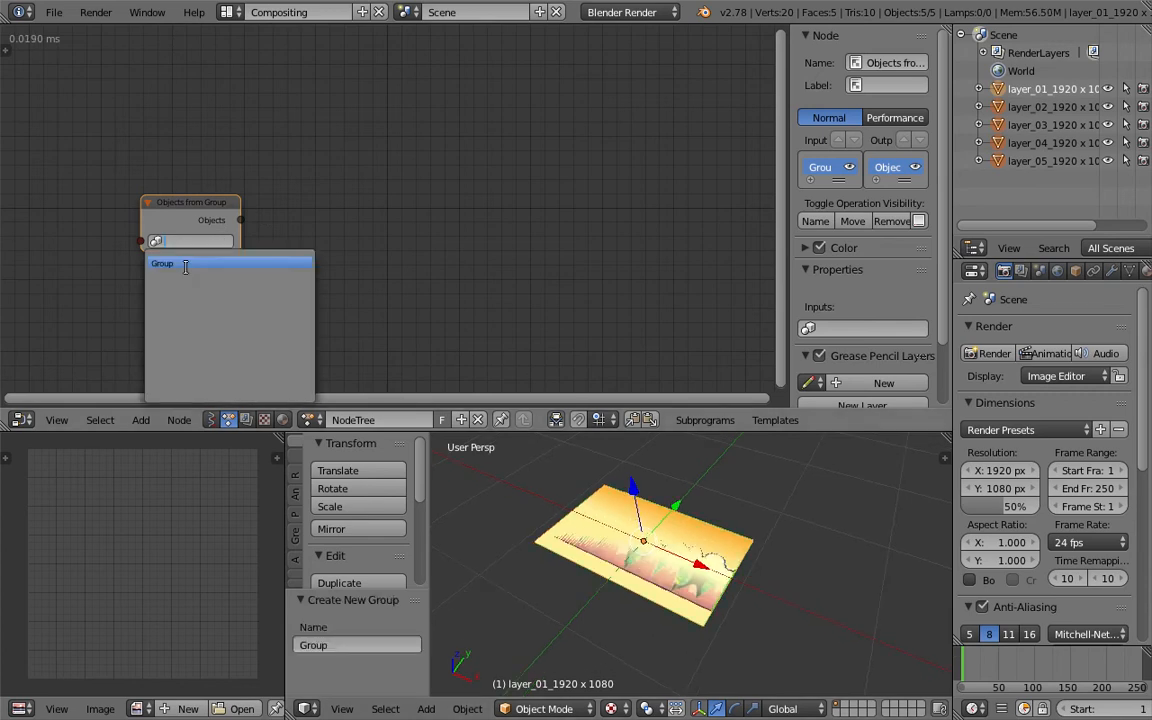
click(187, 268)
- Create a loop subprogram from the node's Objects output, adding Invoke Subprogram and Loop Input nodes
click(203, 210)
key(w)
click(349, 213)
click(453, 167)
- Open the Animation Nodes side panel to inspect the tree's auto execution settings
key(t)
click(15, 128)
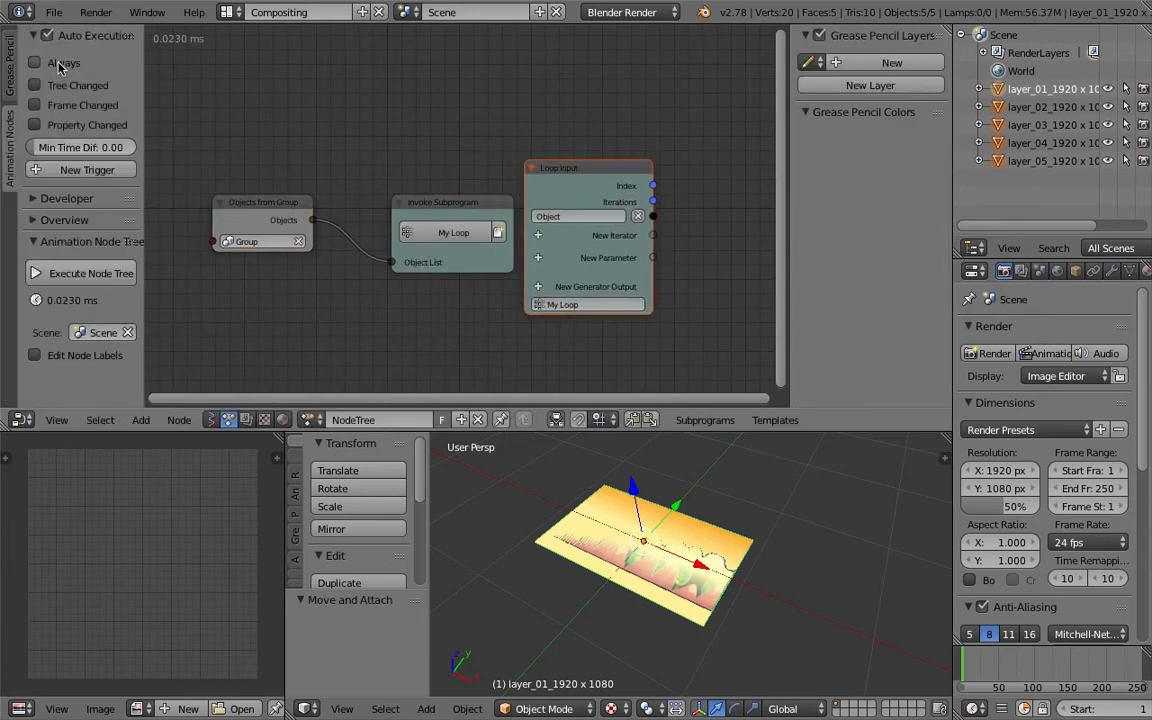
key(t)
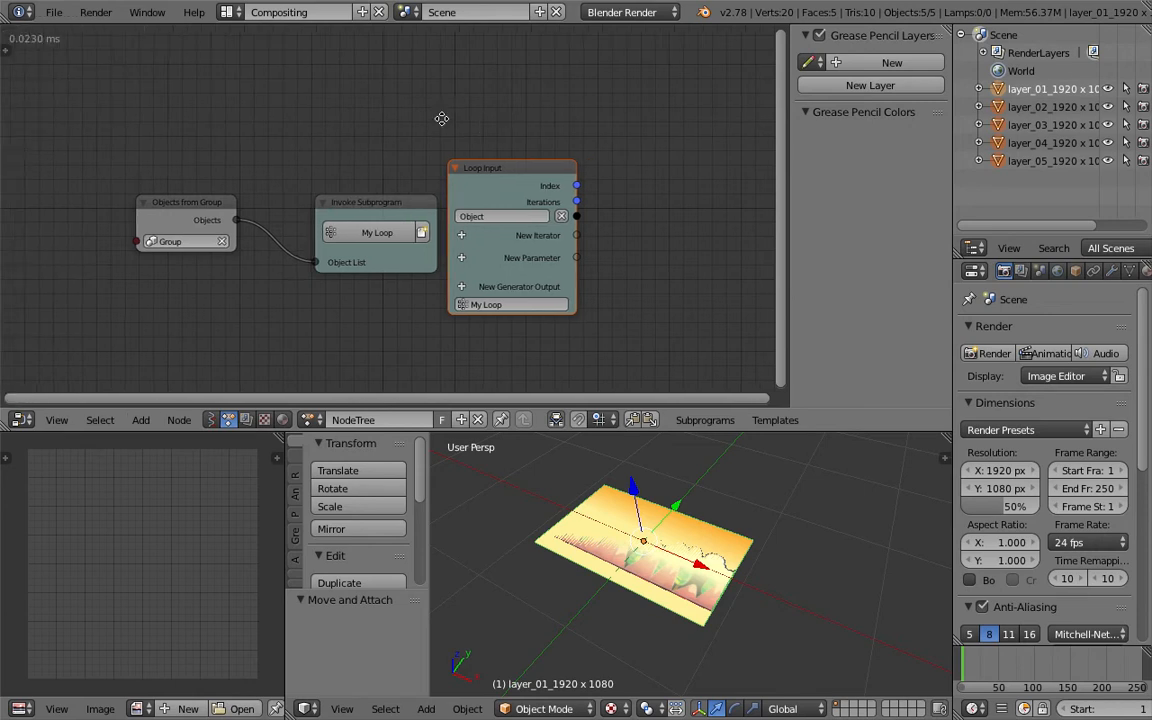
- Add an Object Transforms Output node with X, Y and Z location enabled, fed by the Loop Input's Object
key(ctrl+a)
text(object t)
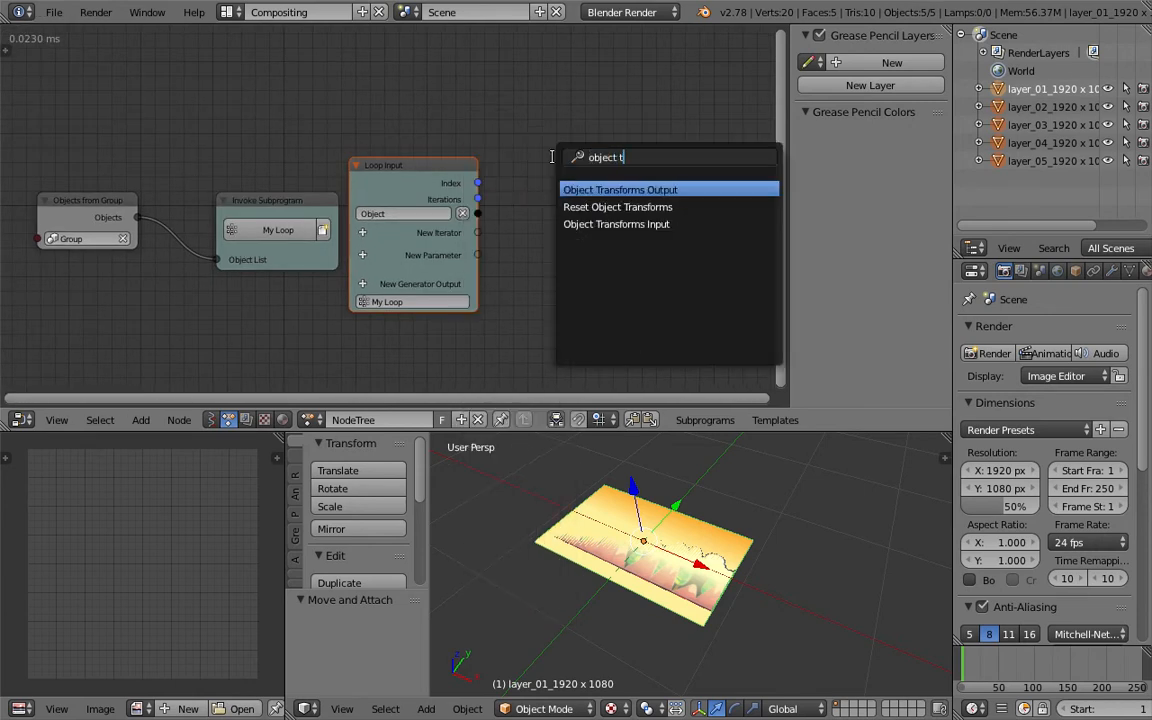
key(Down)
key(Return)
click(554, 160)
drag(599, 199, 642, 199)
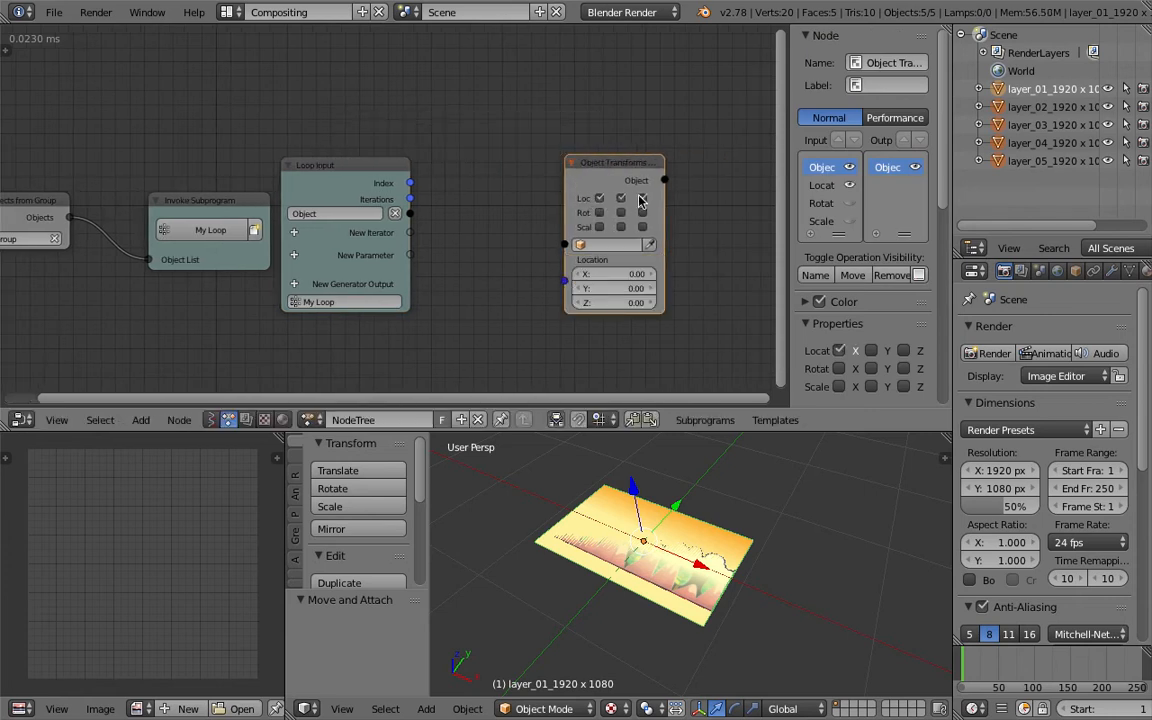
drag(410, 214, 568, 243)
drag(603, 162, 628, 161)
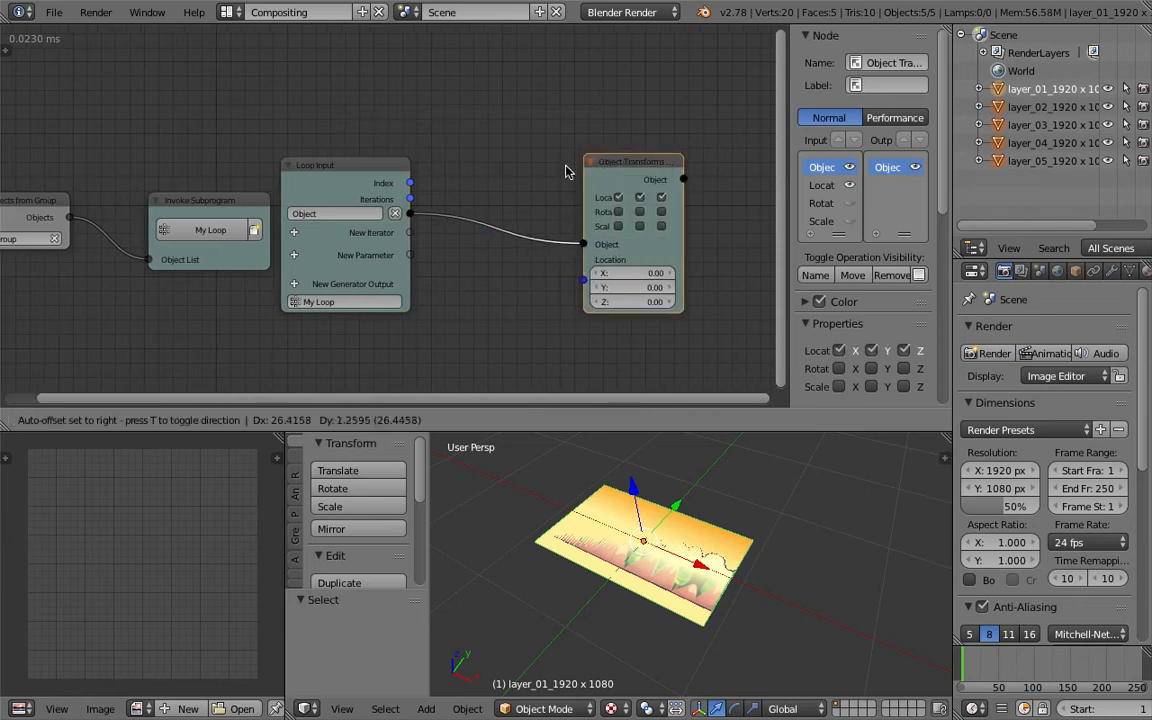
- Connect the Loop Input's Index to the Object Transforms Location, inserting a Combine Vector node
middle_drag(438, 184, 397, 167)
drag(371, 167, 549, 258)
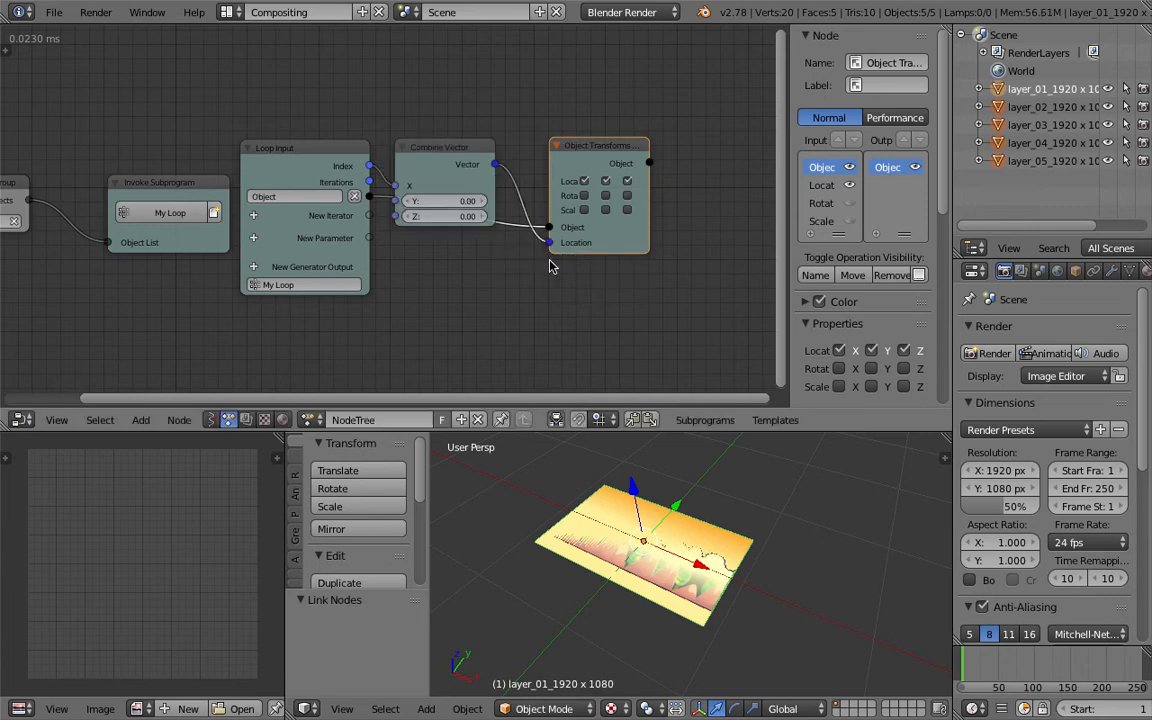
drag(474, 147, 474, 107)
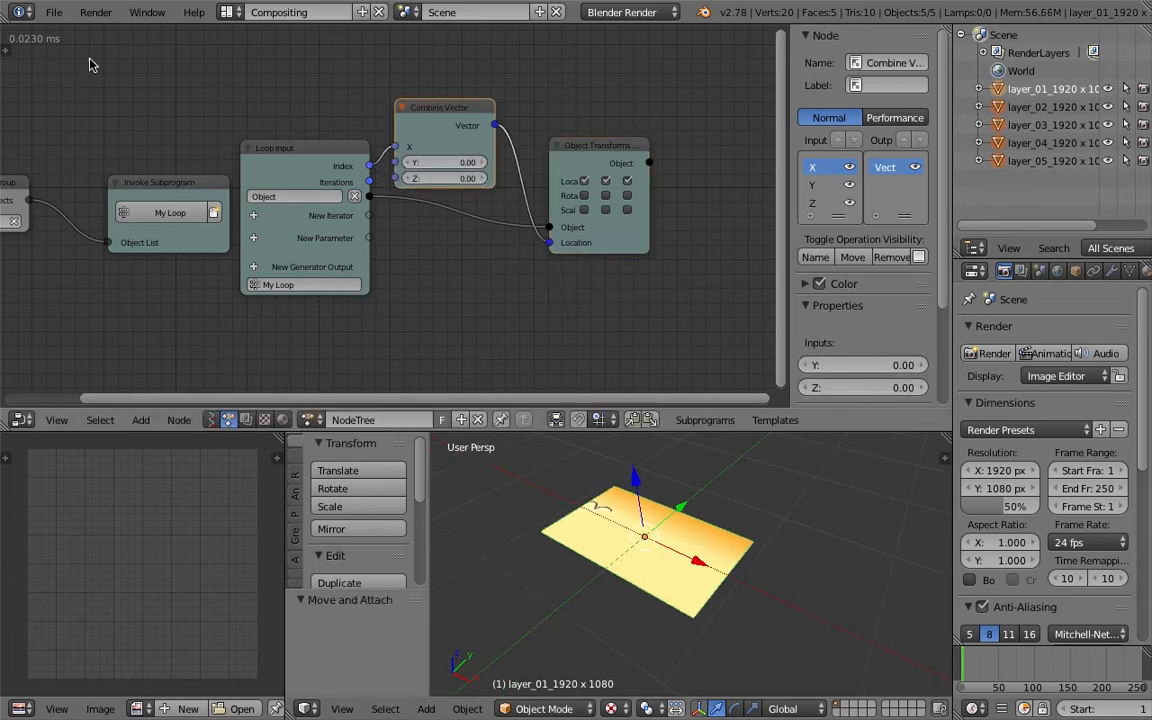
key(t)
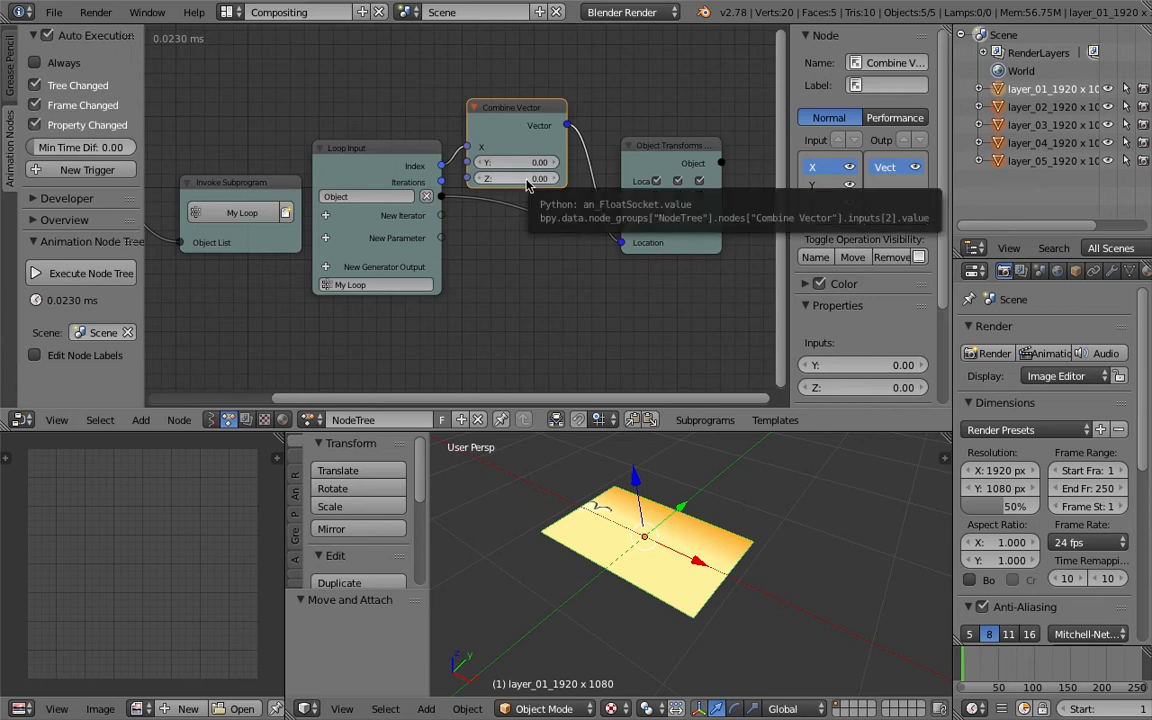
- Feed the Index into the Combine Vector's Z input instead of X
mouse_move(446, 166)
mouse_down()
mouse_move(464, 180)
mouse_move(461, 158)
mouse_up()
scroll(725, 545, down, 3)
middle_drag(661, 532, 719, 588)
scroll(720, 540, down, 3)
middle_drag(568, 285, 553, 277)
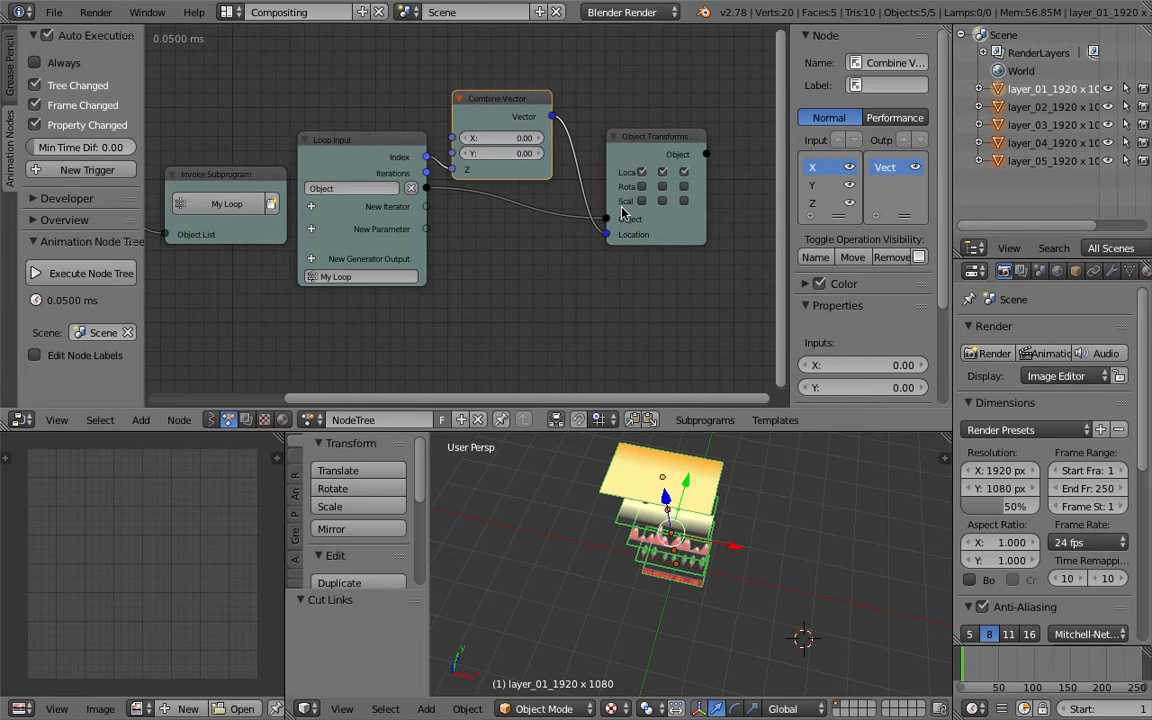
- Tidy the Combine Vector and Object Transforms nodes and save the file
drag(502, 108, 536, 98)
drag(635, 138, 688, 138)
scroll(525, 103, down, 1)
click(538, 99)
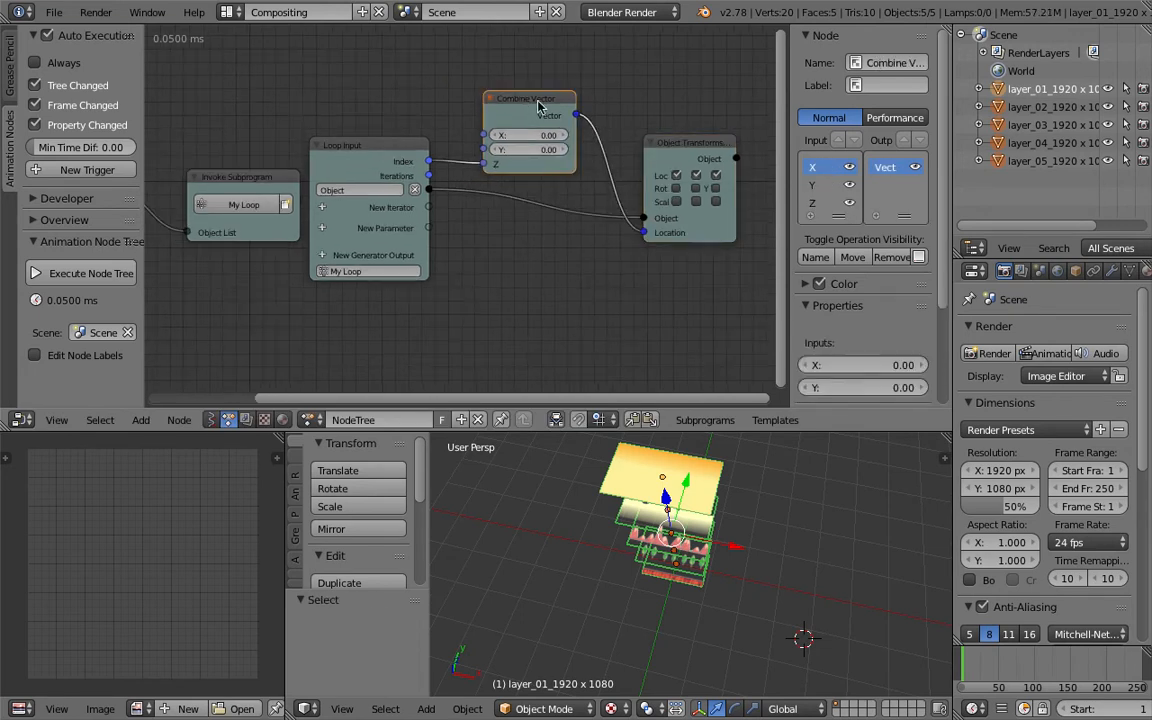
middle_drag(742, 550, 710, 567)
key(ctrl+s)
click(712, 593)
- Insert a Reverse List node between the Objects from Group and Invoke Subprogram nodes
middle_drag(652, 124, 342, 172)
drag(399, 240, 279, 231)
key(ctrl+a)
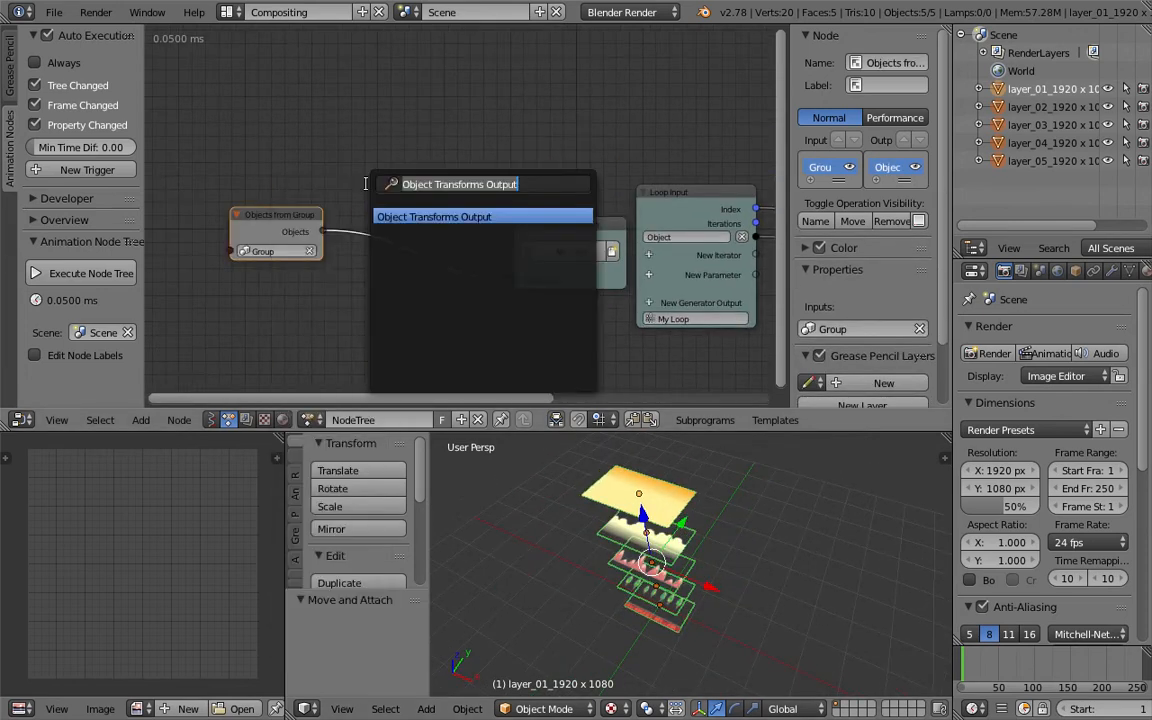
text(rever)
key(Return)
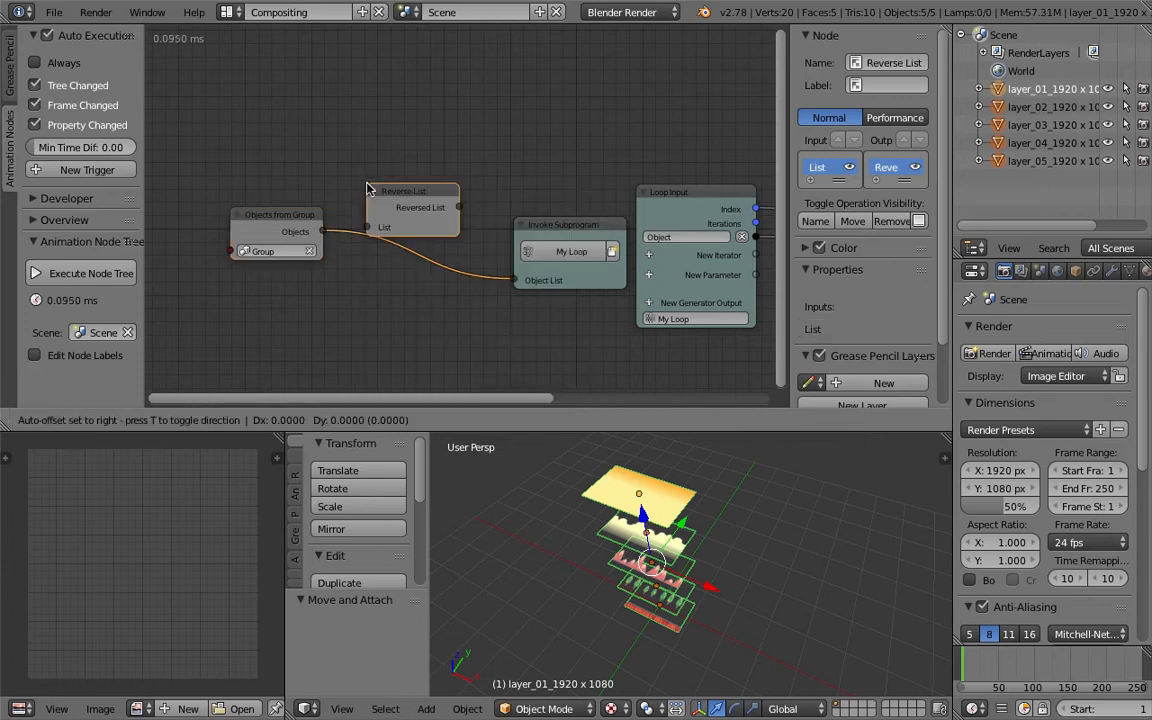
click(376, 210)
middle_drag(694, 533, 730, 534)
middle_drag(545, 277, 200, 248)
drag(510, 137, 530, 128)
drag(690, 171, 711, 165)
middle_drag(755, 592, 675, 598)
middle_drag(697, 548, 683, 596)
middle_drag(675, 527, 682, 534)
- Insert a Math node set to Multiply between the Index and the Combine Vector's Z input
key(shift+a)
click(437, 98)
text(math)
key(Down)
key(Down)
key(Down)
key(Down)
key(Return)
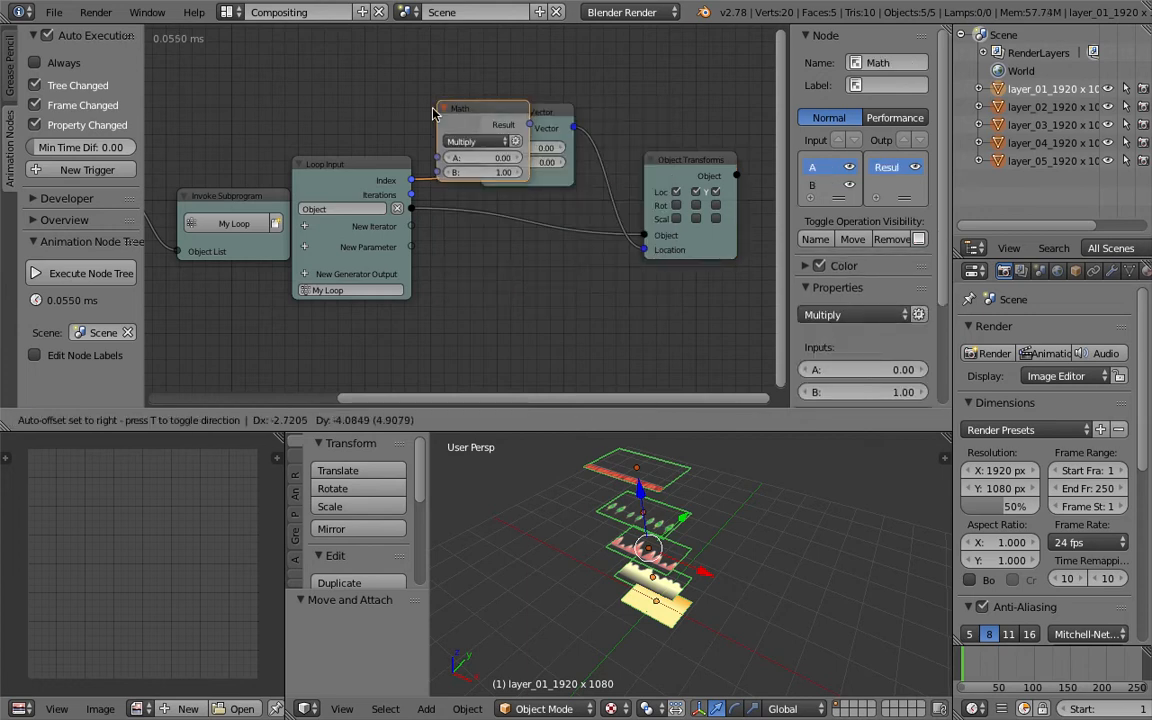
click(426, 116)
- Set the Math node's B value to 0.10
drag(511, 182, 430, 182)
middle_drag(671, 507, 725, 602)
shift+middle_drag(725, 602, 691, 563)
scroll(691, 563, up, 2)
scroll(634, 528, up, 3)
shift+middle_drag(634, 528, 764, 556)
middle_drag(764, 556, 784, 550)
scroll(720, 548, up, 4)
middle_drag(712, 546, 735, 540)
mouse_move(495, 183)
mouse_down()
mouse_move(474, 183)
mouse_move(486, 183)
mouse_up()
- Open the viewport properties and enable Ambient Occlusion in its shading settings
click(944, 459)
scroll(897, 594, down, 5)
scroll(890, 600, down, 8)
click(860, 617)
click(862, 618)
click(862, 618)
middle_drag(728, 595, 716, 586)
mouse_move(862, 641)
mouse_down()
mouse_move(810, 641)
mouse_move(842, 654)
mouse_up()
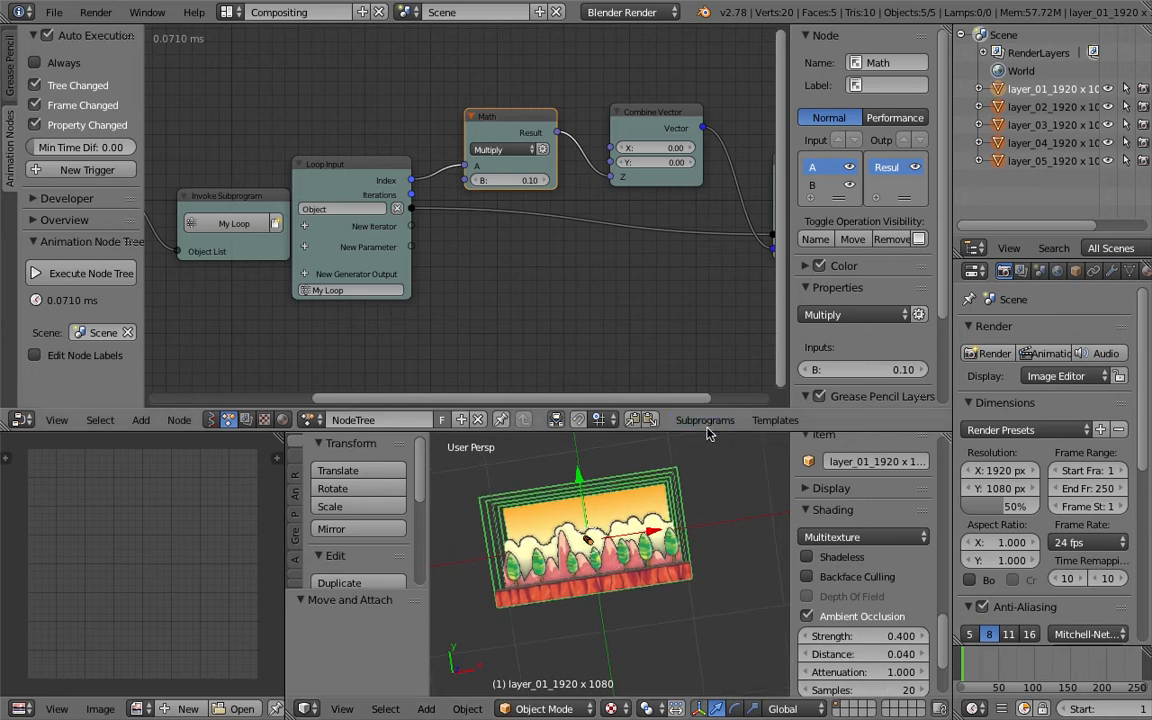
- Enlarge the 3D viewport and hide its tool shelf and properties panels
drag(707, 432, 707, 267)
drag(430, 417, 234, 411)
shift+middle_drag(467, 415, 526, 438)
drag(789, 430, 860, 430)
scroll(650, 450, up, 5)
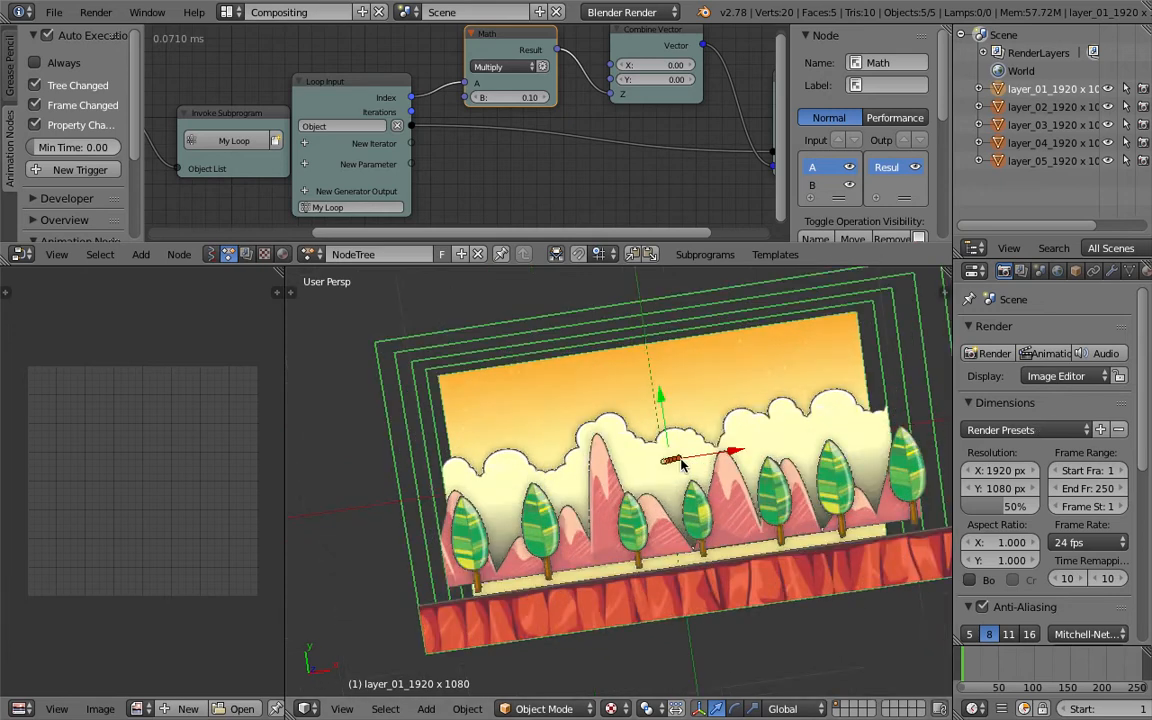
scroll(745, 497, down, 2)
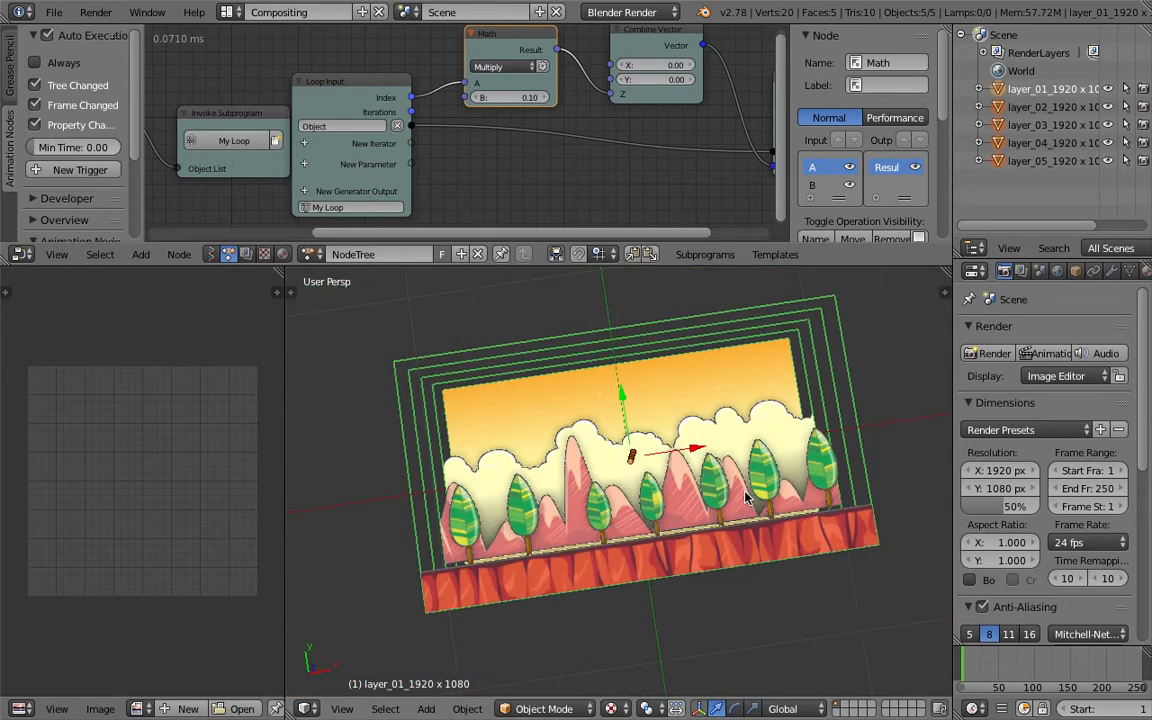
scroll(522, 166, down, 2)
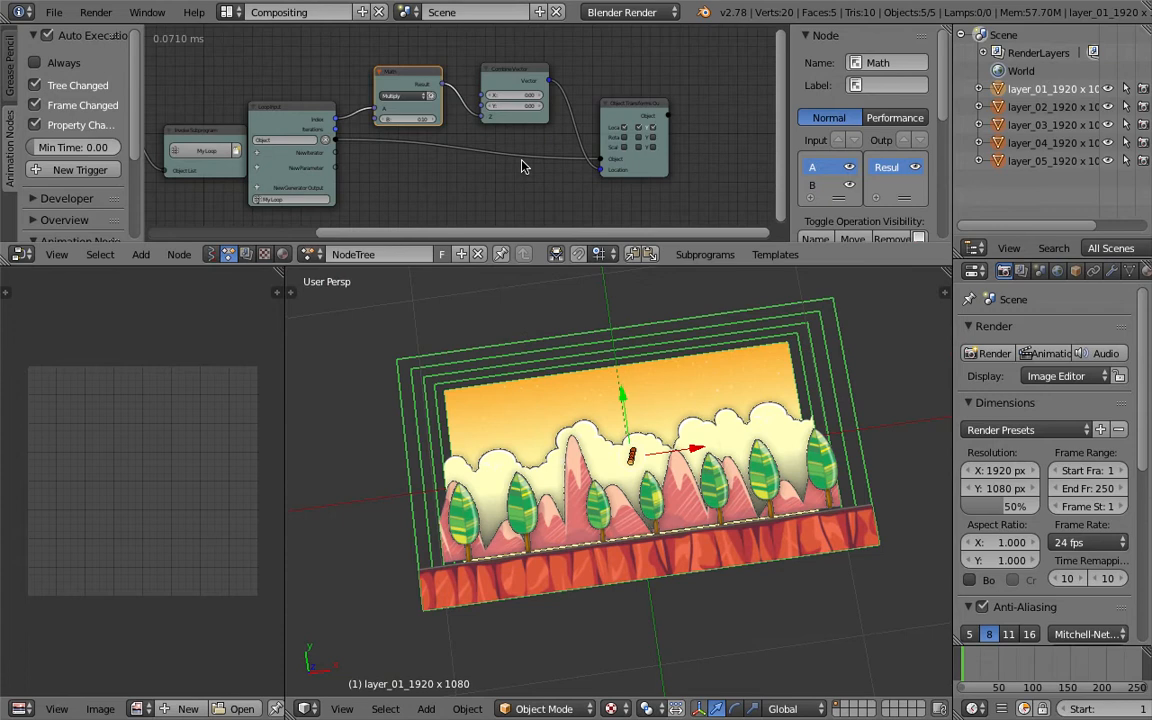
- Save the file as AN_Parallax.blend on the Desktop
click(53, 12)
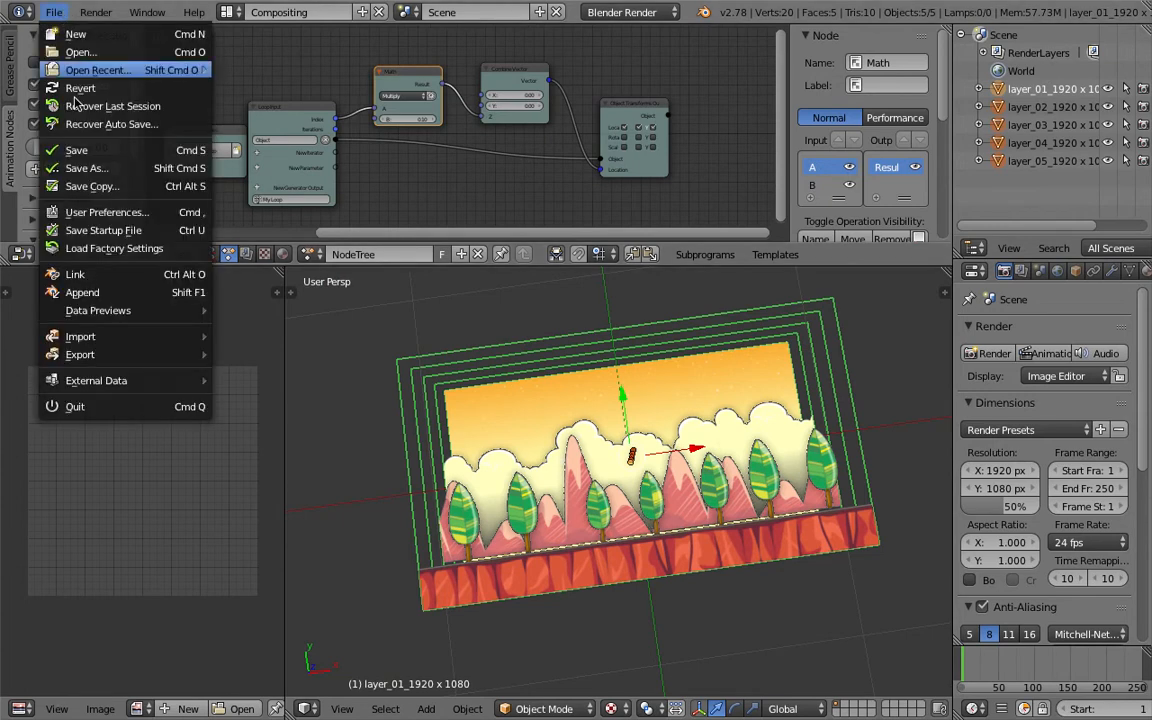
click(53, 12)
click(86, 168)
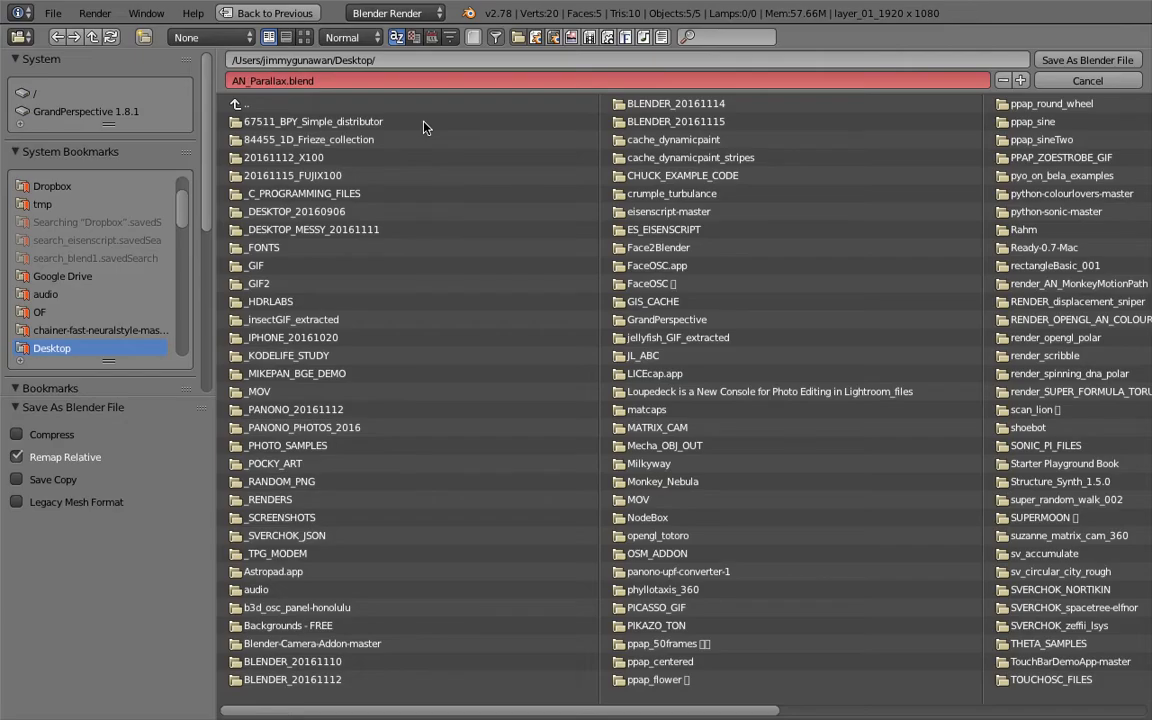
click(1087, 60)
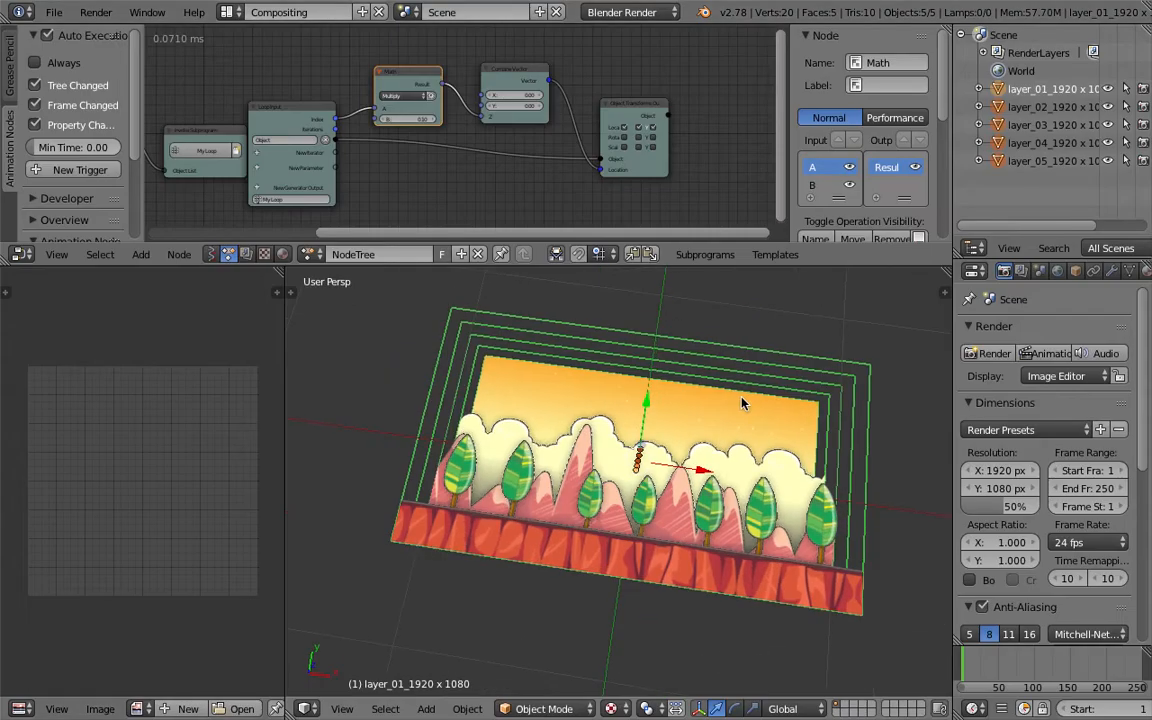
- Deselect everything, set the Math node's B value to 0.05, and save the file
middle_drag(742, 403, 704, 418)
key(a)
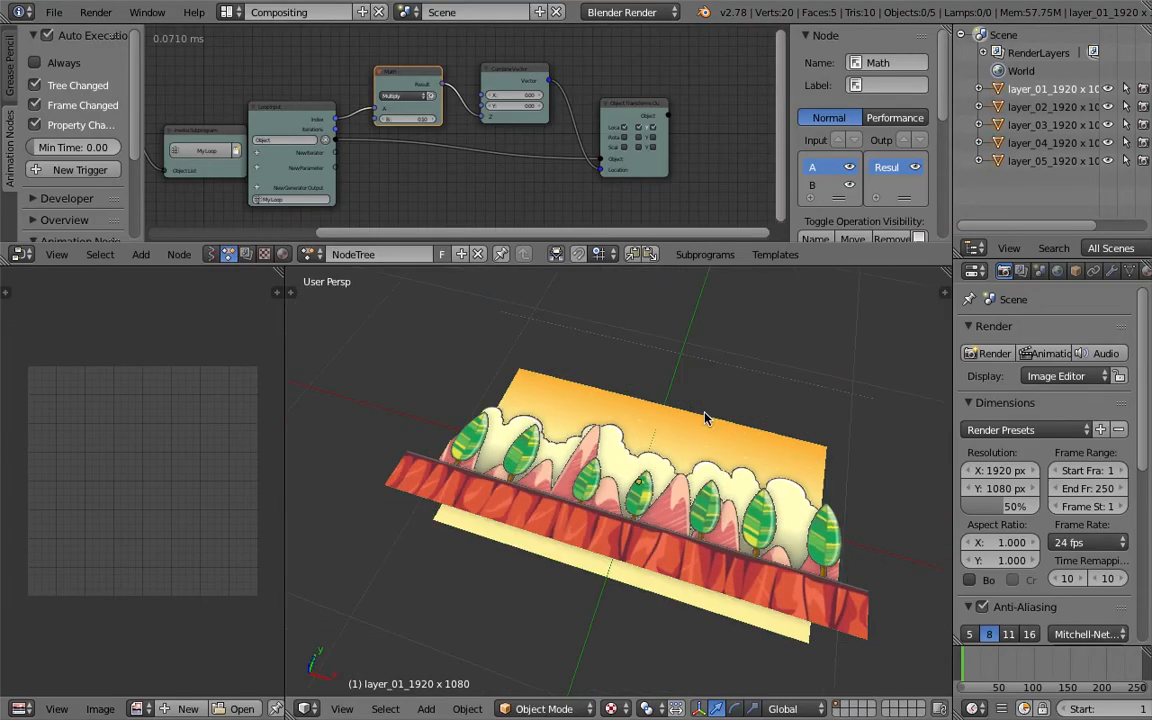
middle_drag(733, 461, 677, 543)
scroll(715, 419, down, 2)
scroll(677, 529, up, 3)
scroll(677, 528, down, 1)
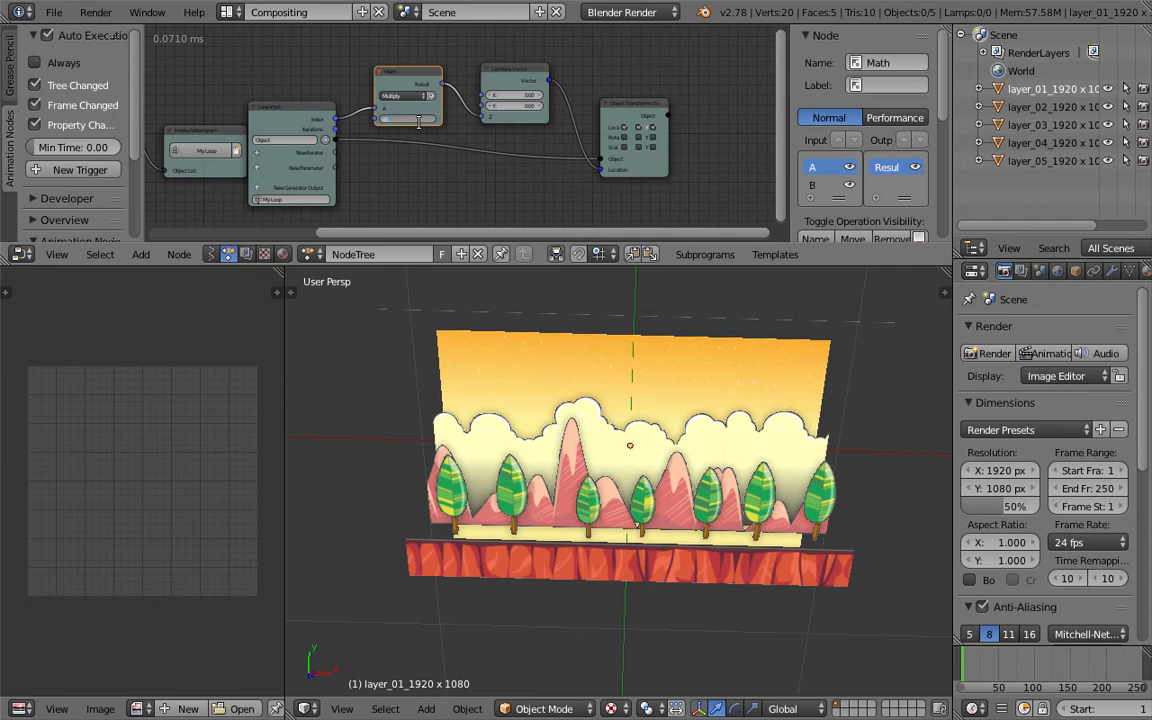
drag(419, 121, 422, 125)
middle_drag(672, 455, 646, 425)
scroll(648, 419, up, 3)
key(ctrl+s)
- Select the layer_05 plane in the viewport and save the file
click(646, 420)
scroll(655, 450, down, 2)
right_click(663, 473)
middle_drag(663, 473, 705, 495)
shift+middle_drag(756, 435, 721, 452)
key(ctrl+s)
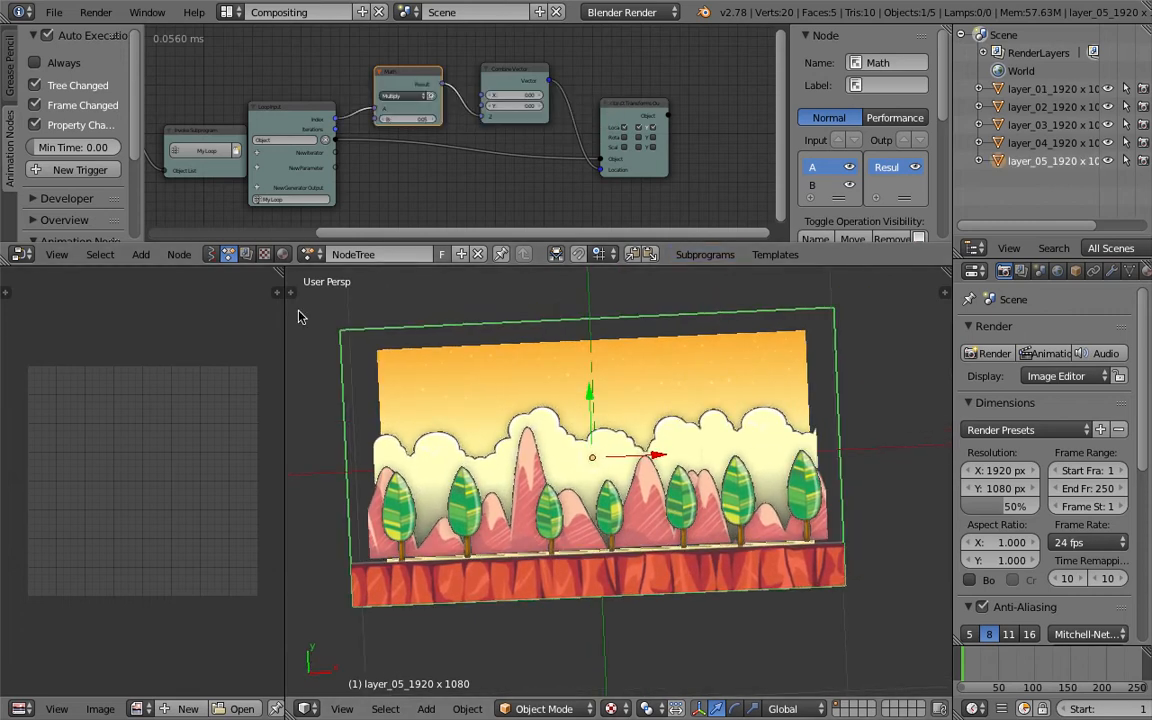
- Widen the viewport, select the layer_01 plane and add an Array modifier to it
drag(284, 271, 162, 277)
middle_drag(420, 358, 496, 386)
scroll(497, 387, down, 3)
middle_drag(566, 411, 602, 350)
right_click(605, 420)
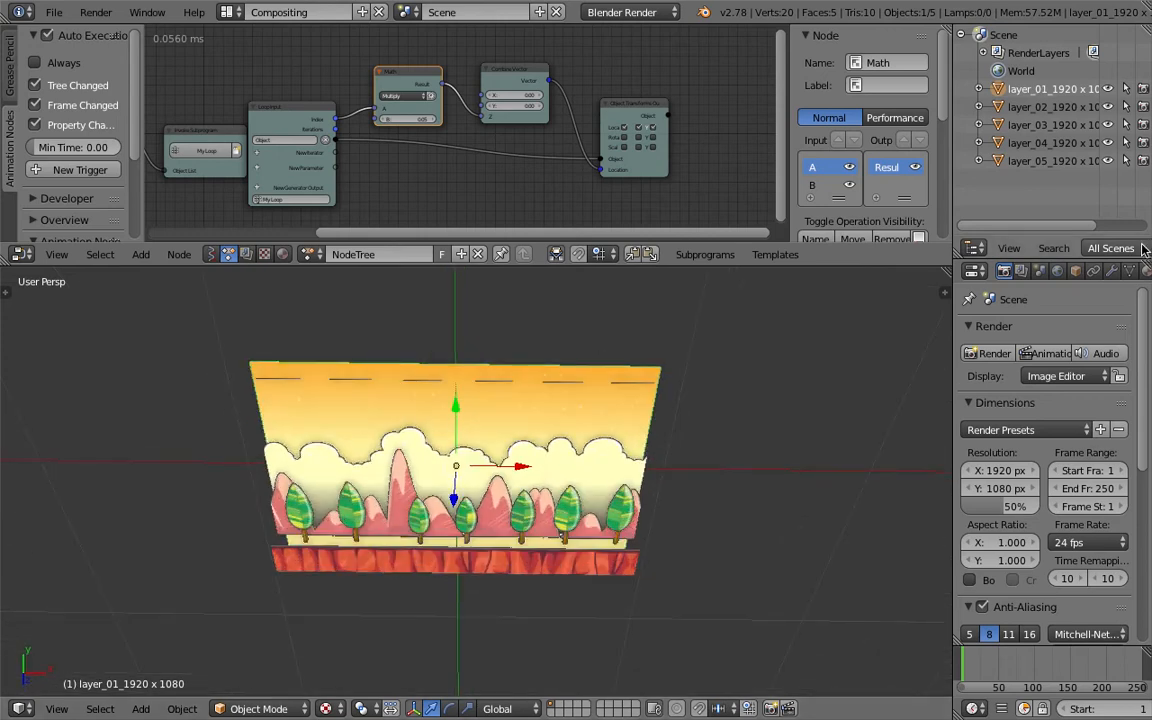
click(1112, 273)
click(1075, 330)
click(770, 336)
middle_drag(736, 333, 605, 400)
scroll(606, 401, down, 2)
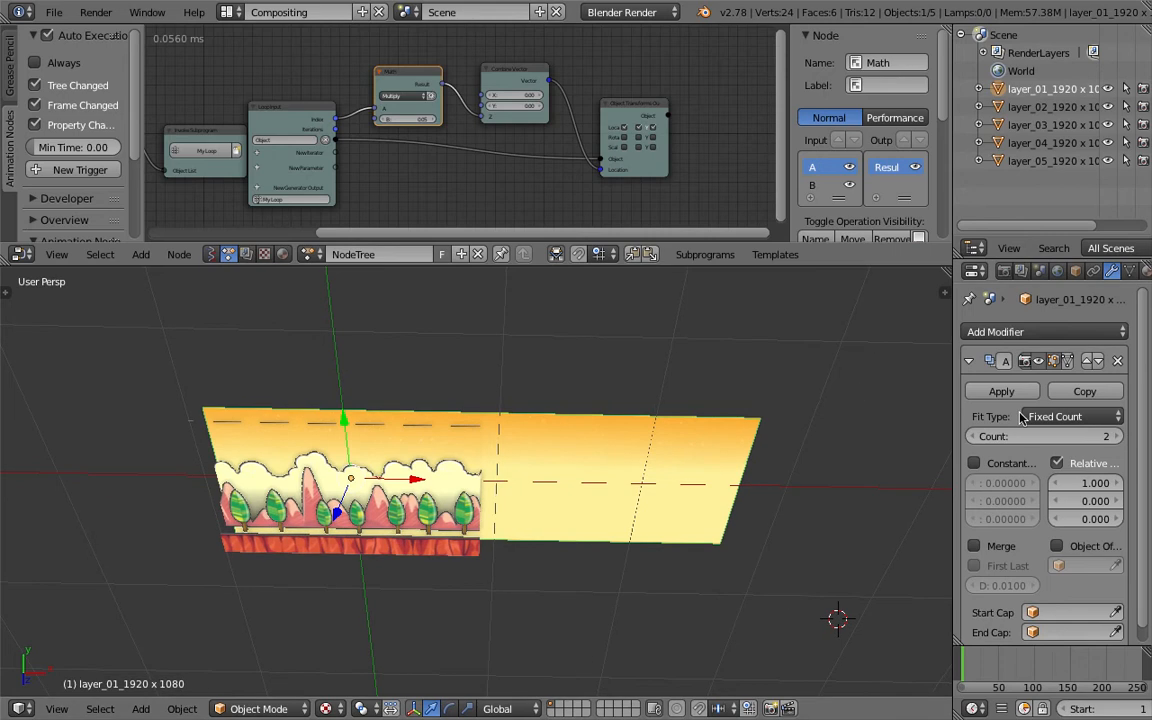
- Set the array's relative X offset to 1 and raise its count to 4
click(1117, 484)
click(1117, 484)
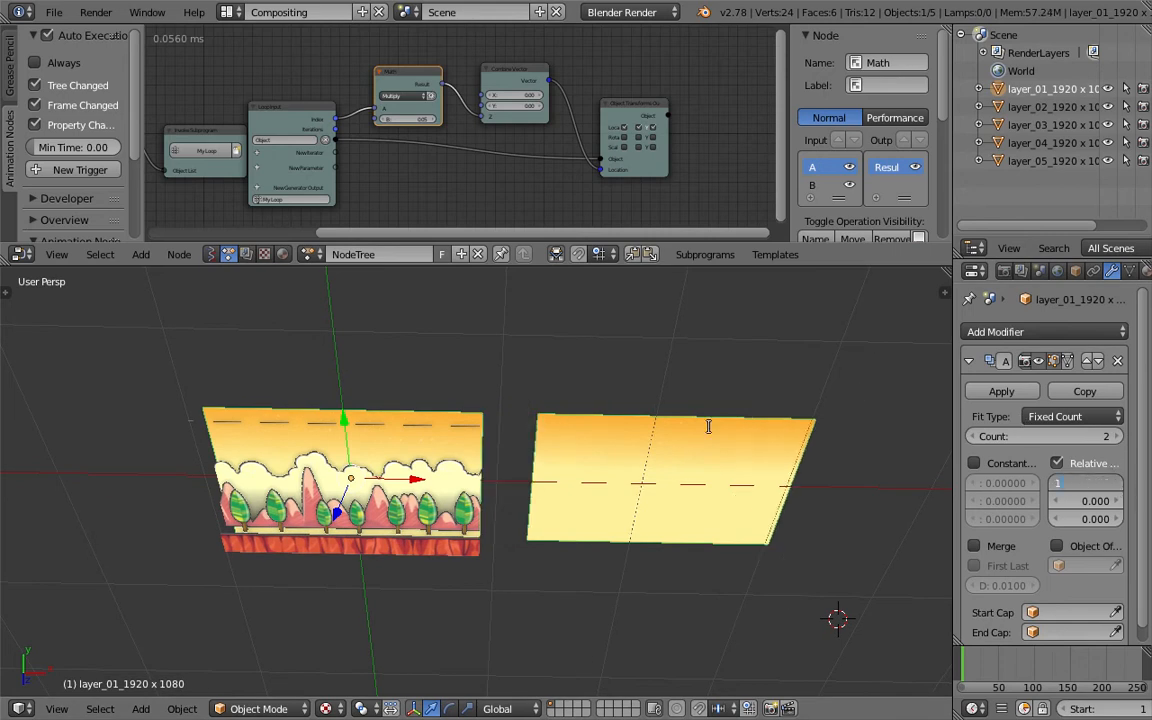
key(Return)
click(1118, 437)
click(1118, 437)
click(1118, 437)
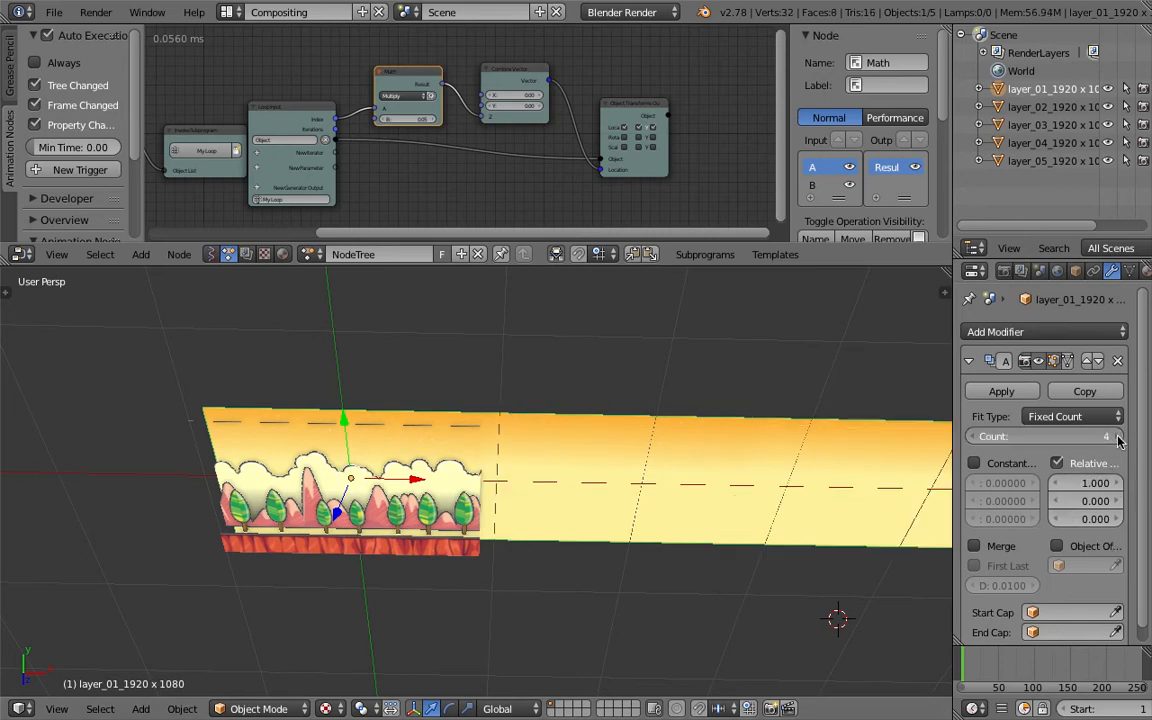
- Add an Array modifier to the layer_05 plane and increase its count
right_click(467, 468)
click(1025, 333)
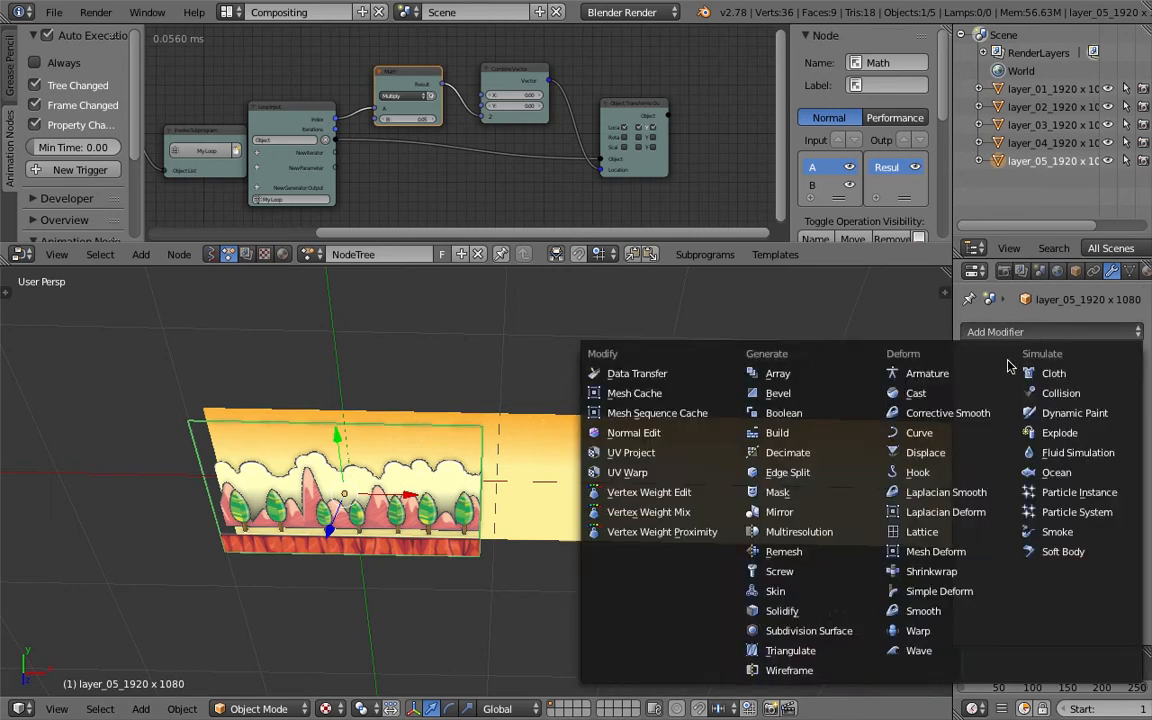
click(772, 301)
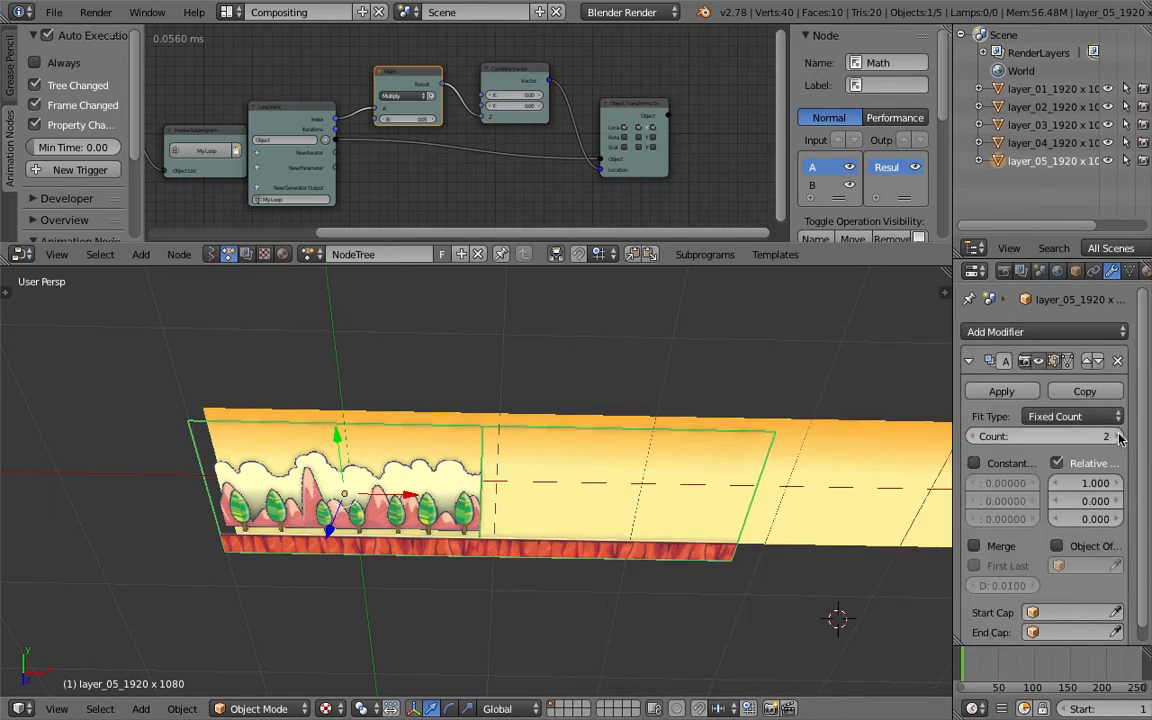
click(1118, 437)
- Add an Array modifier to the layer_04 plane
middle_drag(569, 473, 536, 460)
right_click(536, 460)
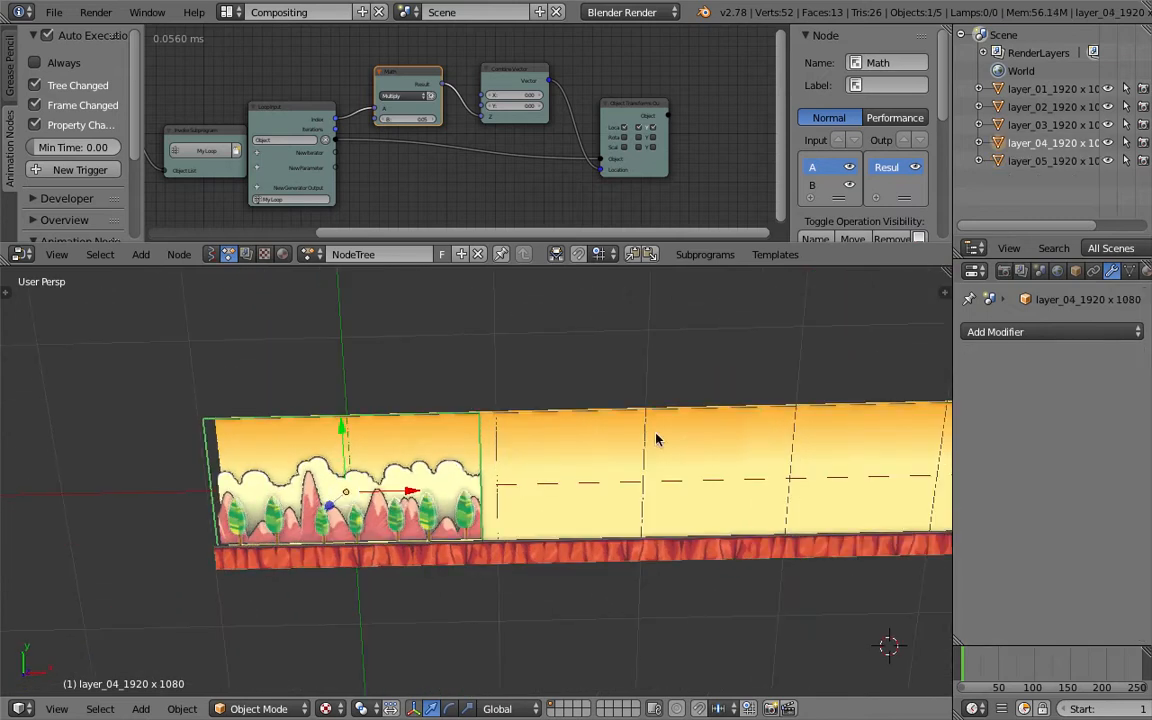
click(1025, 333)
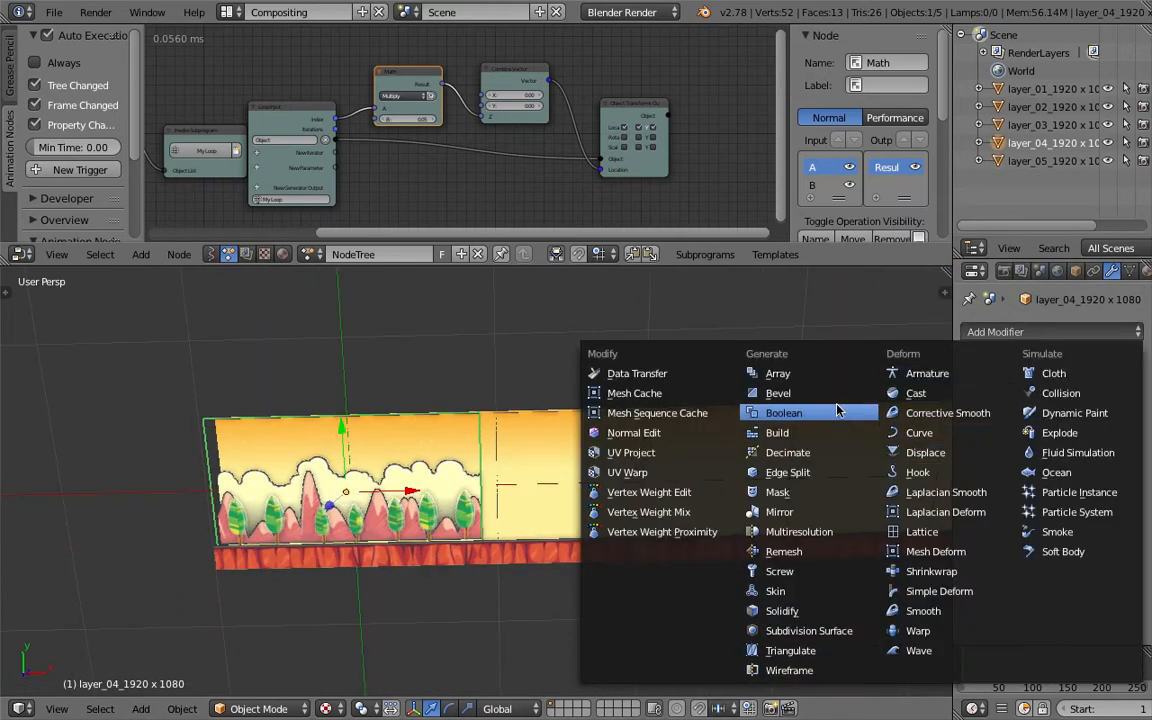
click(790, 373)
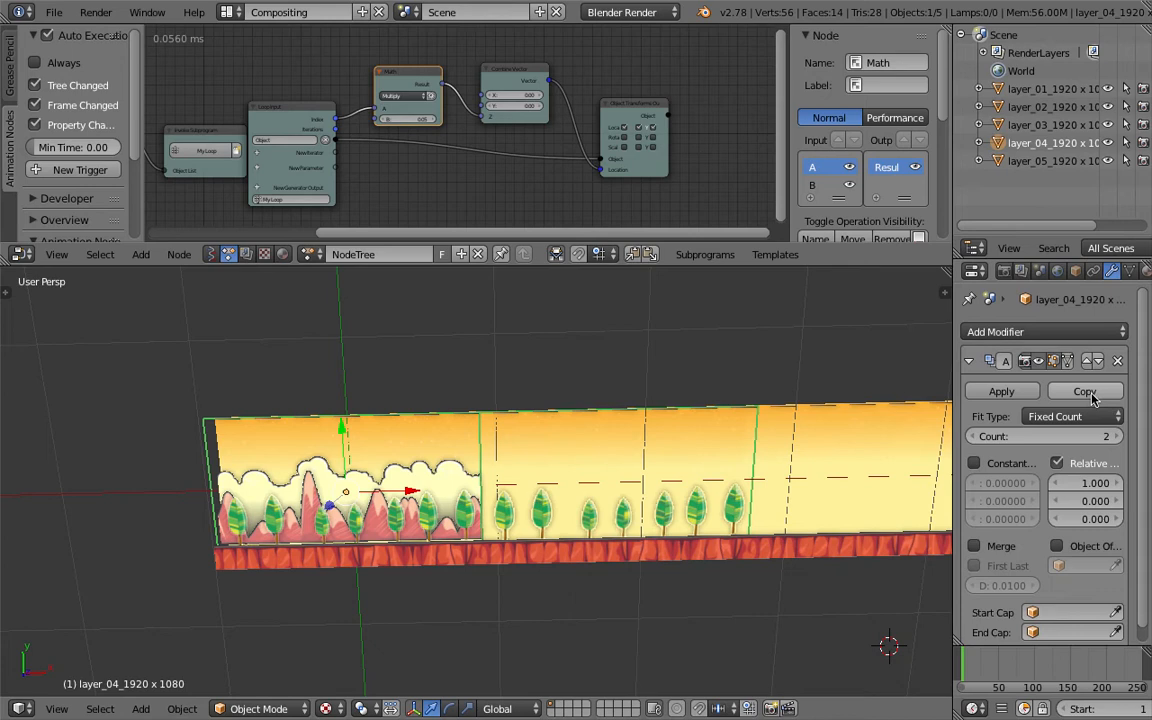
- Raise the layer_04 plane's array count to 4 and save the file
click(1118, 437)
scroll(560, 432, down, 4)
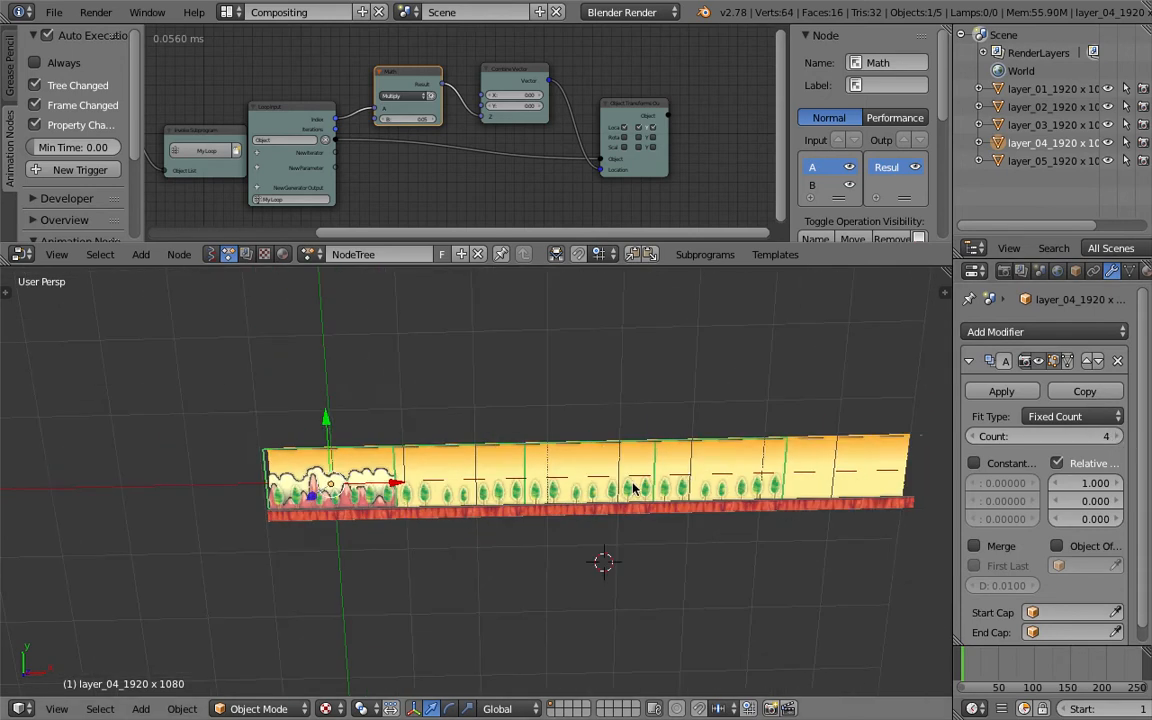
key(ctrl+s)
- Select the layer_05 plane and raise its array count to 5
click(886, 488)
scroll(290, 458, up, 3)
right_click(312, 460)
key(ctrl+s)
middle_drag(312, 460, 351, 506)
click(327, 470)
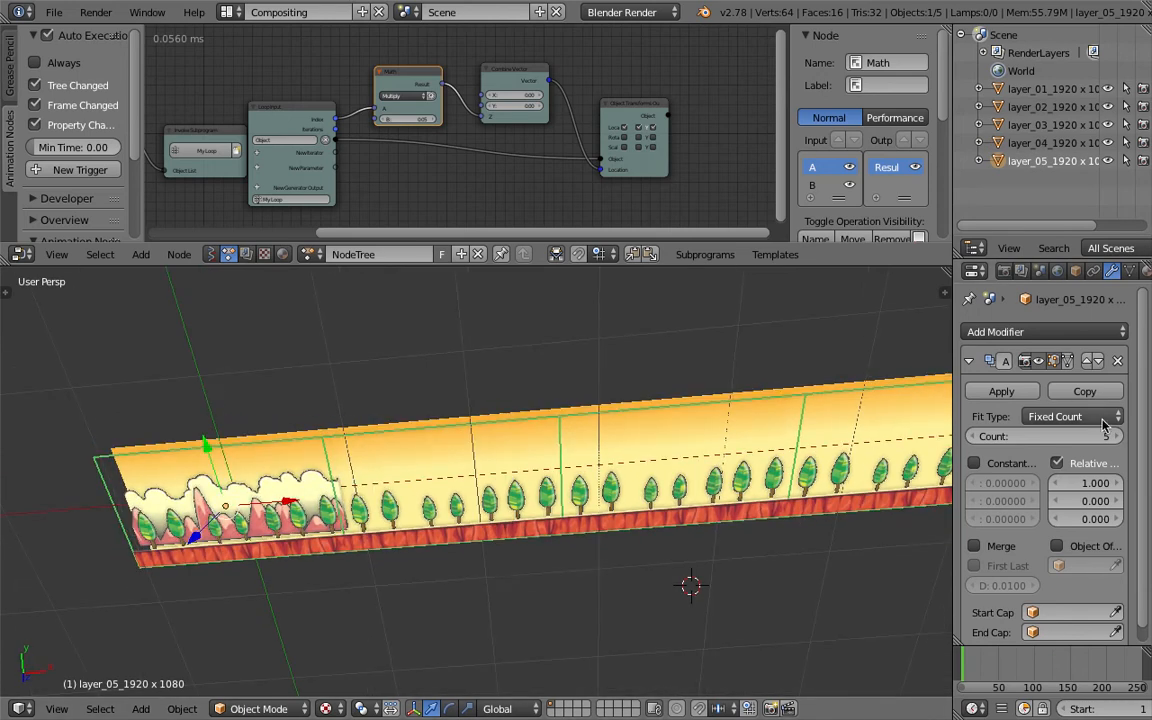
- Select the layer_03 plane, add an Array modifier and set its count to 6
right_click(271, 467)
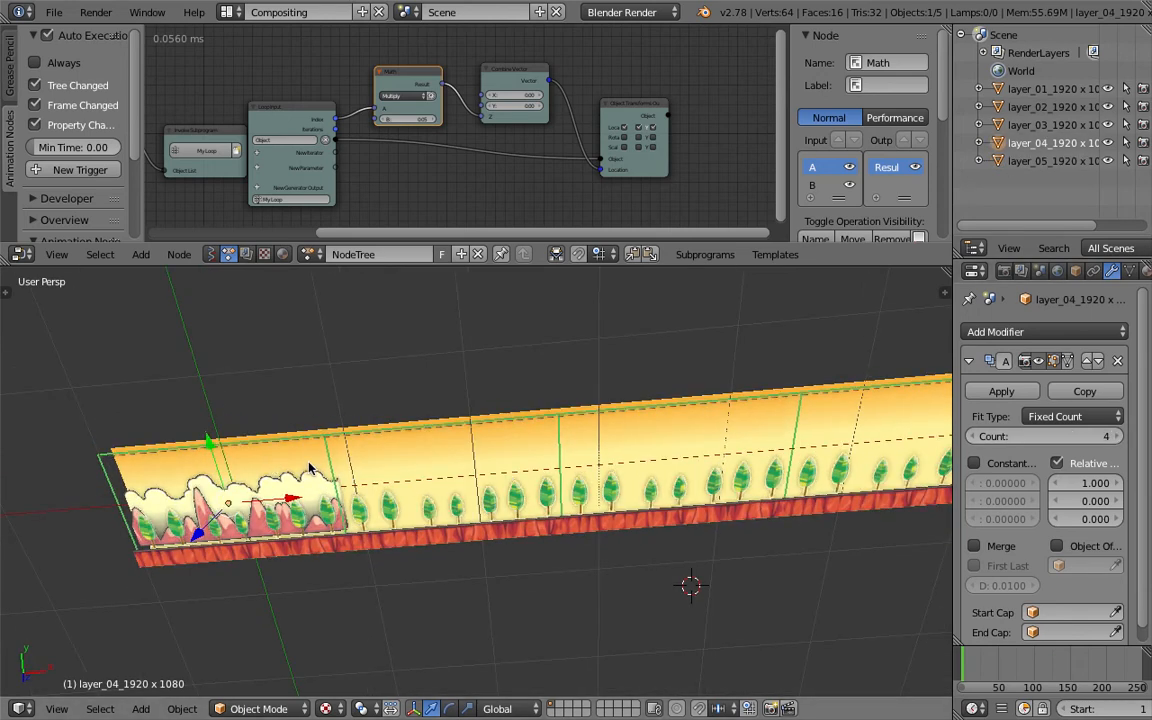
right_click(297, 470)
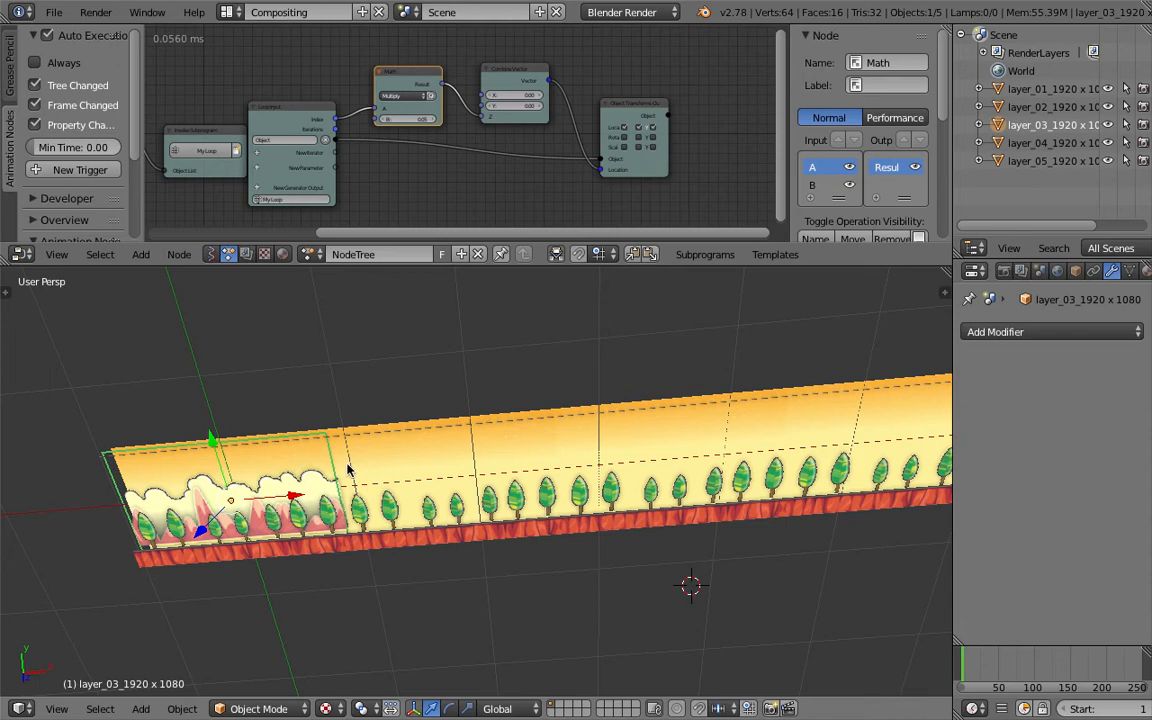
middle_drag(348, 468, 374, 487)
click(1000, 332)
click(870, 374)
scroll(609, 411, down, 3)
key(ctrl+s)
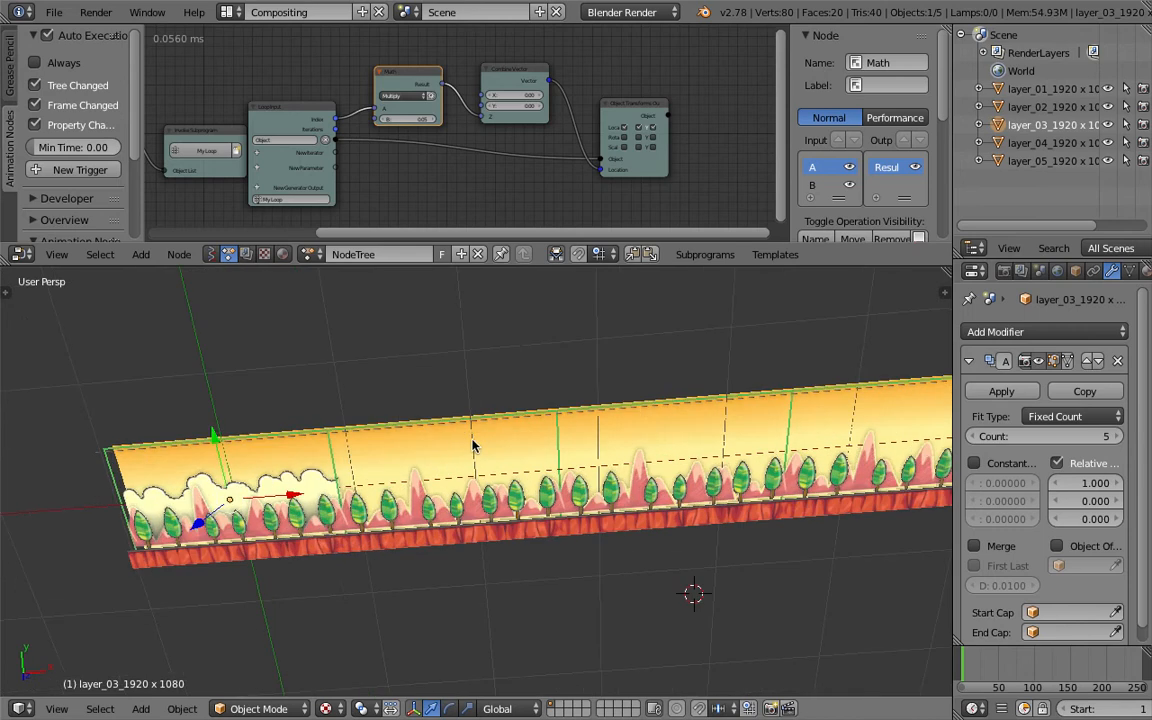
click(1120, 438)
- Select the layer_02 plane, add an Array modifier and set its count to 6
scroll(622, 411, down, 3)
scroll(480, 459, up, 3)
shift+middle_drag(443, 471, 432, 476)
right_click(262, 478)
right_click(262, 478)
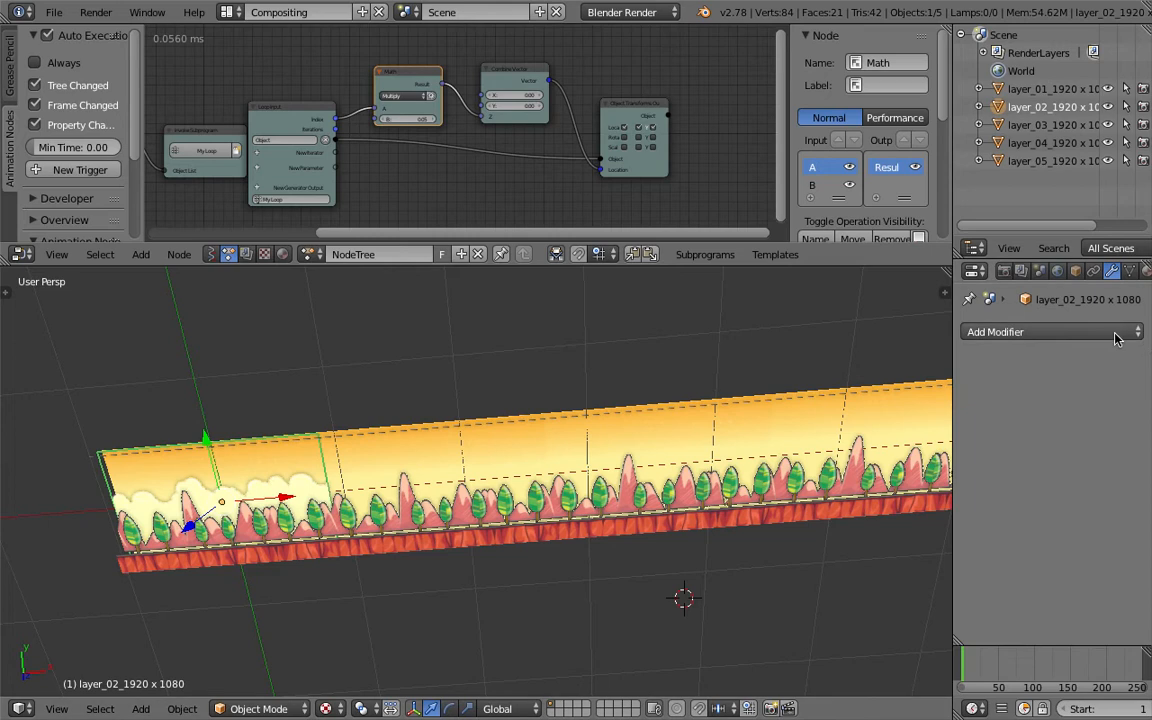
click(1068, 332)
click(822, 374)
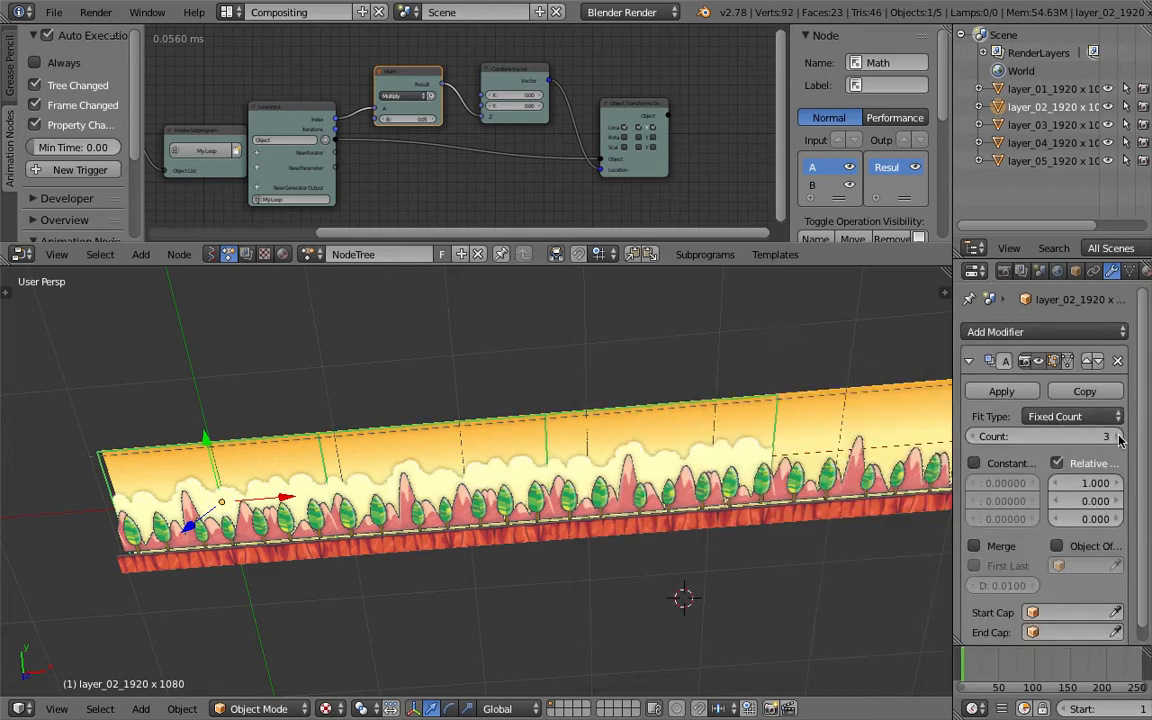
scroll(535, 374, down, 2)
key(ctrl+s)
click(540, 378)
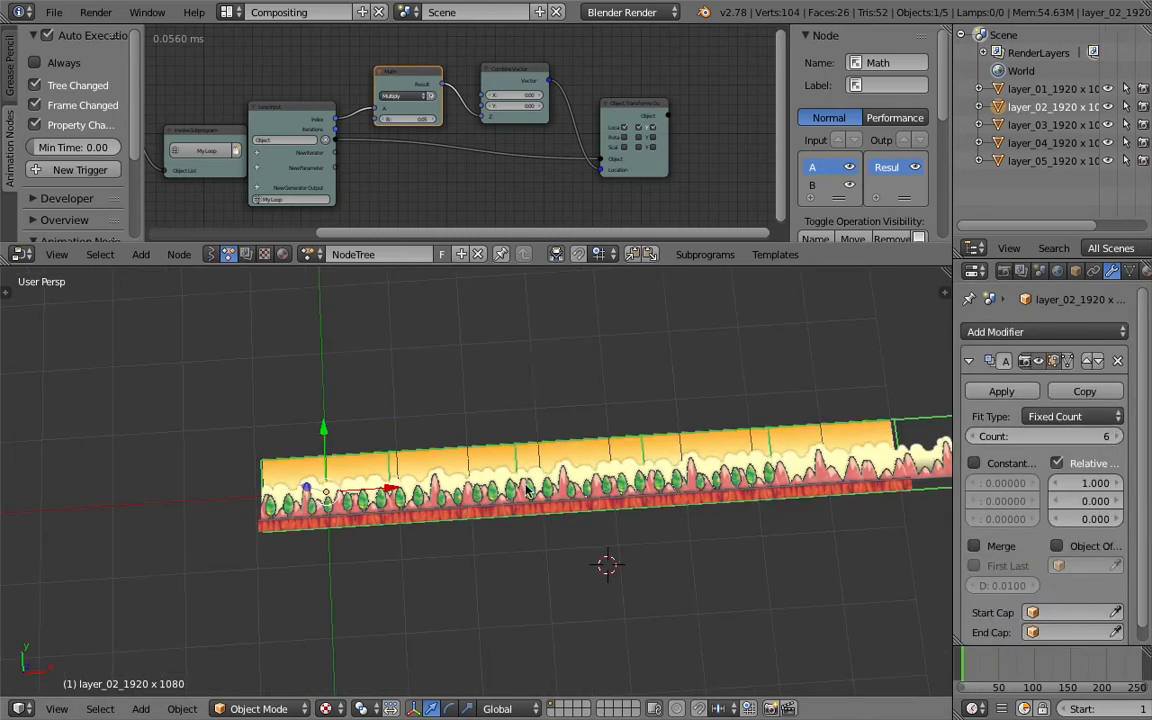
- Save the file as AN_Parallax2.blend on the Desktop
scroll(560, 419, up, 3)
middle_drag(476, 481, 684, 340)
middle_drag(589, 459, 441, 488)
click(55, 13)
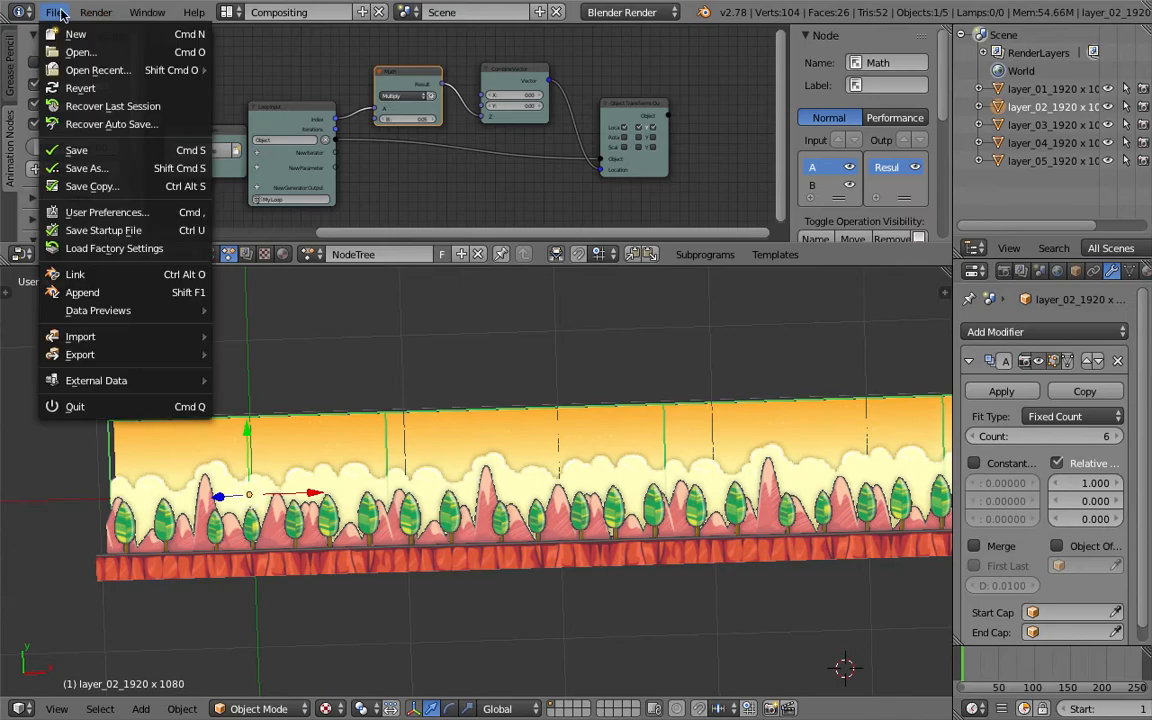
click(96, 150)
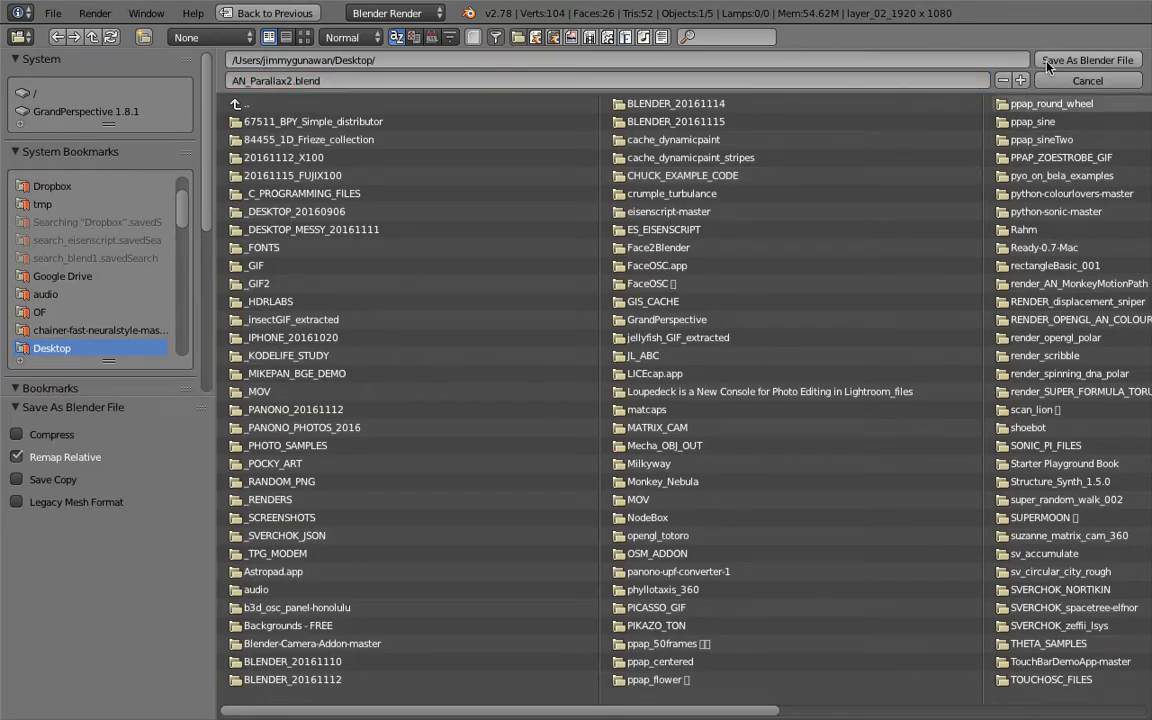
click(1045, 61)
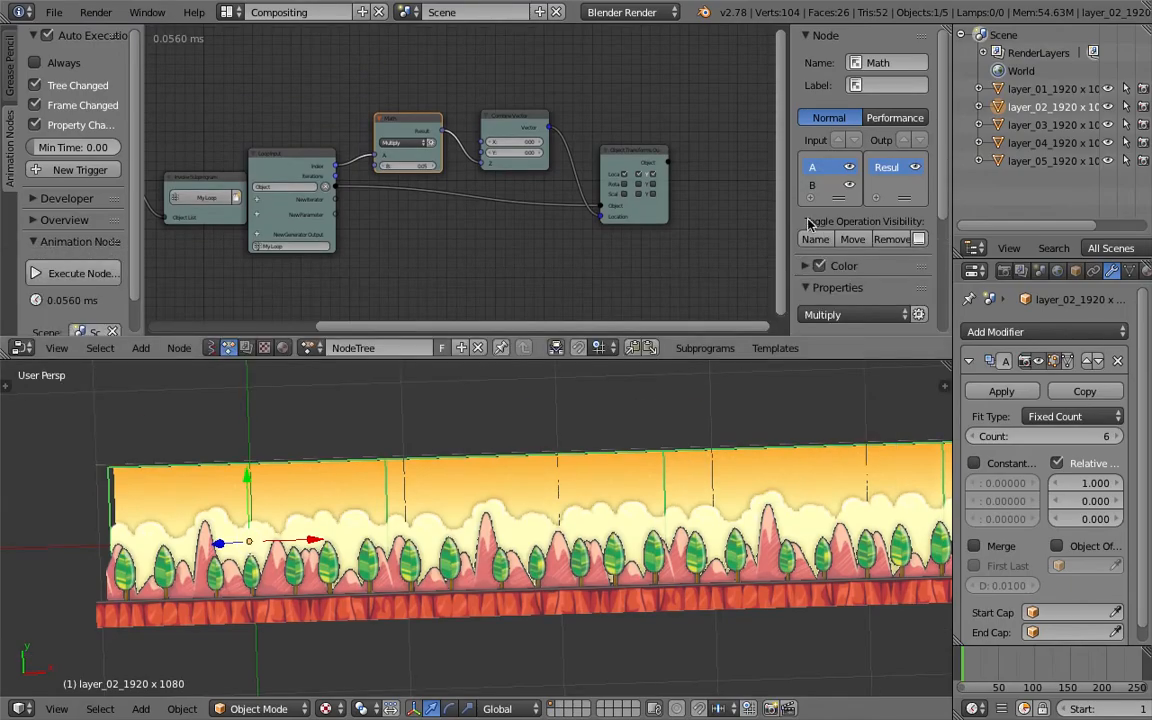
- Enlarge the node editor and rearrange the node tree's nodes into a tidy left-to-right row
drag(790, 211, 934, 212)
scroll(580, 212, down, 2)
middle_drag(345, 157, 463, 162)
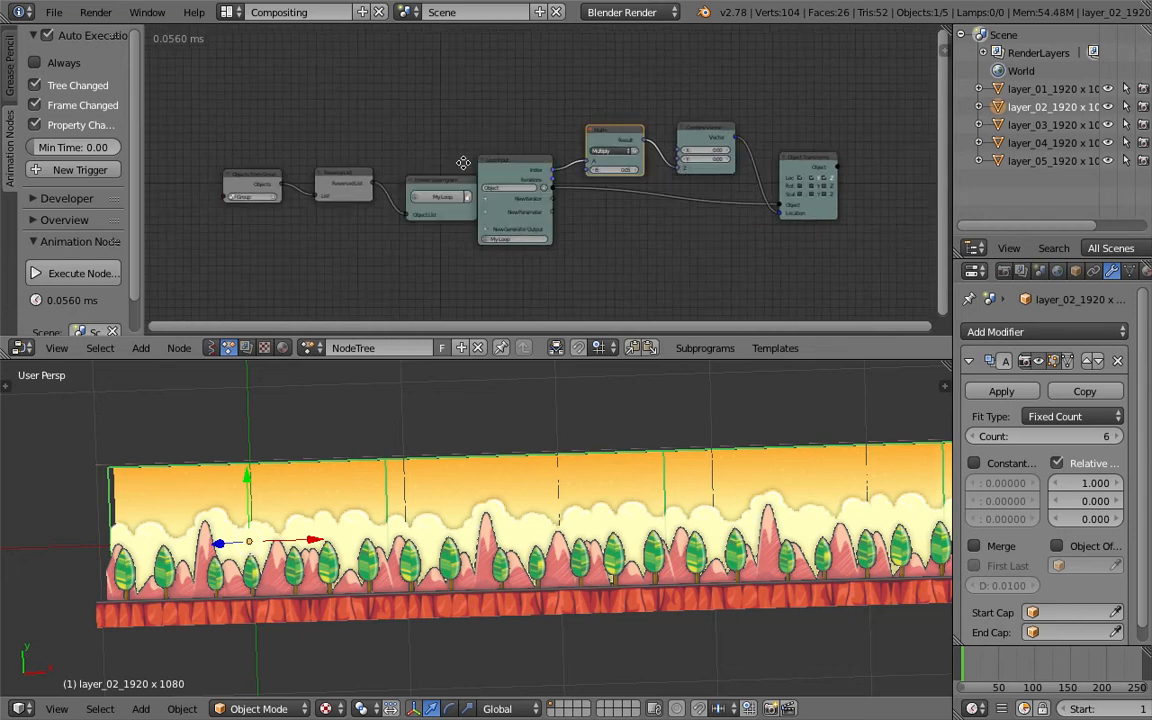
scroll(422, 187, up, 3)
drag(420, 195, 410, 171)
drag(513, 154, 515, 118)
scroll(602, 135, down, 1)
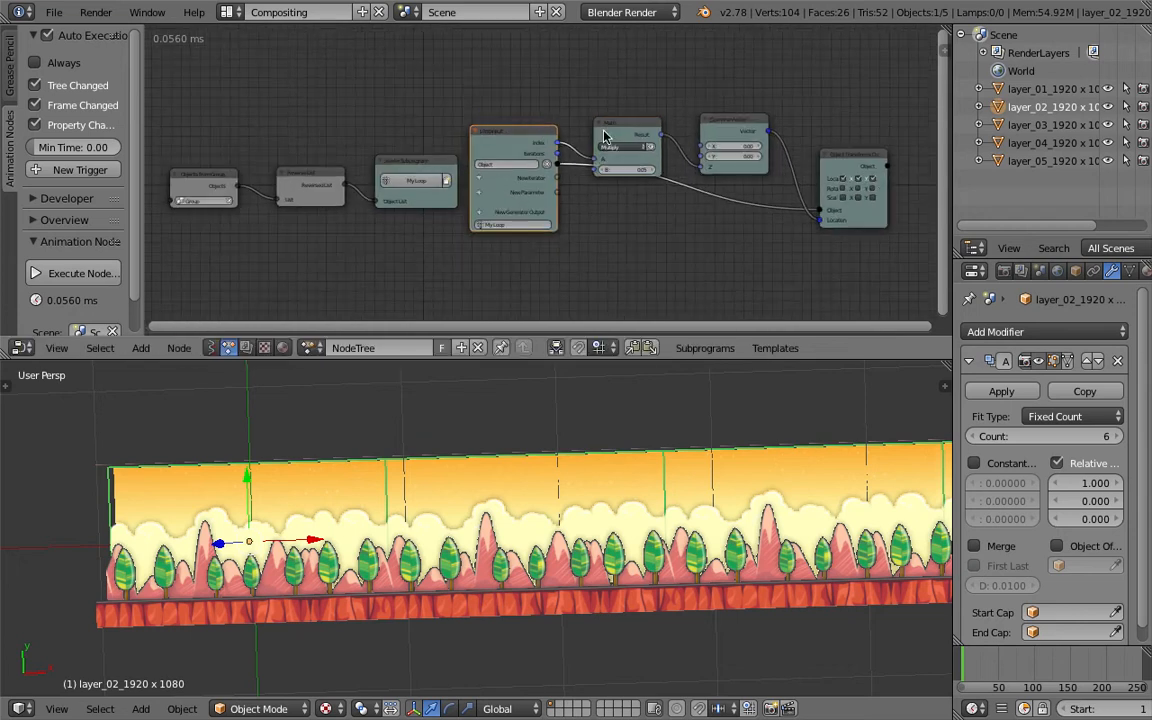
drag(659, 149, 653, 111)
drag(740, 128, 736, 108)
drag(839, 155, 813, 136)
key(ctrl+s)
click(798, 139)
middle_drag(609, 142, 559, 142)
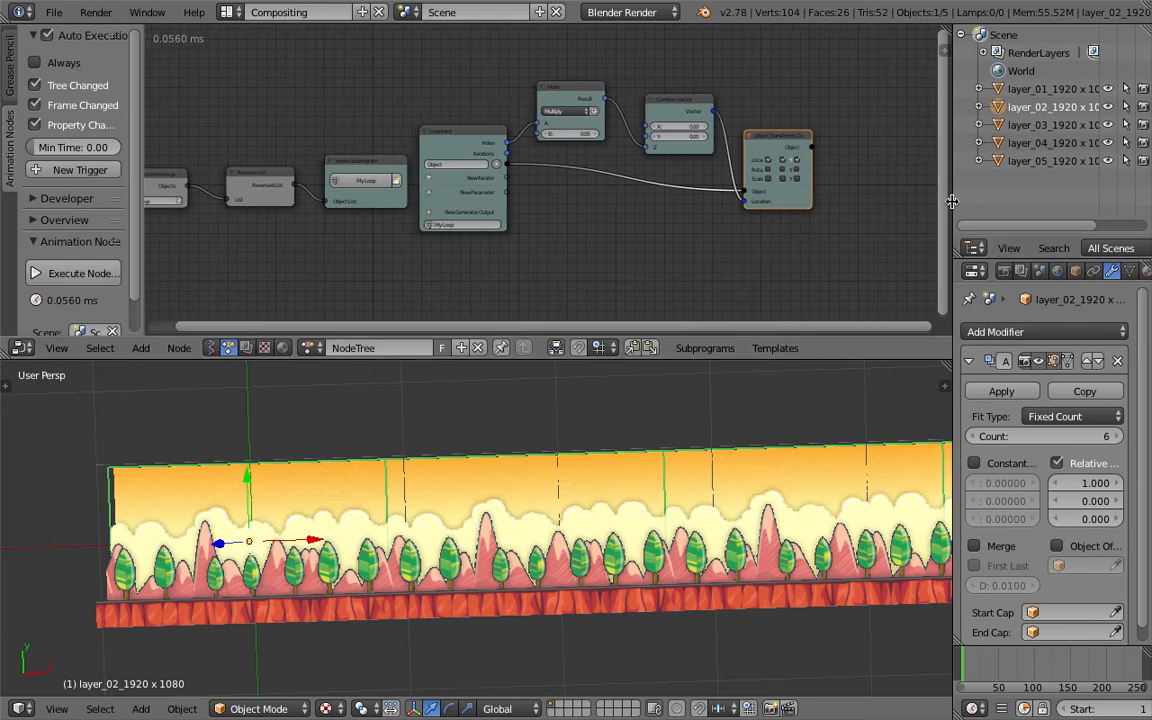
drag(953, 201, 1009, 201)
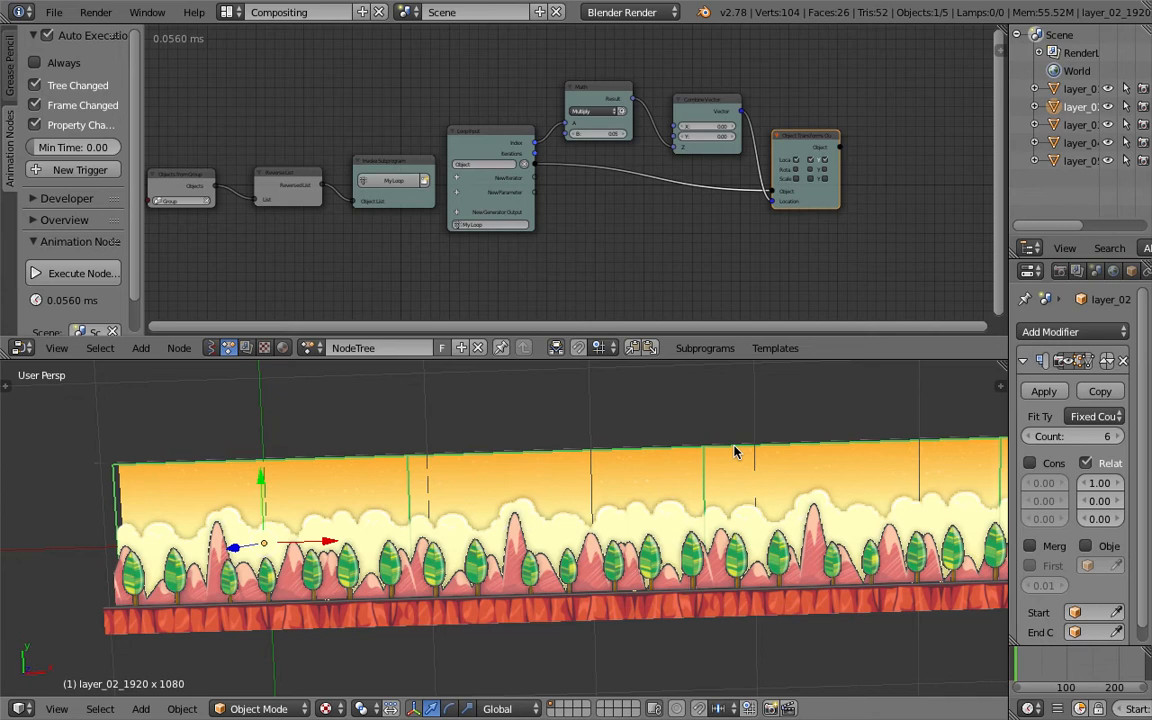
- Save the file under the new name AN_Parallax3.blend
click(389, 171)
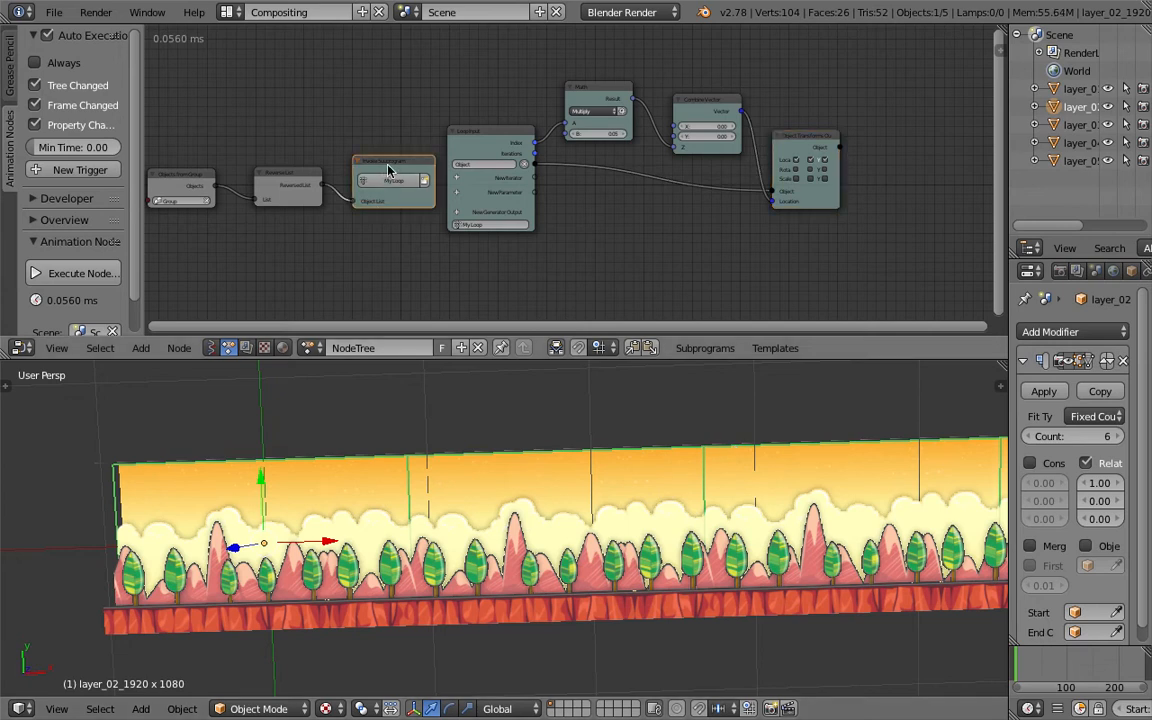
key(ctrl+s)
click(54, 12)
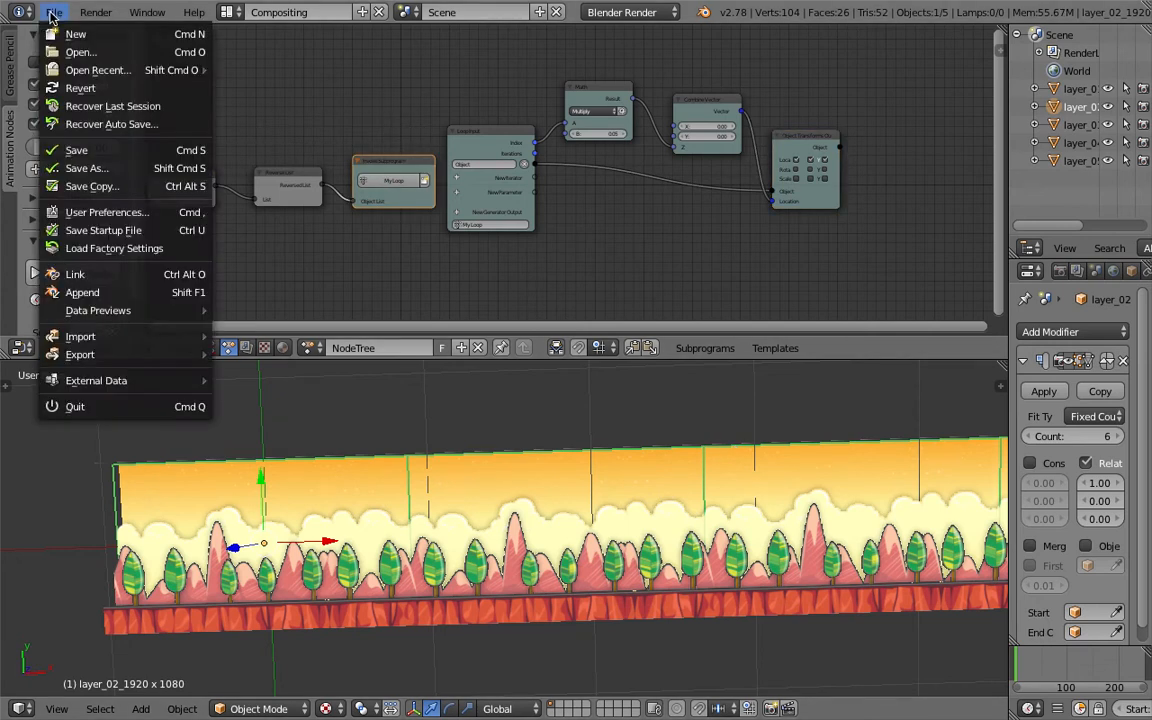
click(60, 169)
click(1080, 60)
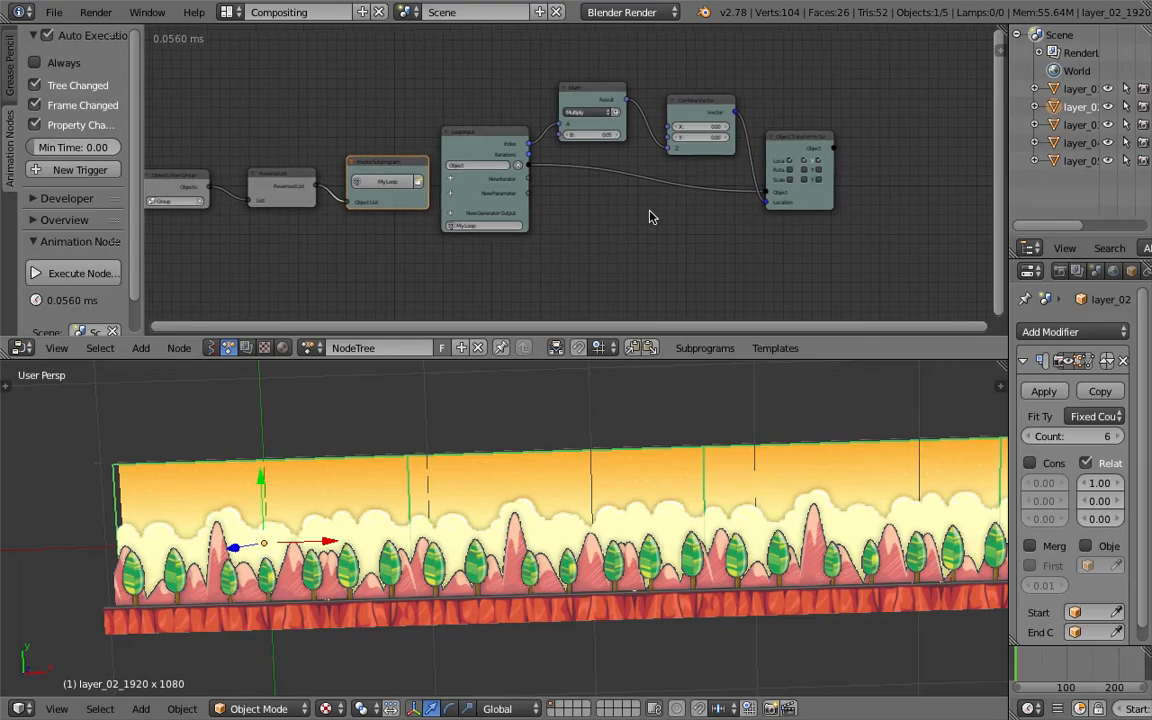
- Delete every node from the Animation Nodes tree and save
ctrl+drag(765, 135, 748, 221)
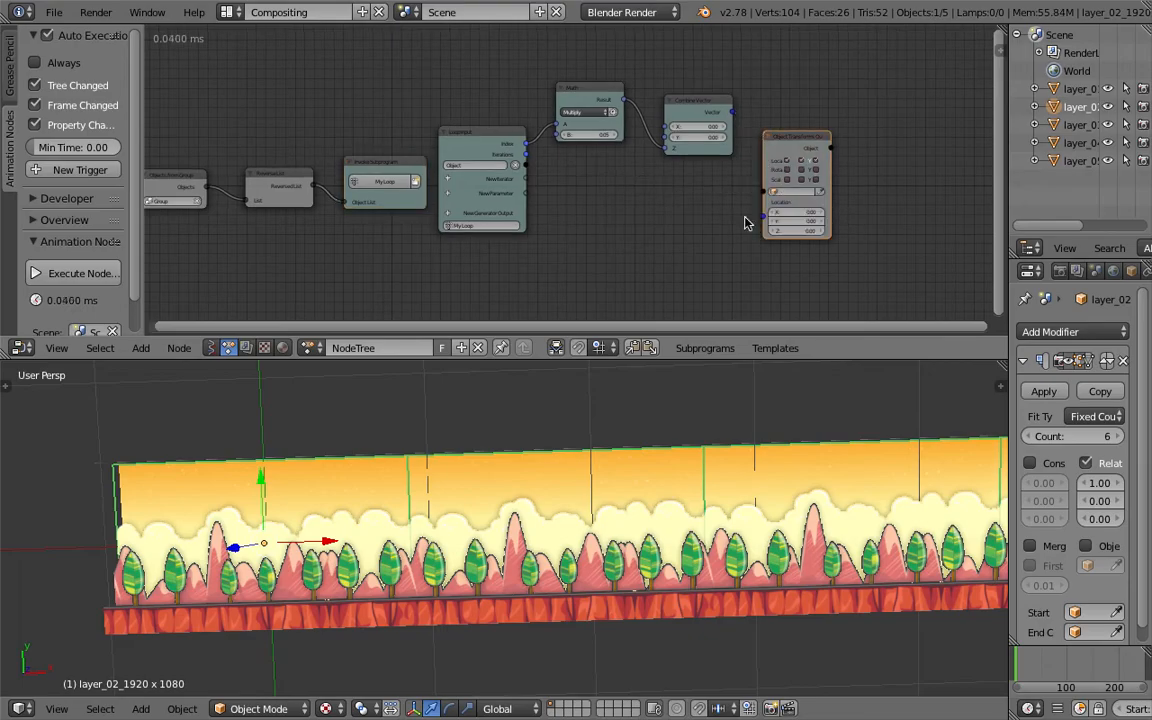
key(x)
right_click(706, 102)
key(x)
right_click(590, 87)
key(x)
right_click(484, 130)
key(x)
right_click(402, 165)
right_click(290, 178)
key(x)
right_click(192, 188)
key(x)
key(ctrl+s)
- Select all five layer planes in the viewport and open the tool shelf
click(484, 202)
middle_drag(622, 446, 510, 564)
key(ctrl+s)
click(638, 622)
middle_drag(280, 487, 389, 503)
right_click(378, 476)
key(t)
click(463, 491)
mouse_move(480, 518)
middle_down()
mouse_move(455, 562)
mouse_move(476, 498)
middle_up()
right_click(477, 547)
scroll(476, 500, down, 1)
key(a)
key(a)
key(a)
key(b)
drag(397, 442, 583, 617)
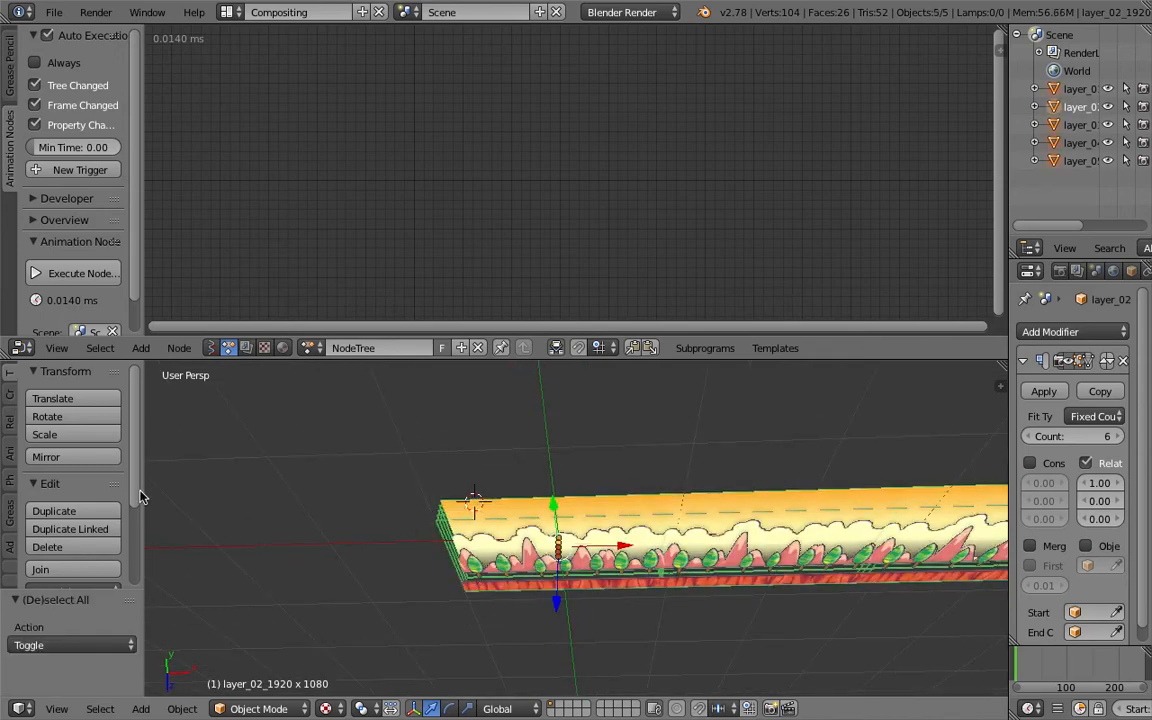
- Open the Animation Nodes tab of the tool shelf and widen the shelf
scroll(130, 476, down, 5)
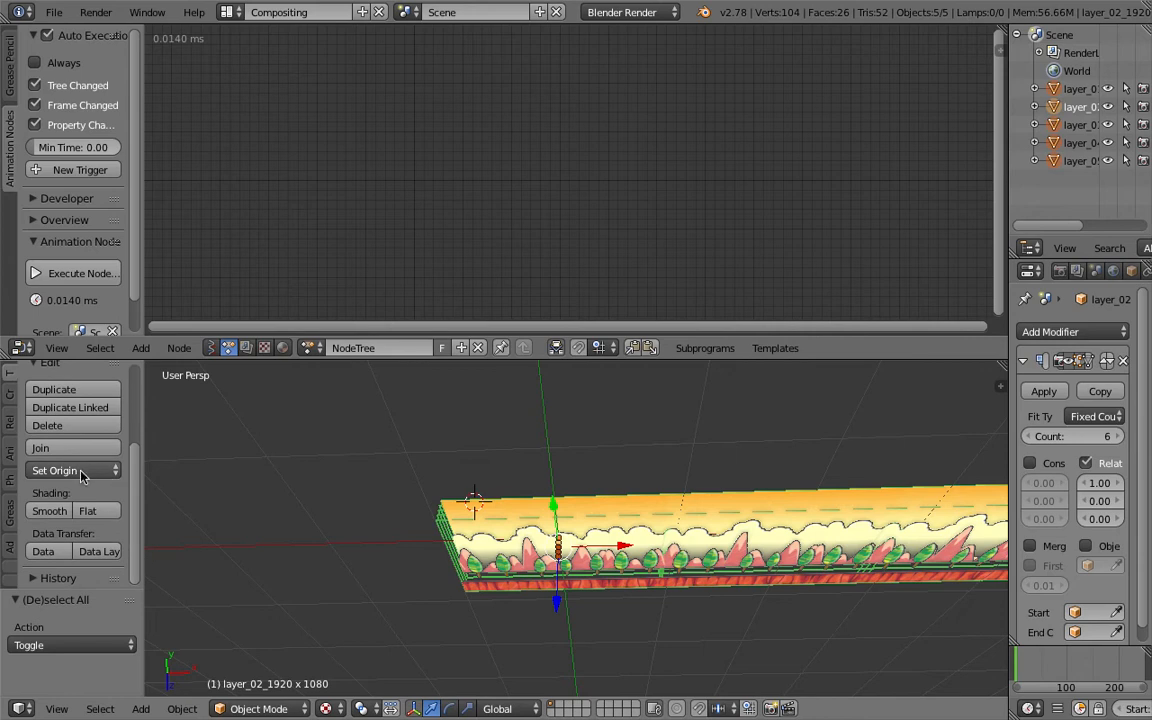
scroll(10, 541, down, 3)
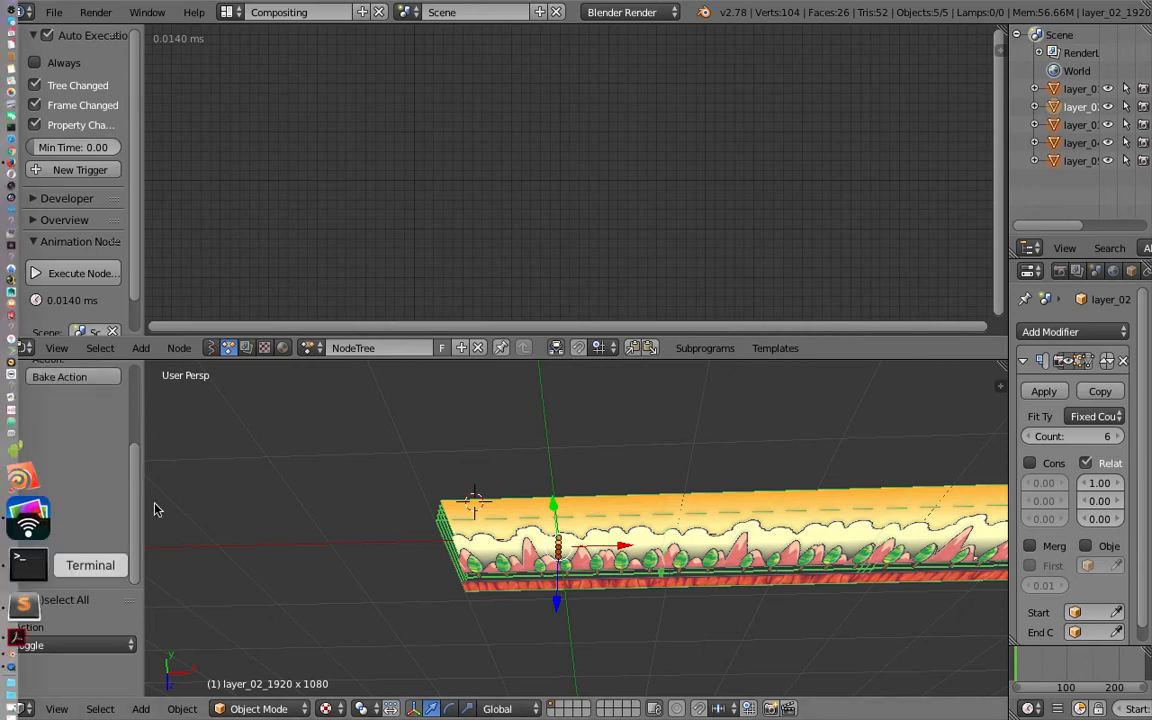
right_click(28, 565)
click(589, 424)
click(12, 555)
click(13, 565)
click(13, 569)
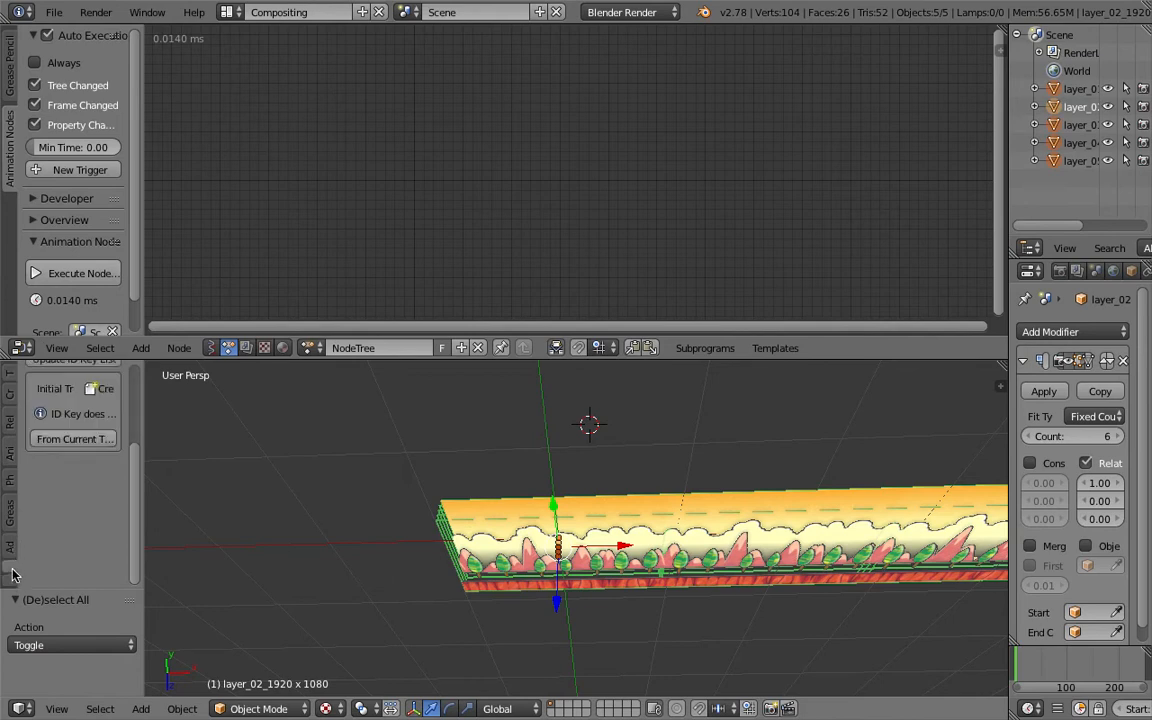
scroll(45, 560, up, 3)
click(79, 546)
drag(139, 518, 245, 520)
- Select each layer plane in turn to examine its initial transforms under ID Keys, and save over the file
middle_drag(599, 543, 530, 530)
right_click(535, 540)
right_click(505, 591)
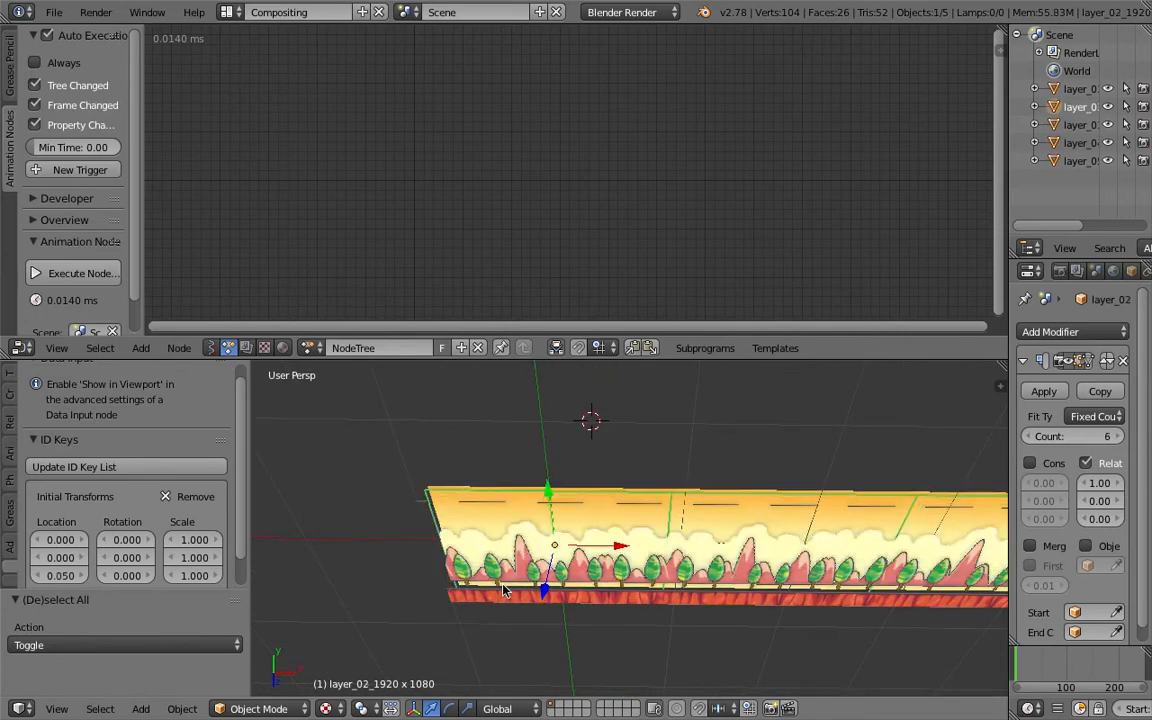
right_click(502, 584)
right_click(502, 584)
right_click(502, 584)
middle_drag(502, 584, 588, 590)
right_click(587, 560)
right_click(584, 499)
right_click(584, 499)
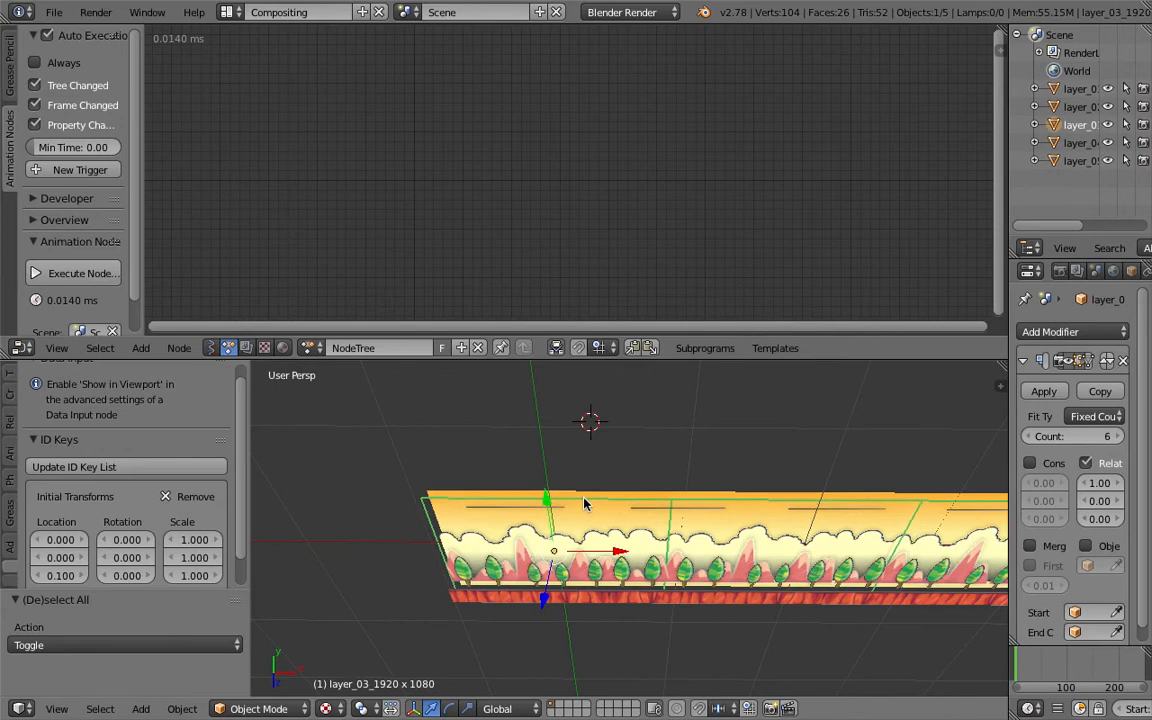
right_click(593, 499)
middle_drag(594, 502, 615, 519)
right_click(562, 509)
key(ctrl+s)
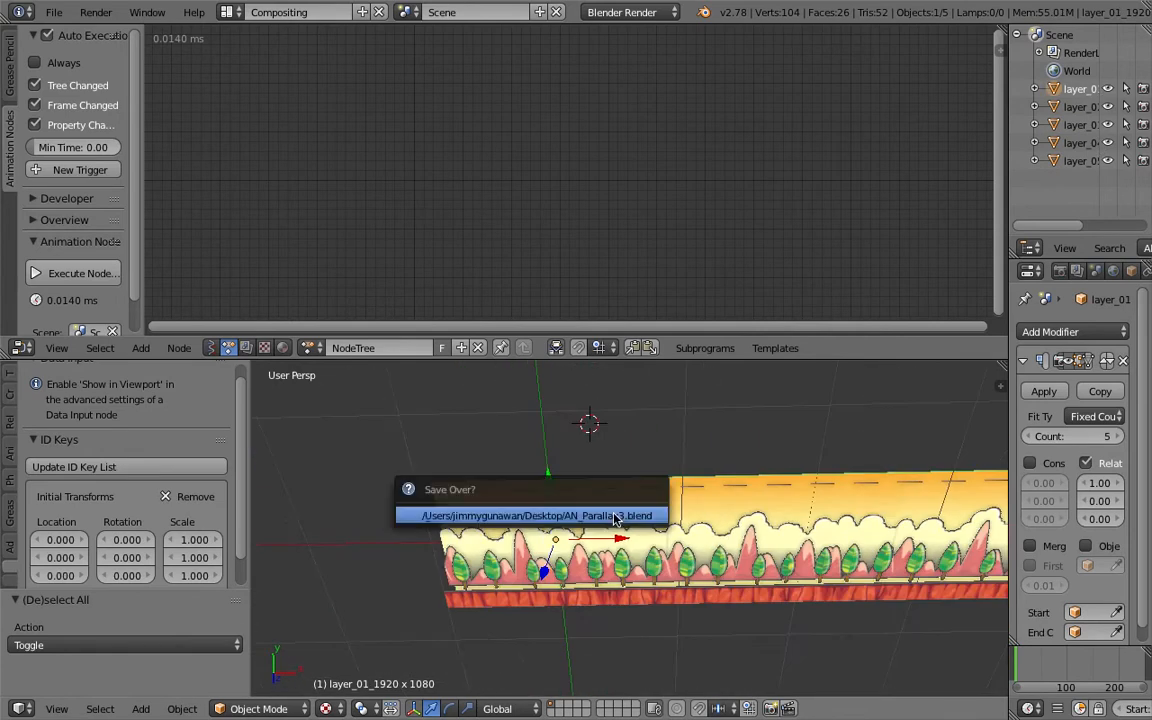
click(615, 516)
- Add an Object Transforms Output node to the empty node tree
key(shift+a)
click(473, 142)
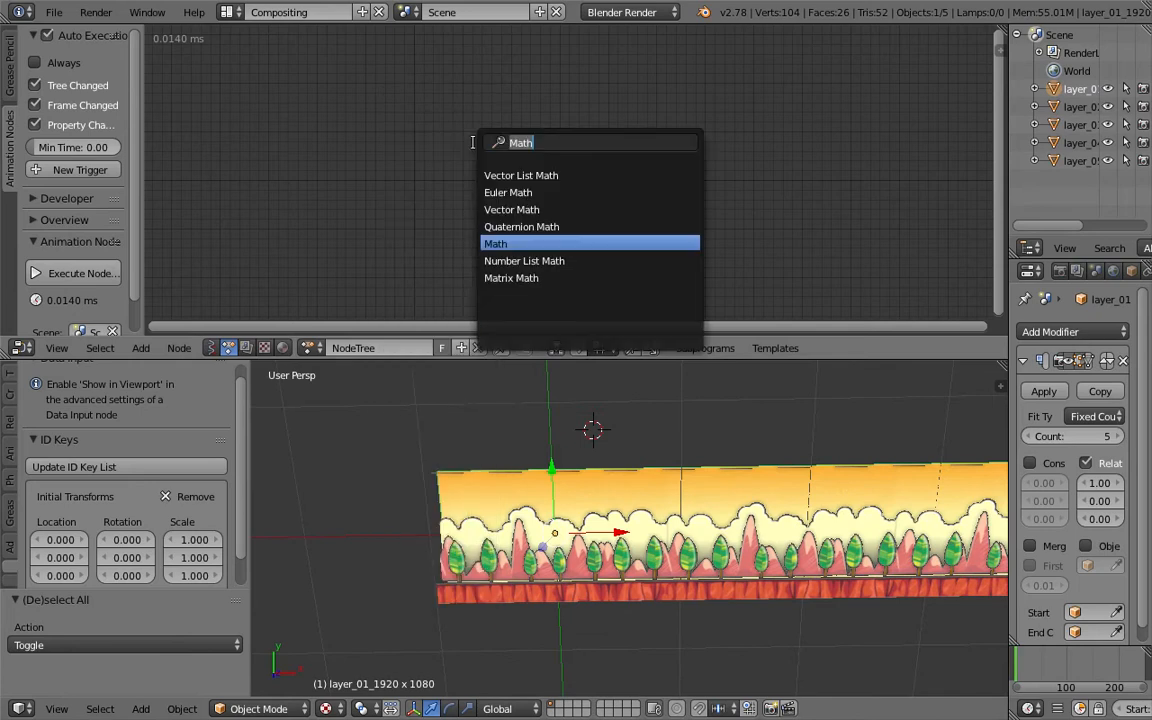
text(objects)
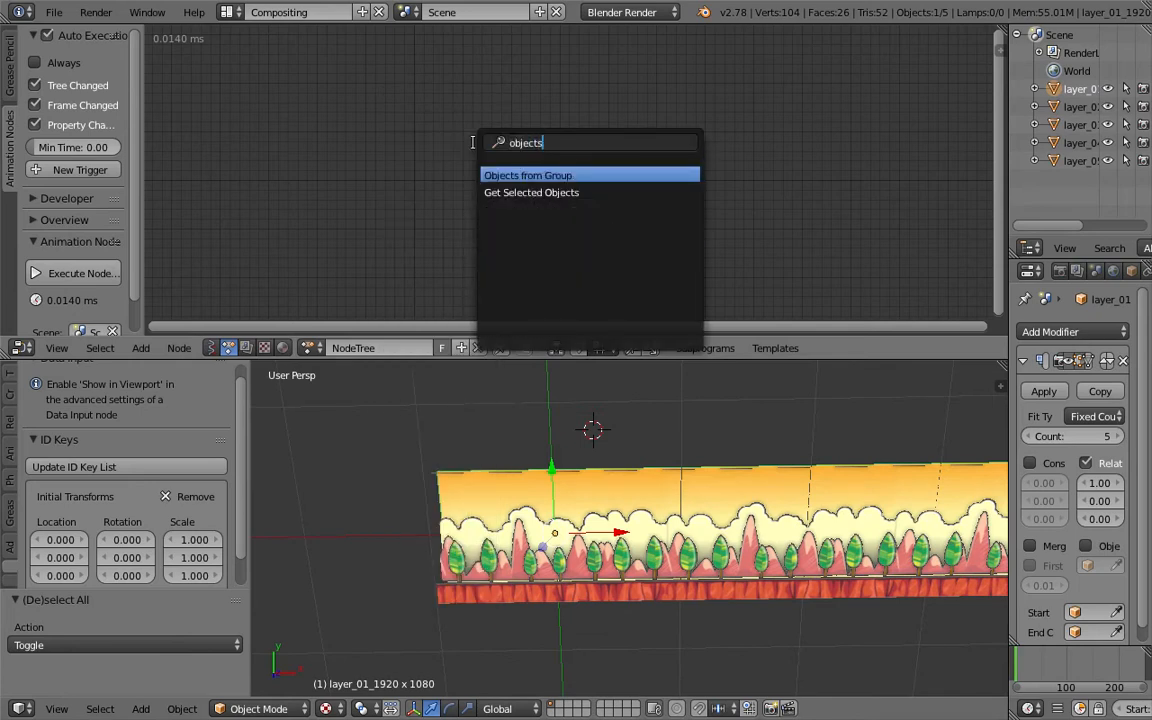
key(BackSpace)
text( t)
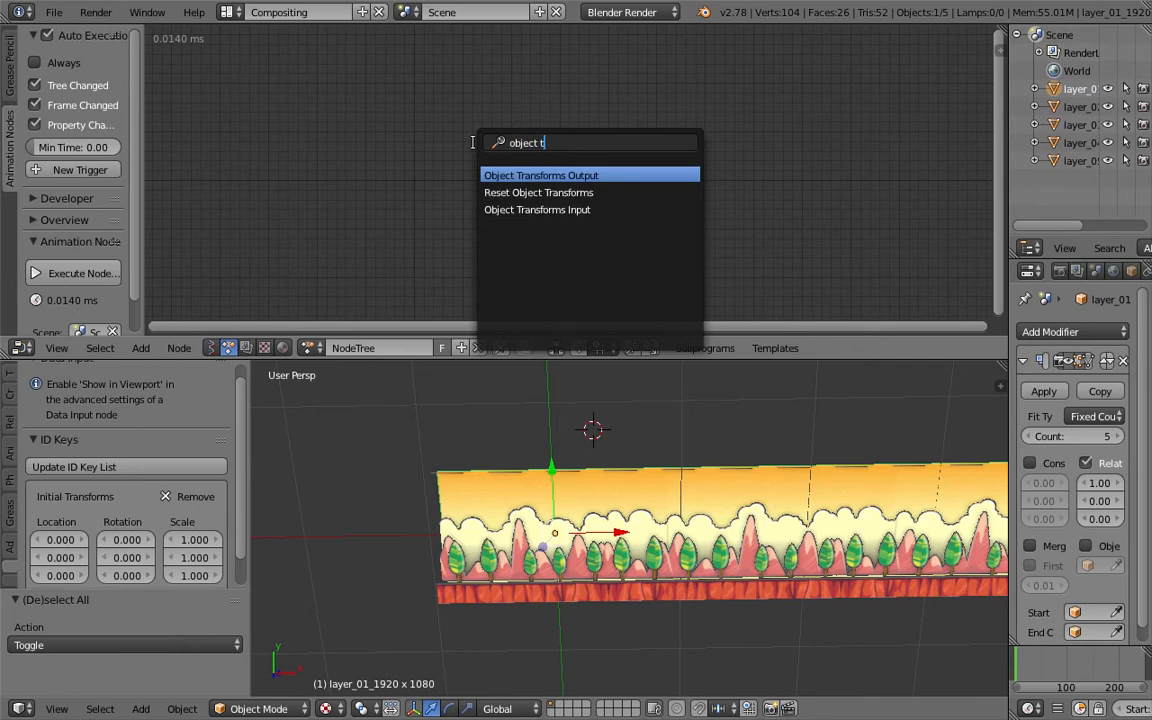
key(Return)
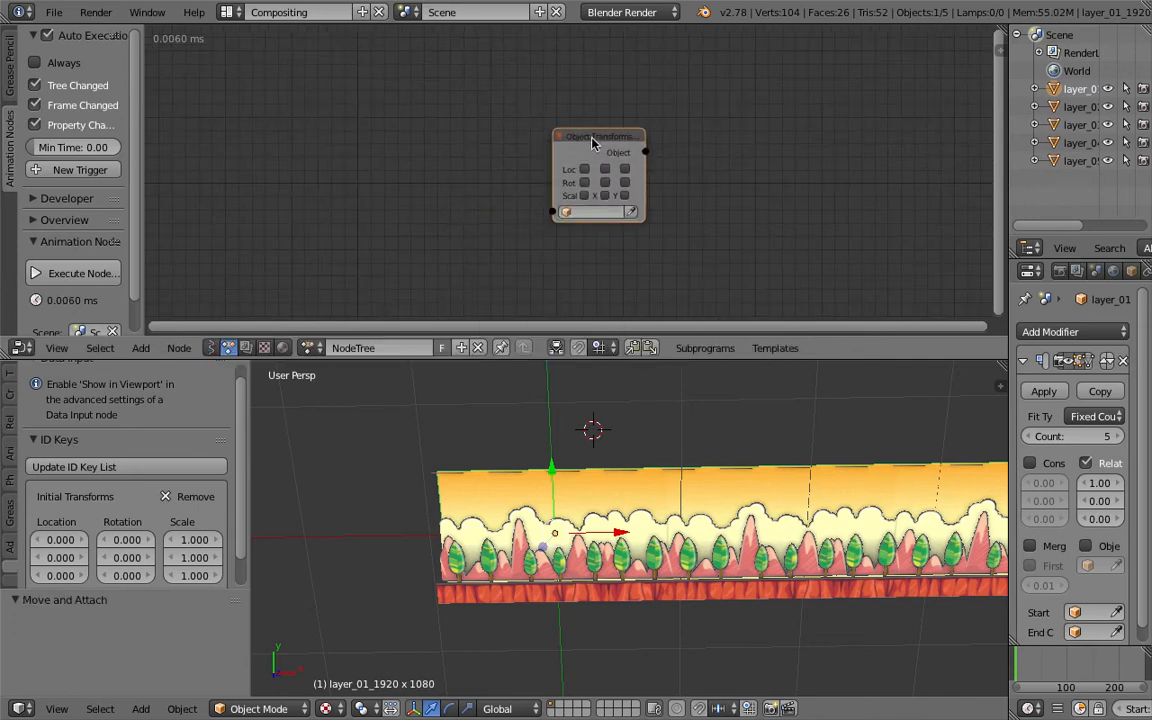
- Assign layer_01 to the Object Transforms Output node and enable its X, Y and Z location
click(648, 222)
drag(664, 191, 665, 193)
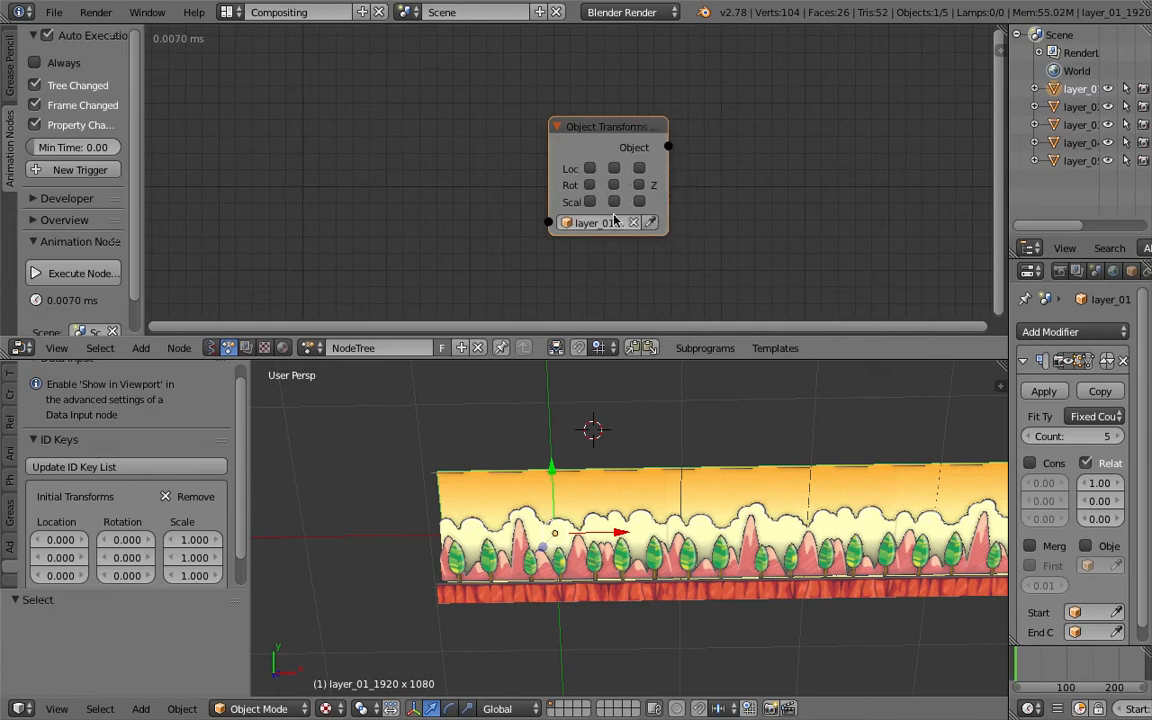
middle_drag(591, 170, 610, 142)
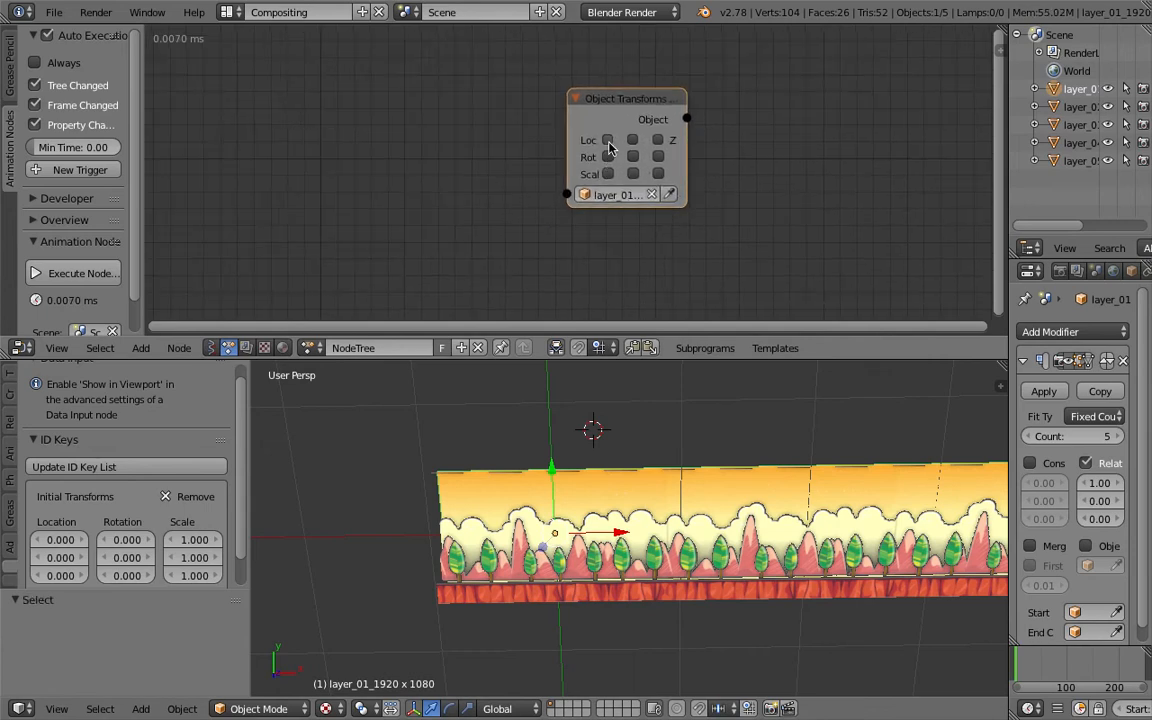
click(608, 142)
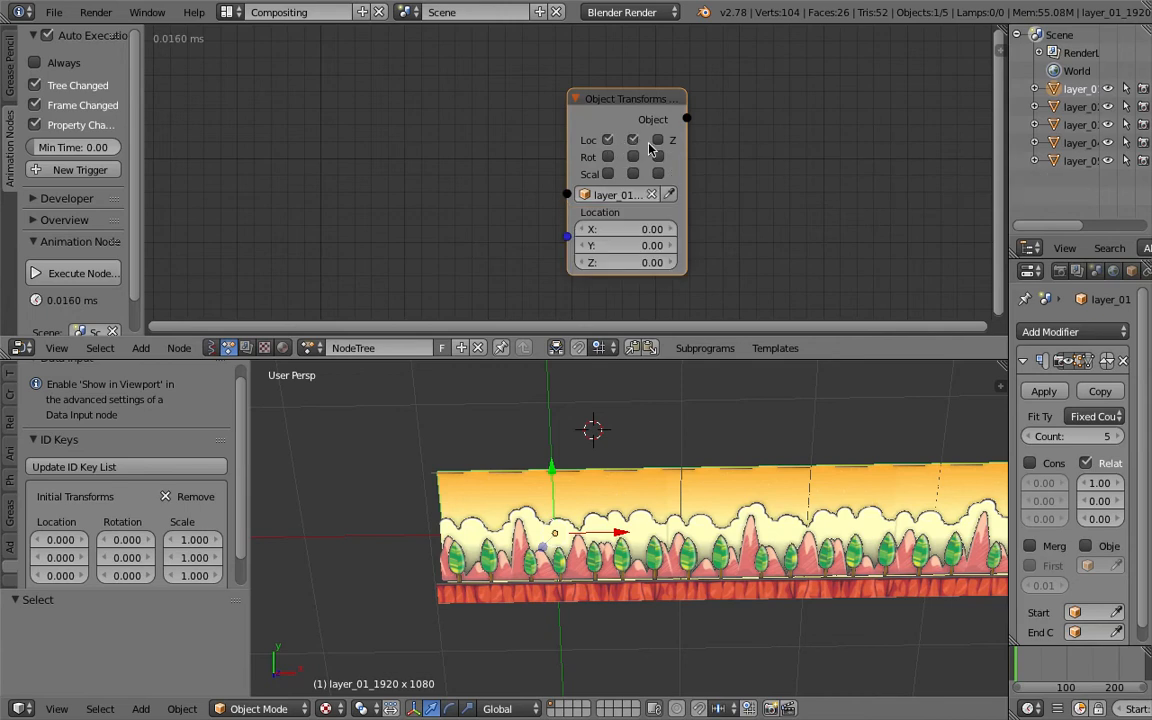
middle_drag(645, 420, 648, 552)
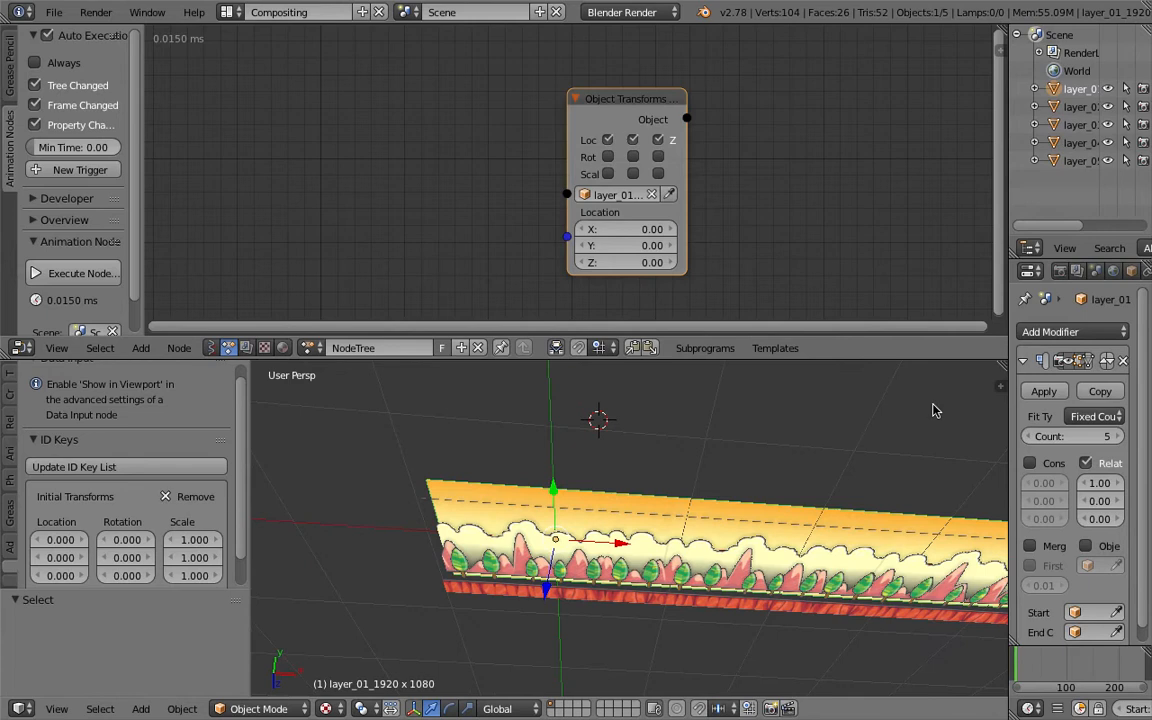
middle_drag(904, 422, 886, 410)
- Move the Object Transforms Output node aside and select the layer_02 plane
right_click(490, 594)
drag(643, 101, 468, 91)
right_click(552, 511)
right_click(550, 511)
right_click(550, 511)
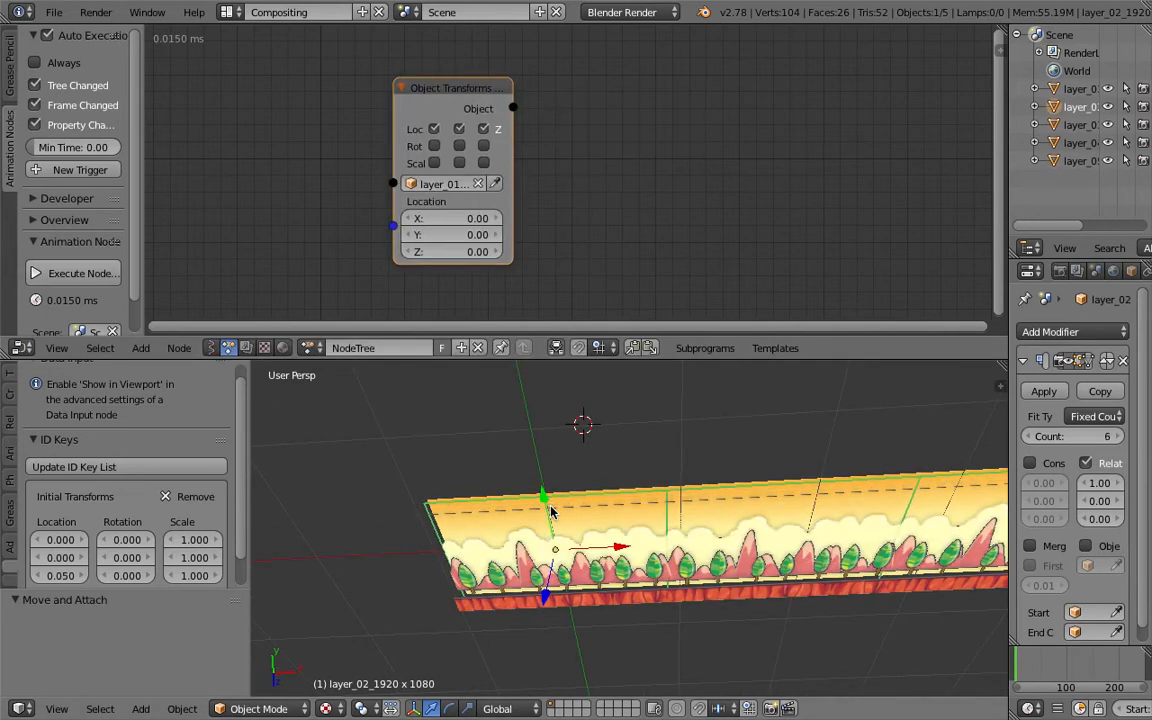
key(shift+d)
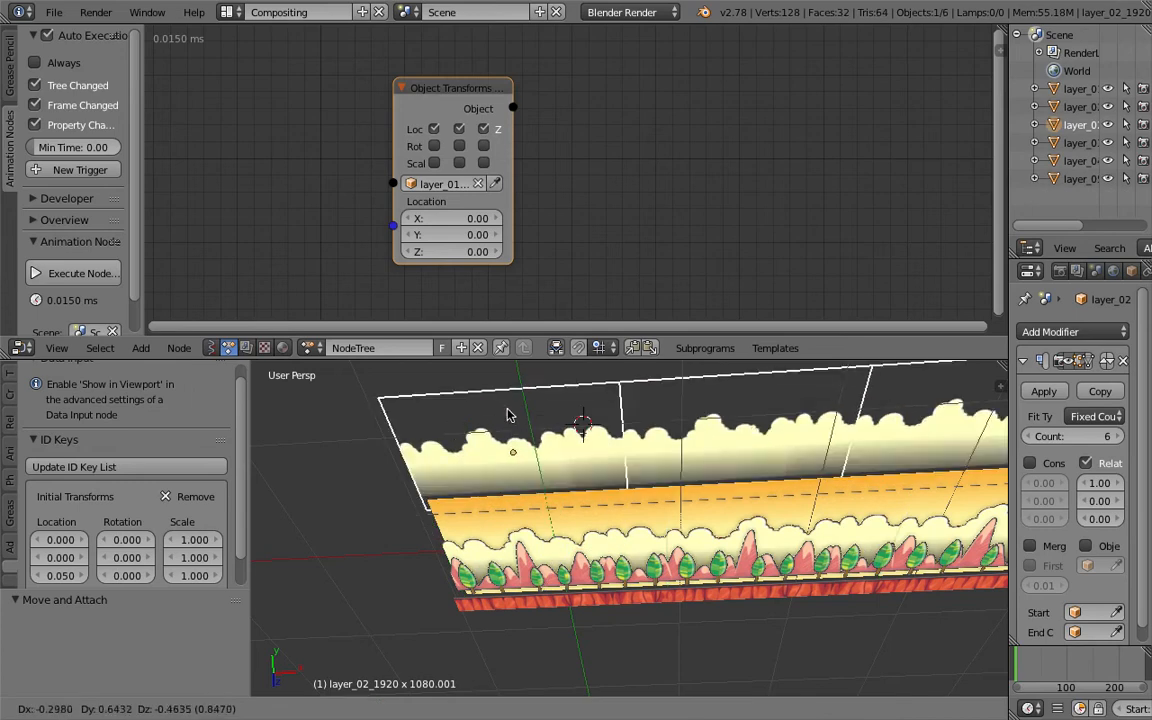
click(508, 412)
key(x)
click(480, 411)
right_click(585, 516)
right_click(584, 510)
key(g)
right_click(579, 498)
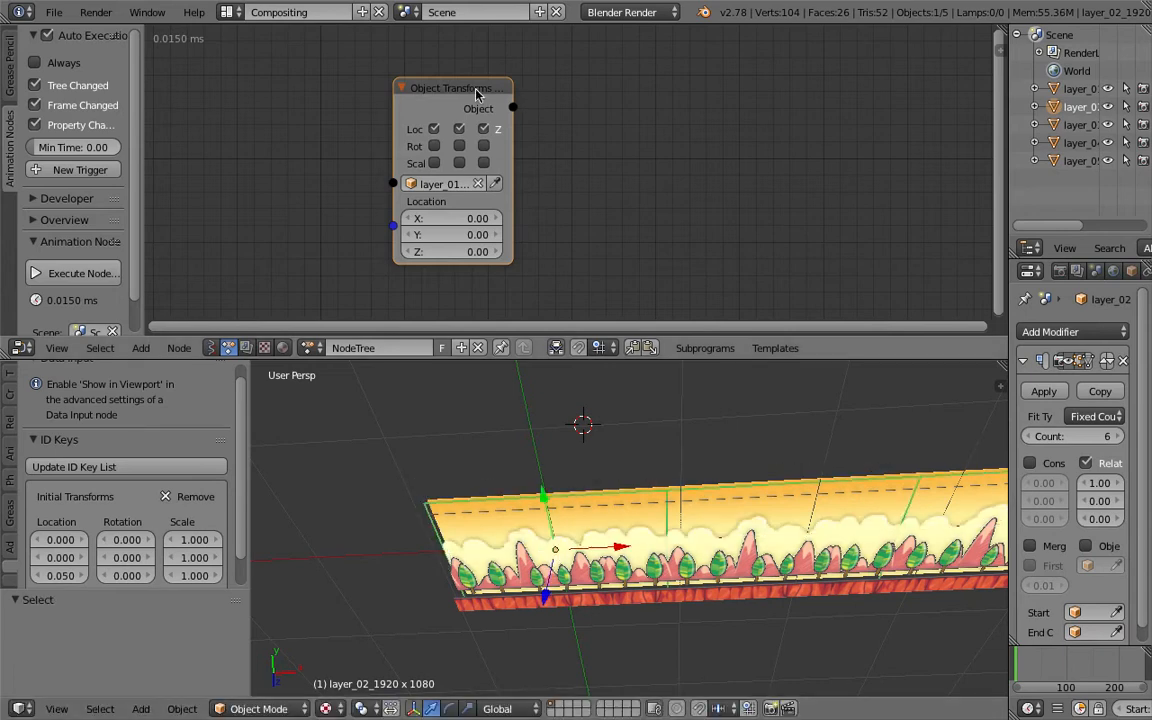
- Duplicate the Object Transforms Output node and assign layer_02 to the copy
key(shift+d)
click(635, 80)
click(608, 169)
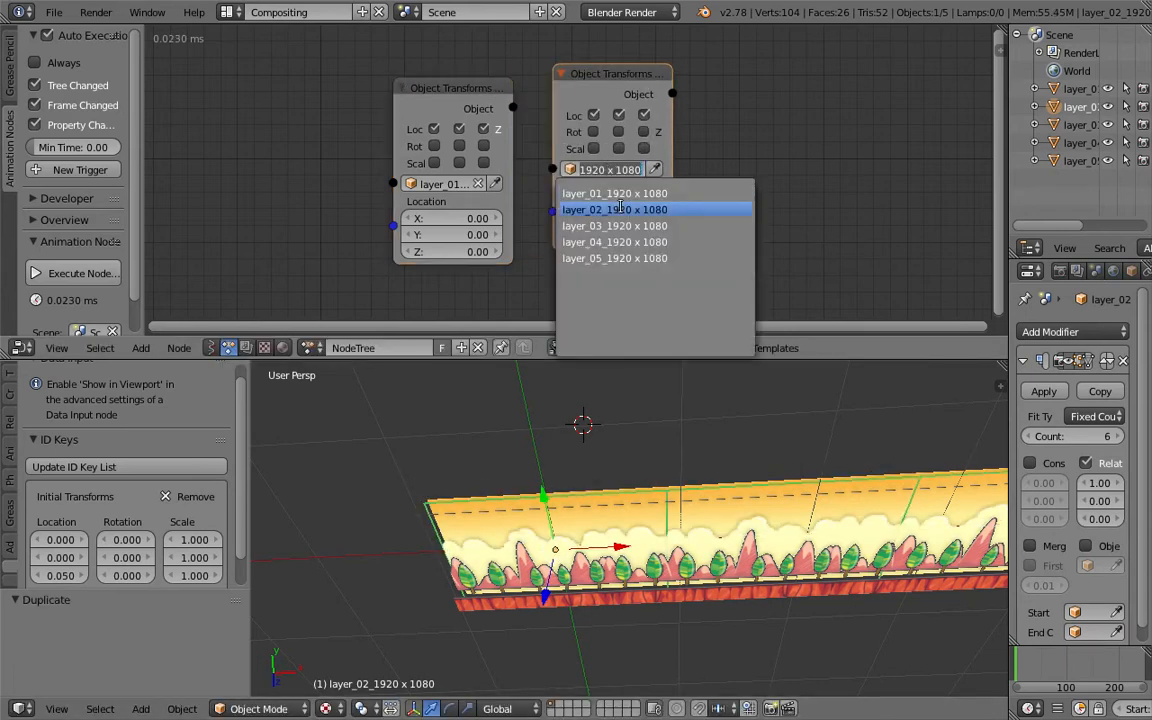
click(619, 208)
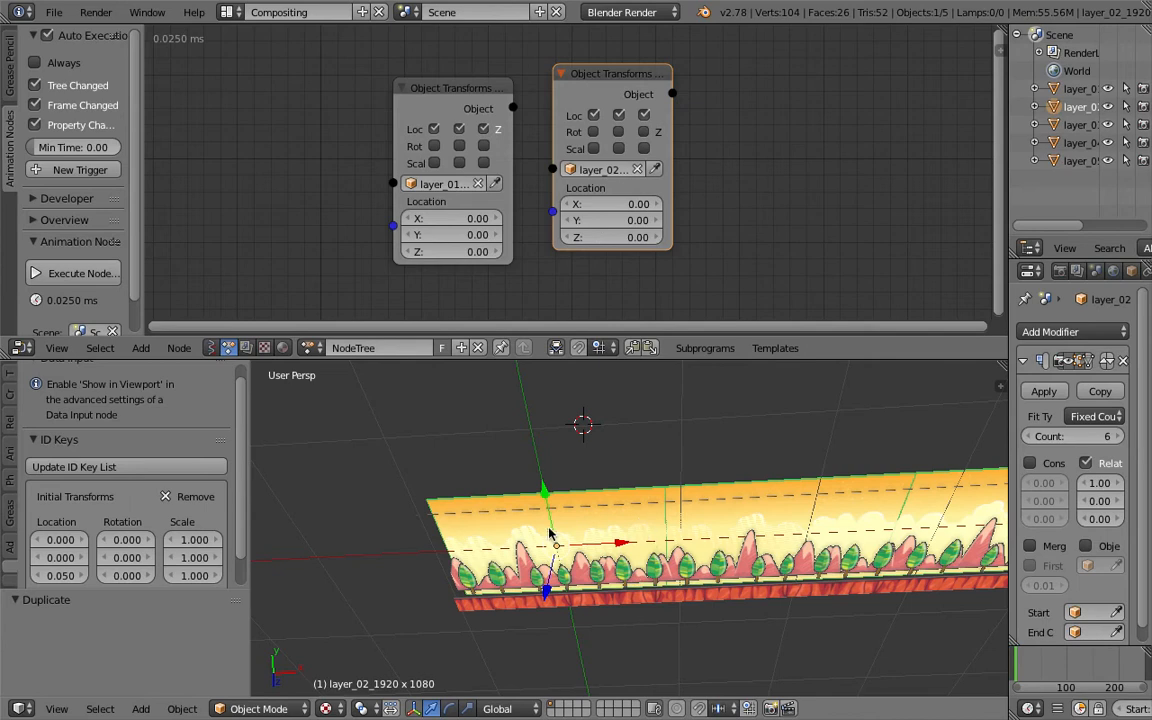
- Add an Object ID Key node beside the layer_02 output node and set its object to layer_02
drag(618, 93, 754, 88)
key(ctrl+a)
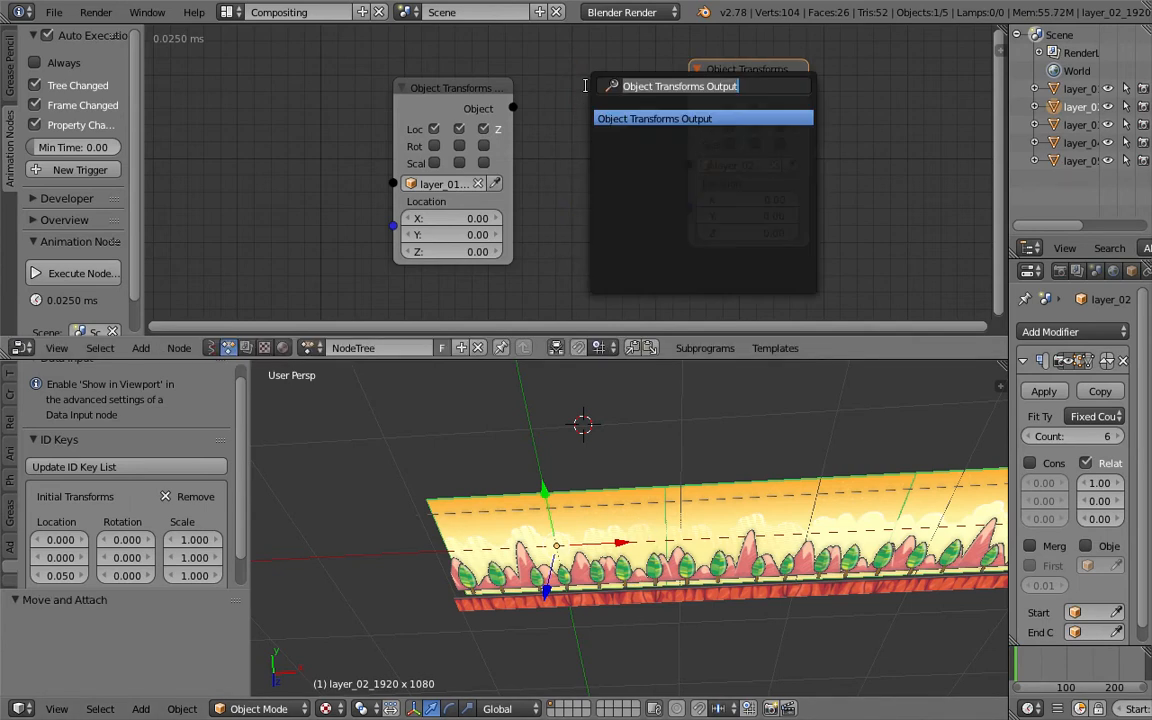
text(initi)
key(BackSpace)
key(BackSpace)
key(BackSpace)
key(BackSpace)
key(BackSpace)
text(transi)
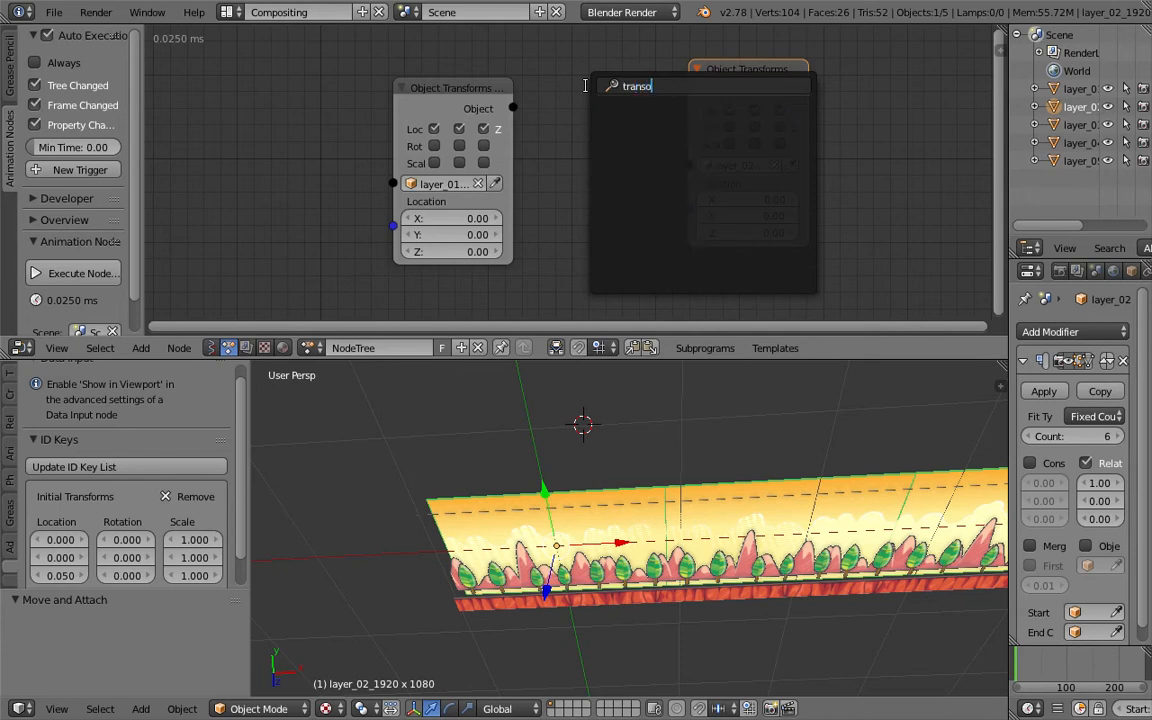
key(BackSpace)
key(BackSpace)
key(BackSpace)
key(BackSpace)
key(BackSpace)
key(BackSpace)
text(object i)
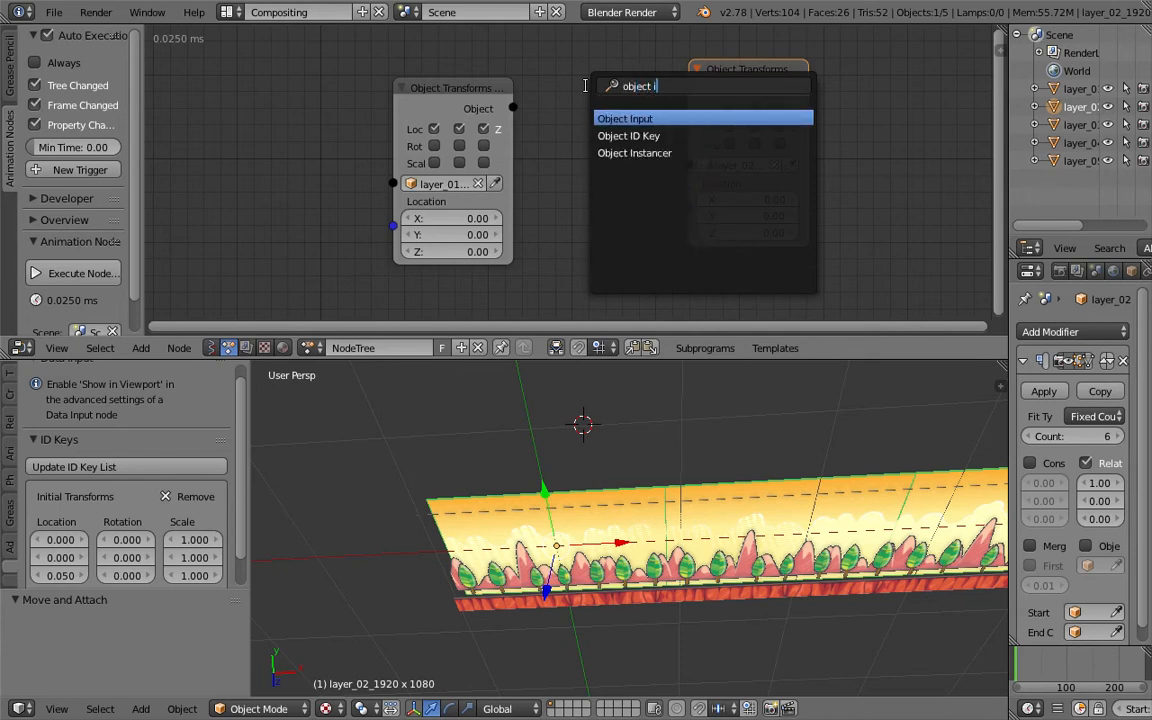
key(Down)
key(Return)
click(546, 67)
click(608, 216)
click(608, 258)
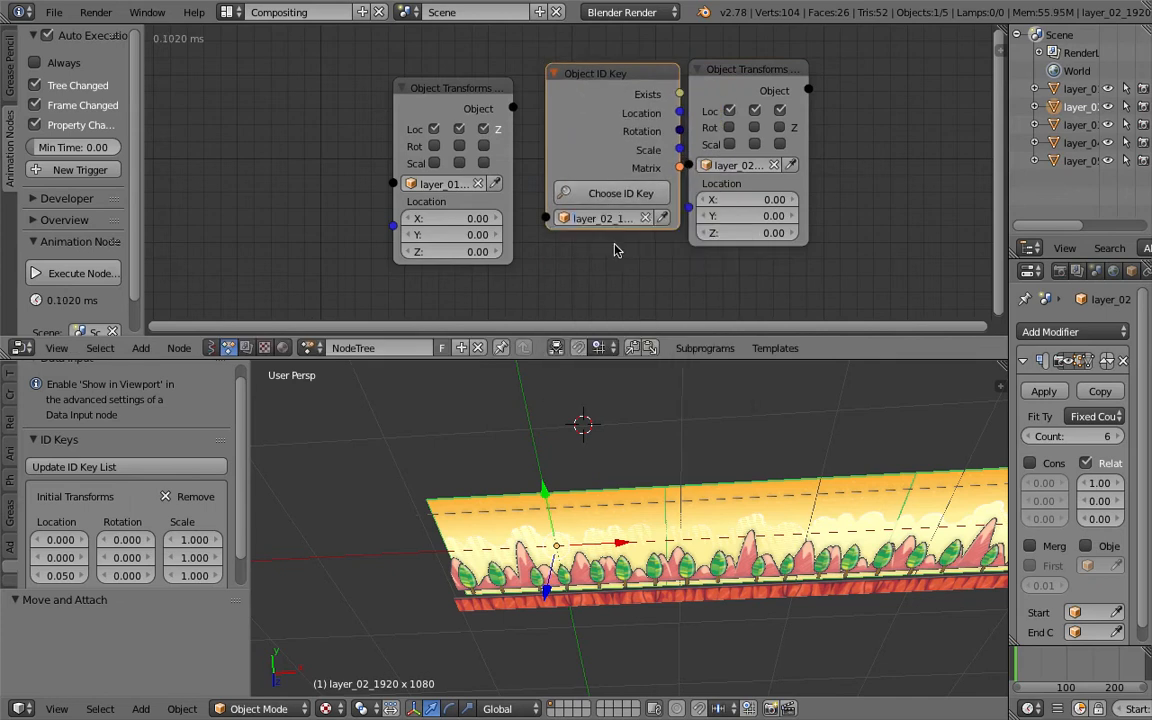
- Choose 'Initial Transforms' as the ID key on the Object ID Key node
click(622, 192)
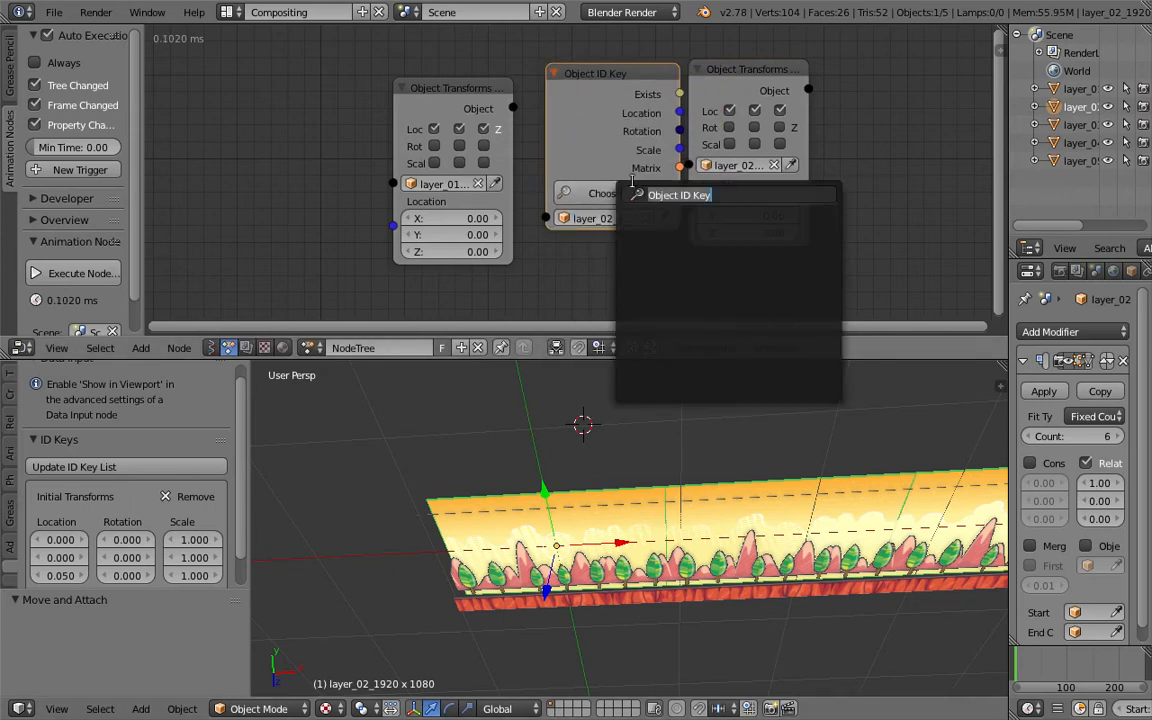
text(in)
click(687, 214)
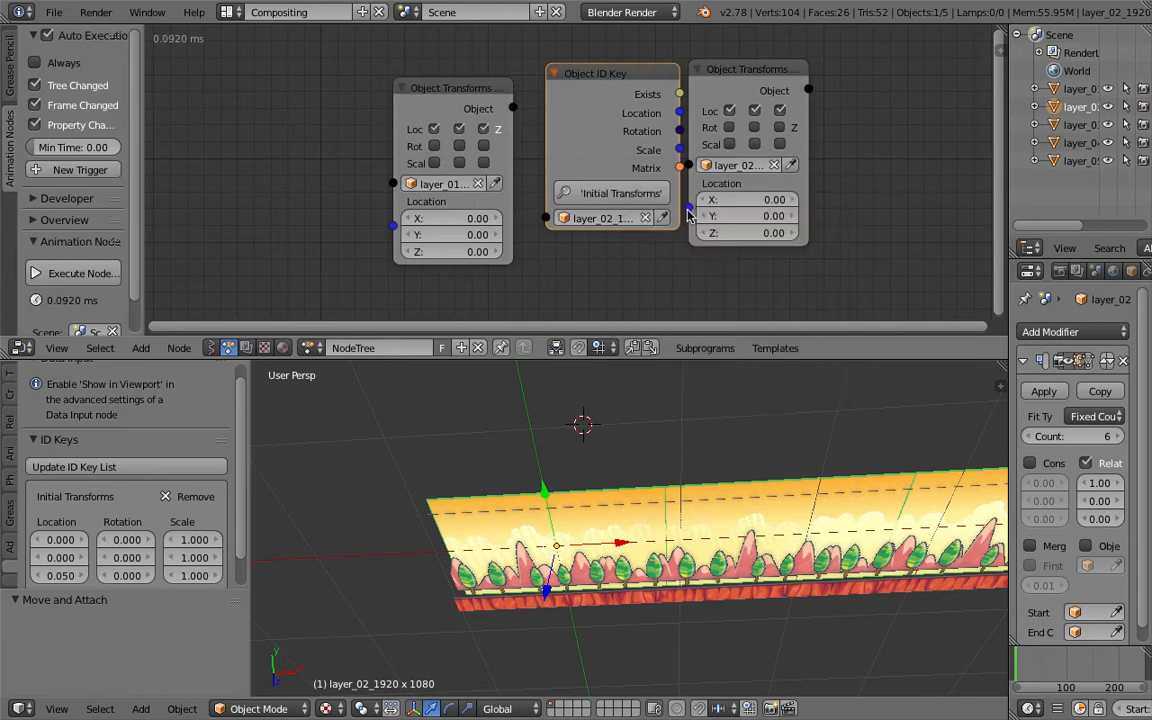
- Connect the ID Key's Location output to the layer_02 Object Transforms Output's Location input and save
drag(726, 96, 776, 102)
key(ctrl+s)
click(782, 98)
drag(681, 113, 741, 214)
middle_drag(662, 518, 651, 524)
drag(453, 88, 368, 79)
scroll(502, 139, down, 4)
scroll(505, 146, down, 1)
middle_drag(505, 146, 470, 123)
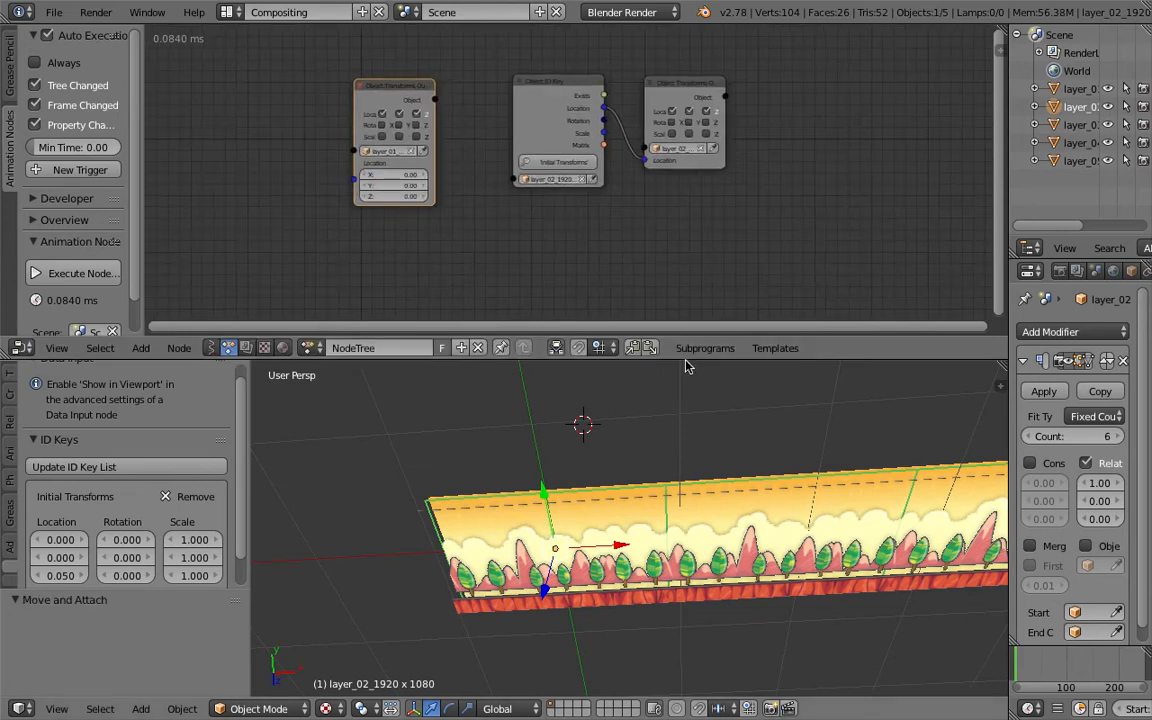
- Rearrange the nodes in an enlarged node editor and save the file as AN_Parallax4.blend
drag(686, 339, 686, 393)
drag(410, 122, 686, 196)
scroll(680, 190, up, 1)
drag(709, 140, 735, 141)
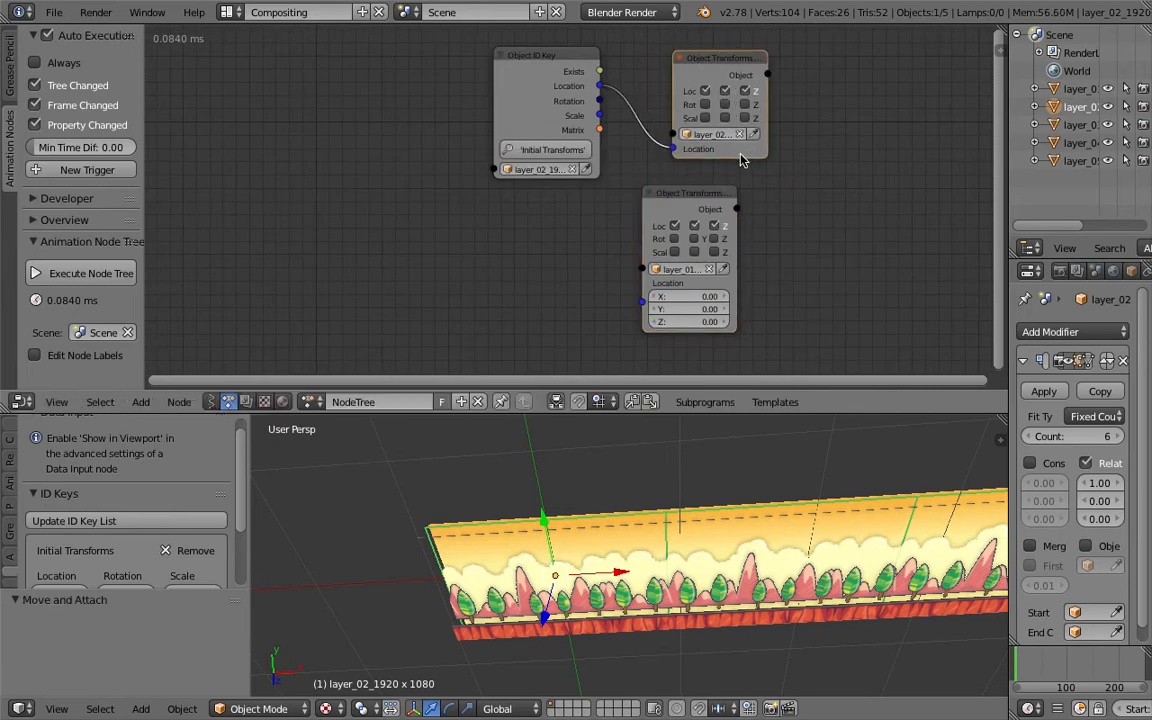
drag(712, 192, 741, 193)
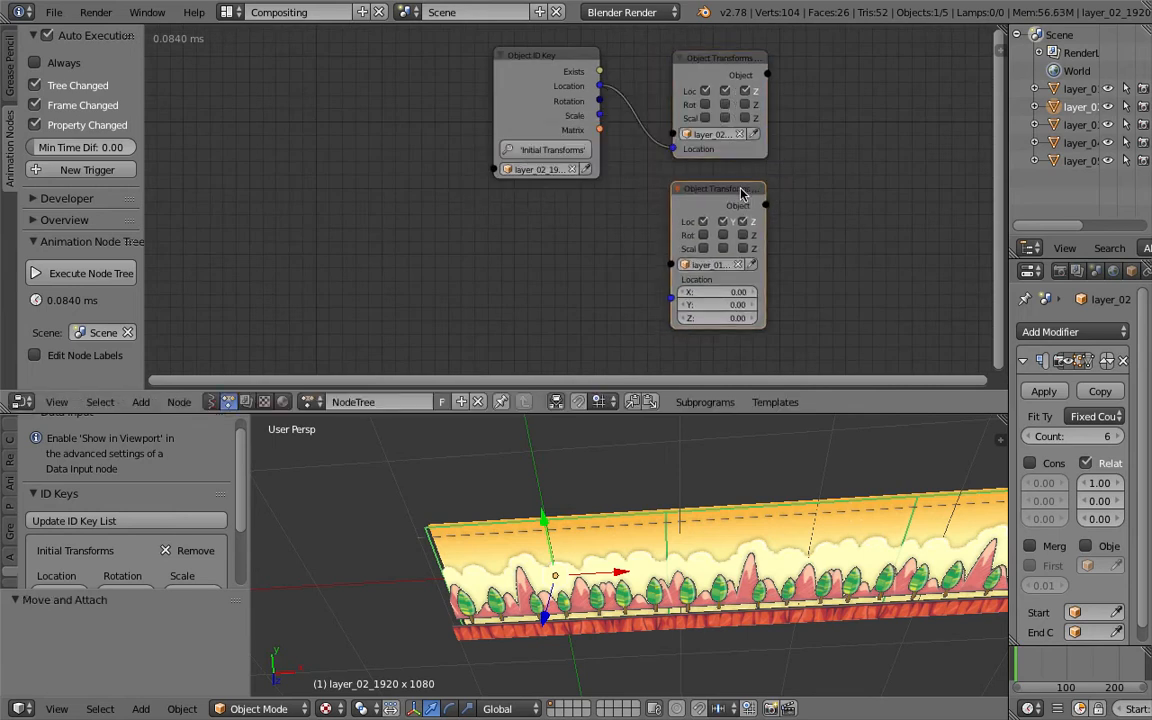
click(54, 14)
click(100, 162)
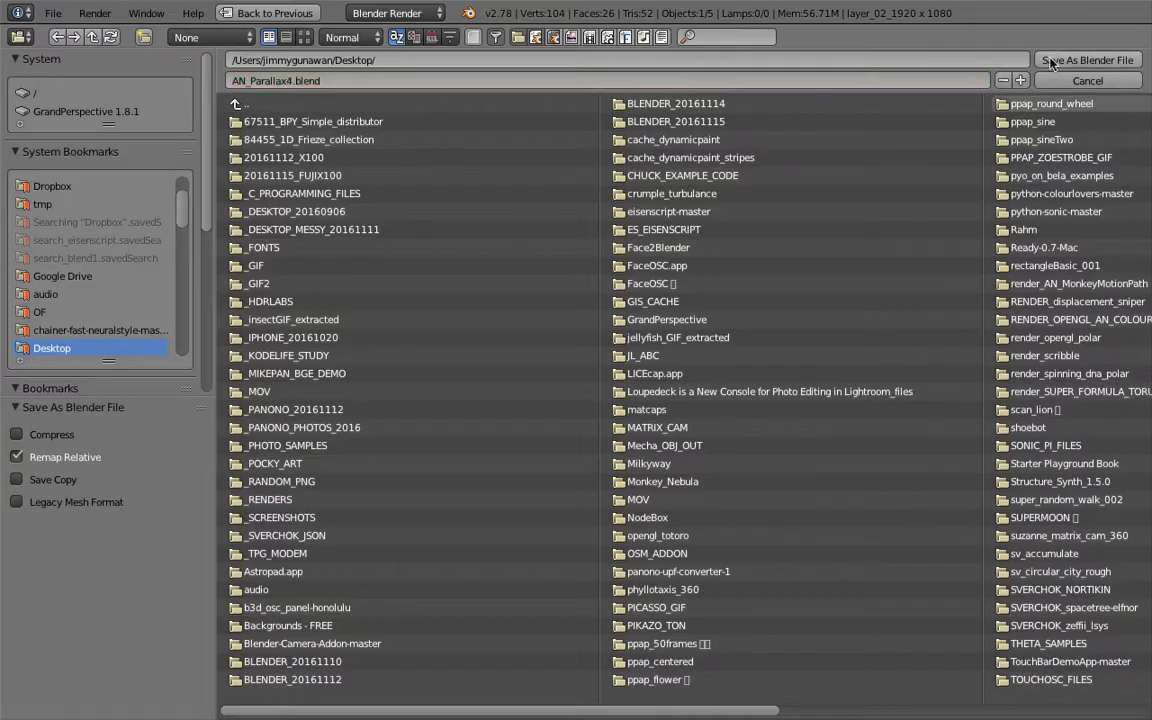
click(1050, 64)
- Select the layer_04 plane, apply its location, and save the file
middle_drag(623, 503, 608, 513)
right_click(572, 544)
right_click(573, 545)
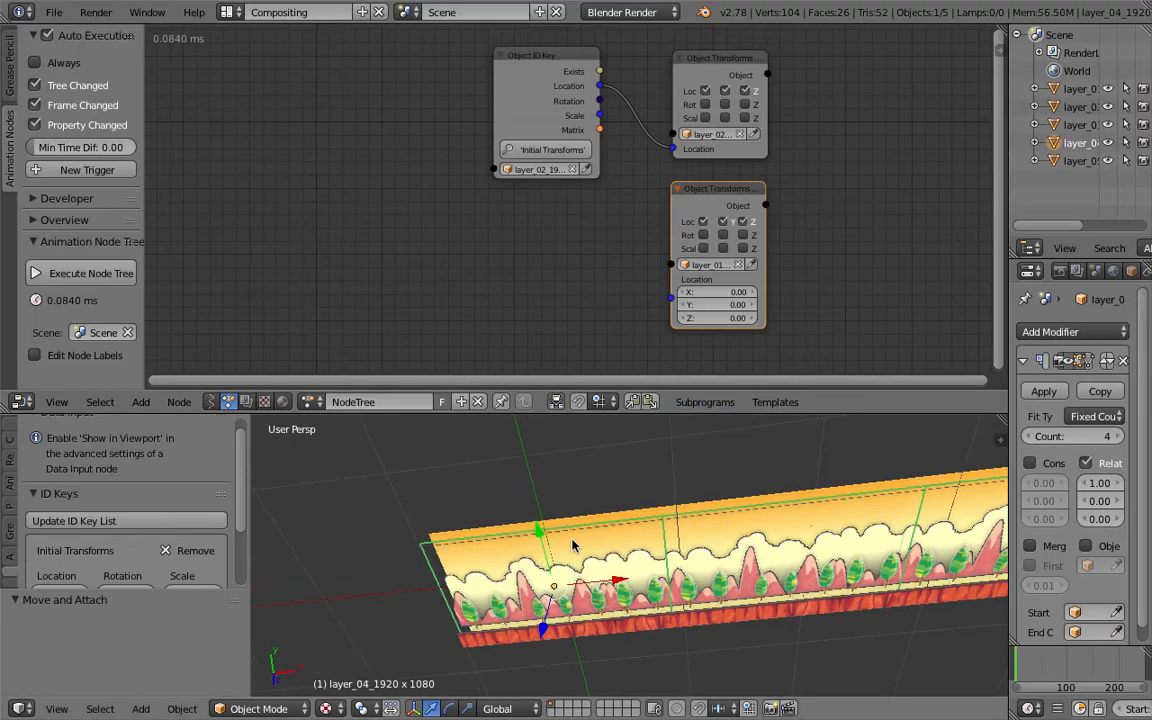
key(ctrl+a)
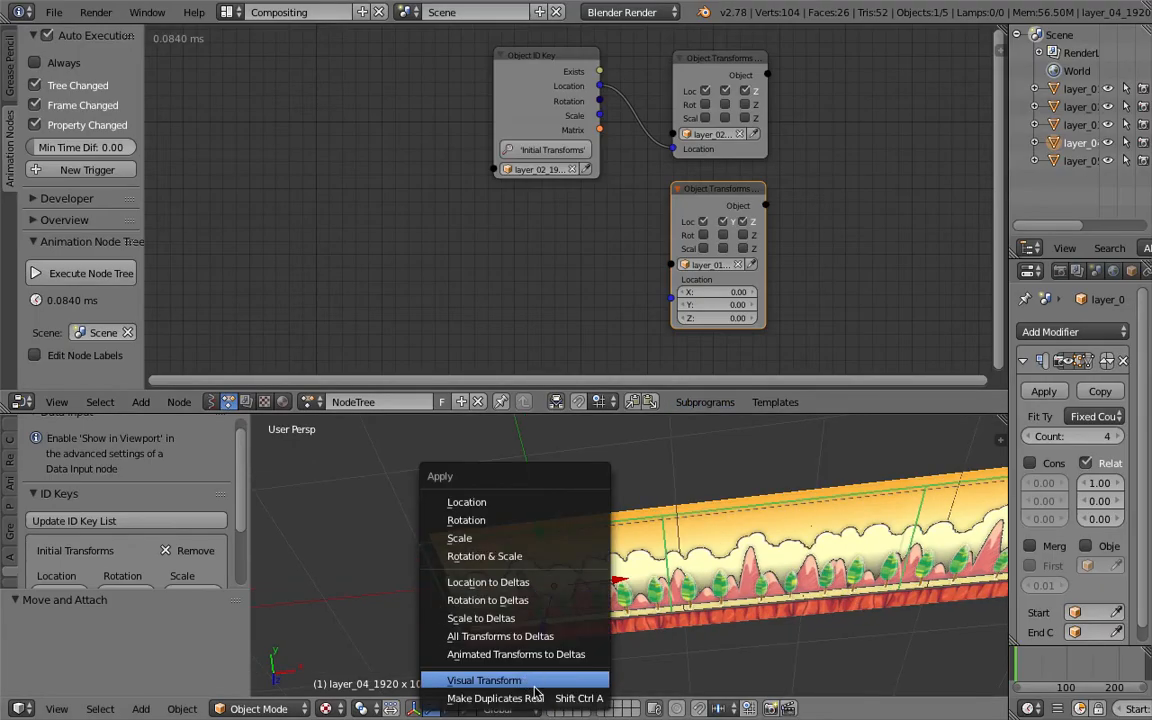
click(507, 502)
key(ctrl+s)
click(488, 406)
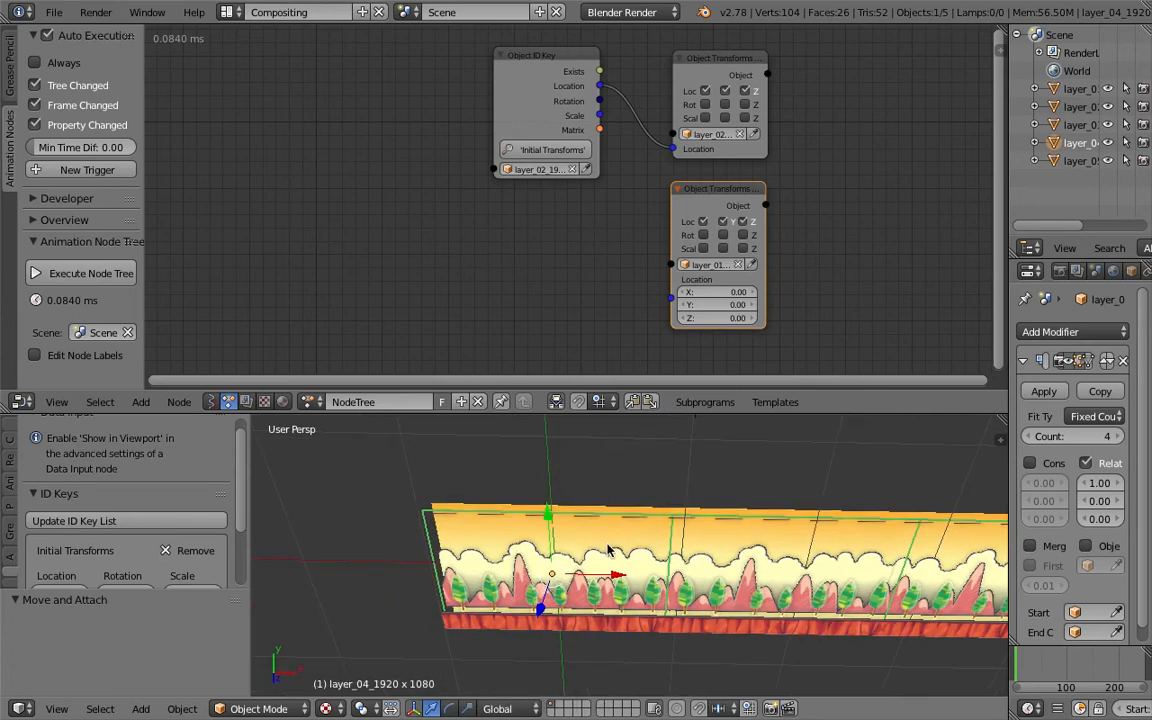
- Duplicate the ID Key and Output node pair and assign layer_03 to both copies
drag(768, 387, 770, 483)
scroll(692, 325, up, 1)
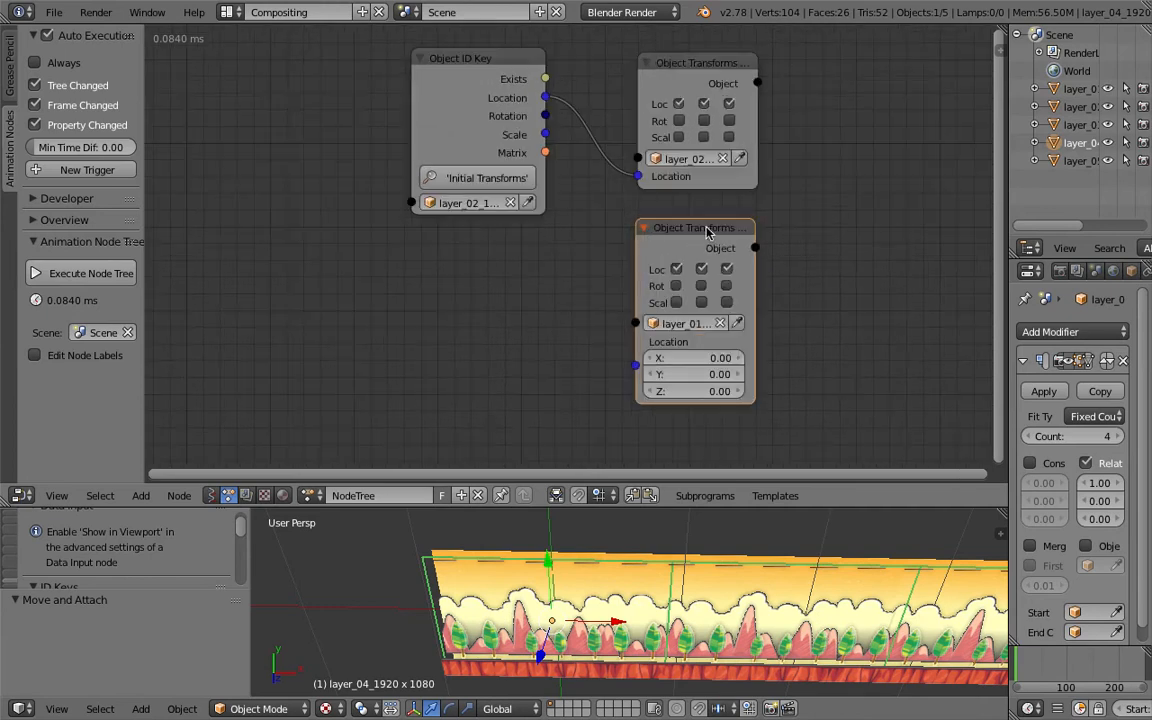
drag(712, 230, 716, 226)
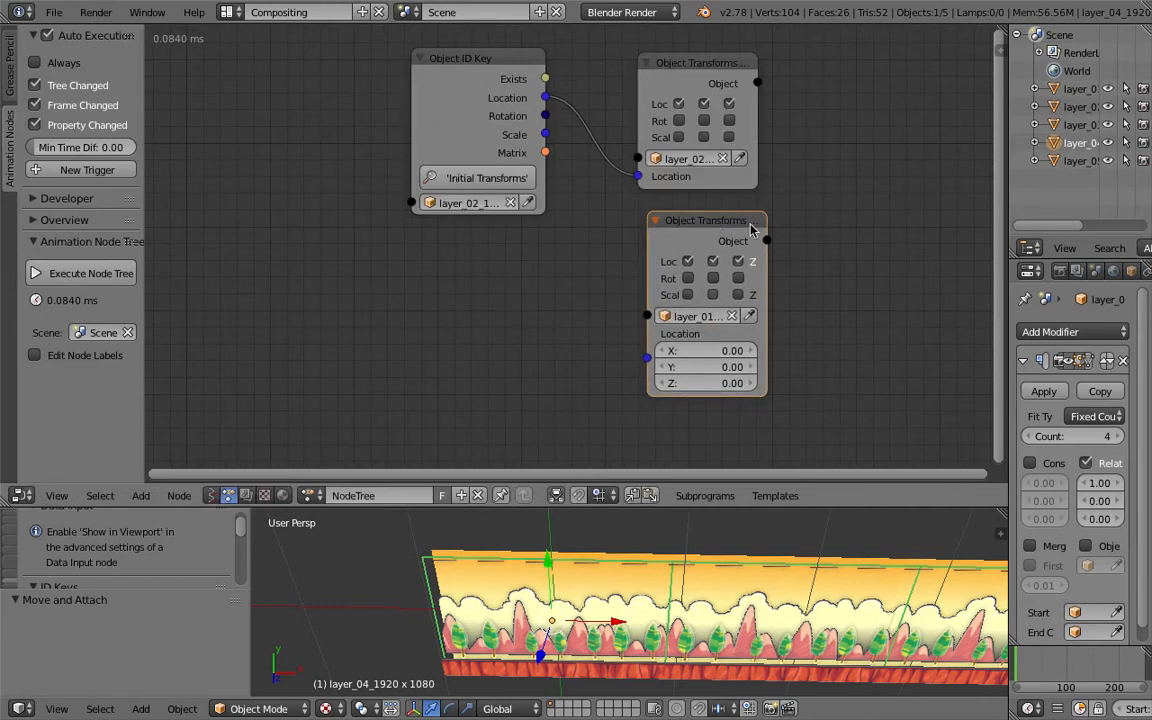
middle_drag(606, 245, 599, 345)
middle_drag(541, 145, 536, 213)
click(681, 231)
shift+click(468, 230)
key(shift+d)
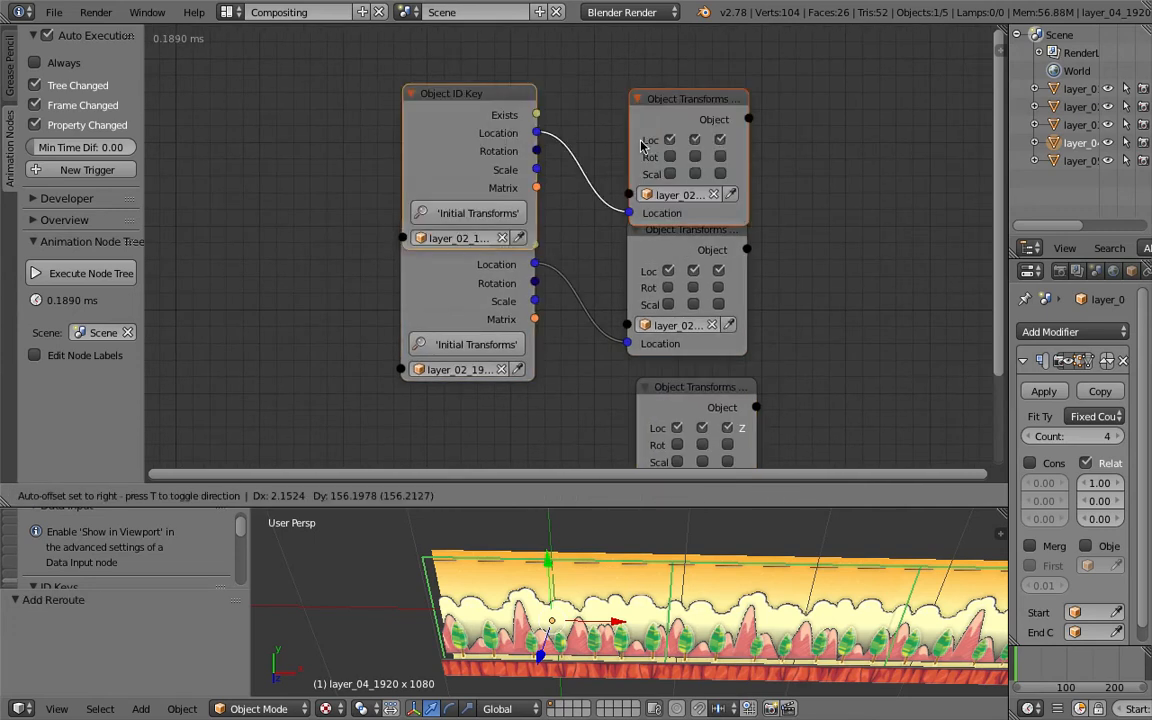
click(640, 118)
middle_drag(667, 152, 668, 214)
click(667, 166)
click(700, 221)
click(458, 258)
click(478, 315)
- Duplicate the layer_03 node pair and assign layer_04 to both new nodes
middle_drag(555, 215, 557, 273)
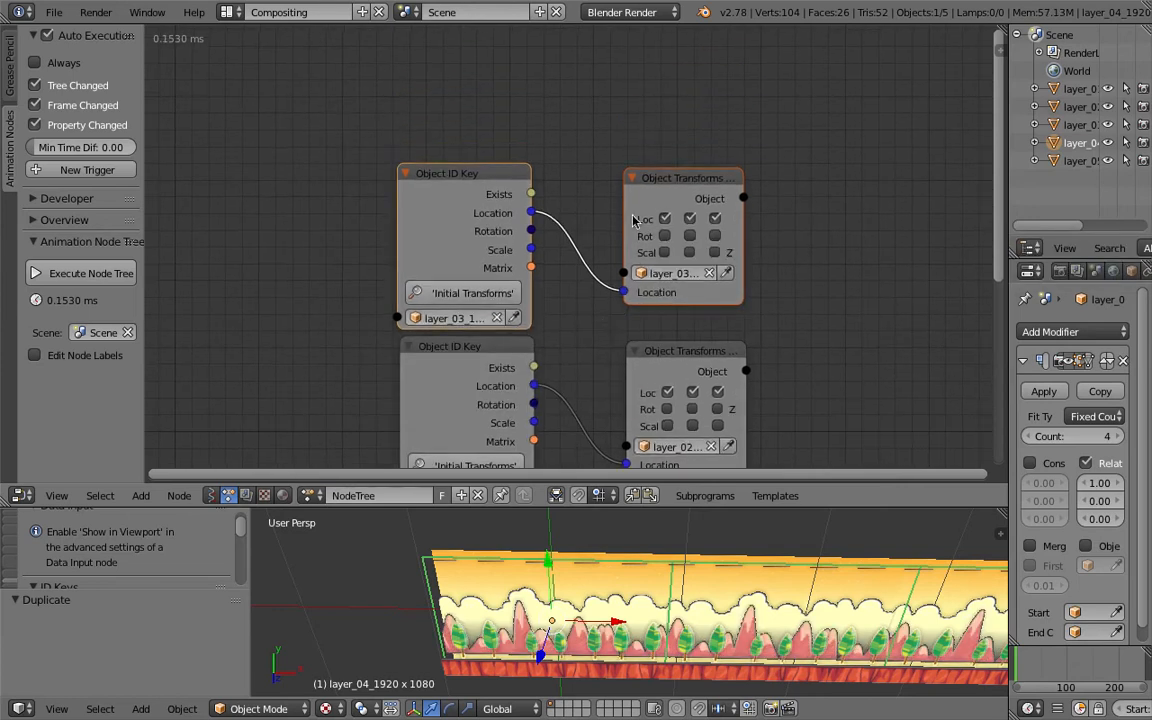
middle_drag(580, 202, 544, 355)
key(shift+d)
click(543, 118)
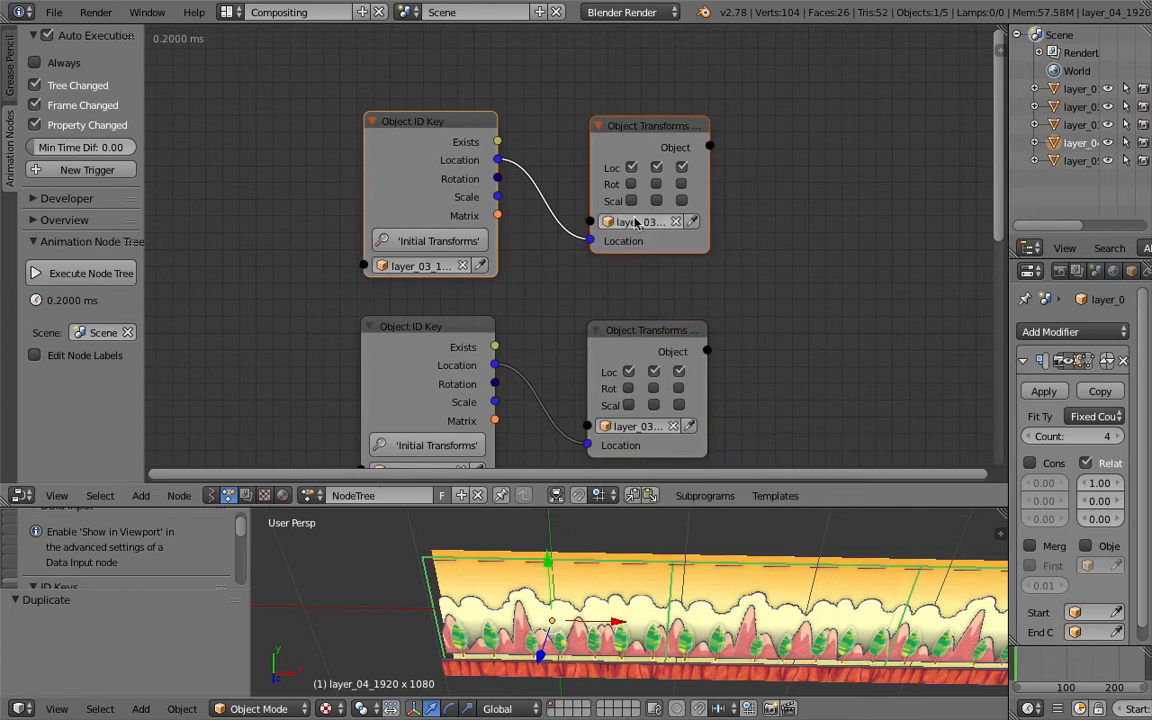
click(635, 222)
click(643, 295)
click(418, 265)
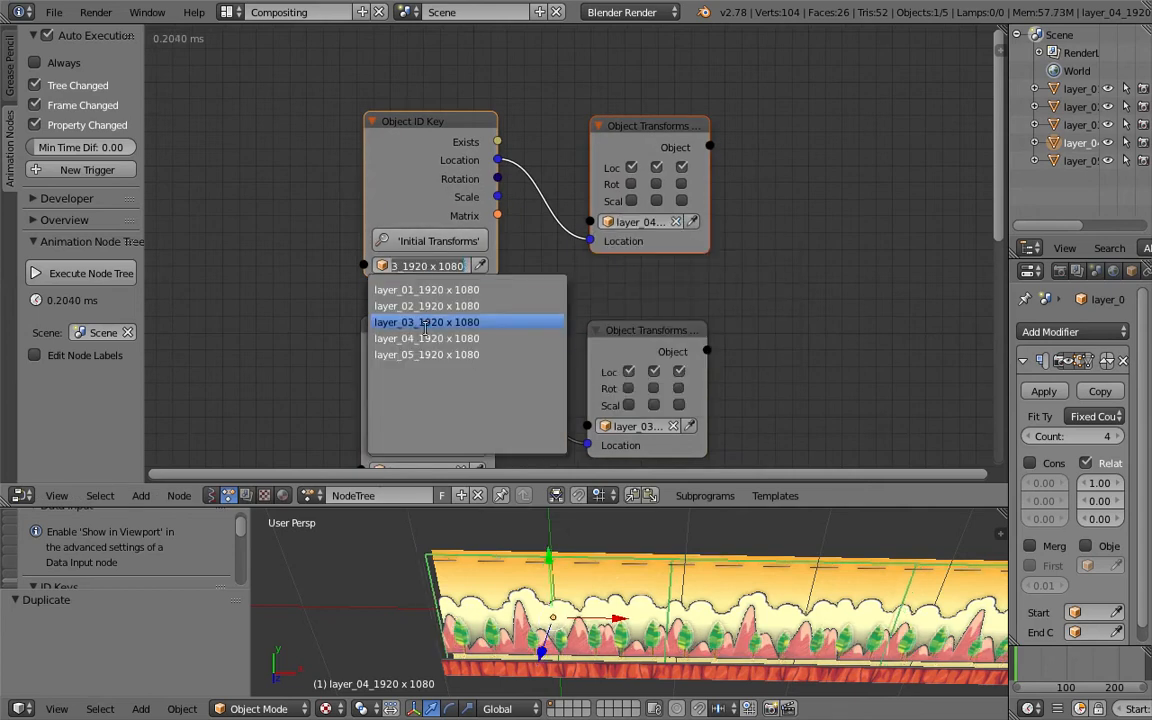
click(425, 350)
- Duplicate the node pair again and assign layer_05 to both new nodes
key(shift+d)
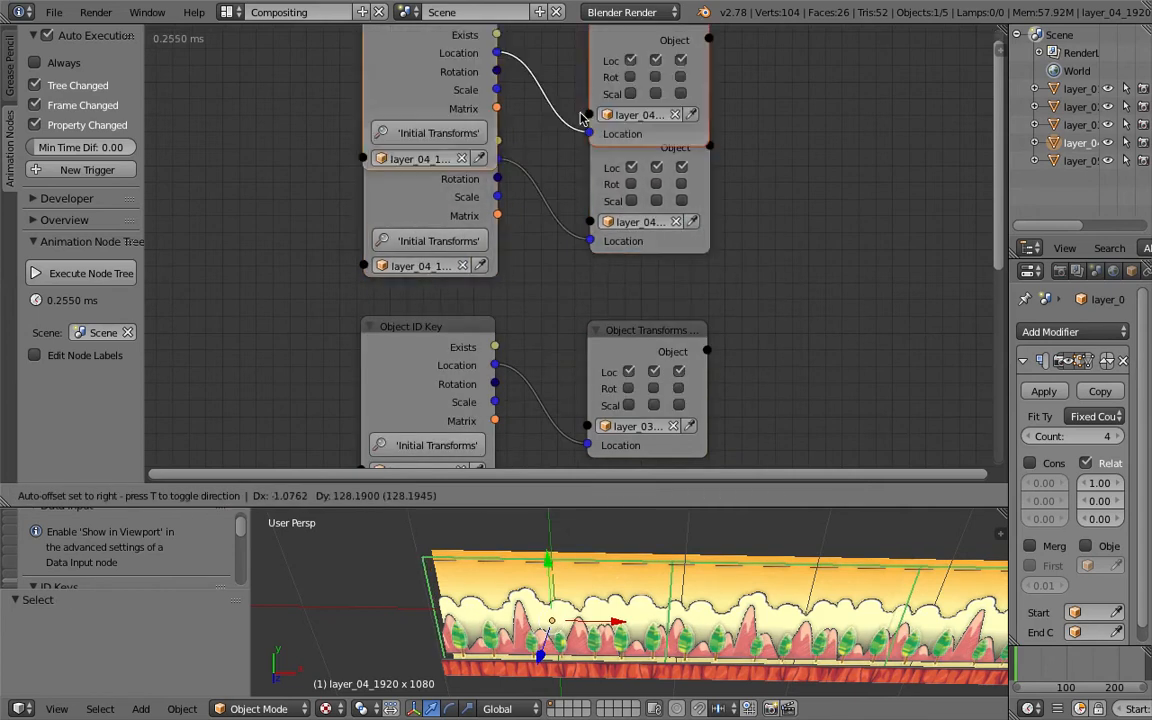
click(587, 80)
middle_drag(587, 80, 577, 220)
click(630, 188)
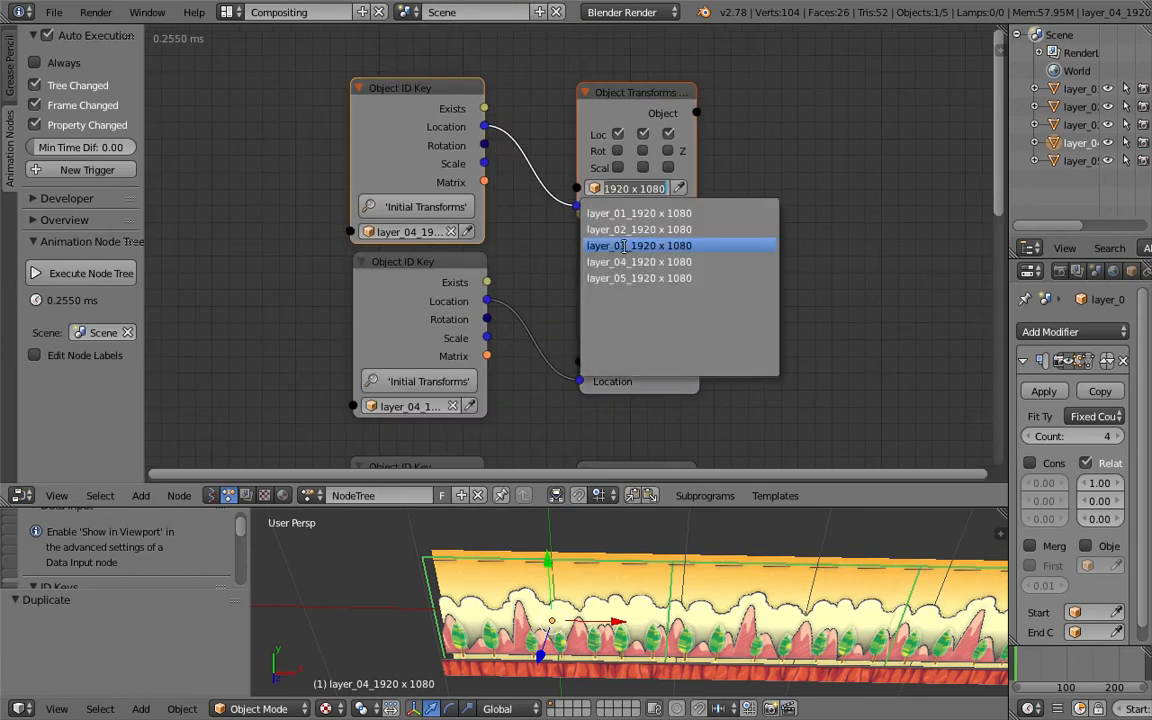
click(620, 267)
click(437, 231)
click(418, 321)
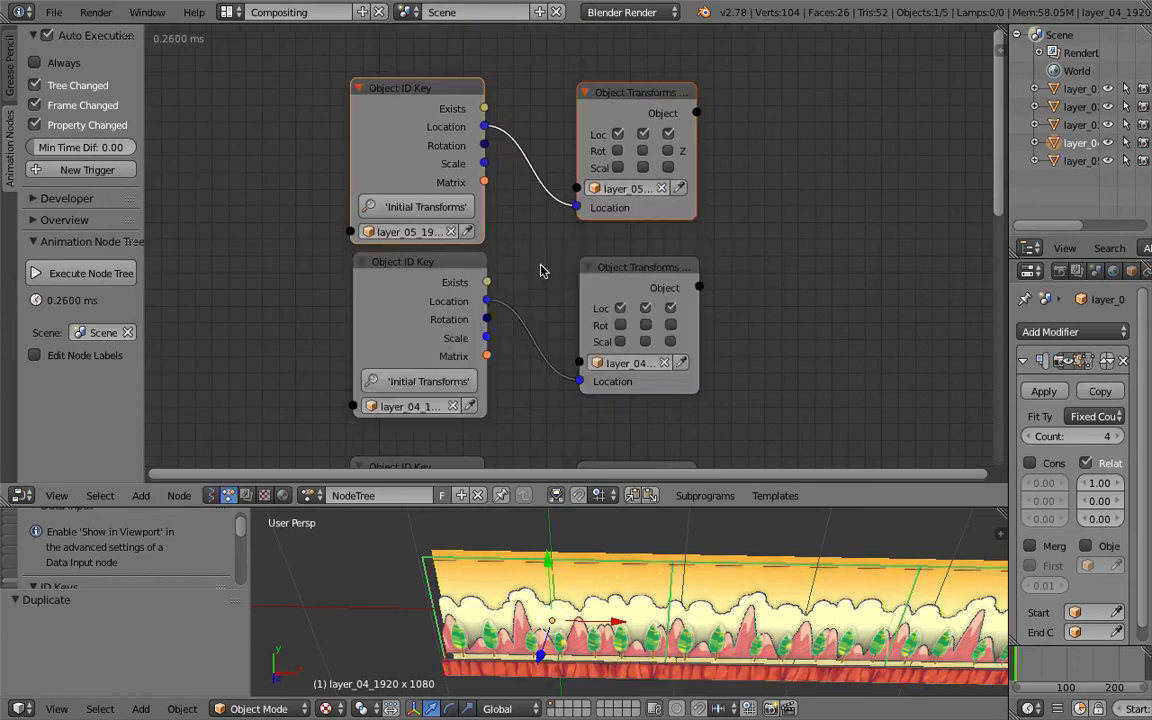
- Save the file while reviewing the node chains and the viewport
scroll(555, 275, down, 2)
middle_drag(561, 303, 561, 181)
middle_drag(656, 582, 690, 590)
key(ctrl+s)
click(743, 608)
drag(659, 506, 659, 387)
scroll(612, 431, up, 3)
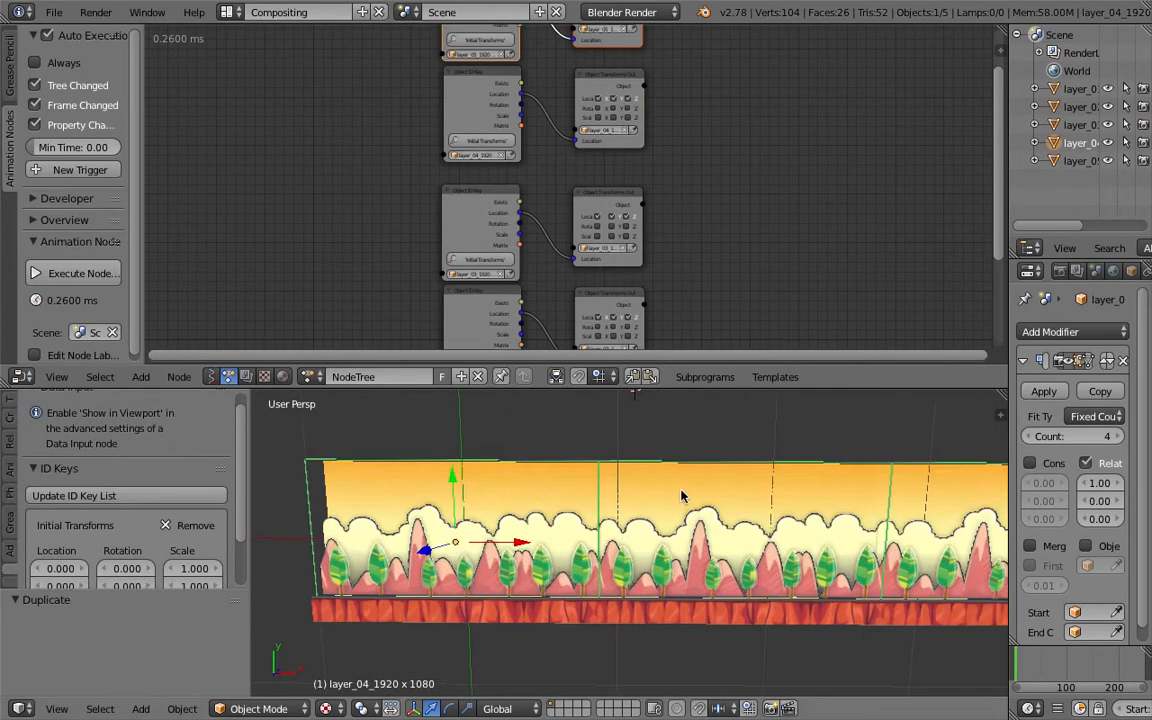
middle_drag(688, 457, 655, 492)
key(ctrl+s)
click(655, 492)
scroll(584, 298, up, 3)
middle_drag(584, 310, 555, 106)
key(ctrl+s)
click(564, 149)
scroll(573, 186, up, 1)
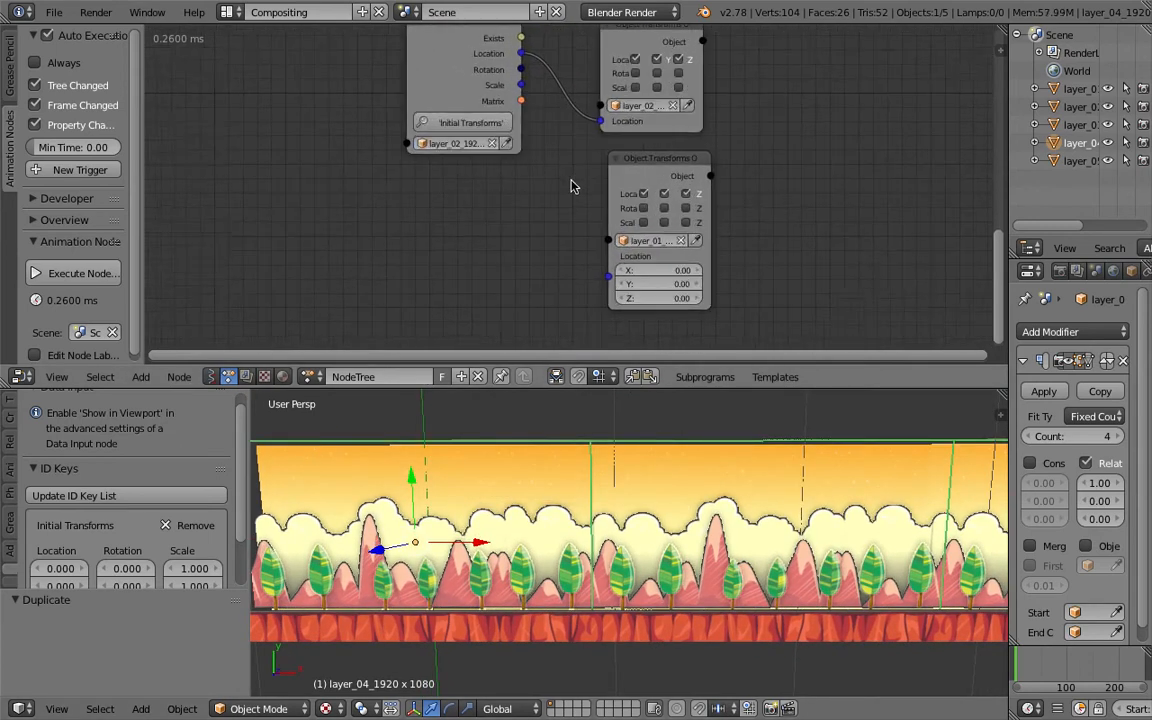
- Drag the layer_01 output node's X location value and reset it to 0
mouse_move(660, 271)
mouse_down()
mouse_move(616, 271)
mouse_move(673, 271)
mouse_up()
click(672, 271)
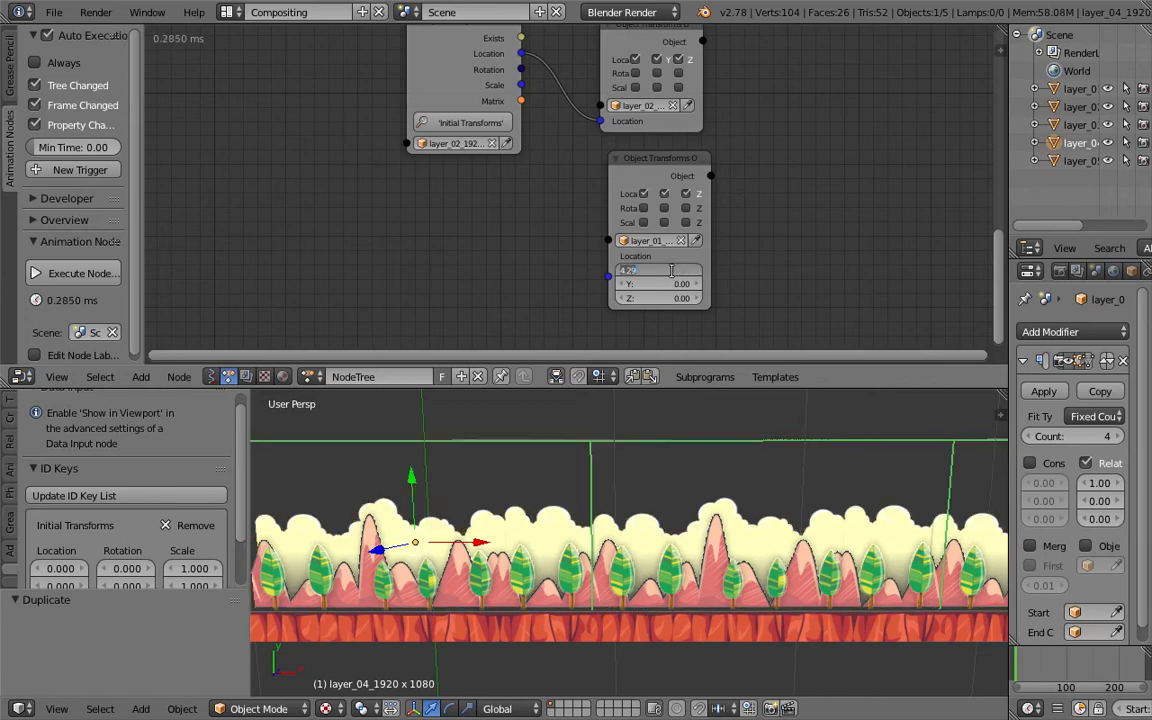
text(0)
key(Return)
- Widen the layer_02 Object Transforms Output node, move the layer_01 node out of the way, and save
drag(592, 152, 590, 201)
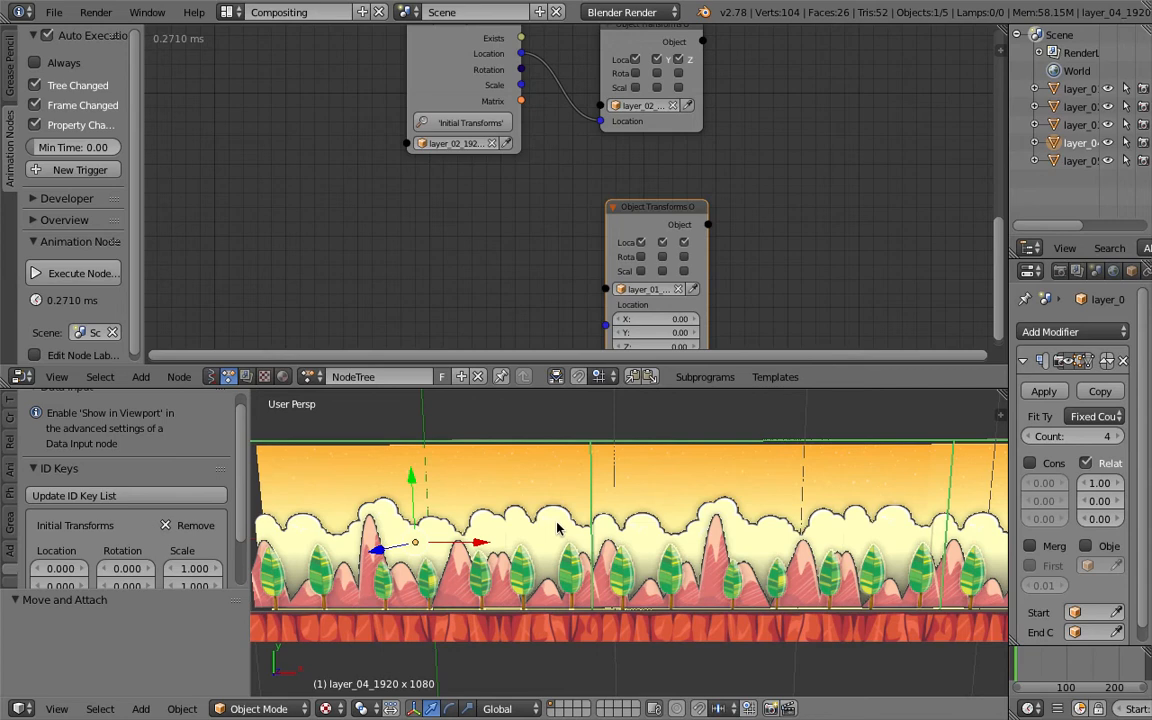
key(ctrl+s)
middle_drag(588, 294, 588, 305)
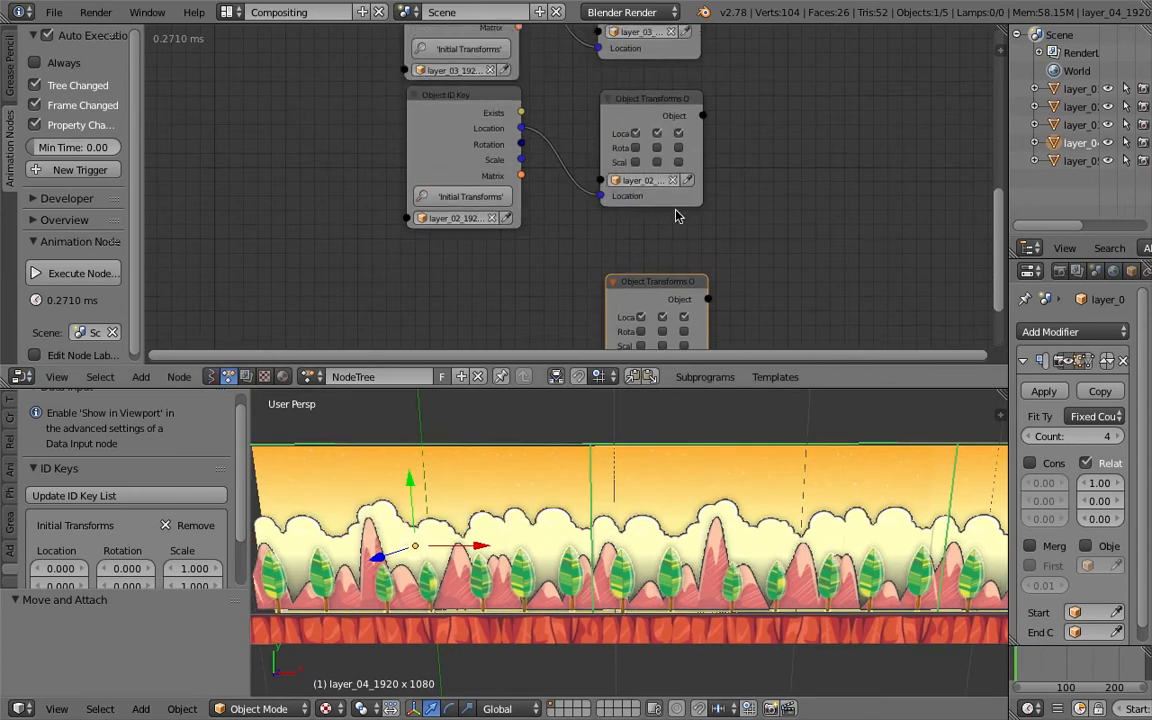
drag(694, 202, 769, 200)
drag(688, 281, 740, 352)
key(ctrl+s)
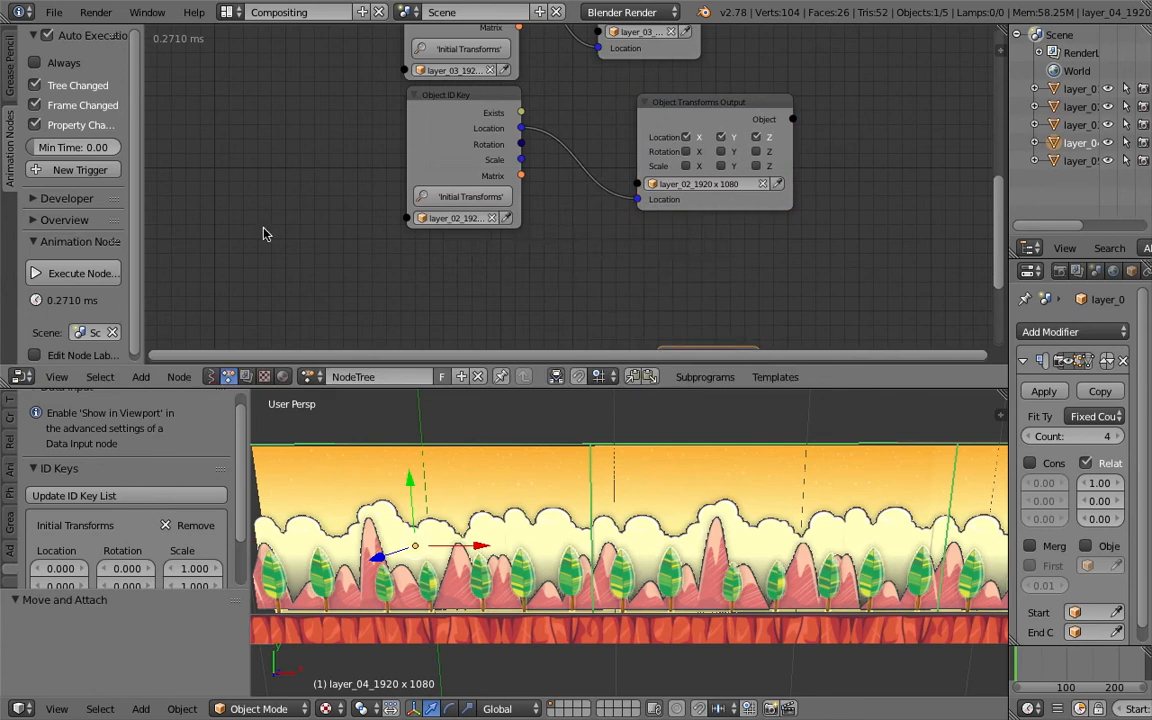
- Add a Time Info node providing the frame number and save the file
click(484, 263)
key(shift+a)
click(267, 221)
text(frame)
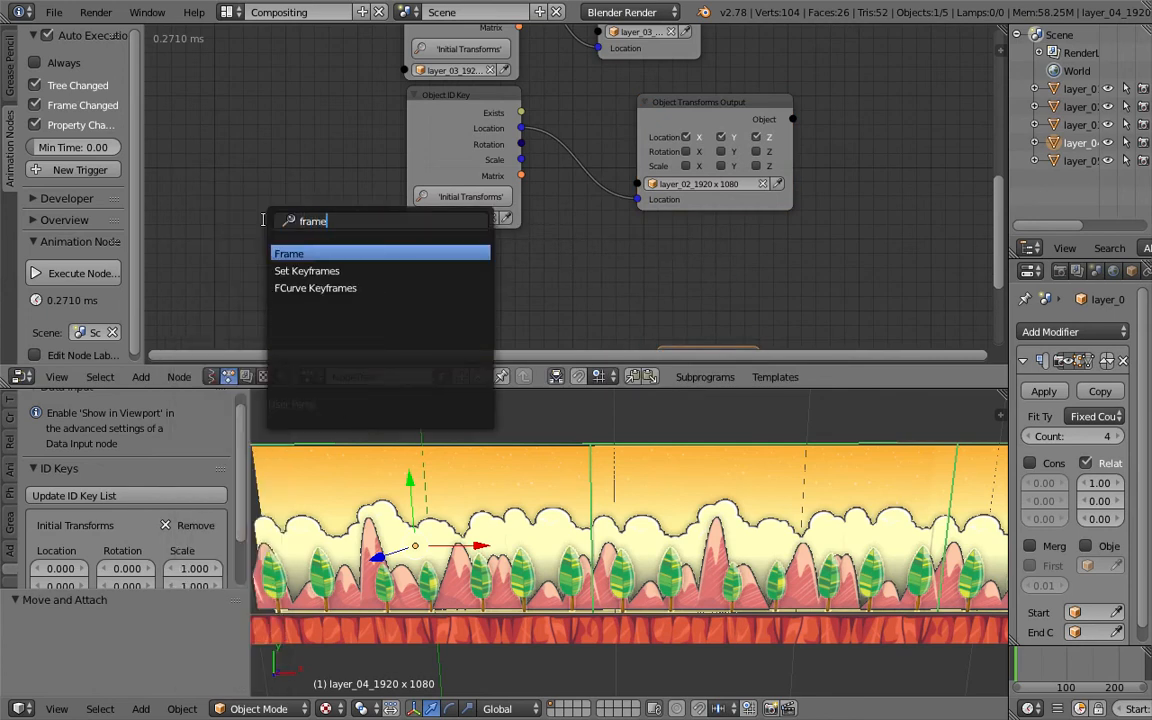
key(Return)
click(244, 230)
key(ctrl+s)
click(244, 230)
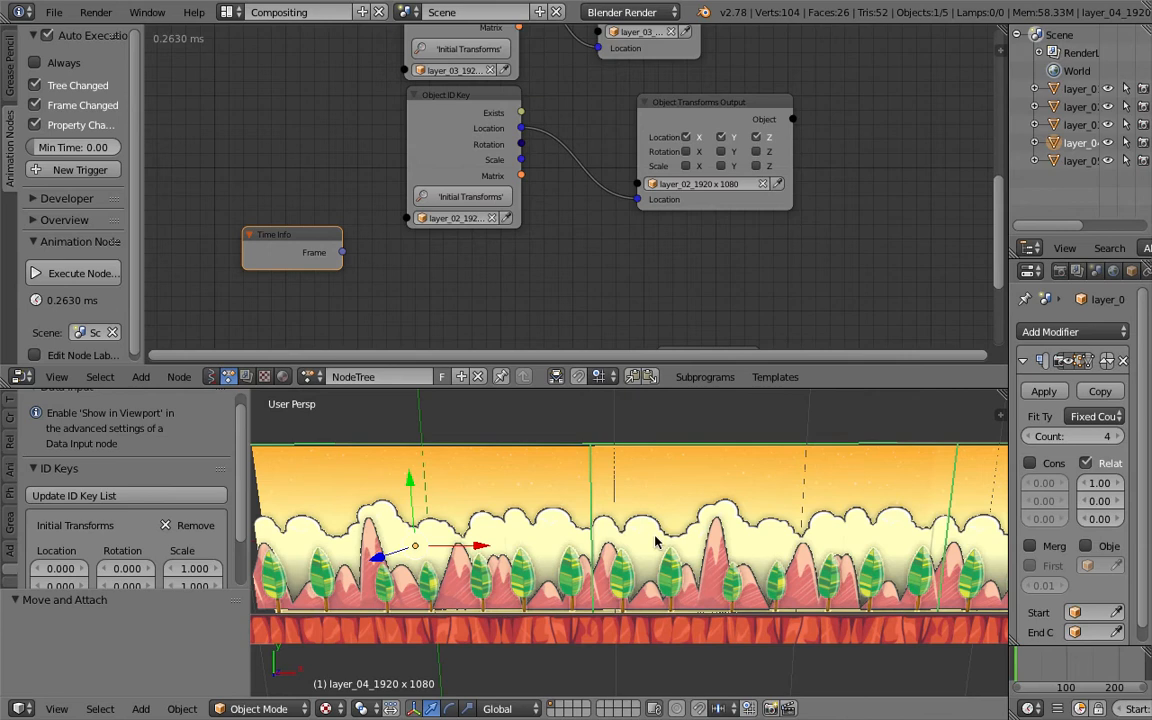
middle_drag(655, 536, 648, 543)
mouse_move(449, 546)
middle_down()
mouse_move(440, 548)
mouse_move(457, 550)
middle_up()
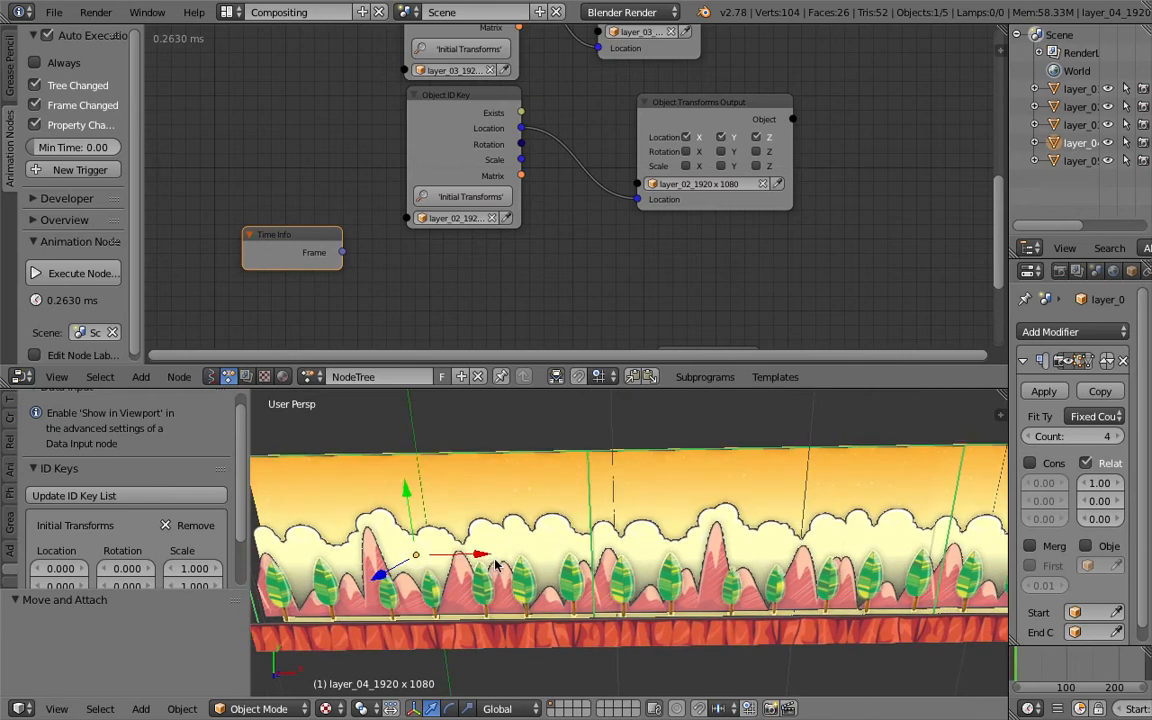
- Insert a Vector Math node set to Add between the layer_02 Object ID Key location and the Object Transforms Output location
middle_drag(544, 295, 568, 284)
drag(756, 187, 788, 183)
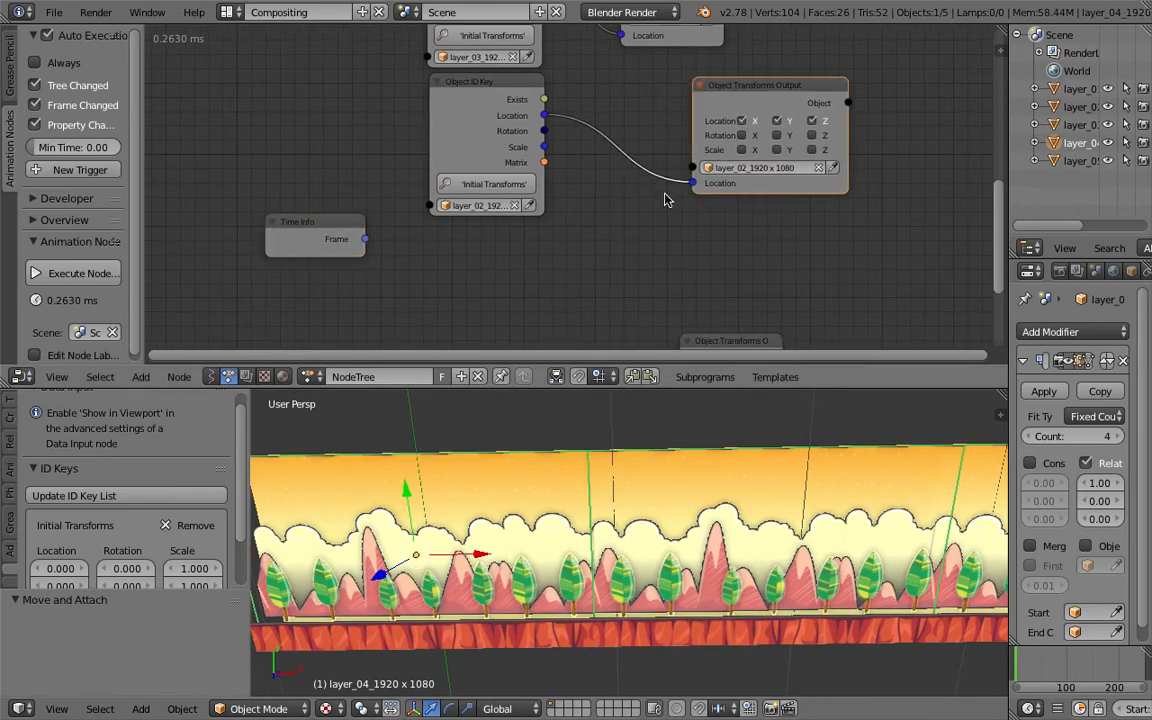
key(shift+a)
click(618, 230)
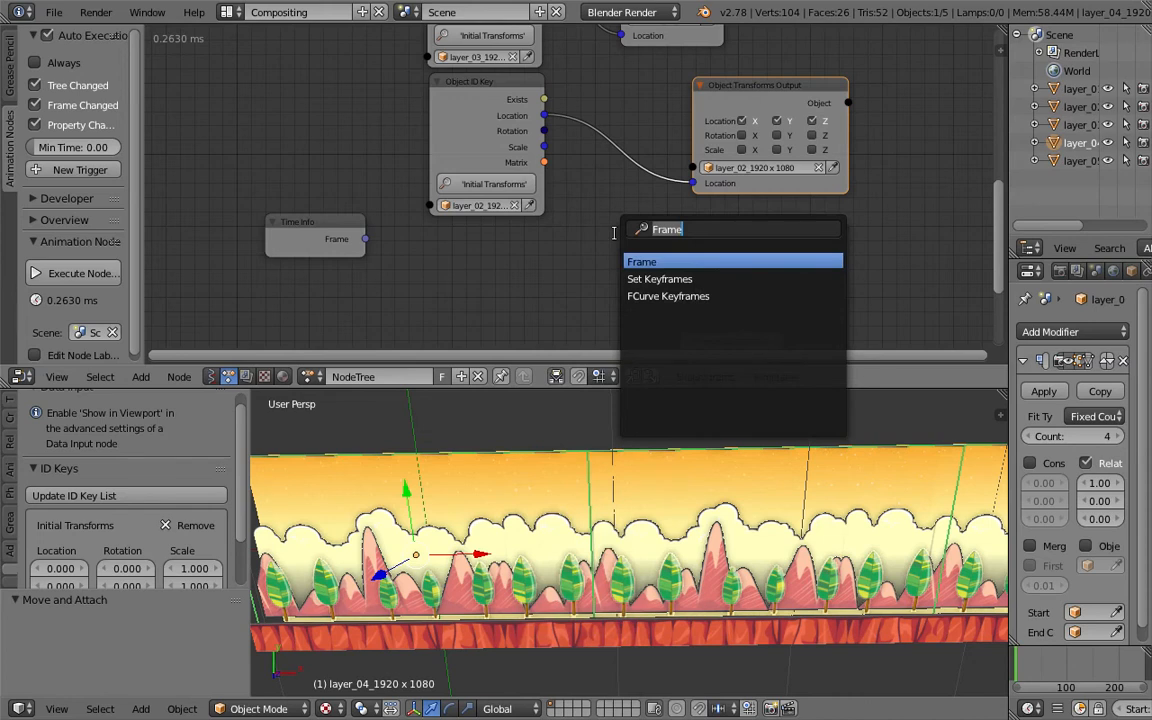
text(vector m)
key(Return)
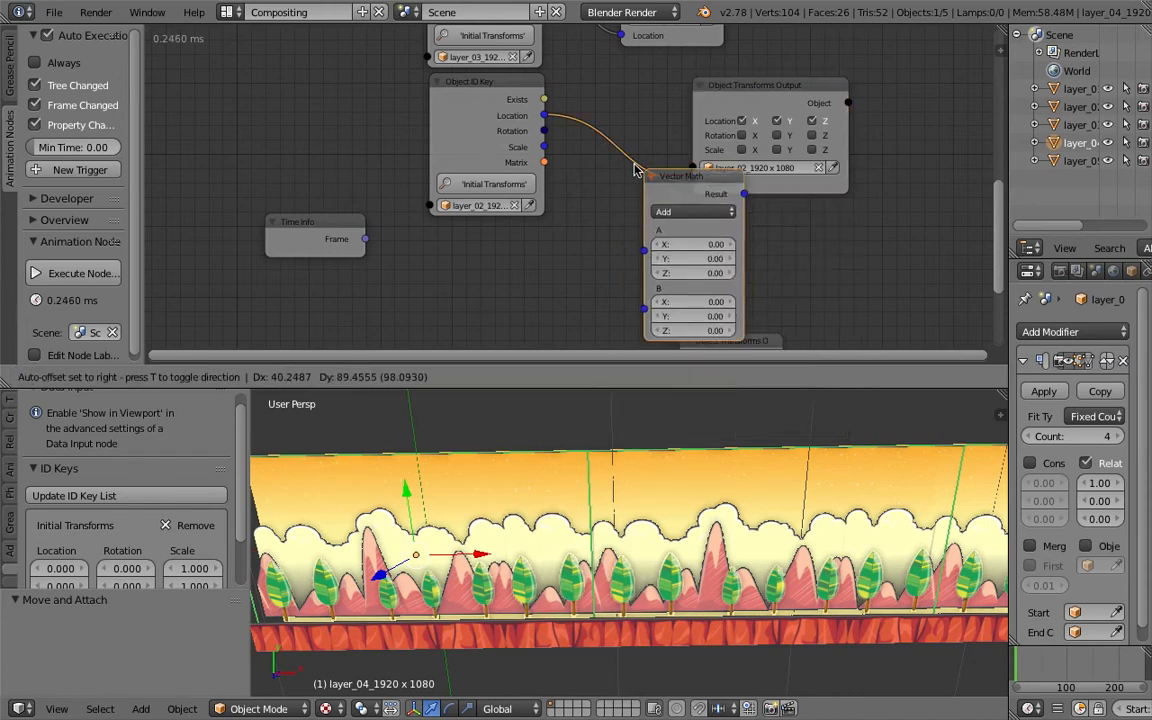
click(591, 132)
- Feed the Time Info frame into a Combine Vector X input and link its vector into the Vector Math B input
drag(365, 238, 610, 238)
drag(489, 194, 507, 237)
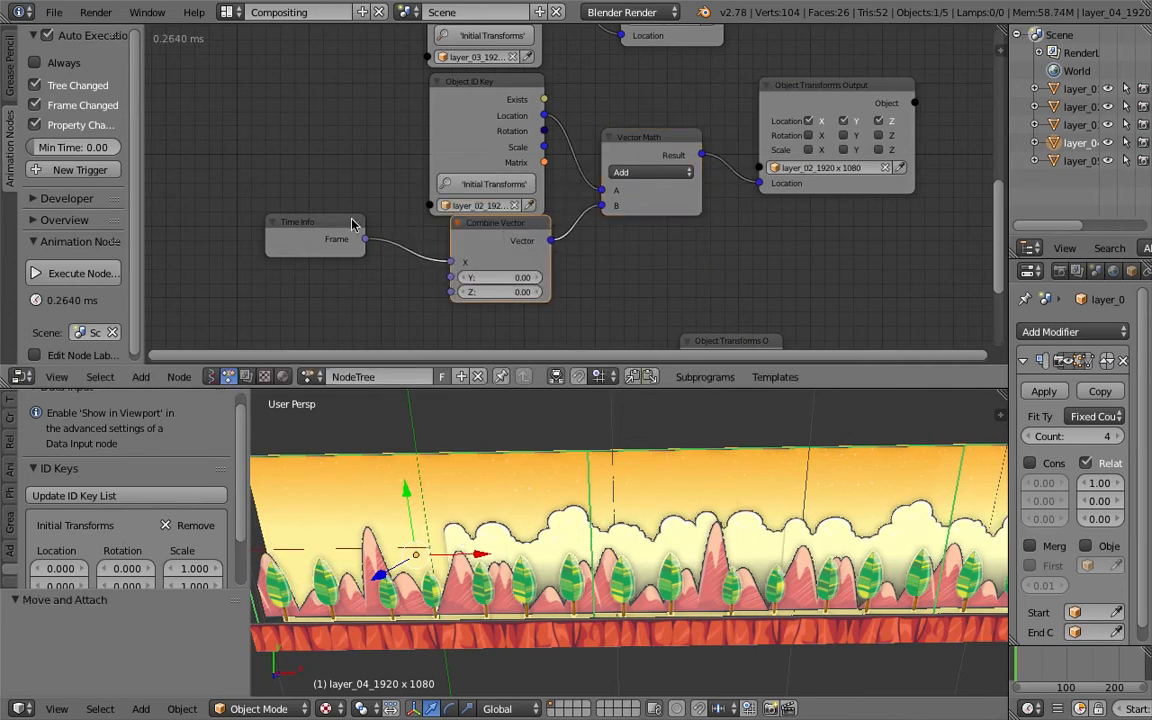
drag(354, 223, 323, 238)
drag(481, 233, 479, 256)
- Play the animation to preview the layer_02 movement, then stop playback and return to the start frame
scroll(1048, 711, down, 9)
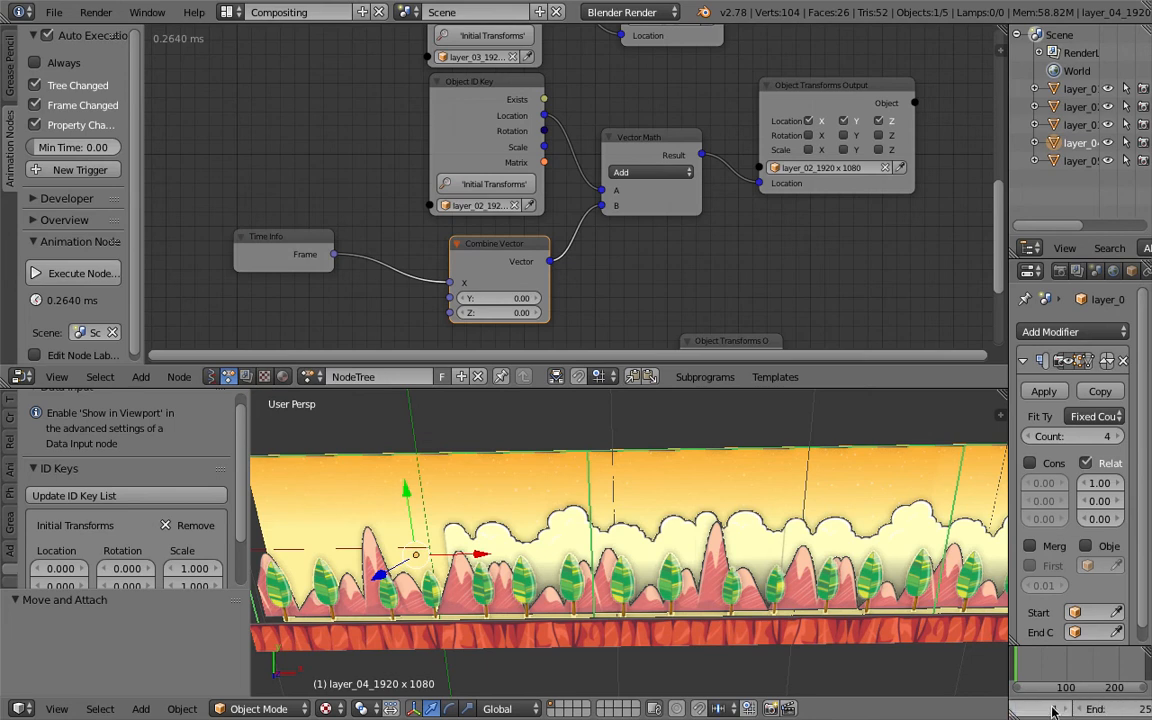
scroll(1034, 711, down, 3)
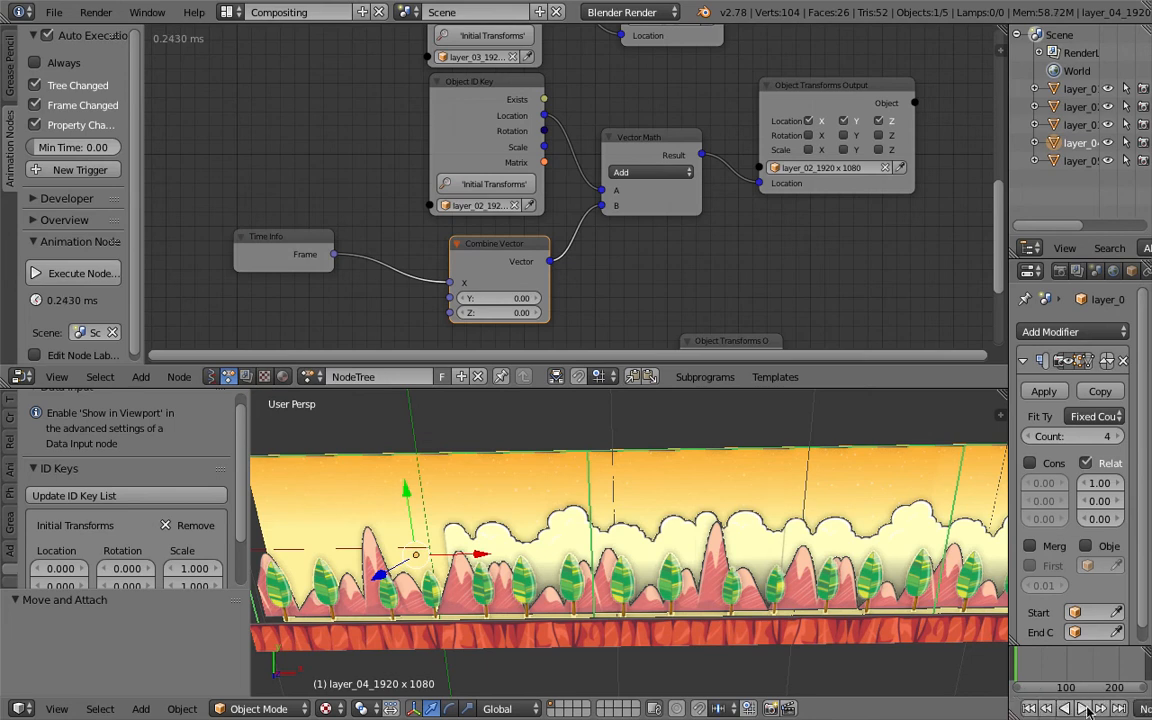
click(1086, 709)
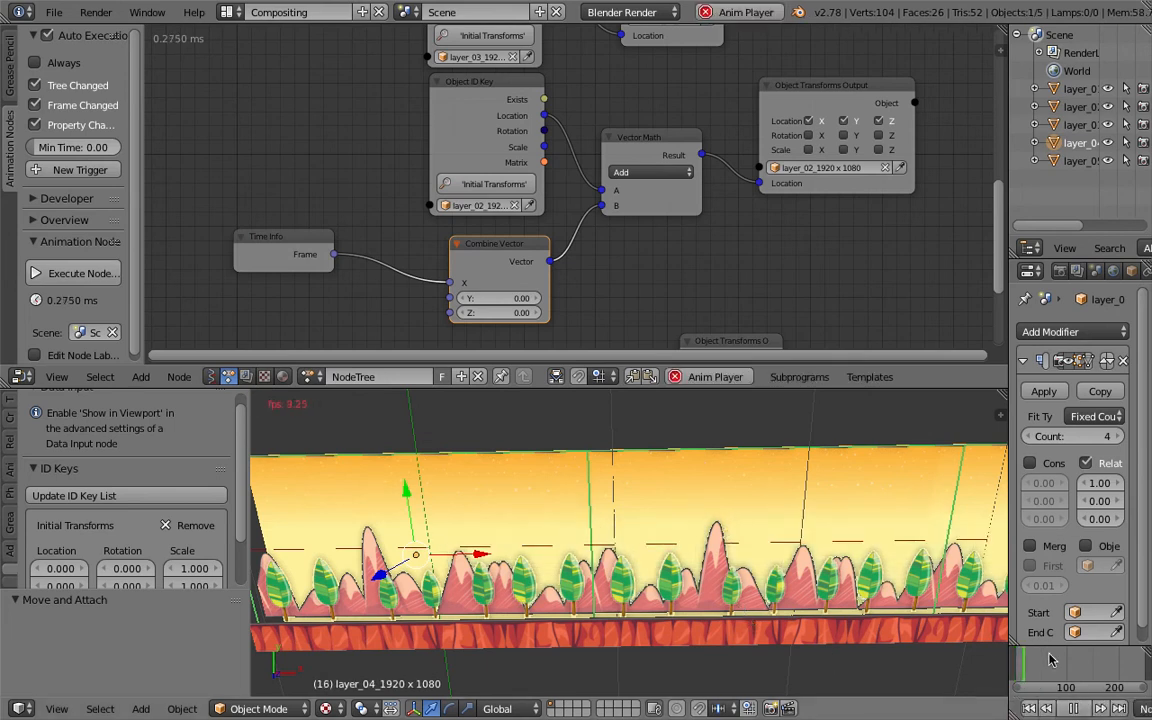
click(1034, 711)
key(alt+a)
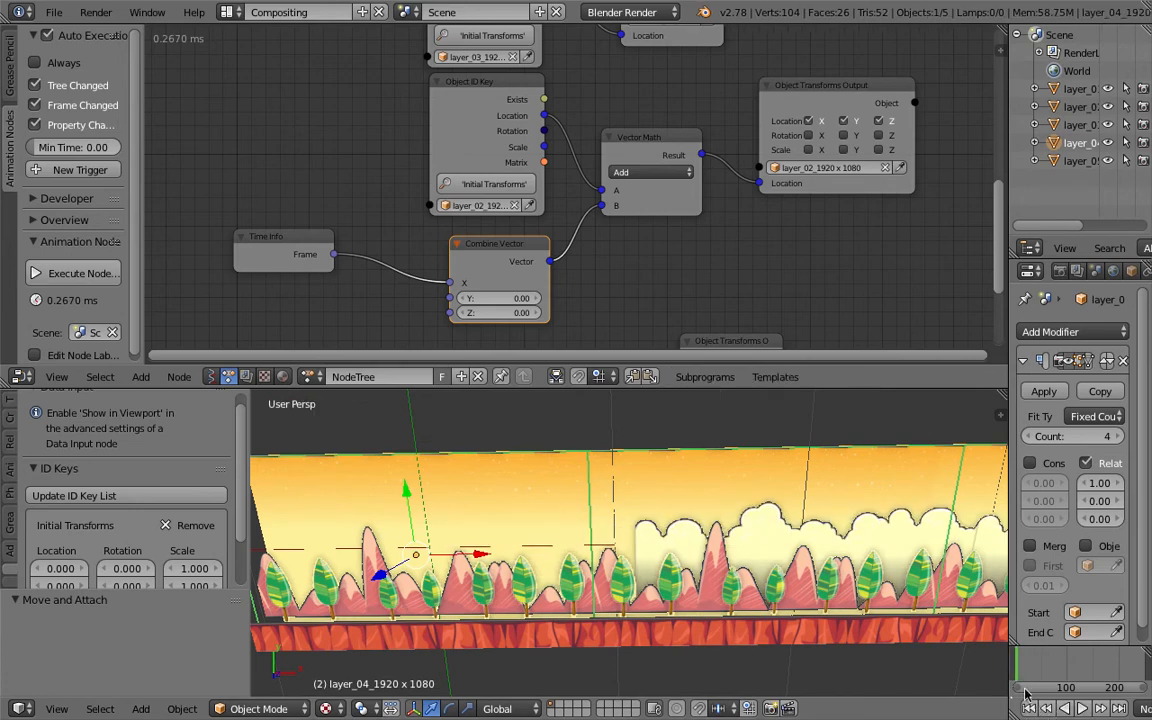
- Rearrange the Time Info and Combine Vector nodes to tidy the layer_02 chain
middle_drag(491, 278, 498, 269)
drag(308, 238, 252, 243)
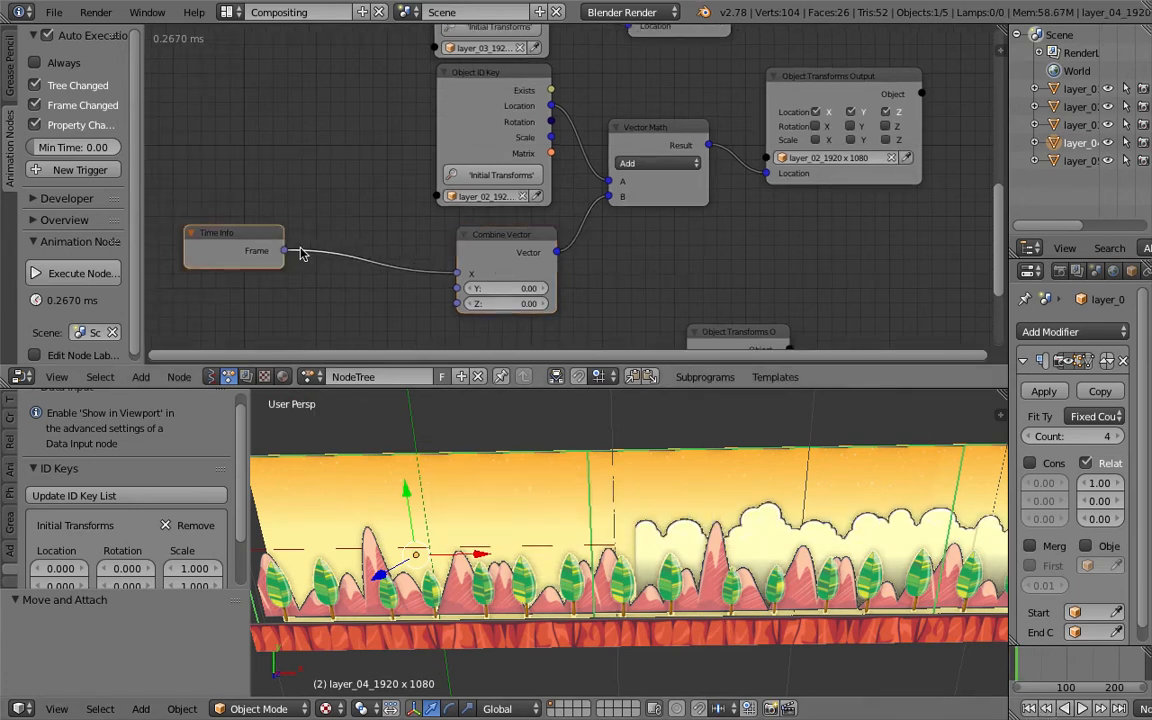
drag(531, 245, 445, 260)
middle_drag(447, 254, 451, 241)
drag(252, 219, 226, 211)
drag(419, 248, 458, 247)
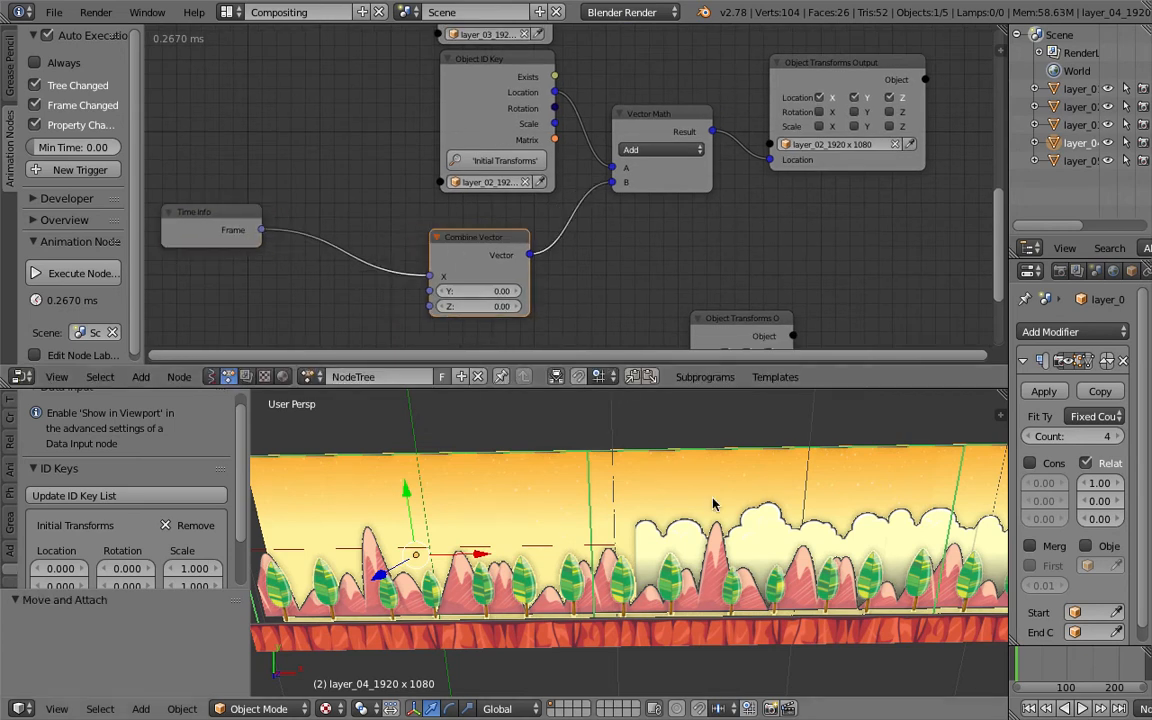
click(645, 117)
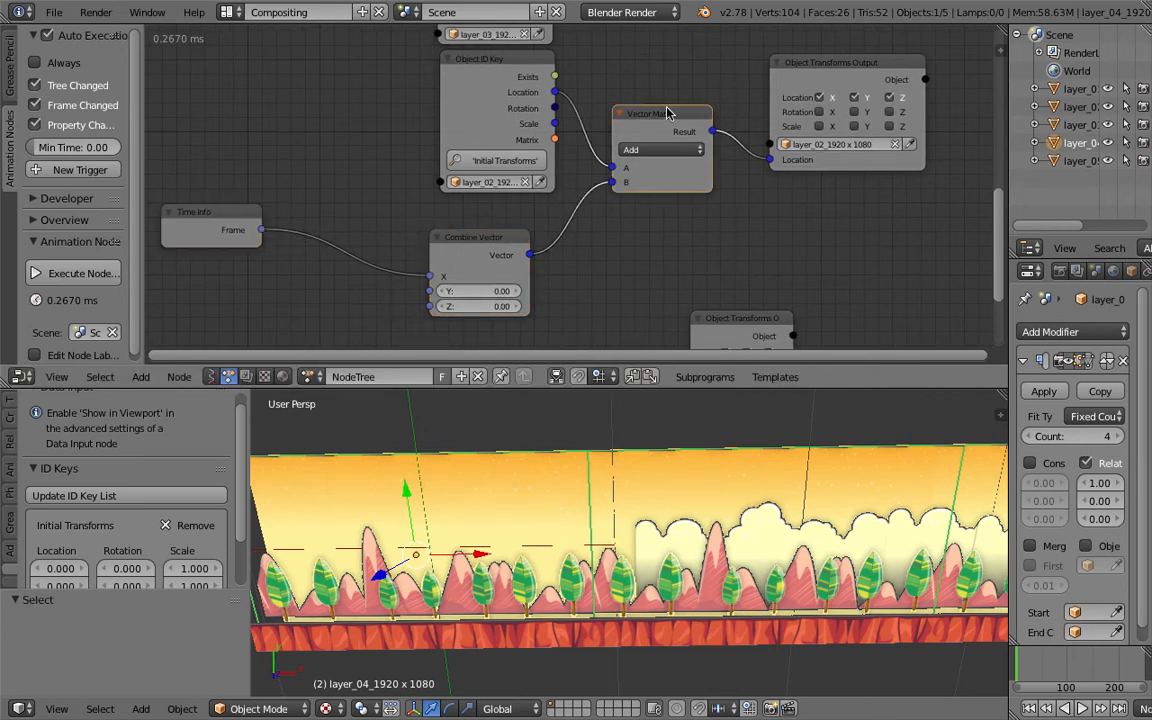
key(shift+d)
click(338, 87)
click(338, 87)
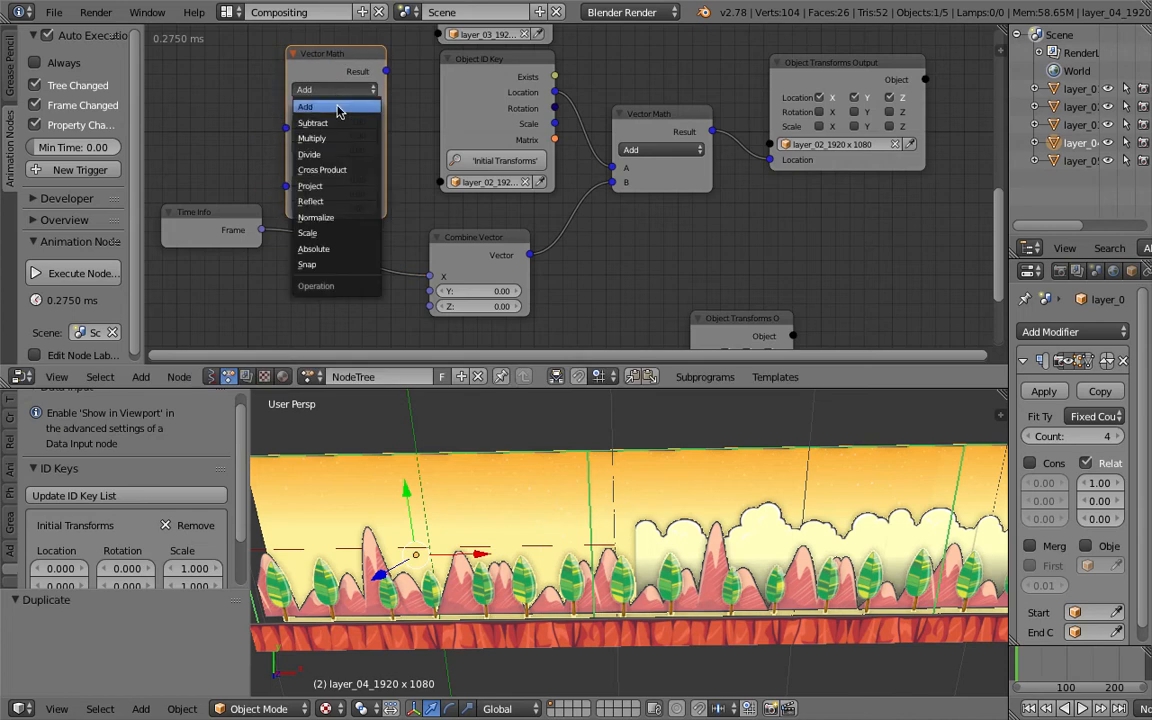
click(342, 134)
drag(338, 80, 335, 210)
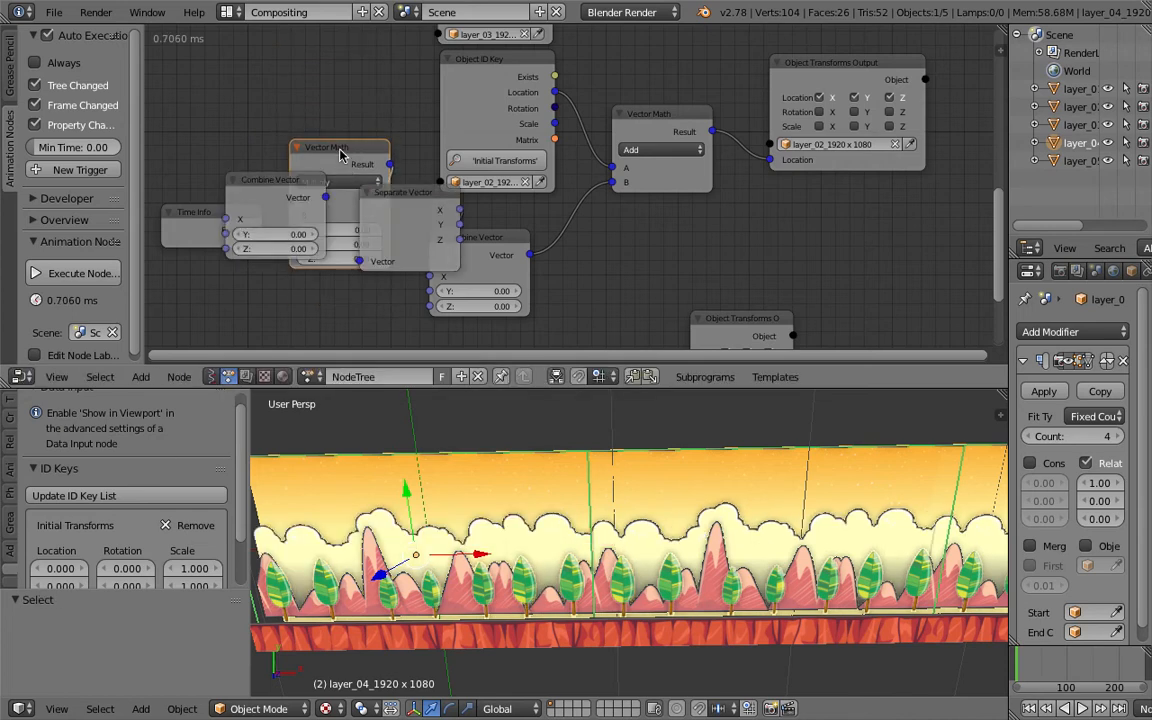
click(295, 187)
key(x)
click(398, 197)
key(x)
drag(368, 147, 368, 162)
middle_drag(305, 197, 358, 181)
drag(316, 213, 442, 193)
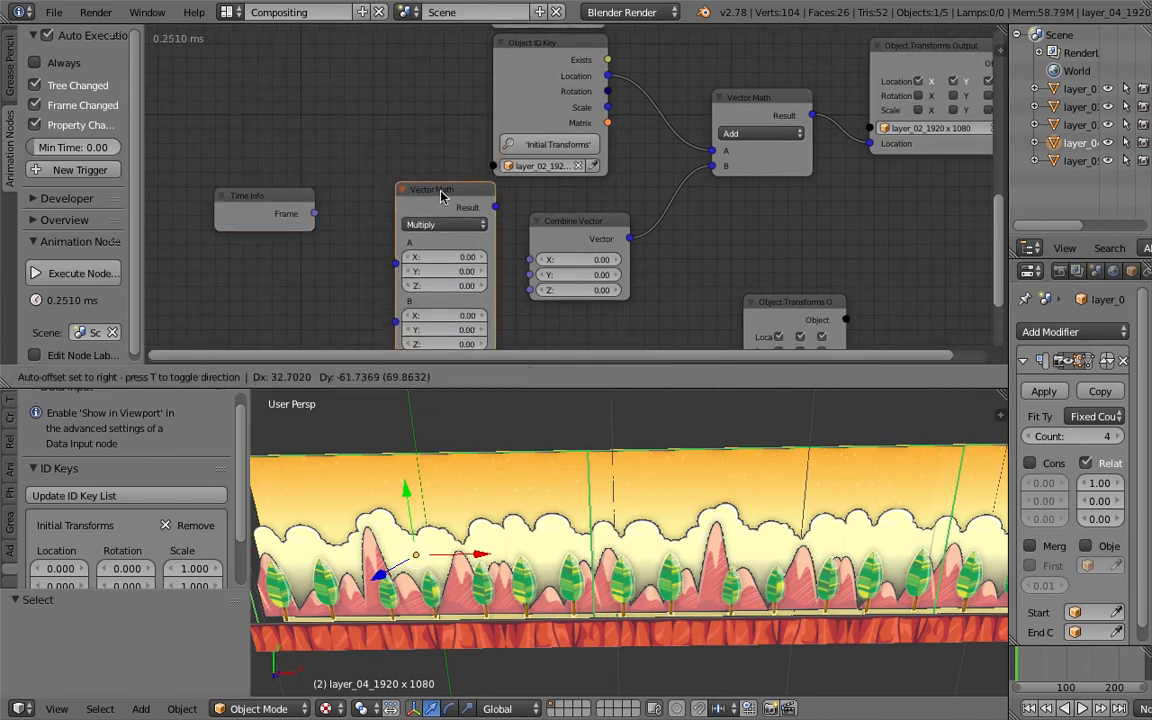
drag(525, 218, 322, 224)
drag(429, 202, 393, 62)
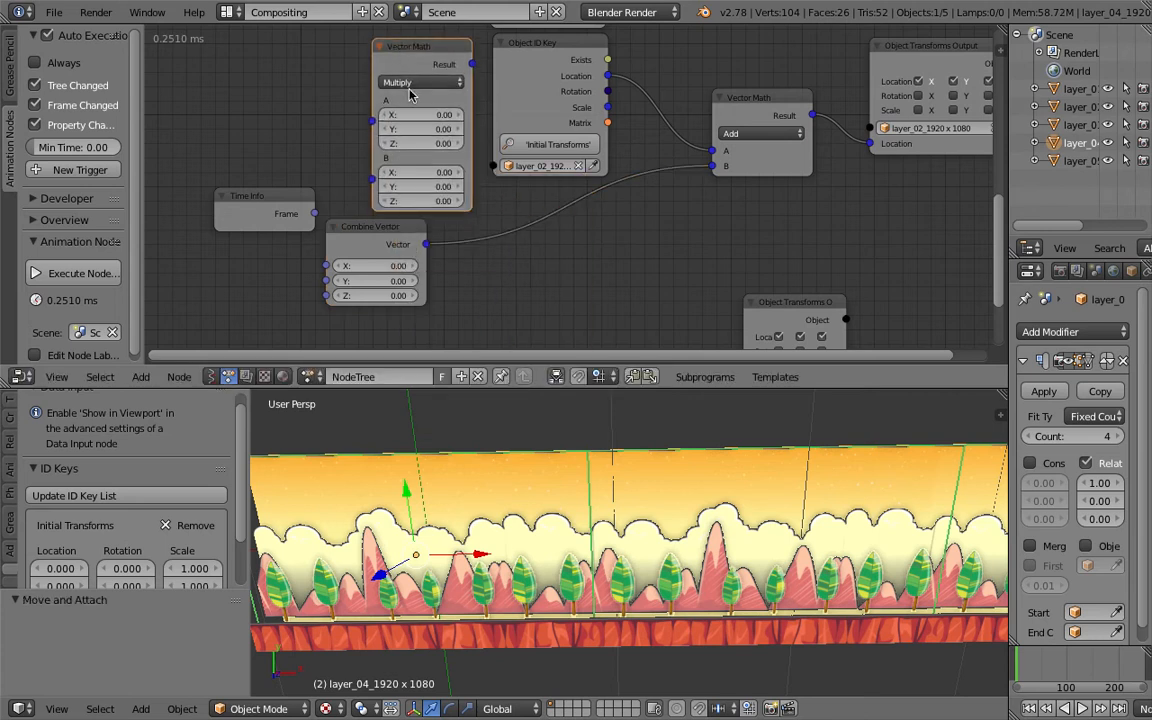
key(x)
- Add a Math node set to Multiply and connect the Time Info frame to its A input
key(ctrl+a)
text(math)
key(Down)
key(Down)
key(Down)
key(Down)
key(Return)
click(291, 114)
drag(365, 226, 473, 241)
drag(248, 198, 191, 227)
drag(335, 117, 337, 198)
drag(259, 243, 296, 250)
- Set the Math node's B value to -0.1 and link its result into the Combine Vector X input
click(351, 262)
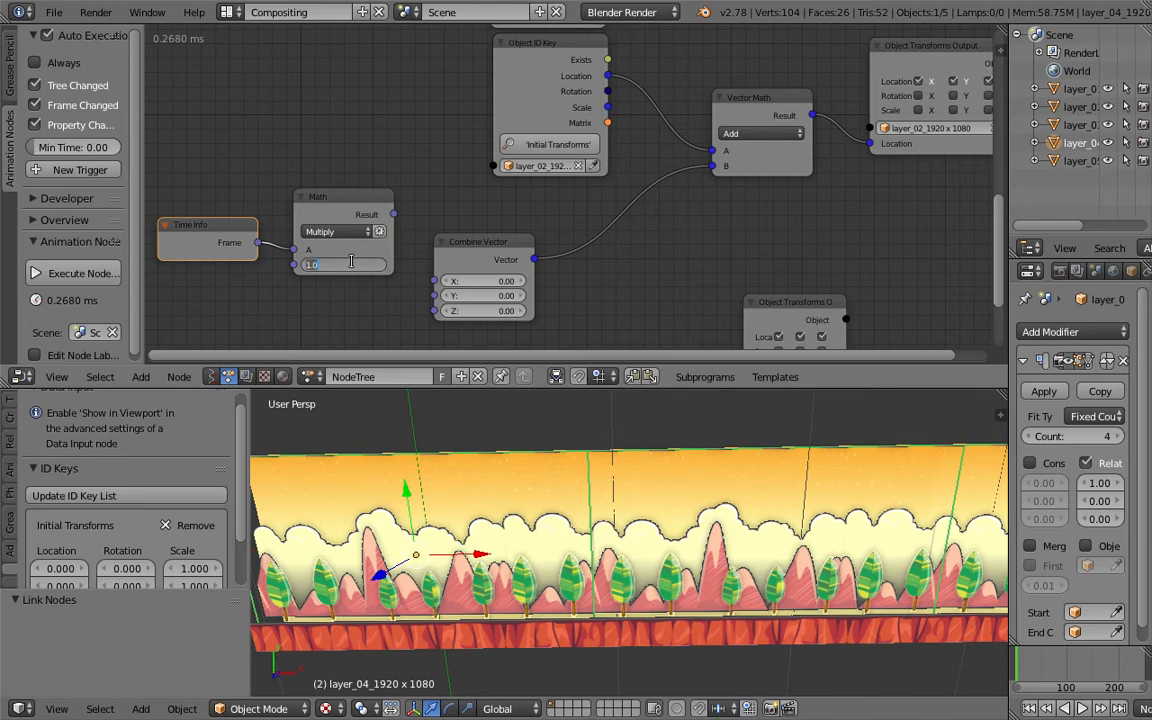
text(-0.1)
key(Return)
drag(393, 214, 551, 238)
- Play the animation and set the Math node's B multiplier to -0.01
click(1082, 708)
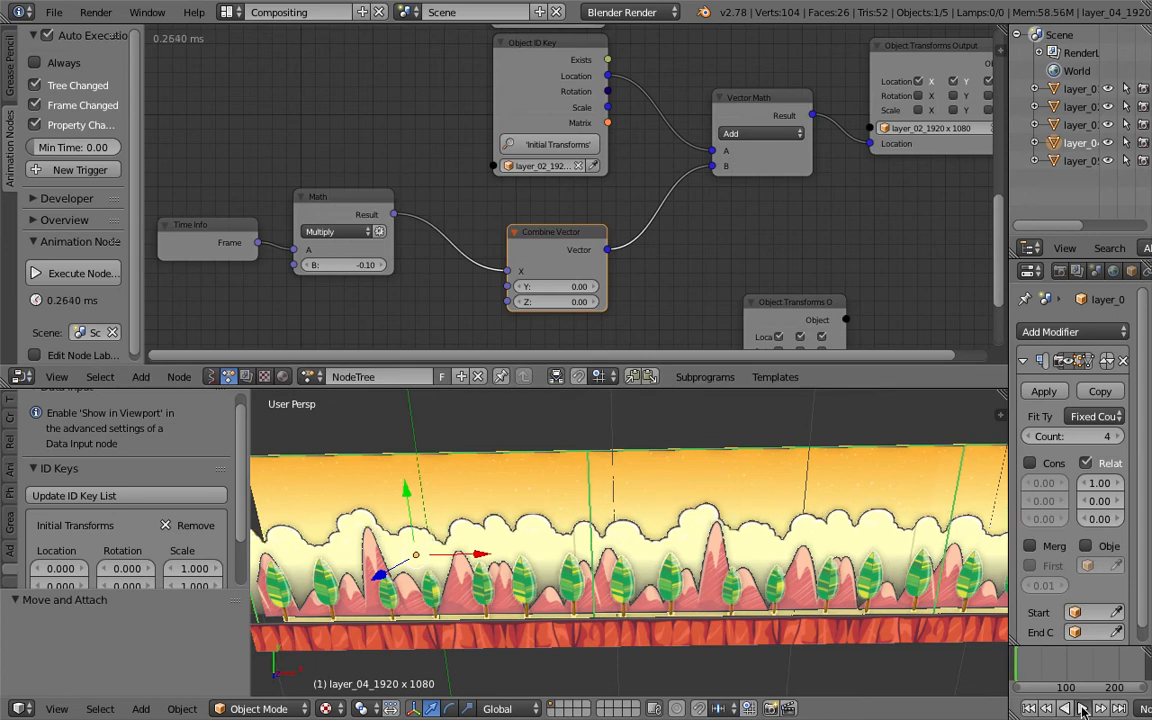
middle_drag(372, 264, 437, 250)
click(437, 250)
key(Return)
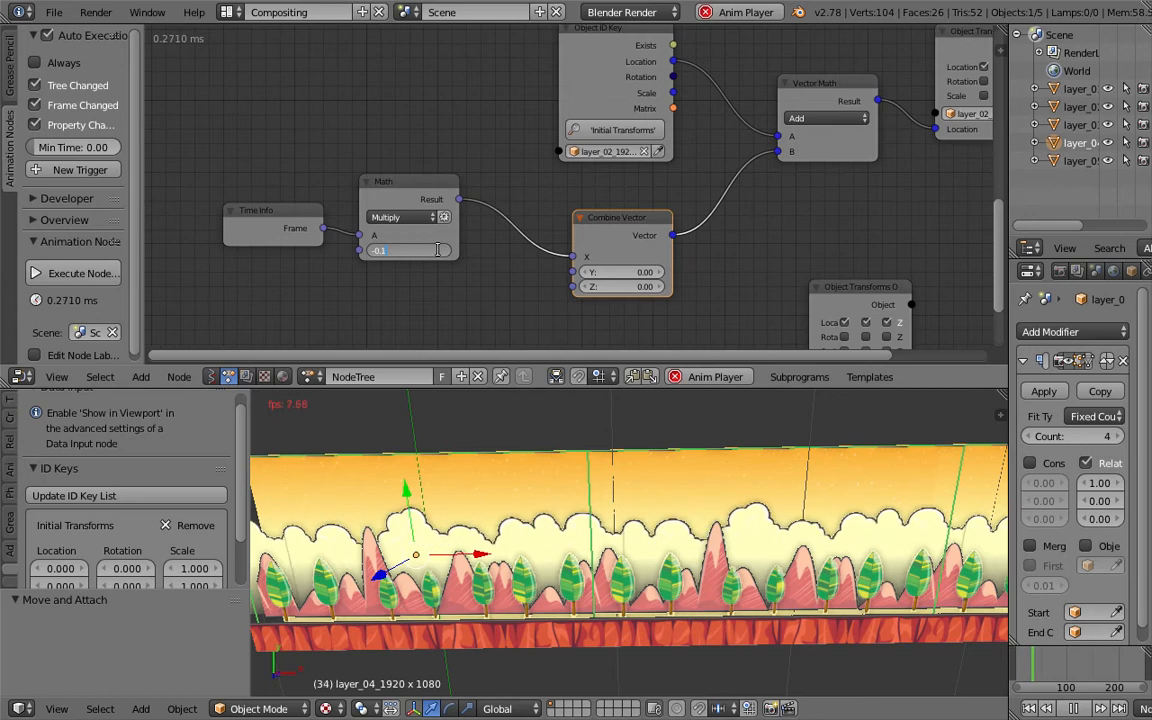
middle_drag(442, 154, 501, 103)
drag(475, 137, 497, 145)
scroll(490, 180, up, 1)
click(471, 221)
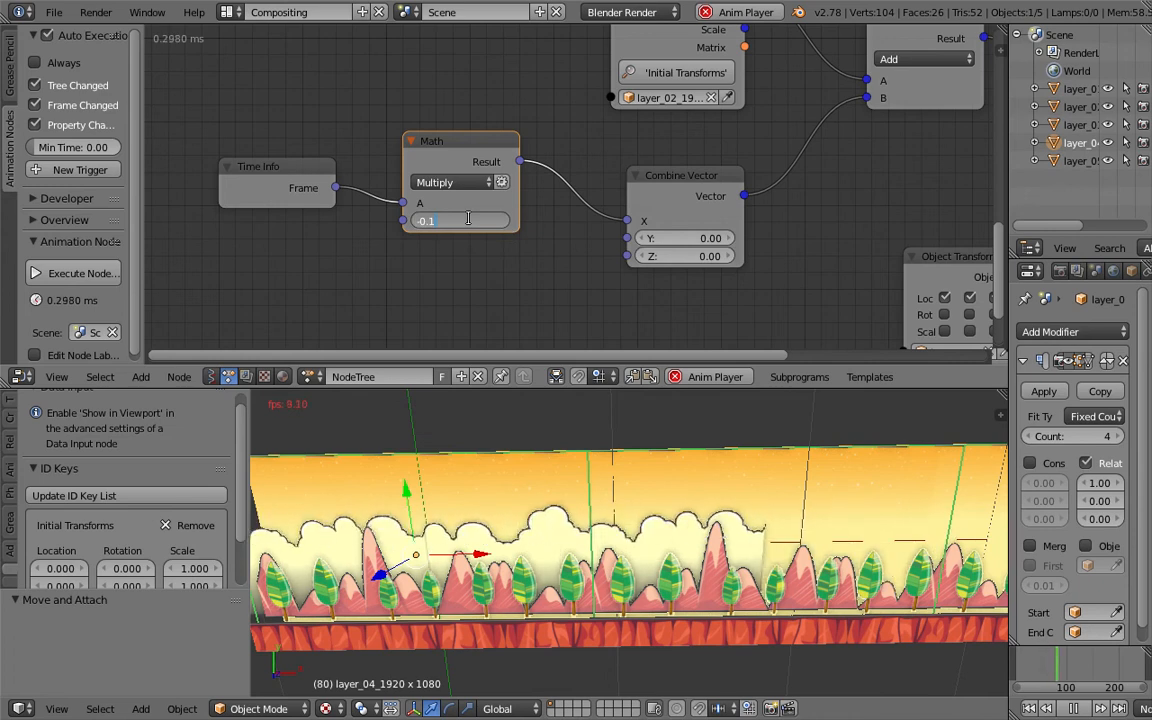
text(-0.01)
key(Return)
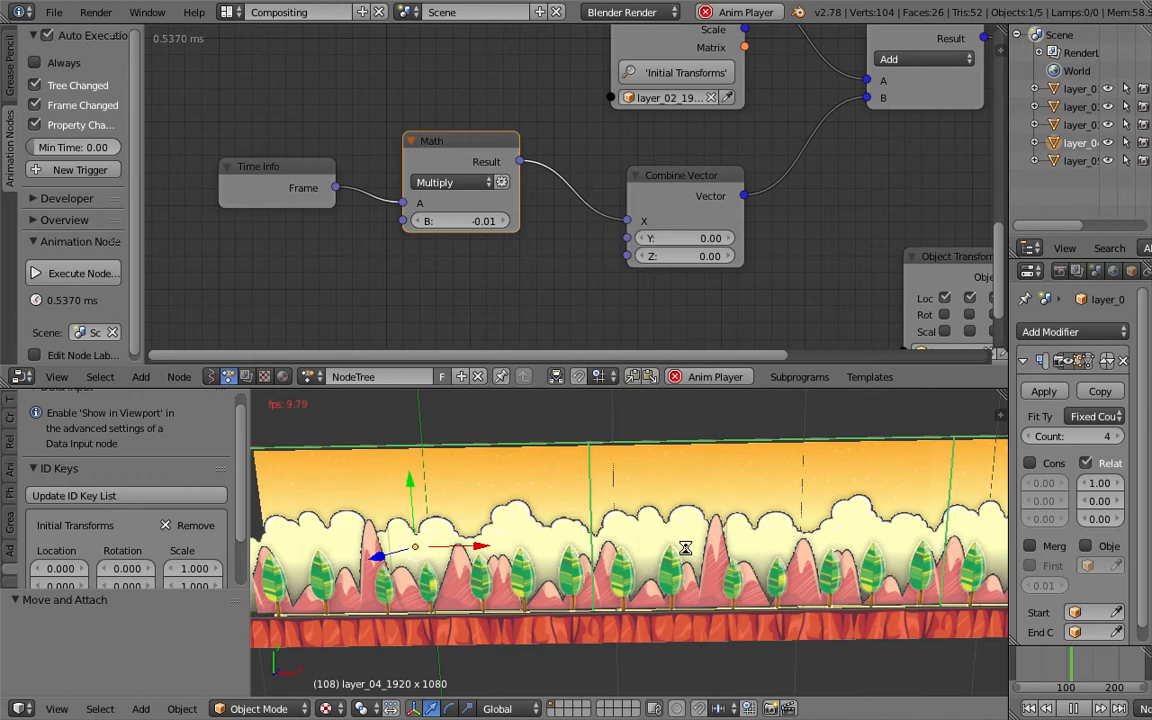
- Save the file and set the Math node's B multiplier to -0.005
key(ctrl+s)
click(483, 222)
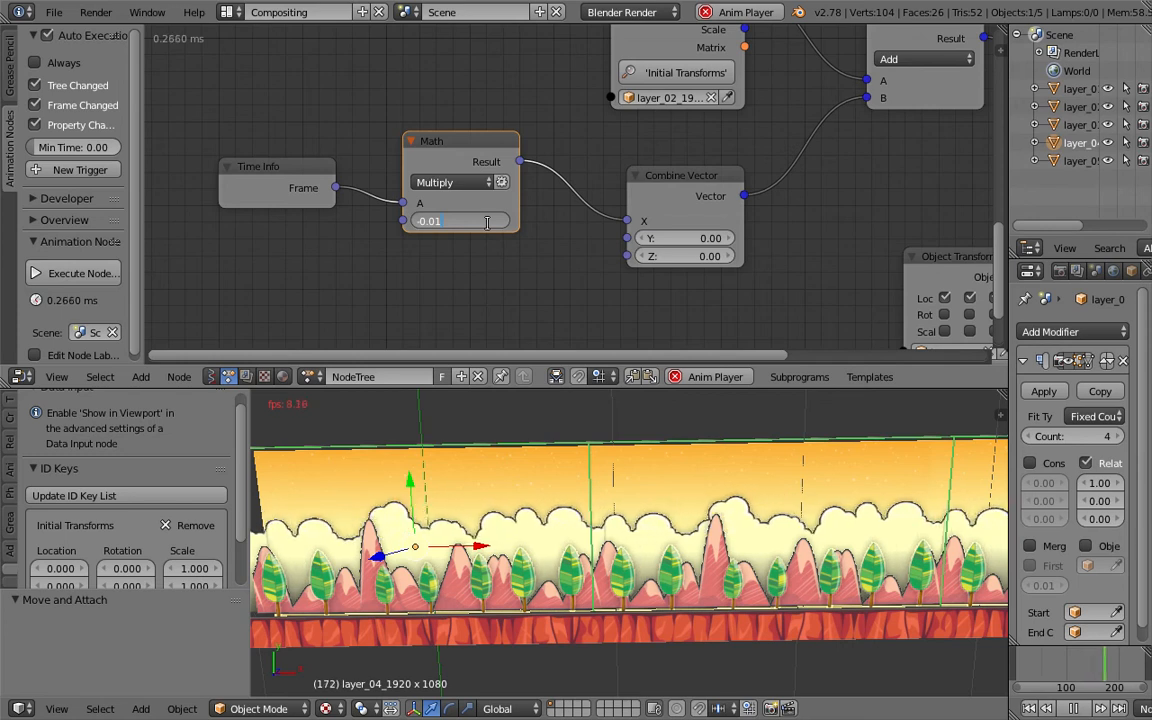
click(456, 189)
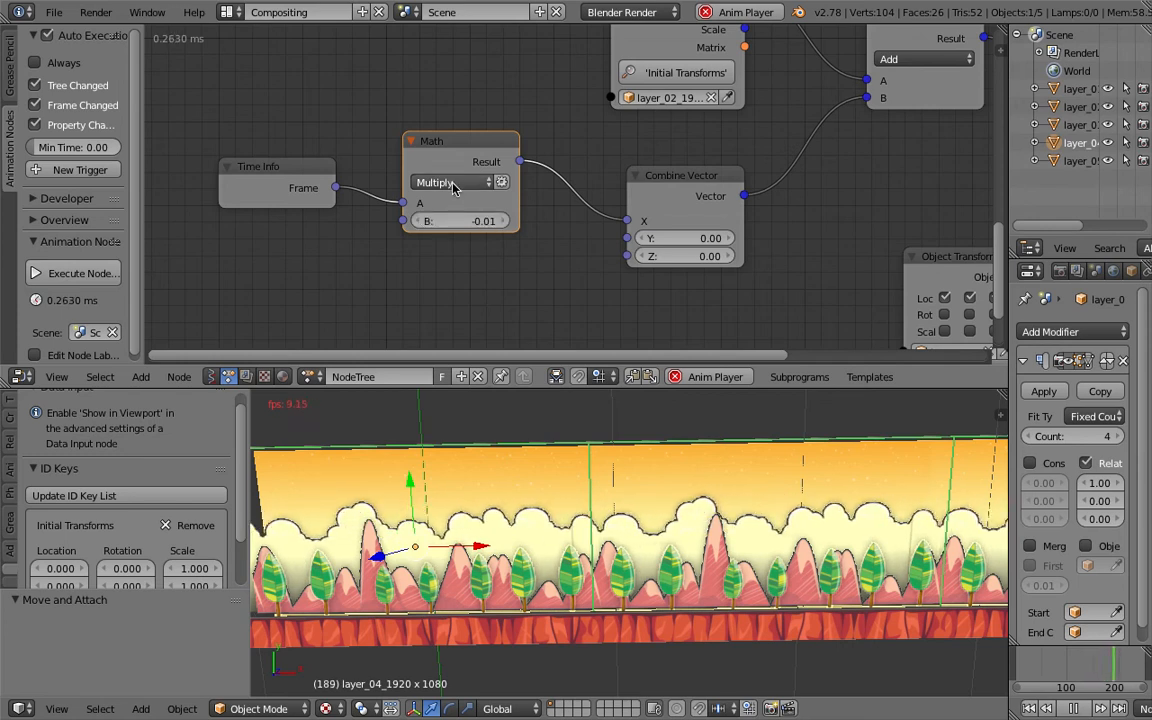
click(466, 220)
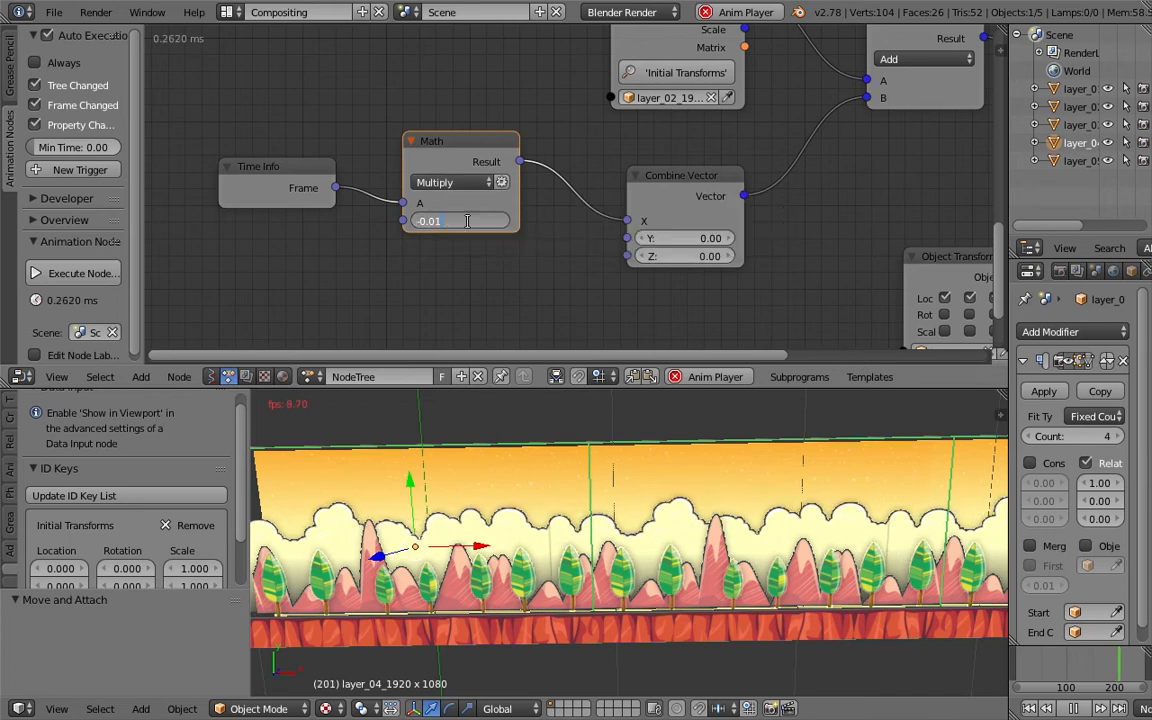
text(-0.005)
key(Return)
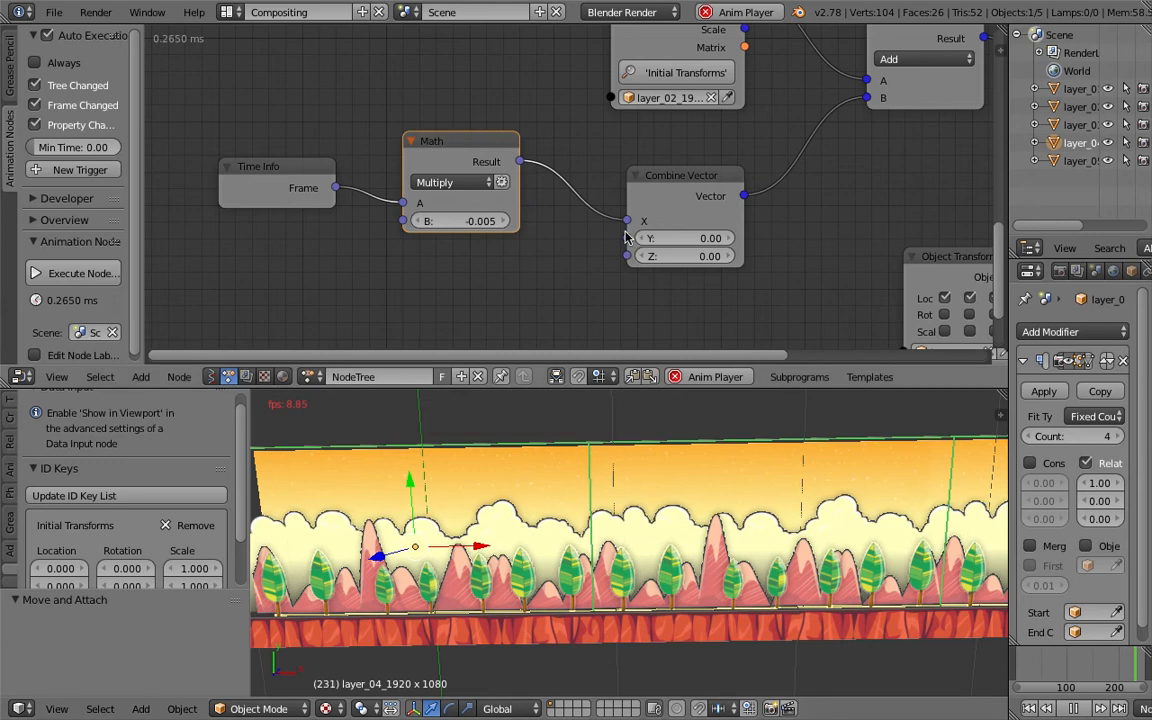
- Zoom out to review the whole node tree including the layer_03 chain, and stop playback
scroll(578, 208, down, 3)
drag(478, 185, 530, 210)
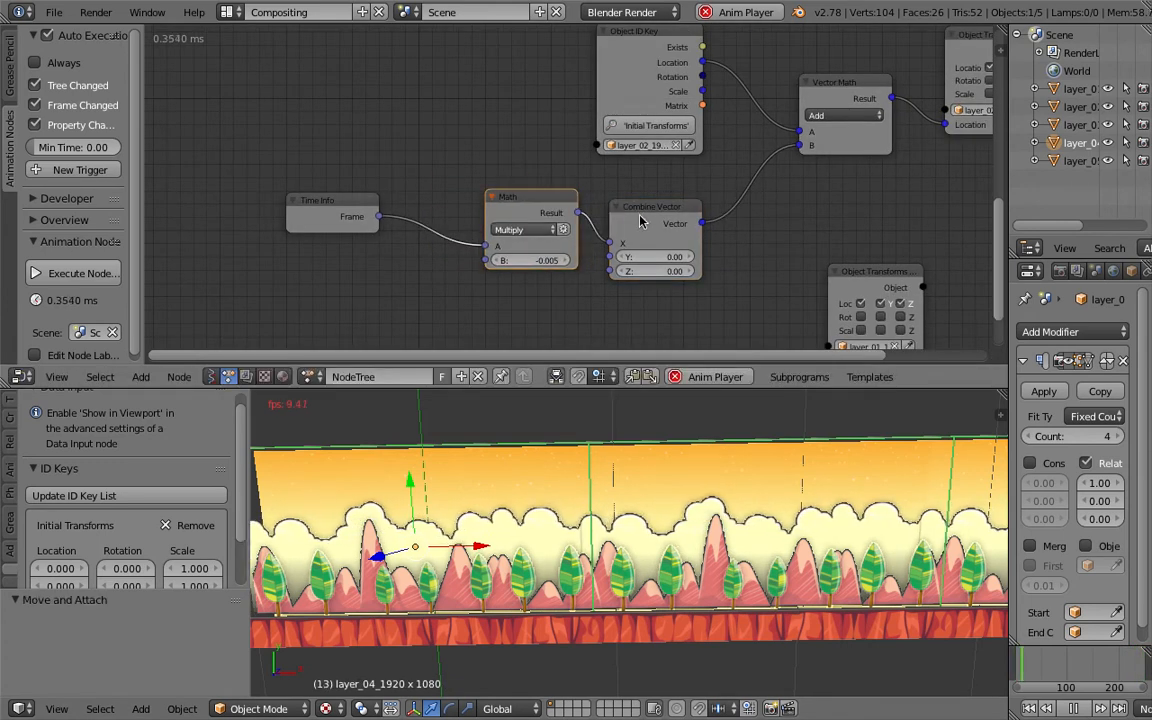
drag(658, 211, 685, 193)
scroll(700, 190, down, 3)
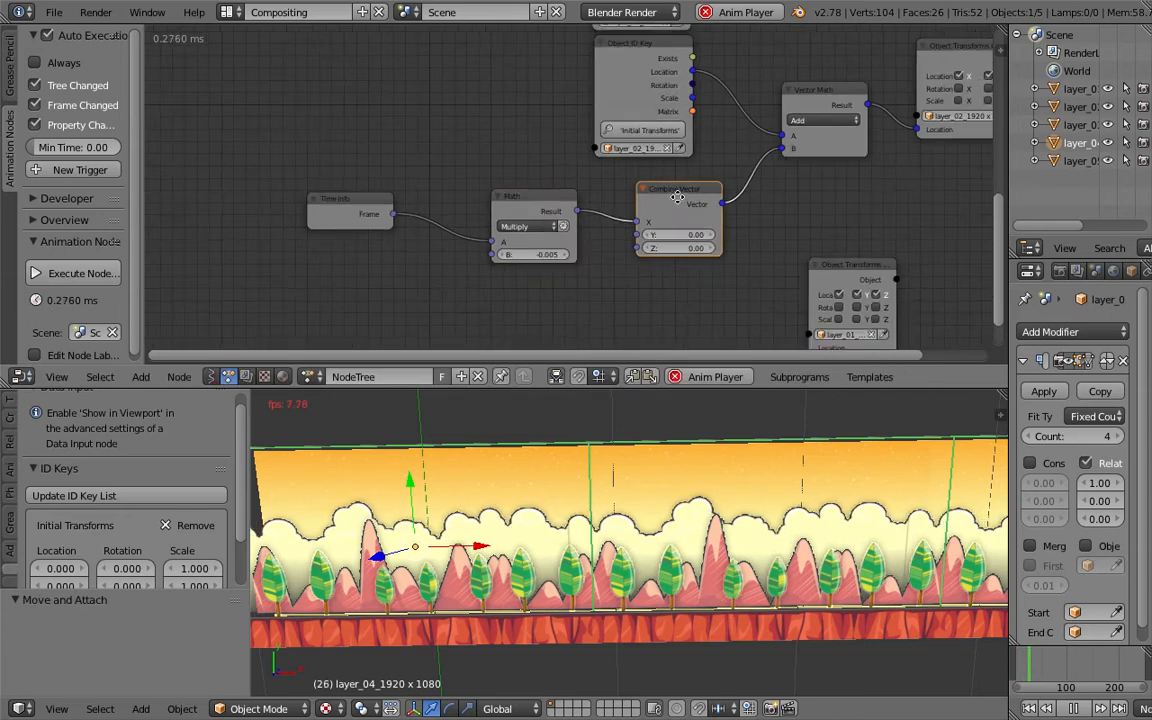
scroll(666, 196, down, 1)
middle_drag(666, 198, 654, 208)
middle_drag(599, 68, 601, 124)
click(566, 85)
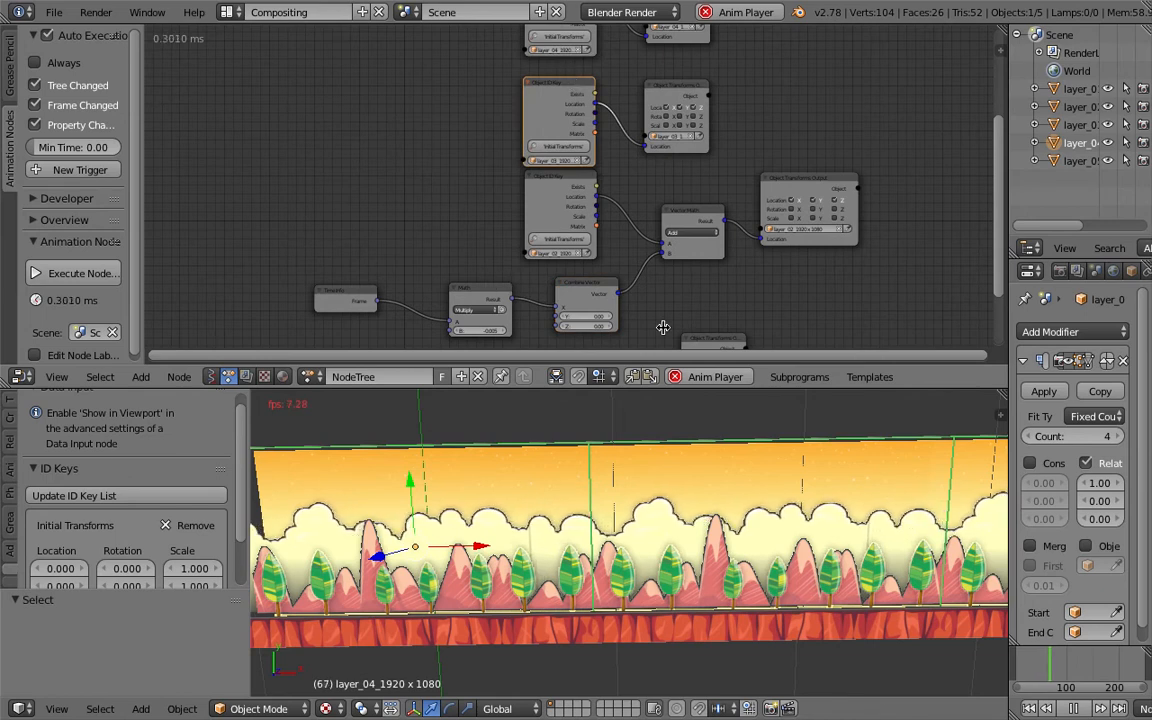
key(alt+a)
- Duplicate the Math and Combine Vector pair and place the copy beside the layer_03 chain
click(503, 298)
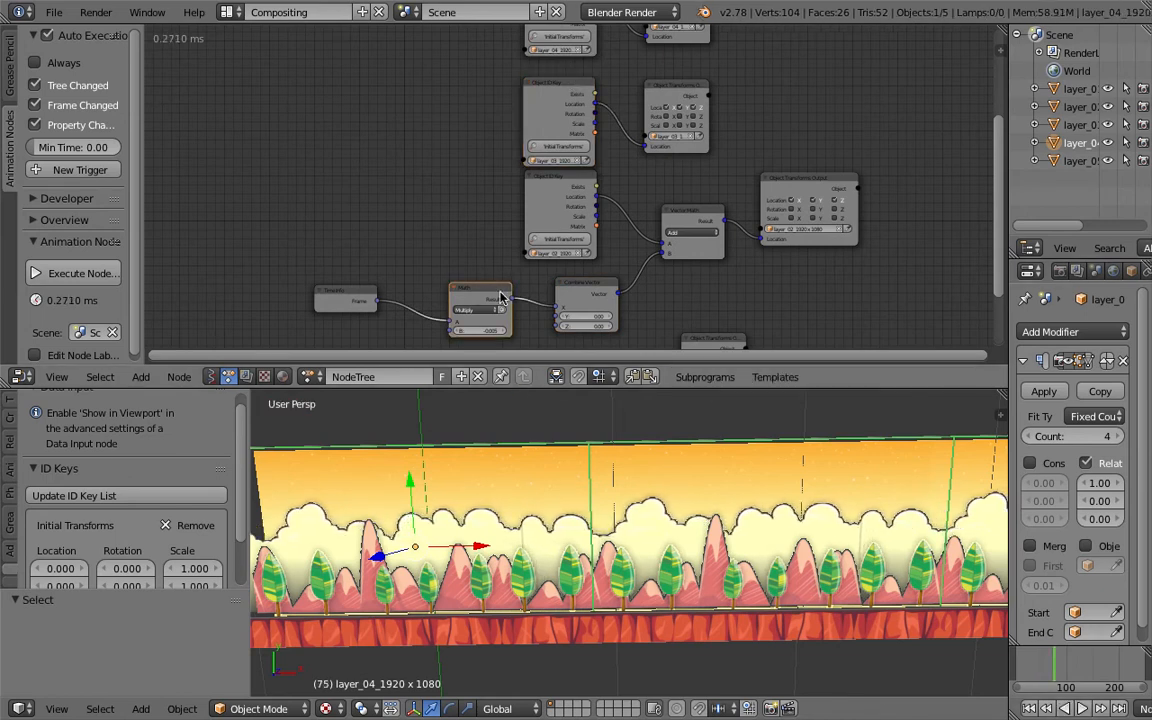
shift+drag(569, 296, 391, 291)
key(shift+d)
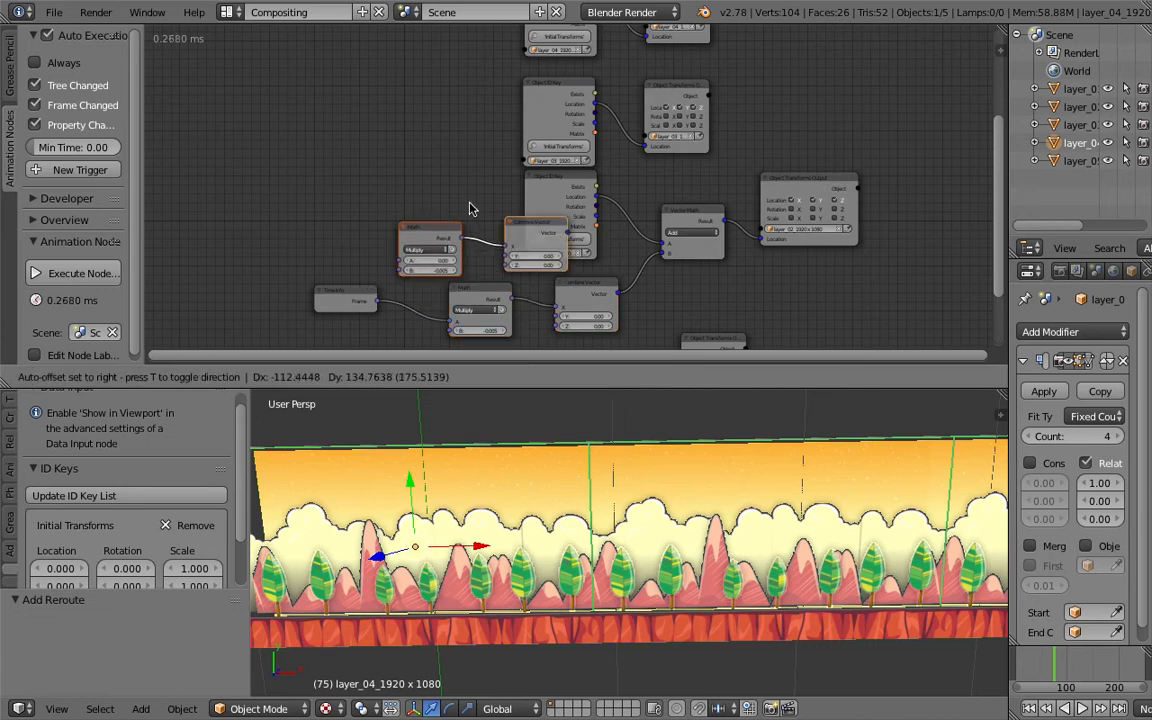
click(427, 144)
click(352, 293)
drag(352, 293, 320, 214)
- Enlarge the node editor and add a duplicated Math Multiply node between the frame output and the layer_02 Math node, with B set to 2
drag(543, 389, 541, 489)
middle_drag(602, 199, 588, 197)
click(603, 160)
key(shift+d)
click(472, 252)
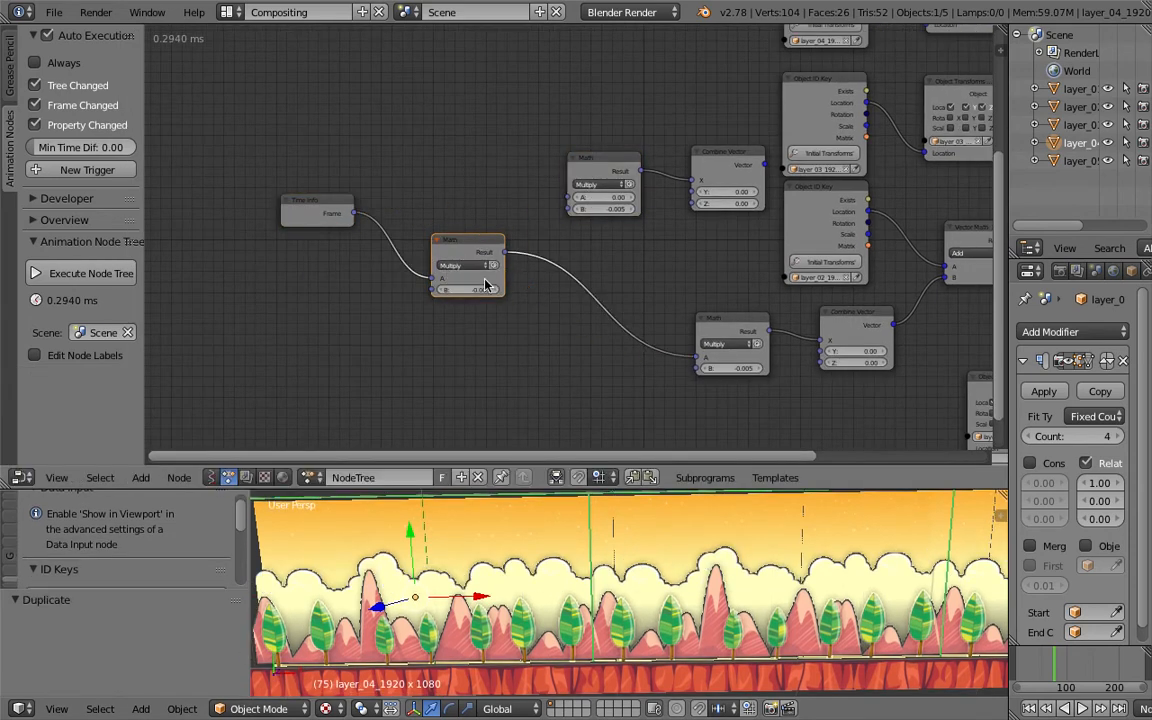
text(2)
key(Return)
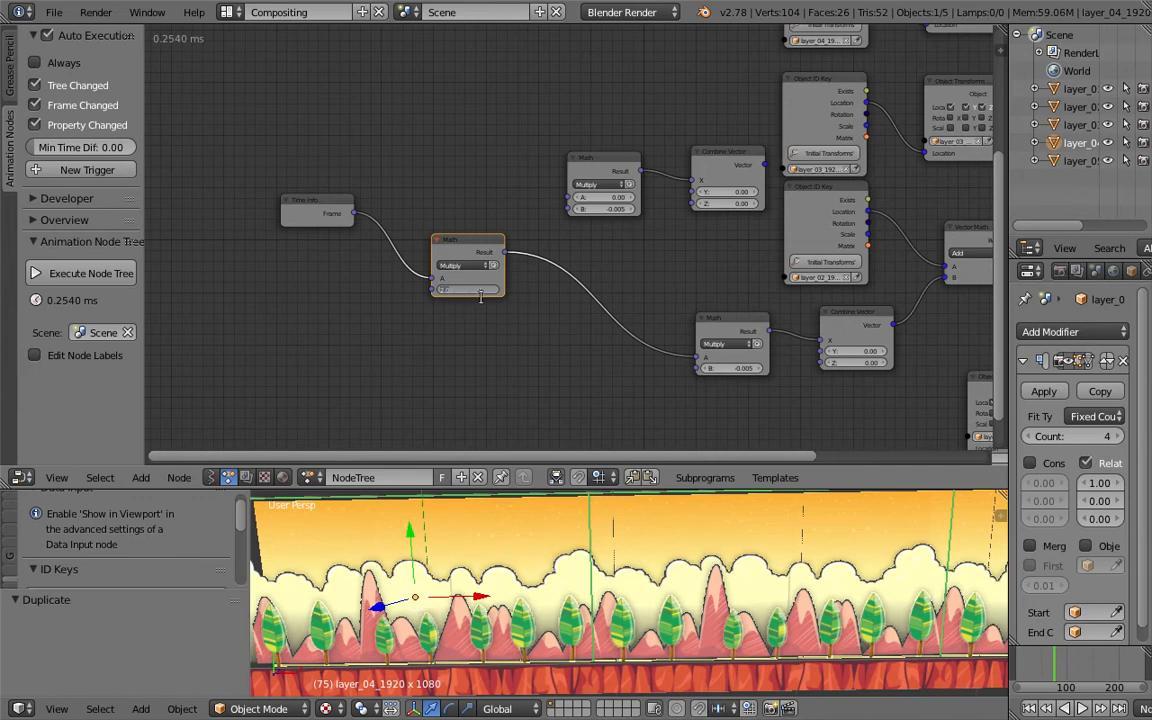
- Play the animation, set the new master Math node's B to 1, and save the file
click(1083, 708)
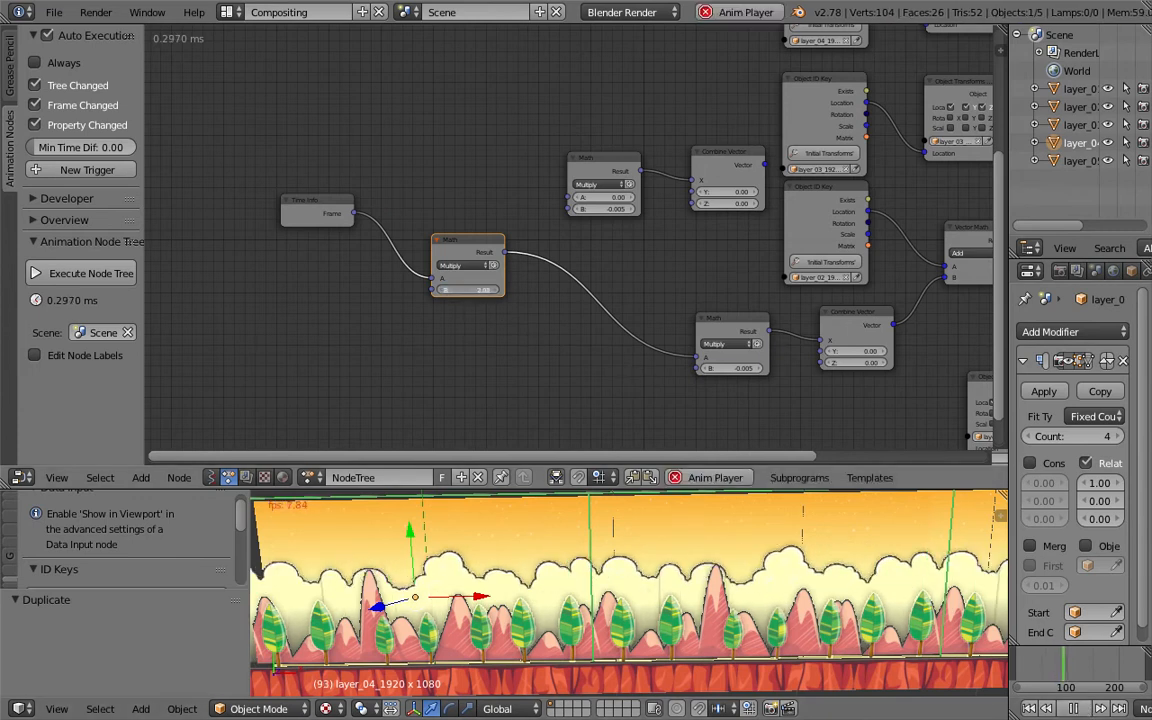
drag(470, 290, 488, 319)
double_click(472, 289)
text(1)
key(Return)
key(ctrl+s)
key(Return)
- Rearrange the Time Info and master Math nodes and connect the master Math output to the layer_03 Math node's A input
drag(460, 244, 407, 209)
drag(321, 211, 276, 202)
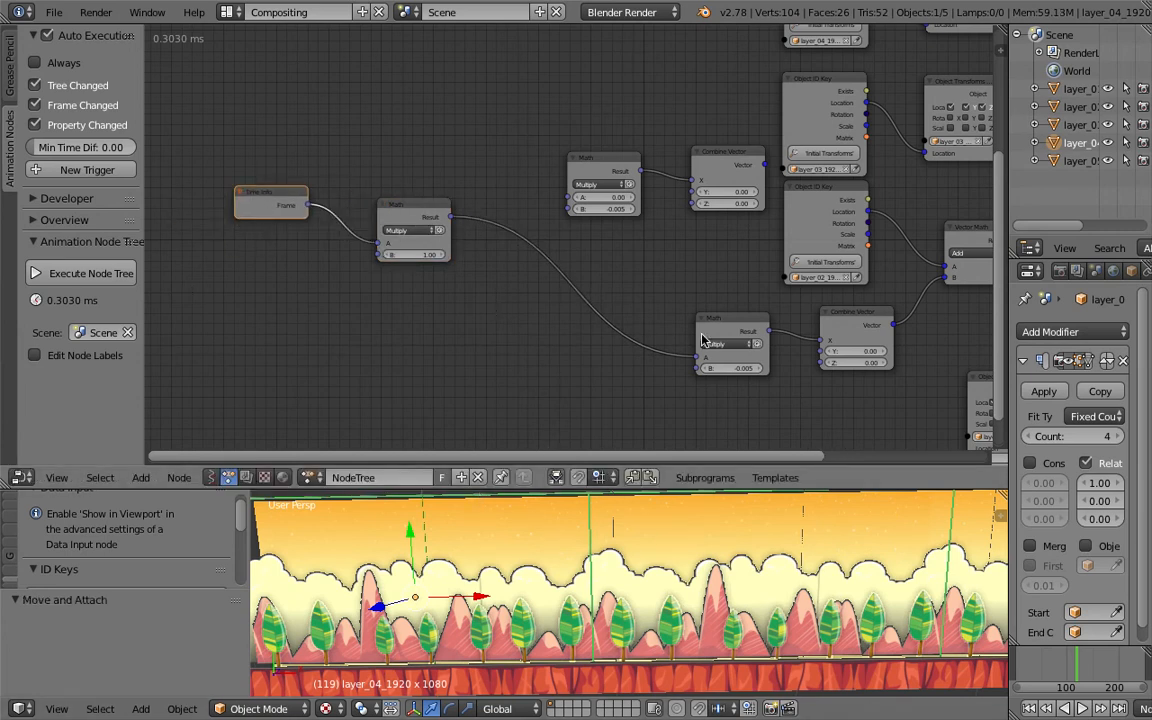
scroll(552, 257, up, 2)
drag(415, 314, 563, 287)
scroll(560, 286, down, 2)
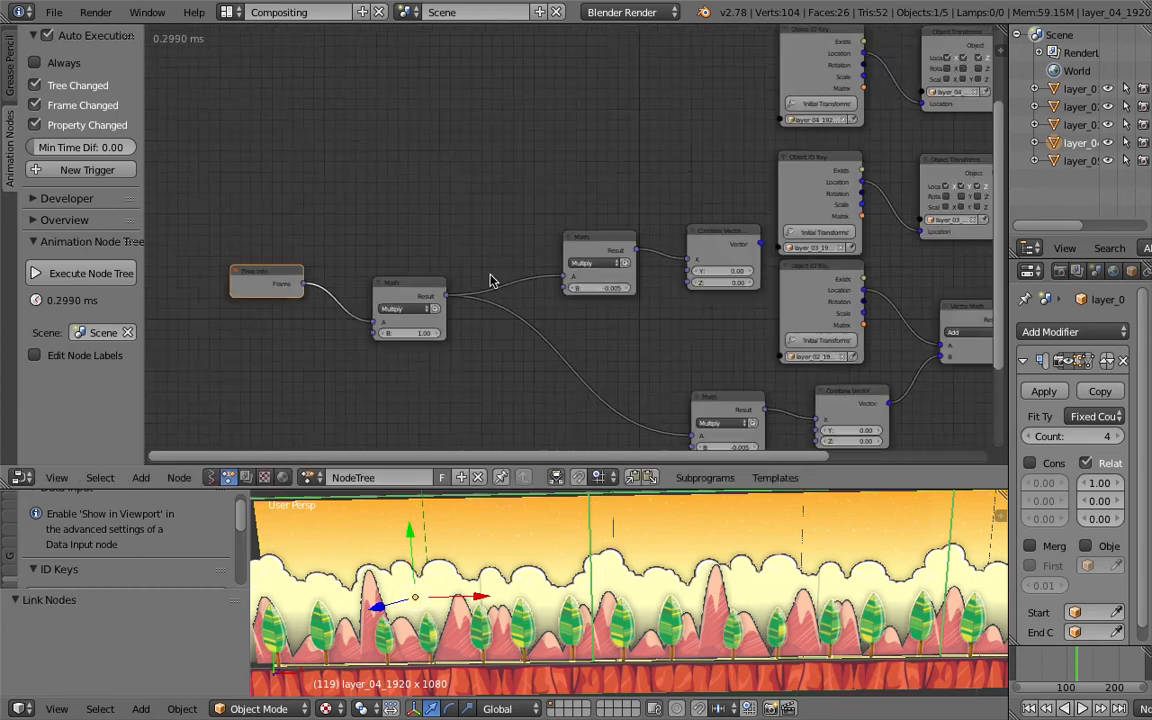
- Set the layer_03 Math node's B value to -0.01
middle_drag(473, 259, 480, 196)
click(619, 225)
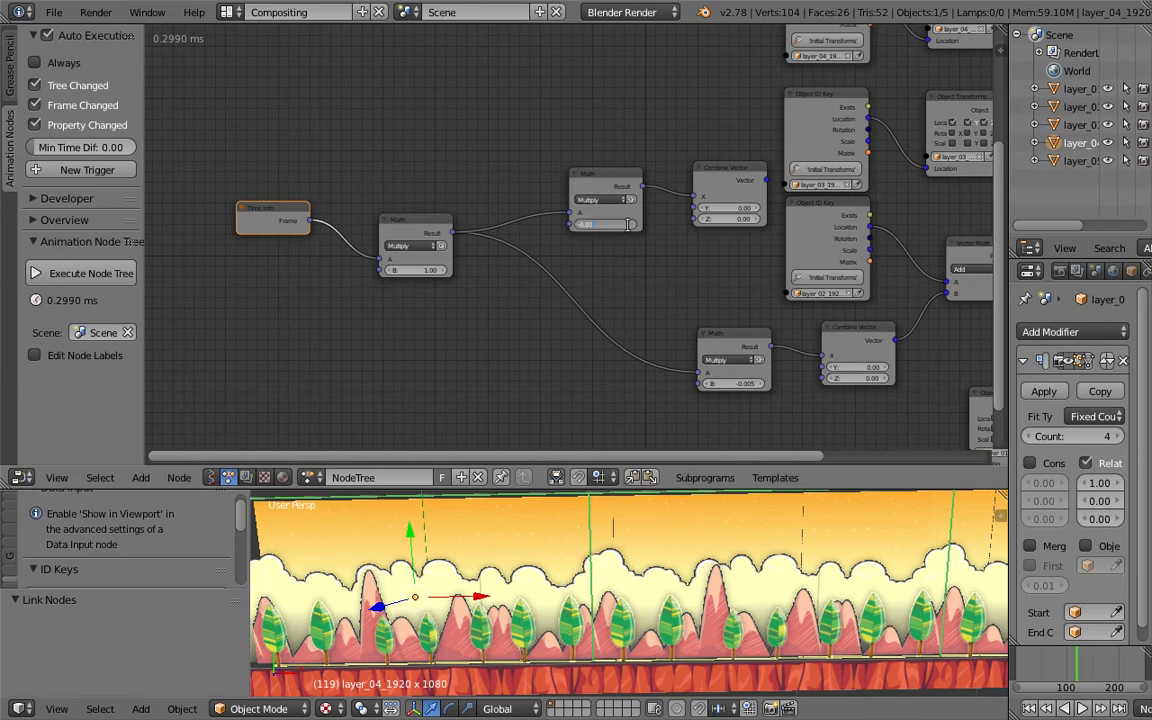
key(Return)
- Play the animation from the start and stop playback
click(1029, 708)
click(1090, 706)
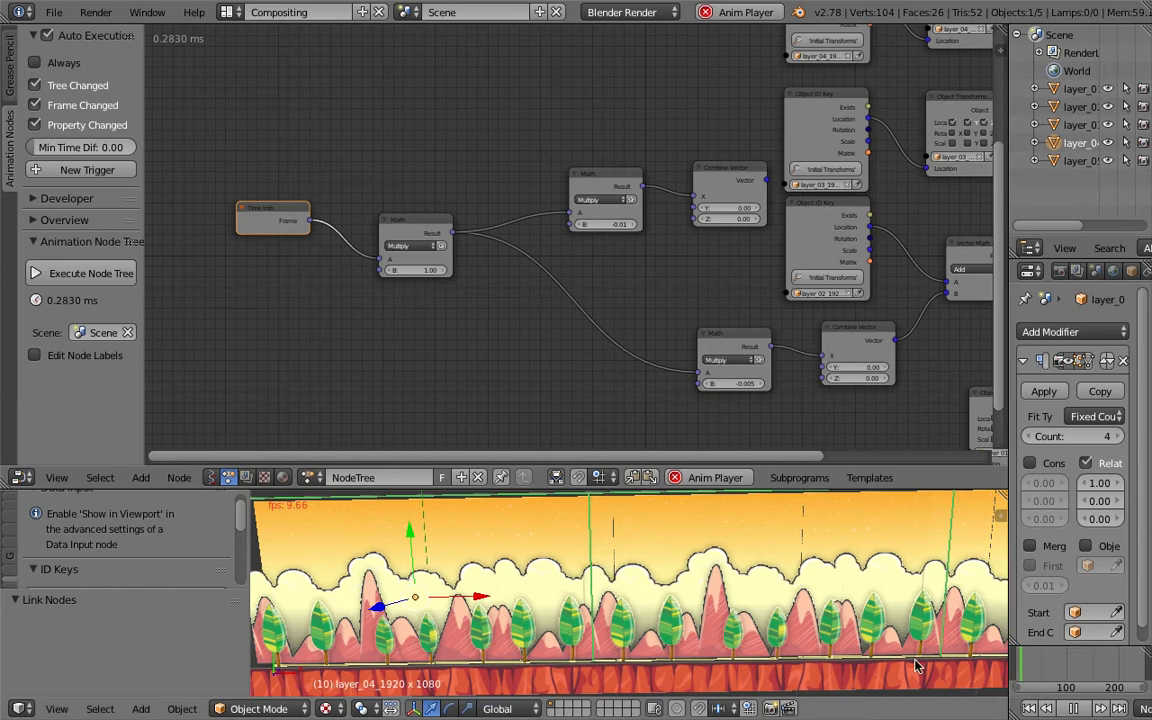
middle_drag(650, 326, 625, 335)
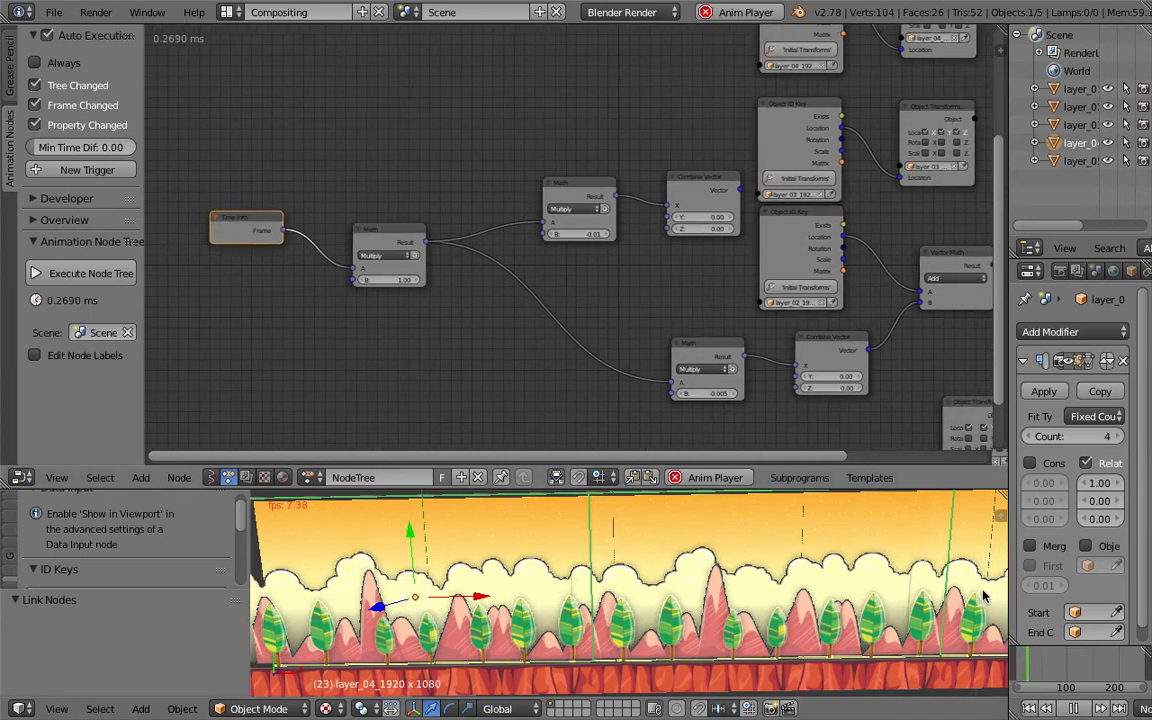
click(1073, 707)
- Save the file
middle_drag(738, 202, 521, 203)
key(ctrl+s)
click(521, 202)
- Duplicate the Vector Math Add node into the layer_03 chain and connect its B input to the layer_03 Combine Vector output
drag(722, 107, 882, 117)
click(740, 261)
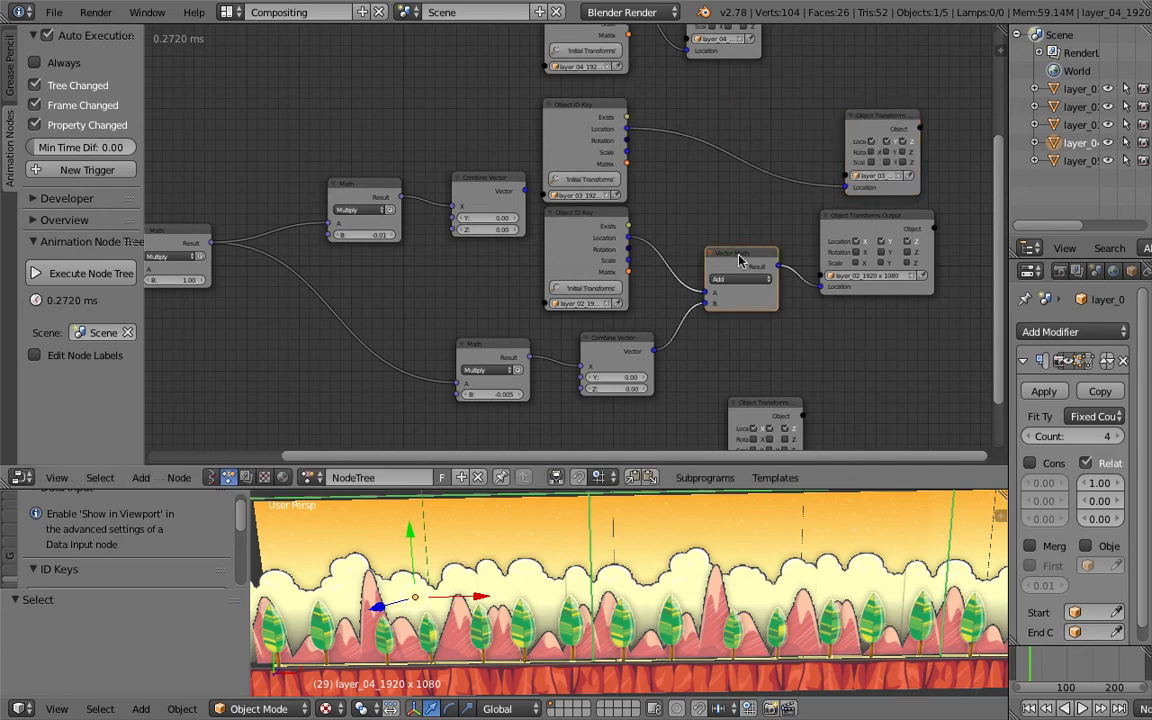
key(shift+d)
click(731, 108)
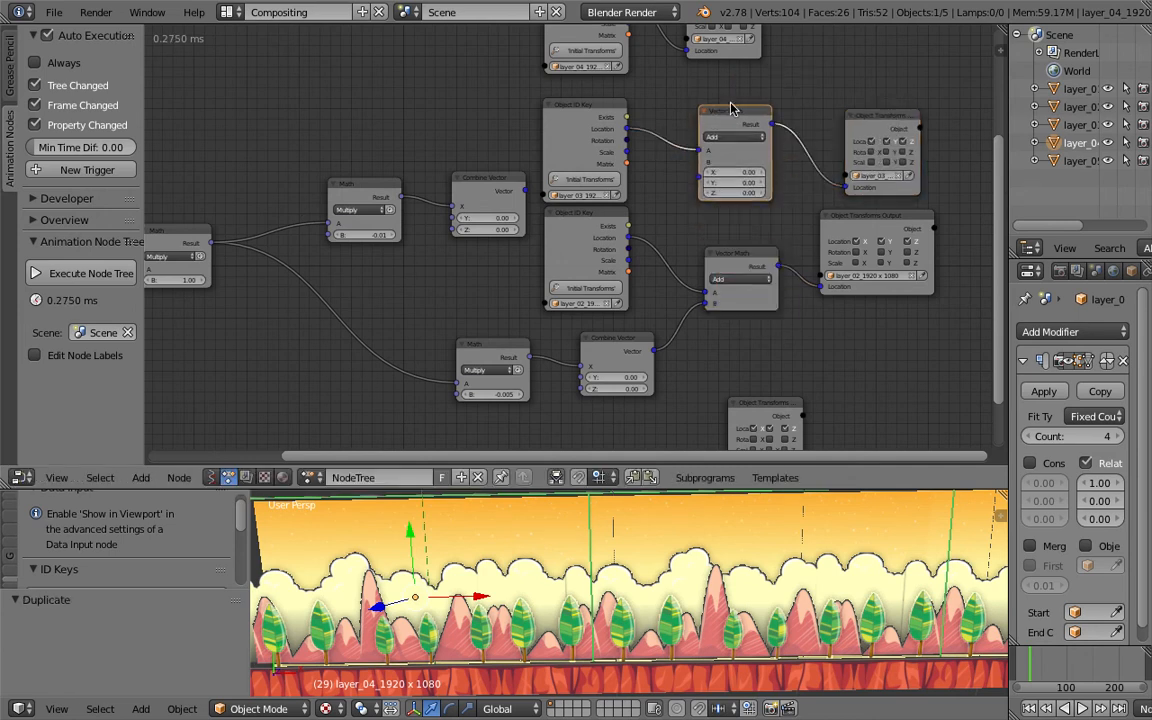
scroll(711, 150, up, 1)
drag(713, 156, 521, 187)
- Play the animation from the start and stop it
click(1033, 708)
click(1082, 708)
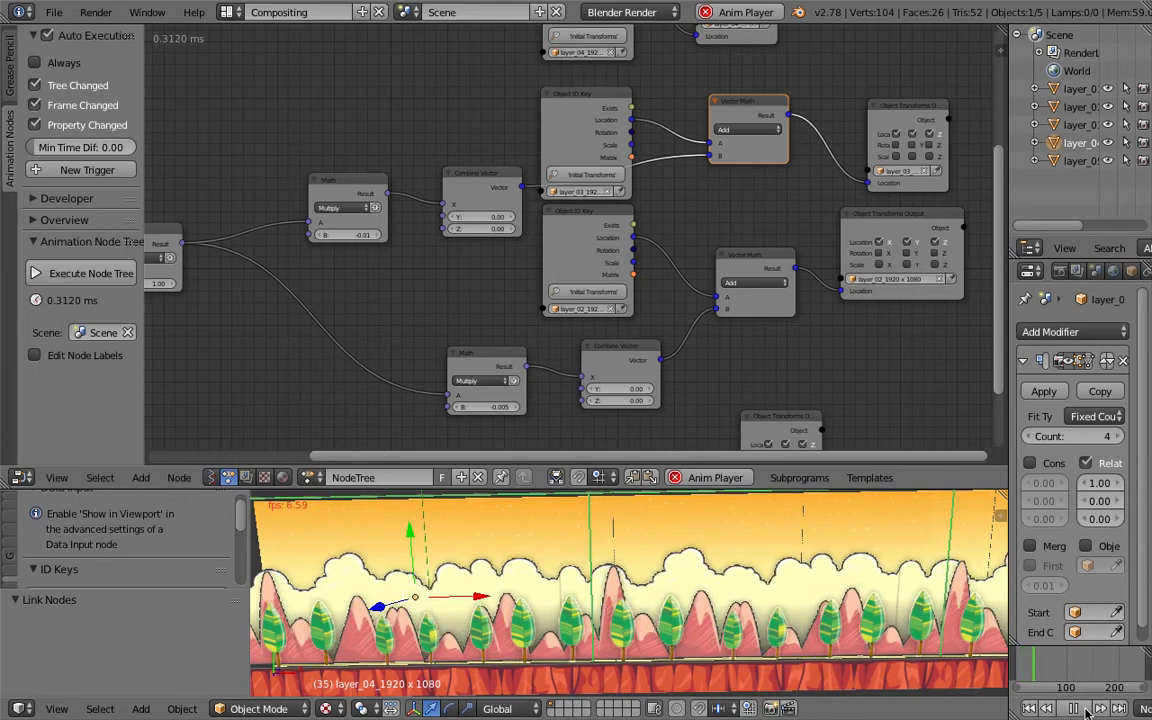
click(1075, 708)
- Duplicate the Vector Math Add node into the layer_04 chain between its Object ID Key and Object Transforms nodes
scroll(588, 650, up, 2)
middle_drag(589, 651, 652, 613)
scroll(625, 617, down, 1)
scroll(642, 607, down, 1)
middle_drag(490, 229, 502, 282)
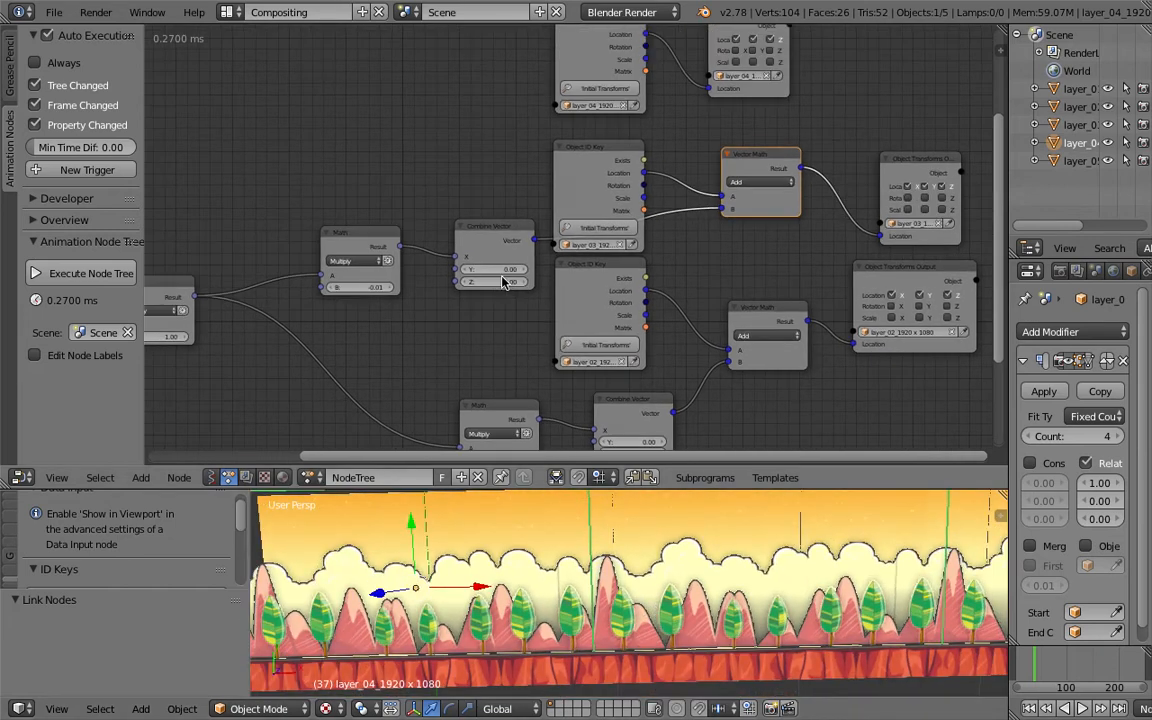
middle_drag(630, 215, 615, 288)
drag(770, 130, 934, 150)
key(shift+d)
click(756, 92)
drag(750, 228, 742, 253)
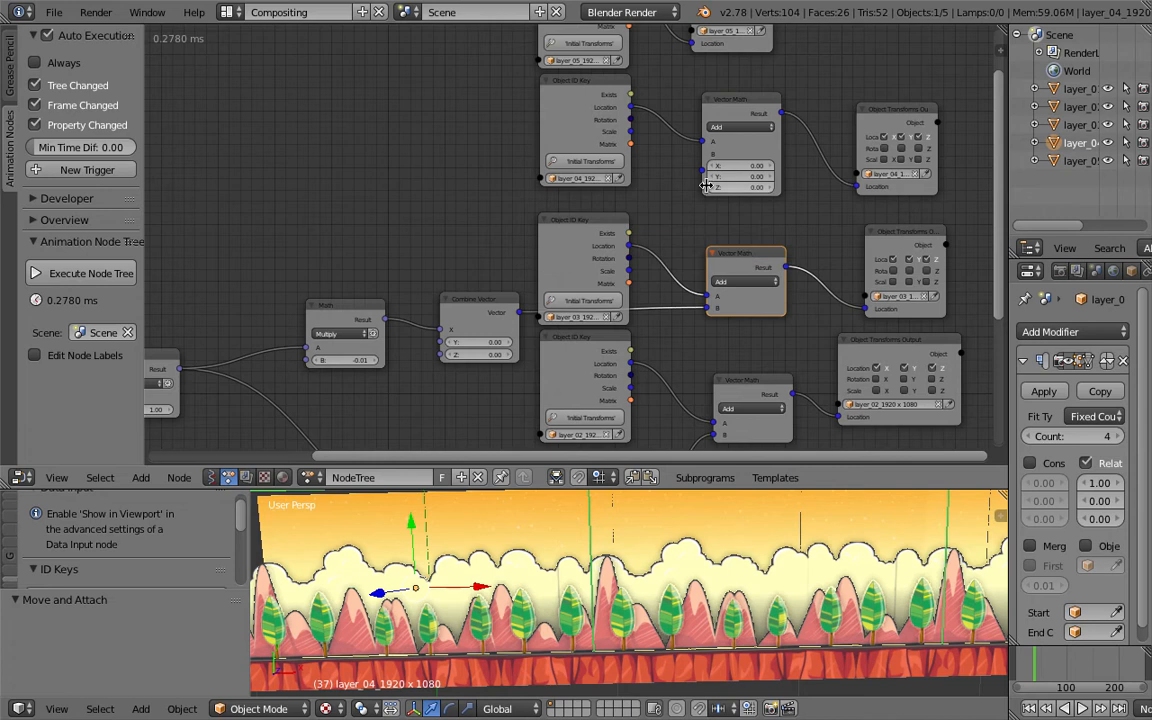
- Duplicate the layer_03 Math and Combine Vector pair and connect the copy's vector output to the layer_04 Vector Math B input
scroll(740, 263, down, 3)
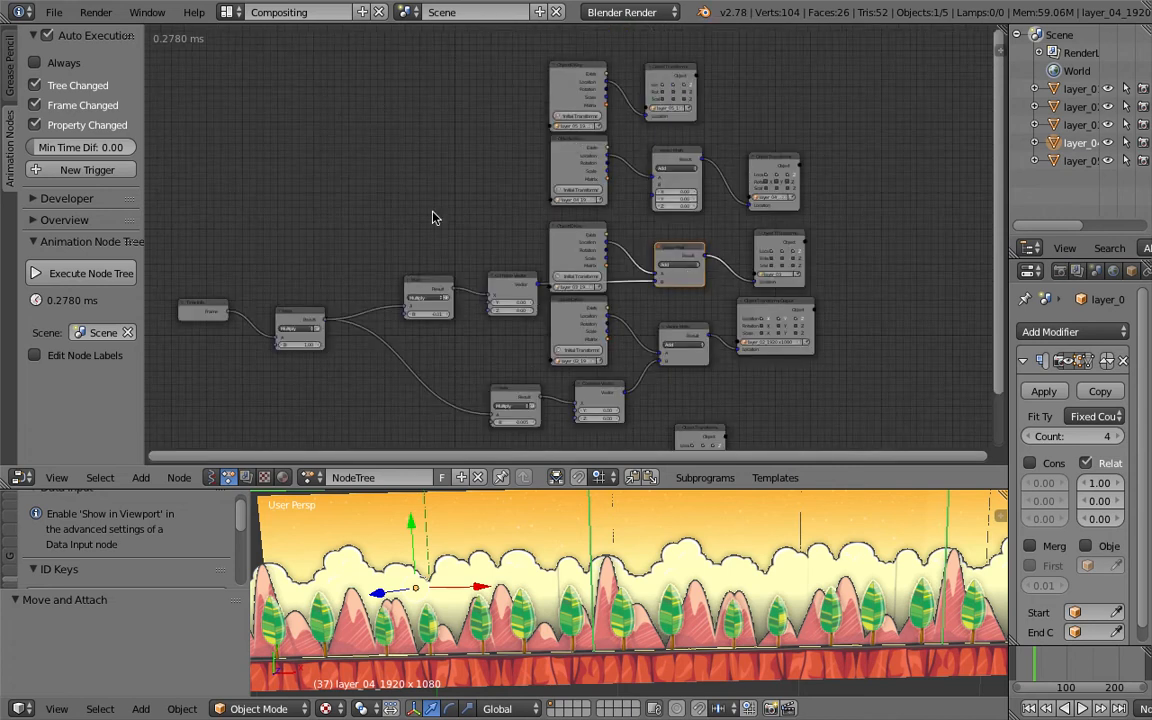
scroll(586, 290, up, 3)
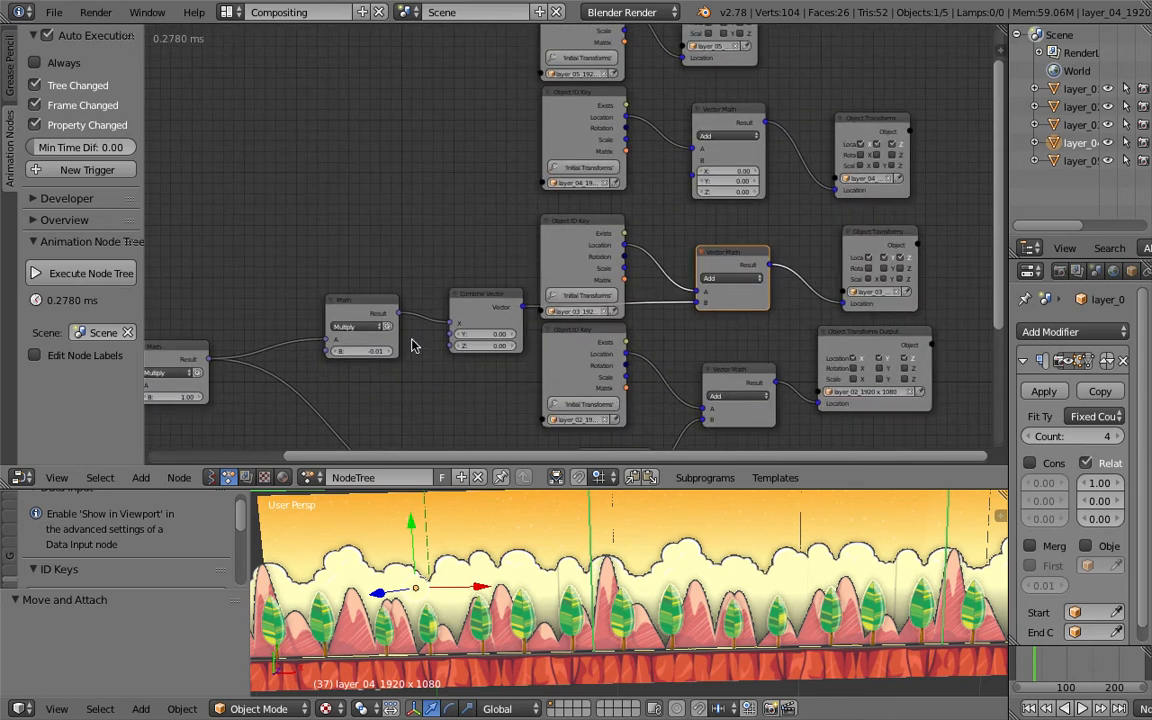
middle_drag(643, 205, 649, 256)
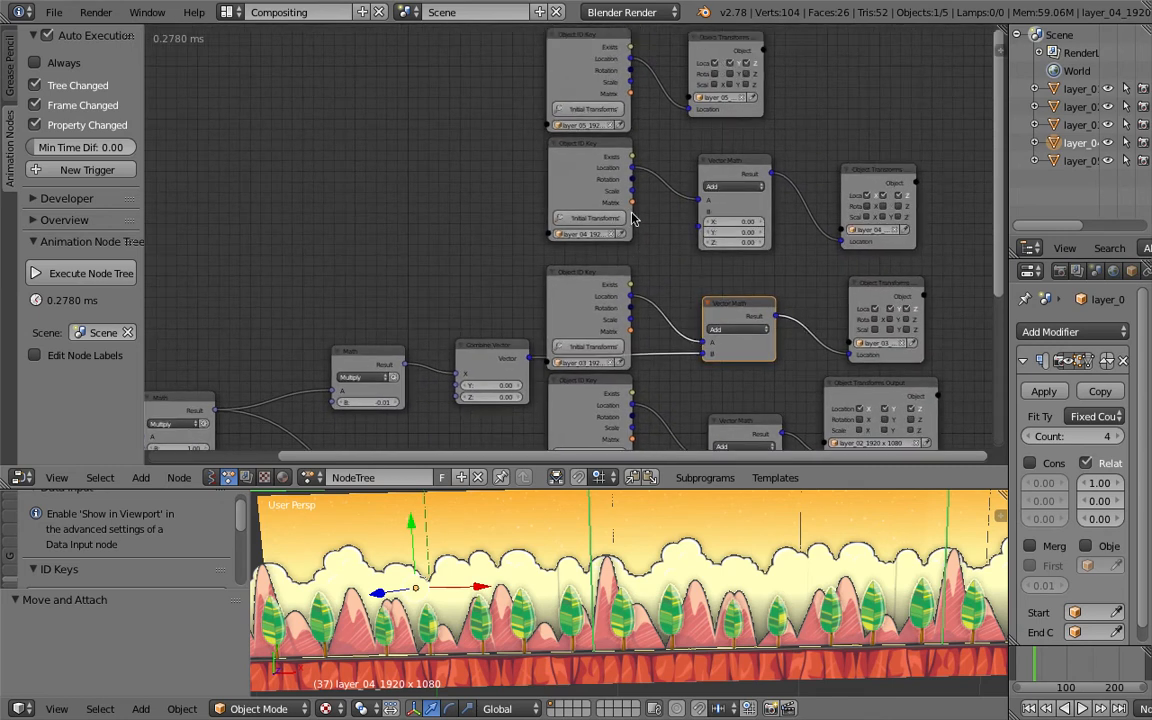
scroll(604, 207, up, 4)
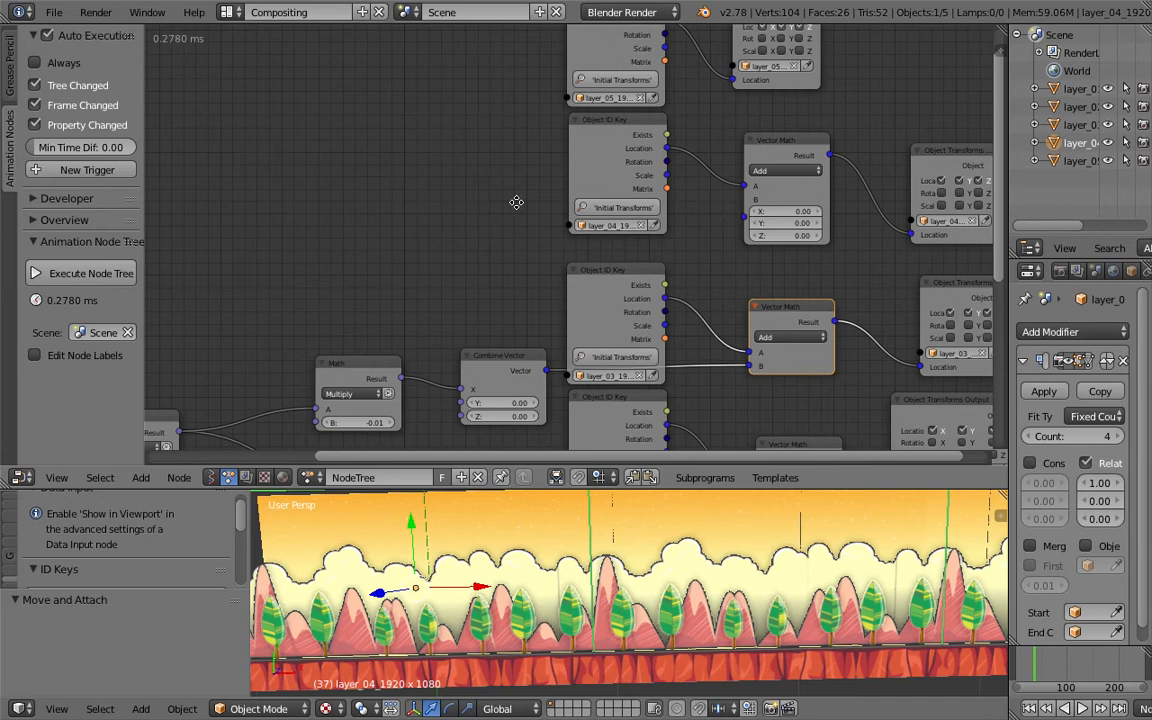
click(518, 345)
shift+click(365, 350)
key(shift+d)
click(475, 157)
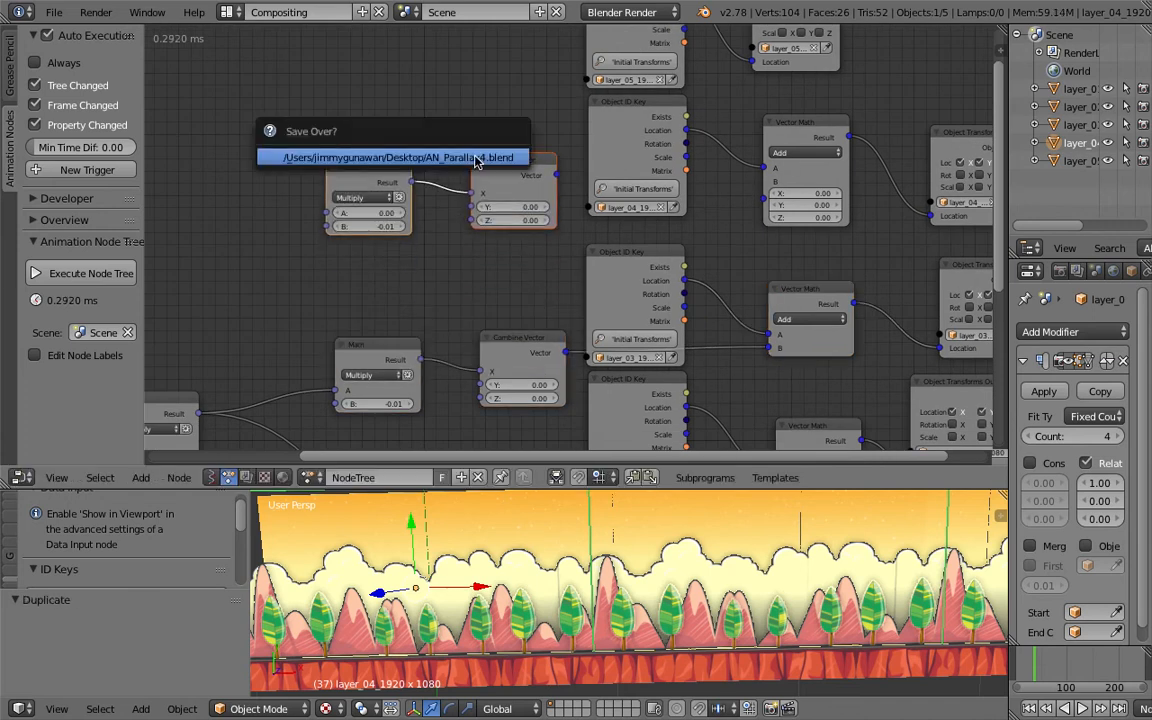
drag(556, 175, 765, 181)
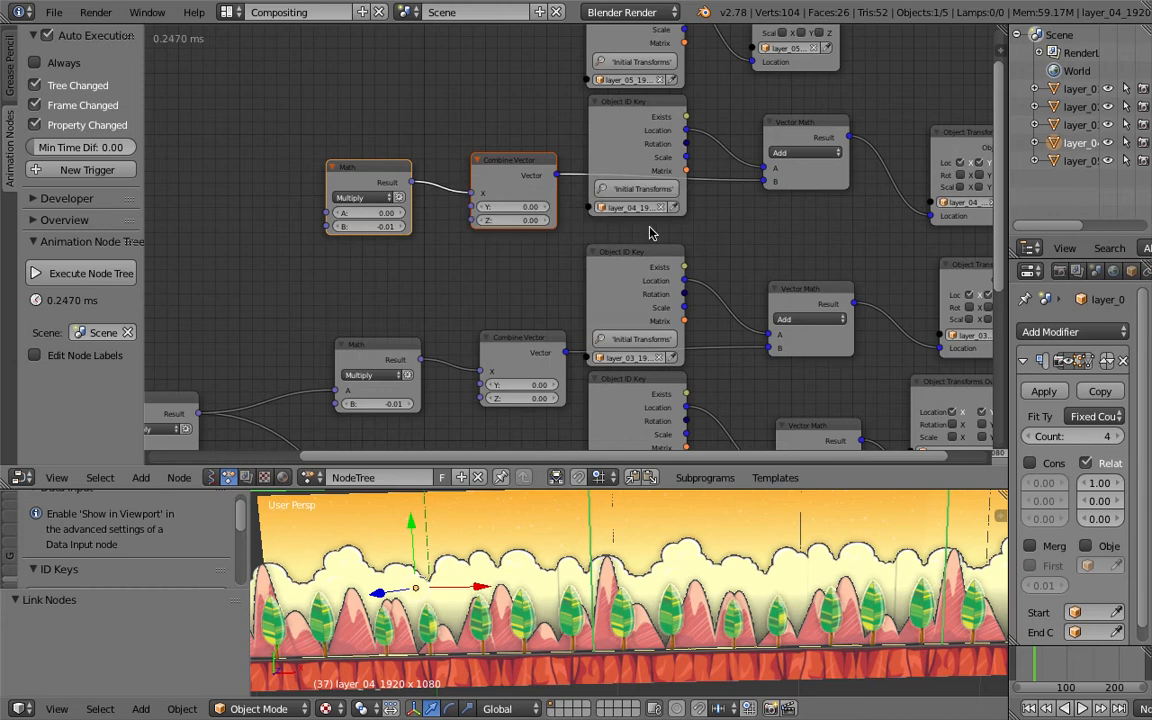
- Save the file
middle_drag(494, 238, 582, 229)
middle_drag(445, 240, 501, 200)
middle_drag(481, 278, 527, 247)
key(ctrl+s)
click(533, 177)
- Set the layer_04 Math node's B to -0.02 and connect the master Math output to its A input, saving the file
click(562, 119)
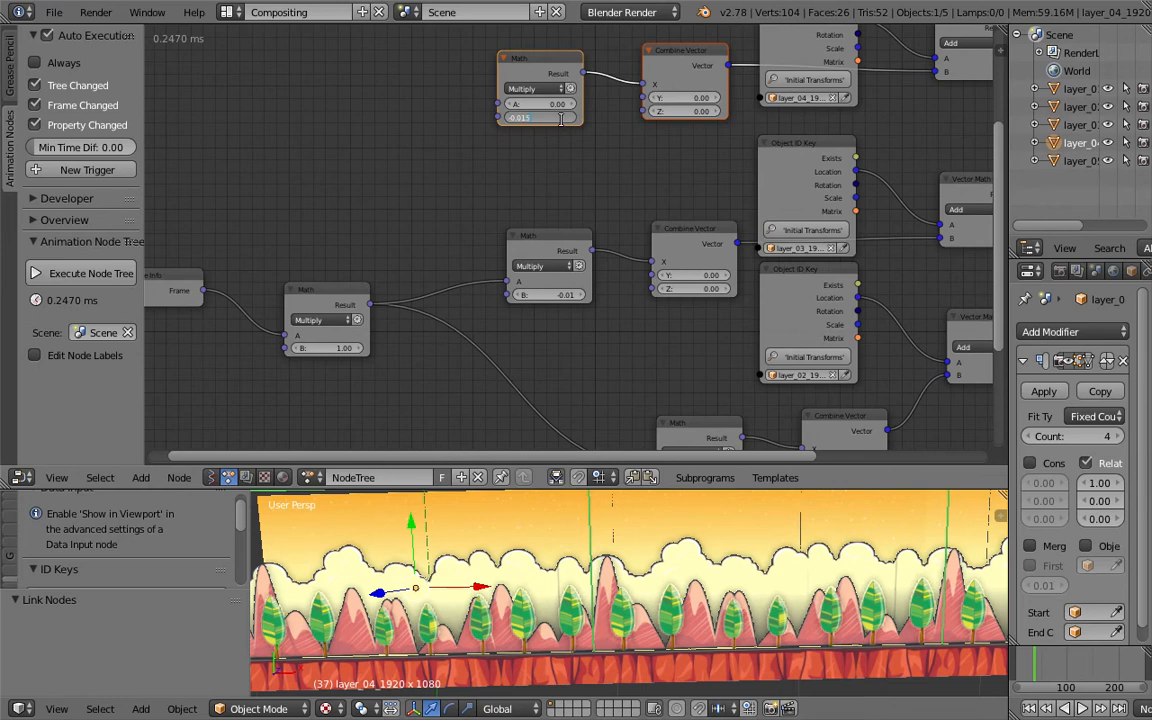
text(-0.01)
key(Return)
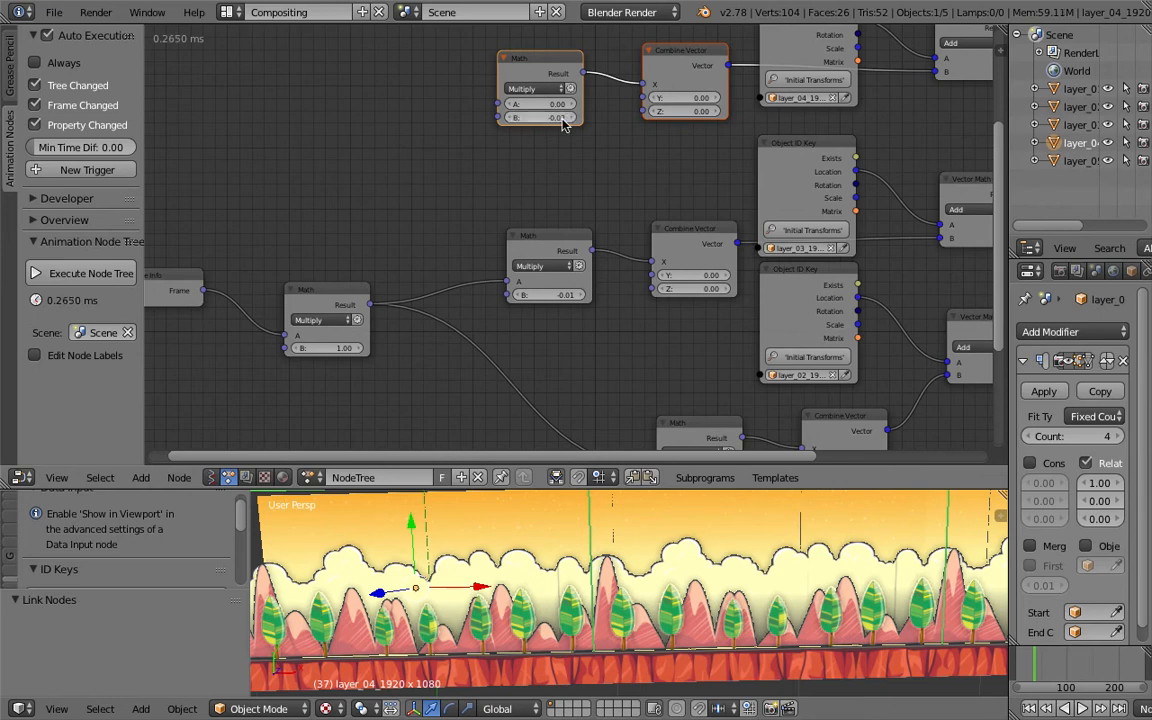
mouse_move(498, 104)
mouse_down()
mouse_move(368, 232)
mouse_move(378, 305)
mouse_move(497, 104)
mouse_up()
key(ctrl+s)
click(443, 148)
- Play the animation from the start and save the file again
scroll(443, 148, down, 3)
click(1029, 708)
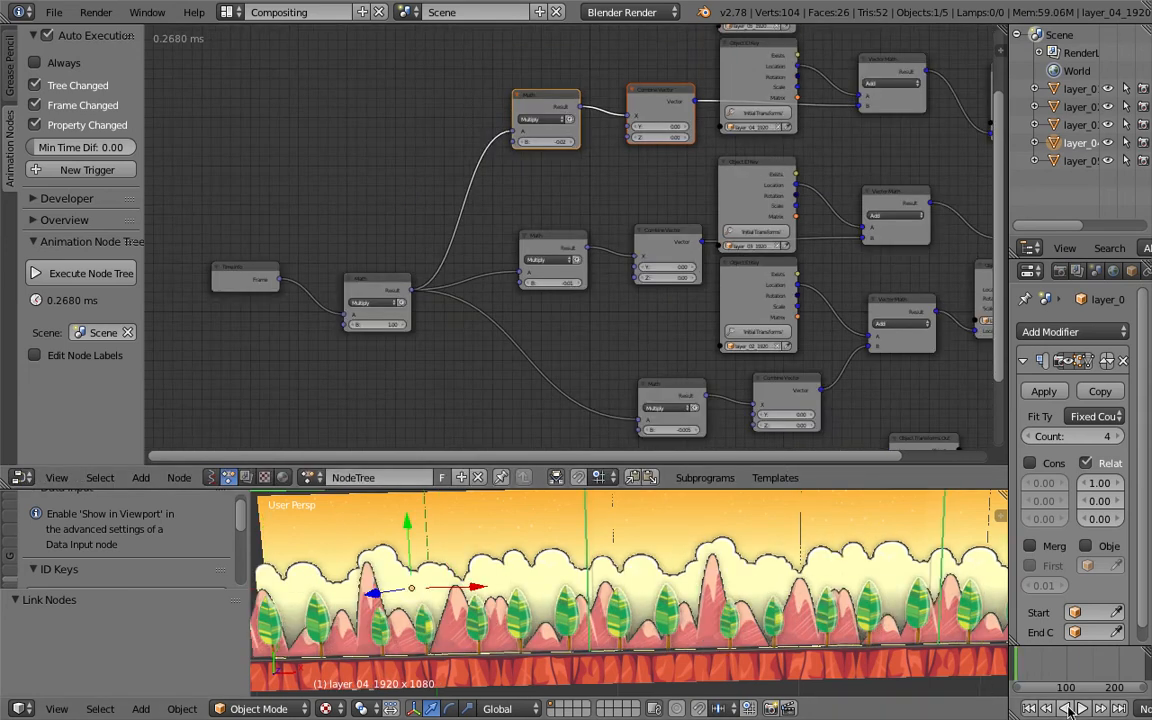
click(1083, 708)
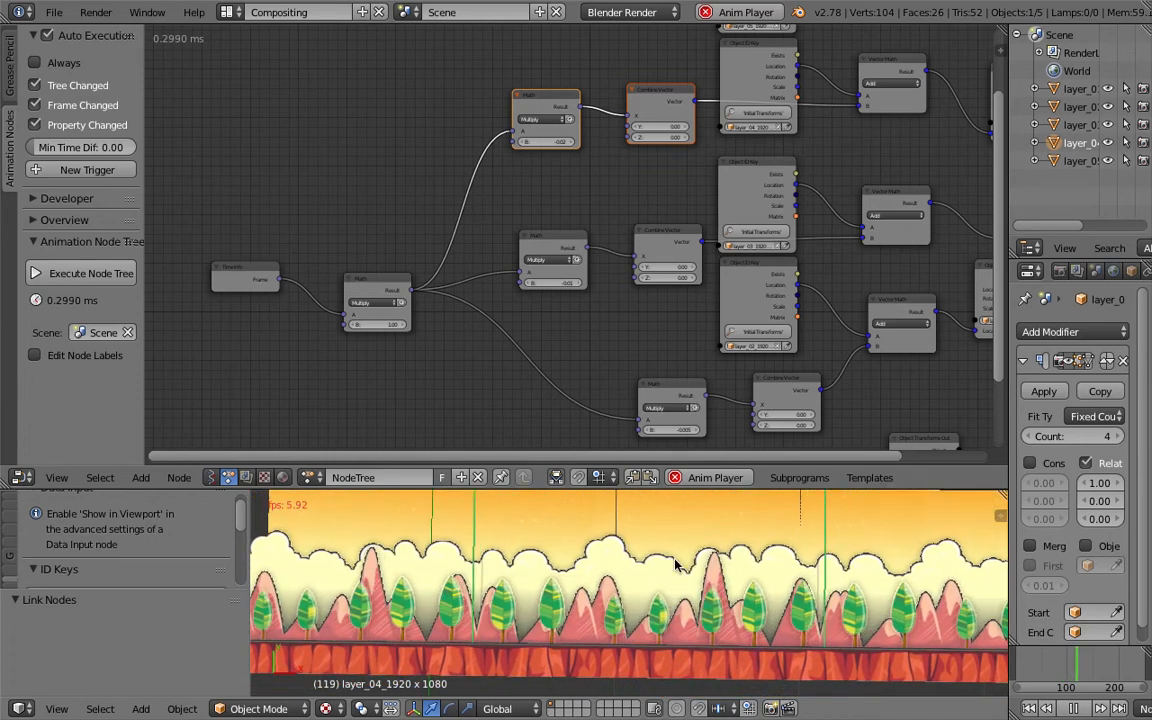
middle_drag(571, 236, 534, 225)
middle_drag(828, 220, 707, 214)
key(ctrl+s)
click(707, 212)
- Set the layer_03 Combine Vector's Y value to -0.06 and save the file
scroll(765, 198, up, 4)
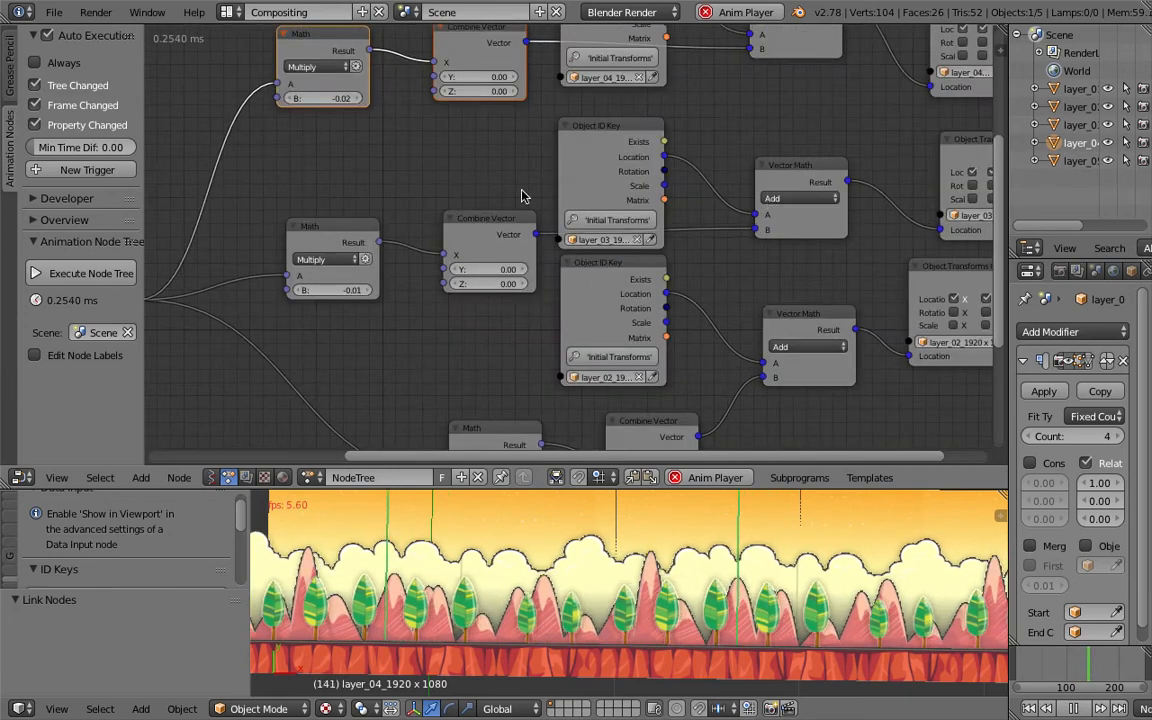
middle_drag(521, 196, 454, 186)
click(755, 218)
middle_drag(393, 296, 545, 303)
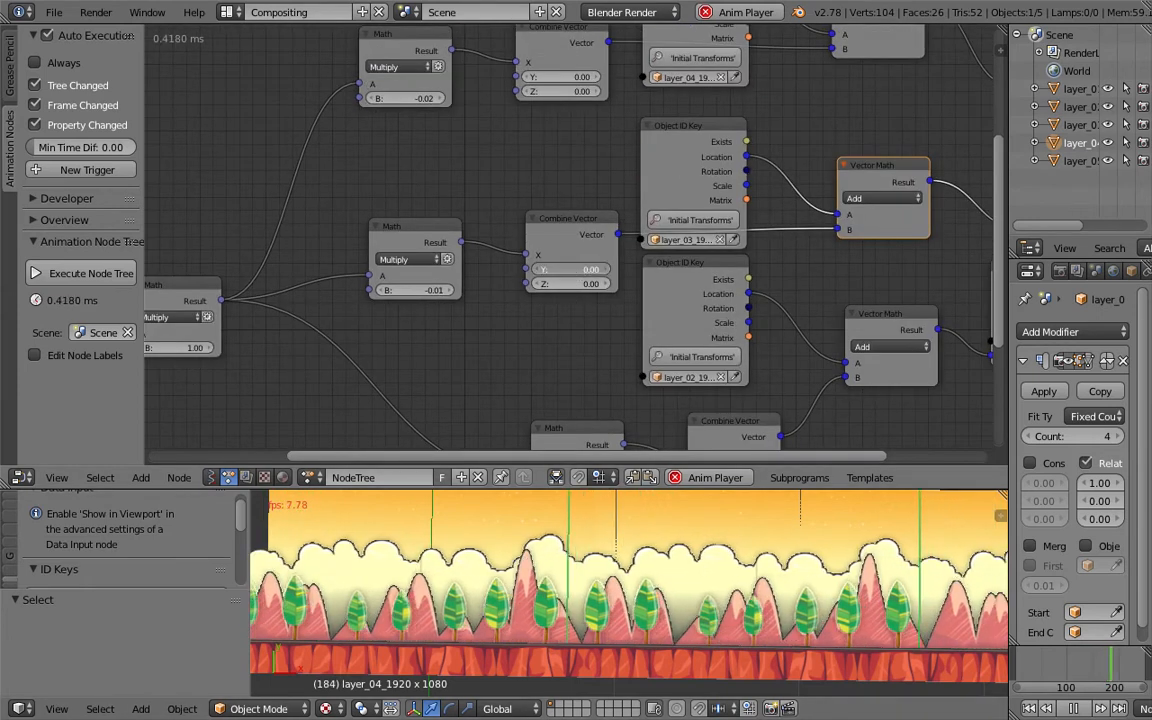
drag(568, 269, 590, 269)
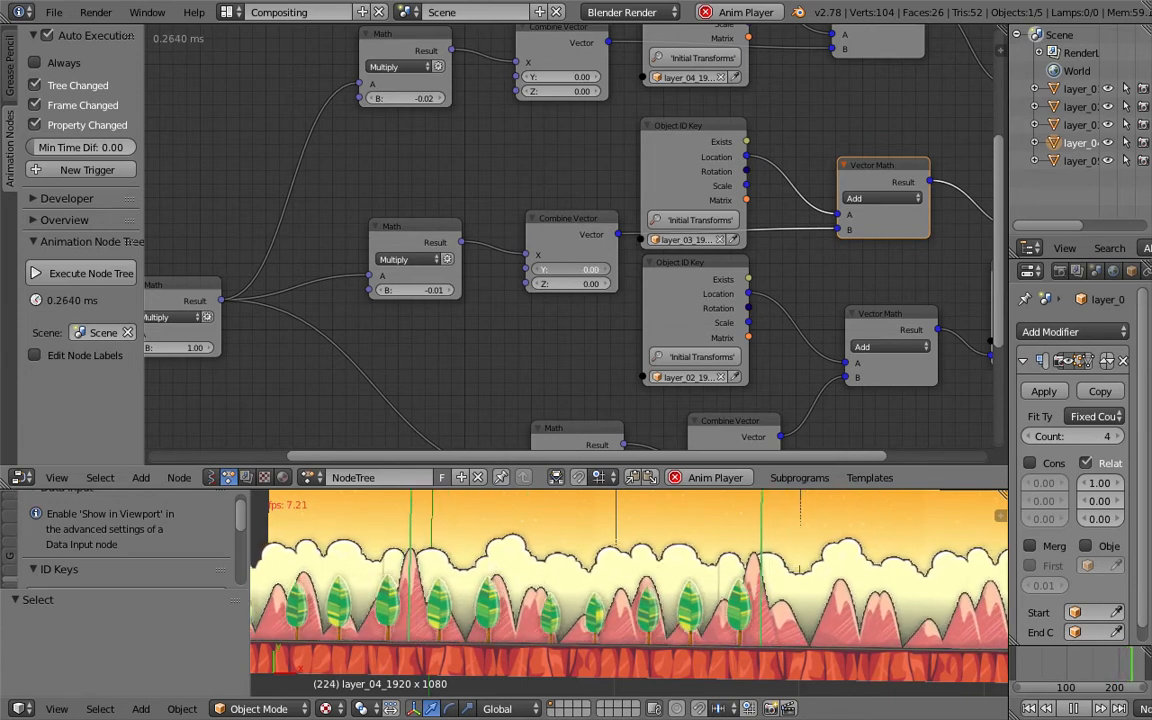
key(ctrl+s)
click(577, 270)
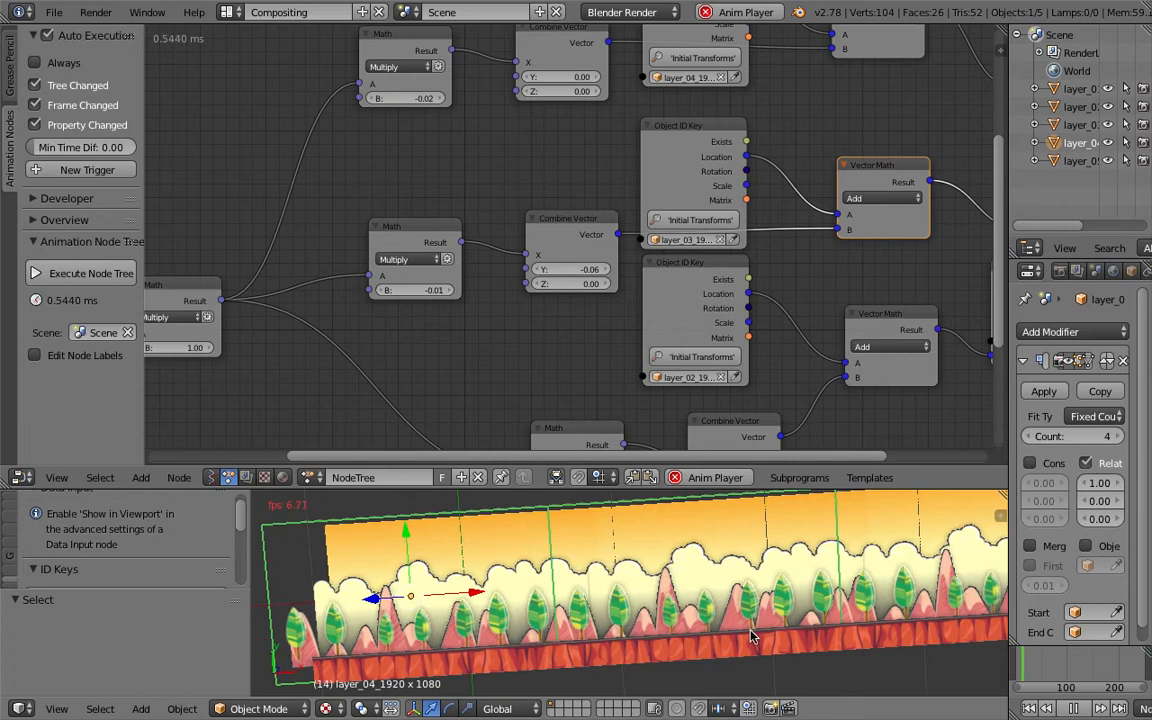
- Set the layer_04 Math node's B value to -0.03 and save the file
middle_drag(429, 332, 439, 353)
click(437, 118)
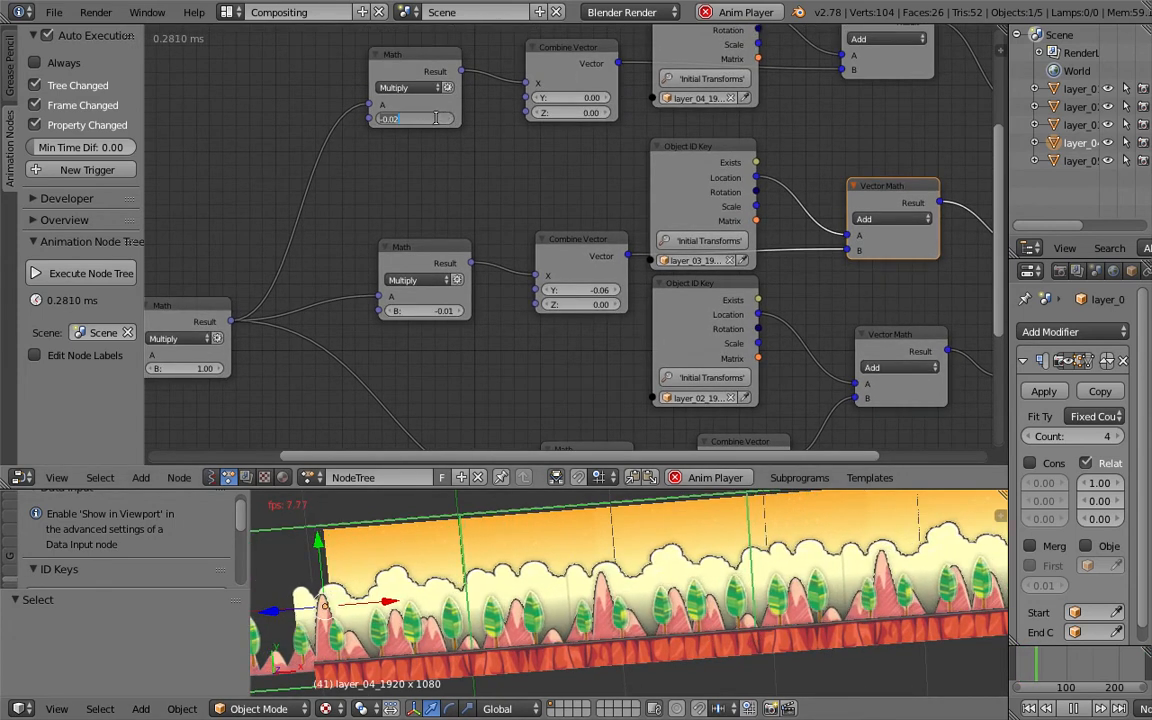
text(3)
key(Return)
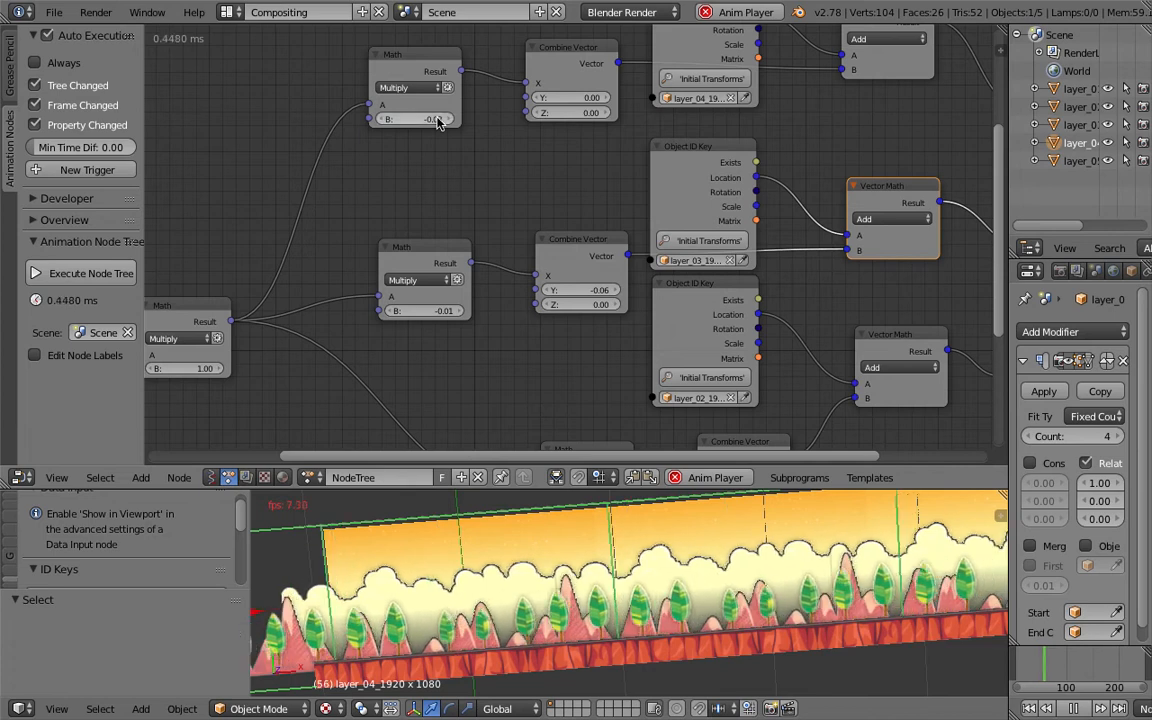
key(ctrl+s)
click(437, 118)
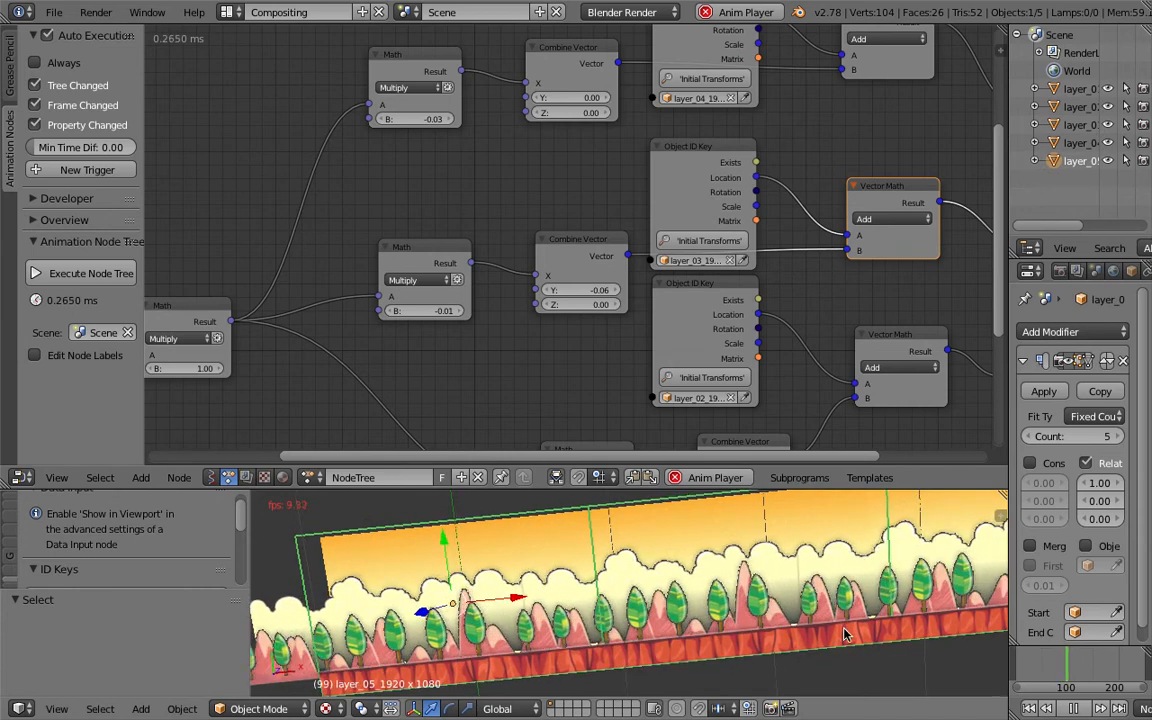
- Duplicate a Vector Math Add node into the layer_05 chain between its Object ID Key and Object Transforms nodes
middle_drag(516, 162, 537, 288)
mouse_move(626, 157)
middle_down()
mouse_move(635, 209)
mouse_move(522, 252)
middle_up()
drag(795, 102, 950, 108)
drag(771, 252, 770, 160)
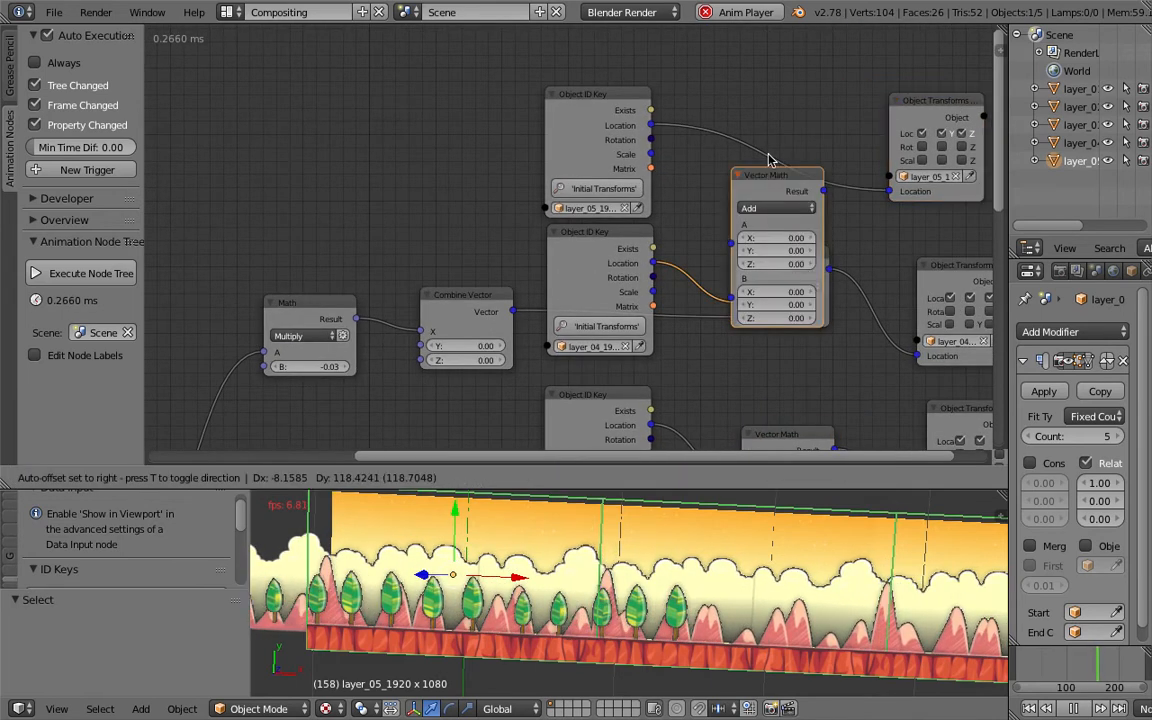
click(764, 86)
- Duplicate the layer_04 Math and Combine Vector pair for the layer_05 chain
click(455, 293)
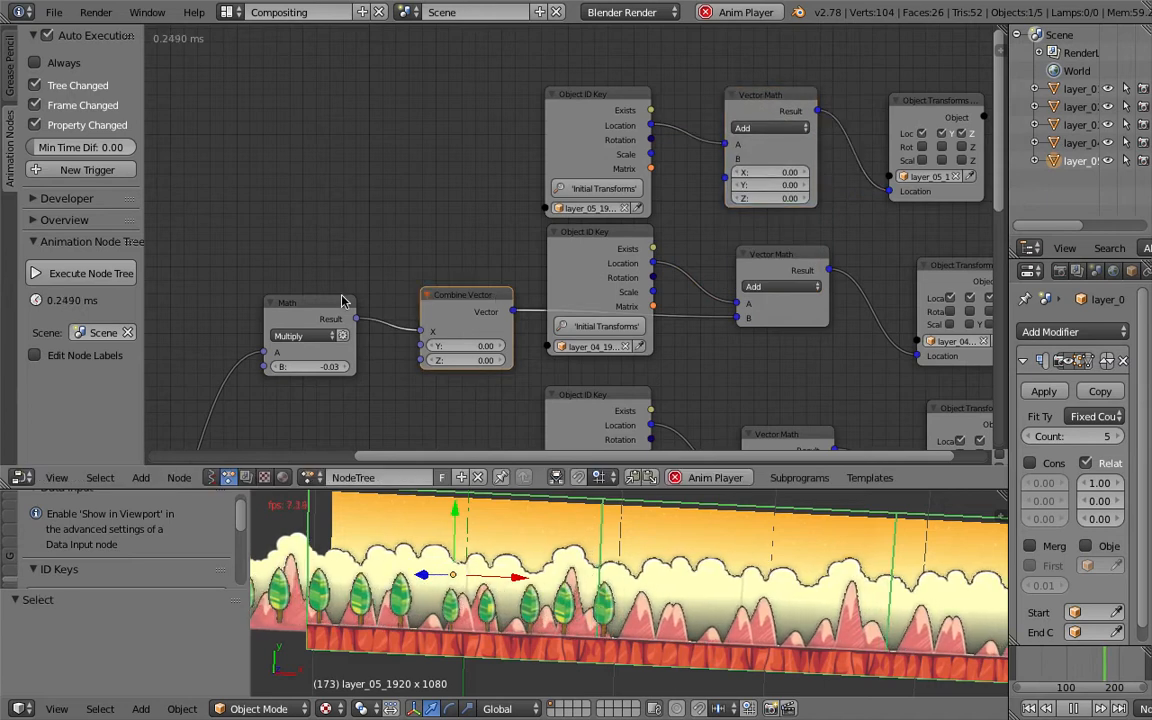
shift+click(333, 306)
key(shift+d)
click(340, 154)
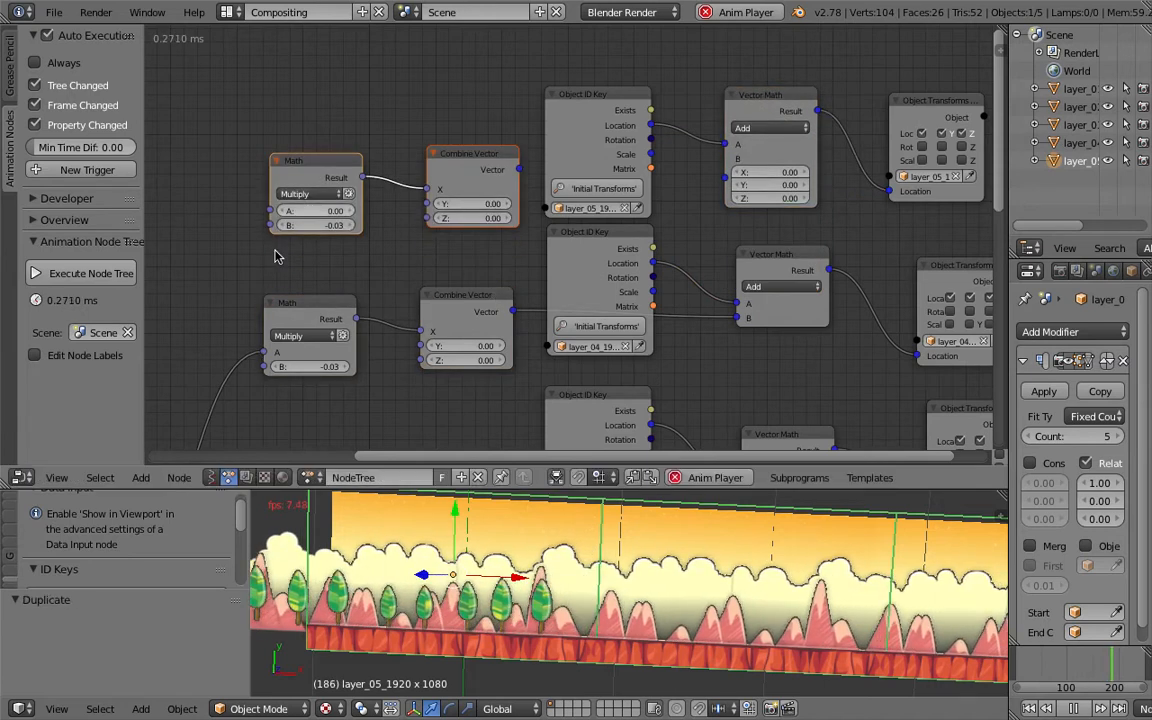
middle_drag(438, 235, 559, 187)
- Connect the master Math output to the new Math node's A input and set its B to -0.05
scroll(559, 187, down, 2)
drag(307, 445, 441, 183)
scroll(455, 185, up, 2)
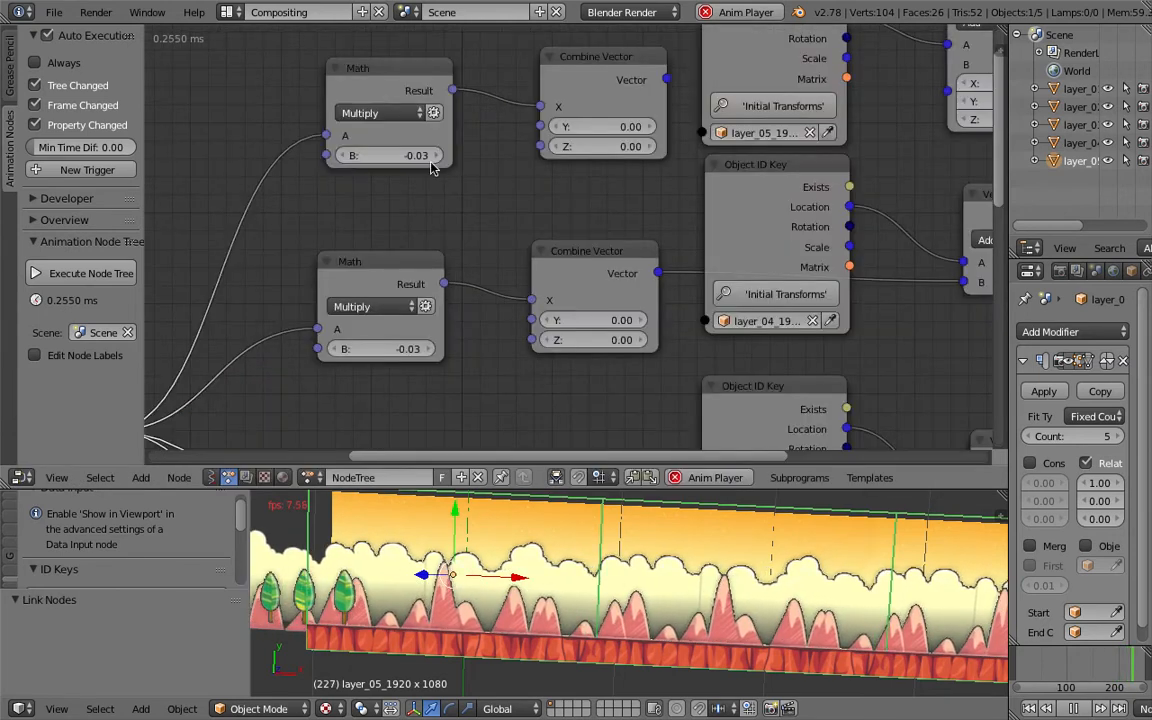
click(422, 155)
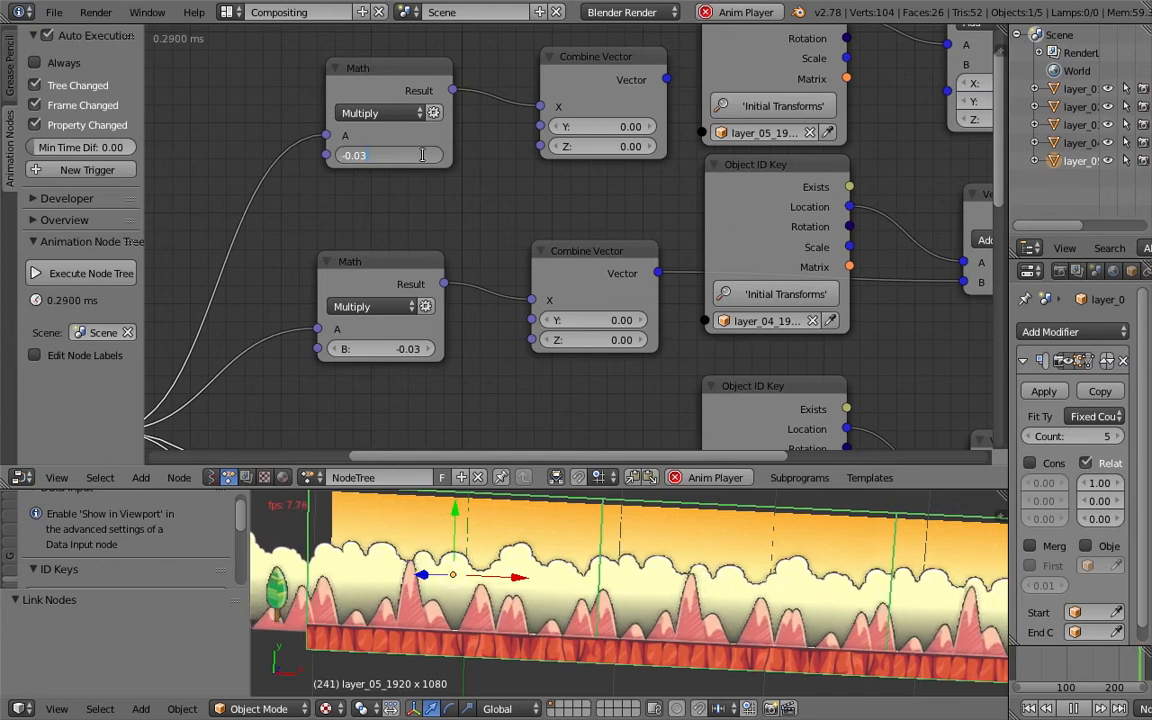
key(Return)
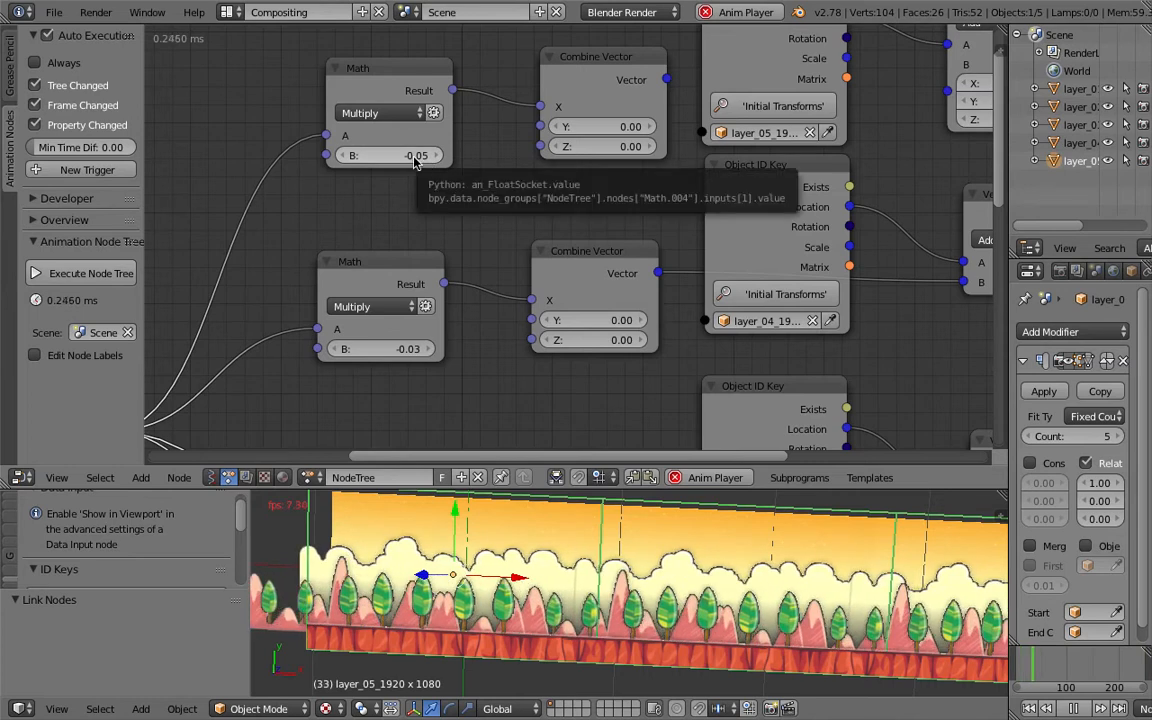
- Connect the new Combine Vector output to the layer_05 Vector Math B input and save the file
scroll(658, 117, down, 2)
middle_drag(658, 117, 615, 150)
drag(608, 133, 852, 148)
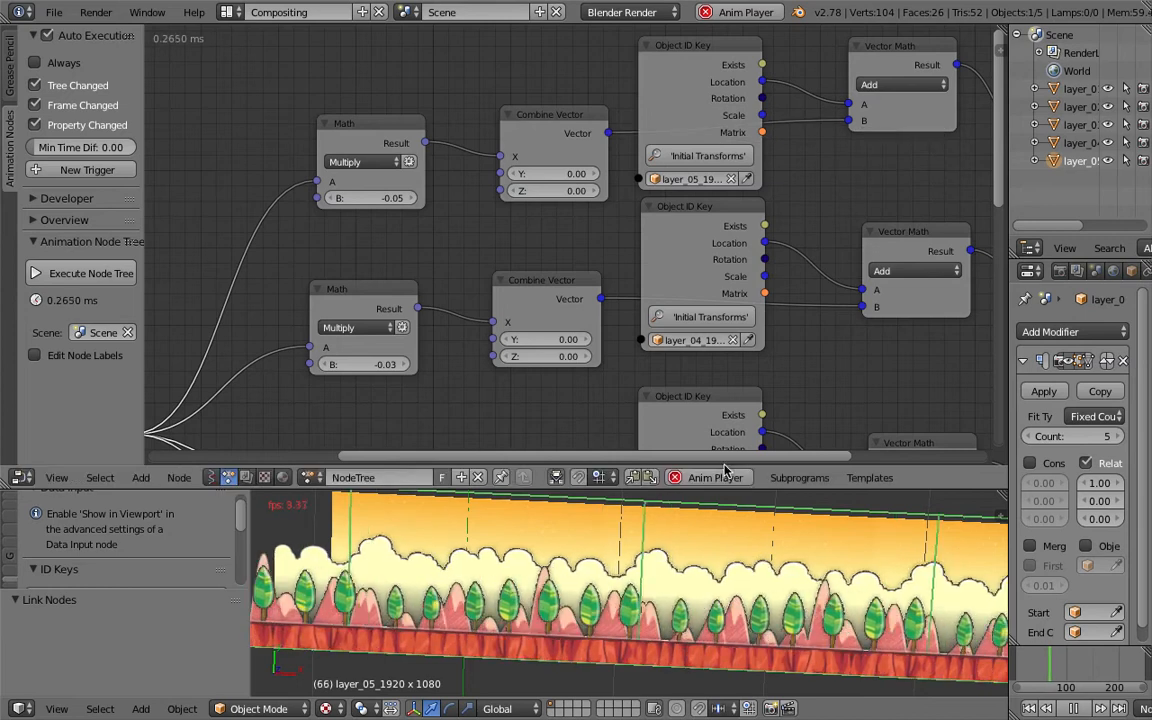
key(ctrl+s)
click(700, 584)
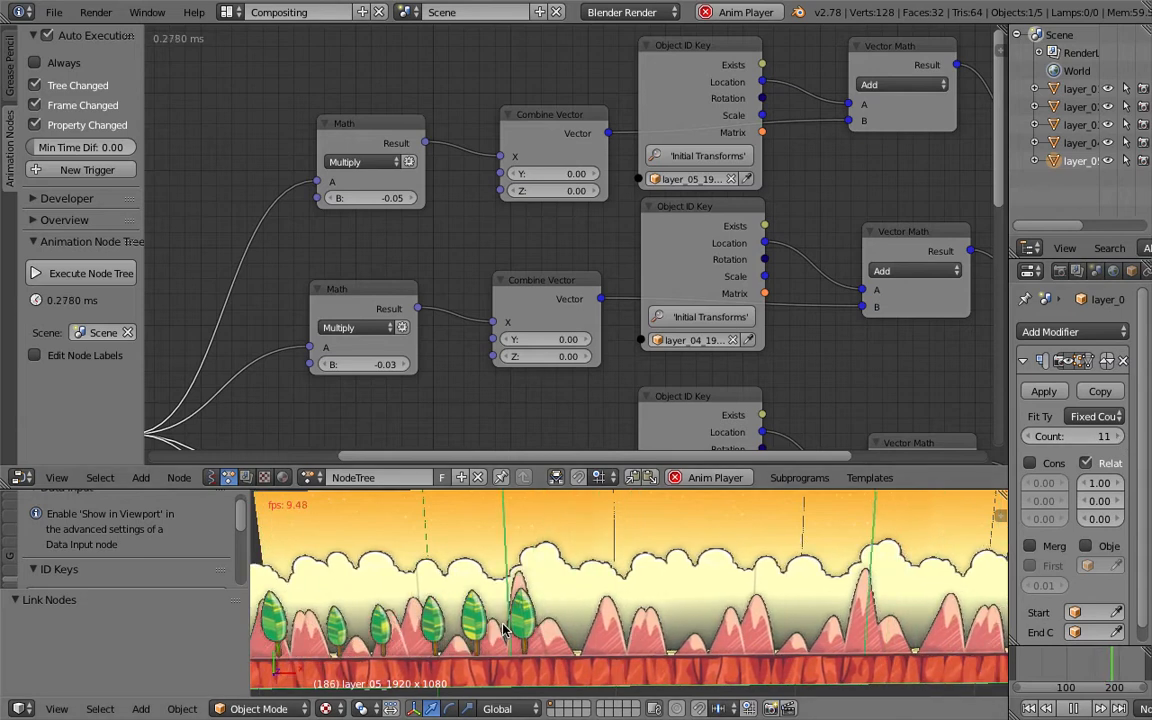
- Select the layer_04 plane and raise its Array modifier count to 6
right_click(369, 626)
click(1116, 439)
click(1116, 439)
click(1116, 439)
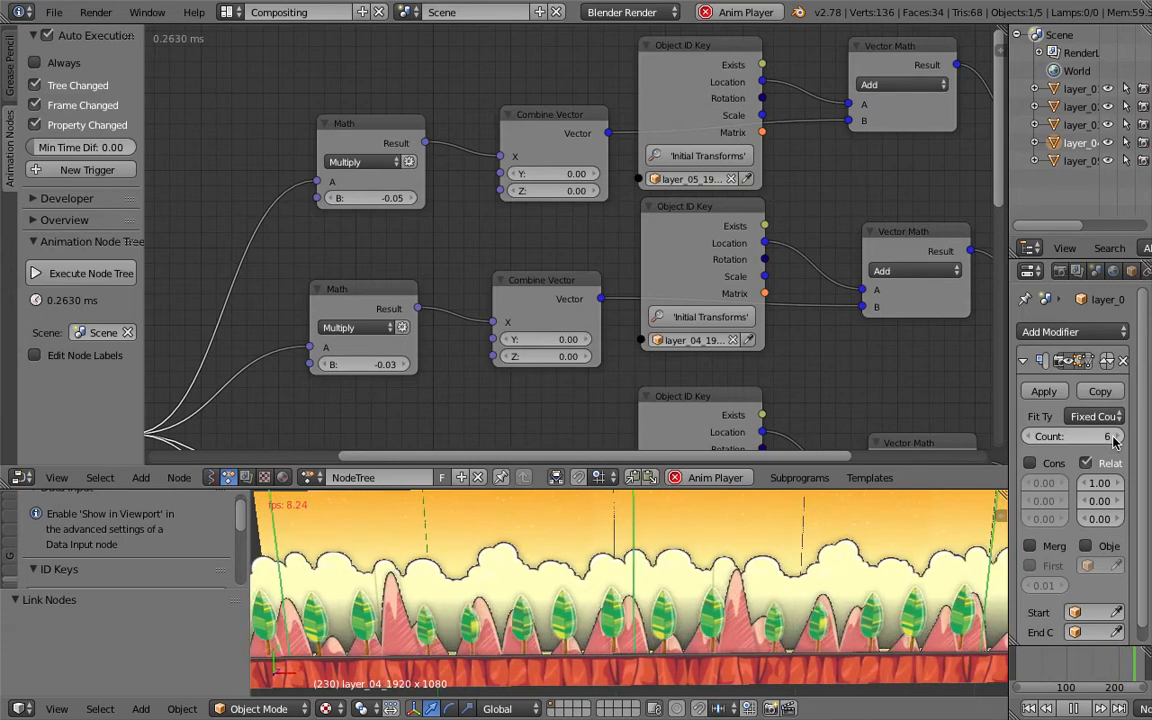
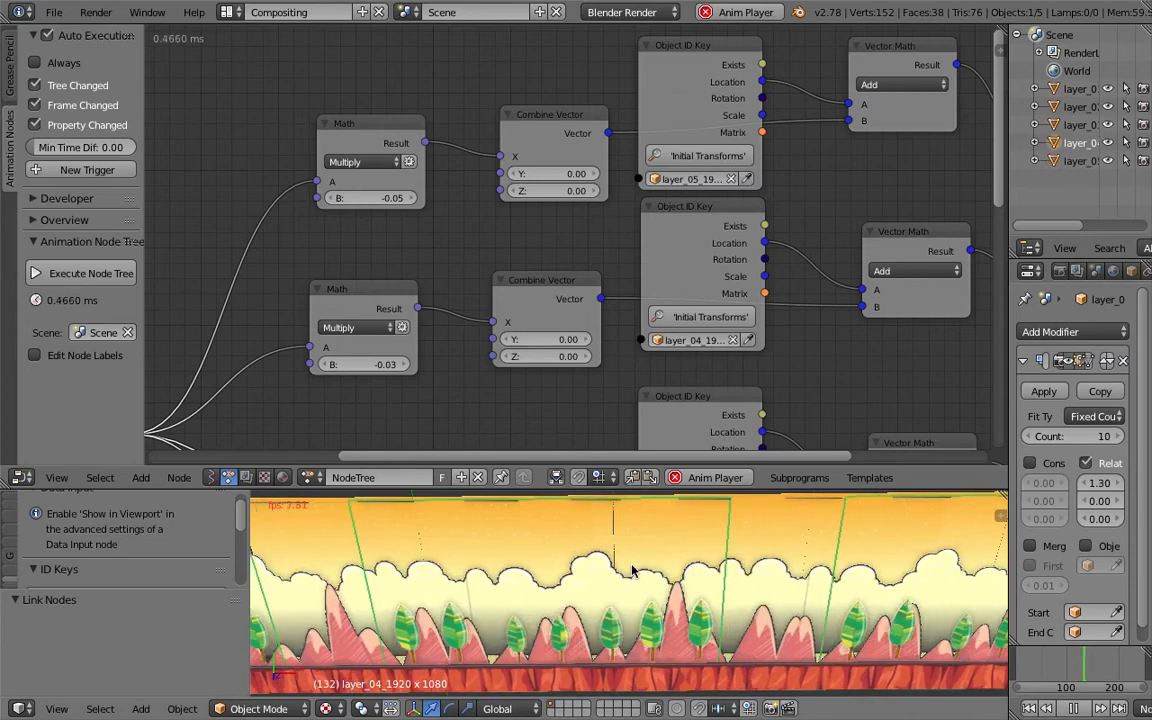
- Orbit the 3D view and select the layer_05 and layer_03 planes to inspect their tiled backgrounds
scroll(594, 565, down, 3)
middle_drag(576, 568, 571, 607)
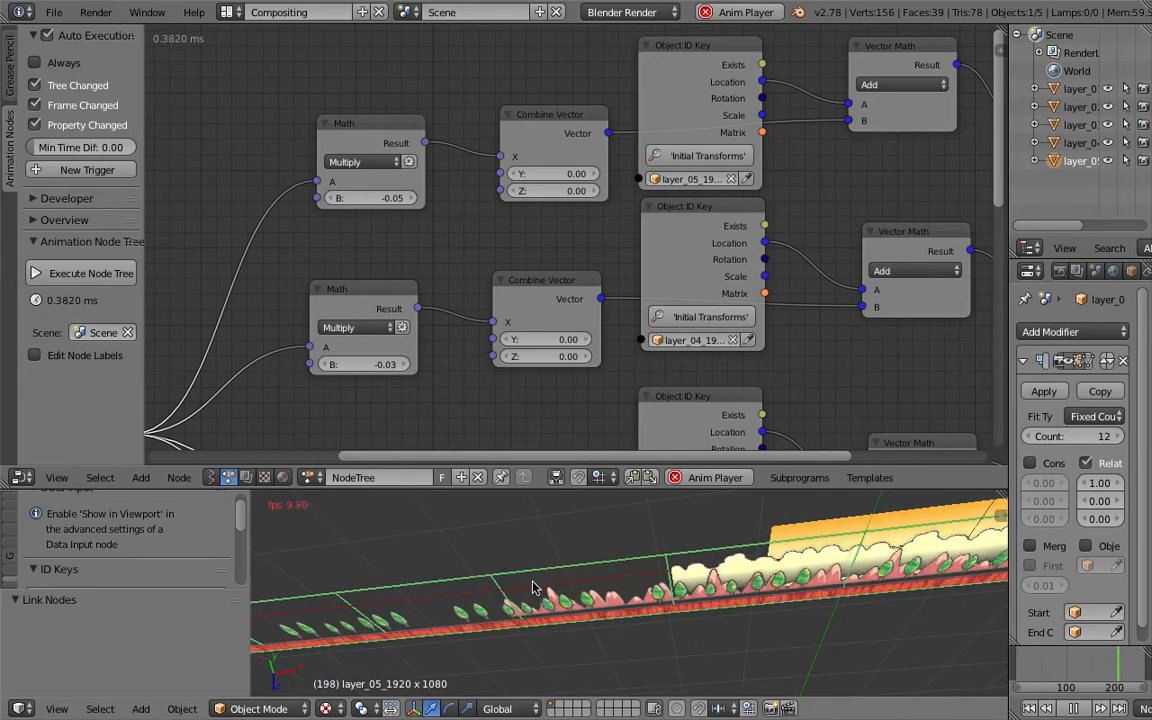
right_click(533, 588)
right_click(565, 588)
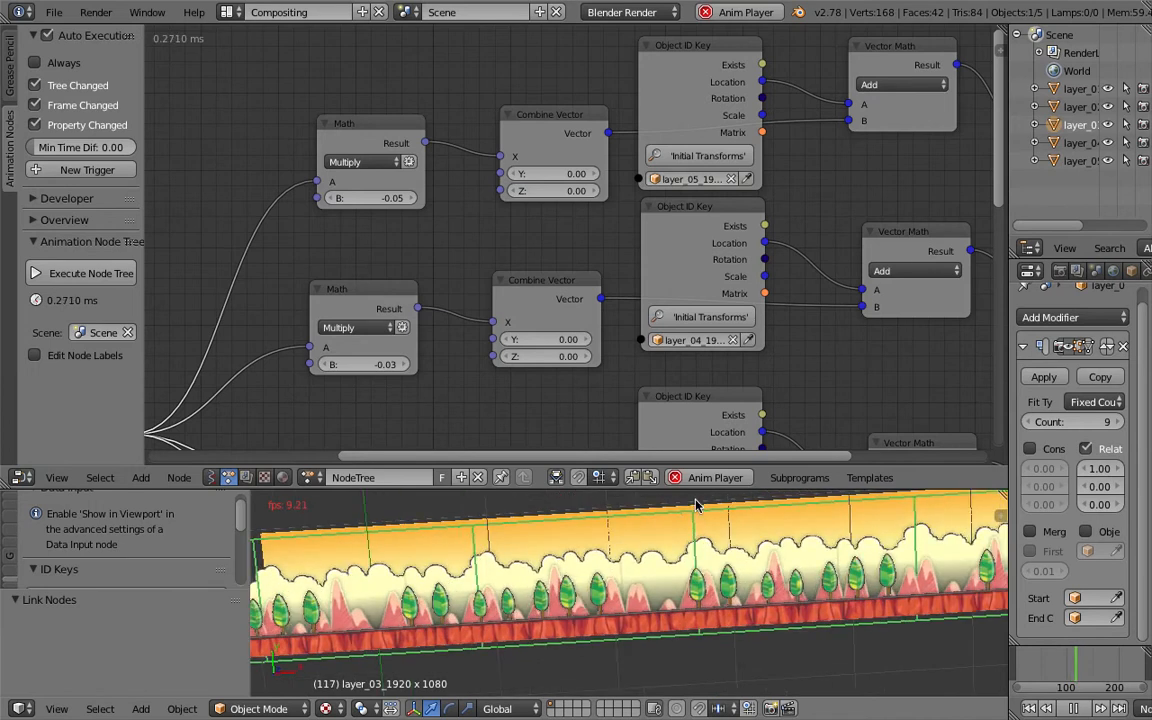
- Set the layer_04 Combine Vector node's Y input to -0.03
drag(706, 490, 708, 404)
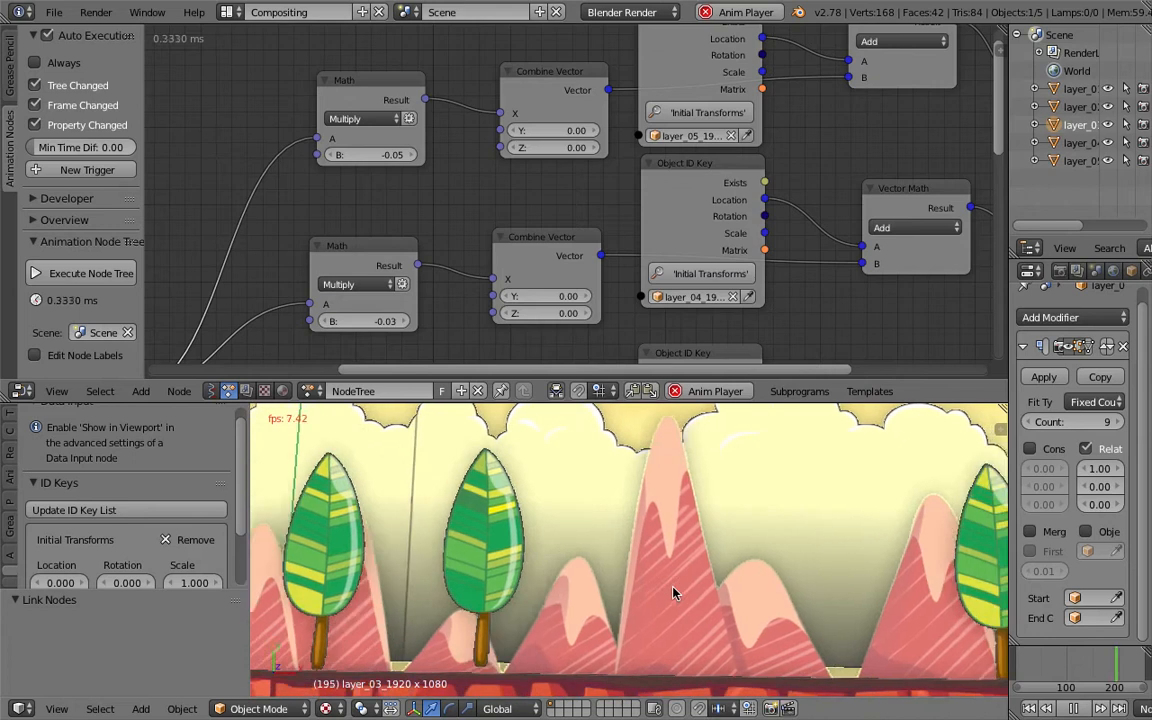
middle_drag(403, 239, 436, 121)
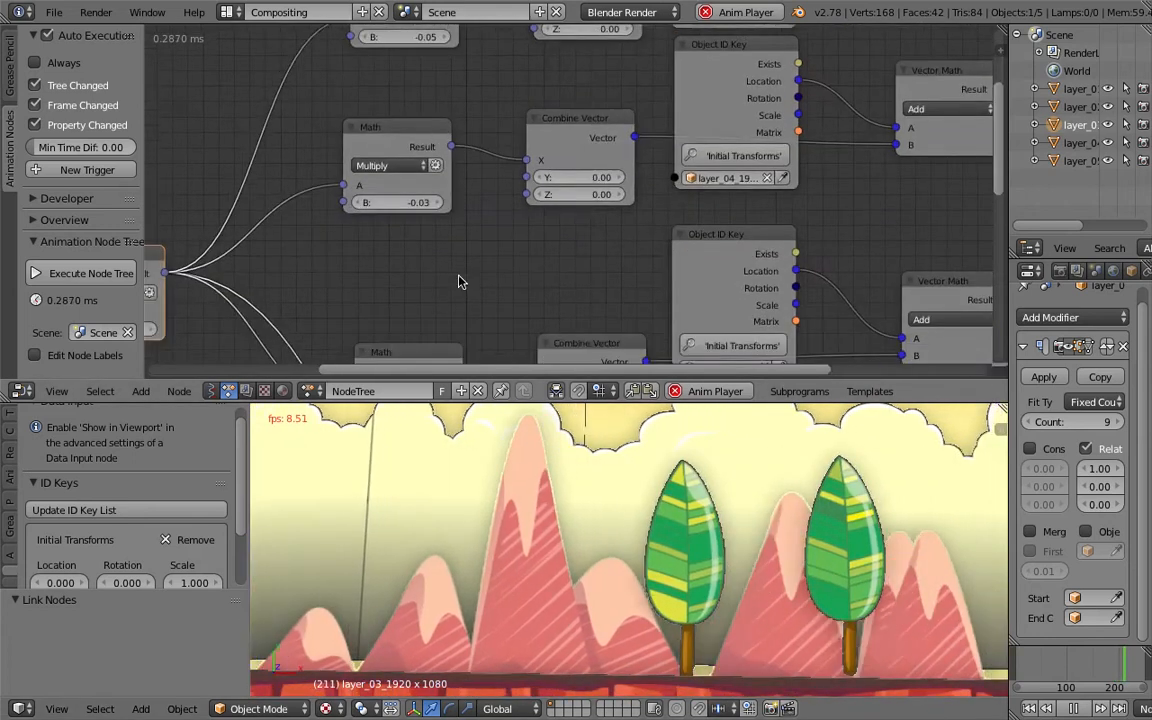
middle_drag(563, 279, 567, 179)
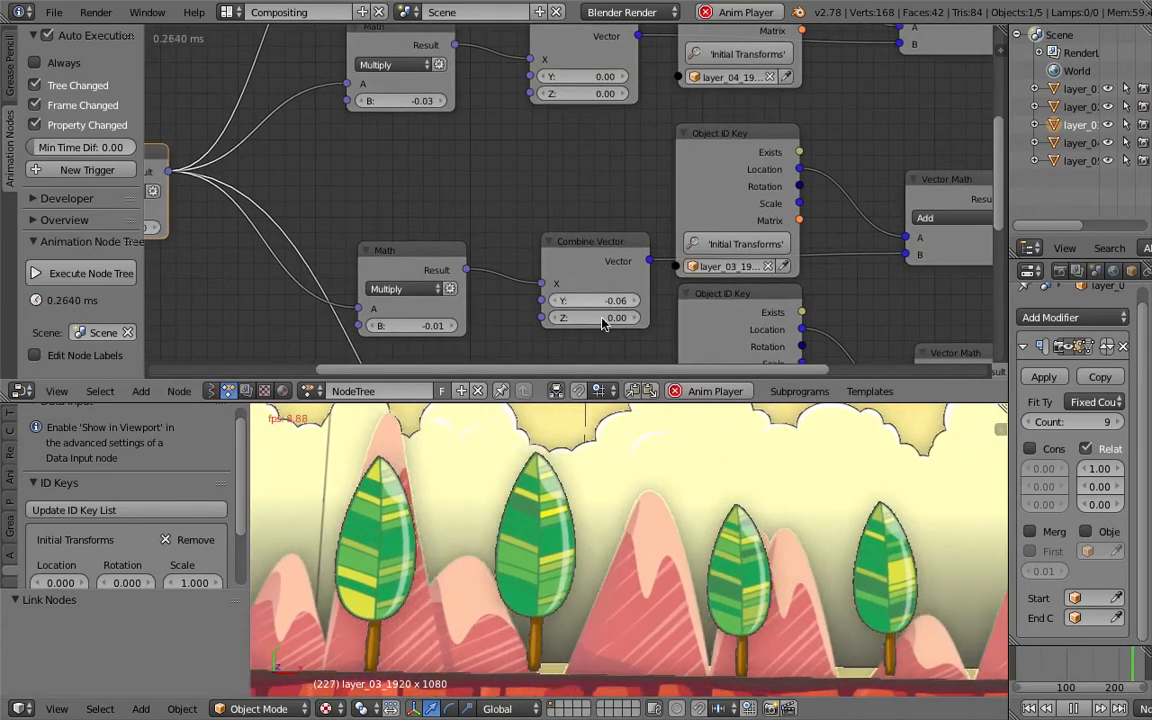
mouse_move(584, 78)
mouse_down()
mouse_move(608, 78)
mouse_move(578, 78)
mouse_up()
click(621, 79)
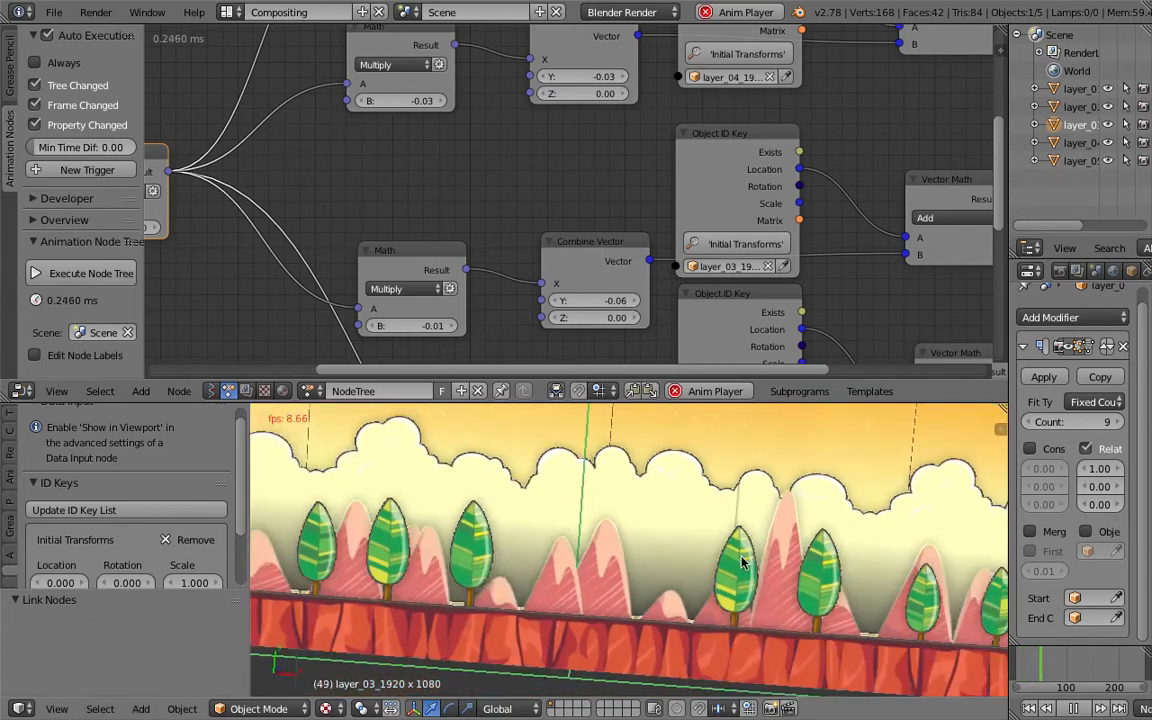
- Set the master Math node's B multiplier fed by Time Info's Frame to 0.29 and save the file
middle_drag(372, 256, 601, 211)
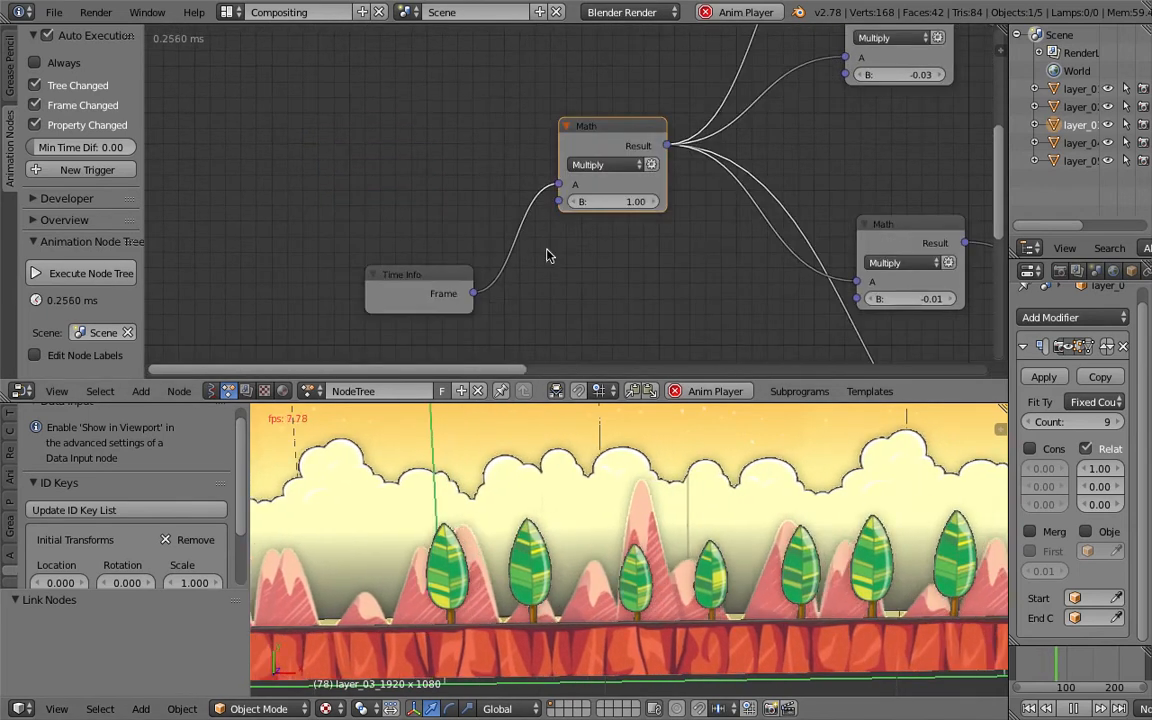
scroll(492, 285, up, 1)
drag(442, 290, 446, 205)
scroll(616, 178, up, 1)
double_click(639, 198)
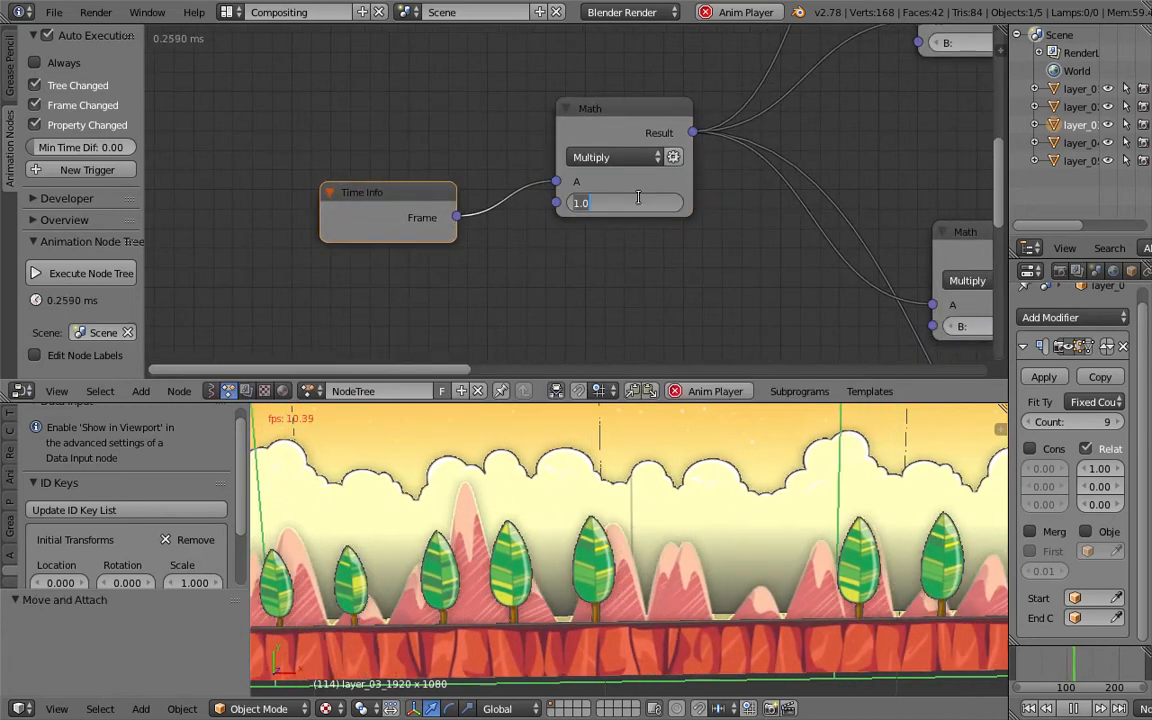
text(.4)
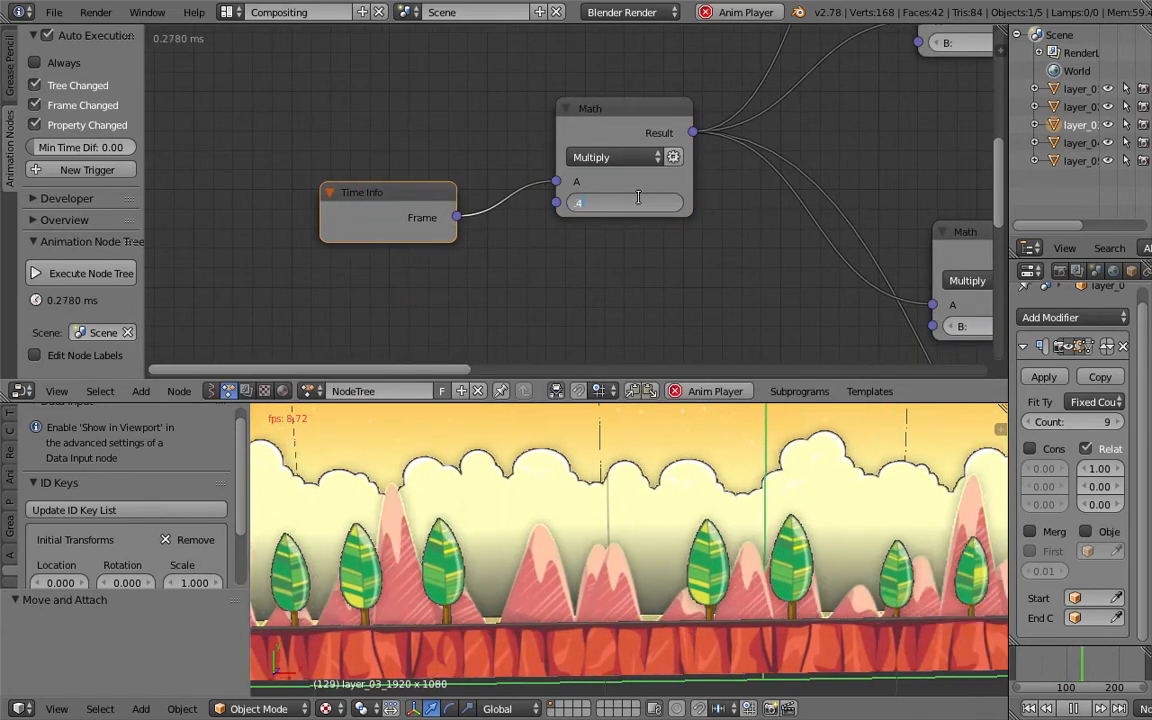
key(Return)
click(639, 201)
text(.2)
key(Return)
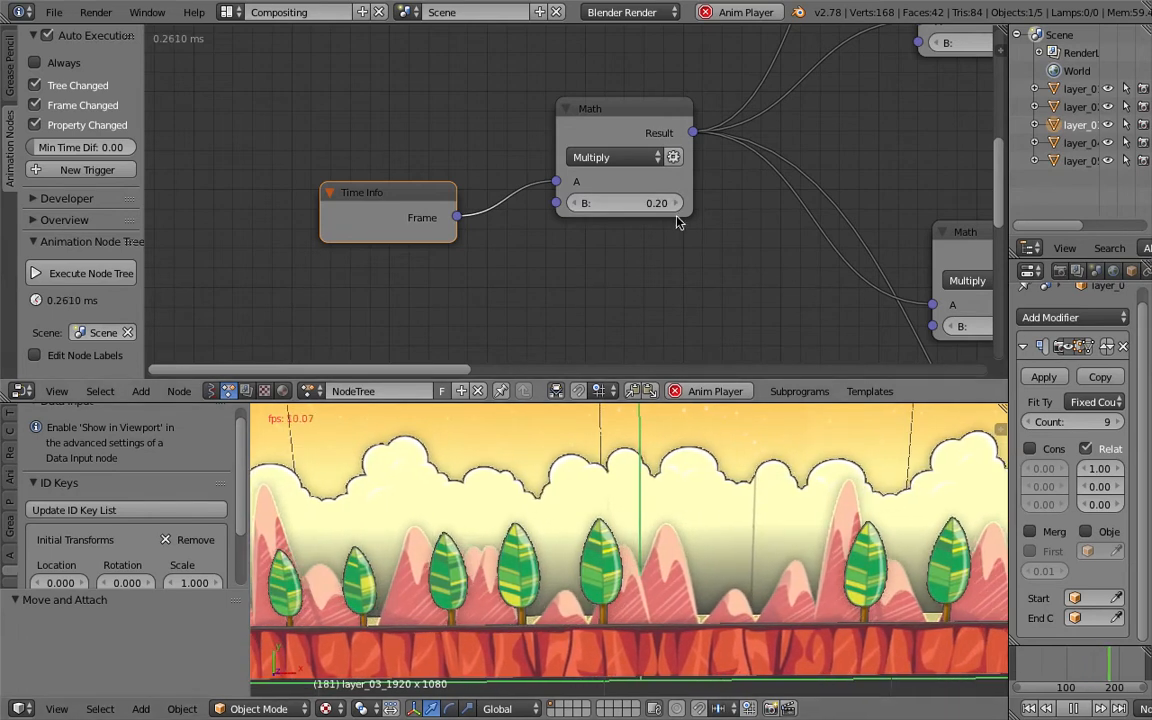
click(676, 205)
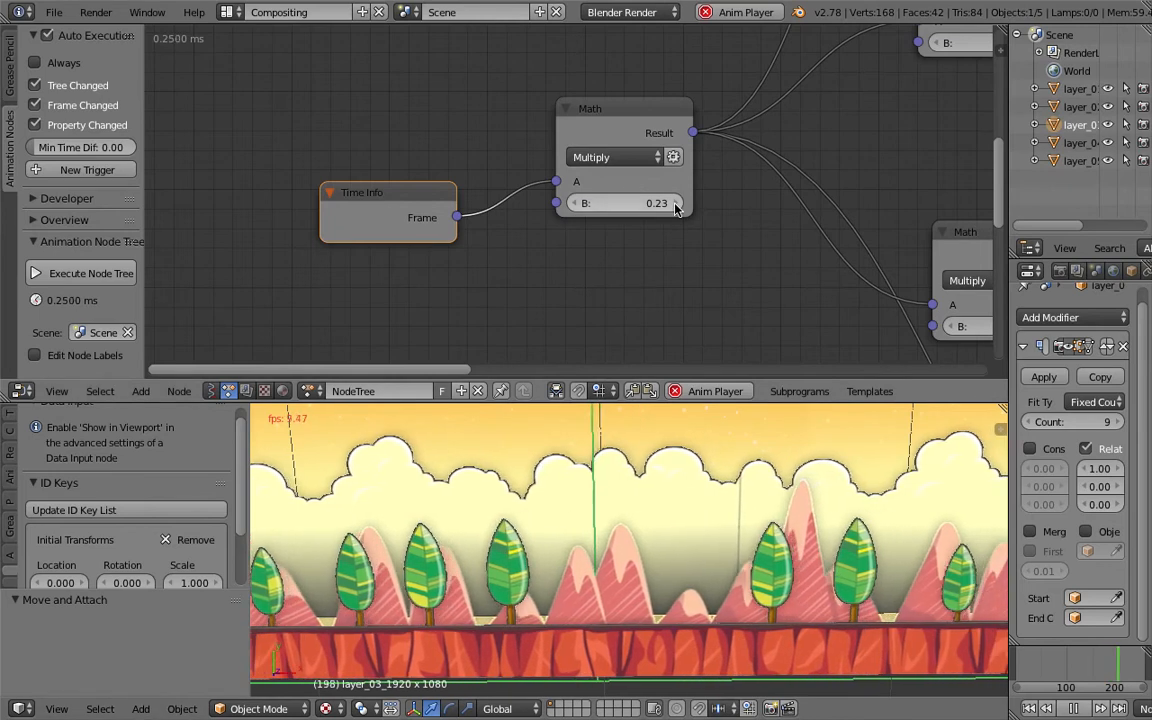
click(676, 205)
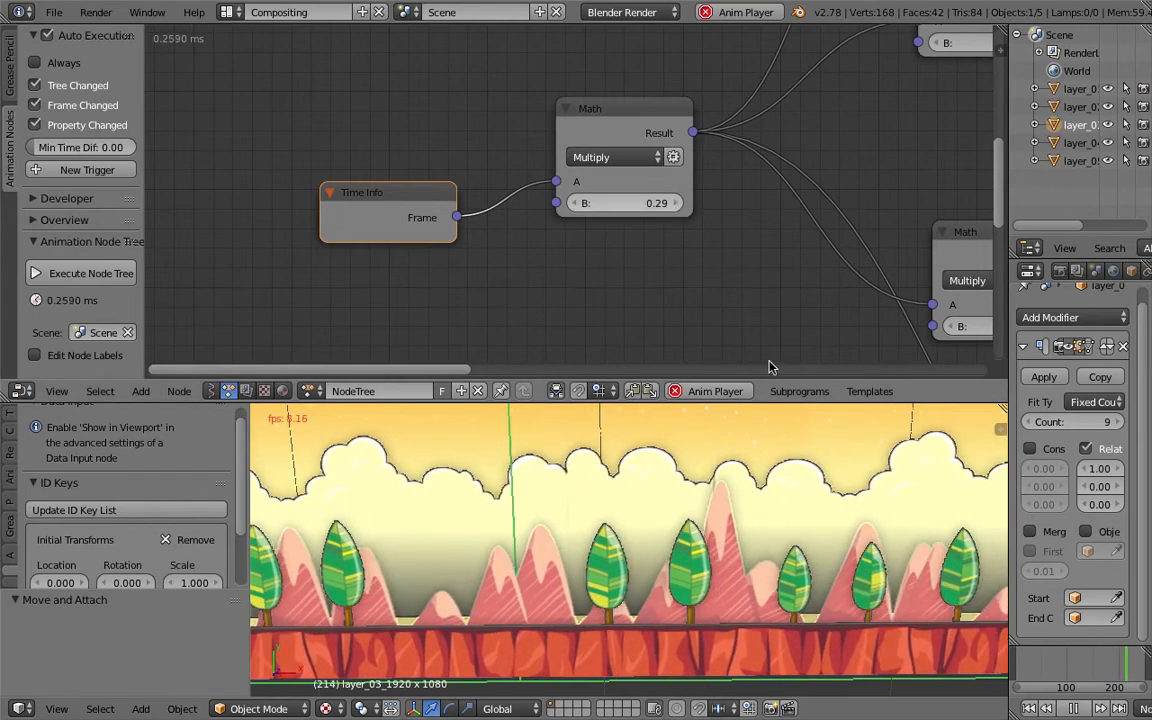
key(ctrl+s)
- Widen the properties editor and shrink the viewport's tool shelf while previewing the scrolling layers
click(800, 508)
drag(1007, 440, 950, 443)
scroll(729, 545, down, 5)
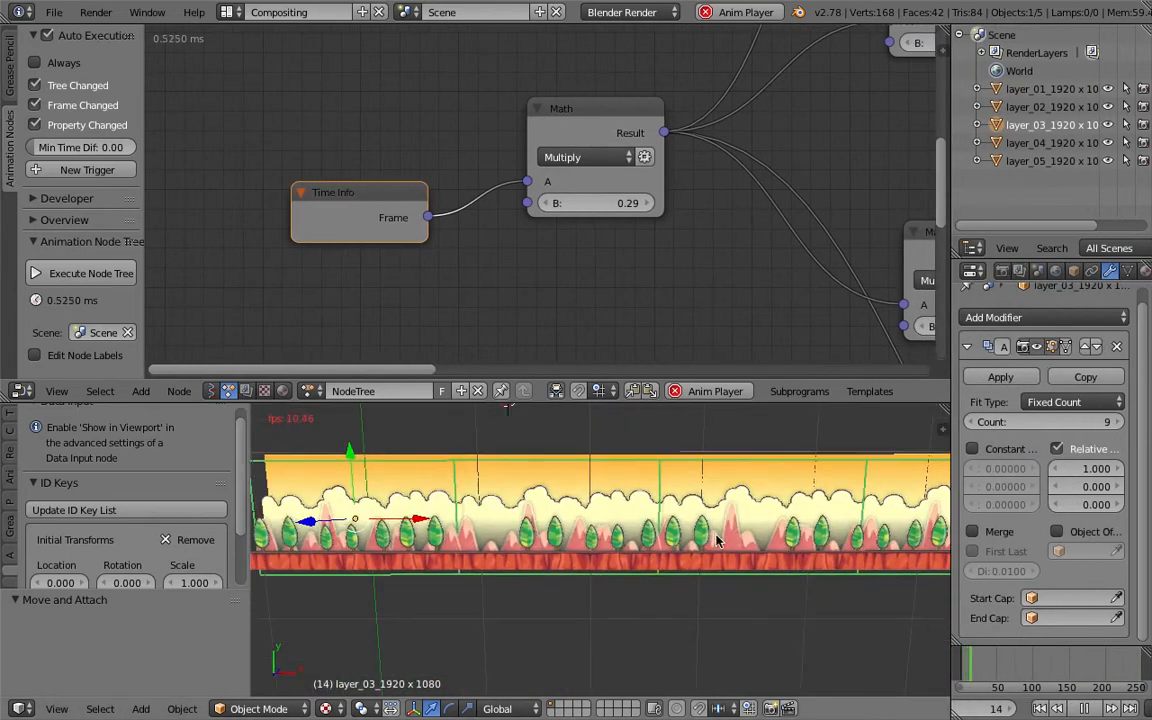
middle_drag(729, 545, 694, 524)
drag(249, 429, 103, 430)
middle_drag(657, 591, 671, 617)
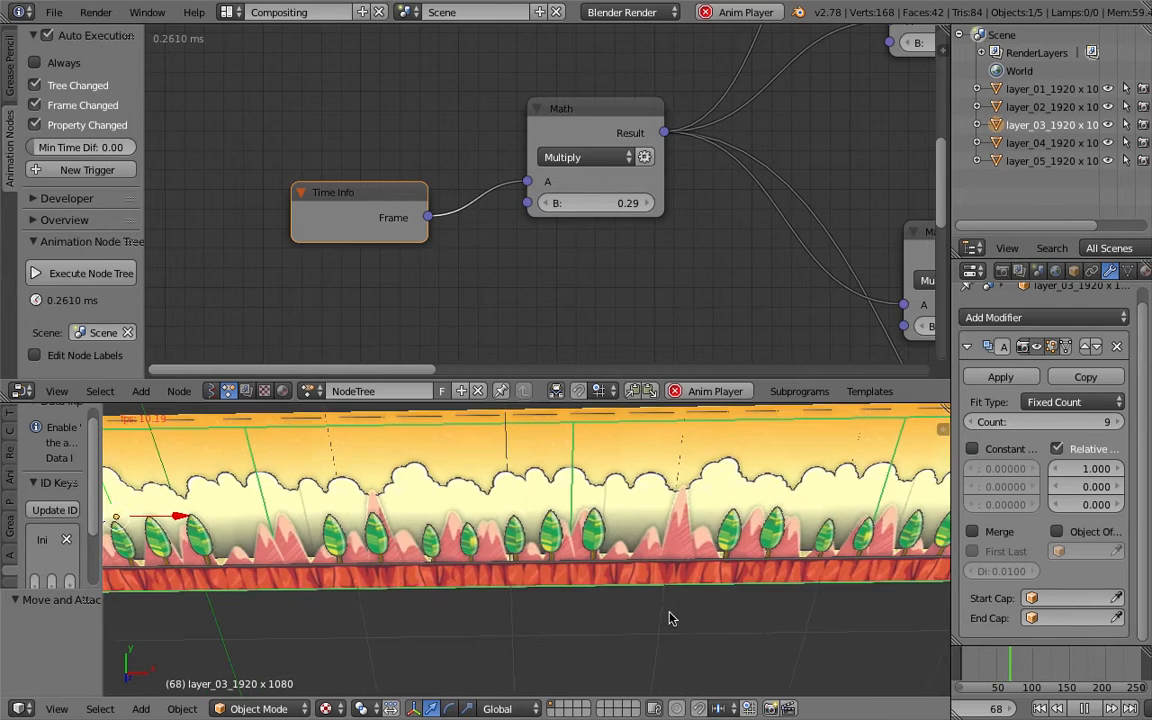
scroll(671, 617, up, 4)
middle_drag(653, 526, 671, 609)
scroll(671, 609, down, 1)
- Save the file as AN_Parallax5.blend on the Desktop
key(ctrl+s)
click(671, 609)
scroll(659, 628, down, 1)
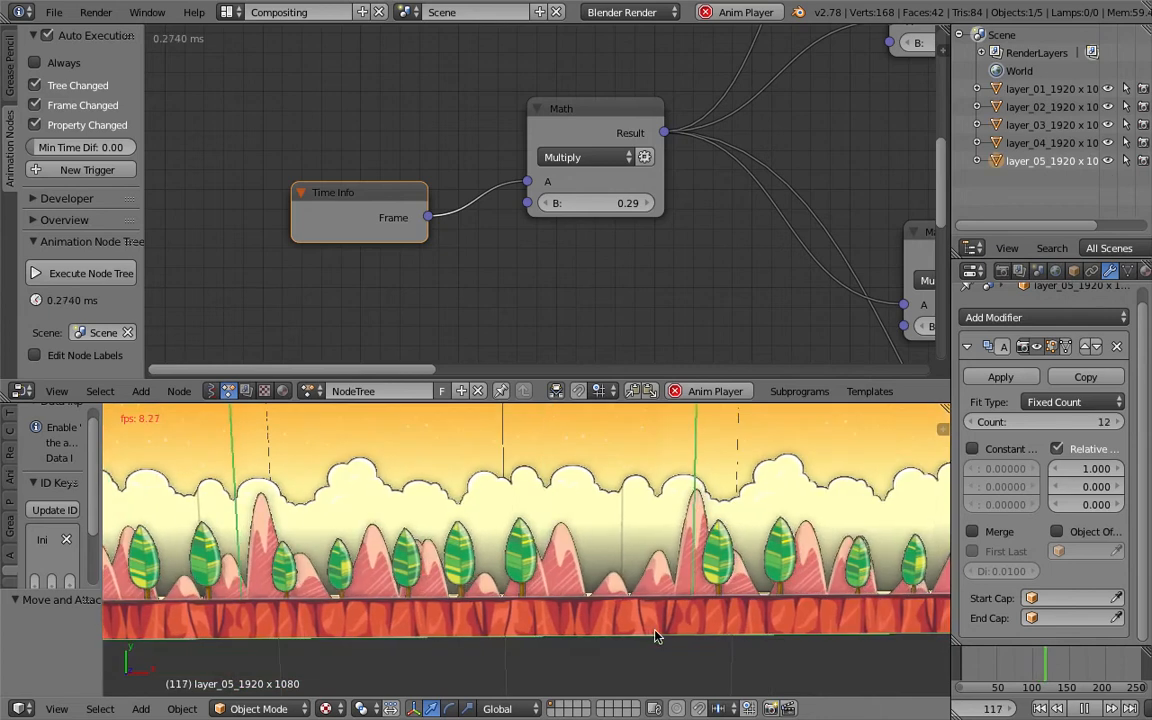
key(ctrl+s)
click(658, 630)
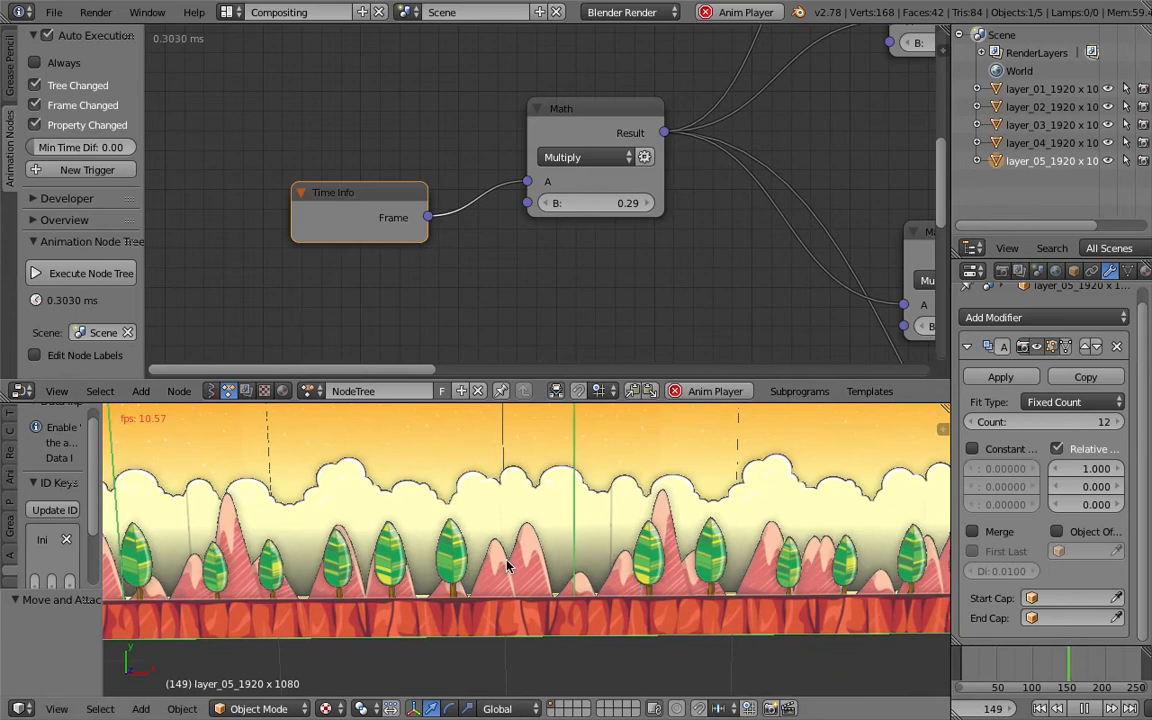
scroll(508, 566, down, 2)
click(52, 12)
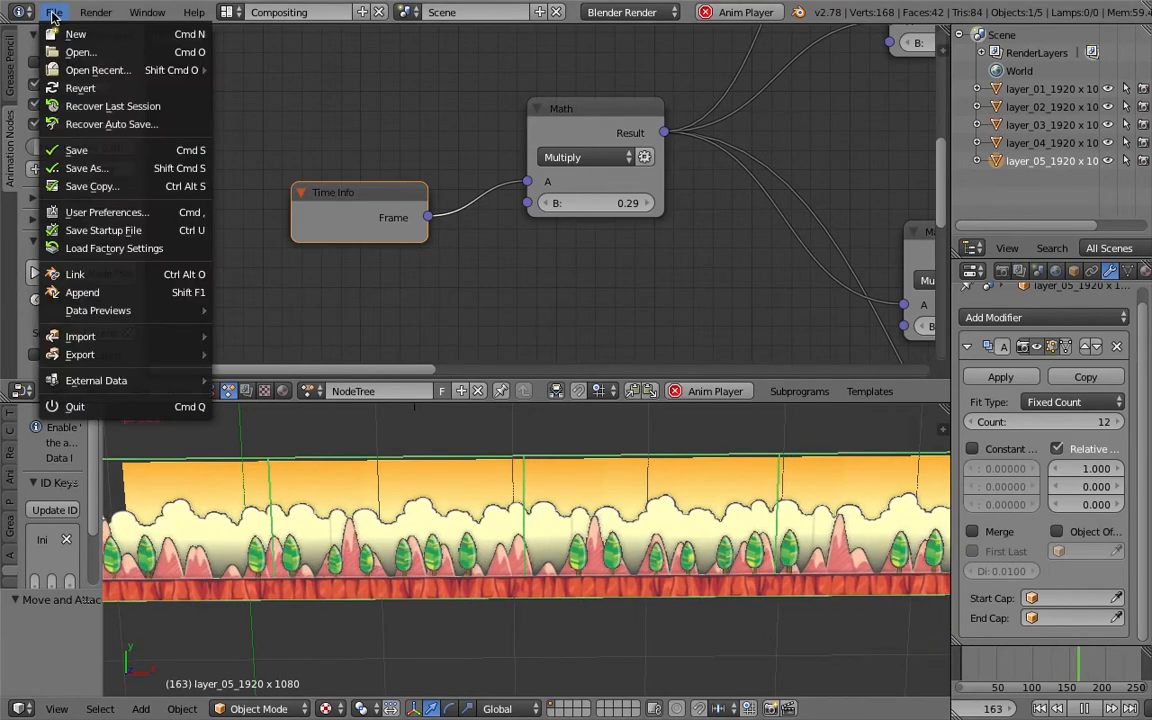
click(86, 168)
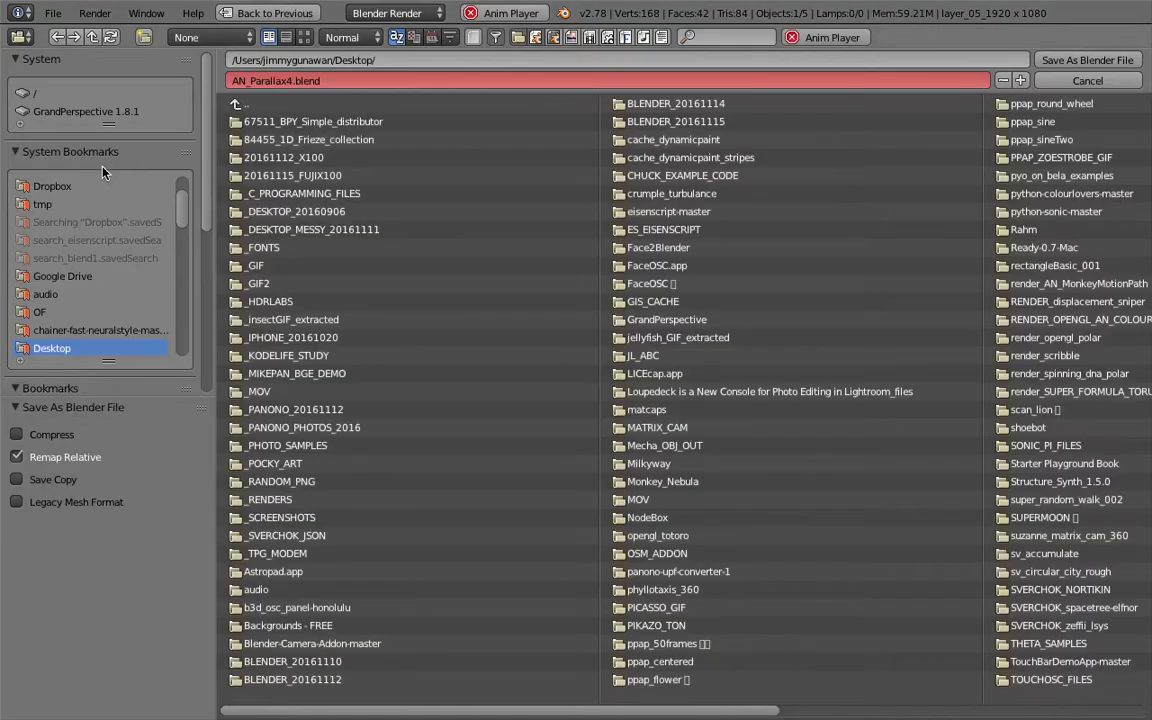
click(1048, 60)
- Add a Bezier circle for the sun and set its curve shape to 2D
key(shift+a)
mouse_move(616, 446)
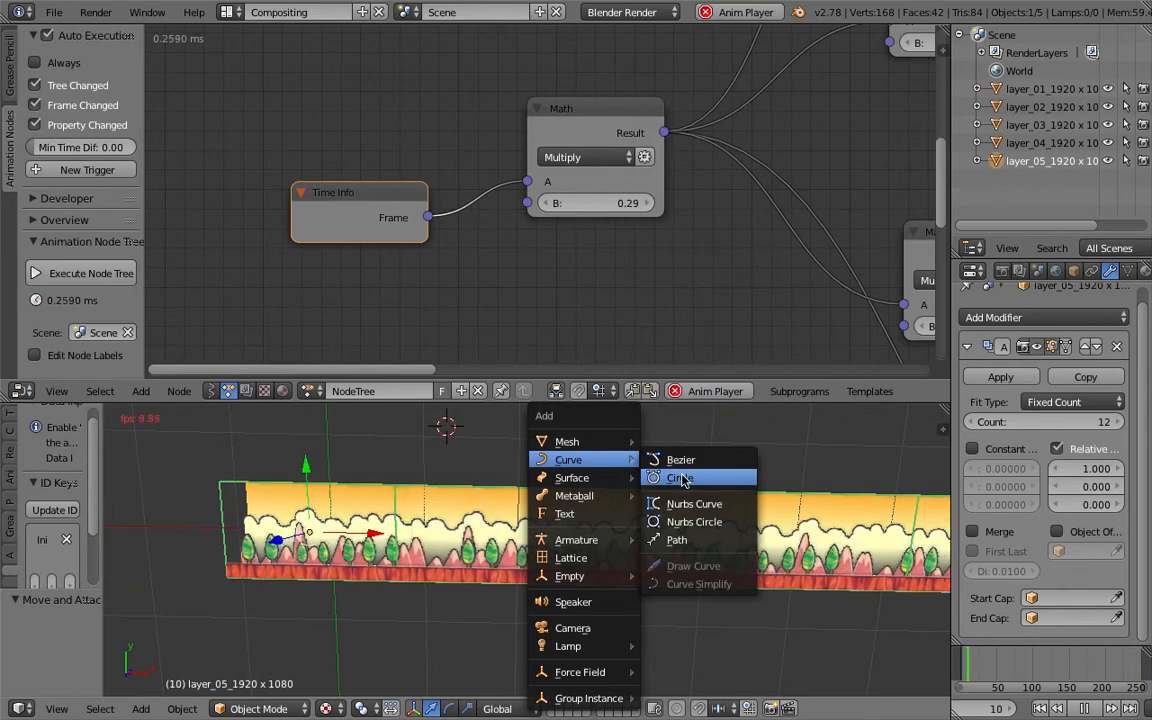
click(681, 480)
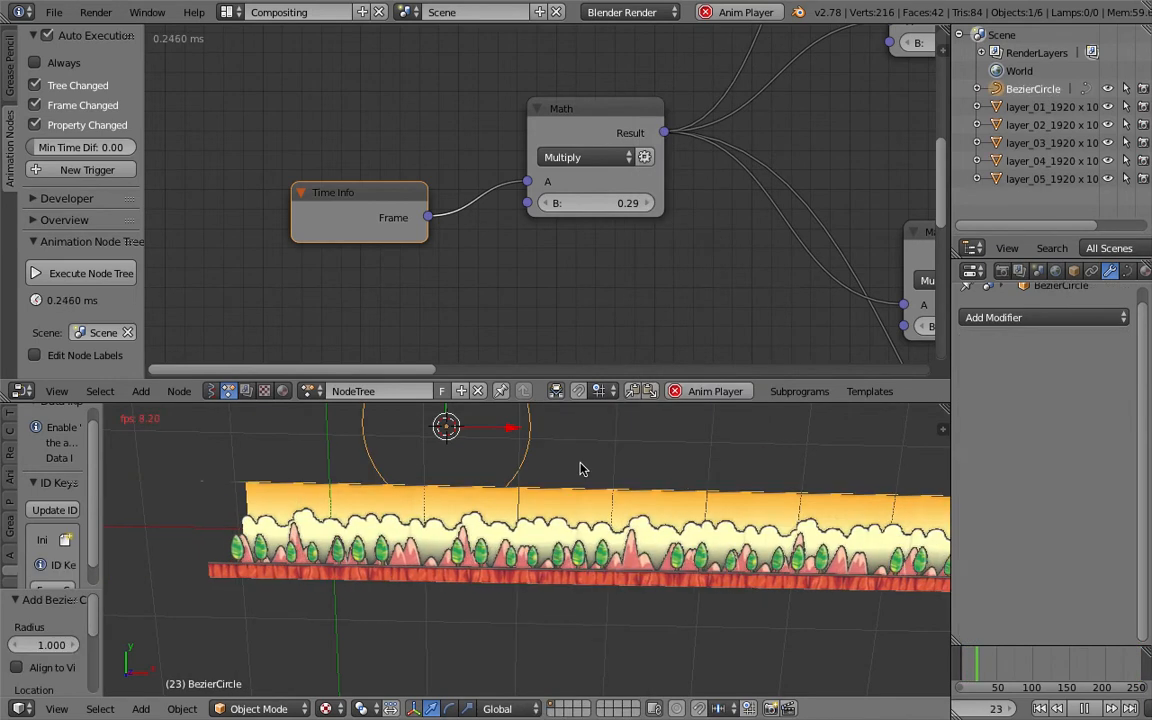
click(1076, 271)
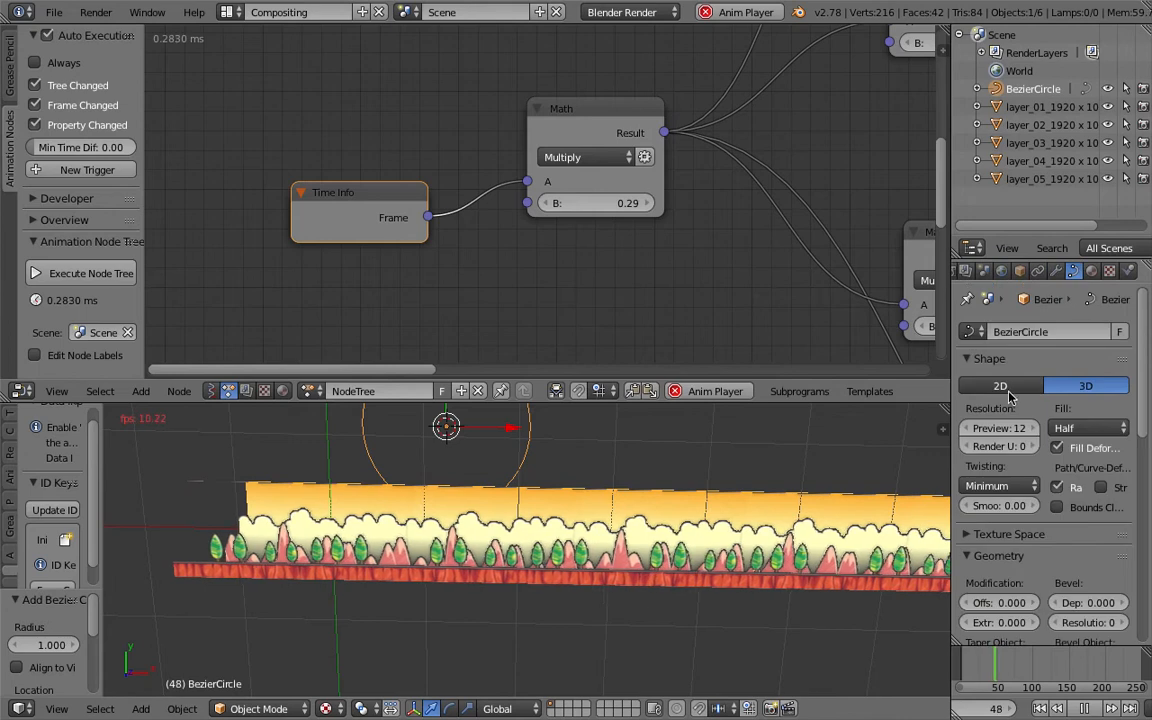
click(1005, 388)
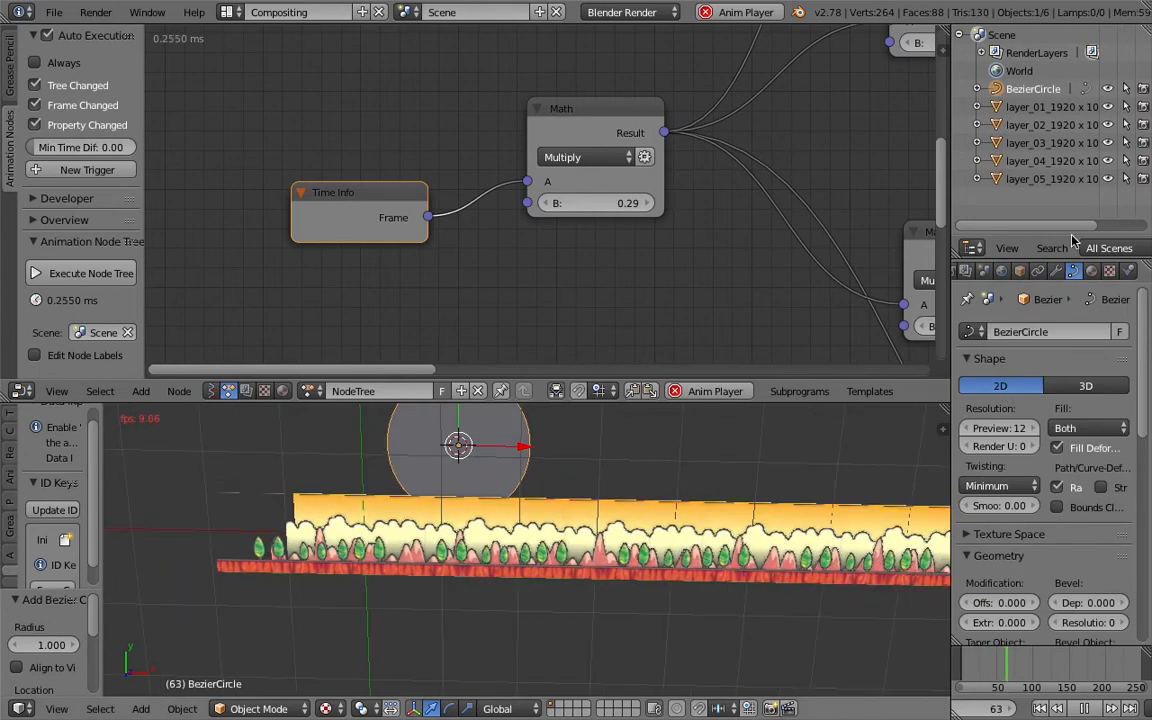
- Give the circle a new material with a yellow diffuse colour and enable Shadeless
click(1093, 272)
click(1030, 390)
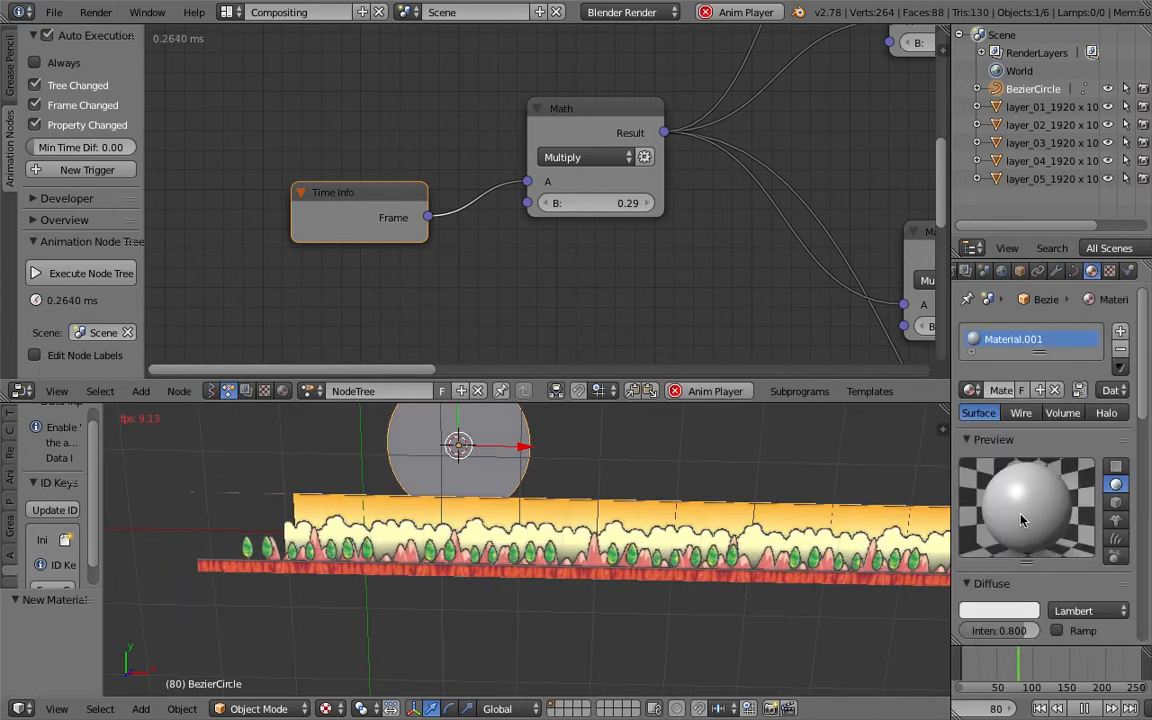
click(1000, 610)
click(905, 465)
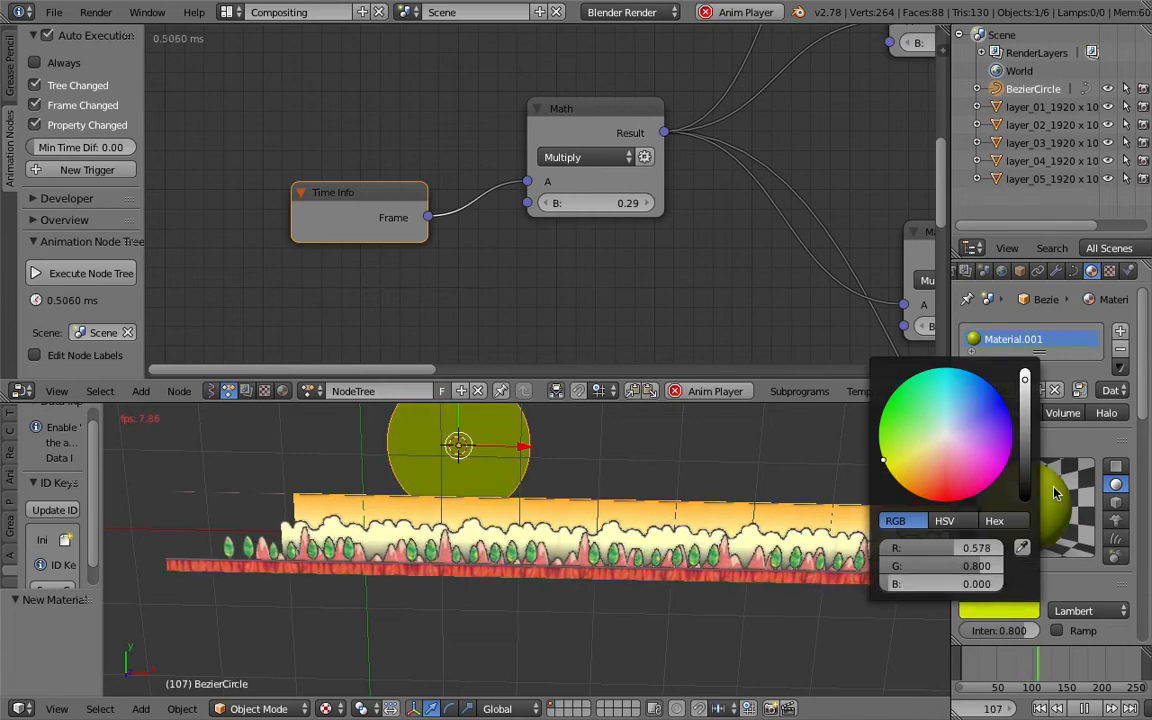
scroll(1054, 515, down, 4)
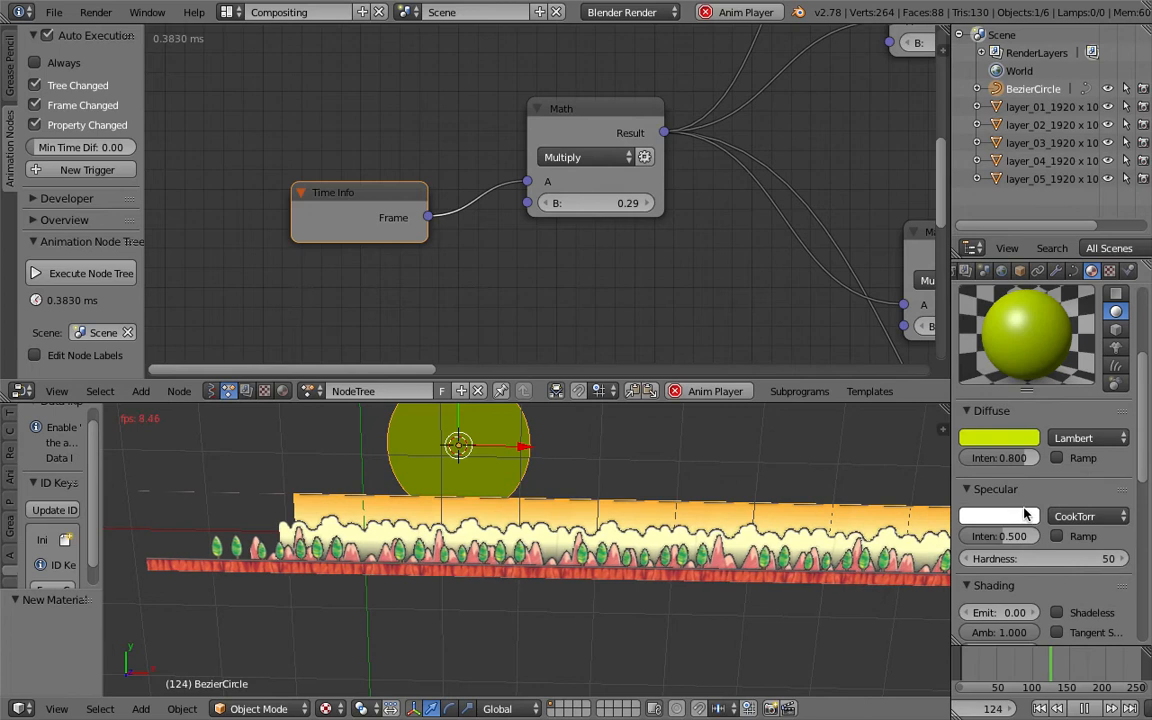
click(1057, 613)
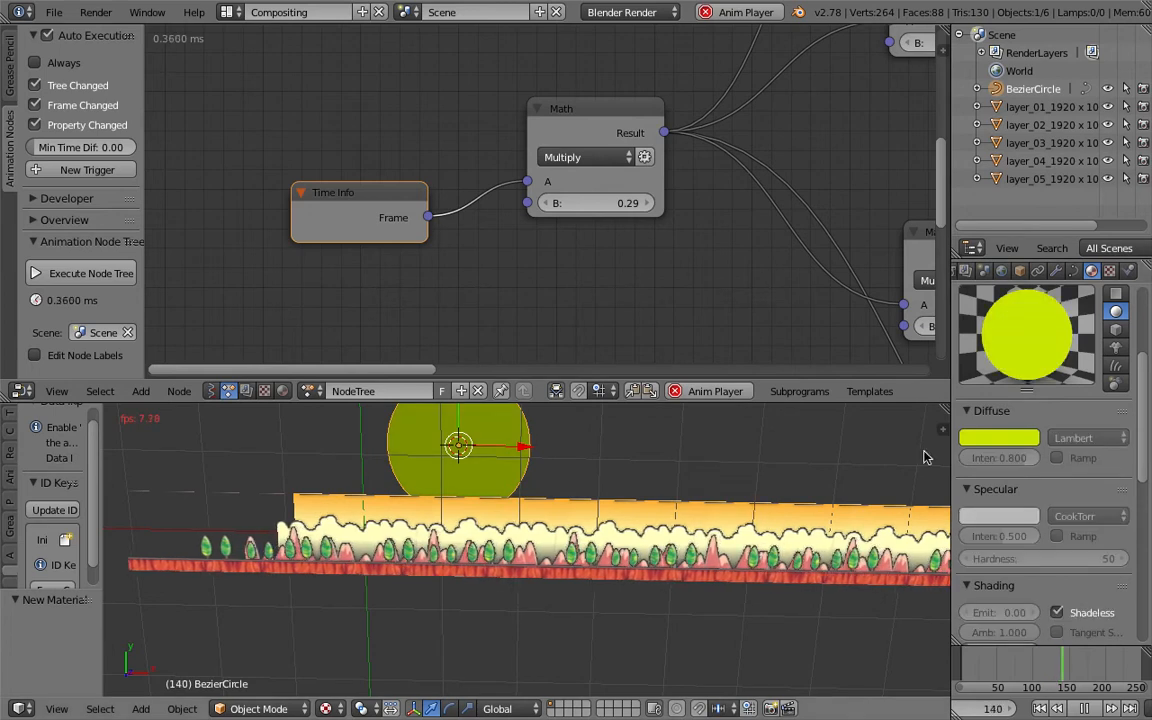
- Brighten the circle's diffuse colour to pure yellow with an HSV value of 2
click(987, 438)
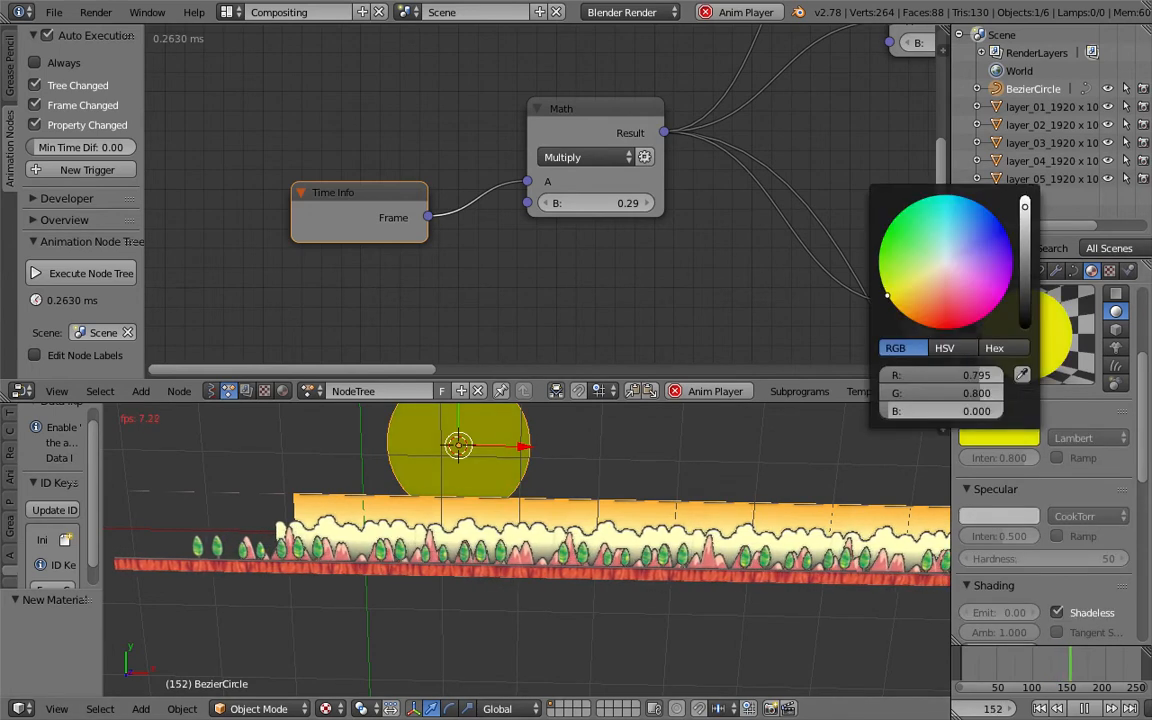
drag(1025, 222, 1025, 192)
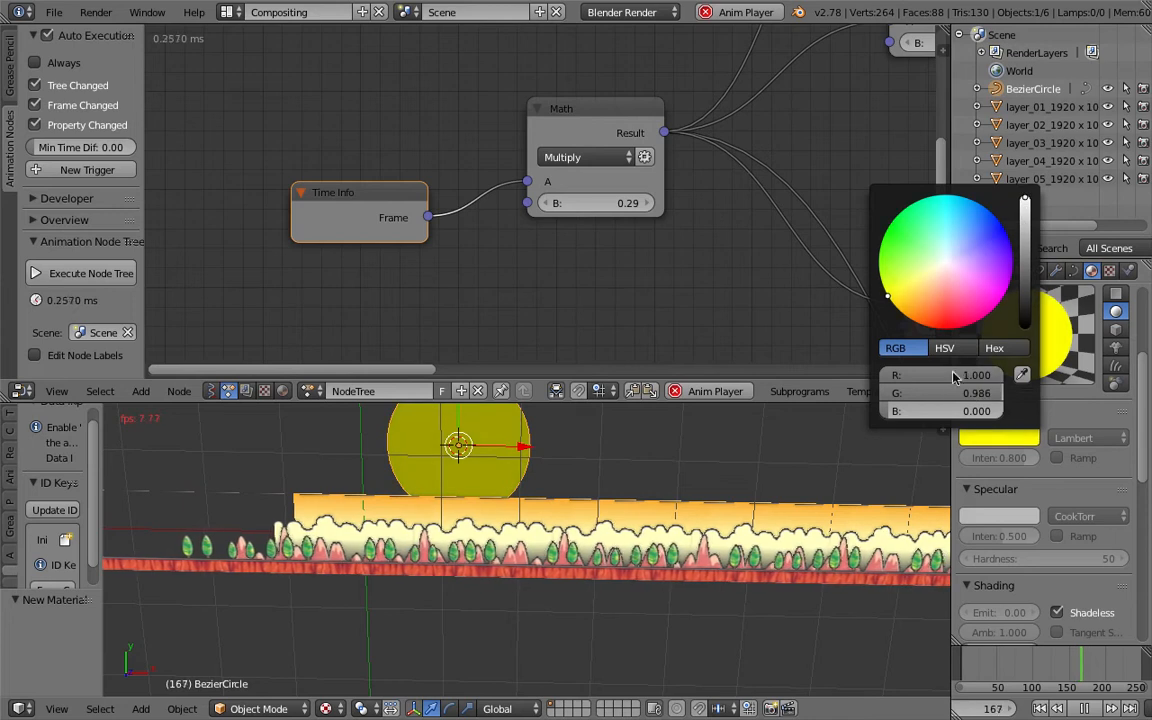
click(944, 350)
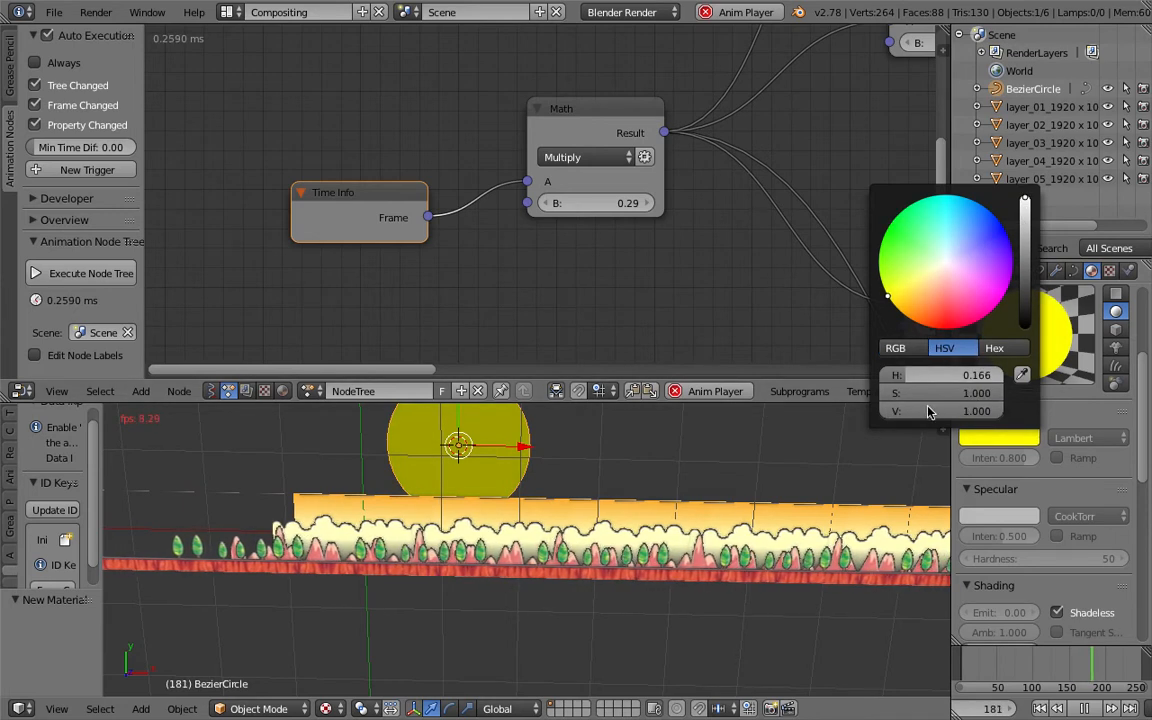
text(2)
key(Return)
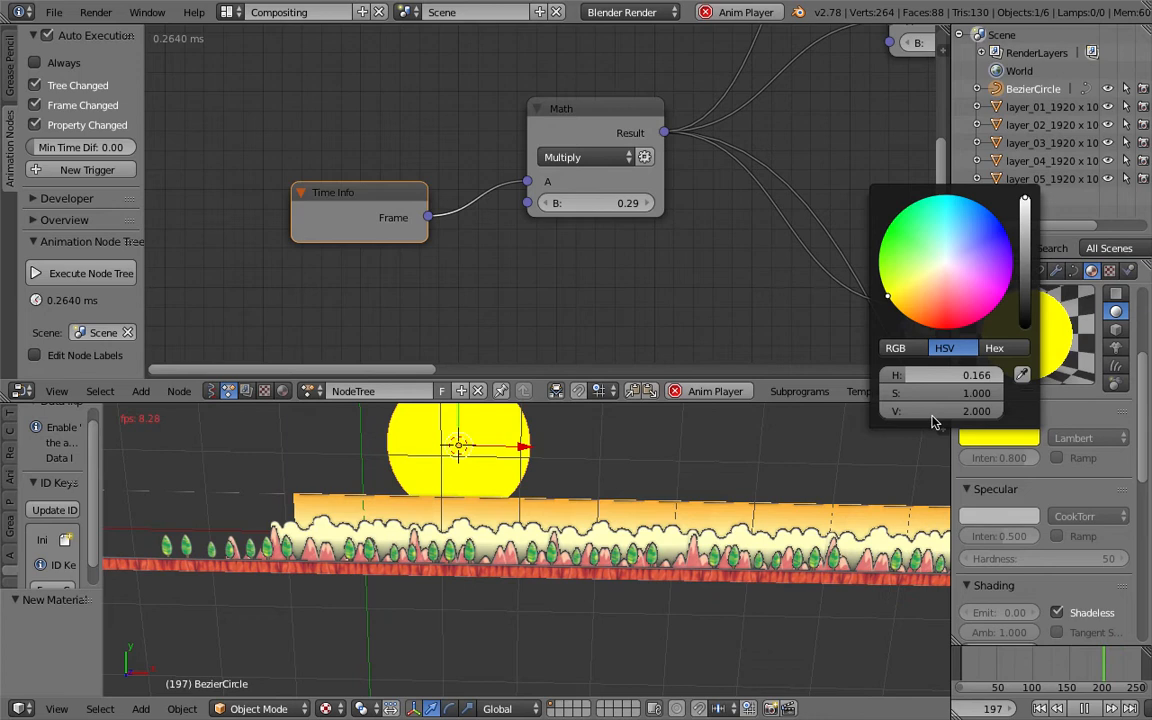
- In front view, scale the sun circle up and move it about 3.85 units along X behind the clouds
middle_drag(500, 466, 437, 535)
drag(408, 505, 389, 547)
key(KP_1)
drag(439, 412, 444, 458)
key(s)
click(556, 530)
drag(514, 484, 835, 508)
shift+middle_drag(619, 530, 571, 544)
scroll(640, 565, up, 4)
scroll(706, 545, down, 1)
middle_drag(705, 545, 710, 514)
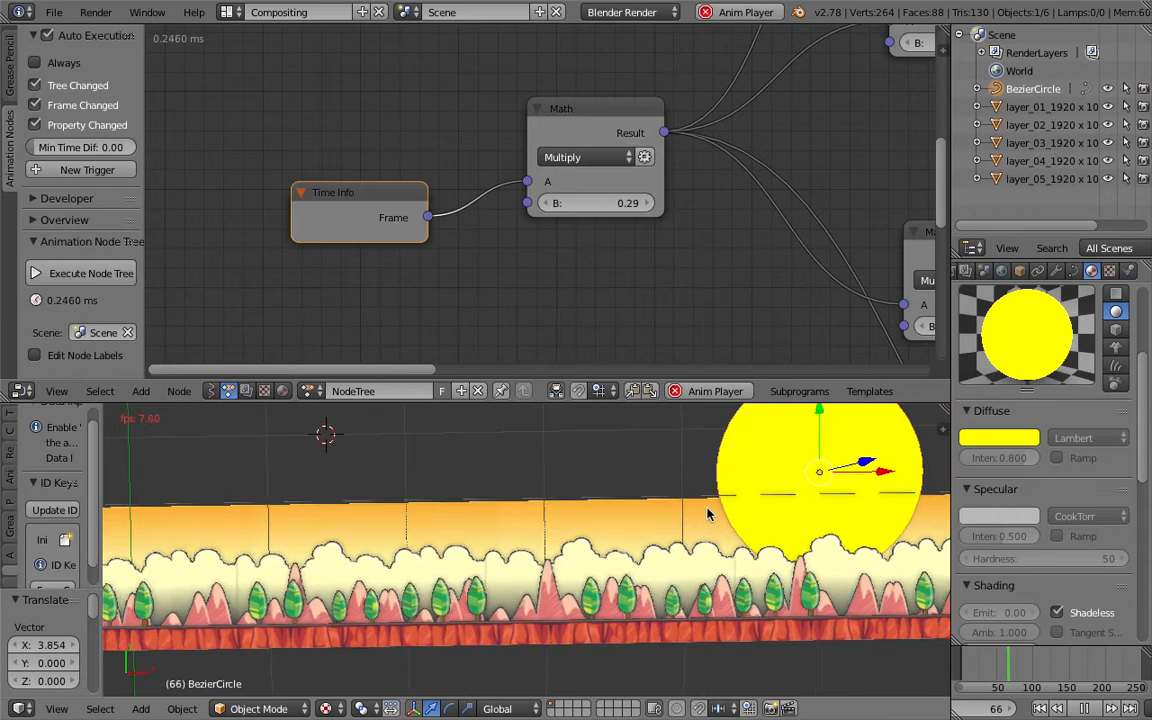
- Select the layer_05 plane and browse the node tree down to the layer_02 chain
right_click(580, 553)
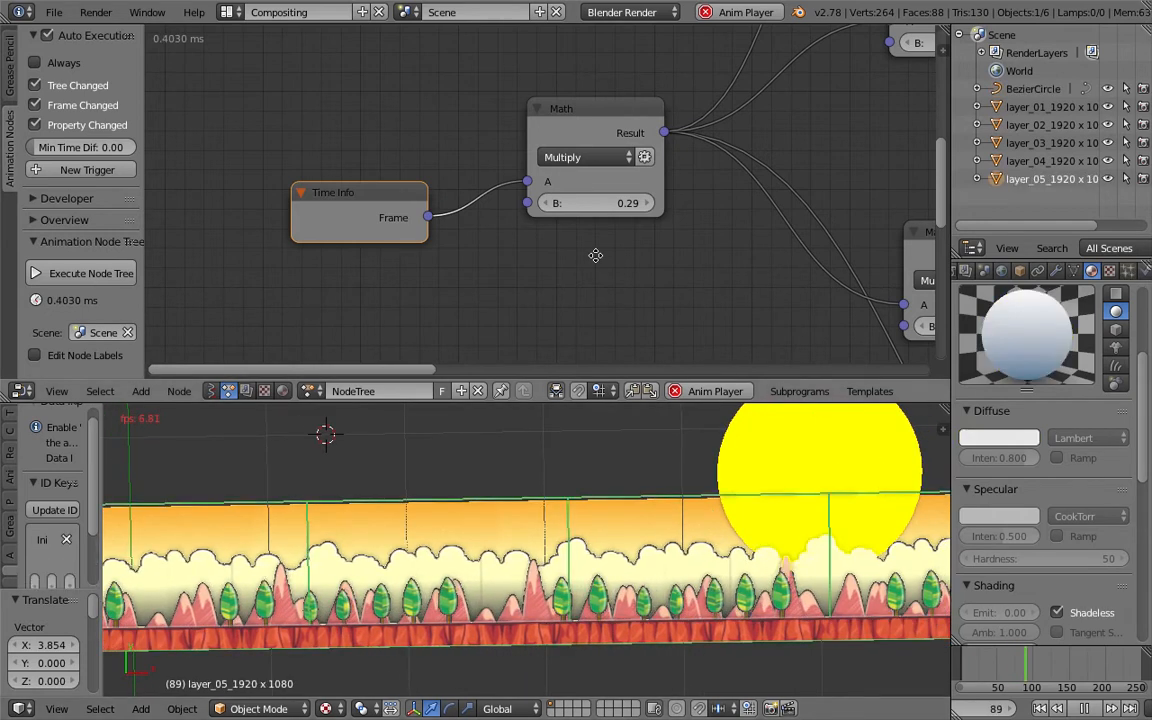
middle_drag(594, 255, 385, 290)
middle_drag(615, 198, 502, 444)
middle_drag(669, 148, 532, 276)
scroll(548, 265, down, 2)
scroll(463, 188, down, 1)
middle_drag(616, 220, 461, 184)
middle_drag(447, 260, 463, 90)
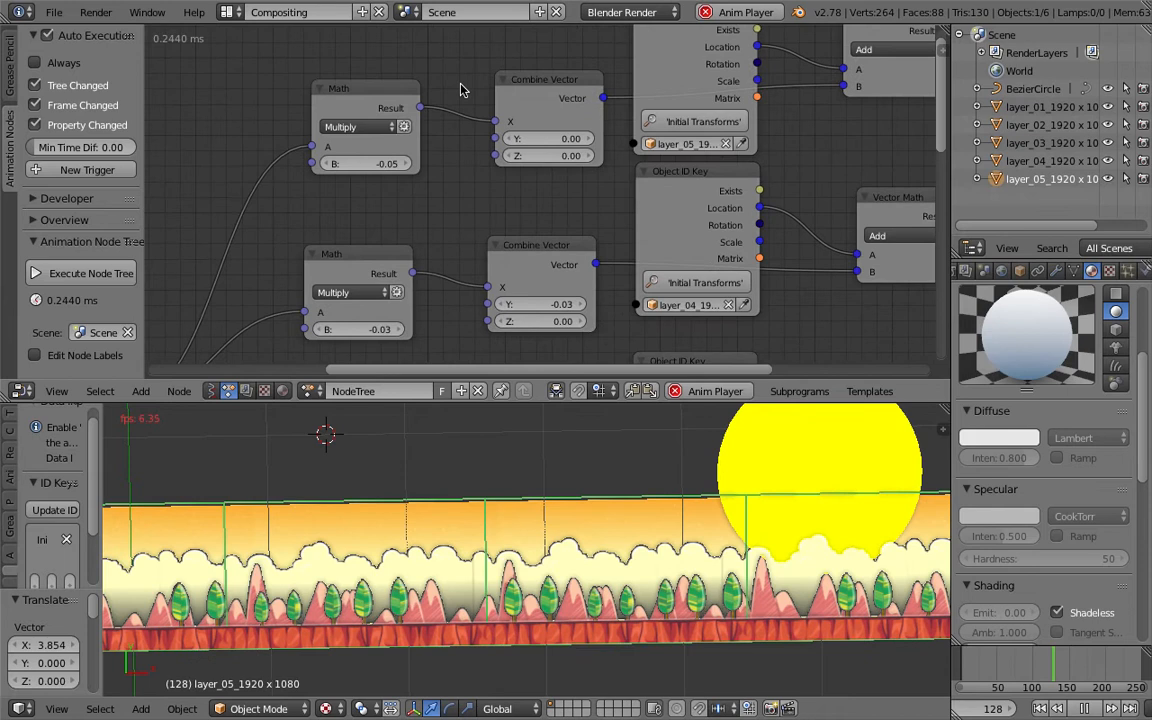
scroll(472, 250, down, 3)
middle_drag(473, 270, 492, 108)
middle_drag(496, 210, 460, 128)
middle_drag(572, 161, 291, 188)
drag(545, 289, 479, 306)
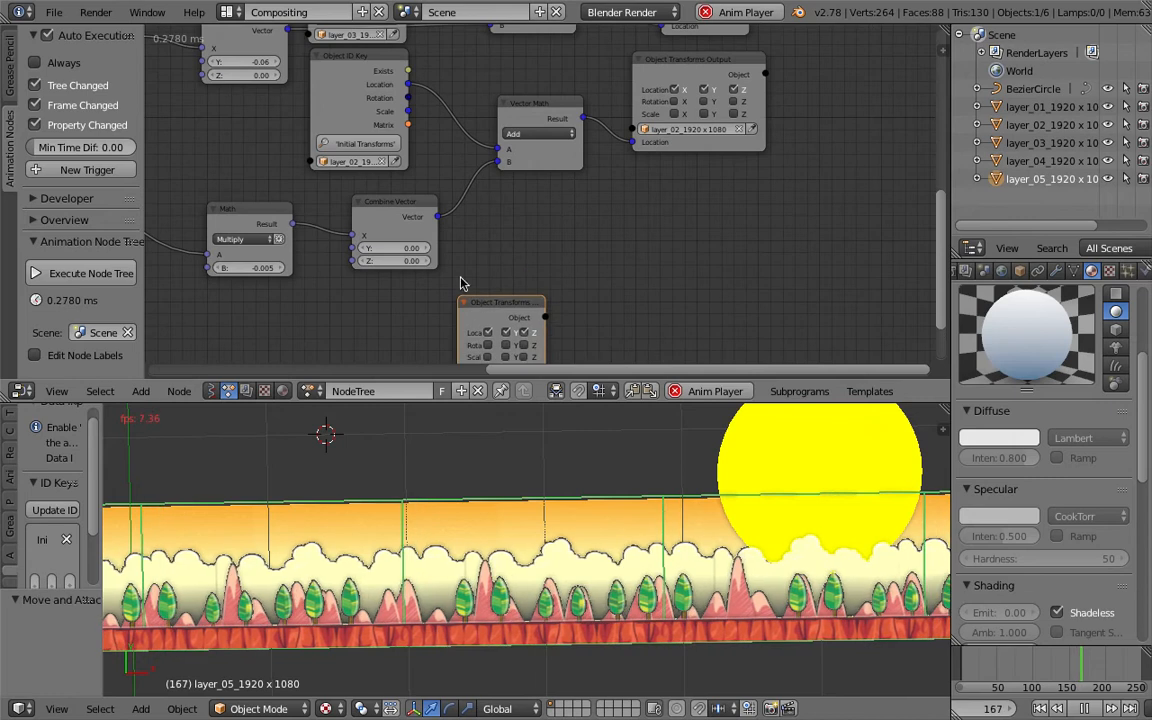
middle_drag(509, 254, 604, 234)
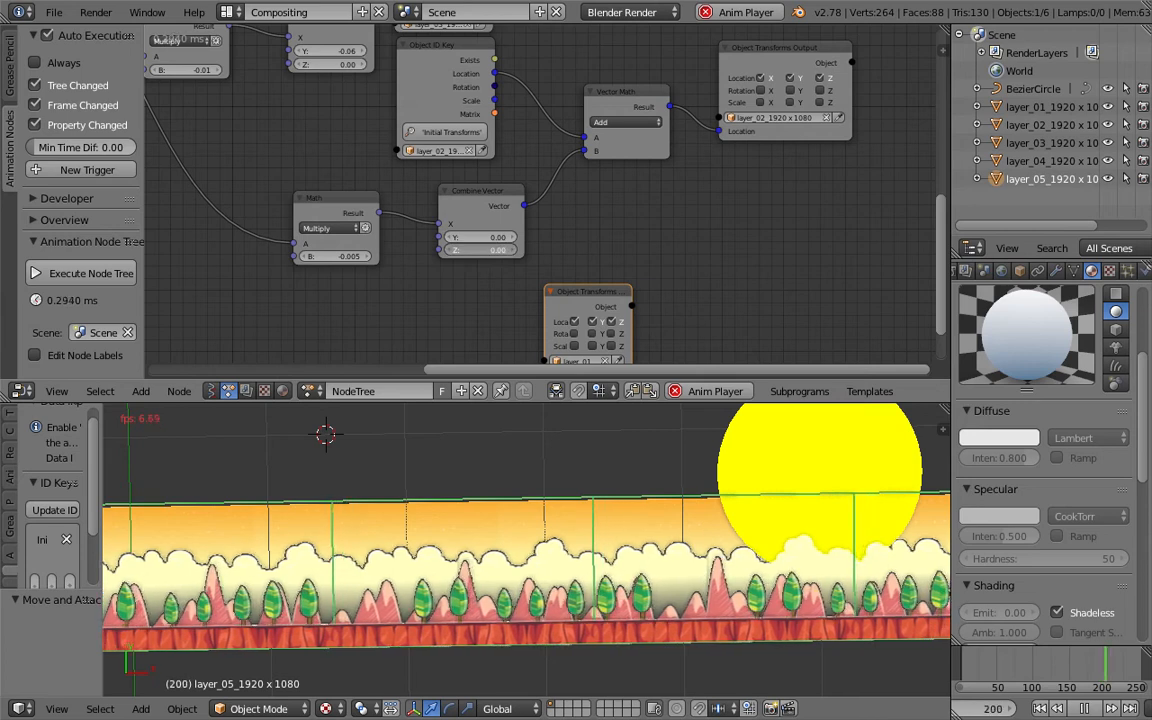
- Reset the layer_02 Combine Vector's Z value to 0, leaving its Y at 0
text(0)
key(Return)
click(515, 237)
click(515, 237)
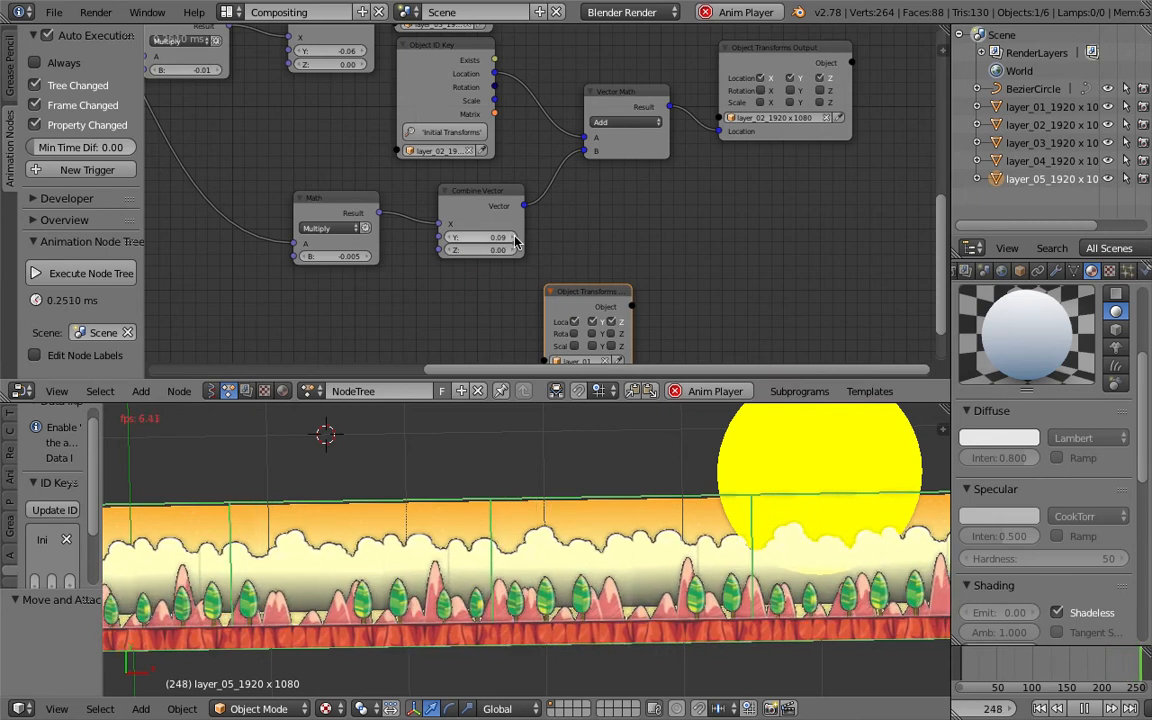
click(450, 238)
click(450, 238)
click(450, 238)
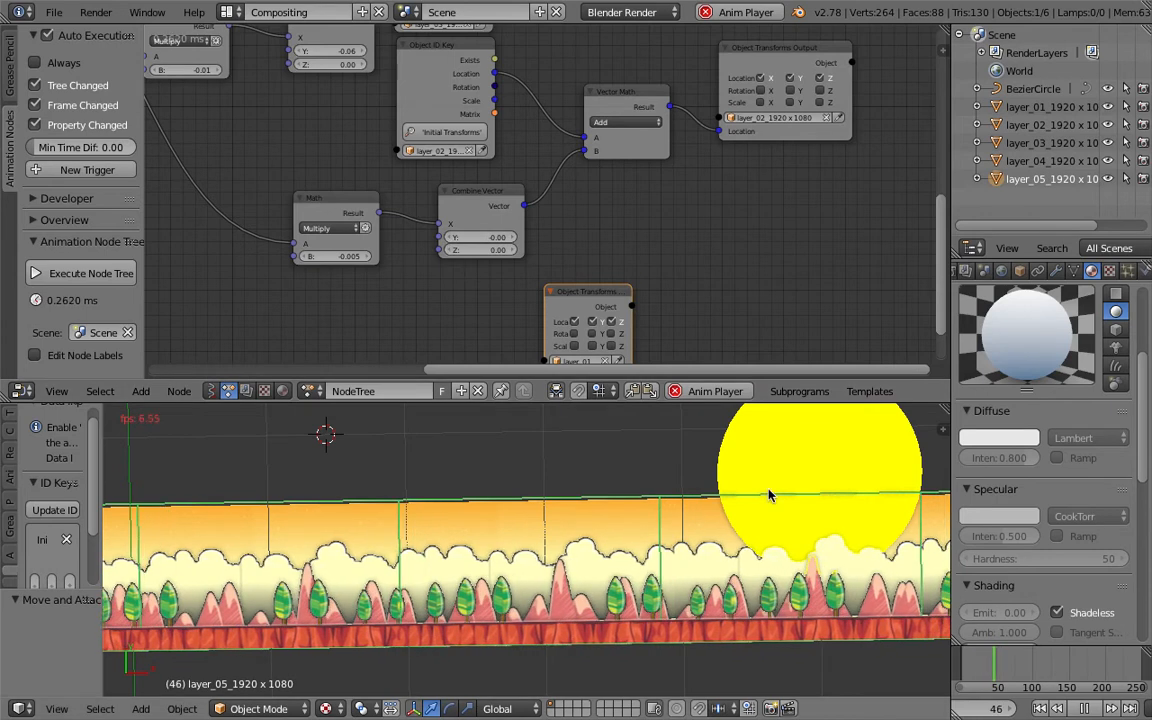
- Select the sun circle and move it slightly along Y and then Z to sit behind the clouds
right_click(814, 468)
middle_drag(802, 497, 811, 551)
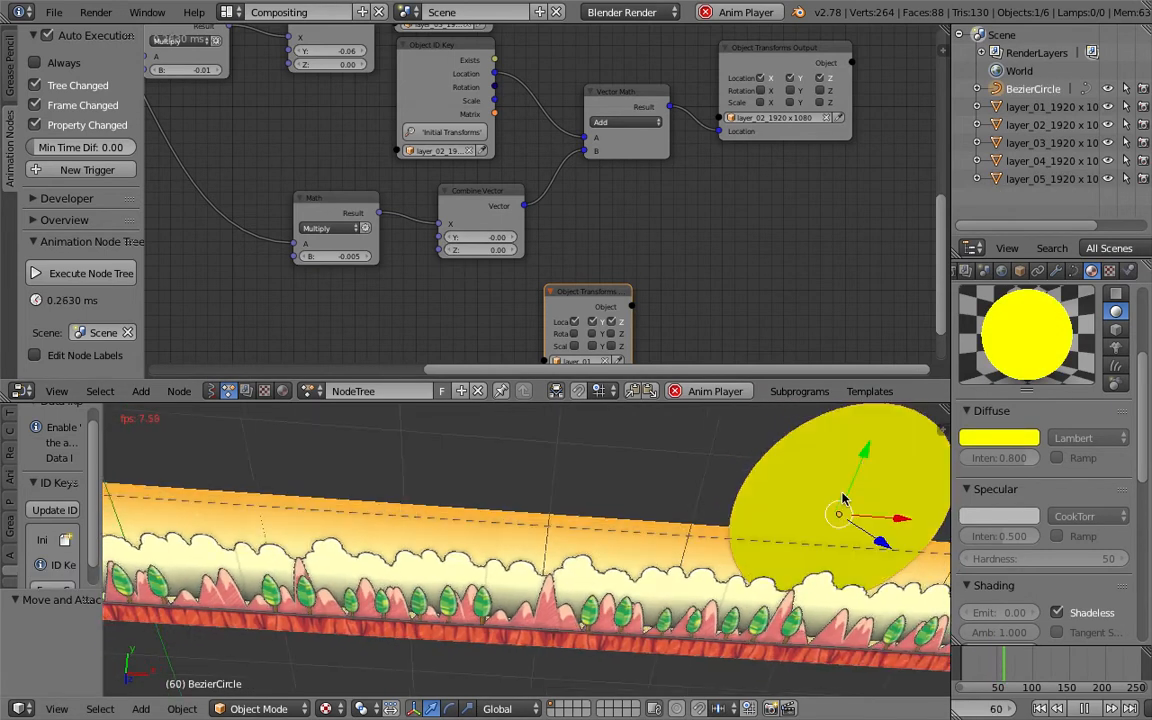
key(g)
key(y)
click(797, 581)
middle_drag(820, 647, 838, 647)
key(g)
key(z)
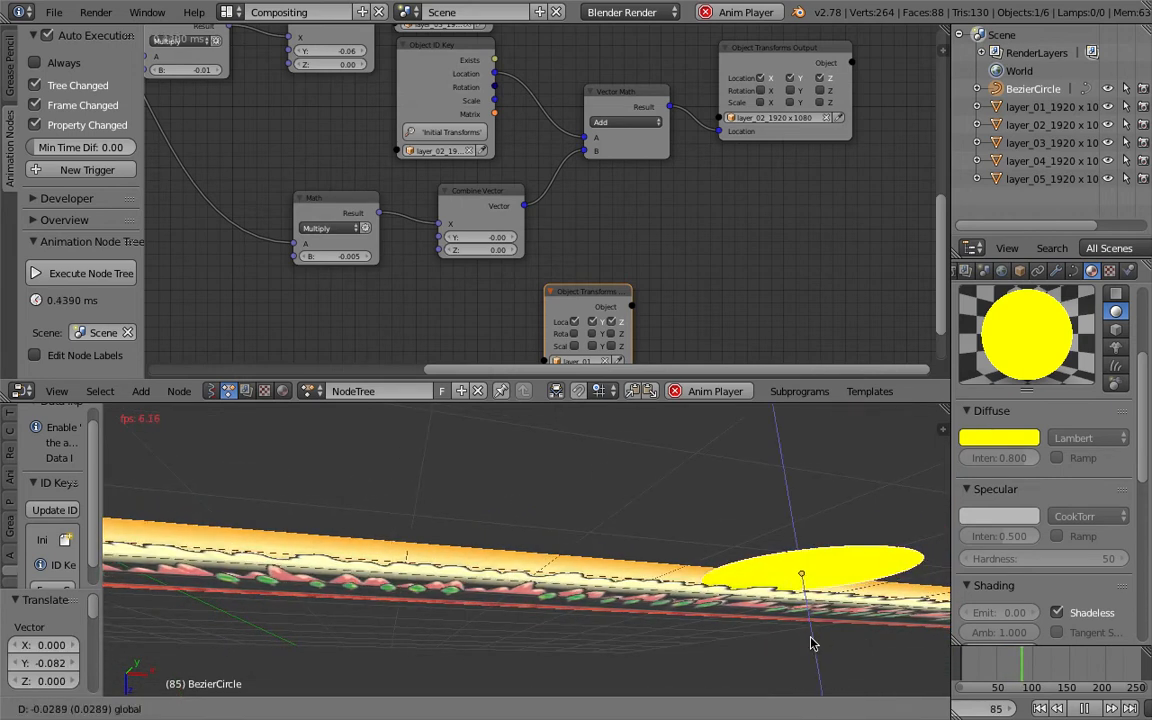
click(812, 647)
- Switch the viewport's shading material mode to GLSL
middle_drag(812, 647, 928, 471)
key(n)
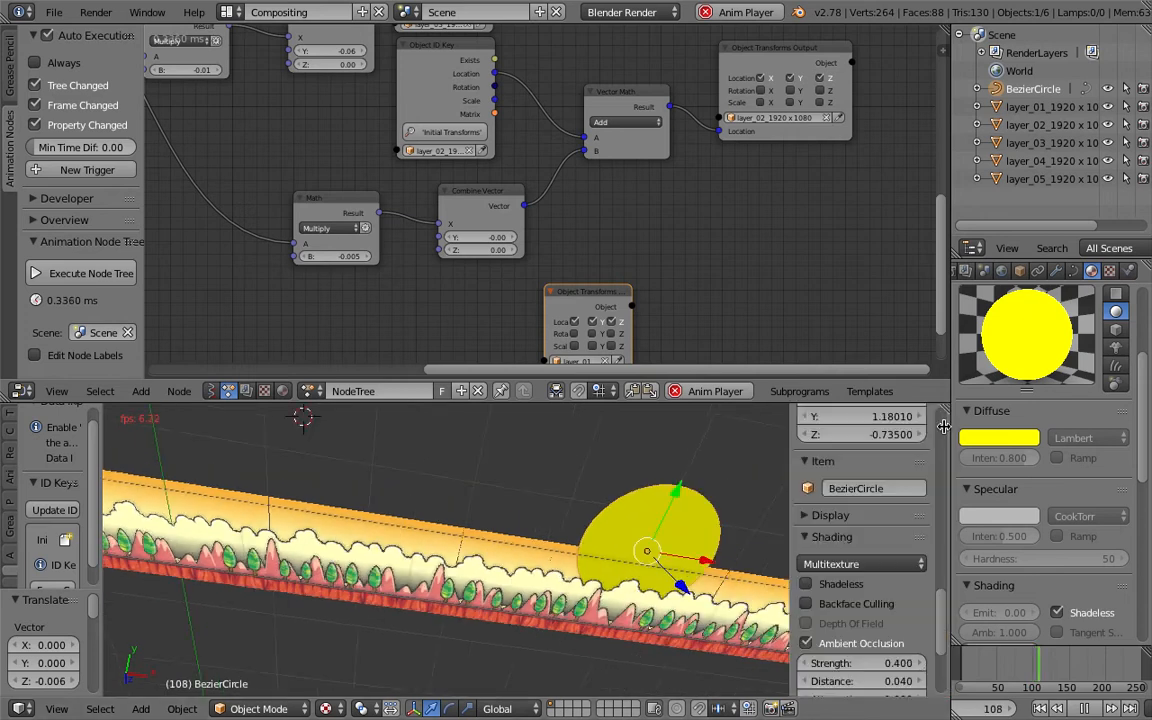
click(884, 564)
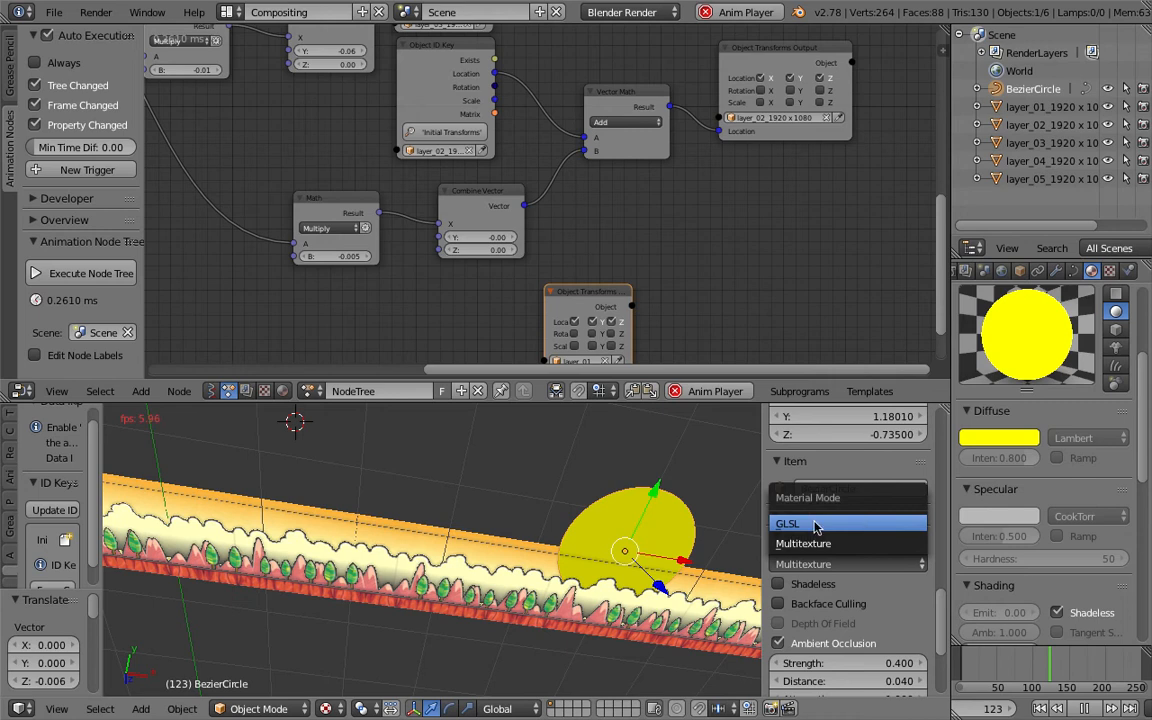
click(816, 525)
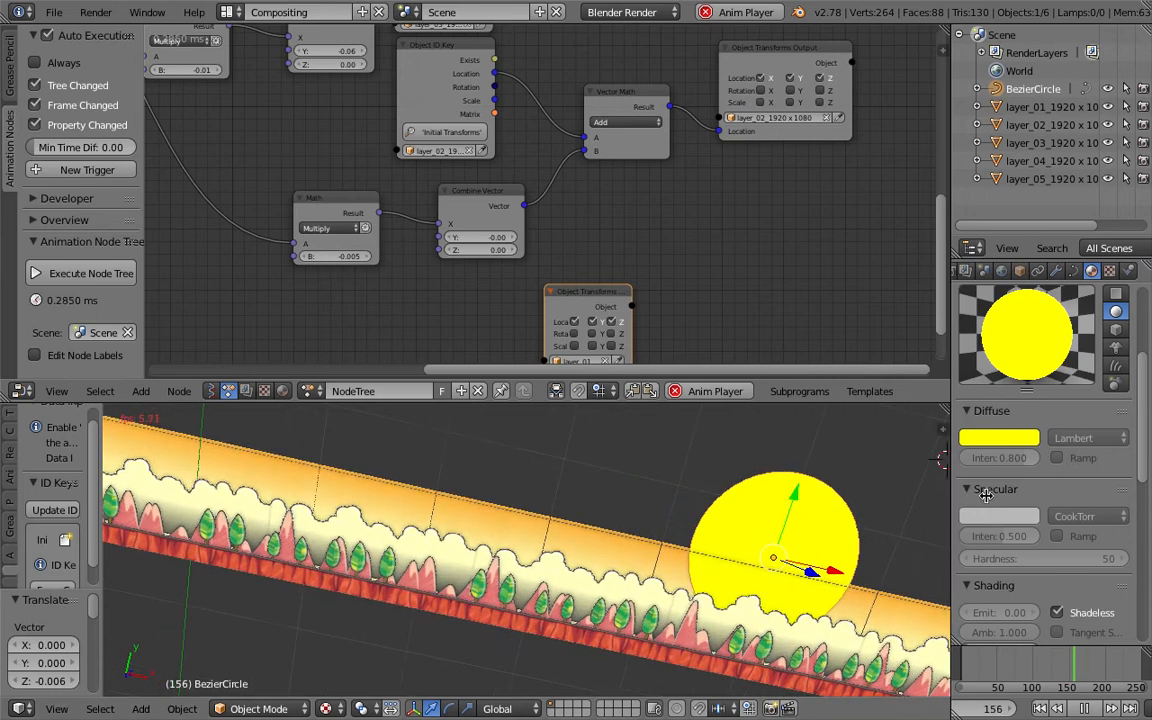
key(n)
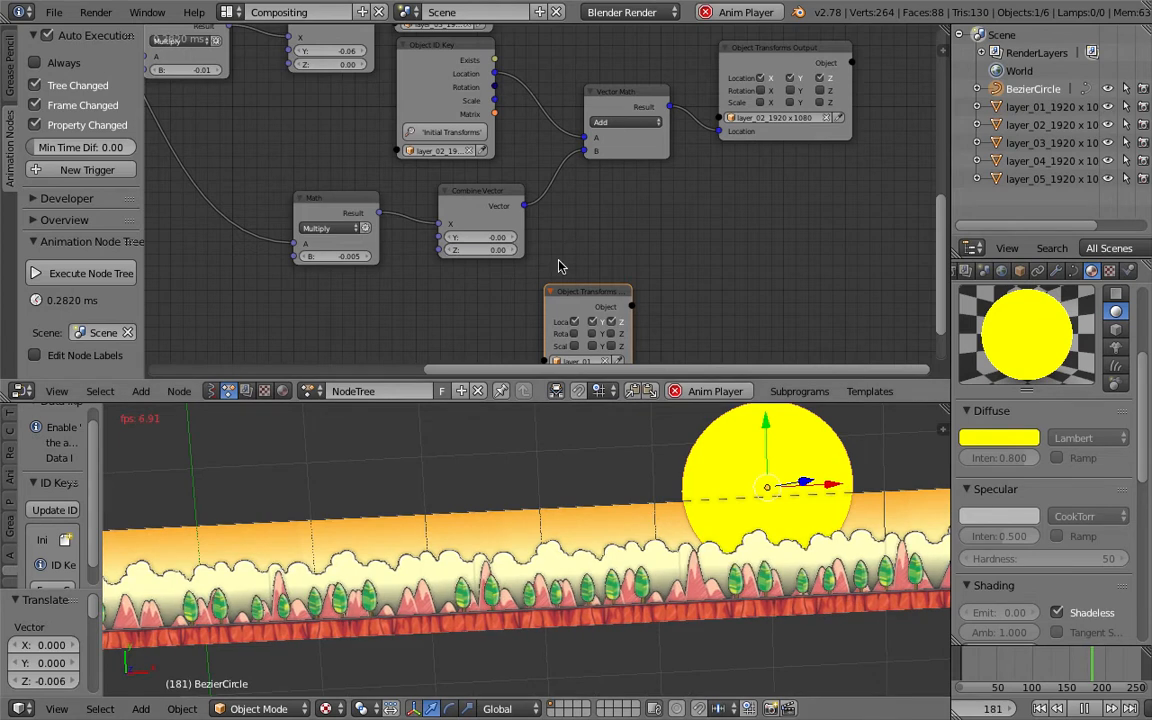
- Scale the sun circle down to about 0.72 and save the file
scroll(580, 275, down, 3)
drag(583, 264, 591, 334)
key(s)
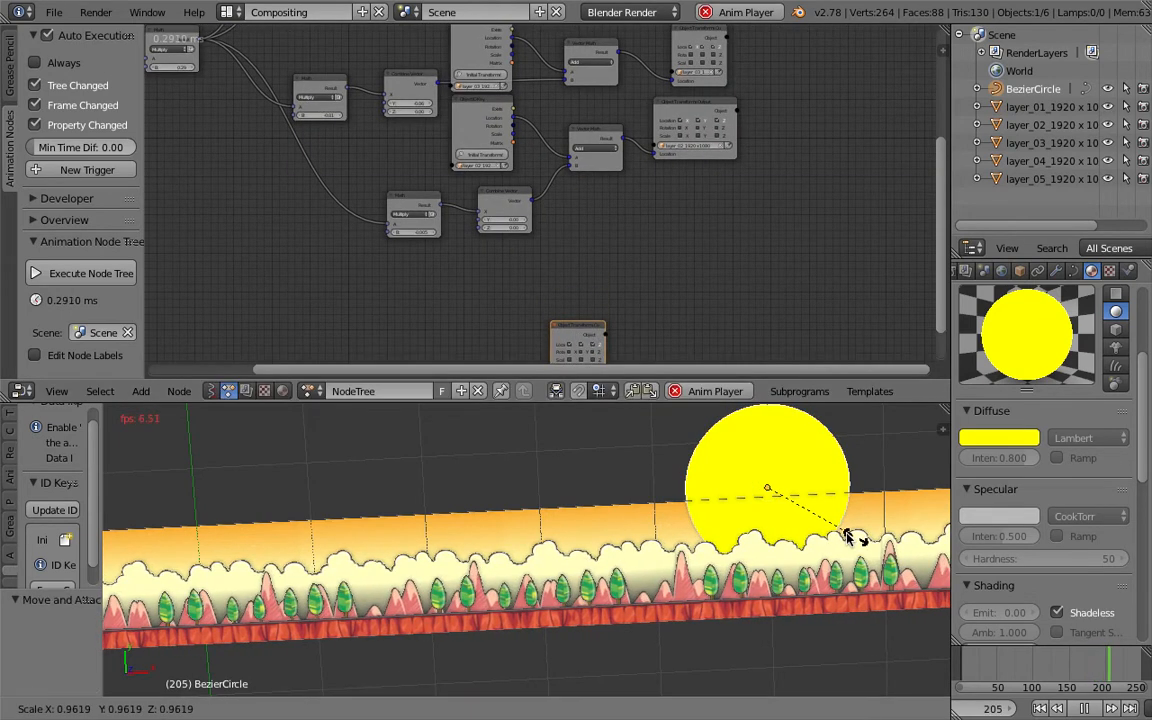
click(836, 527)
drag(770, 430, 770, 446)
key(s)
click(820, 503)
key(ctrl+s)
- Select the layer_05 plane and examine the loose Object Transforms node in the tree
click(625, 533)
right_click(645, 486)
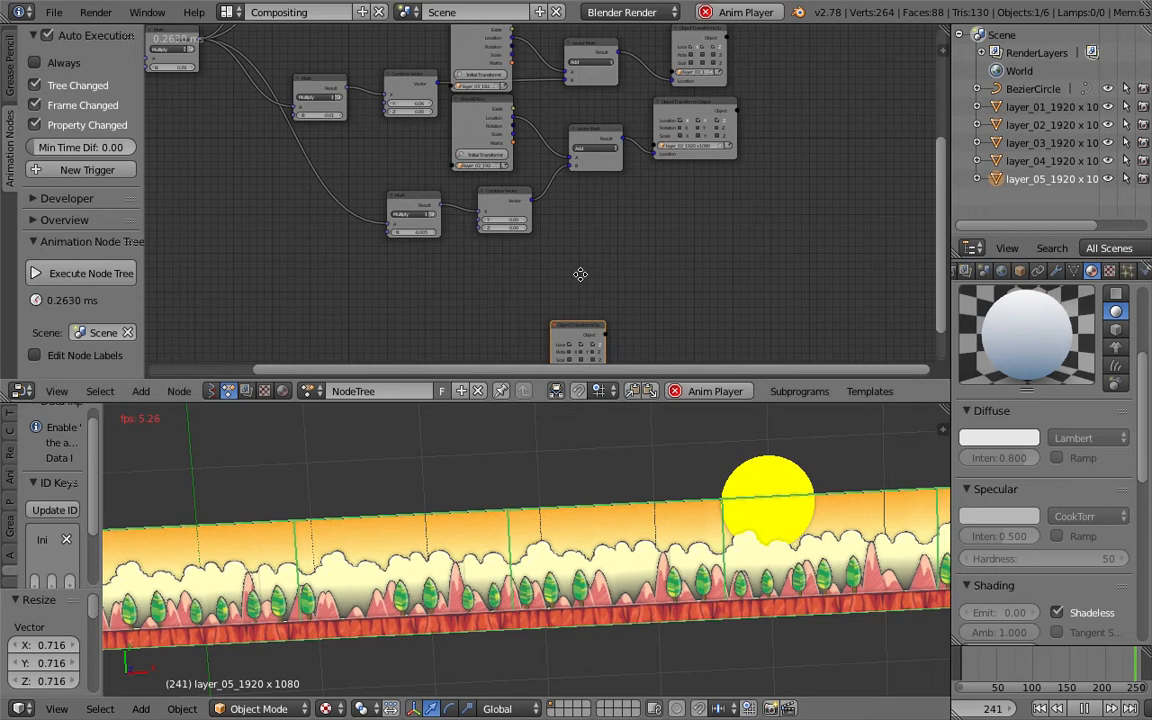
scroll(580, 274, up, 3)
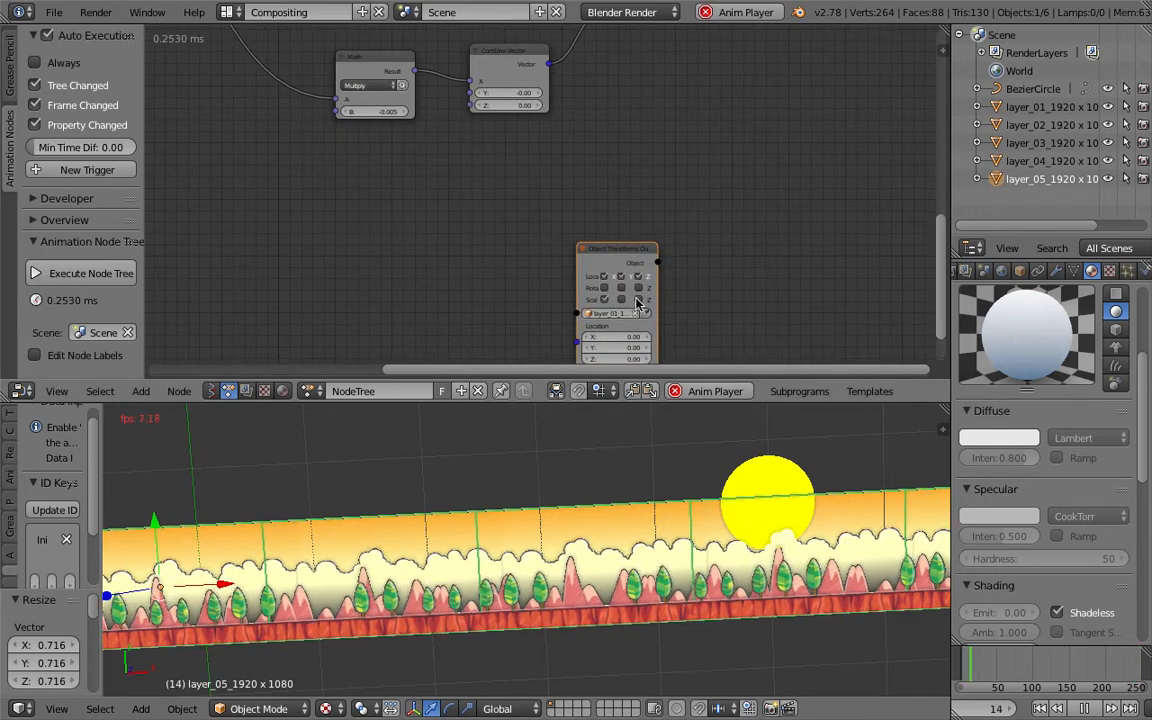
middle_drag(725, 239, 737, 182)
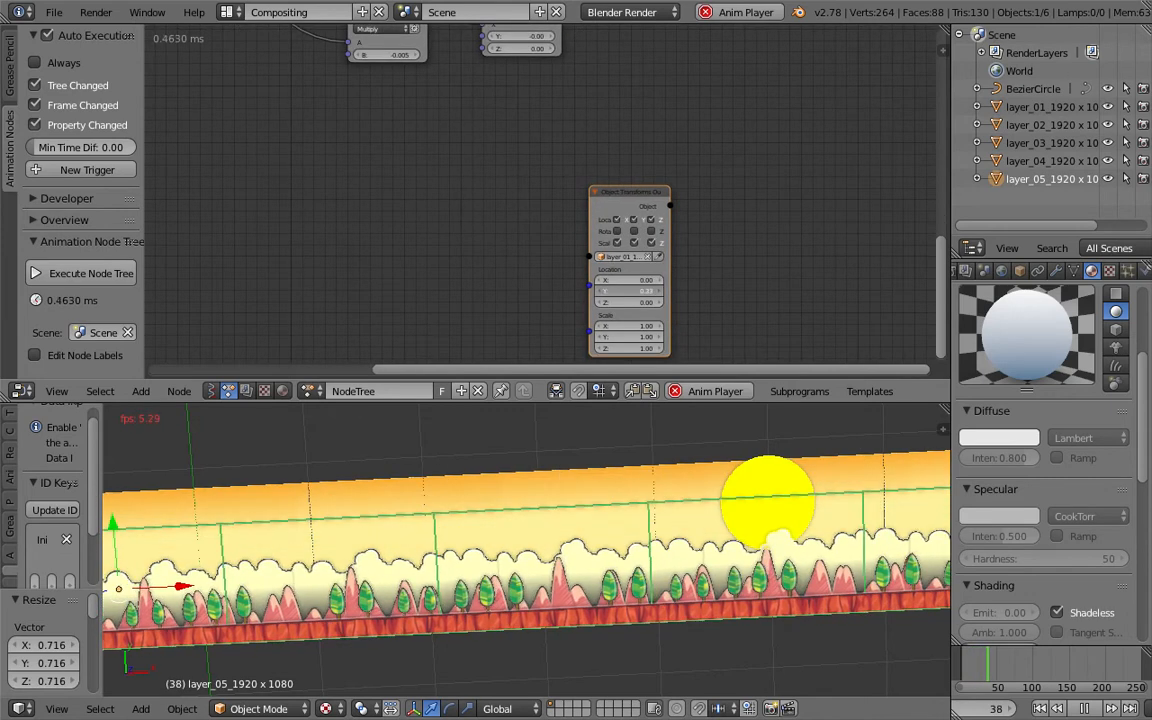
- Select the sun circle, move it along Y, and save the file
right_click(755, 482)
key(g)
key(y)
click(762, 457)
key(ctrl+s)
click(762, 459)
drag(638, 182, 728, 107)
scroll(694, 145, down, 3)
middle_drag(693, 143, 678, 257)
drag(679, 257, 676, 282)
click(777, 77)
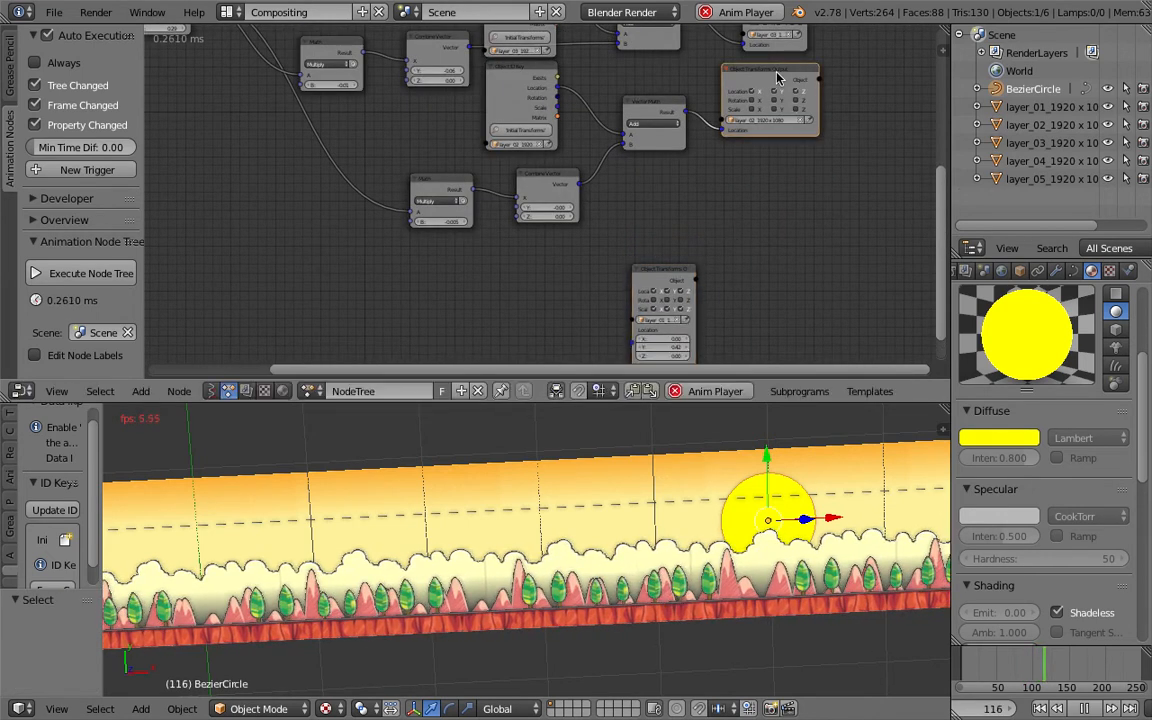
key(shift+d)
click(770, 202)
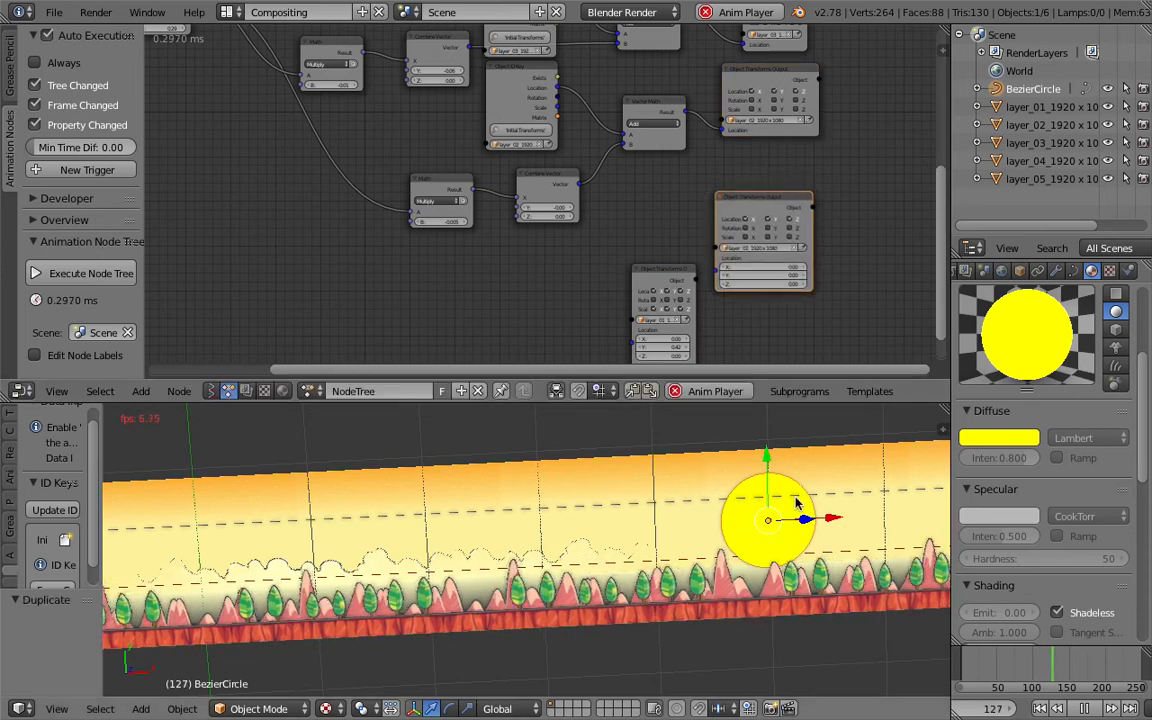
drag(703, 330, 703, 398)
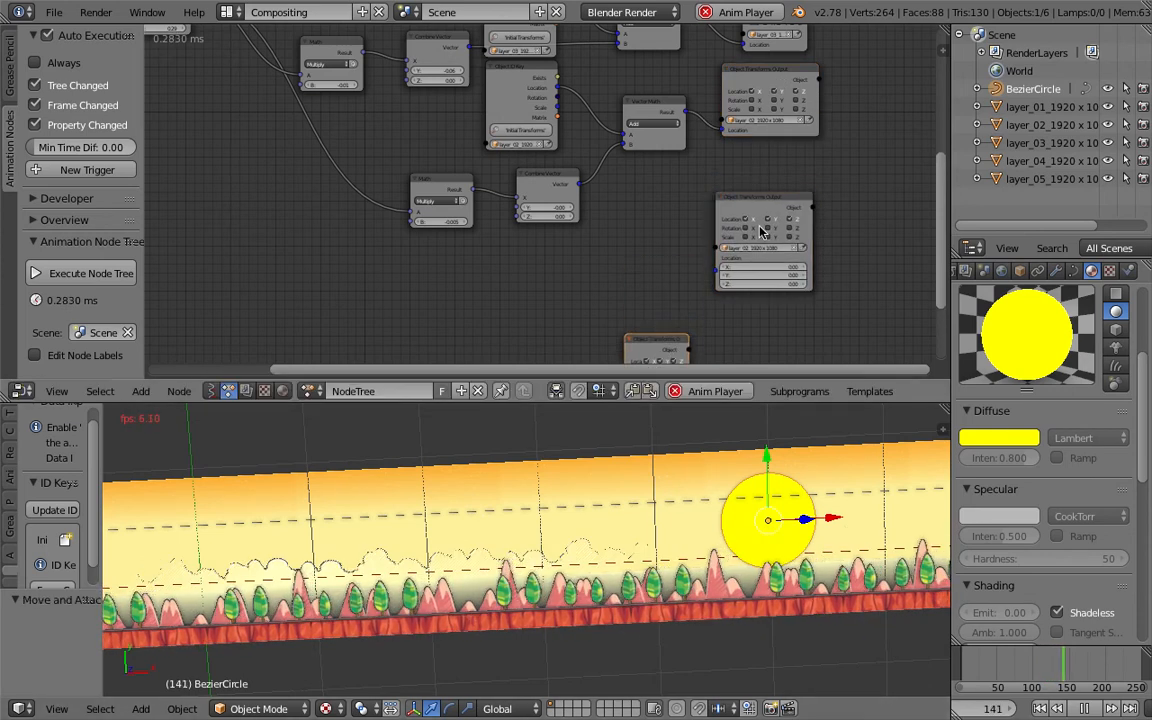
click(769, 206)
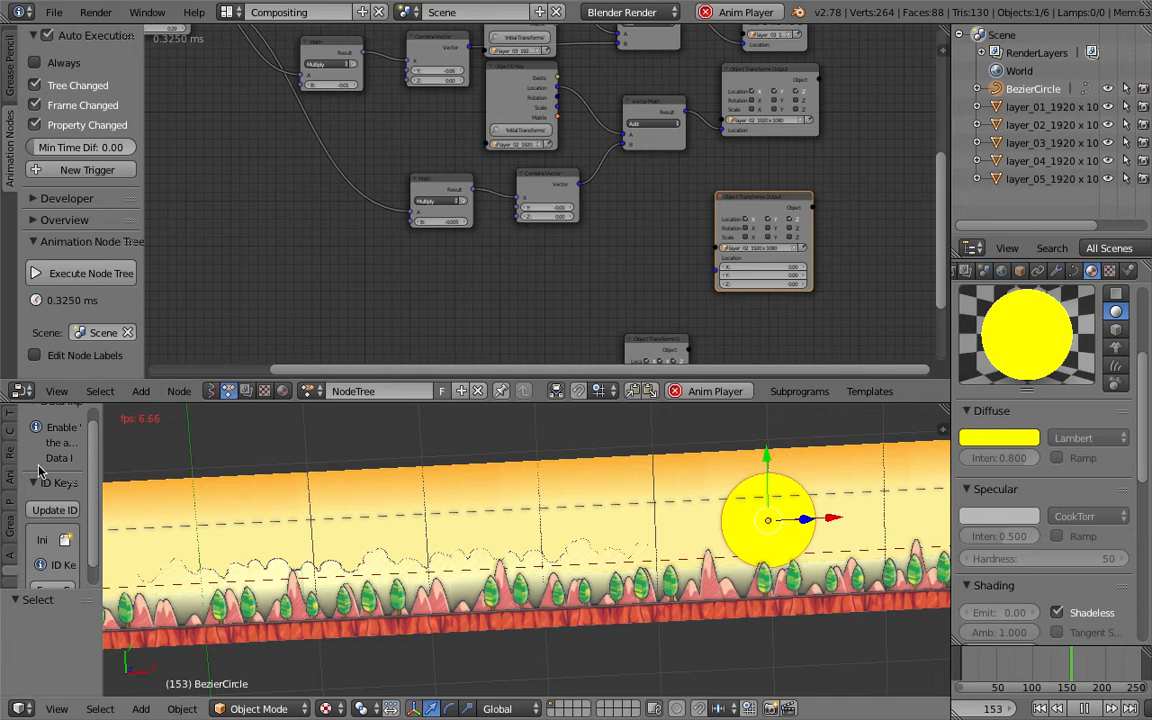
scroll(67, 557, down, 1)
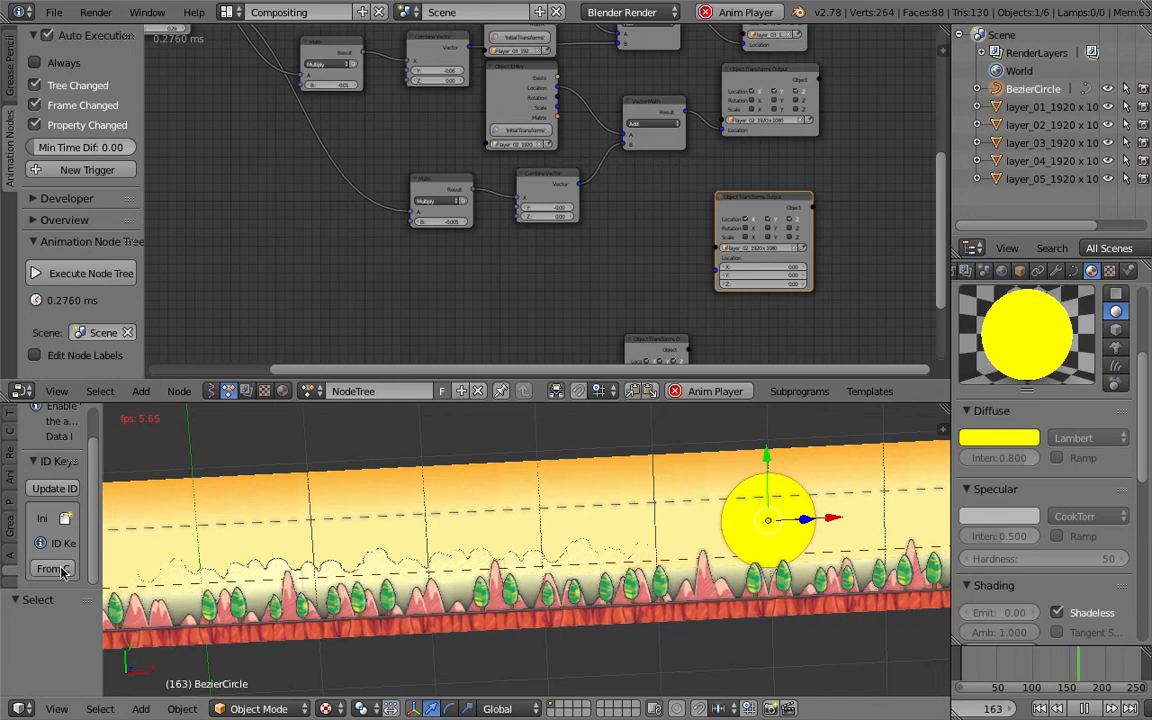
click(58, 569)
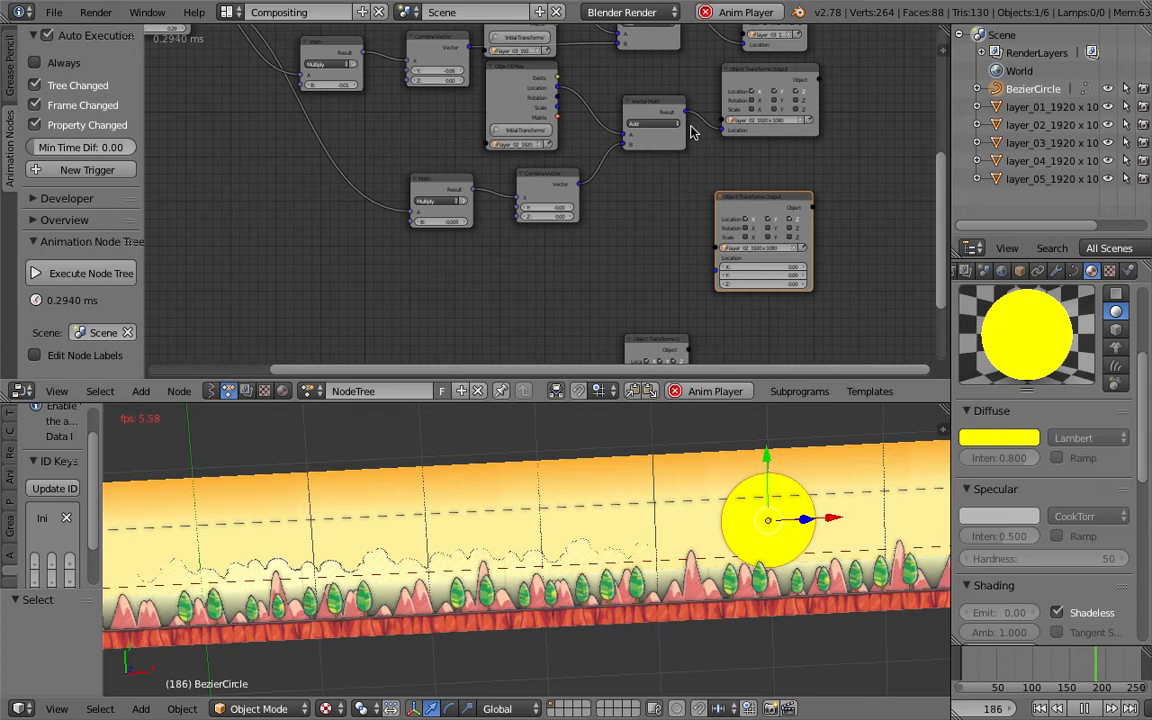
key(x)
- Duplicate the layer_02 chain of Math, Combine Vector, Object ID Key, Vector Math and Object Transforms Output nodes below it
click(745, 78)
shift+click(662, 102)
shift+click(527, 74)
shift+click(543, 175)
shift+click(440, 181)
key(shift+d)
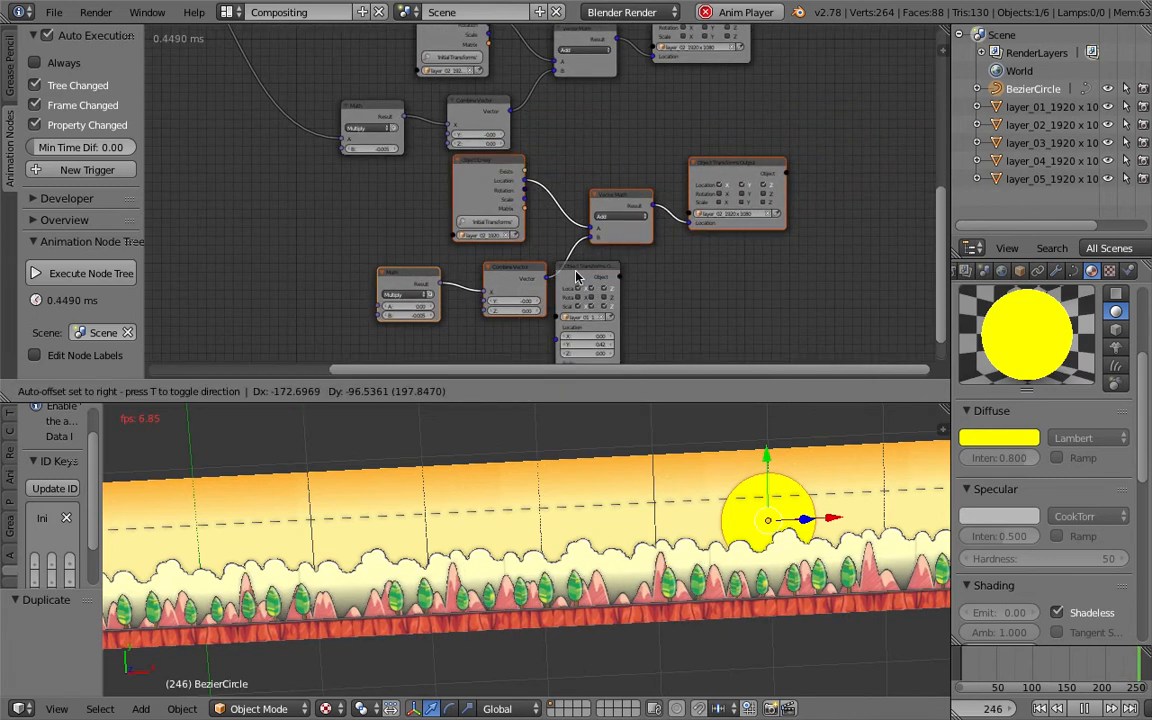
click(585, 276)
drag(599, 275, 798, 270)
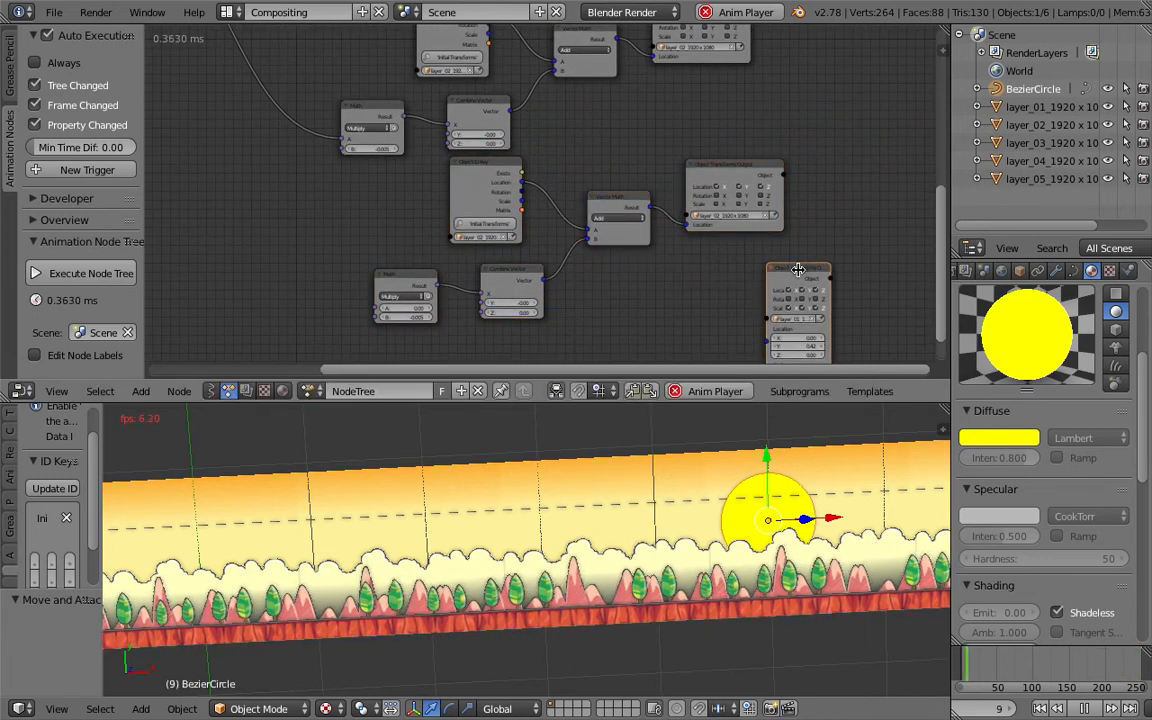
- Set the duplicated Object Transforms Output and Object ID Key nodes to the BezierCircle object
click(775, 216)
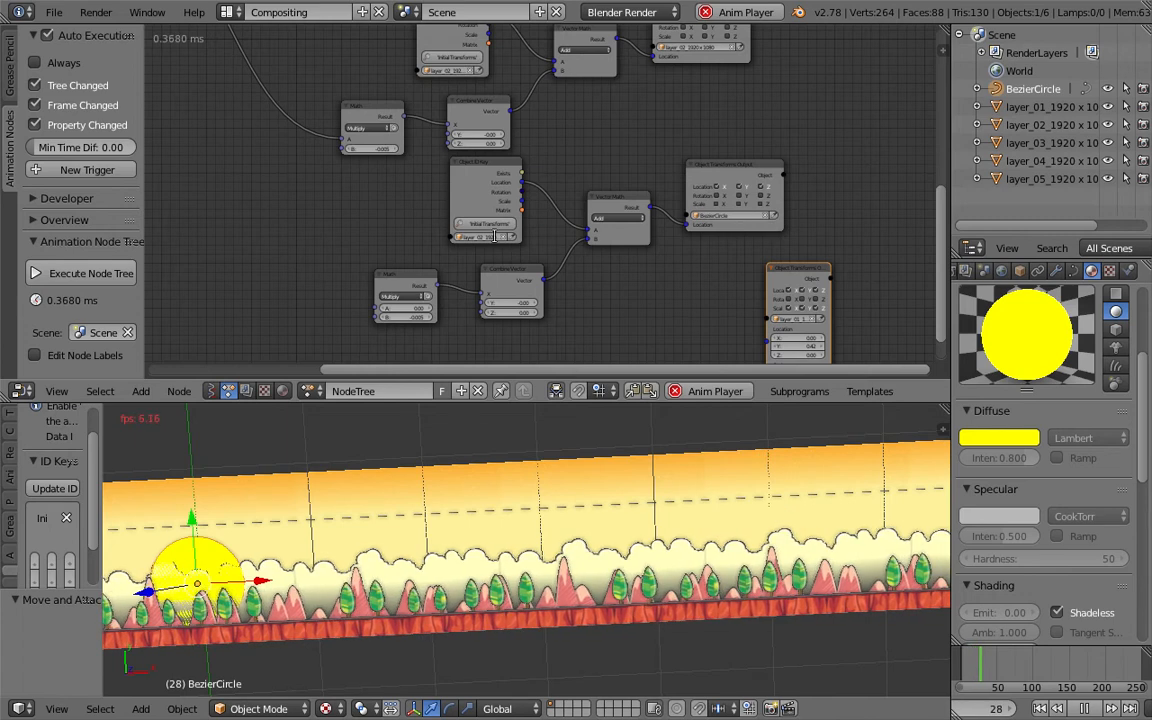
click(496, 236)
click(493, 254)
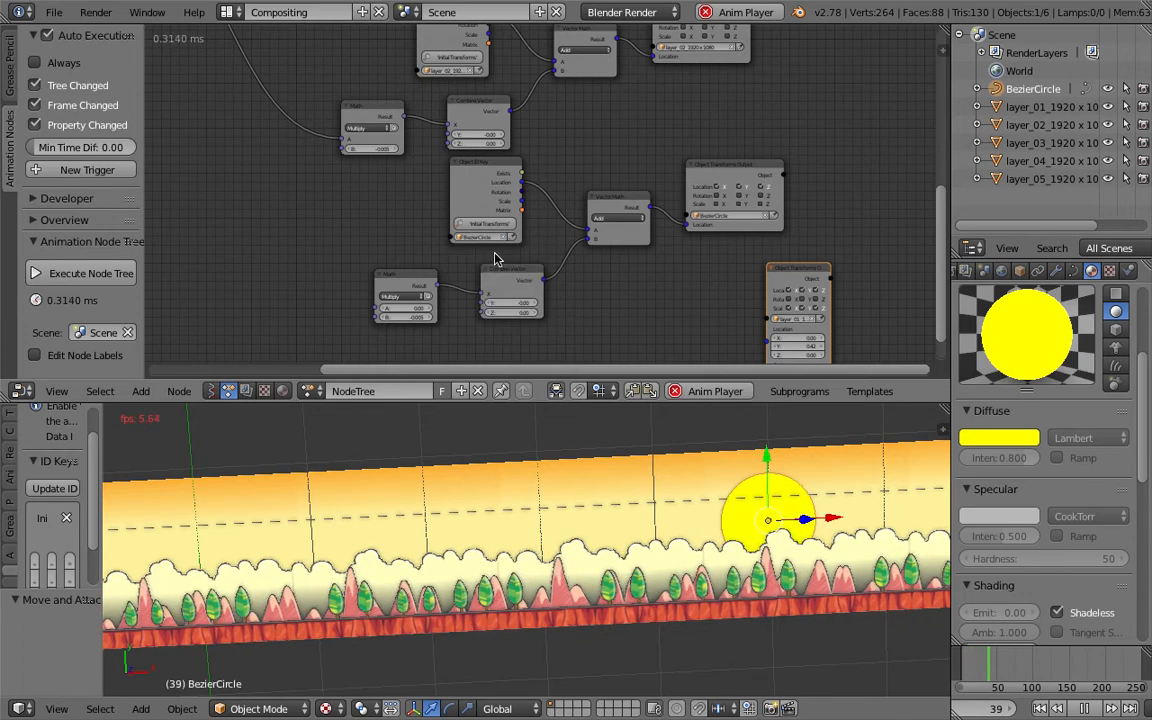
- Link the master frame multiplier output to the new Math node's A input
middle_drag(375, 193, 435, 265)
scroll(334, 231, down, 3)
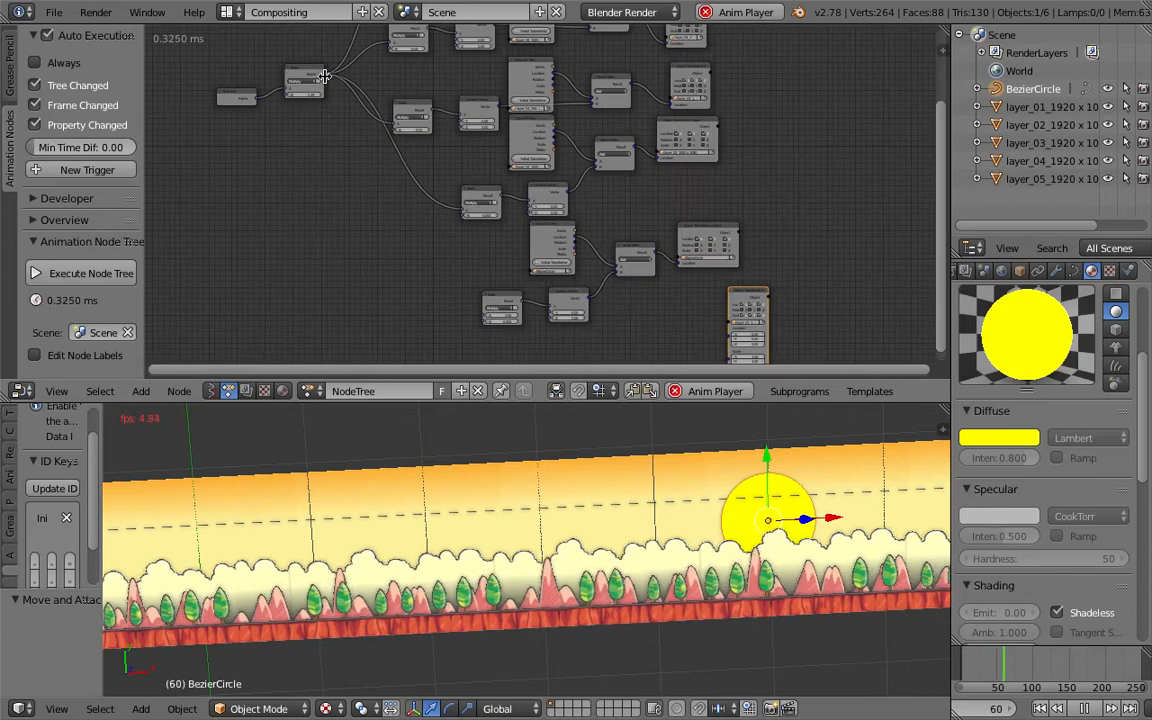
drag(324, 79, 486, 312)
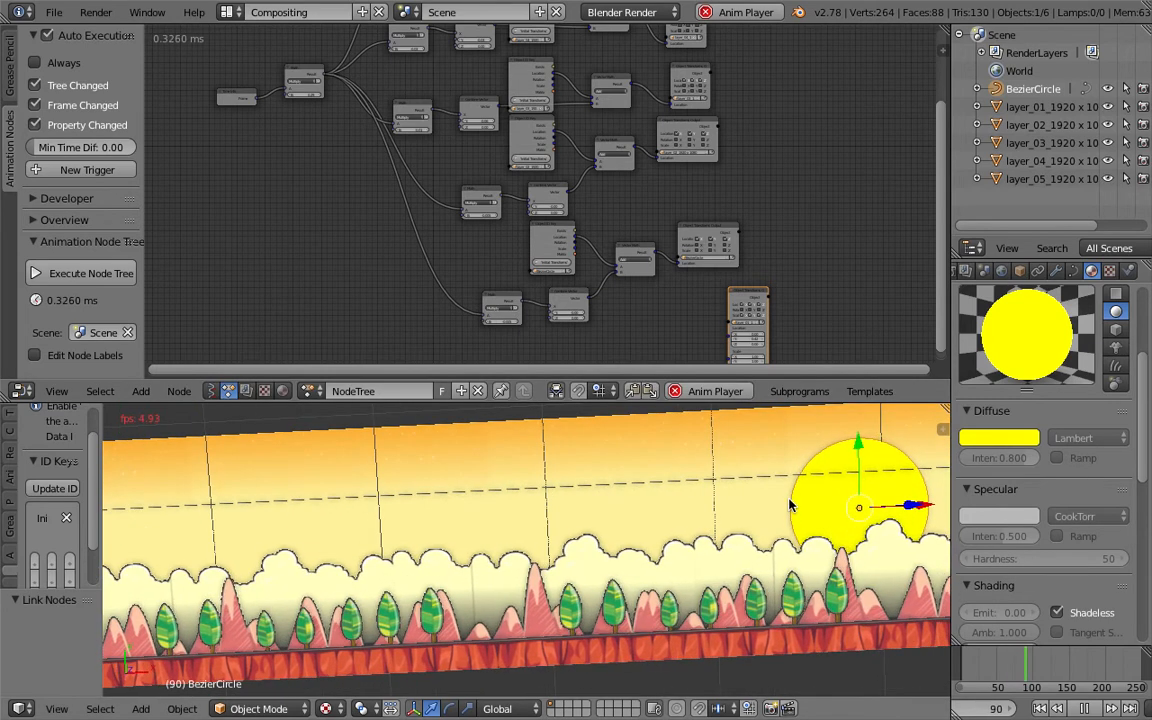
scroll(560, 300, up, 3)
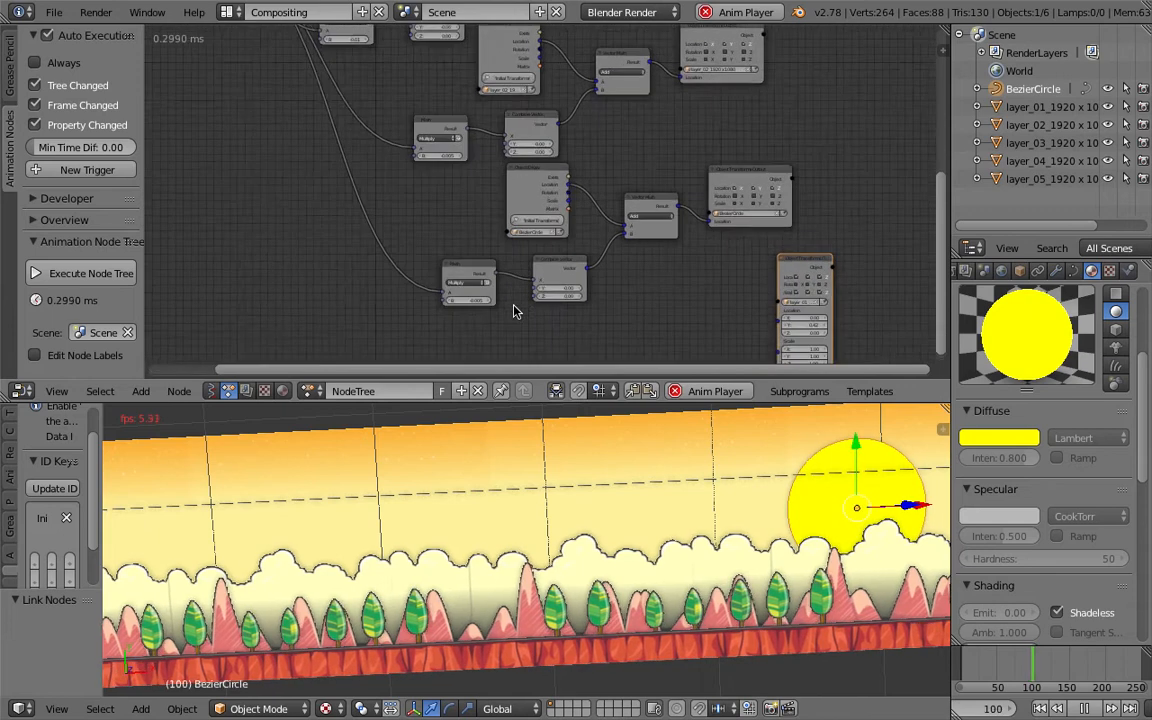
scroll(490, 320, up, 2)
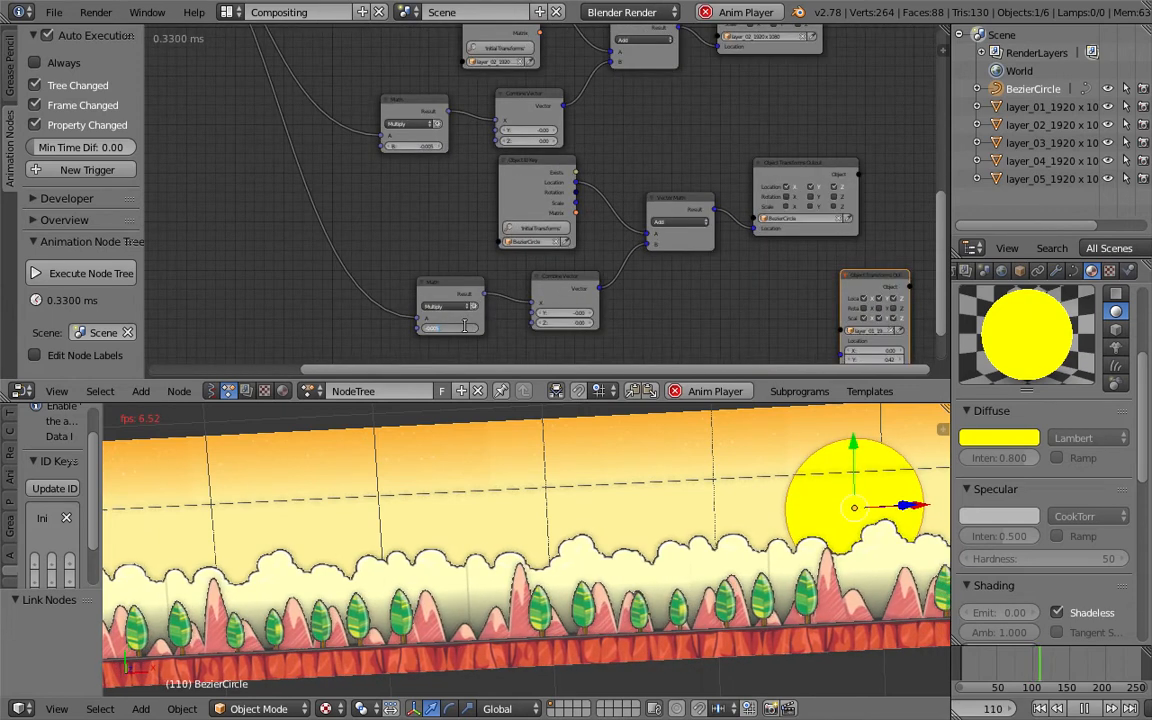
- Set the sun chain's Math multiplier B to -0.003 and save the file
text(-0.003)
key(Return)
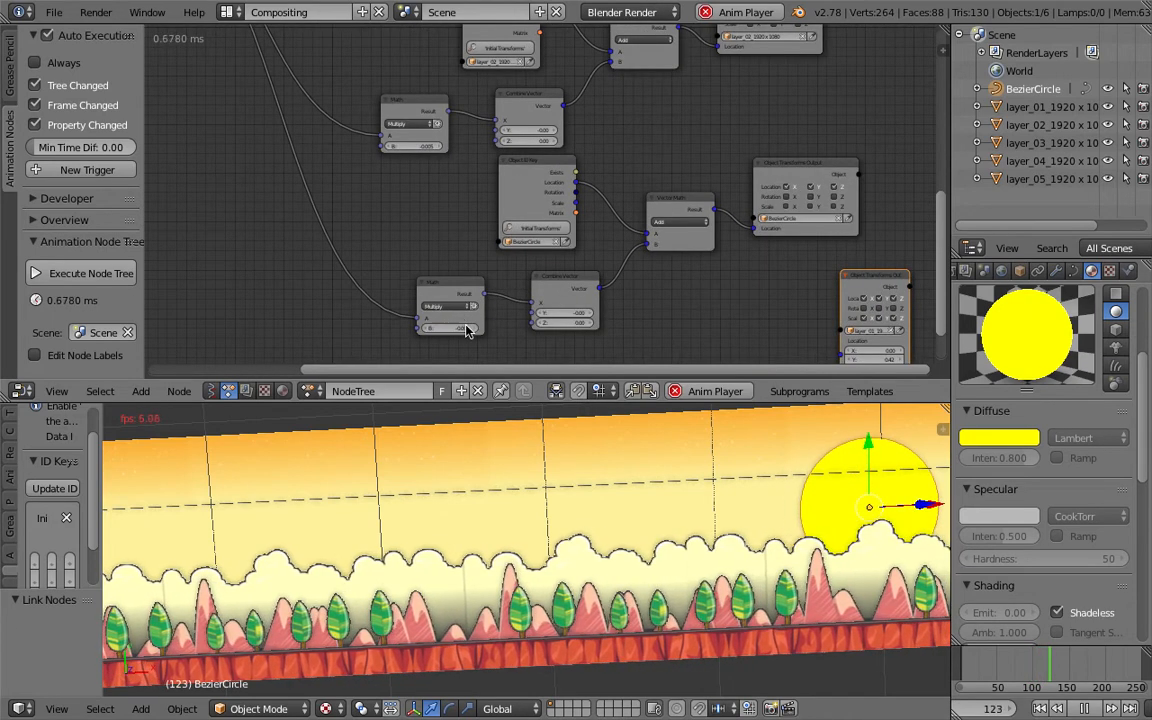
middle_drag(622, 525, 617, 515)
key(ctrl+s)
click(617, 515)
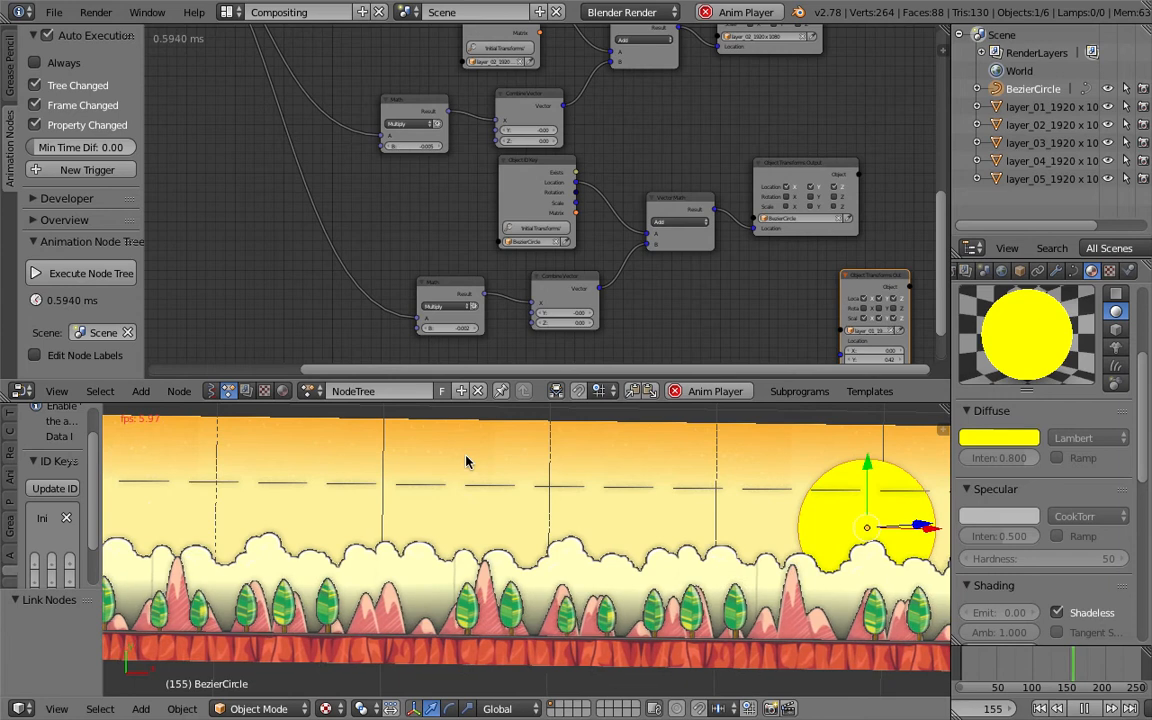
- Play back the animation and start an Images as Planes import
click(53, 12)
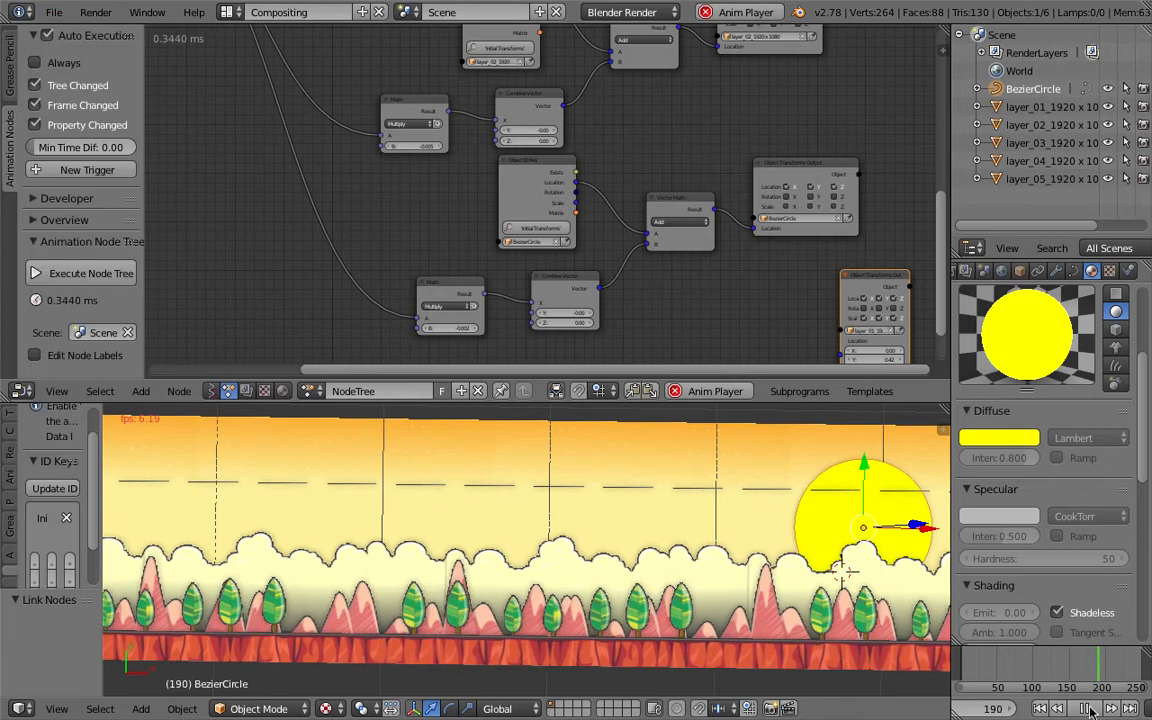
key(alt+a)
click(55, 13)
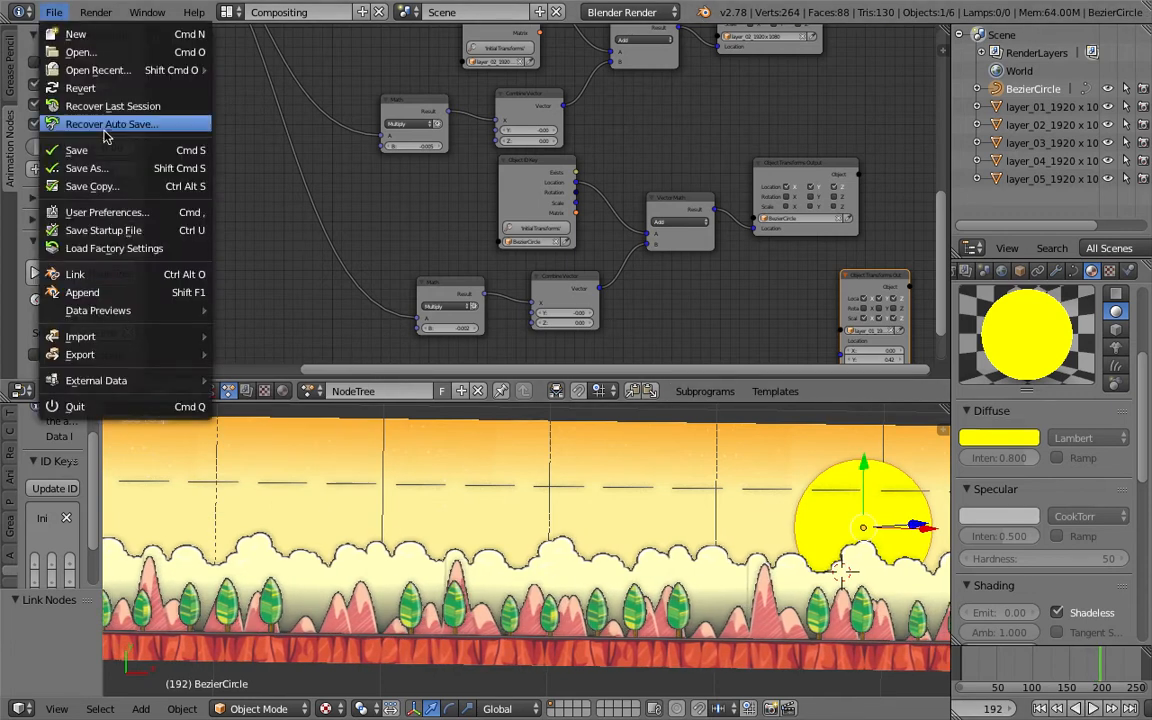
mouse_move(140, 336)
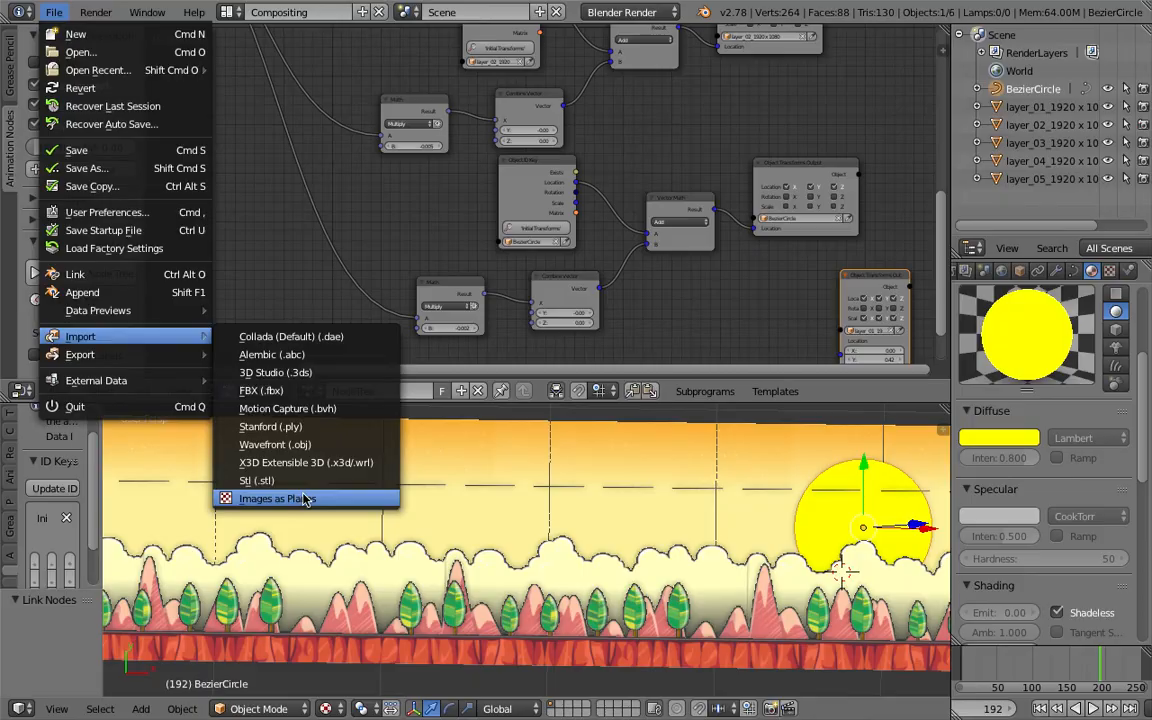
click(300, 446)
- Browse the Desktop and import Flying_totoro.png as an image plane
scroll(398, 445, down, 3)
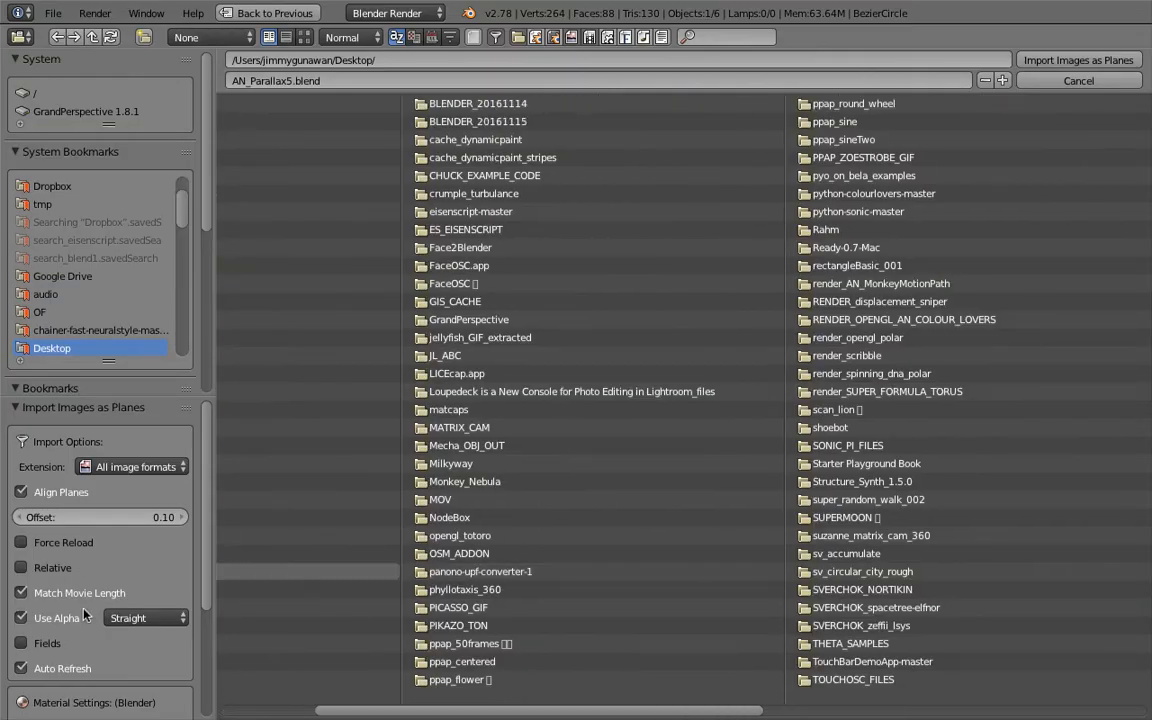
scroll(76, 615, down, 4)
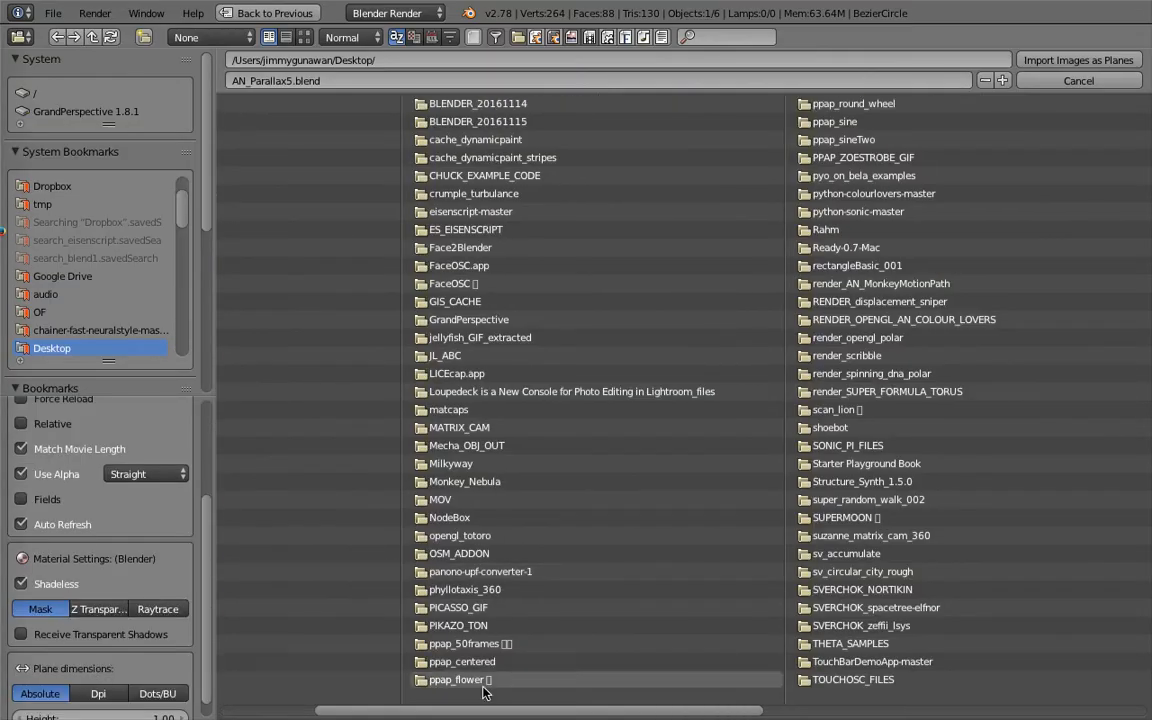
scroll(704, 504, down, 3)
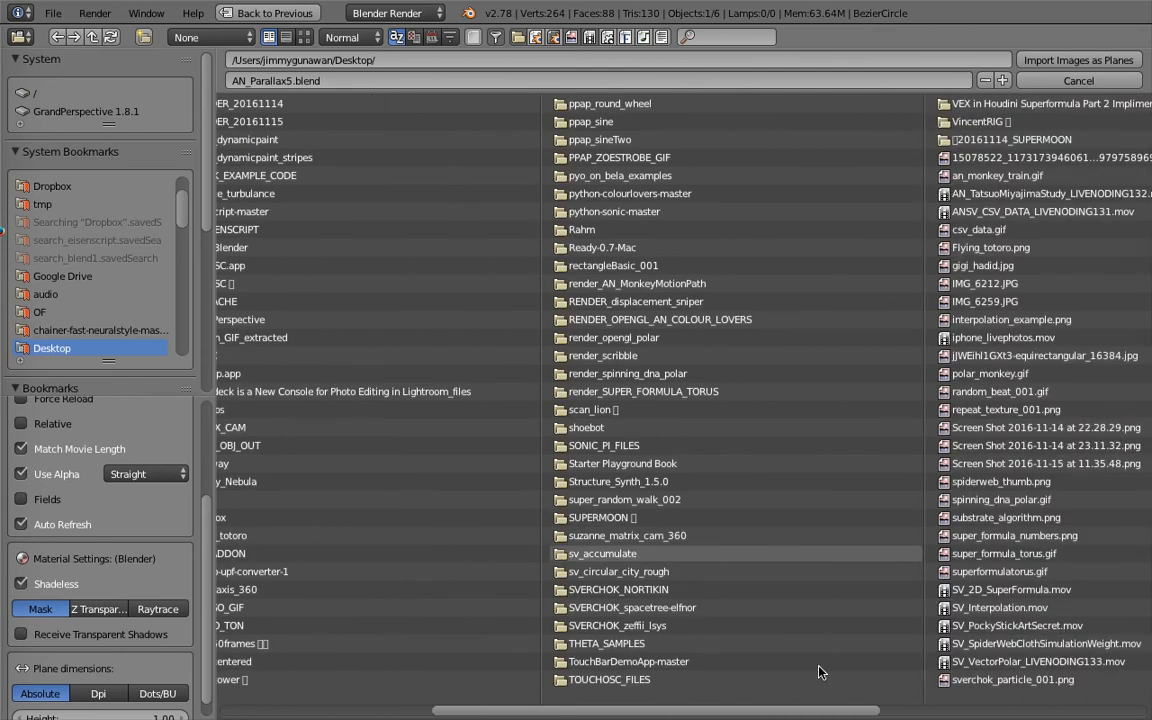
drag(848, 710, 1035, 711)
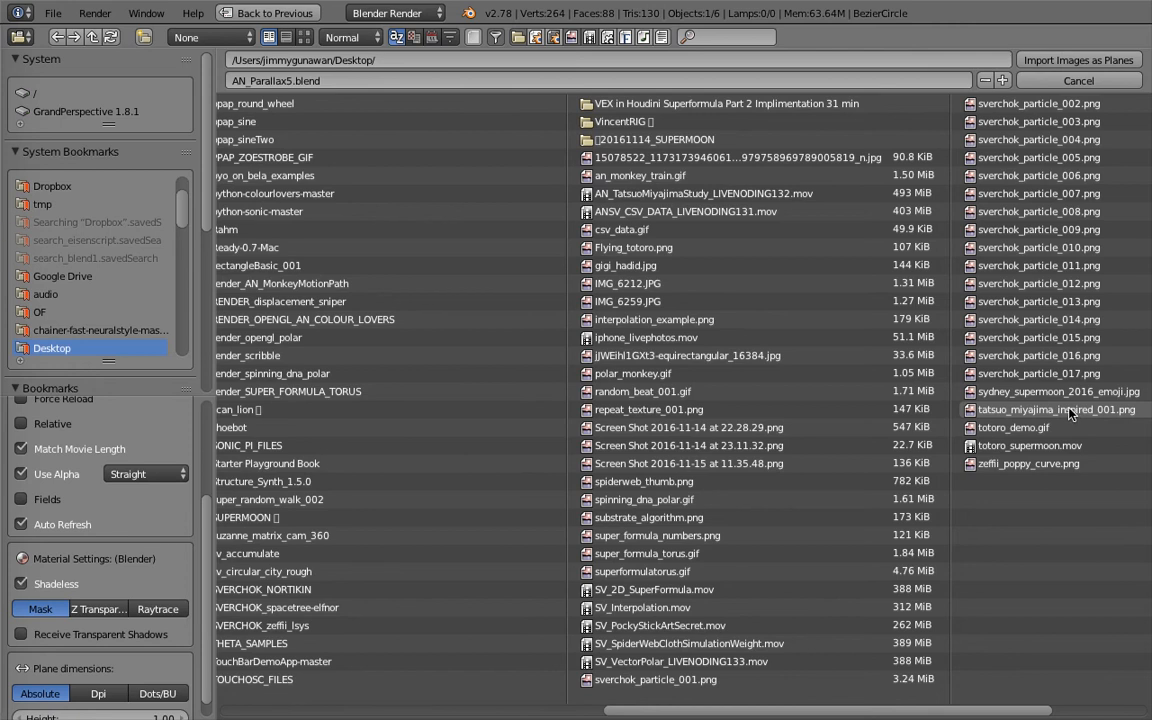
scroll(789, 710, right, 2)
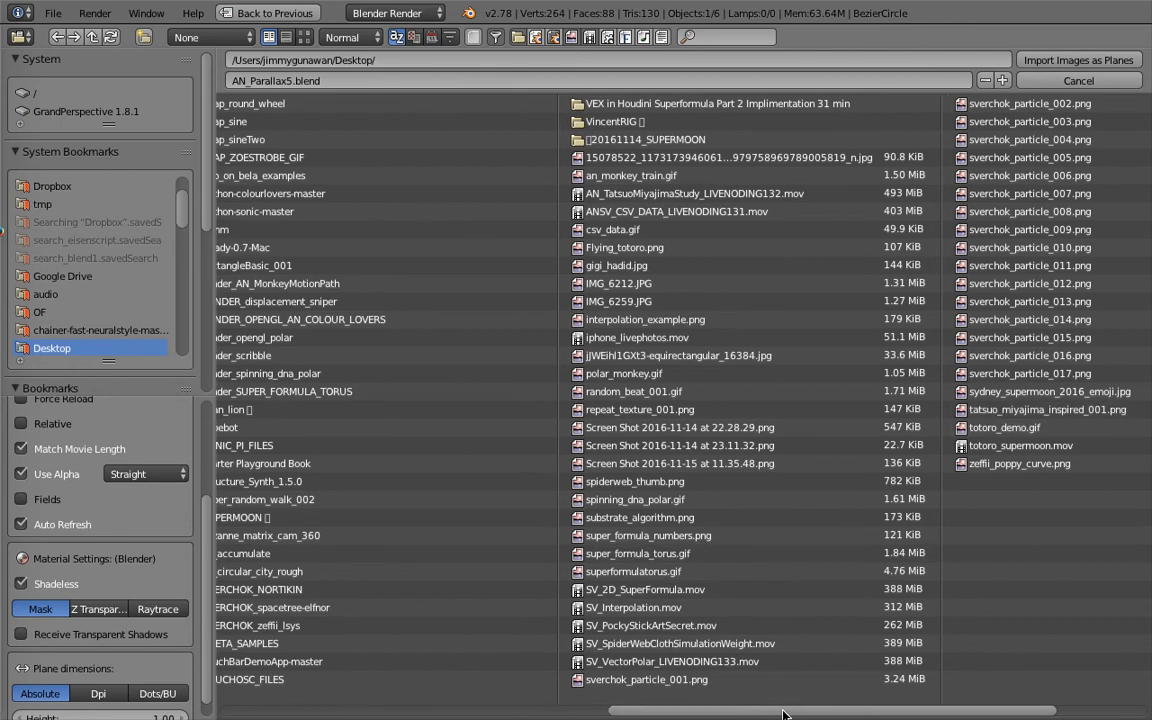
scroll(789, 713, right, 1)
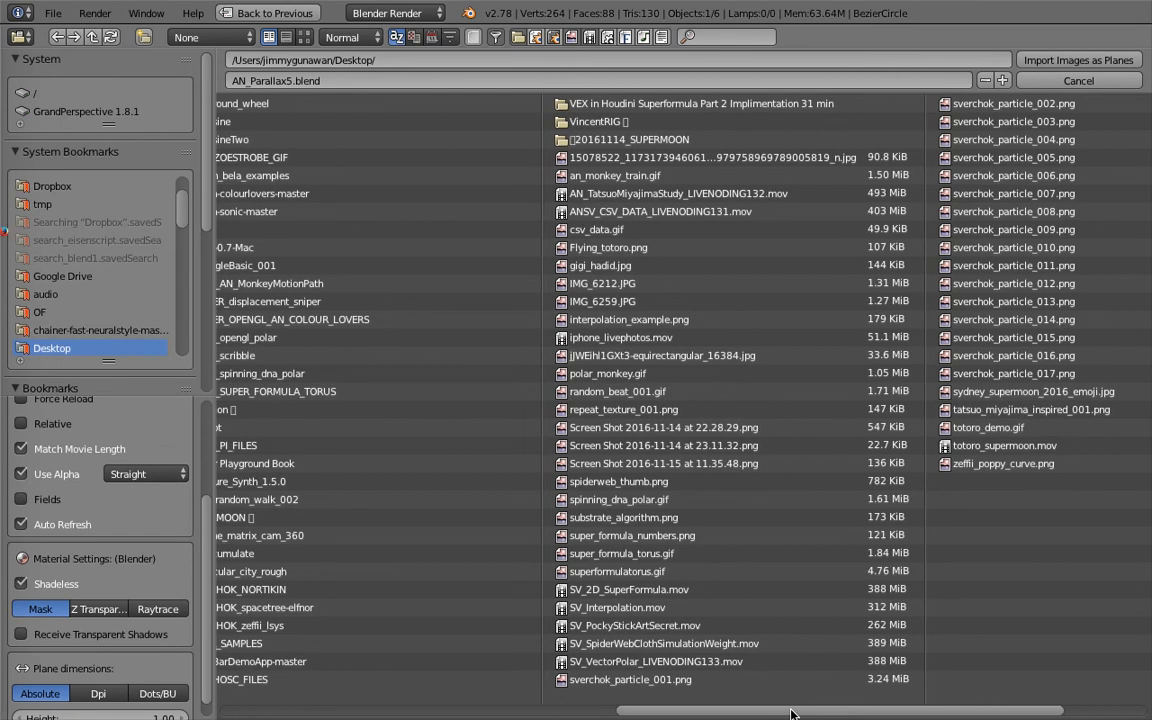
click(618, 251)
double_click(618, 251)
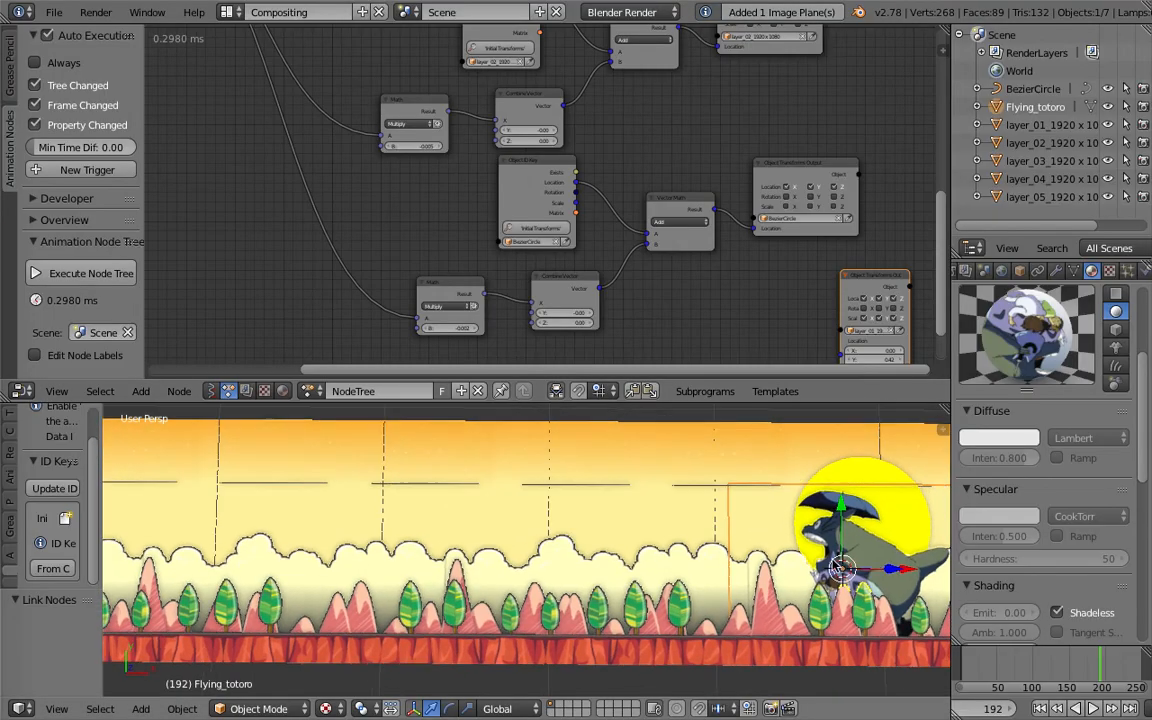
- Play the animation, orbit around the scene, and rename the imported plane to Totoro
click(1040, 708)
key(alt+a)
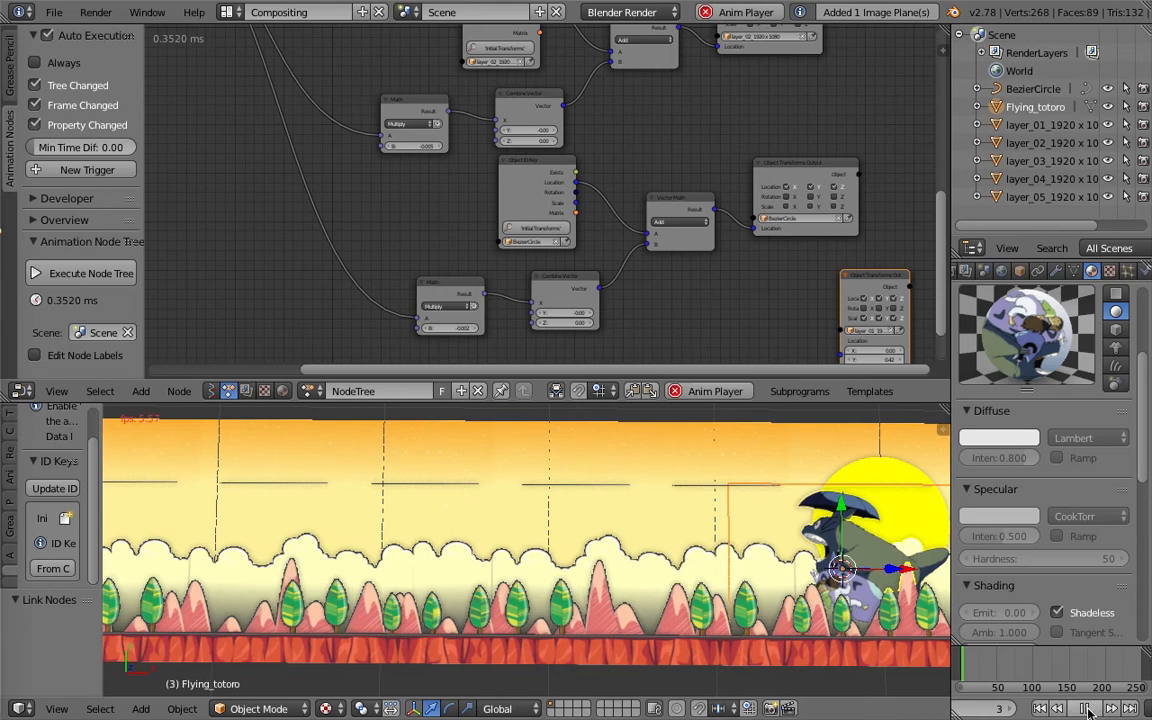
drag(893, 570, 876, 596)
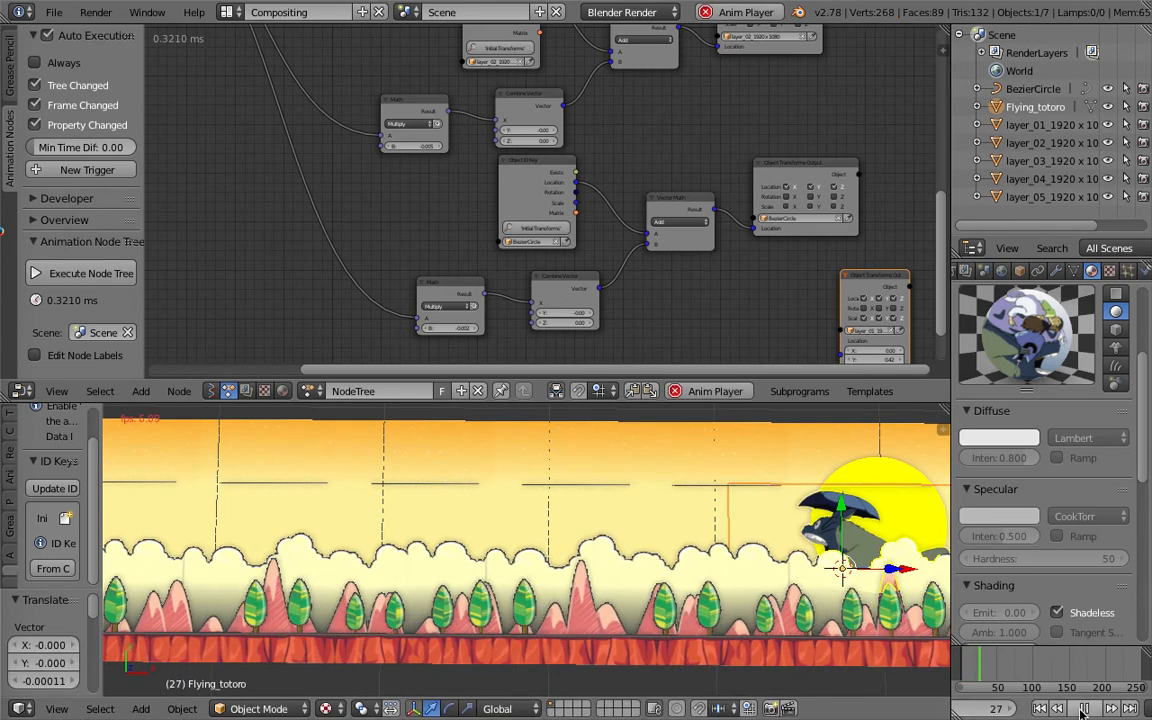
middle_drag(820, 518, 808, 562)
right_click(780, 536)
scroll(778, 534, down, 5)
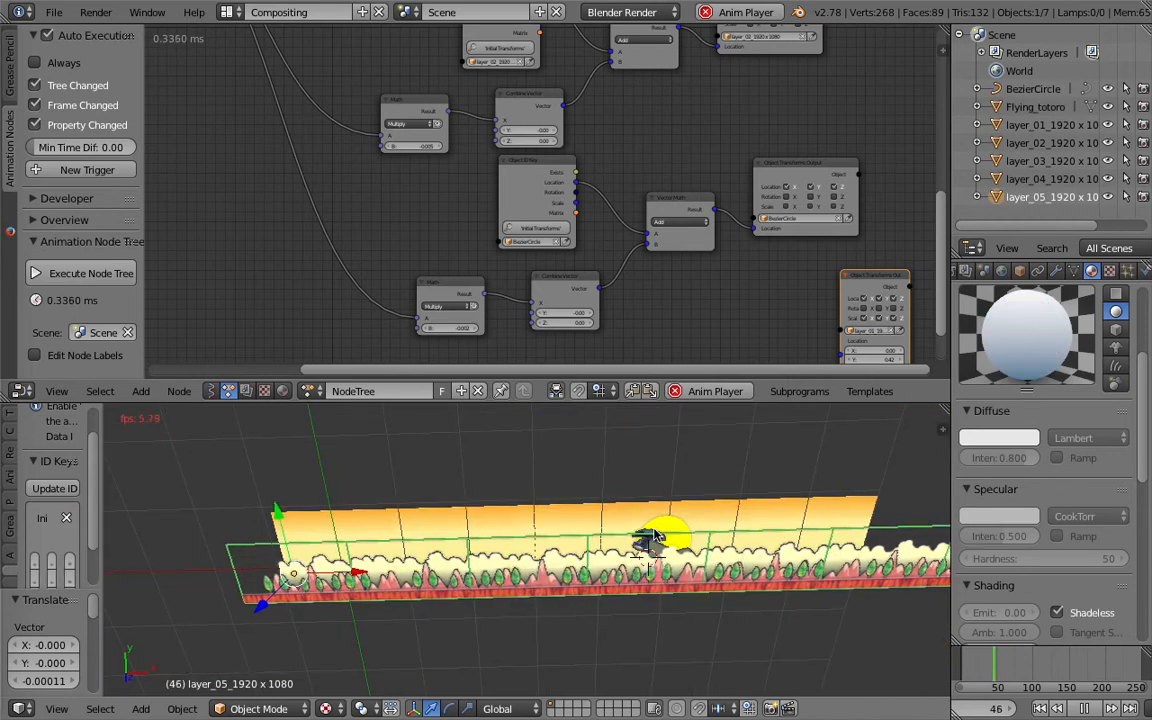
click(1034, 108)
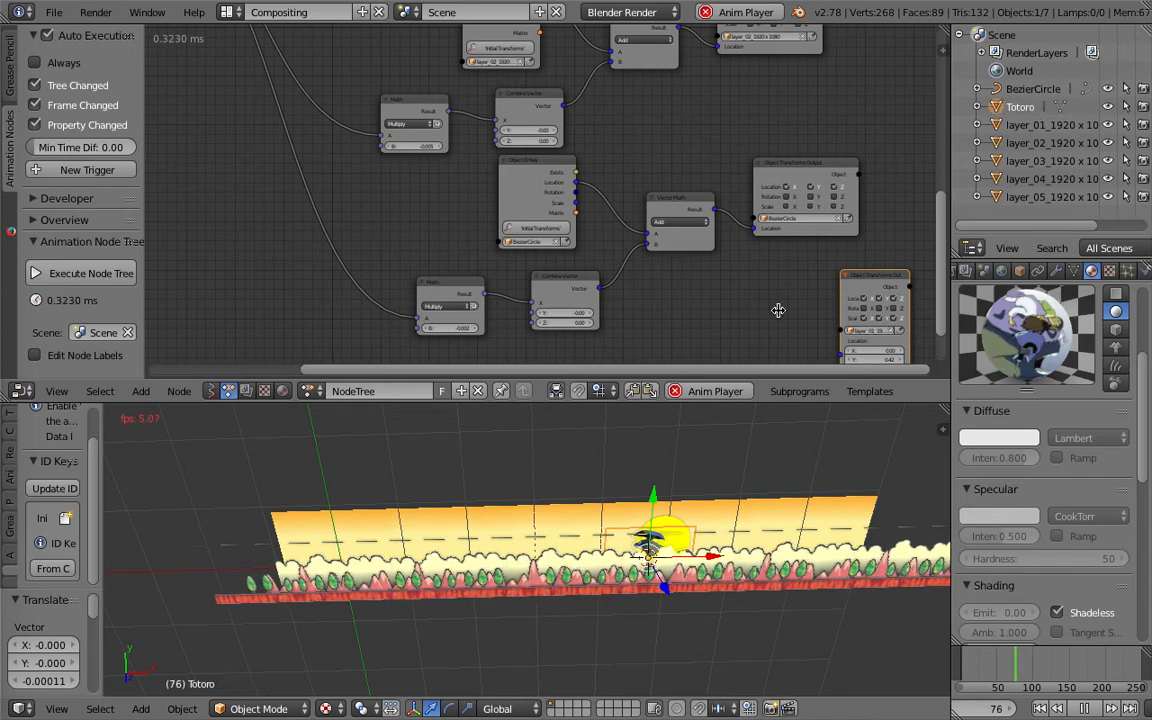
- Rotate Totoro -180° about the global Y axis and raise it slightly along Z
key(r)
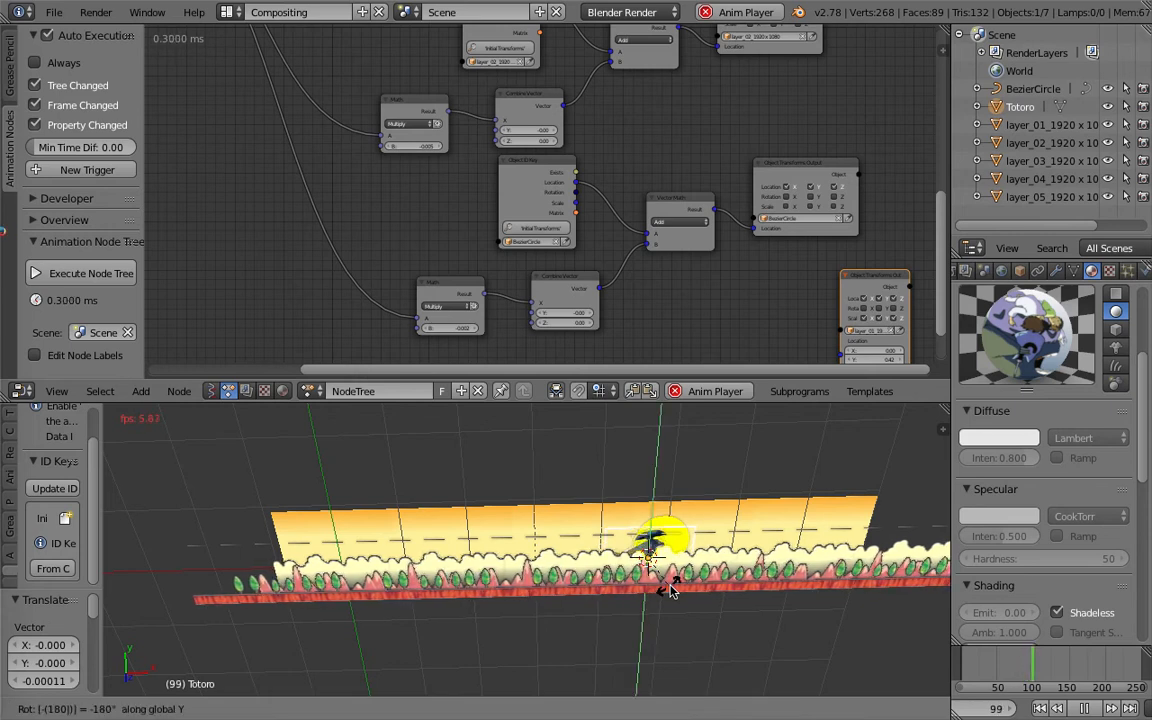
key(Return)
drag(670, 592, 673, 594)
middle_drag(673, 594, 660, 545)
scroll(660, 545, up, 1)
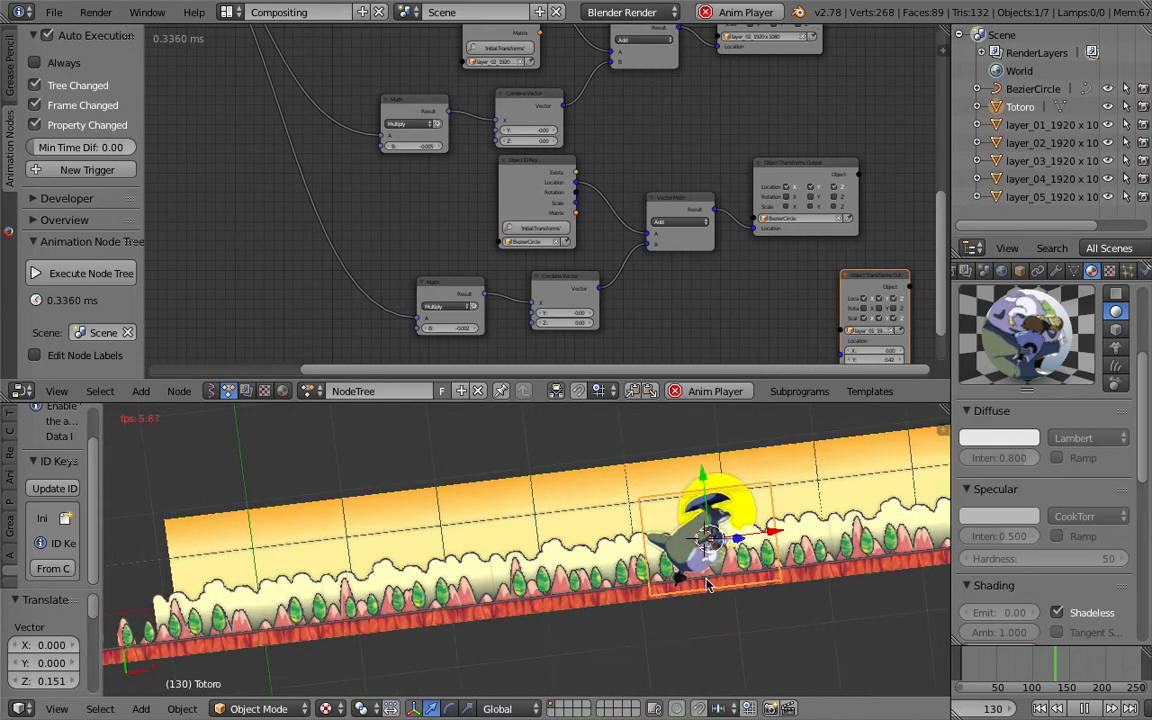
- Stop playback, switch to front view, and move Totoro 0.13 down along Z
key(KP_1)
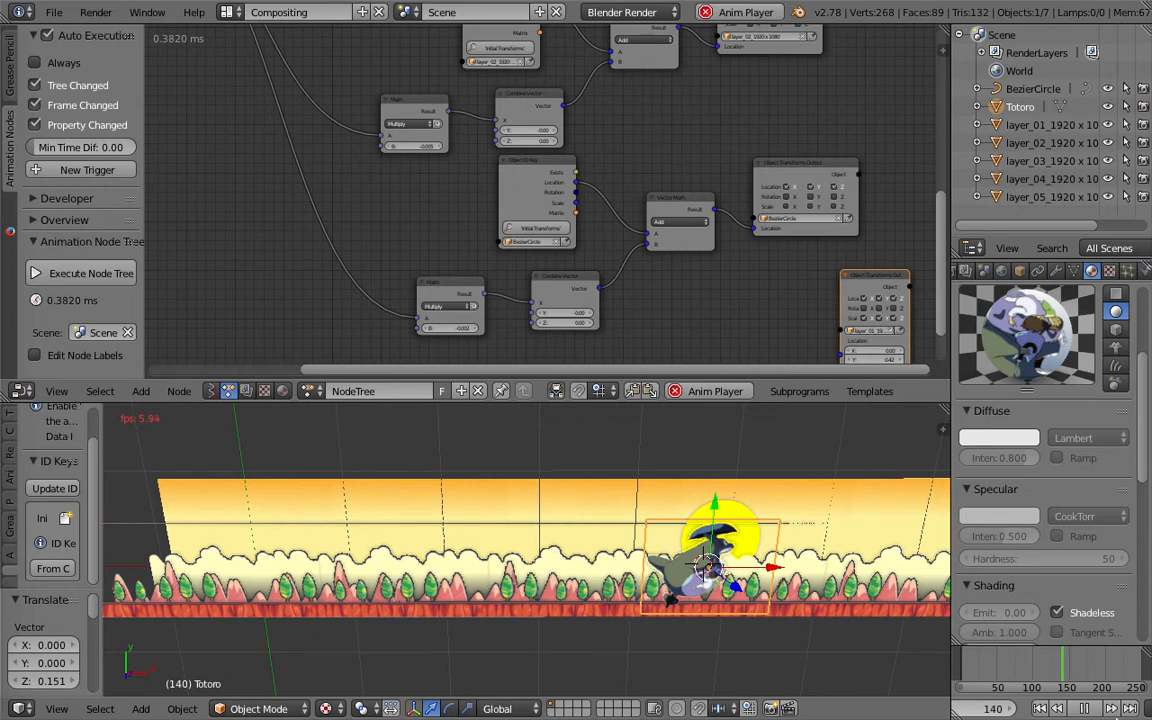
click(1085, 709)
middle_drag(746, 599, 731, 627)
key(g)
key(z)
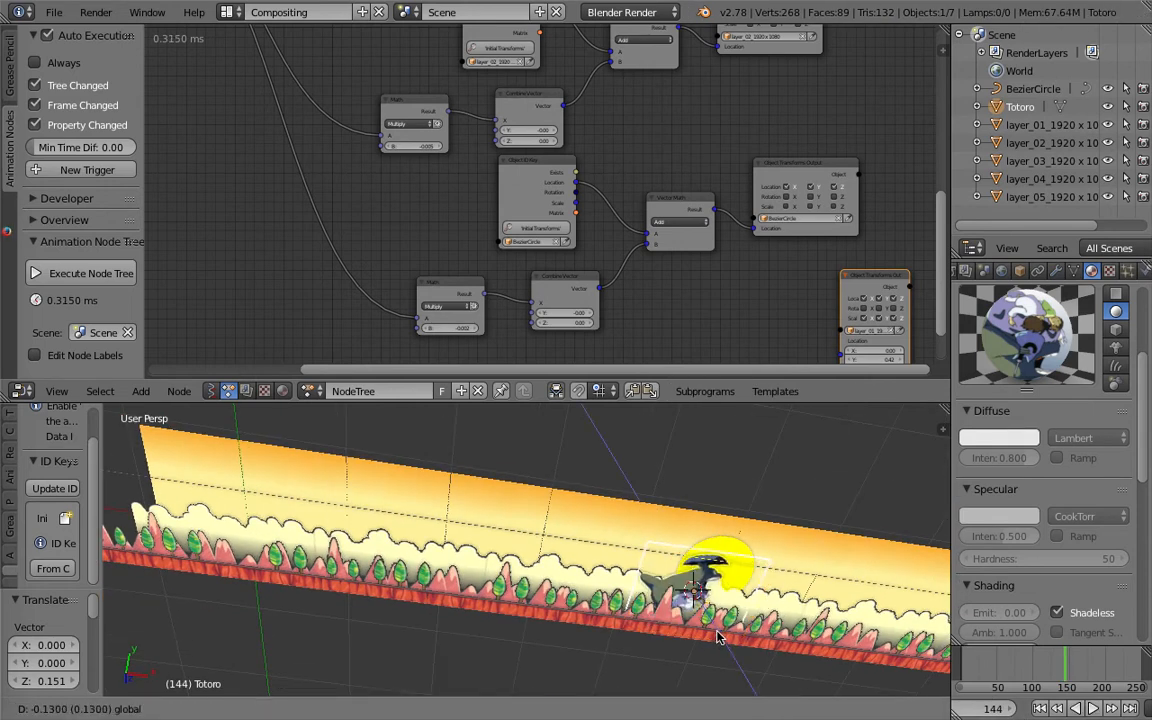
click(717, 637)
- Move Totoro about 3.2 units to the left along X from front view
key(KP_1)
key(g)
key(x)
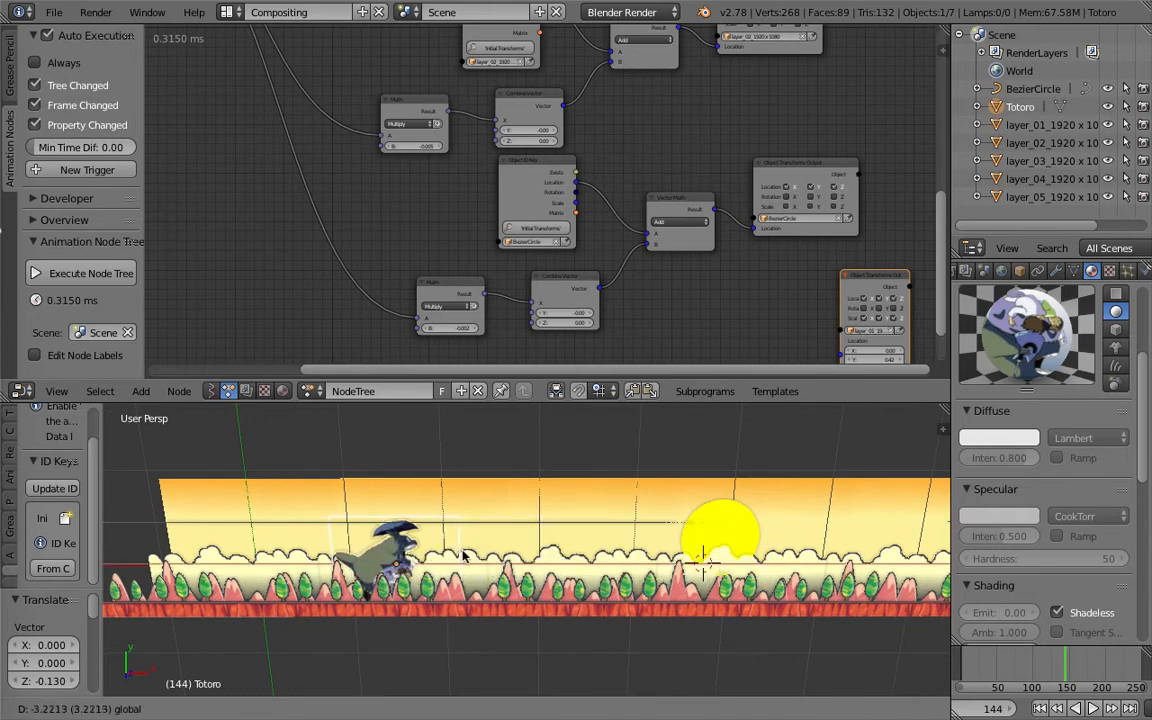
click(413, 505)
middle_drag(413, 505, 406, 607)
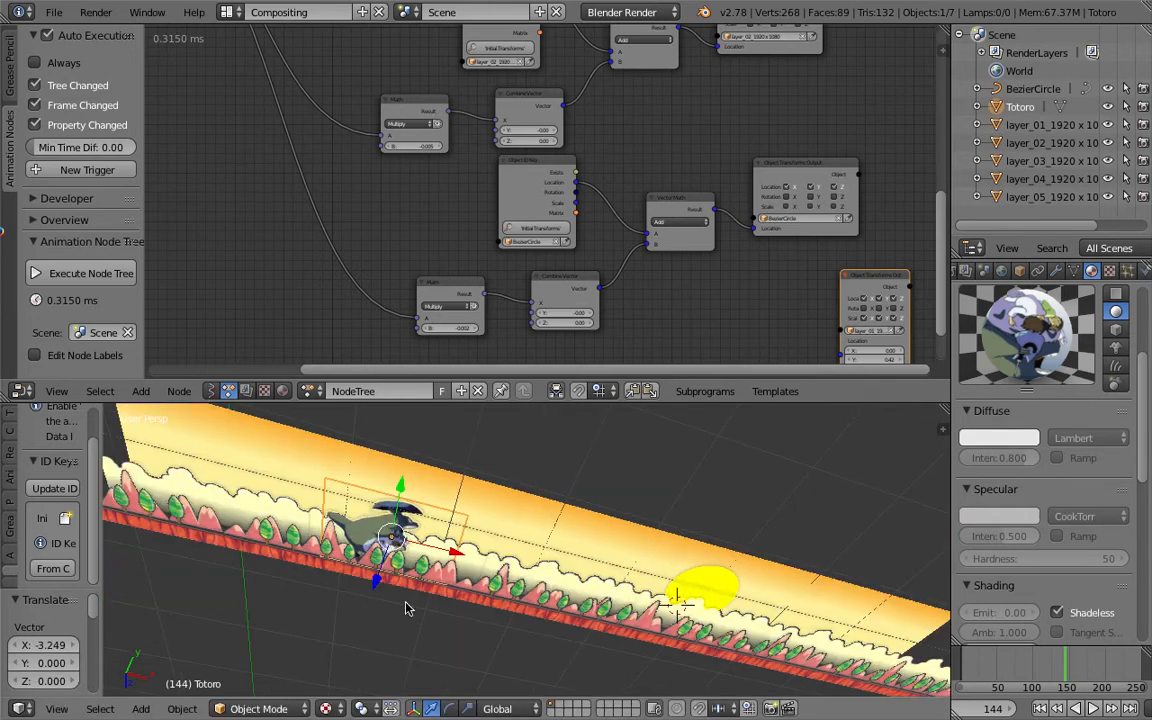
- Raise Totoro about 0.06 along Z and save the file
key(g)
key(z)
click(371, 588)
middle_drag(589, 527, 578, 506)
key(ctrl+s)
click(578, 506)
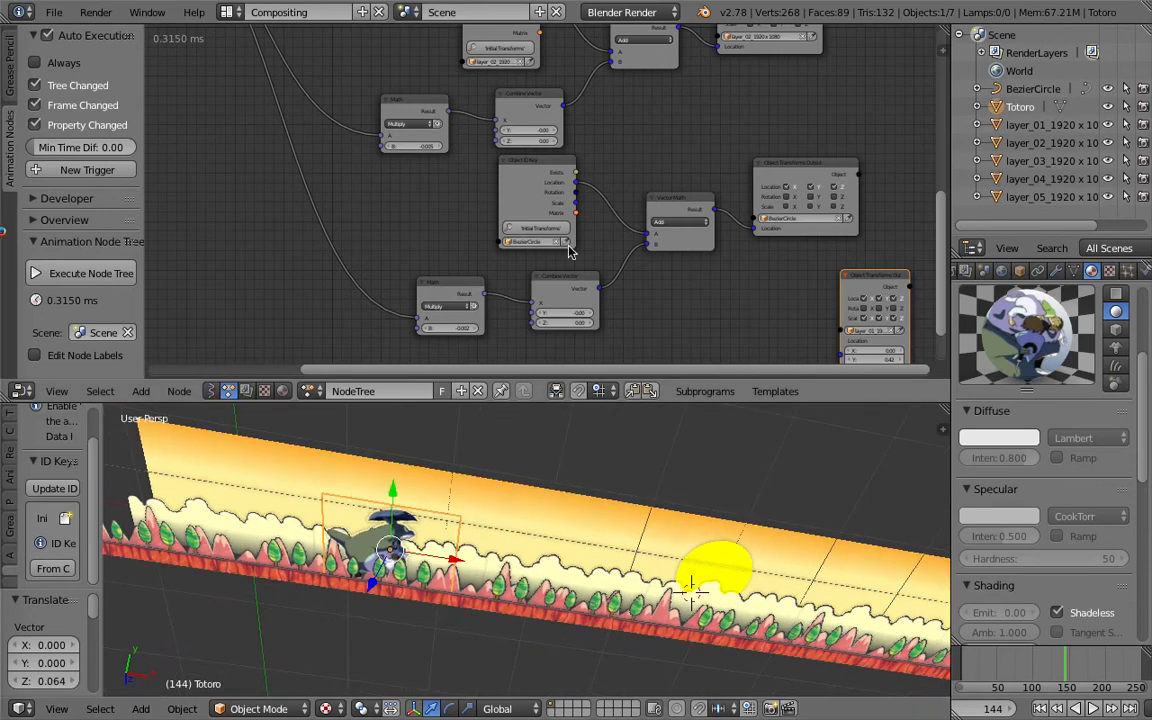
- Scale Totoro down to about 0.77 of its size
middle_drag(607, 171, 535, 255)
scroll(520, 227, down, 2)
scroll(525, 203, down, 1)
middle_drag(525, 202, 580, 250)
middle_drag(576, 202, 615, 200)
scroll(615, 208, down, 1)
middle_drag(561, 630, 512, 610)
middle_drag(362, 616, 480, 523)
key(s)
click(533, 531)
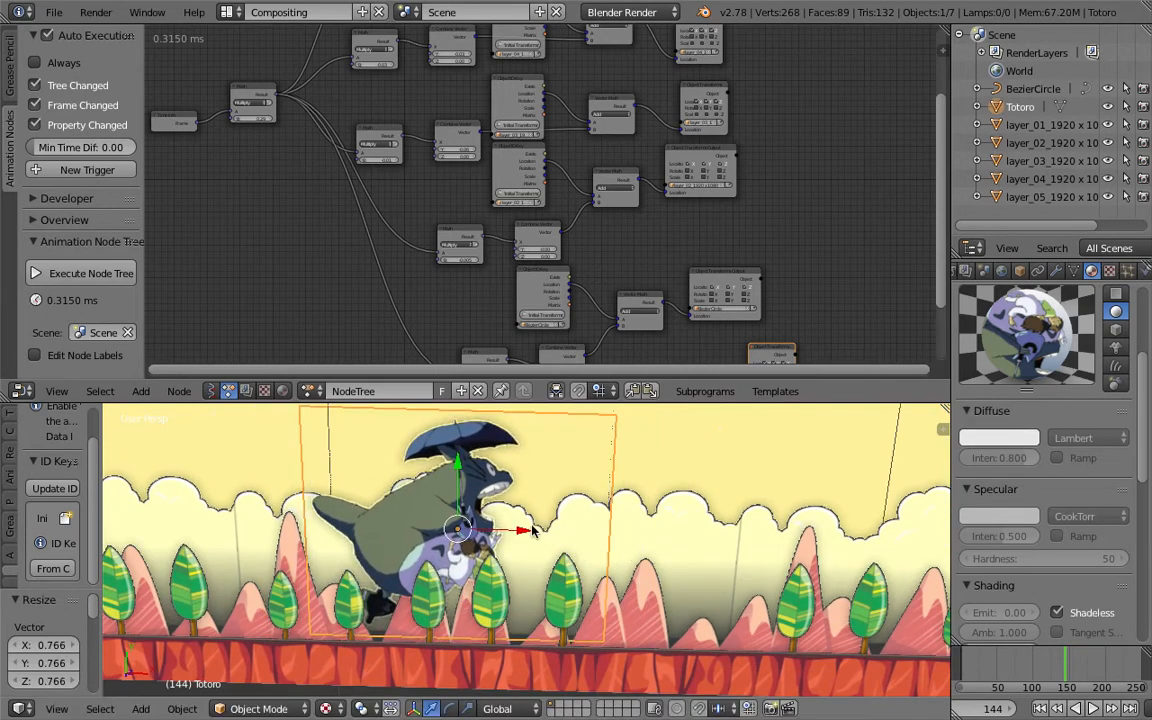
- Move Totoro along X to about -0.91 and save the file
scroll(533, 531, down, 4)
key(g)
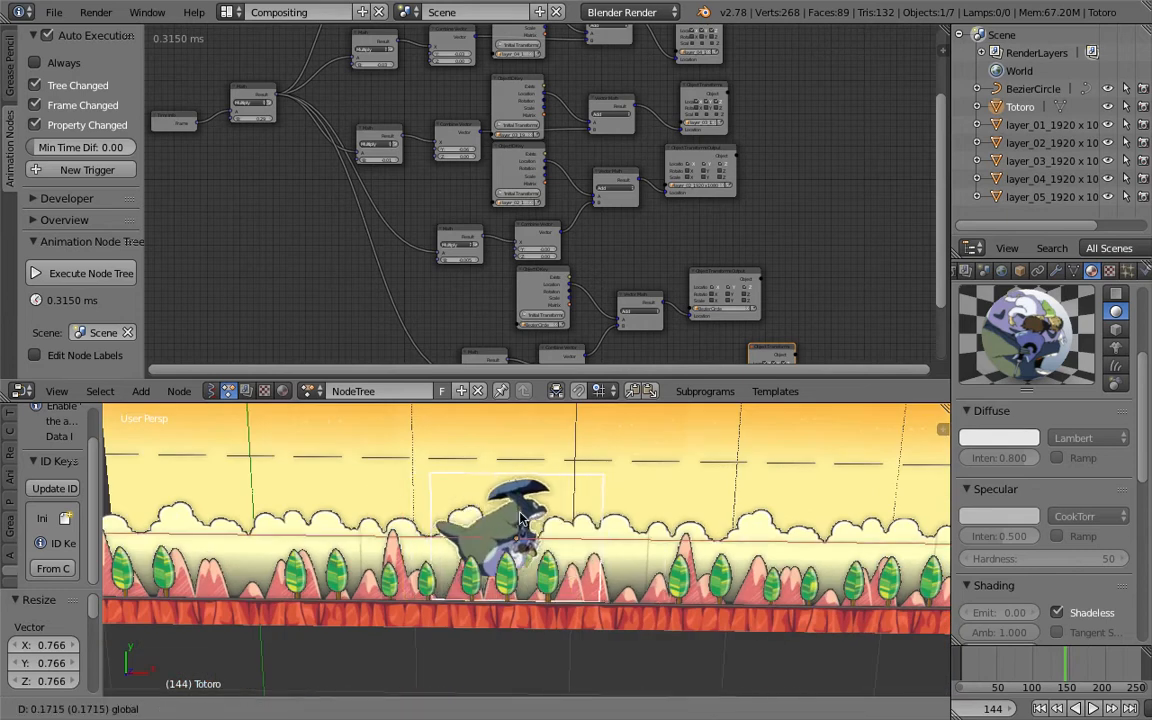
click(560, 525)
scroll(533, 530, down, 3)
key(ctrl+s)
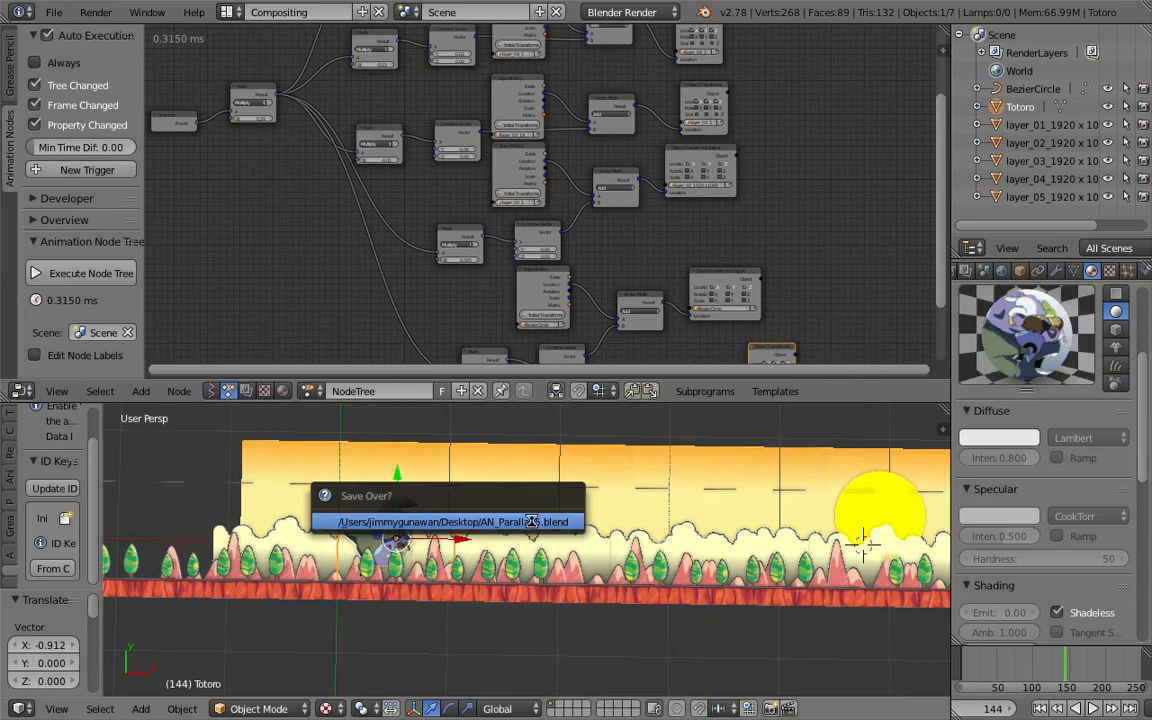
- Save the file over AN_Parallax5.blend on the Desktop
click(54, 12)
click(85, 165)
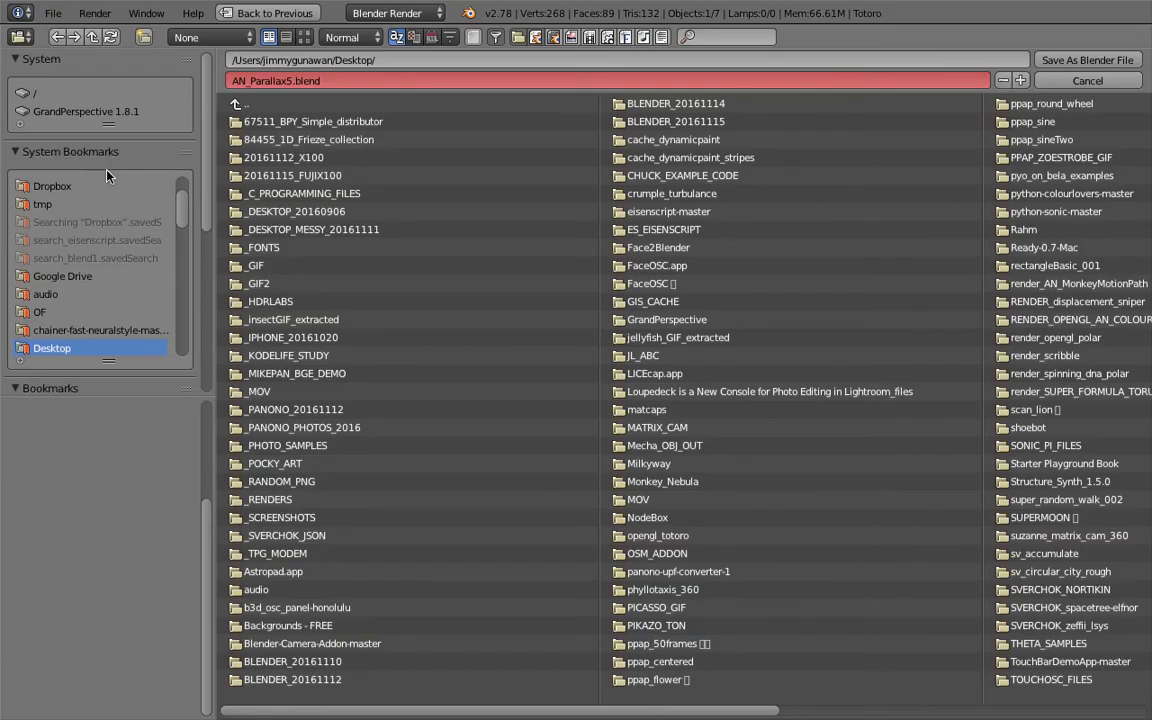
click(1050, 62)
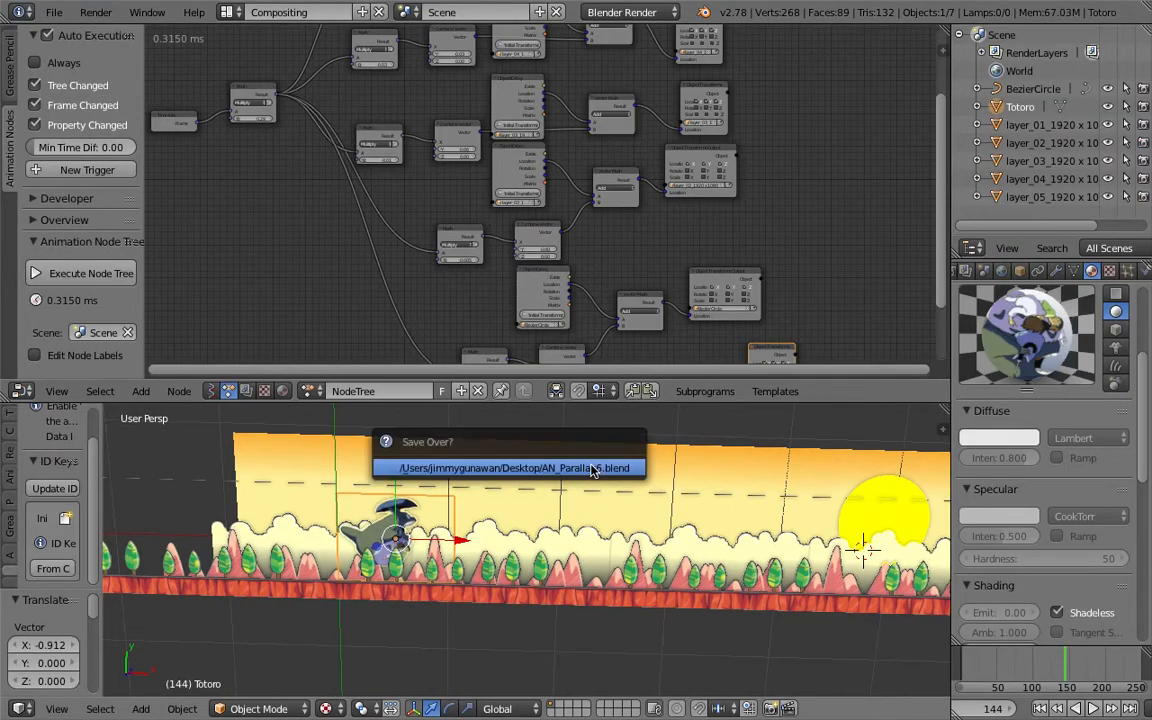
- Collapse the 3D viewport's tool shelf
drag(94, 490, 3, 522)
click(72, 569)
middle_drag(540, 549, 561, 545)
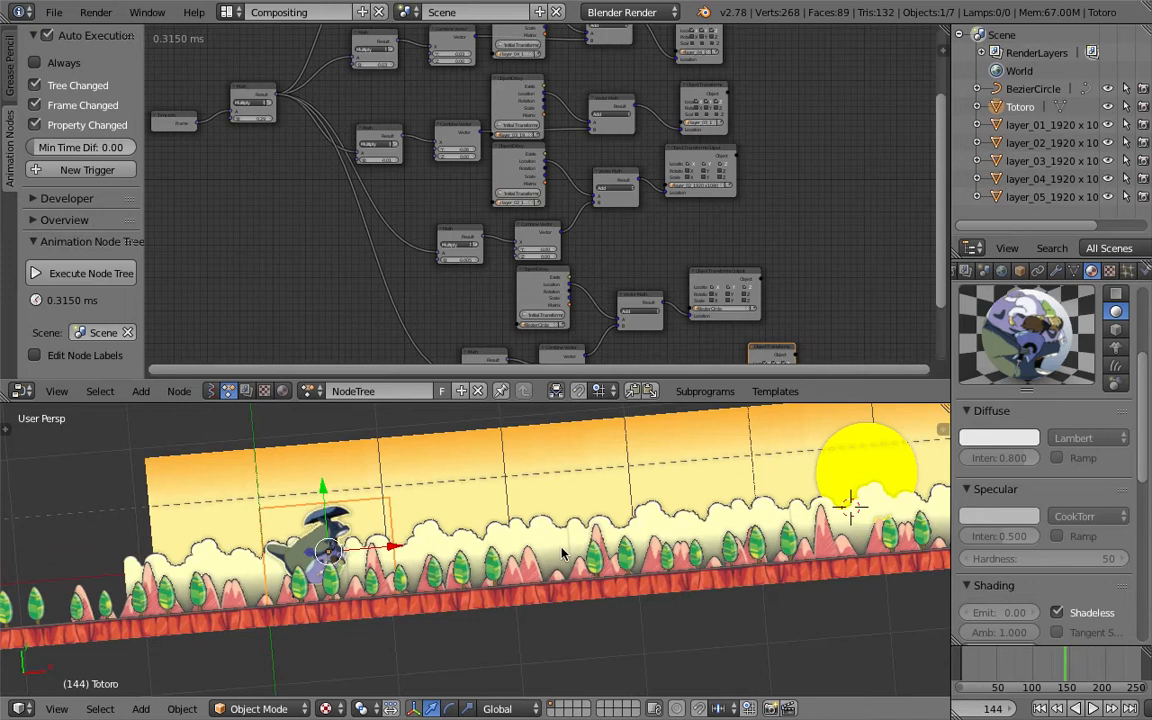
- Move the standalone Object Transforms Input node aside in the node tree
scroll(520, 180, down, 4)
middle_drag(522, 180, 587, 62)
scroll(795, 242, up, 4)
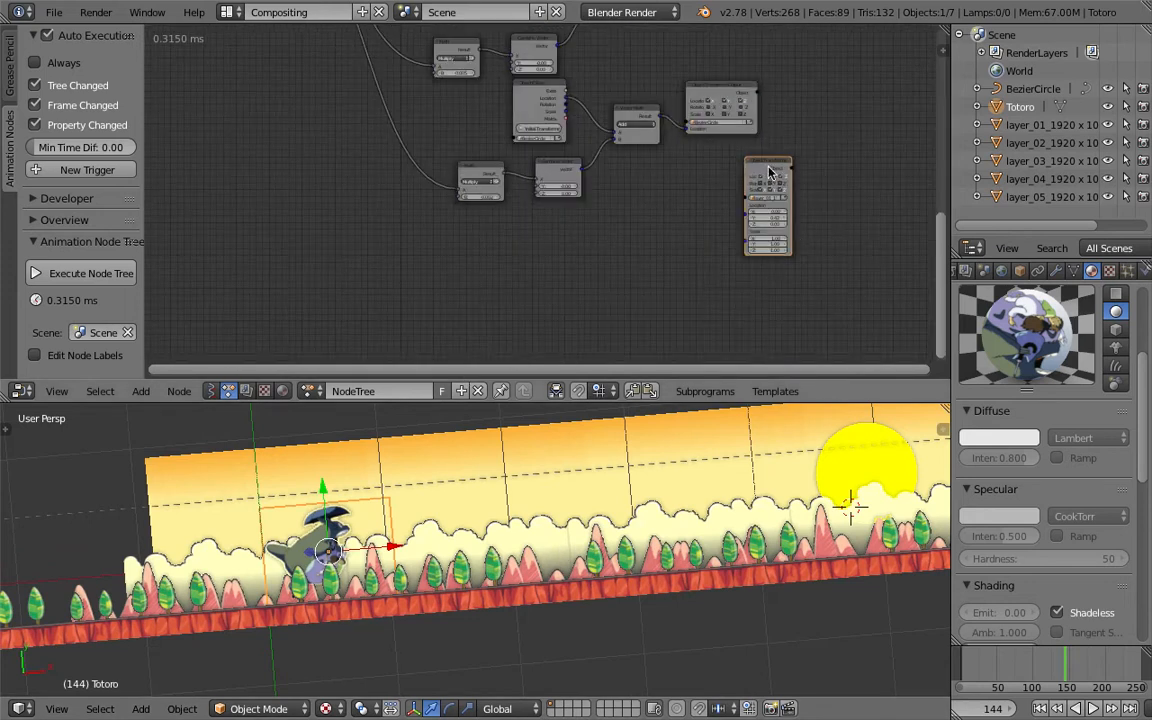
drag(769, 172, 838, 166)
middle_drag(643, 156, 678, 270)
scroll(660, 265, up, 4)
scroll(700, 269, down, 5)
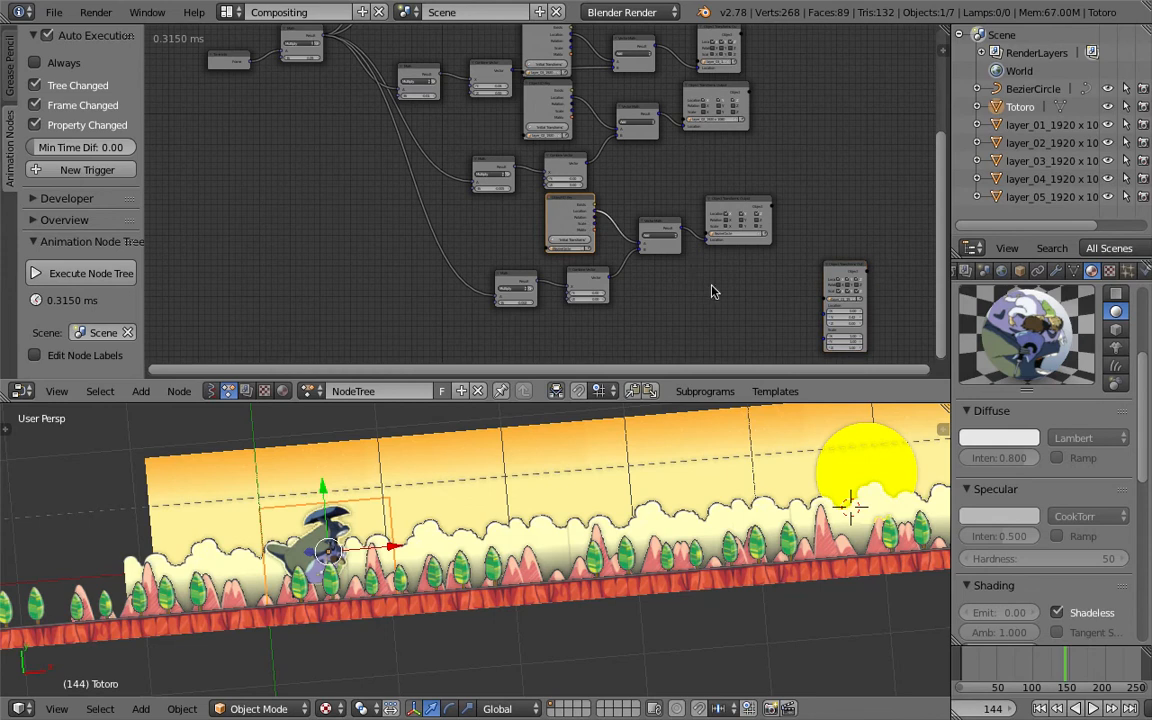
- Duplicate the sun chain's nodes and place the copy below the original
click(743, 207)
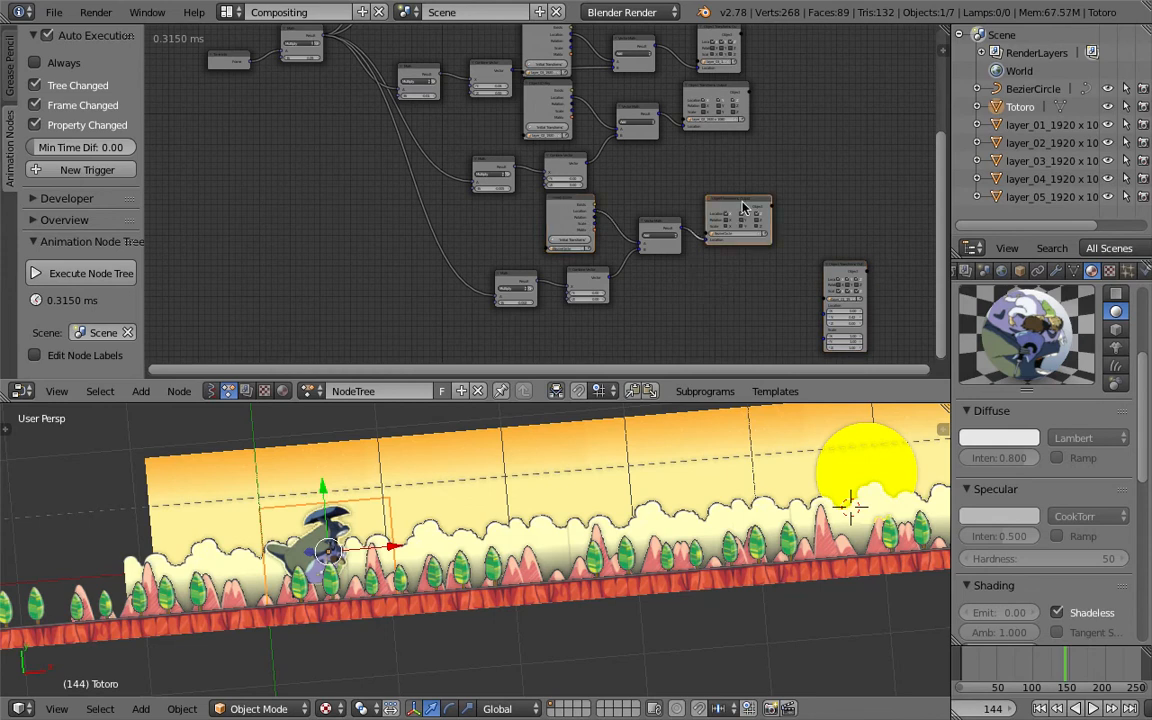
drag(731, 199, 673, 238)
scroll(679, 229, down, 3)
middle_drag(679, 219, 677, 182)
key(shift+d)
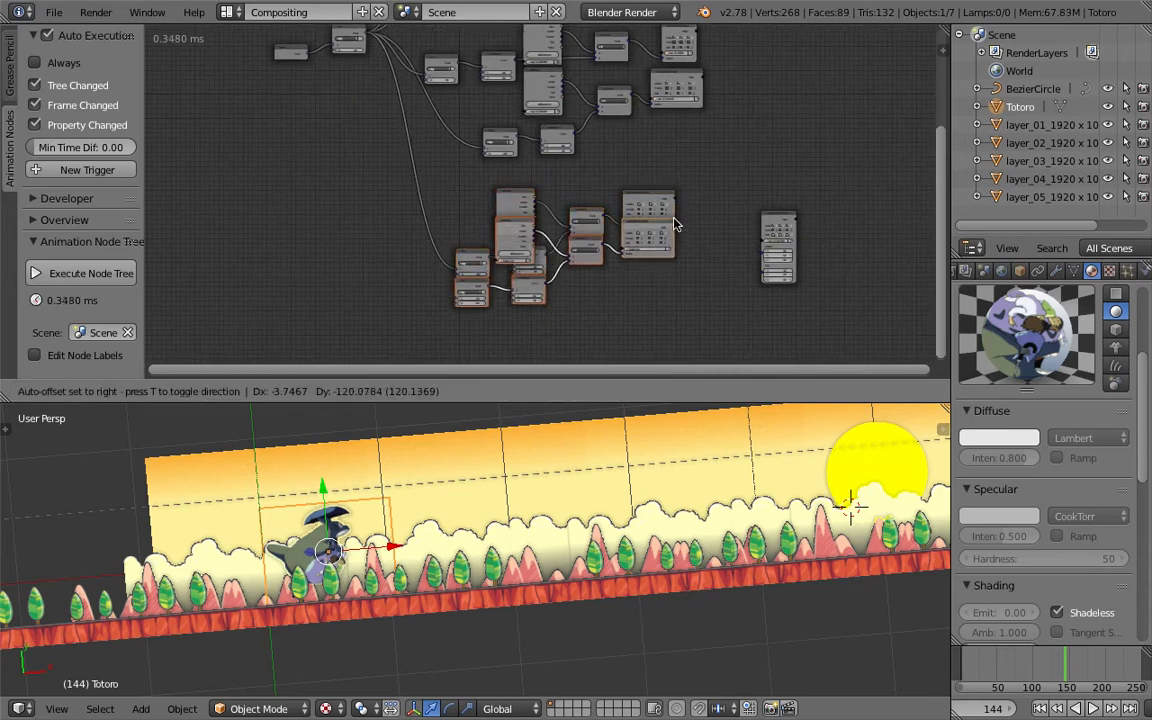
click(645, 276)
middle_drag(645, 276, 661, 193)
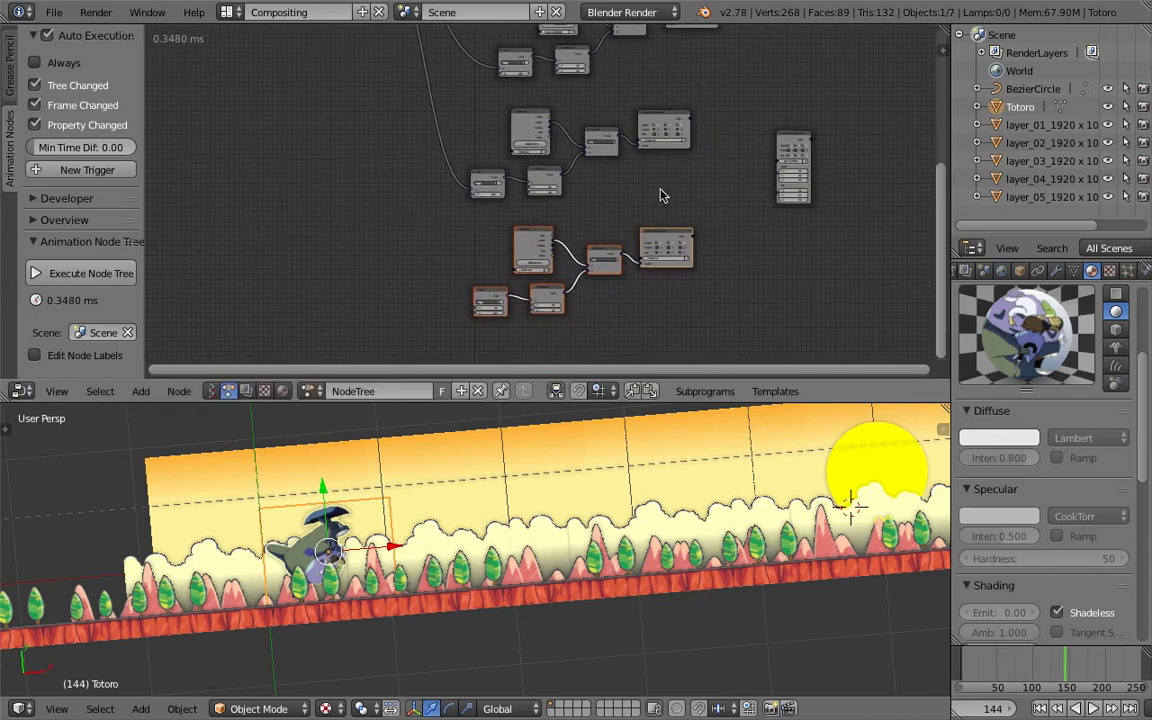
- Enlarge the node editor and rearrange the duplicated Object ID Key and Math nodes
drag(684, 404, 694, 522)
middle_drag(399, 255, 401, 339)
scroll(395, 260, up, 3)
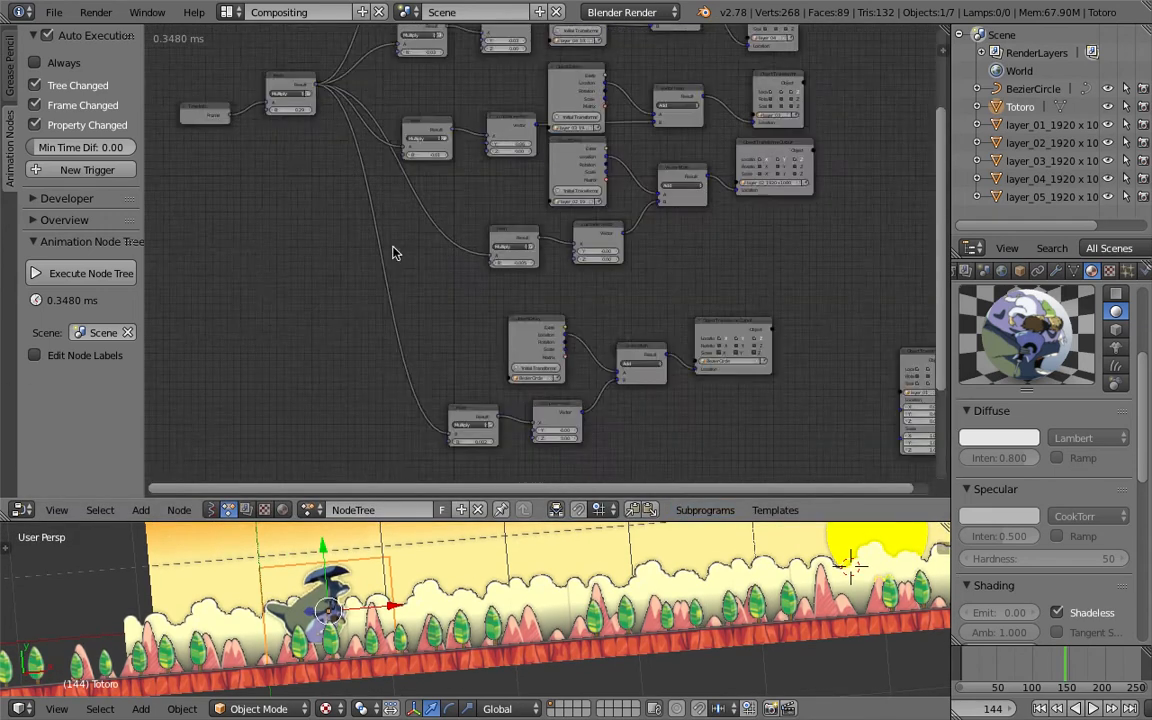
drag(392, 84, 400, 77)
scroll(644, 399, down, 2)
middle_drag(626, 373, 612, 336)
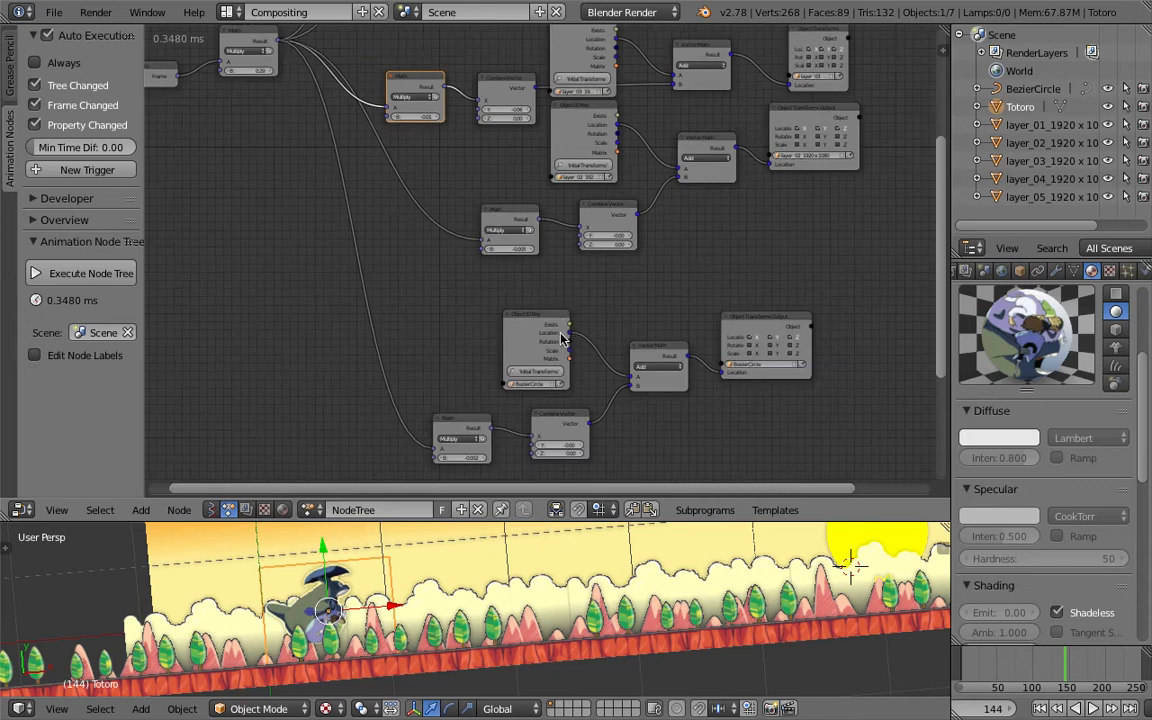
drag(541, 325, 556, 322)
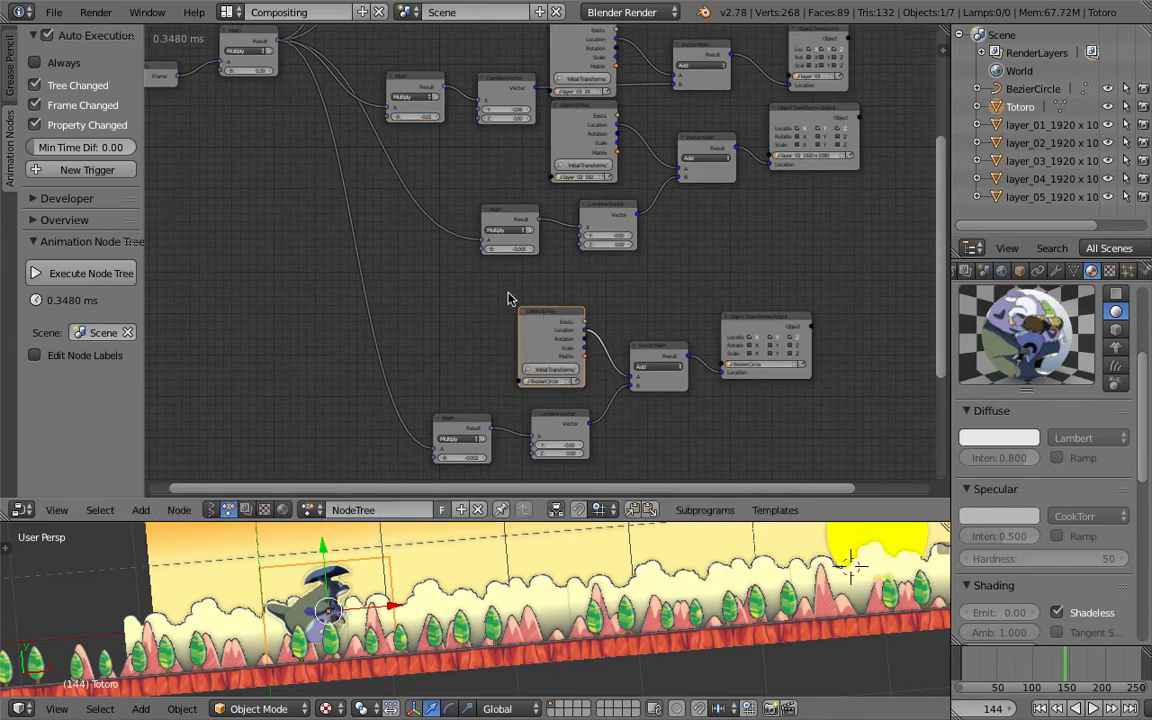
drag(463, 426, 409, 416)
- Connect the frame output to the A input of the duplicated chain's Math node
scroll(463, 411, down, 3)
middle_drag(483, 346, 458, 191)
middle_drag(450, 285, 460, 304)
scroll(478, 280, down, 3)
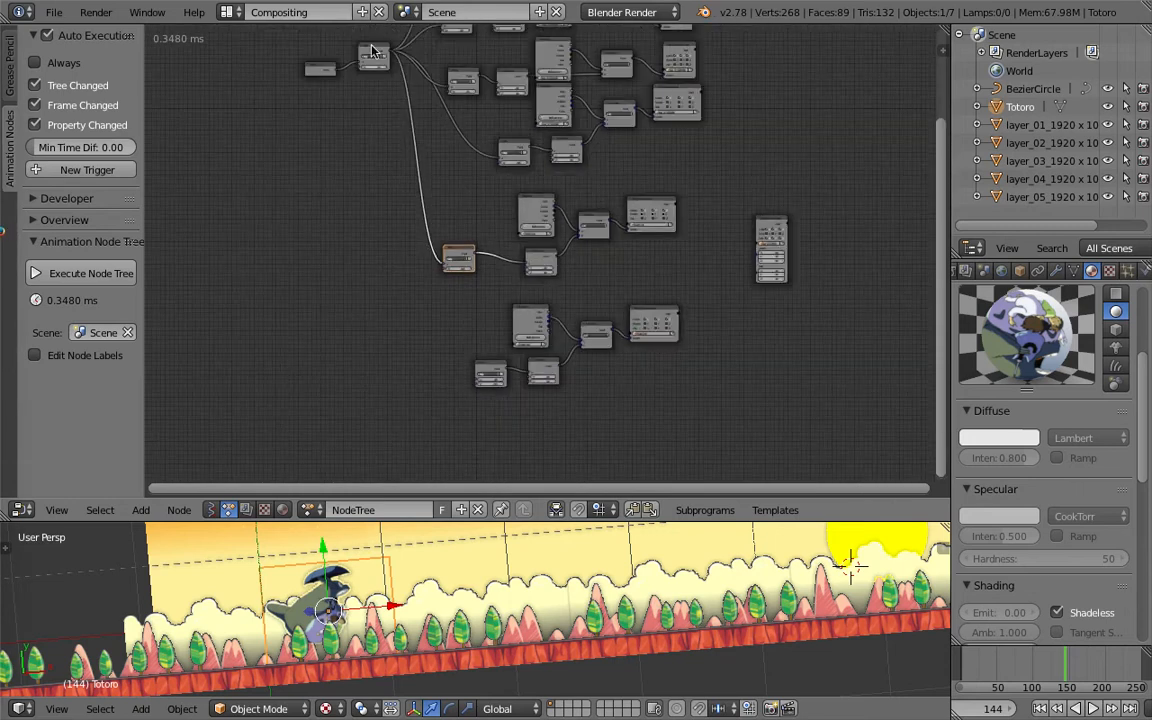
drag(367, 56, 455, 336)
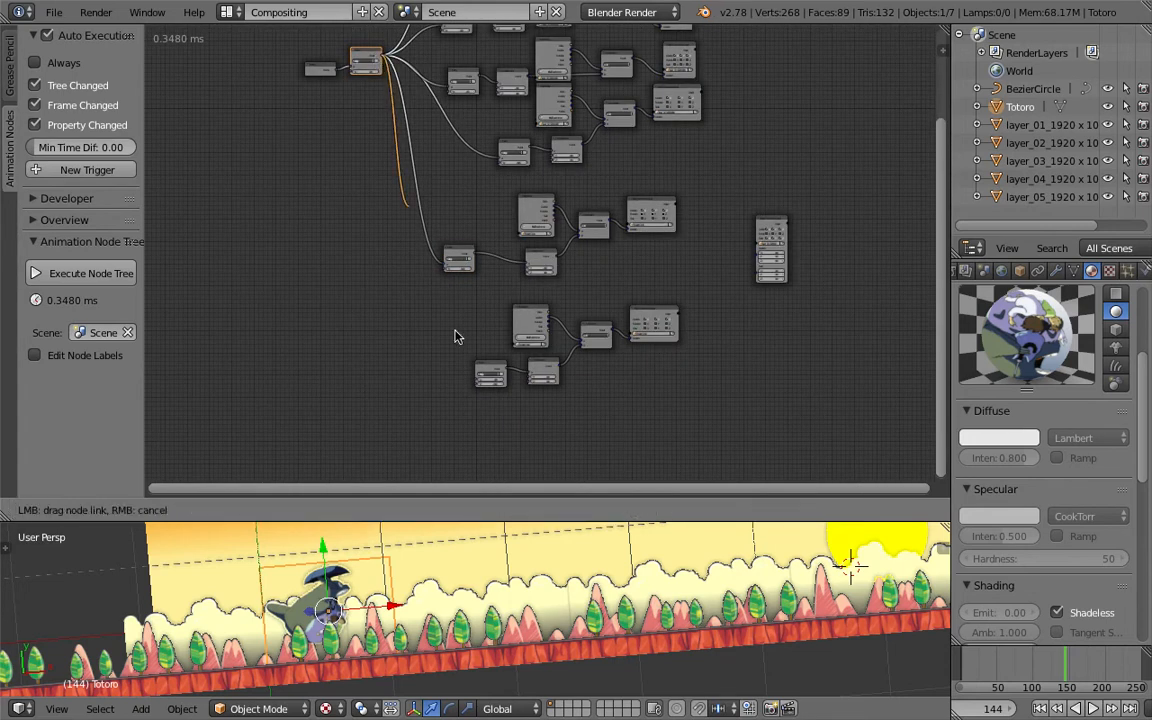
drag(478, 387, 475, 381)
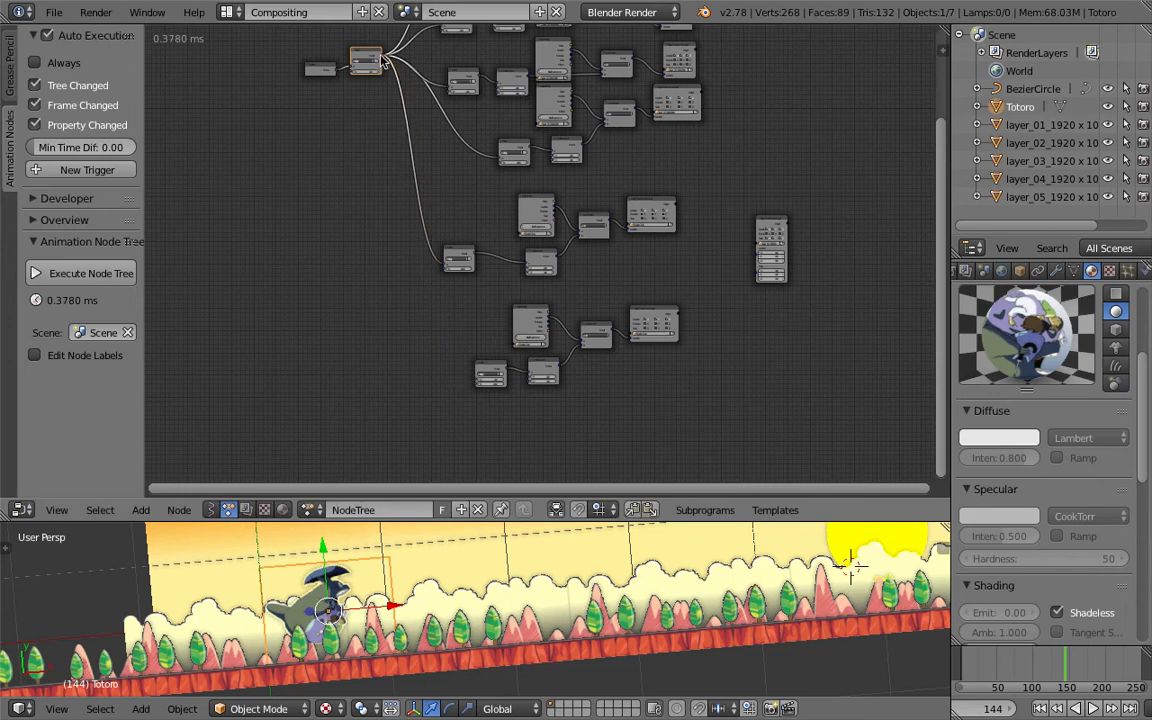
drag(385, 62, 407, 158)
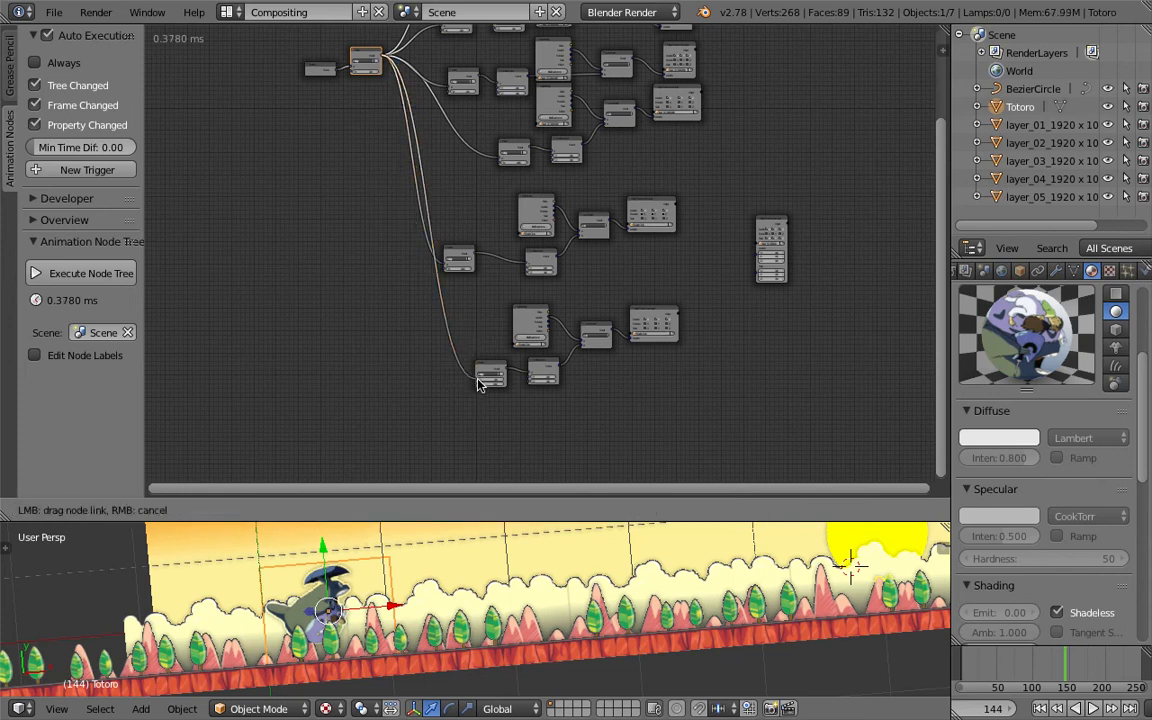
drag(478, 387, 478, 384)
- Play the animation from the first frame to preview the layers' motion
scroll(458, 334, up, 3)
click(503, 248)
click(503, 248)
scroll(490, 285, up, 3)
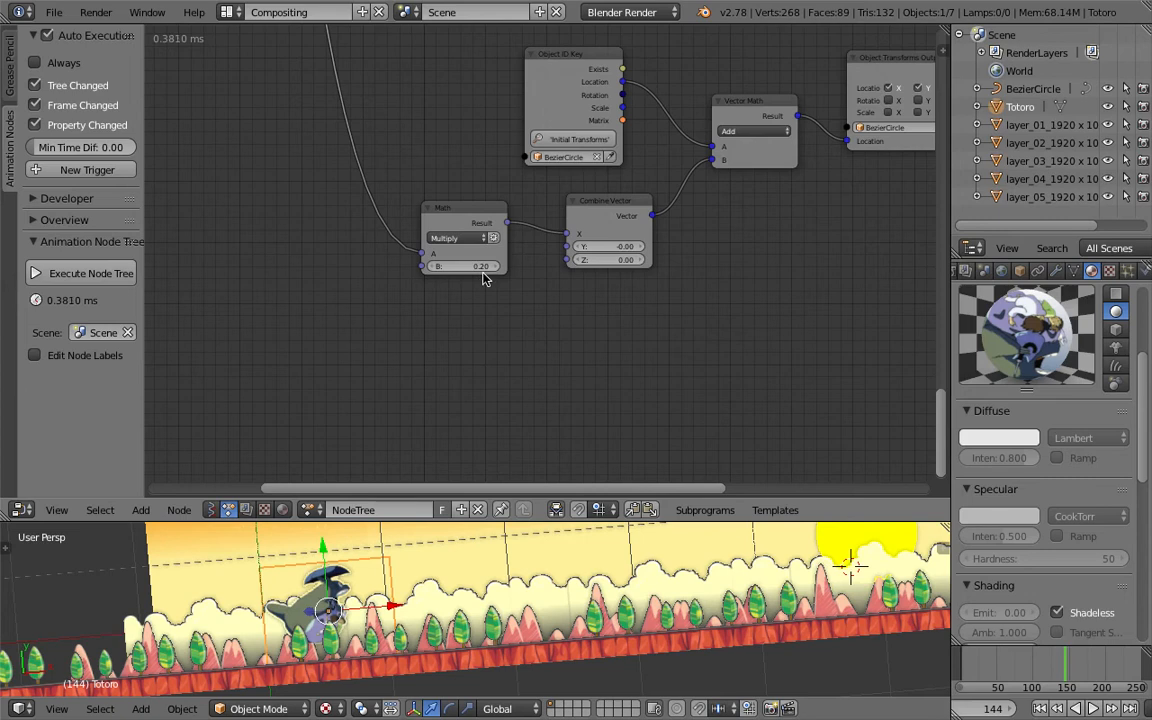
click(1043, 708)
key(alt+a)
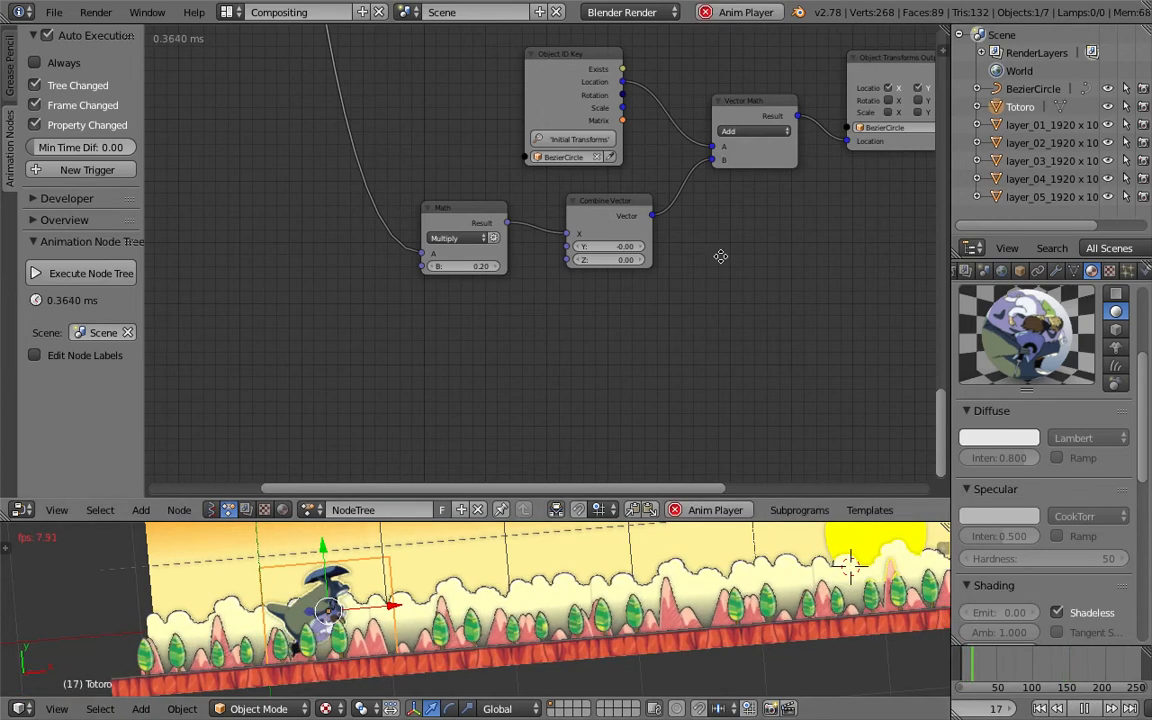
- Set the duplicated chain's Object ID Key and Object Transforms Output objects to Totoro
middle_drag(715, 257, 599, 316)
click(488, 215)
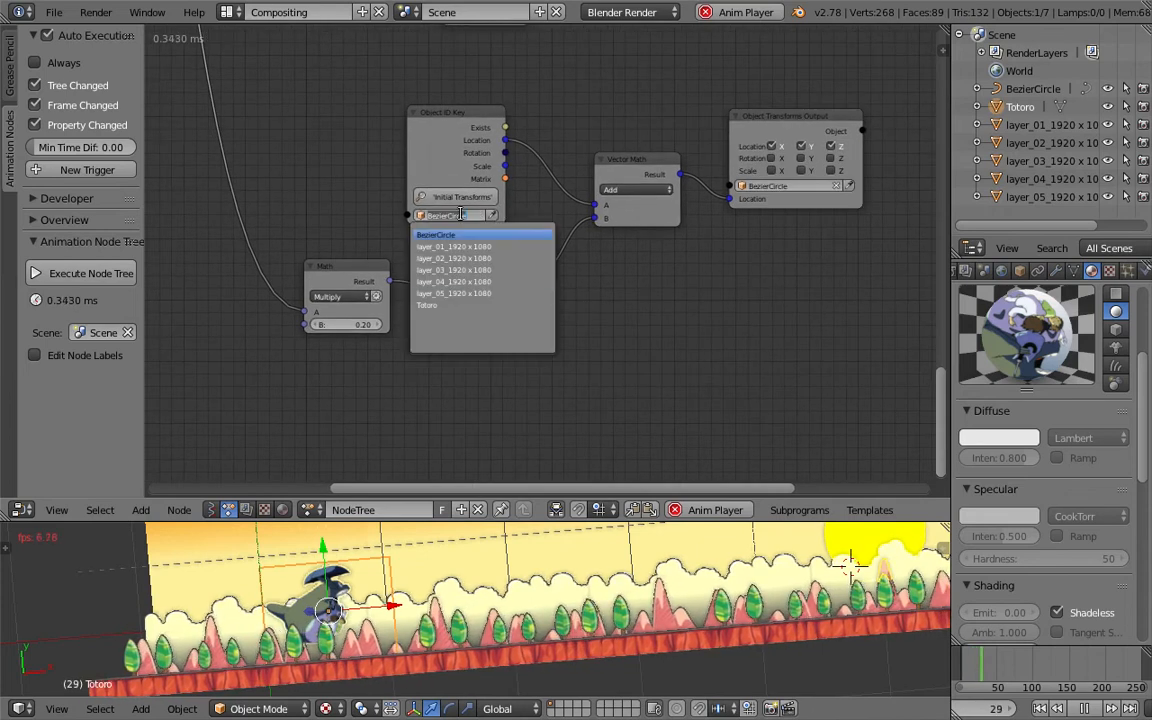
click(470, 303)
click(793, 186)
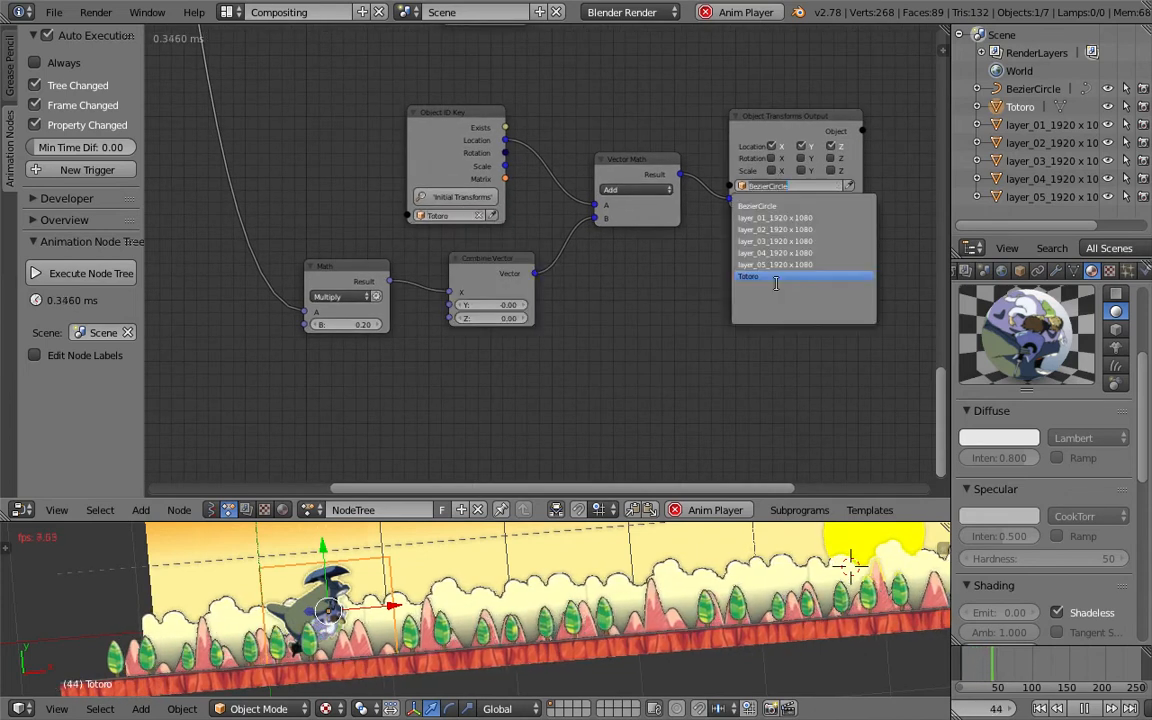
click(771, 277)
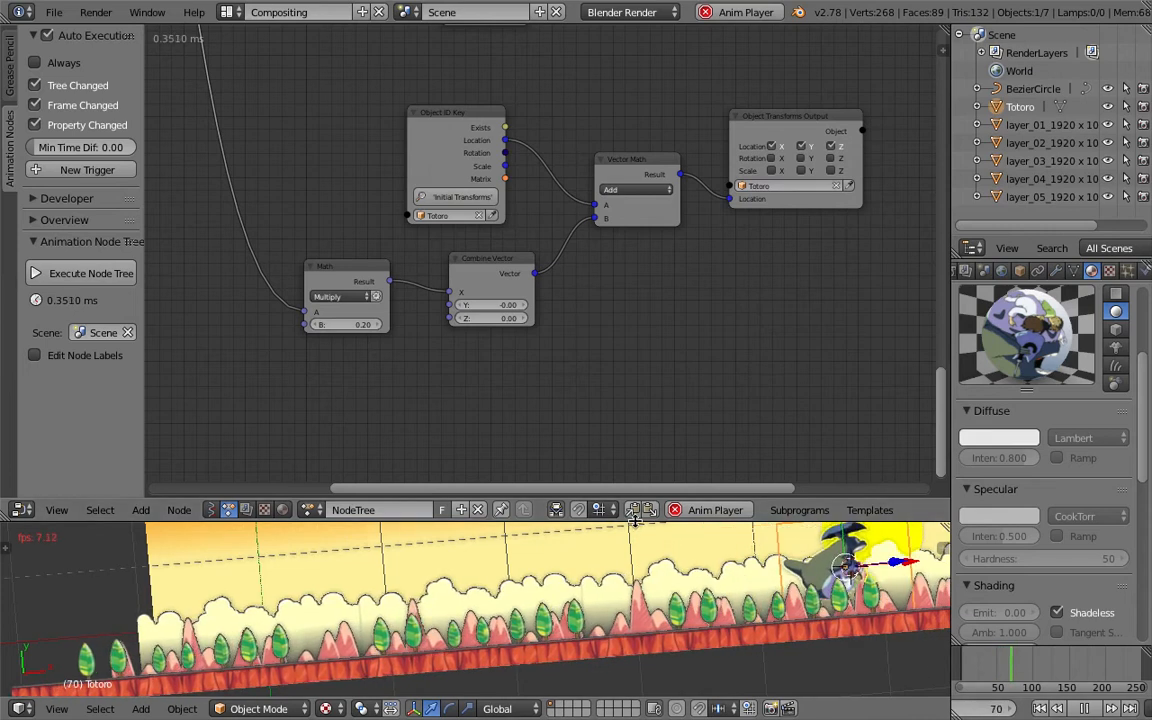
- Set the Totoro chain's Math multiplier B to 0.02
drag(645, 498, 640, 359)
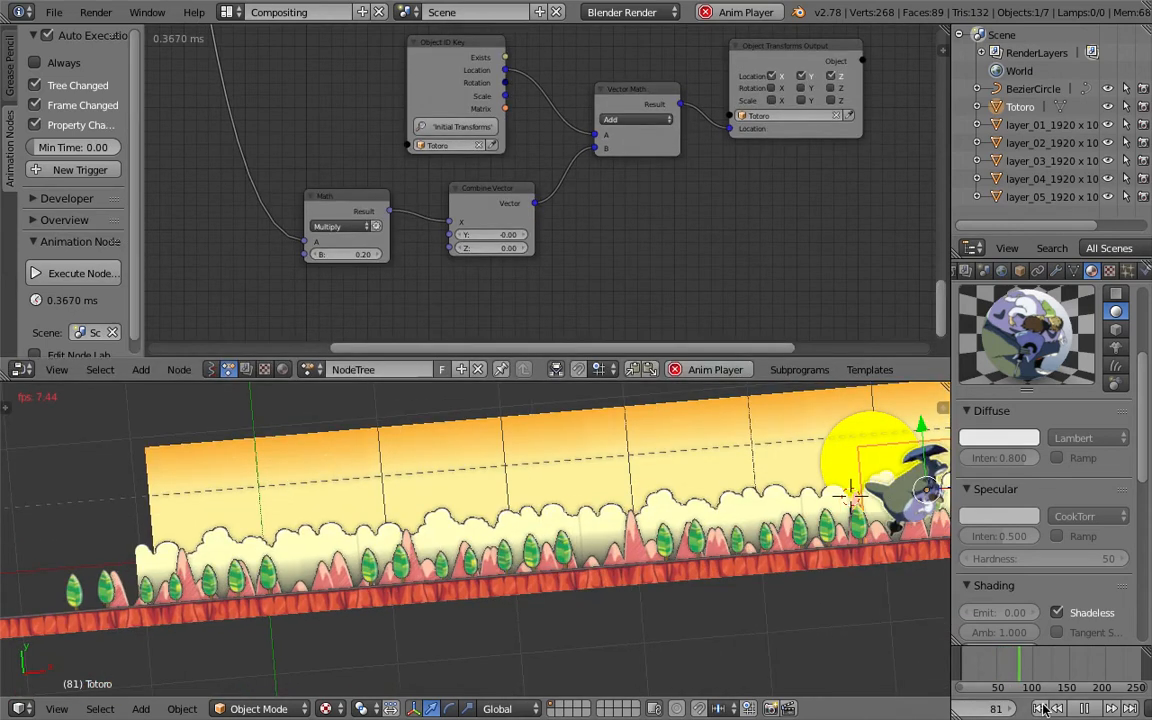
scroll(560, 550, up, 5)
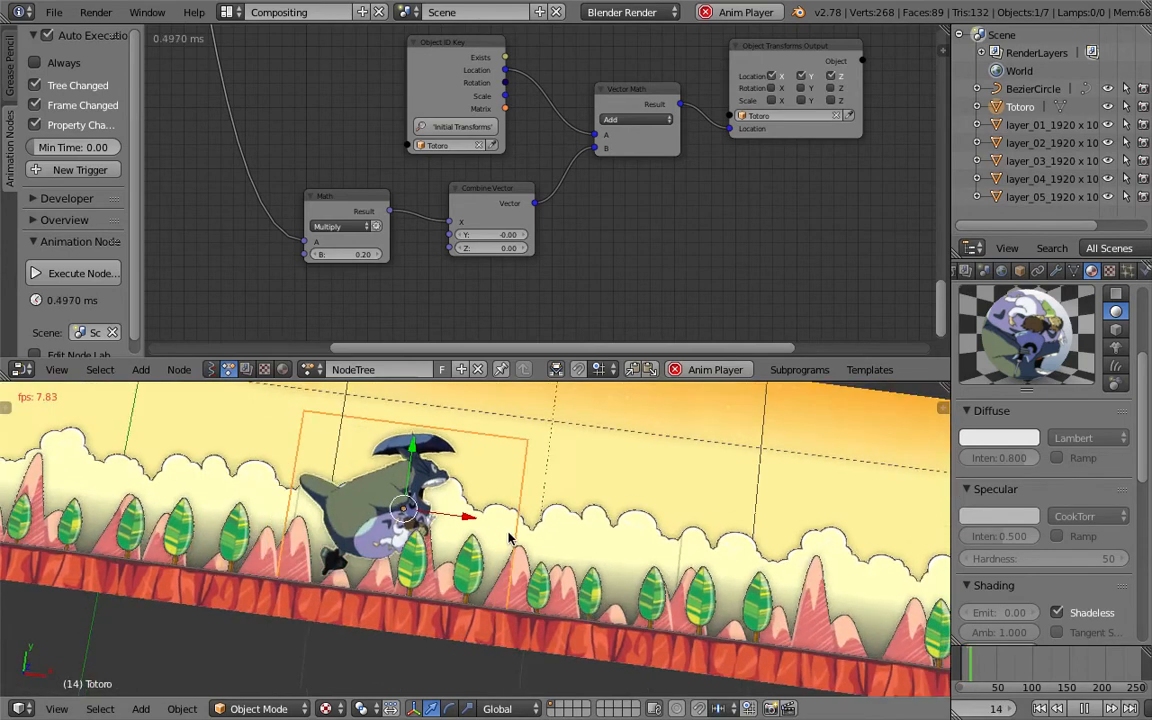
click(349, 255)
text(0.1)
key(Return)
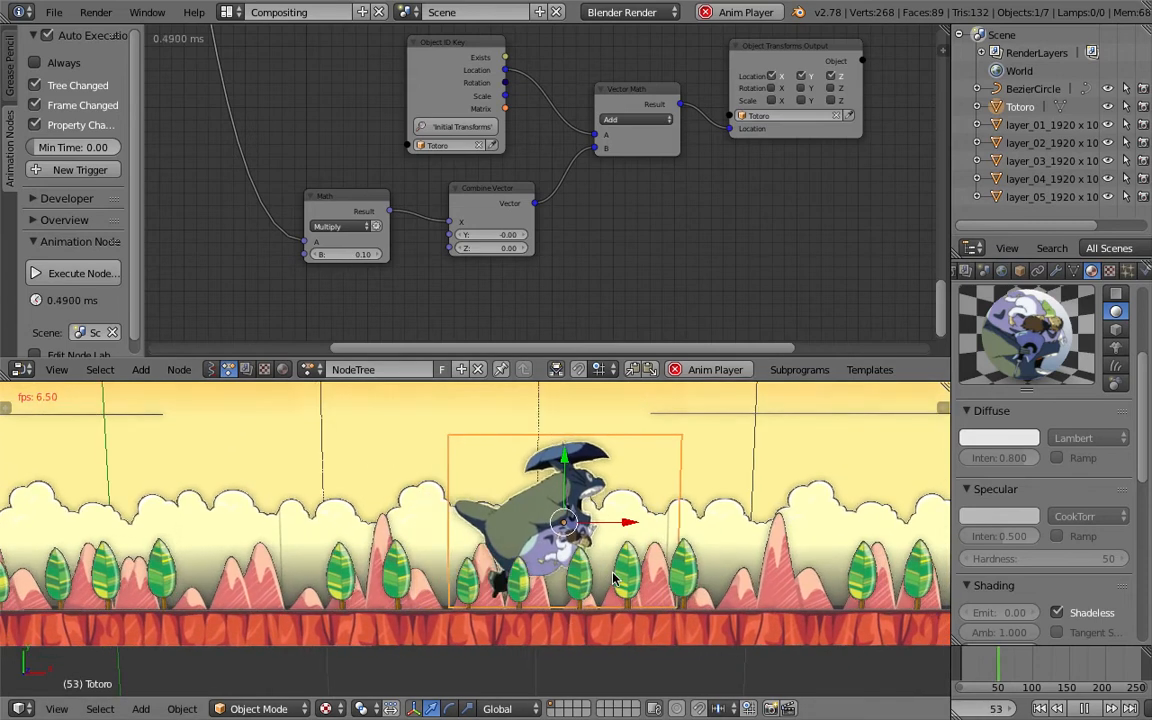
double_click(347, 257)
text(0.02)
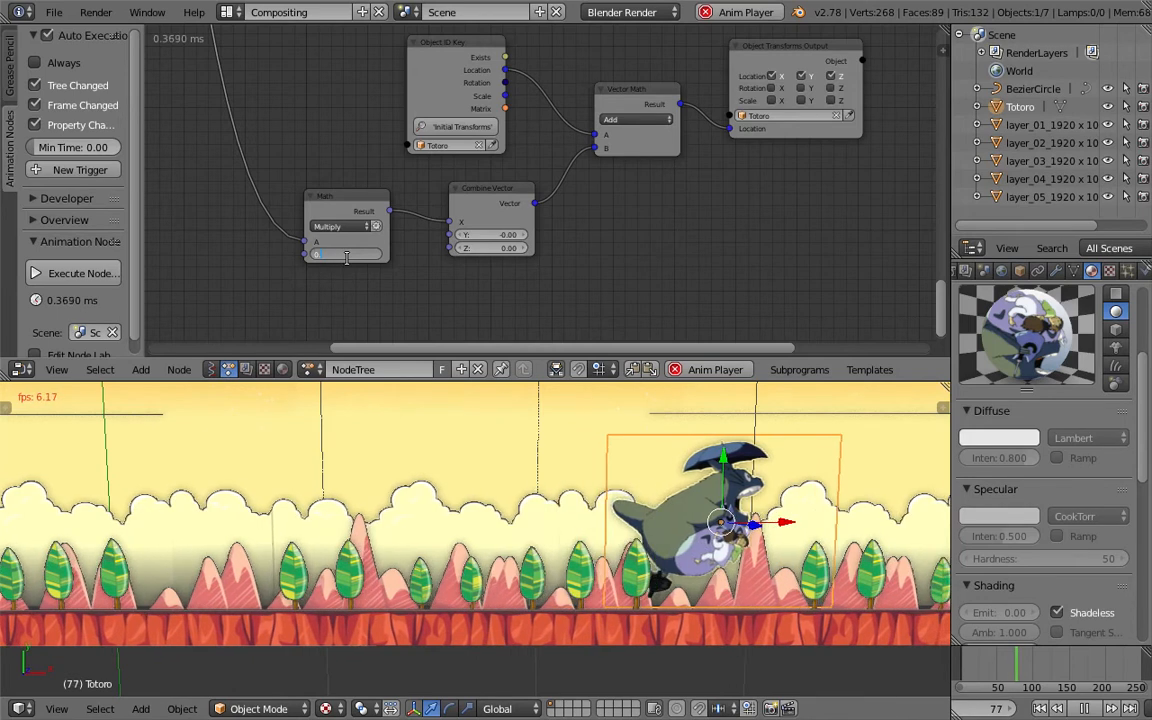
key(Return)
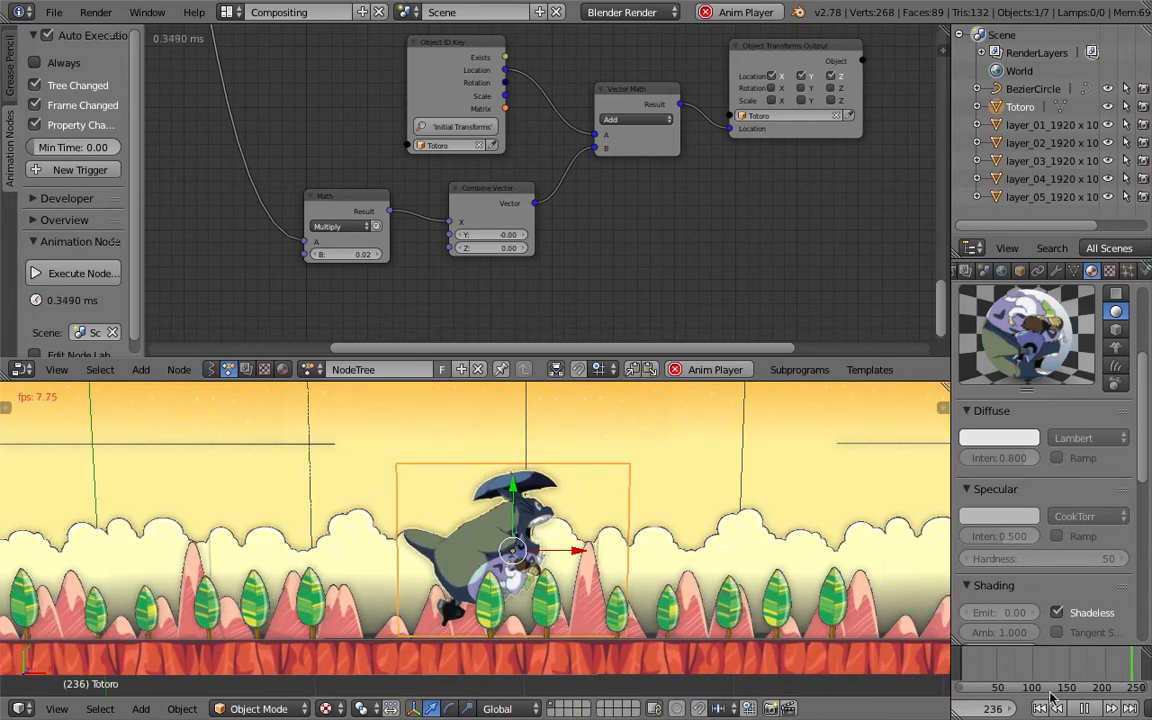
- Save the file and shift the Totoro chain's Vector Math and Object Transforms Output nodes rightward
key(ctrl+s)
click(527, 283)
scroll(713, 168, down, 2)
scroll(749, 145, up, 1)
drag(748, 117, 807, 102)
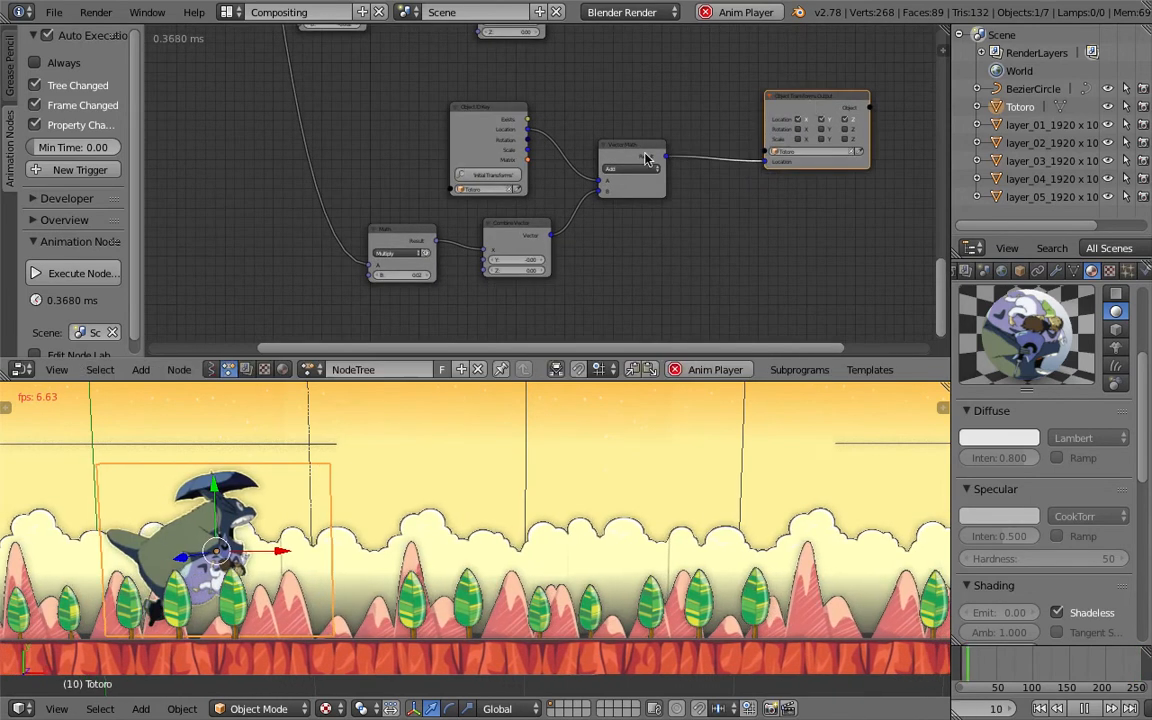
drag(628, 155, 674, 155)
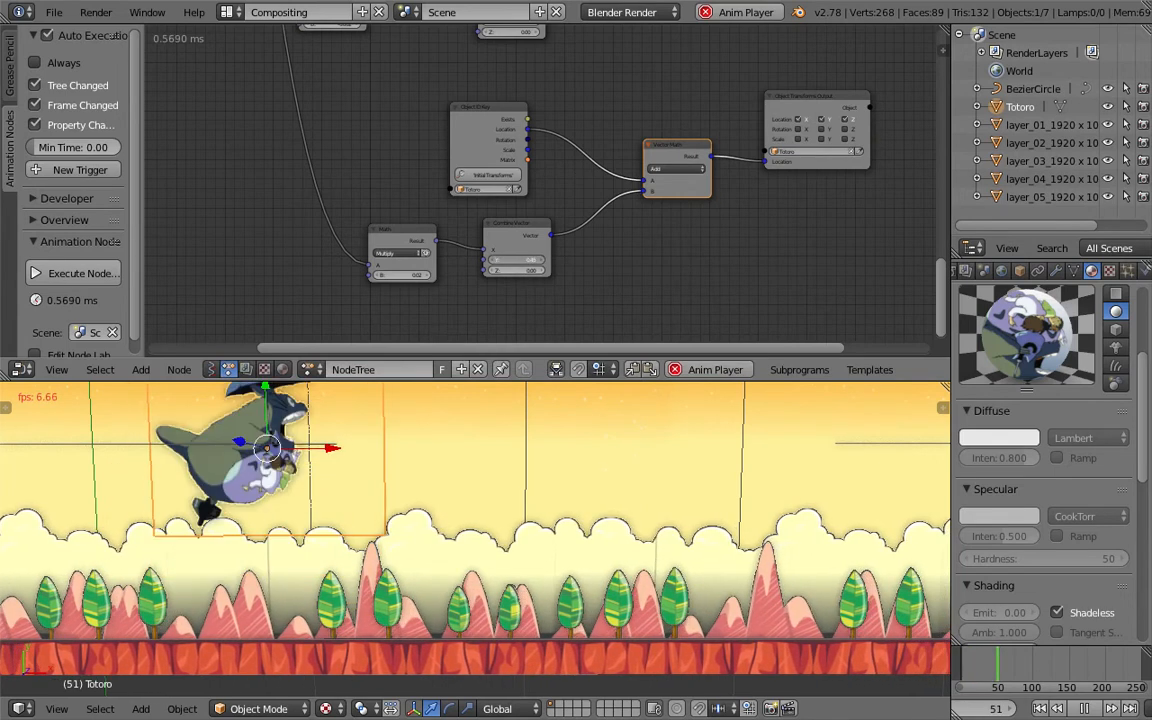
middle_drag(420, 221, 646, 212)
key(shift+a)
click(421, 218)
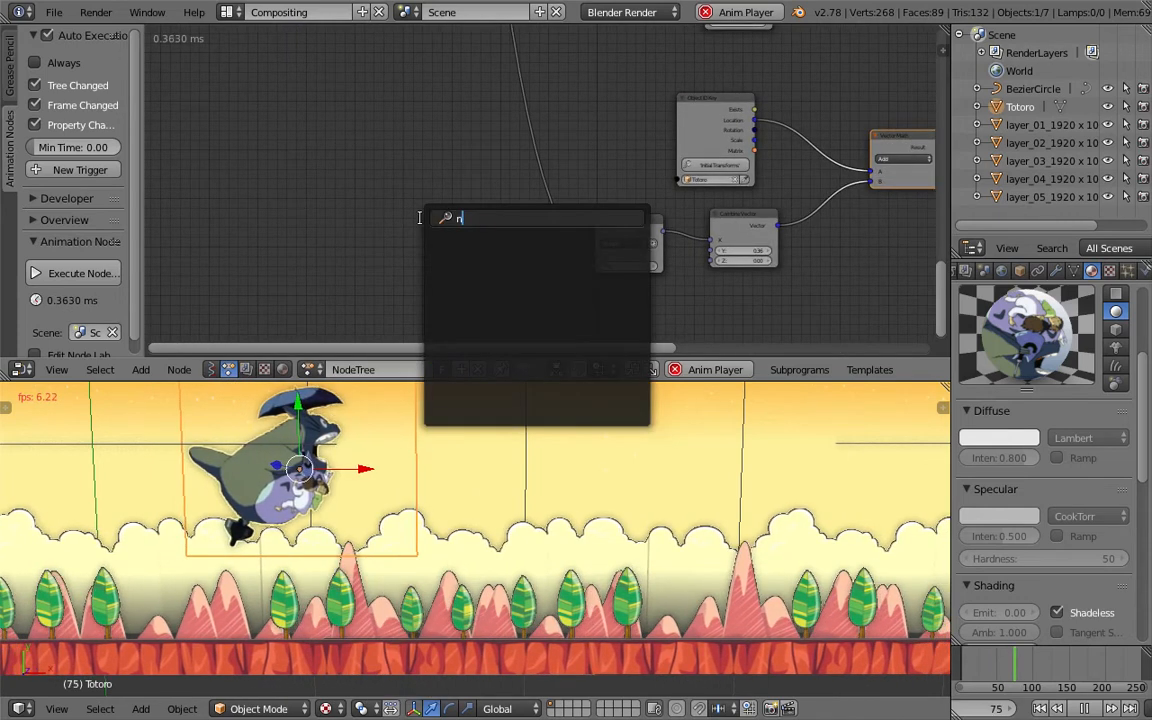
text(mul)
key(Return)
click(1084, 708)
key(shift+a)
click(407, 208)
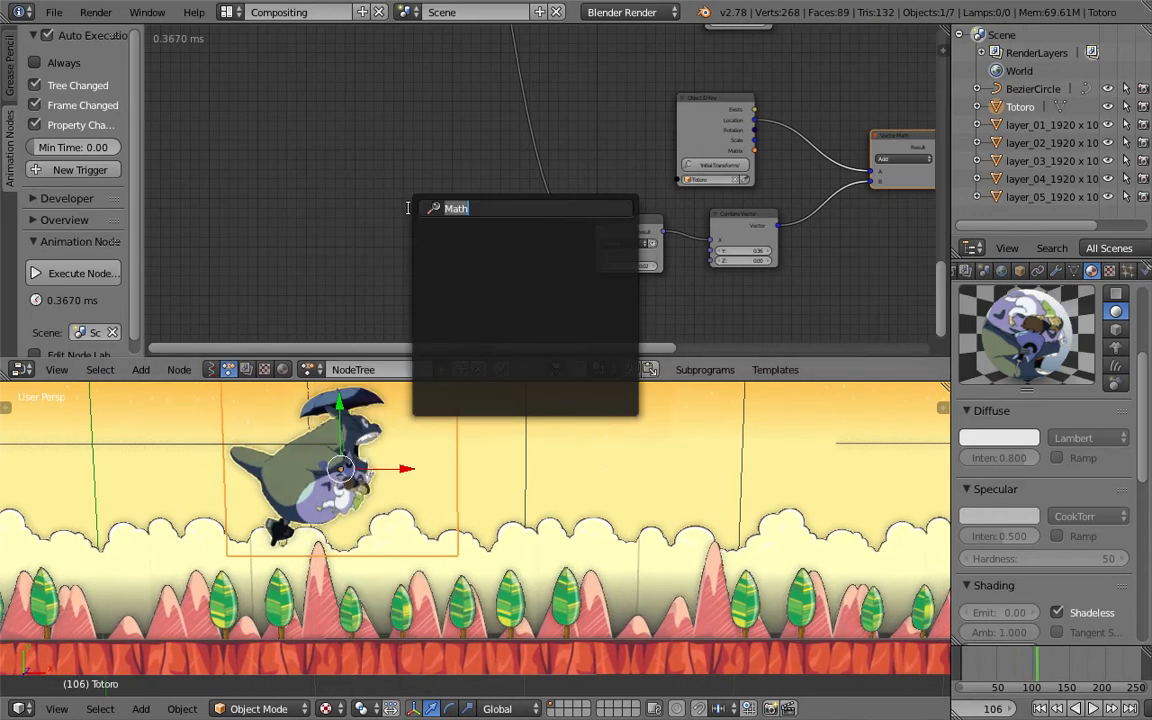
key(Escape)
- Add a Number Wiggle node beside the Totoro chain's Math node
key(shift+a)
click(399, 205)
text(wi)
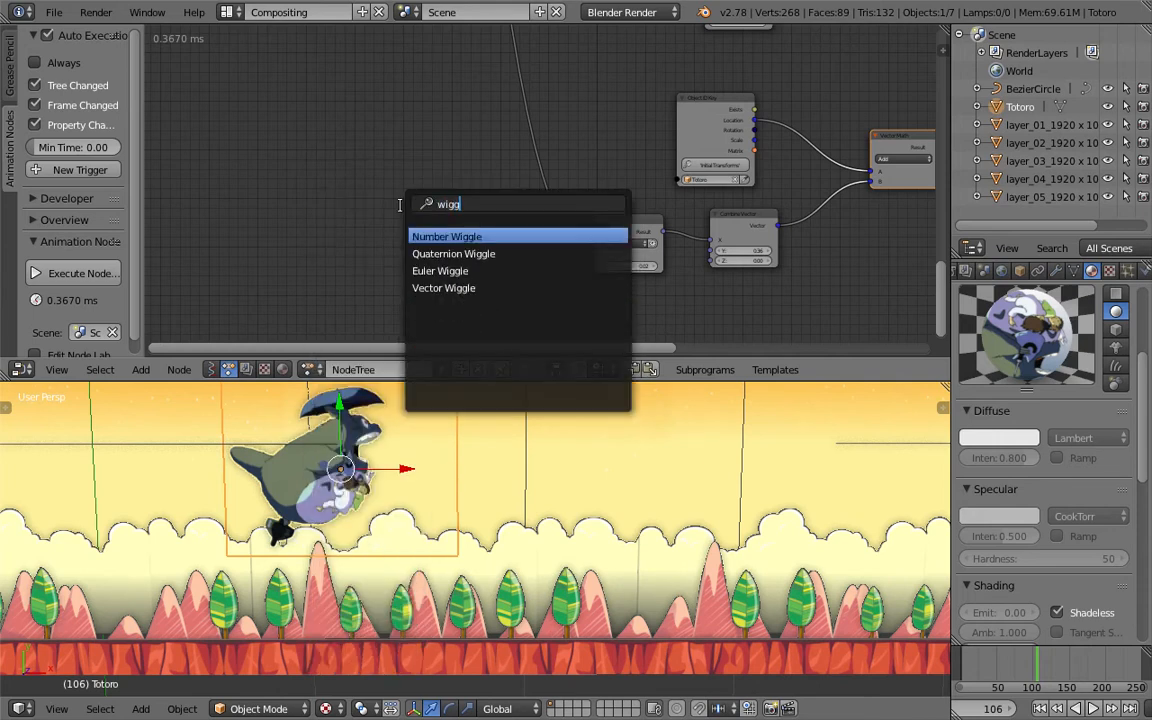
text(gg)
key(Return)
click(405, 200)
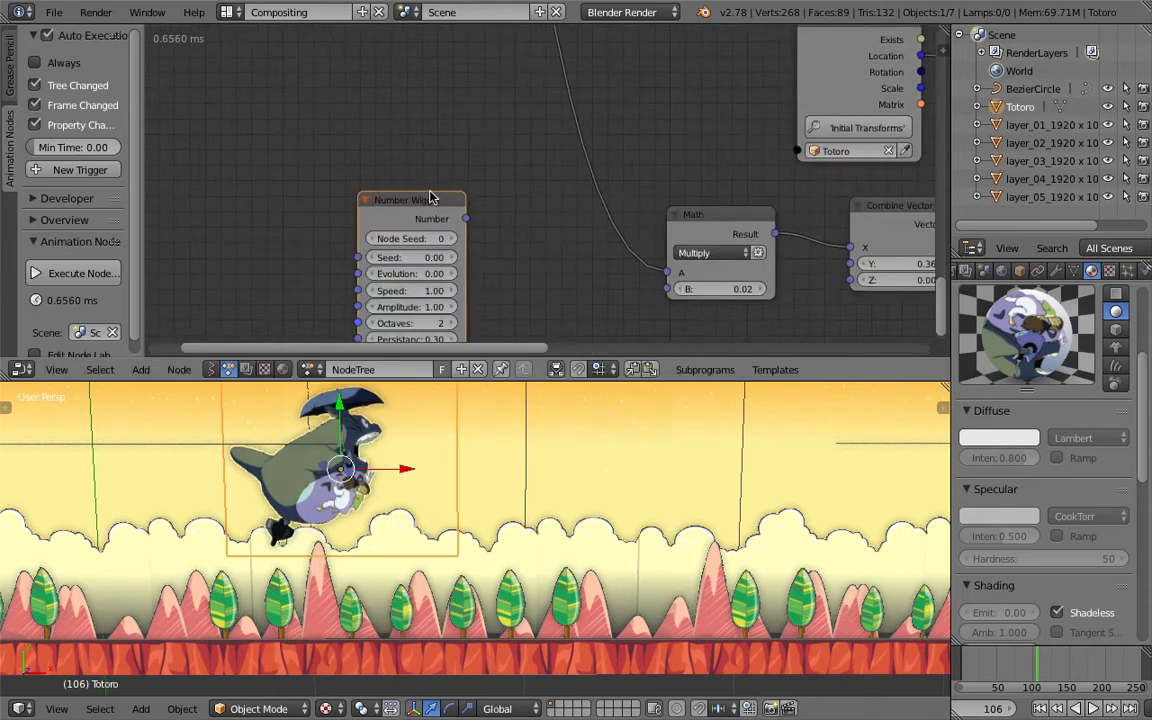
- Move the Number Wiggle node and link the frame output into its Evolution input
middle_drag(406, 134, 483, 202)
scroll(483, 202, down, 2)
drag(558, 256, 564, 243)
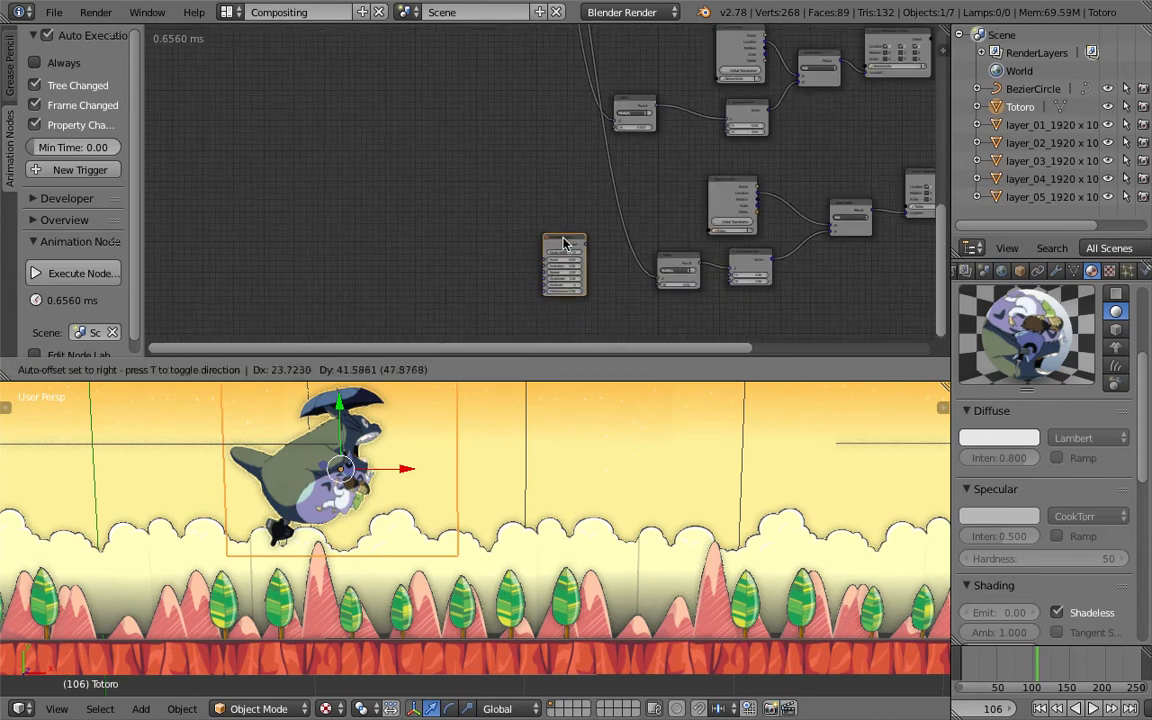
scroll(490, 193, down, 3)
middle_drag(483, 189, 495, 278)
scroll(478, 88, down, 3)
drag(500, 65, 527, 285)
scroll(445, 135, up, 1)
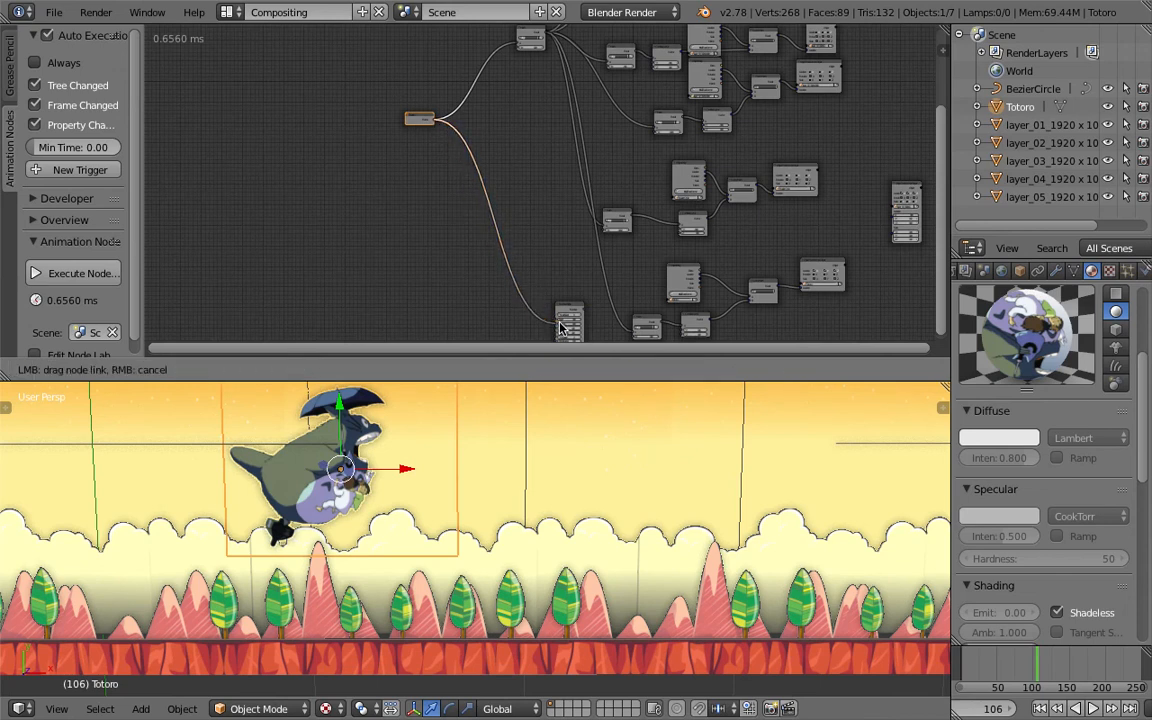
drag(560, 328, 562, 326)
- Set the Number Wiggle's Speed to 0.20
scroll(570, 300, up, 4)
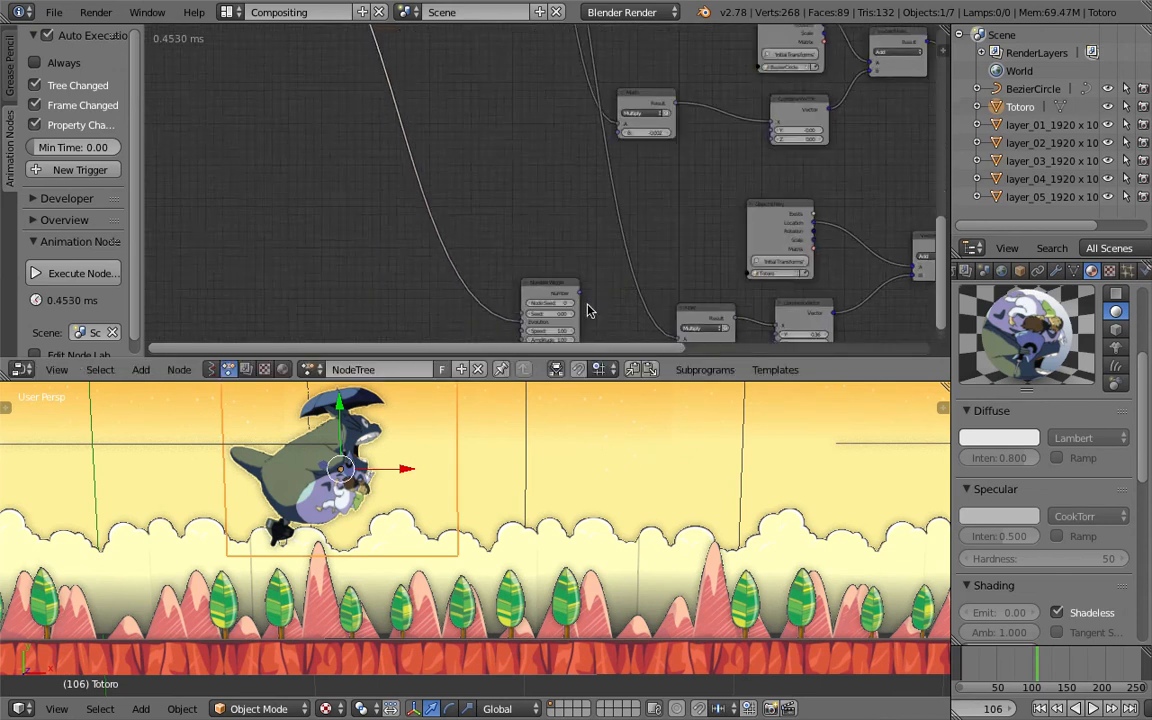
scroll(585, 261, up, 3)
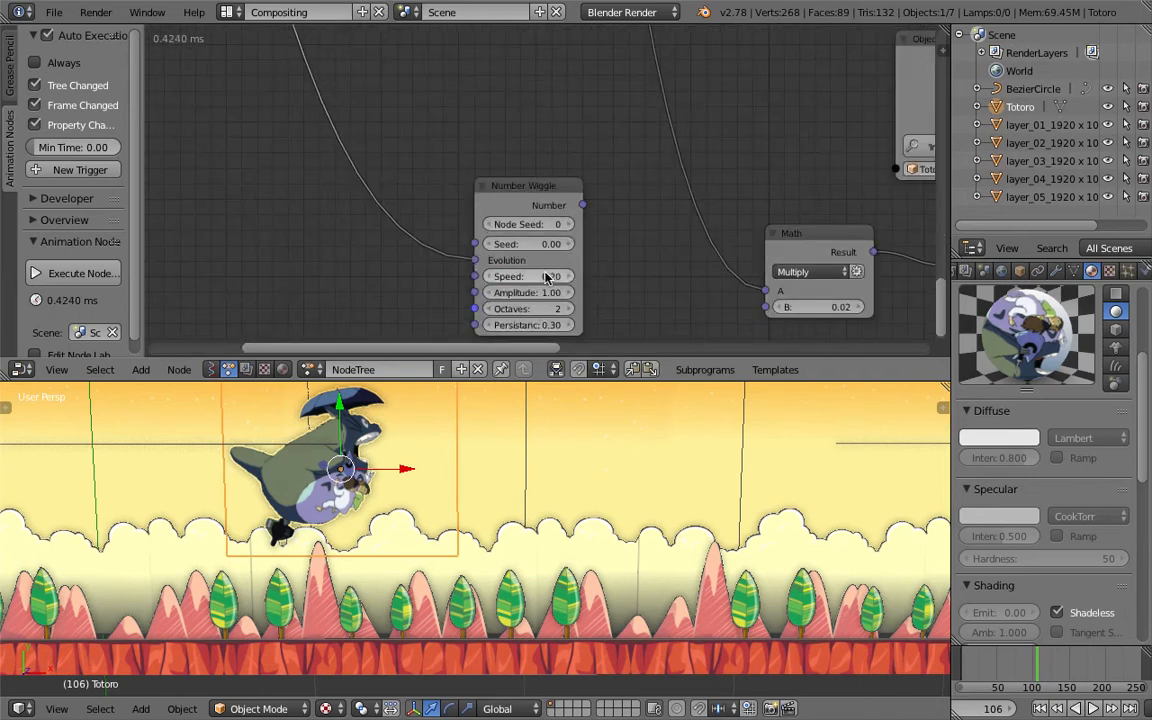
scroll(547, 278, down, 1)
middle_drag(552, 268, 519, 235)
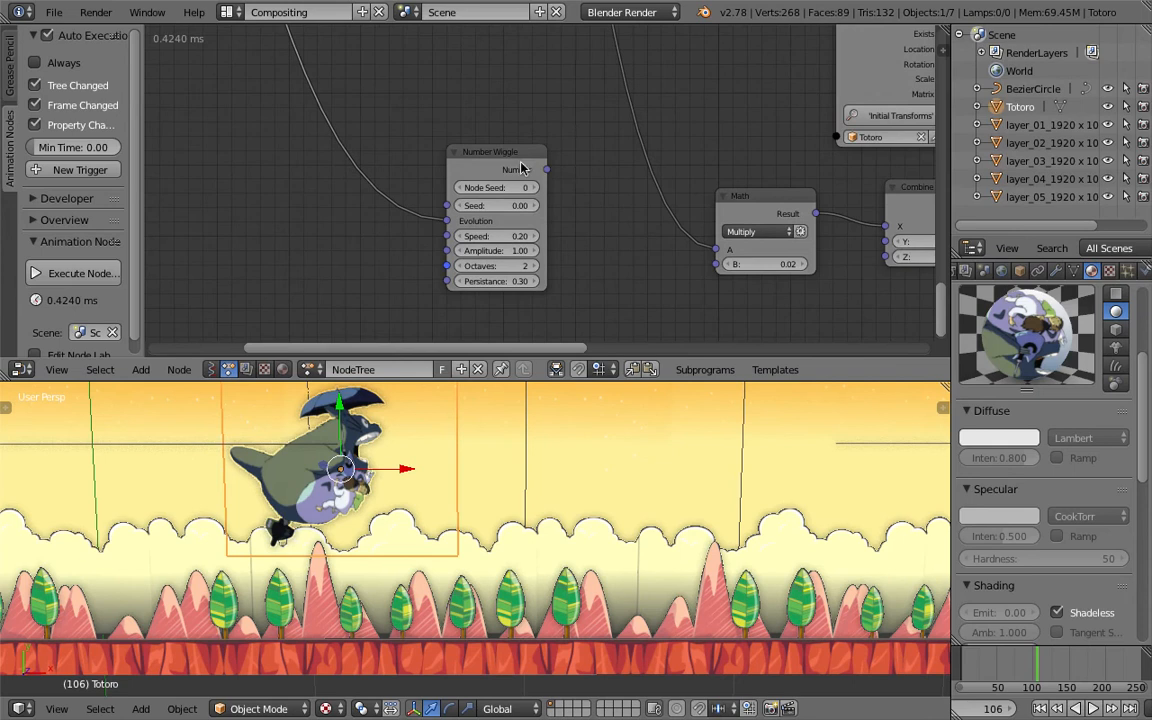
- Connect the Number Wiggle output to the Combine Vector's Y input and move the Math node above it
scroll(520, 168, down, 1)
drag(465, 167, 781, 216)
drag(681, 182, 652, 118)
click(1041, 708)
click(1093, 708)
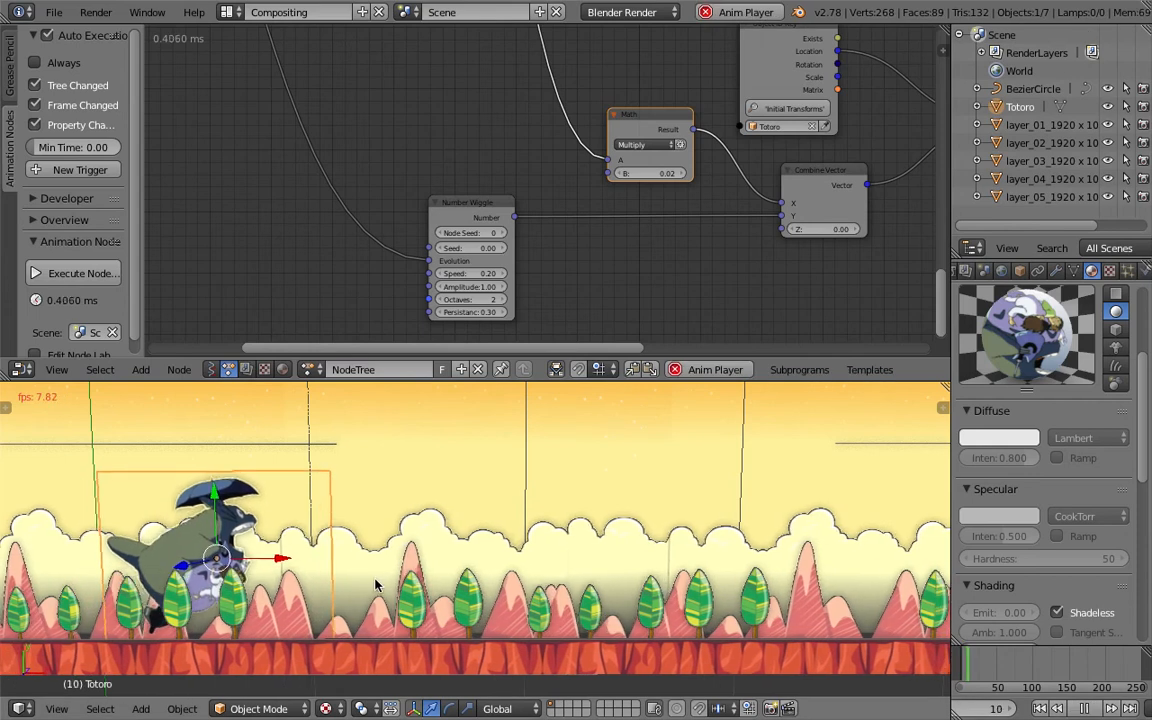
- Move the Time Info and frame Math nodes further left in the node tree
middle_drag(369, 184, 393, 132)
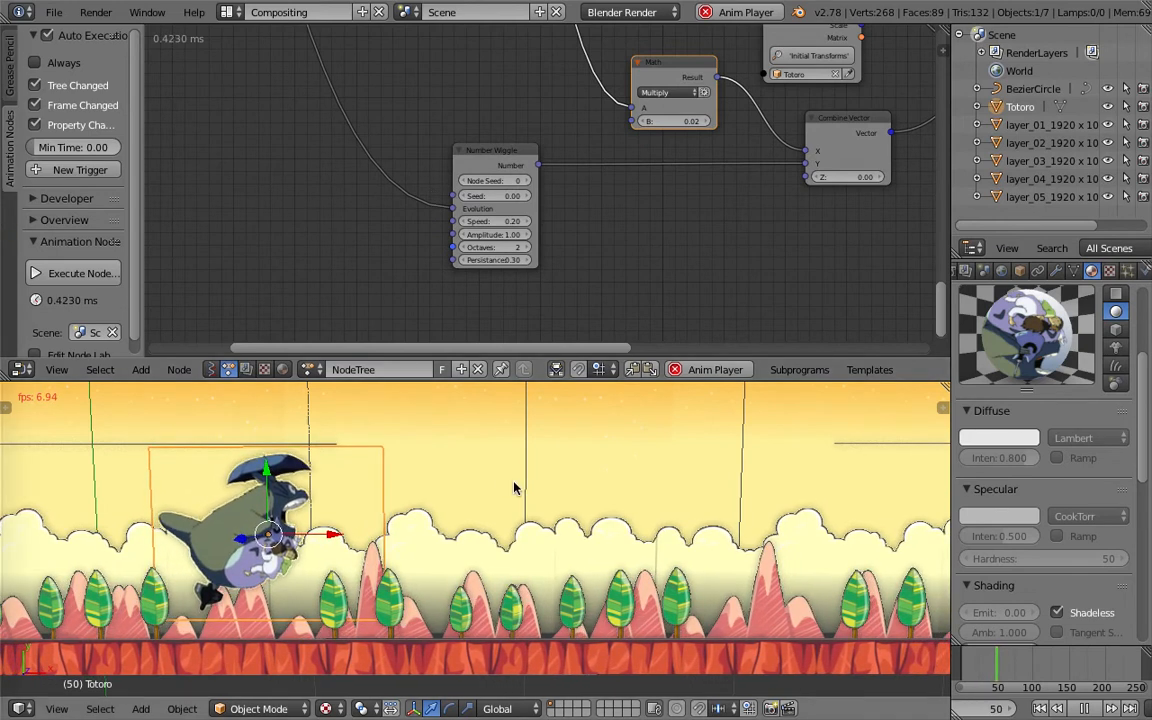
scroll(570, 537, down, 2)
middle_drag(517, 490, 452, 414)
middle_drag(300, 112, 684, 140)
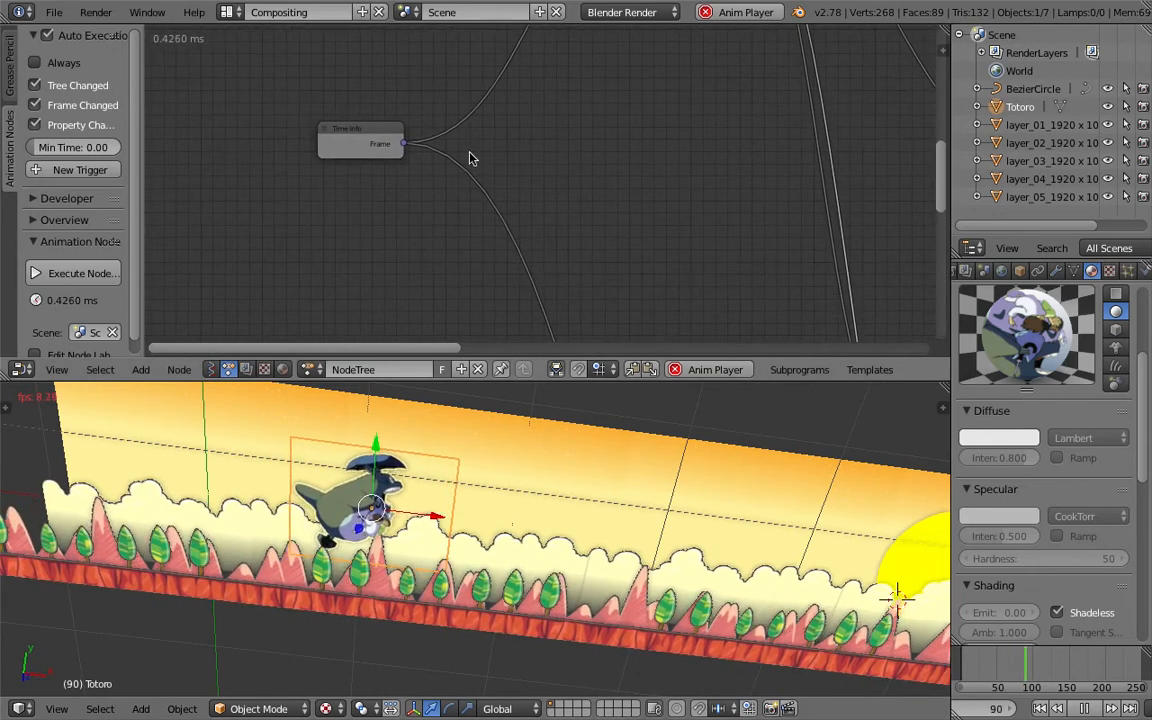
scroll(463, 192, down, 5)
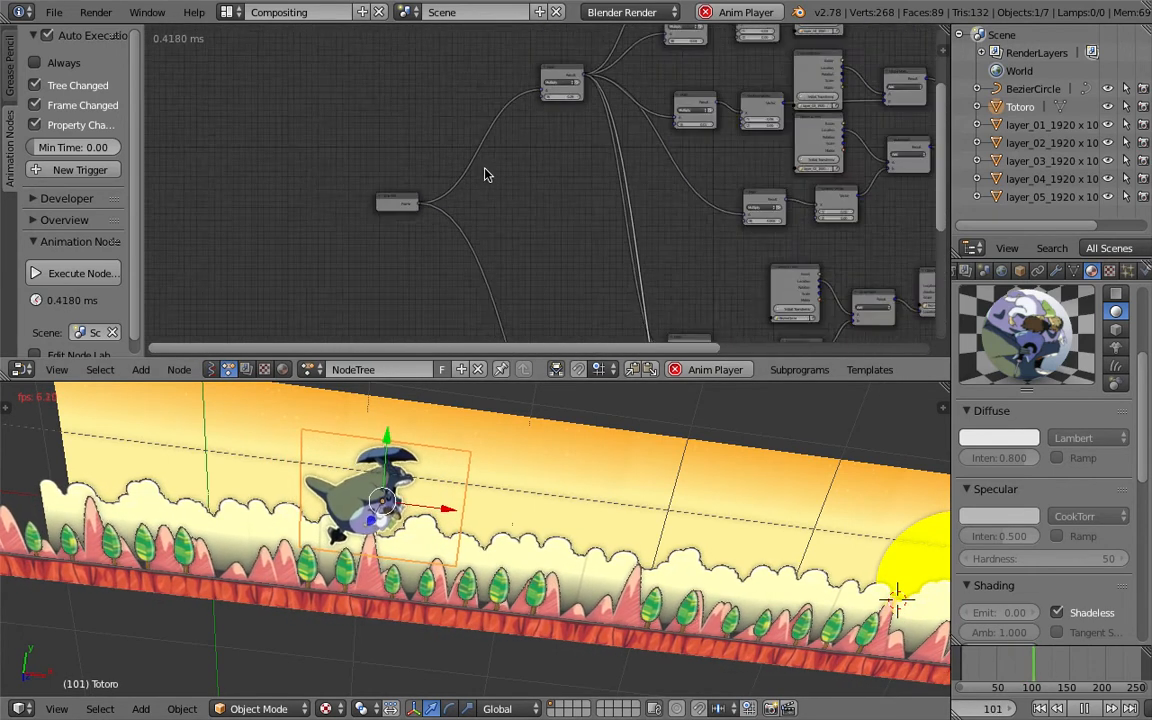
scroll(476, 204, down, 1)
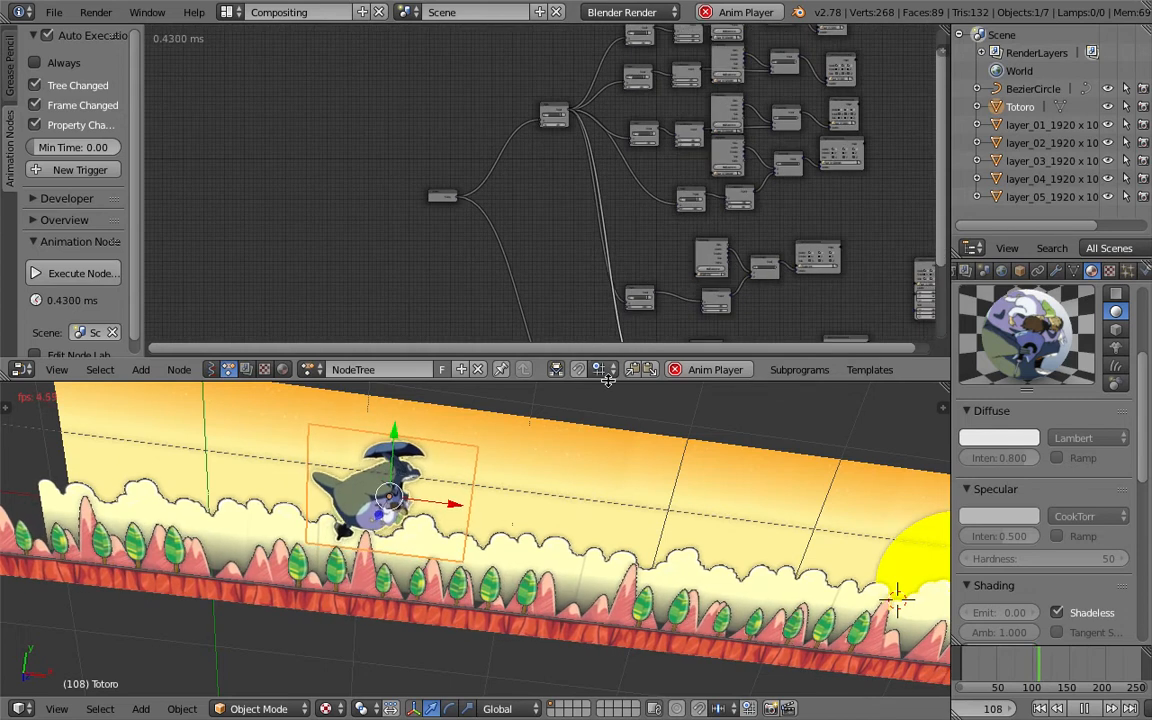
middle_drag(491, 200, 455, 116)
drag(616, 380, 616, 430)
drag(406, 138, 323, 158)
drag(518, 52, 440, 158)
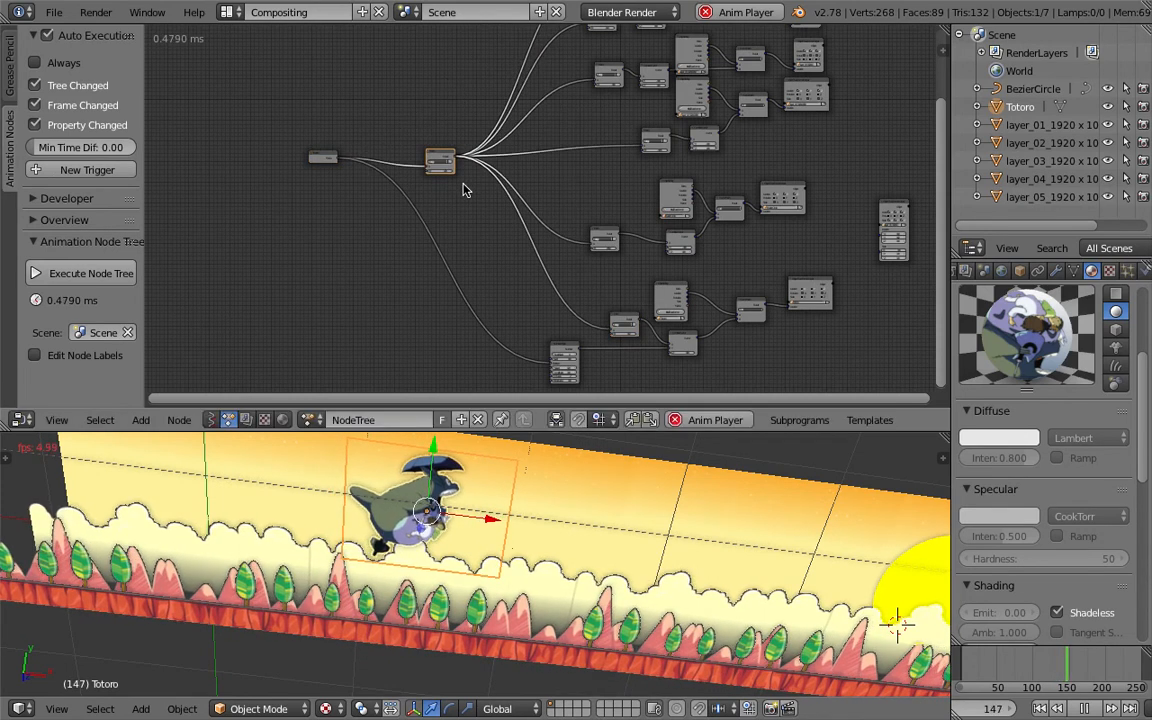
- Reconnect the Number Wiggle's Evolution input to the frame Math node's result
scroll(463, 190, up, 1)
drag(446, 157, 511, 289)
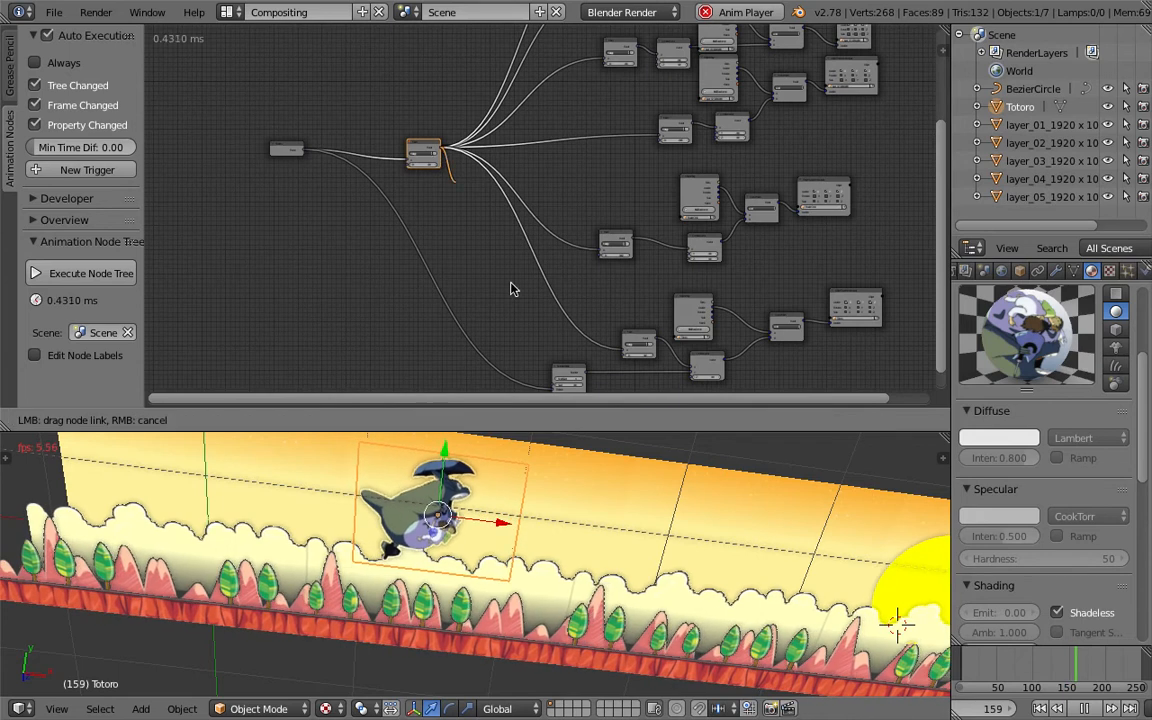
drag(554, 393, 553, 391)
middle_drag(527, 349, 530, 308)
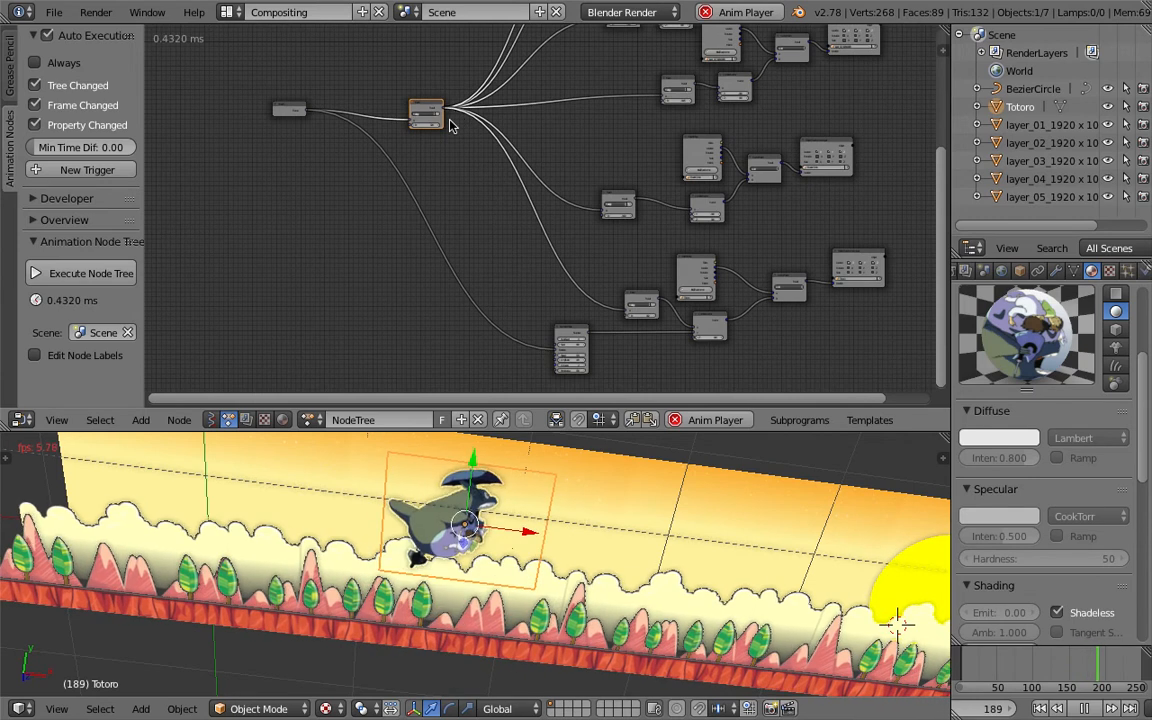
drag(447, 113, 536, 331)
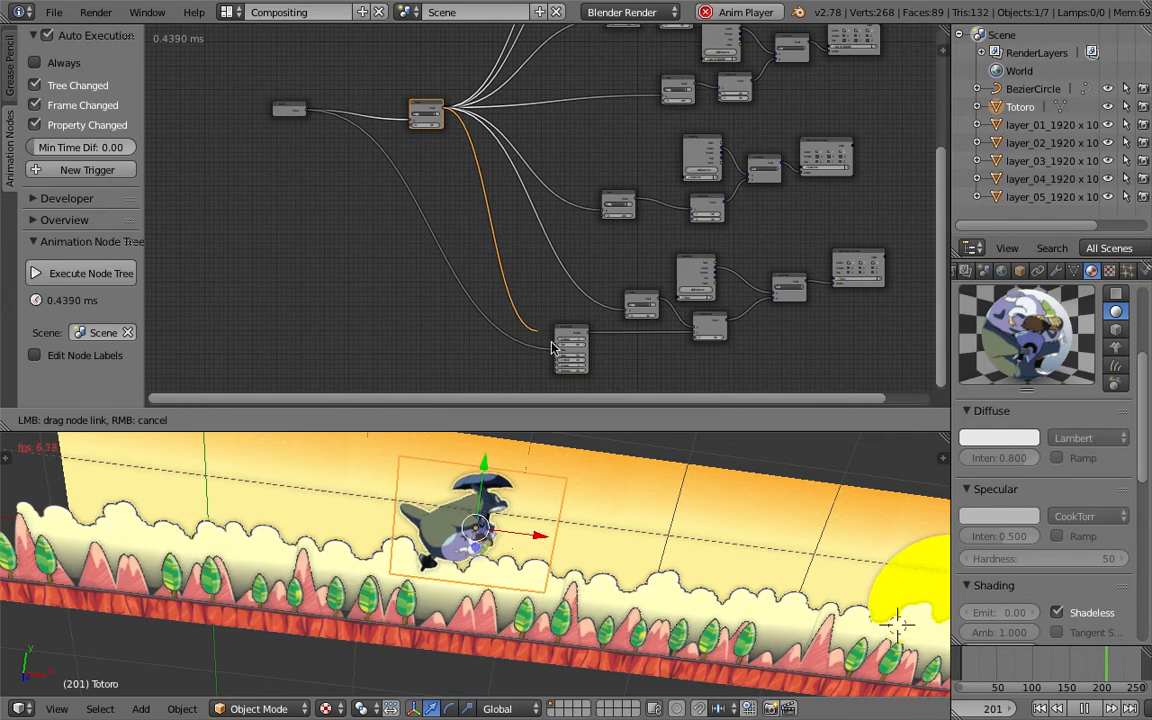
drag(558, 355, 558, 353)
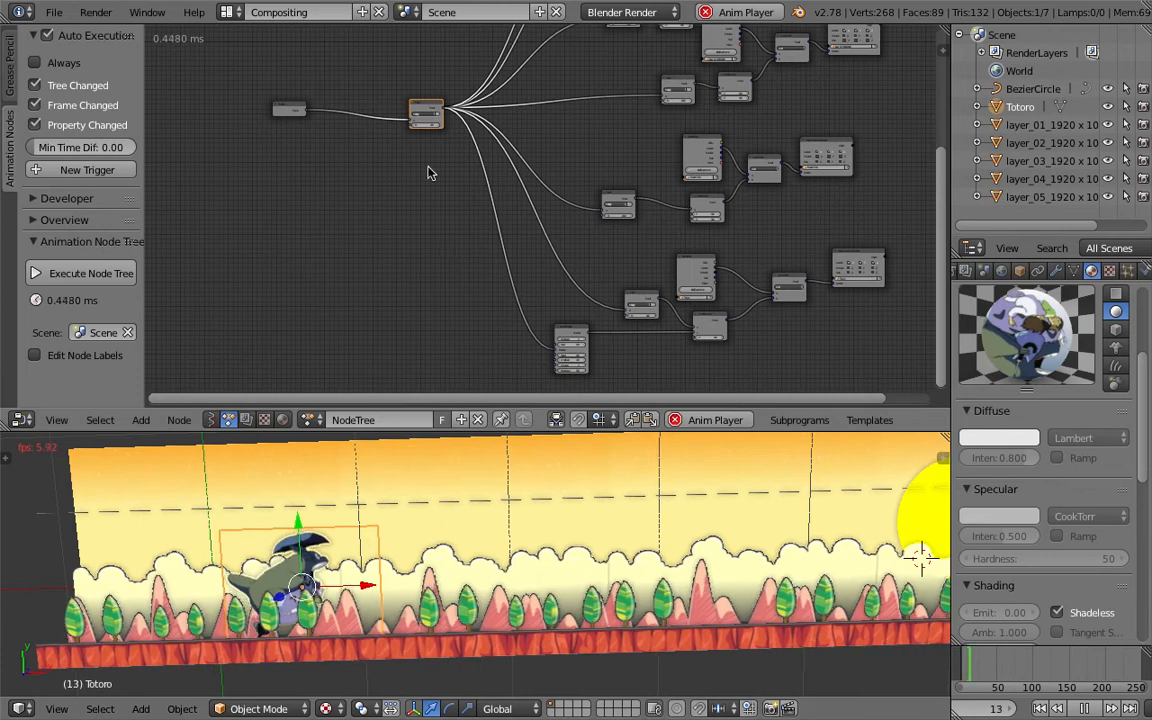
scroll(382, 140, up, 3)
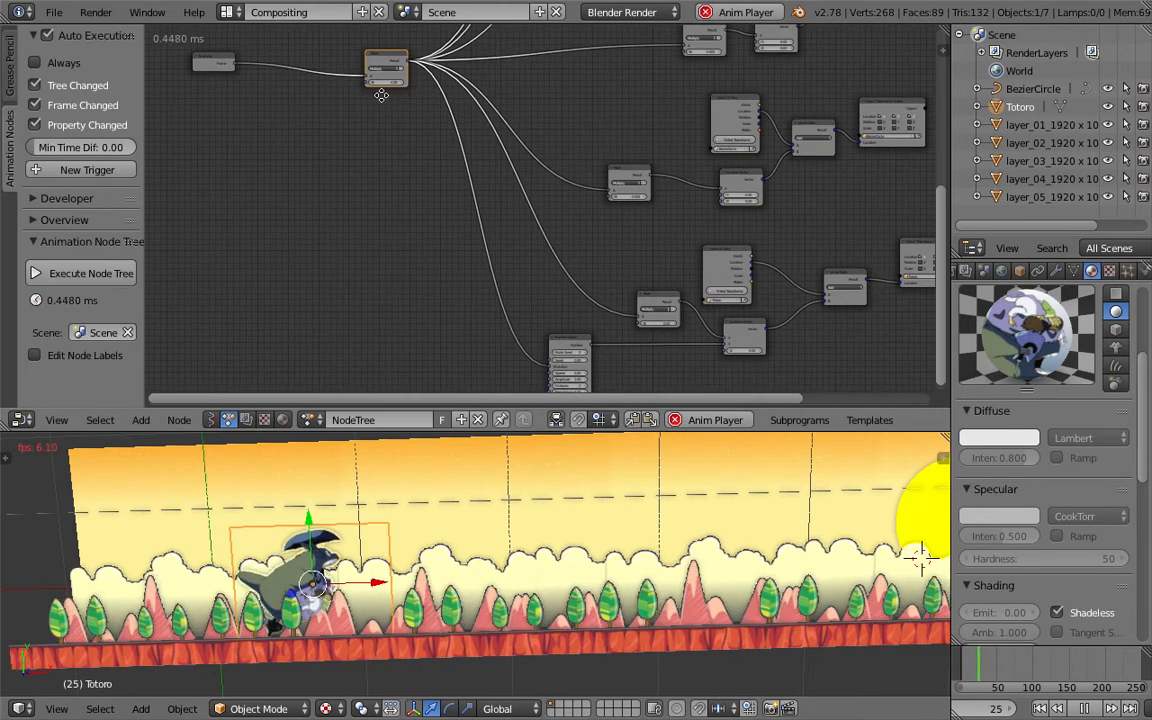
middle_drag(381, 95, 455, 273)
scroll(457, 277, up, 2)
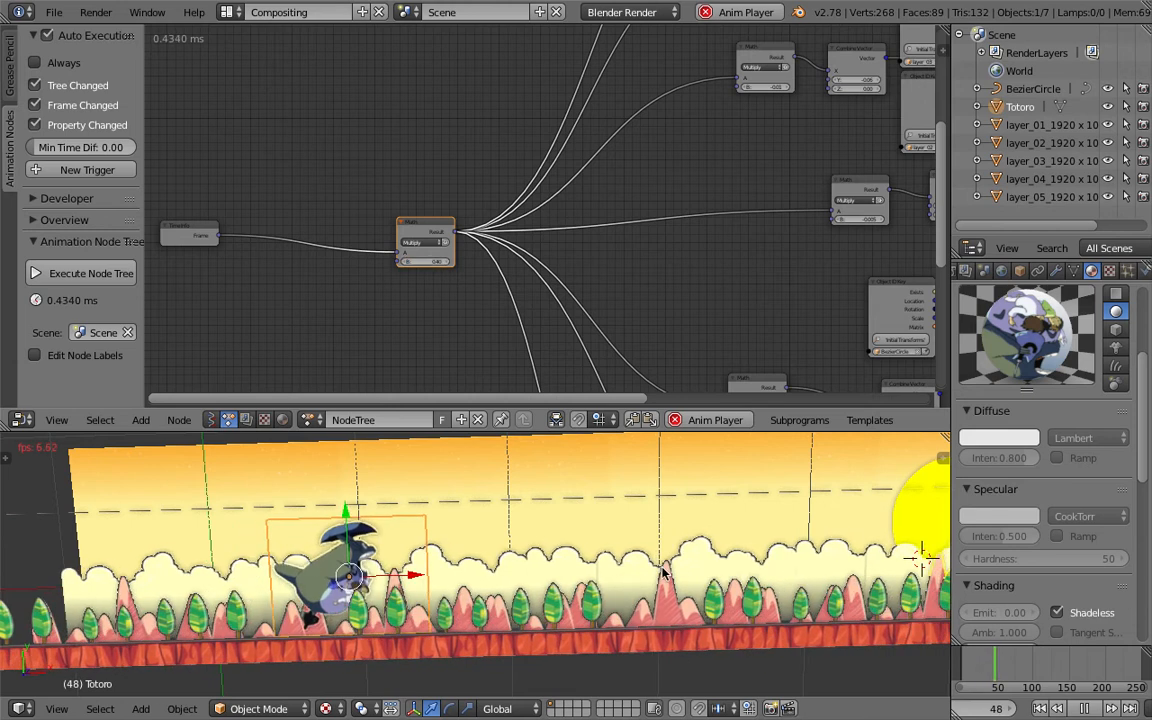
- Switch the screen layout to 3D View Full
click(230, 12)
click(237, 40)
scroll(597, 304, down, 6)
middle_drag(609, 386, 1143, 102)
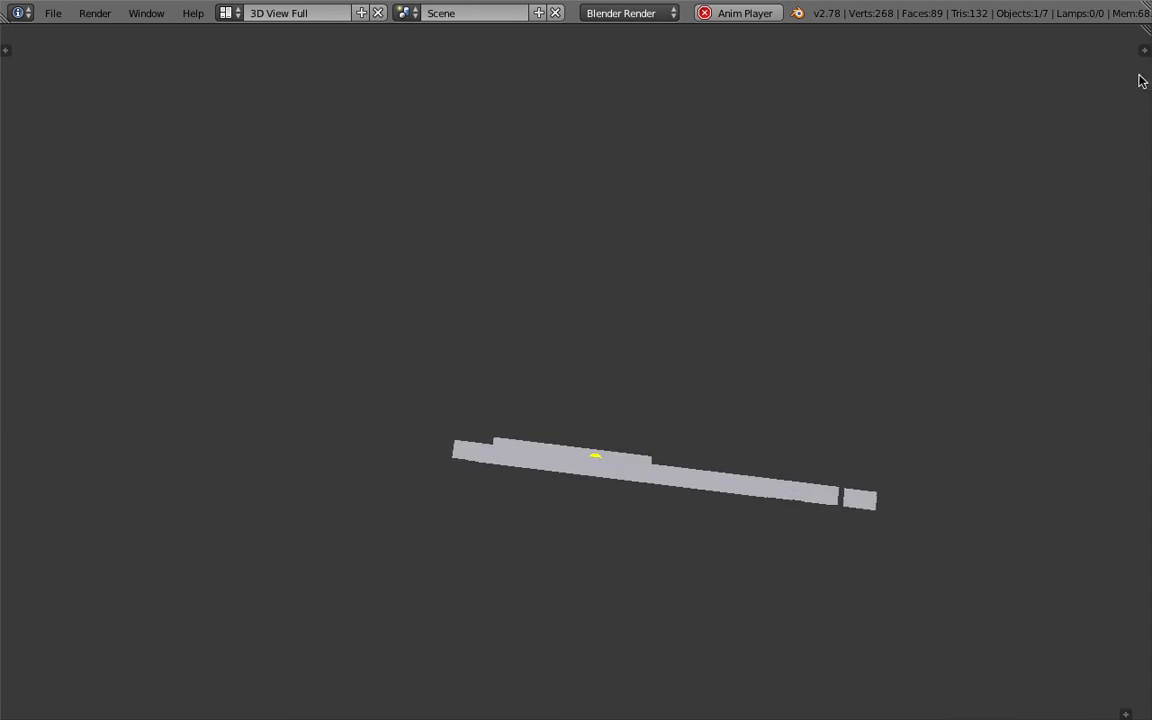
- Open the 3D view sidebar and change the viewport shading so the textured layers are displayed
click(1145, 49)
scroll(1054, 490, down, 8)
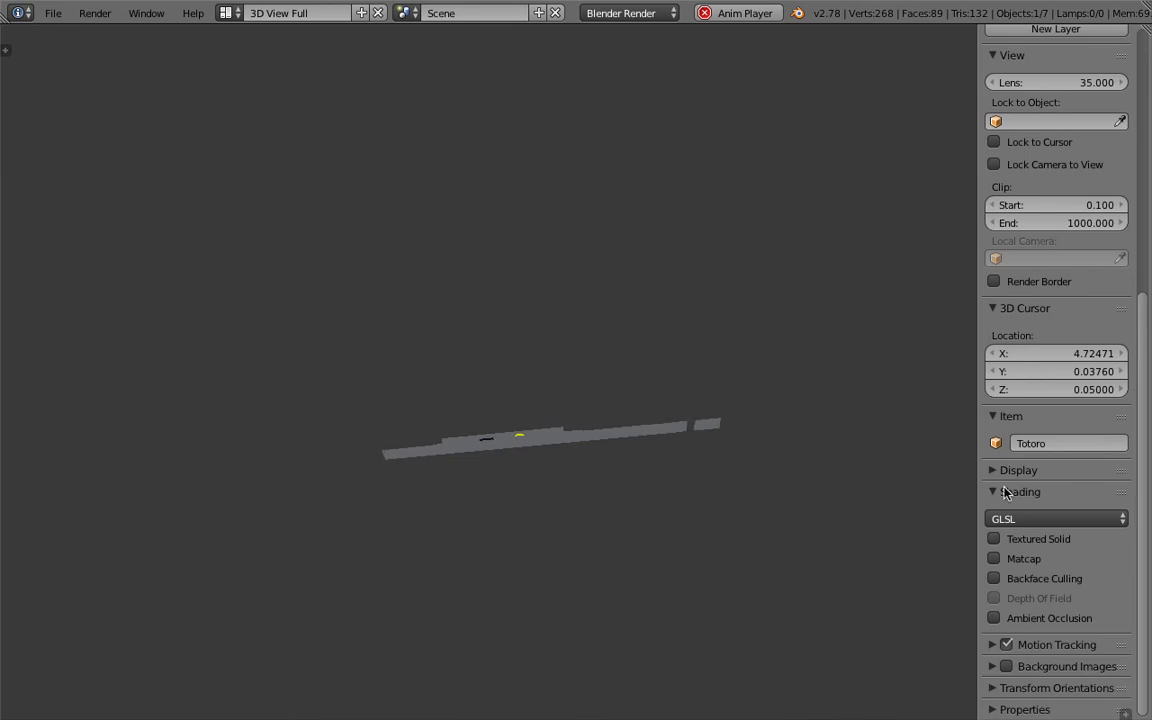
click(1125, 714)
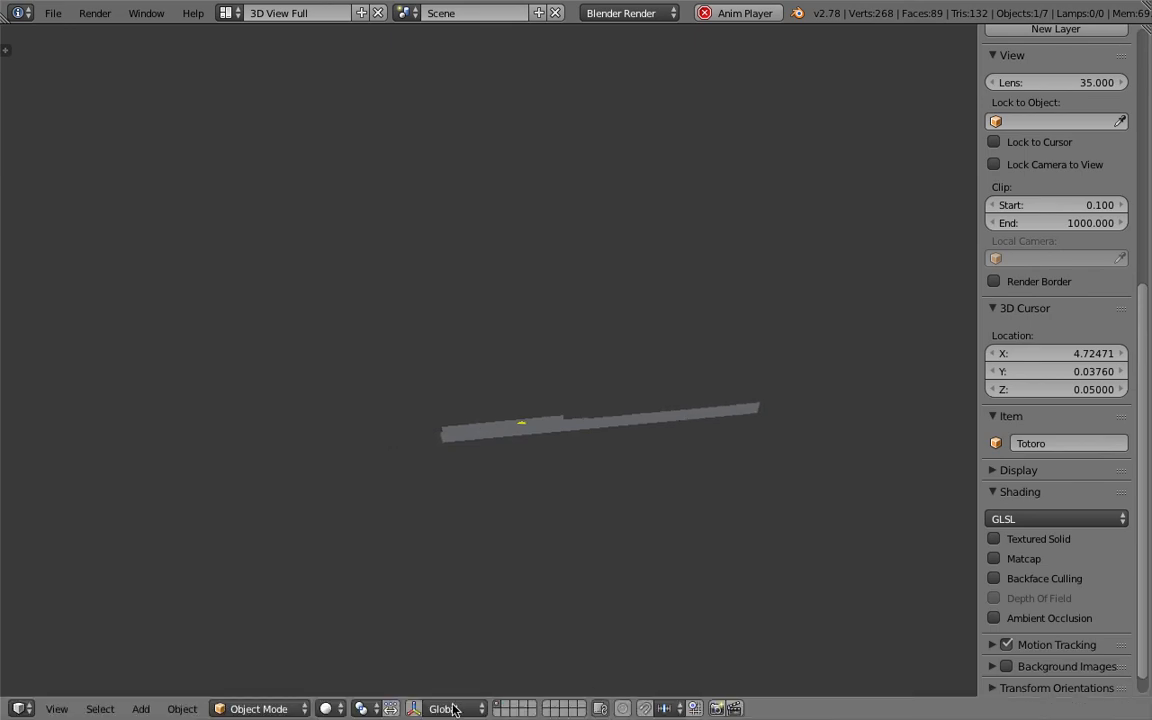
click(328, 709)
click(350, 628)
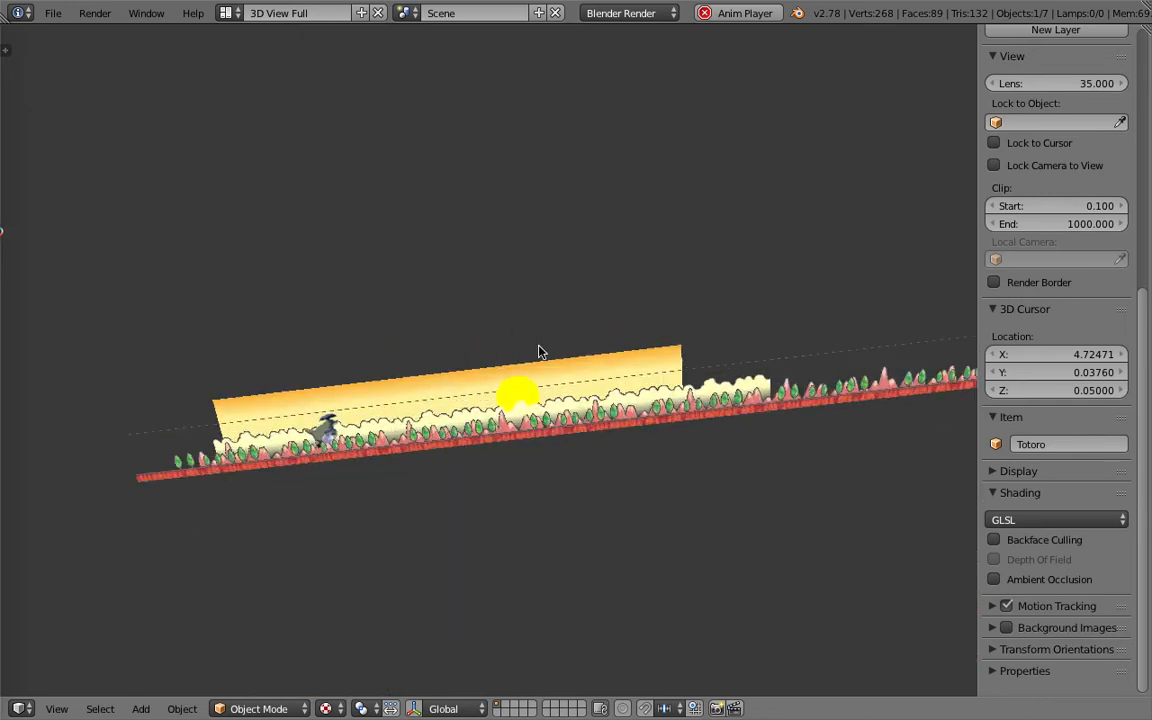
- Orbit, zoom and click around the 3D view to inspect the parallax layers from the front
middle_drag(561, 324, 601, 347)
scroll(532, 422, up, 3)
shift+middle_drag(532, 422, 573, 374)
right_click(689, 386)
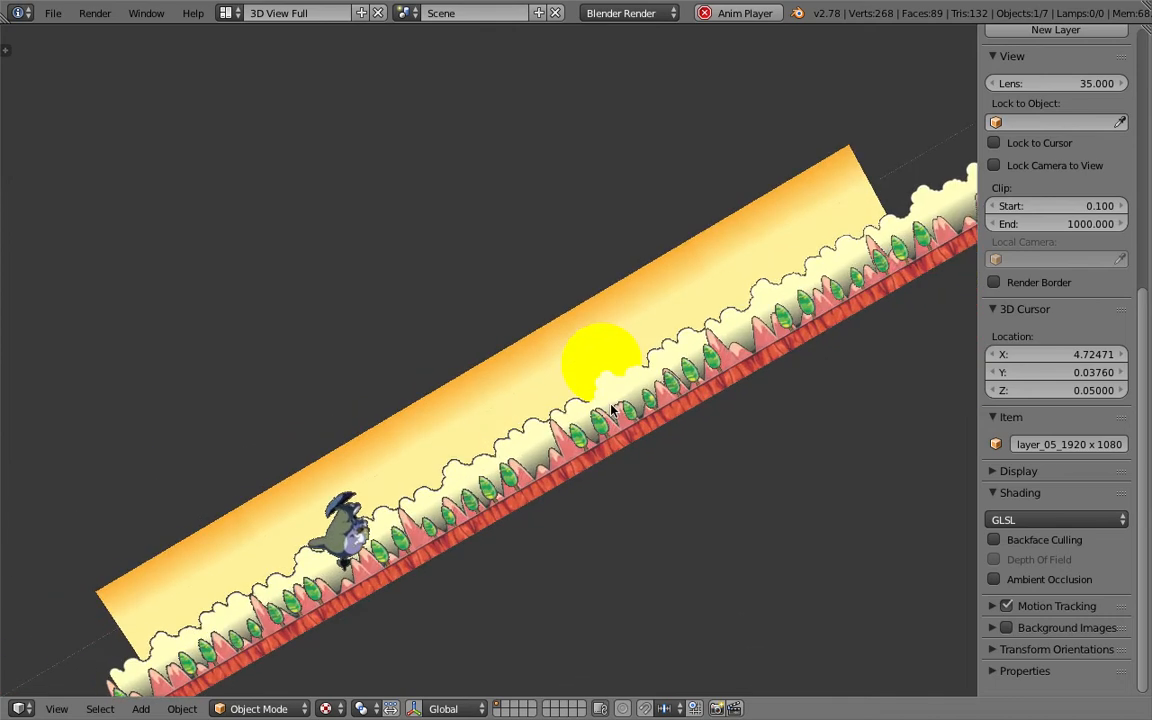
scroll(610, 443, up, 2)
right_click(609, 435)
middle_drag(609, 435, 617, 533)
right_click(617, 330)
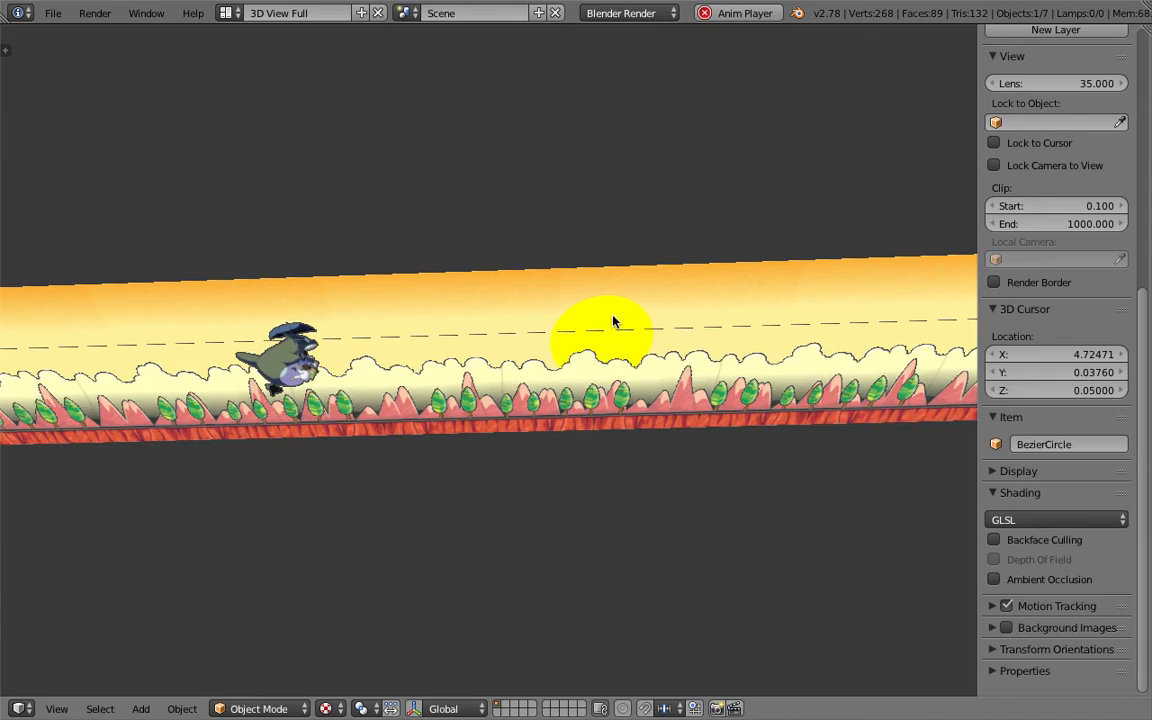
middle_drag(546, 332, 532, 366)
scroll(560, 410, up, 4)
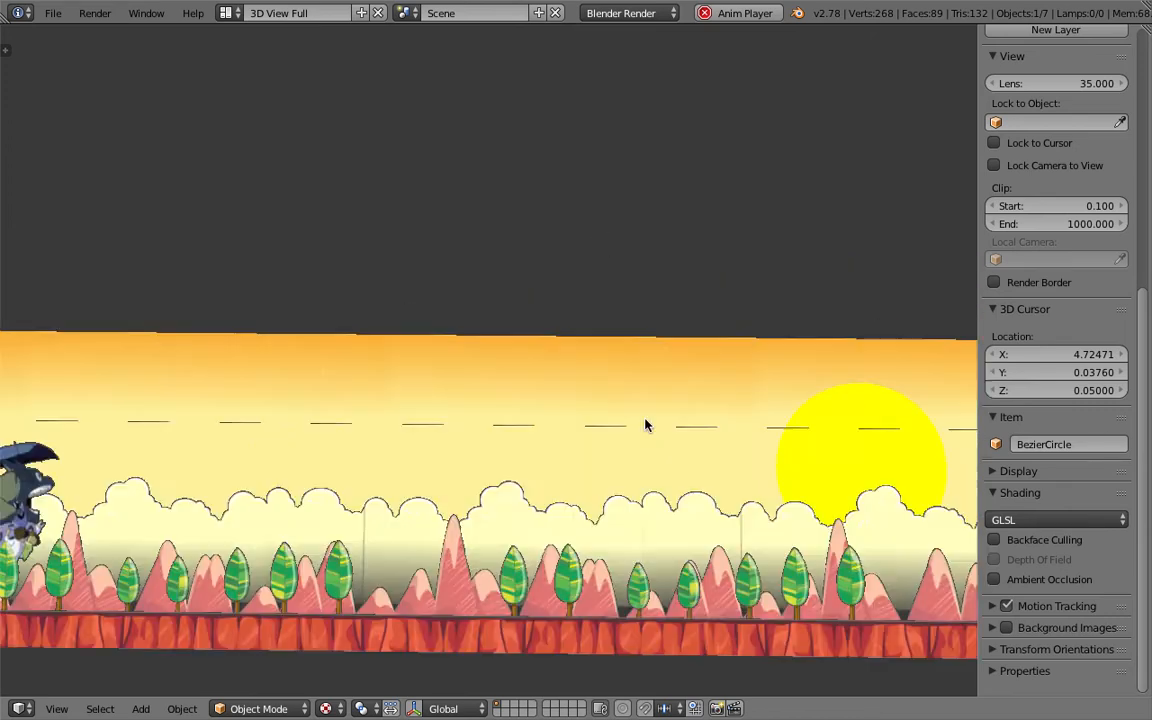
mouse_move(572, 445)
middle_down()
mouse_move(581, 447)
mouse_move(559, 463)
middle_up()
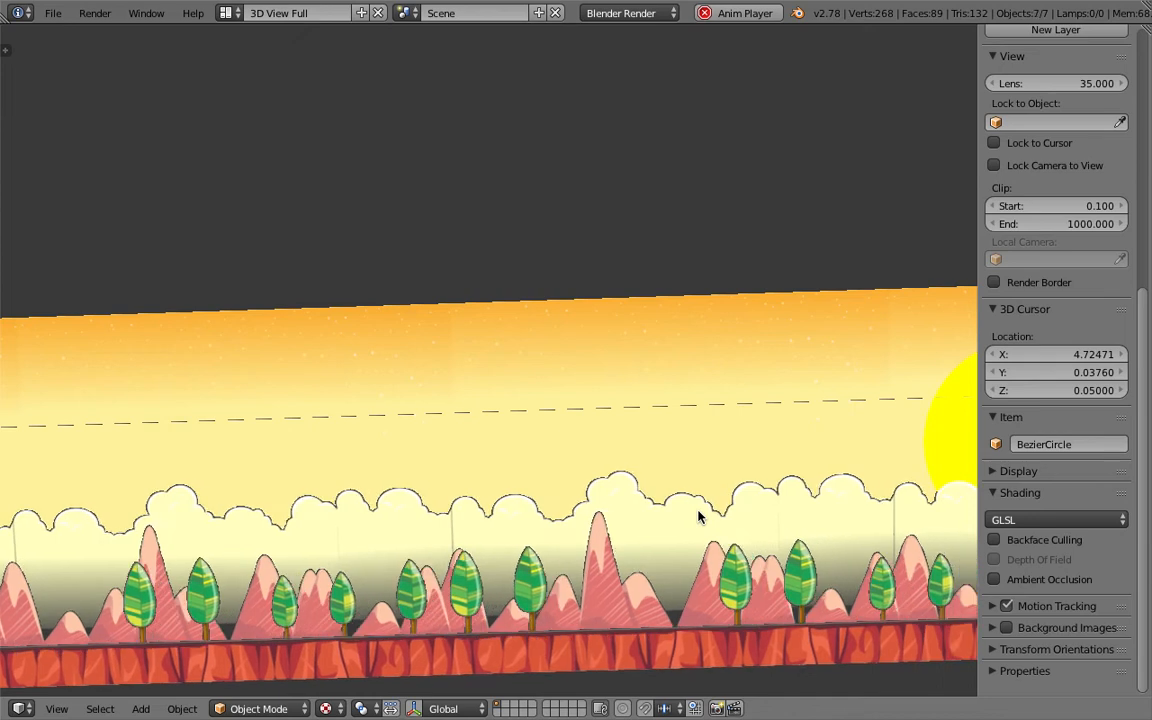
scroll(698, 517, down, 3)
key(a)
key(a)
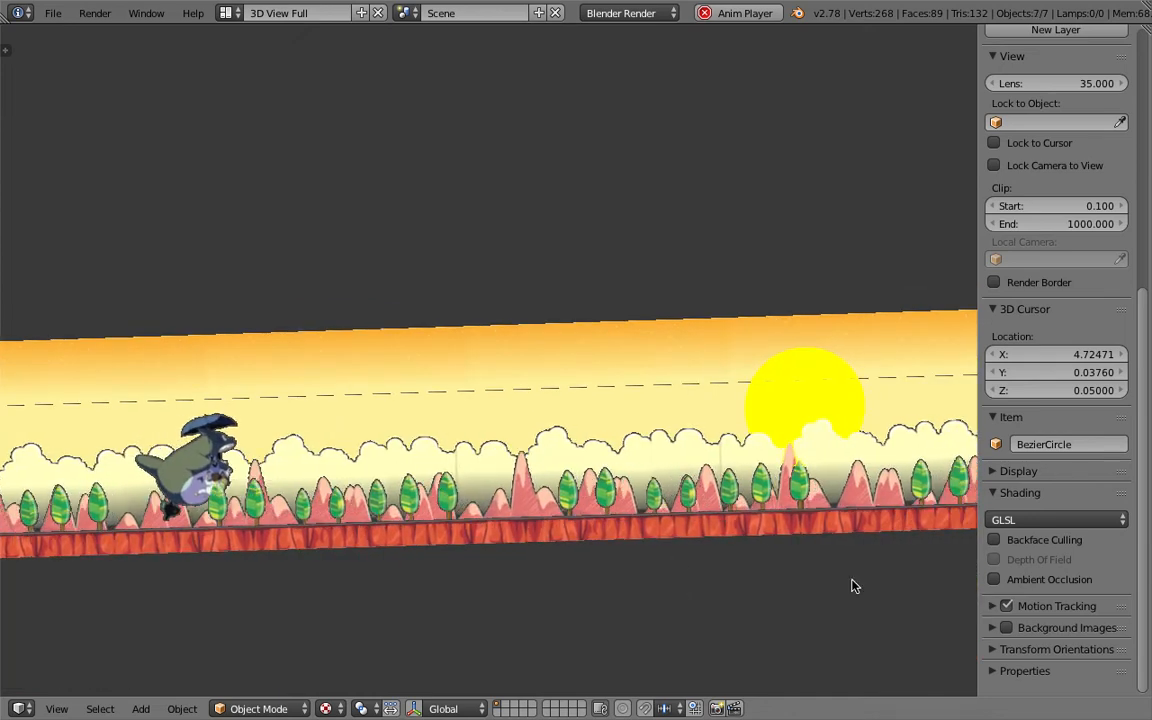
- Split off a Timeline editor above the viewport and set the animation End frame to 1000
drag(1144, 34, 28, 106)
click(22, 106)
click(75, 158)
click(452, 107)
text(1000)
key(Return)
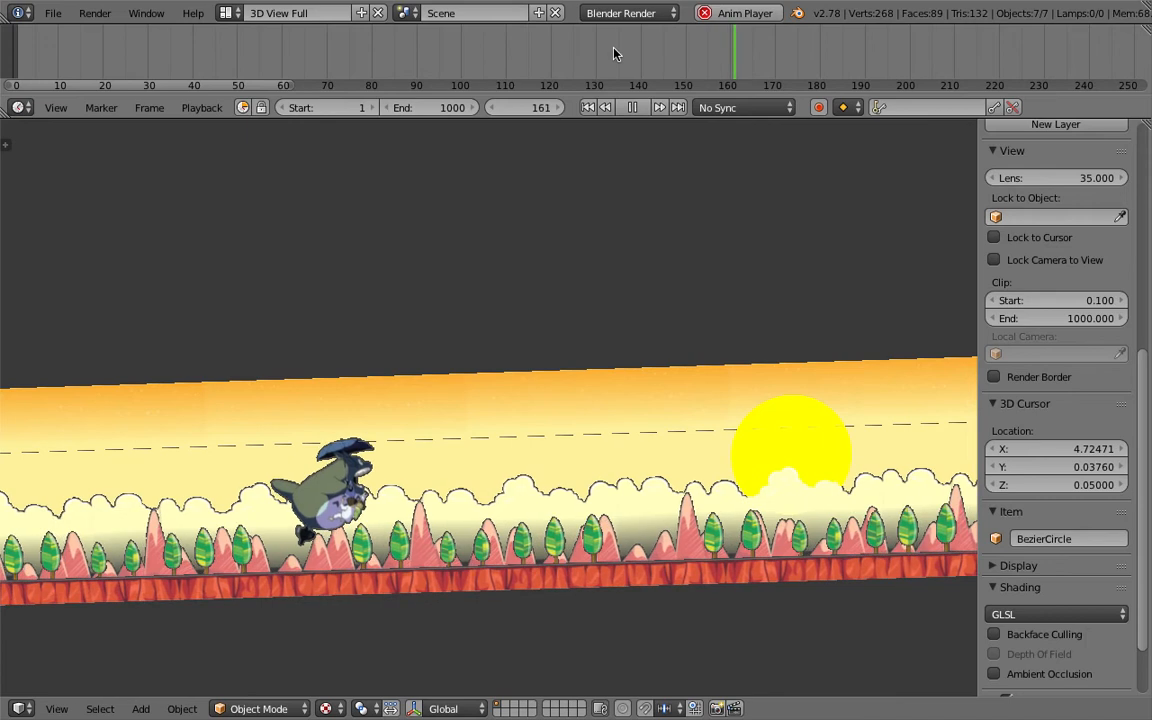
- Scrub the timeline through the frames to check the animation
scroll(610, 45, down, 5)
middle_drag(722, 45, 370, 48)
scroll(379, 48, down, 4)
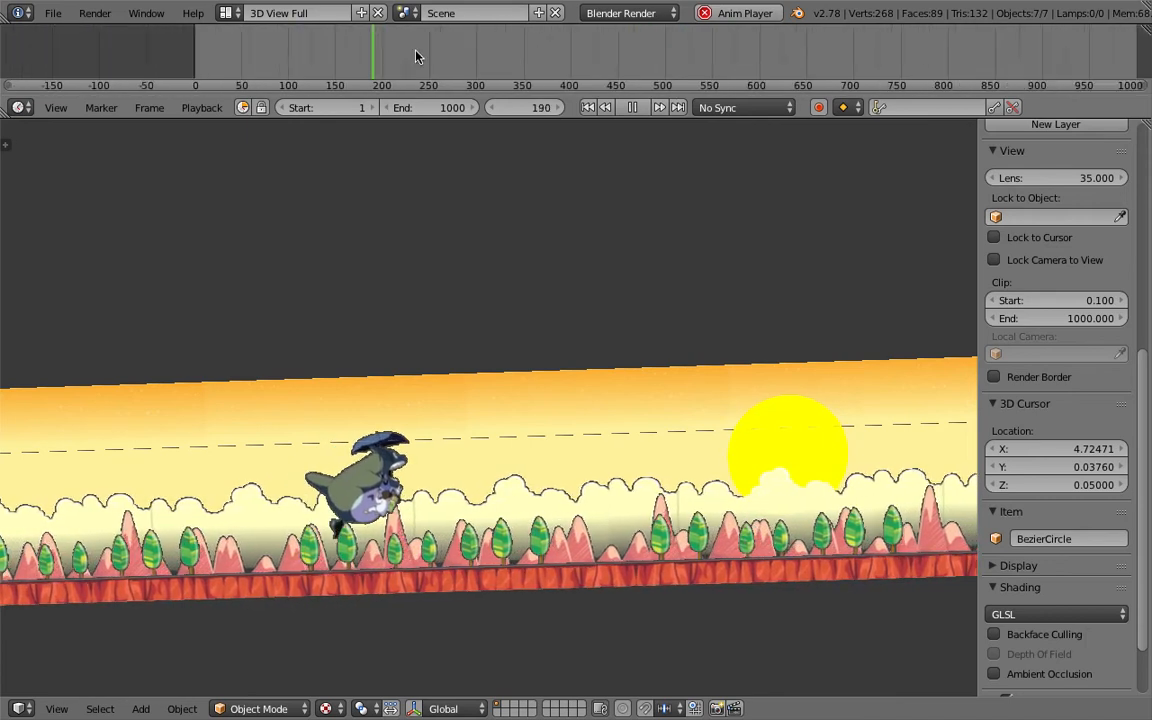
drag(466, 51, 445, 72)
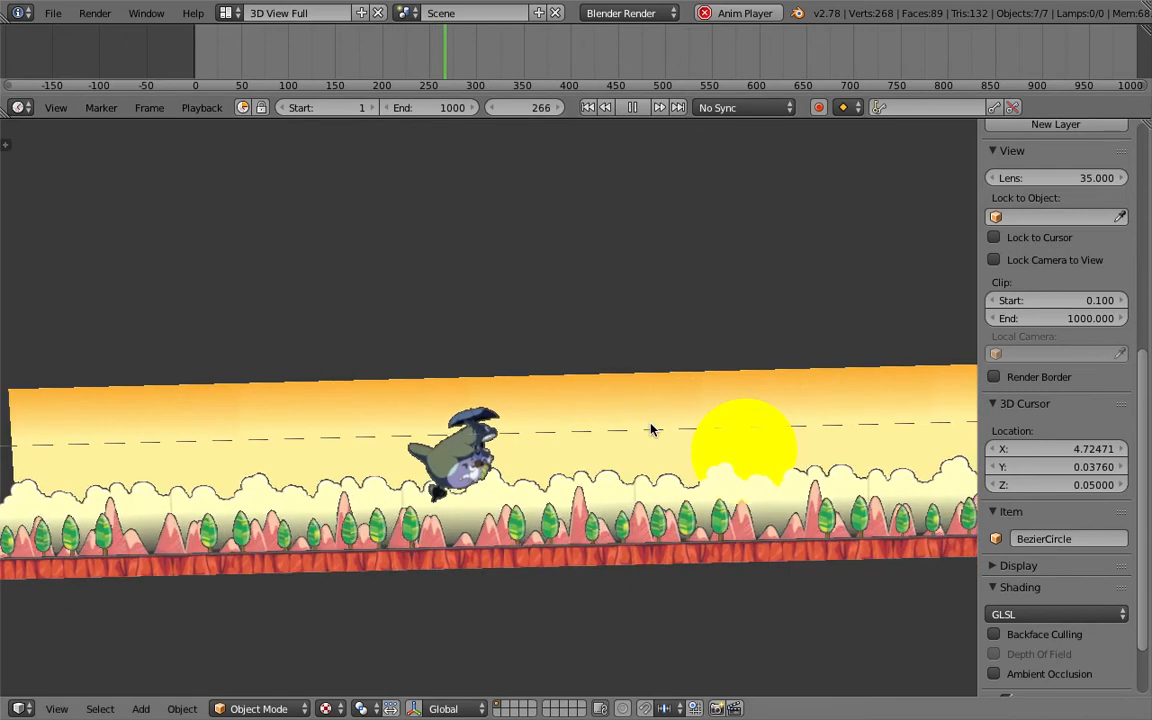
click(1046, 60)
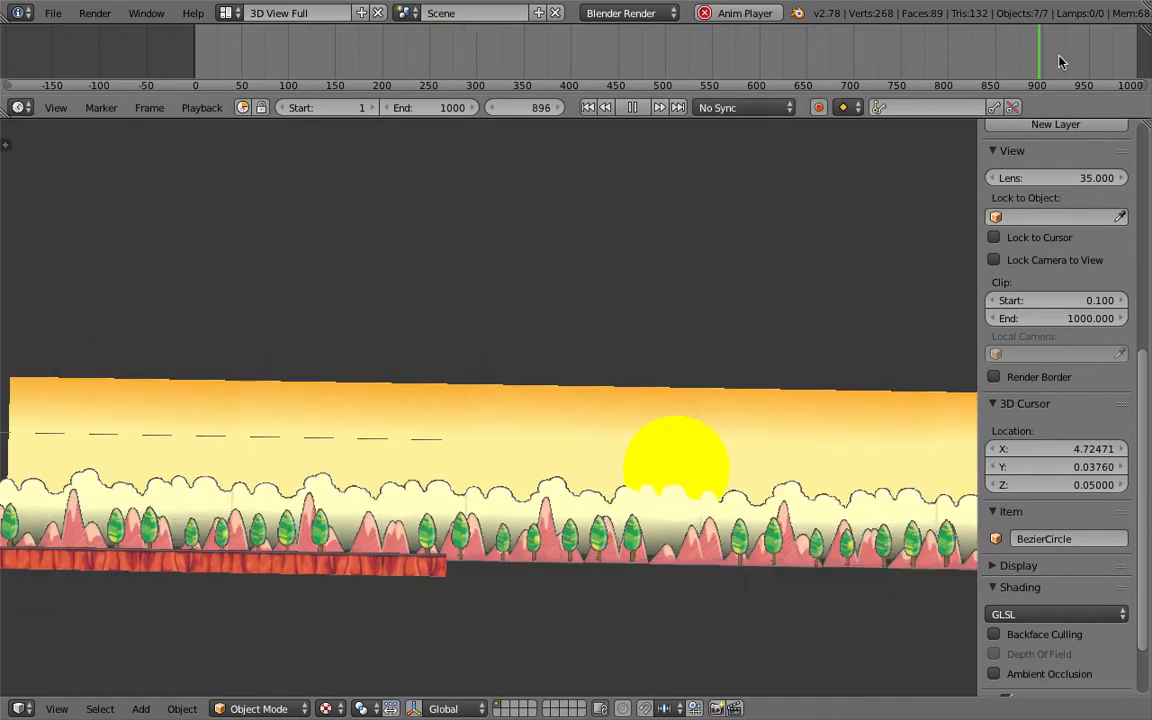
- Select layer_05, open its modifier properties in a new area, and raise the Array Count to 17
right_click(663, 575)
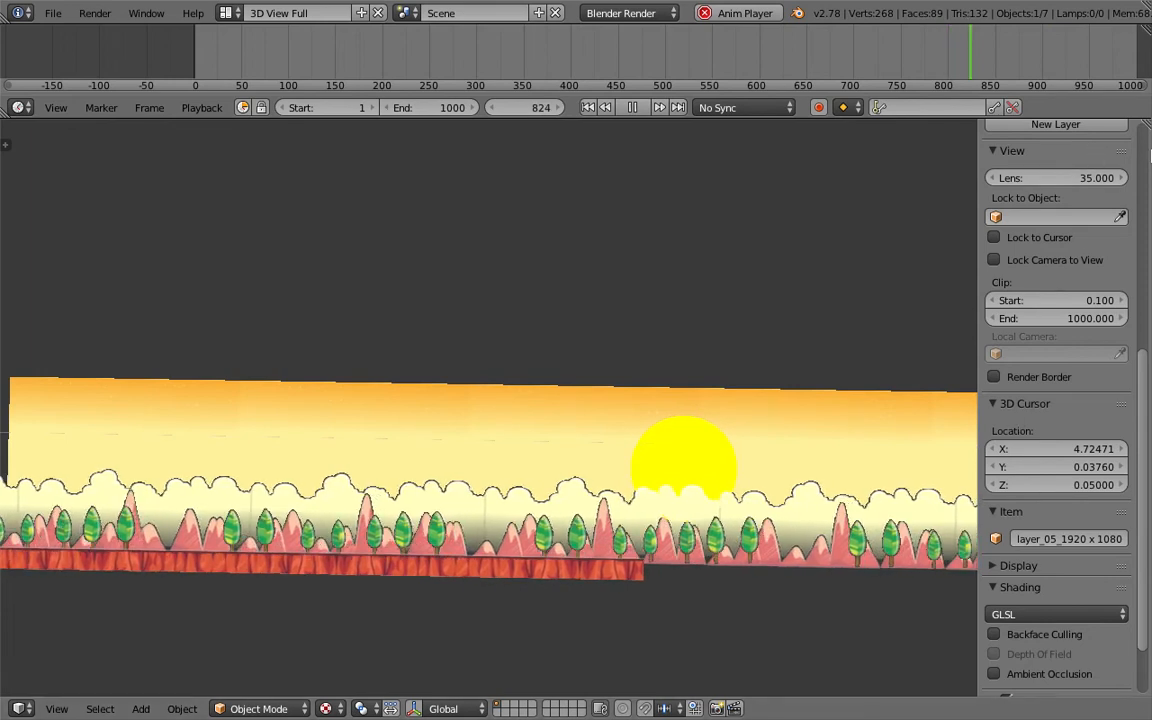
drag(1146, 125, 879, 169)
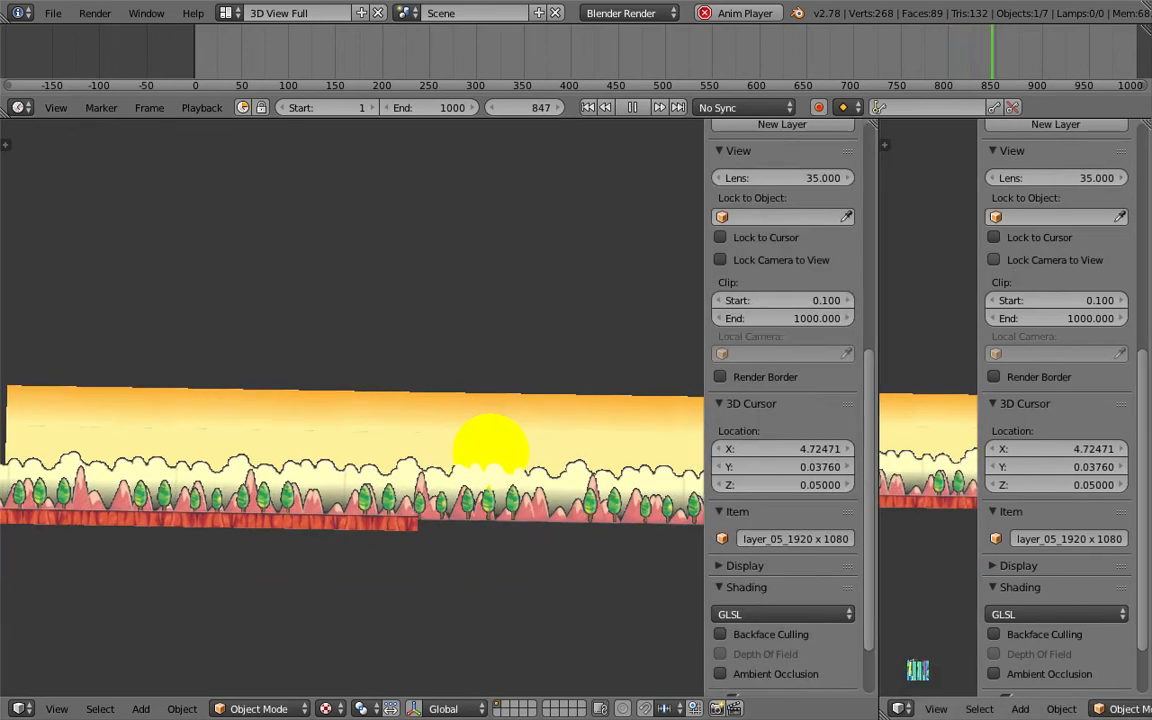
click(901, 708)
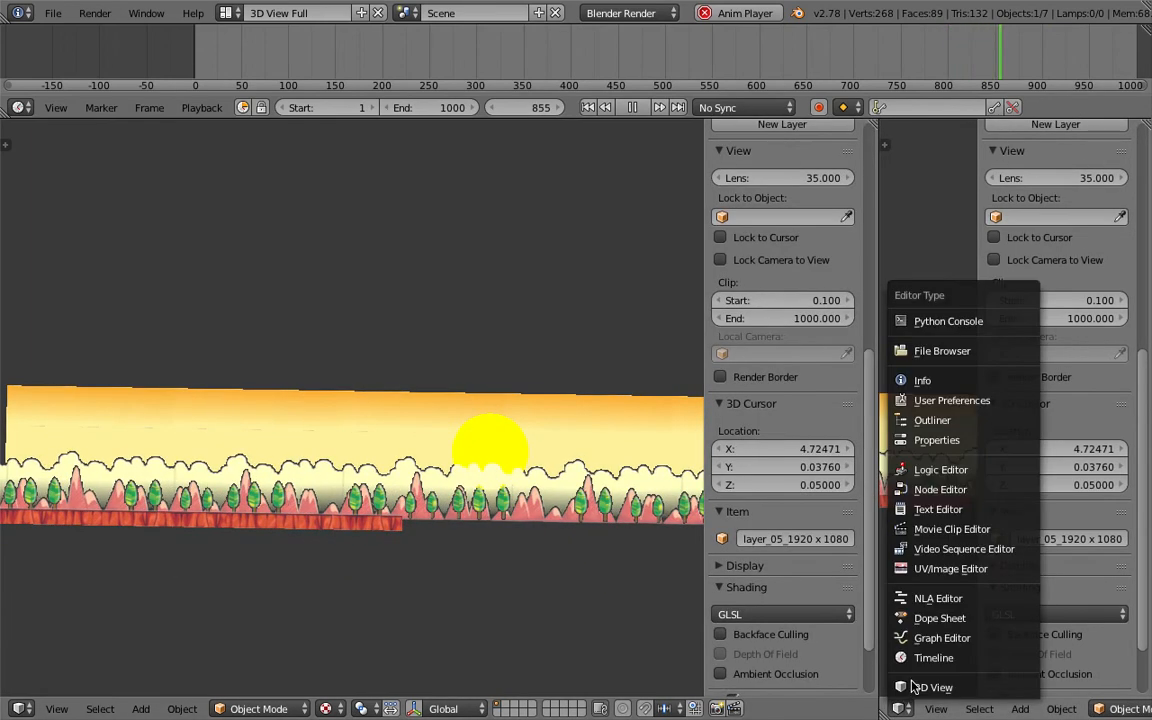
click(945, 441)
click(1036, 132)
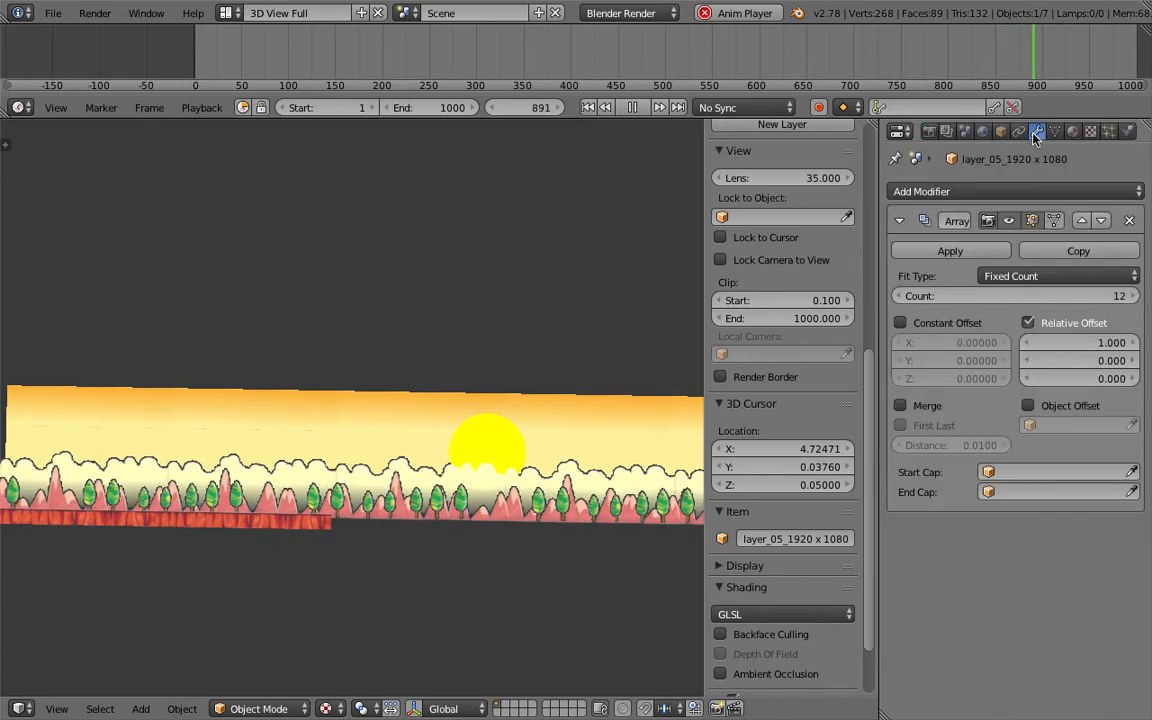
click(1134, 300)
click(1134, 300)
click(1134, 300)
click(1134, 300)
click(1134, 300)
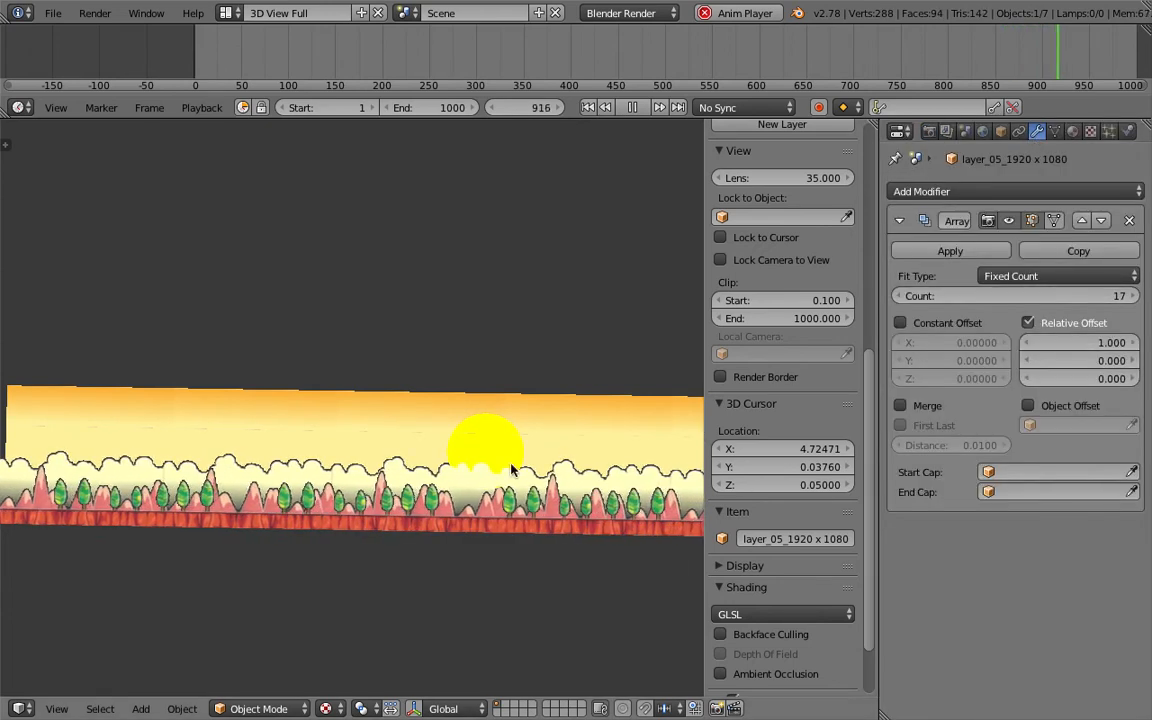
scroll(512, 468, down, 5)
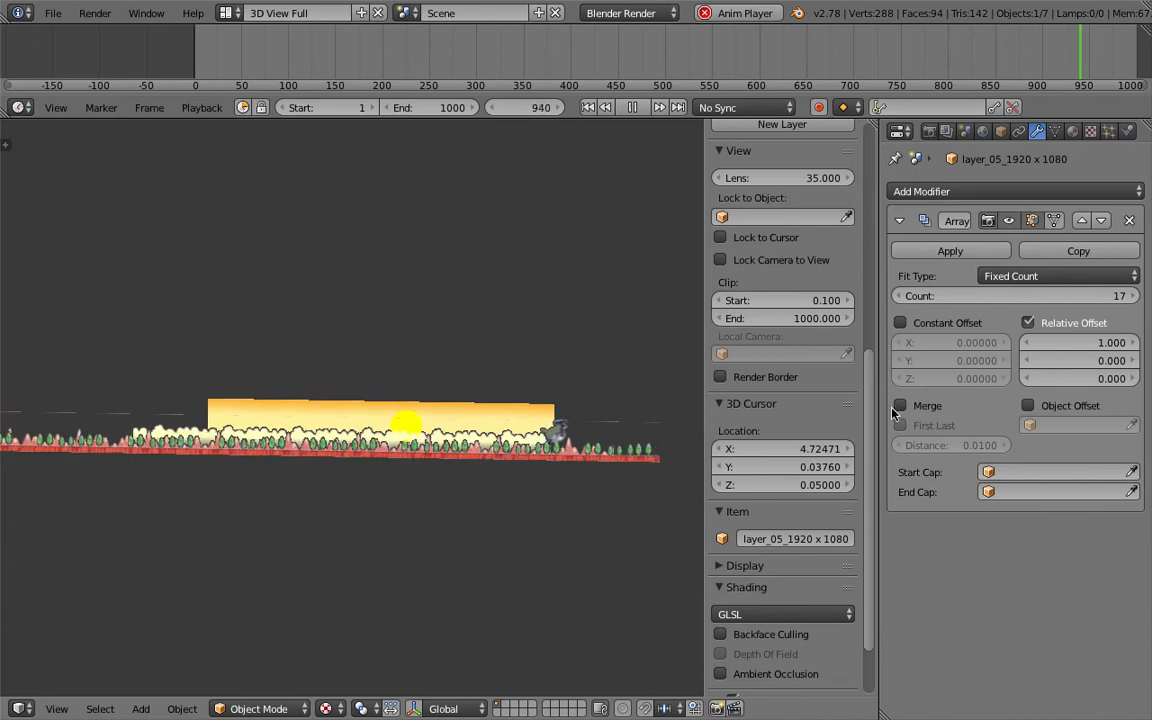
- Close the extra Properties area and save the file
drag(877, 165, 1128, 165)
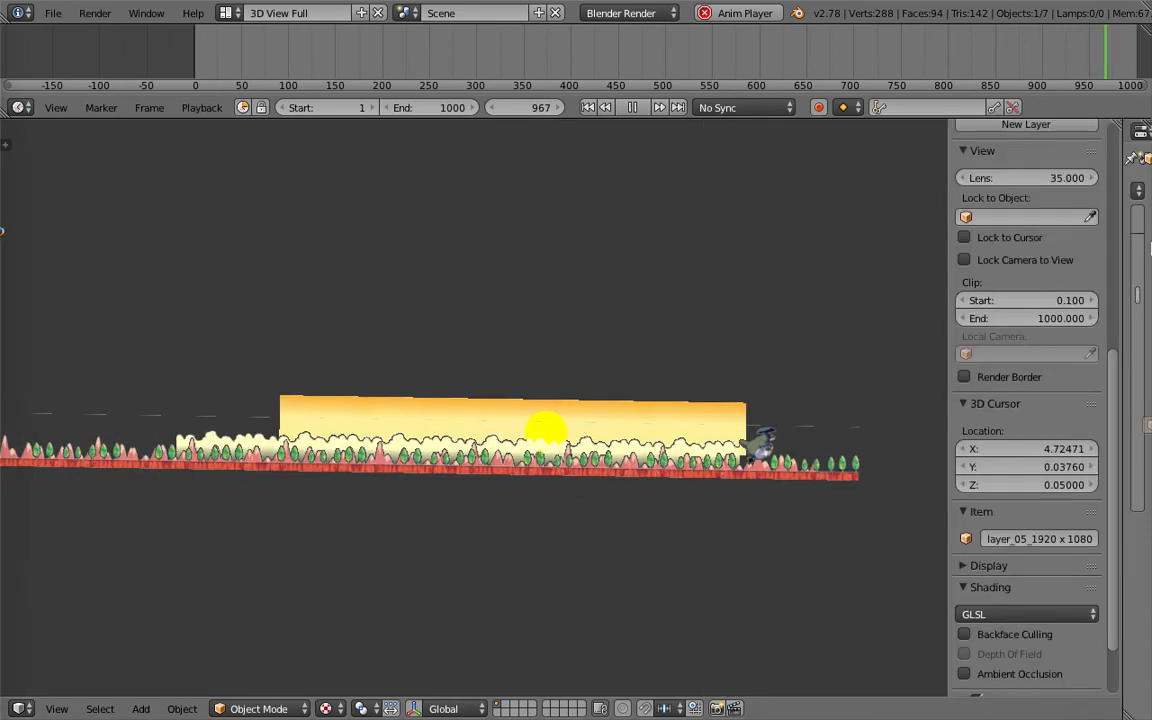
key(ctrl+s)
click(709, 417)
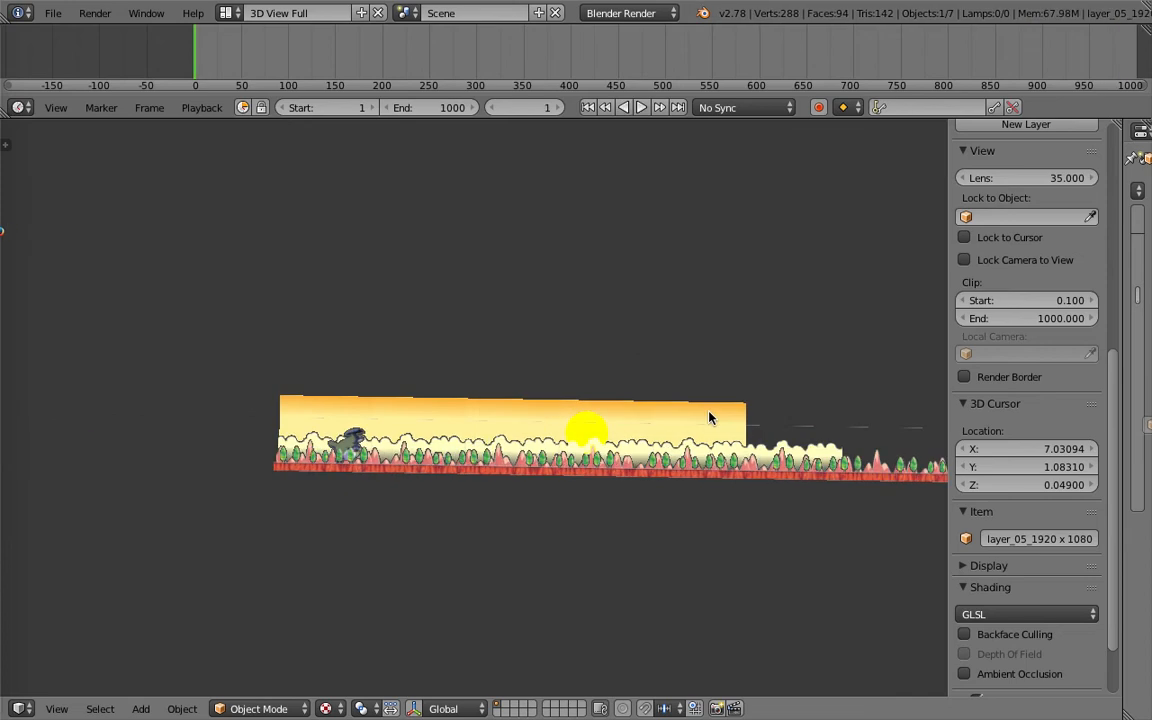
key(Escape)
- Scrub the timeline and zoom and click through the layers to inspect the scene
drag(326, 63, 500, 66)
middle_drag(599, 446, 599, 459)
scroll(599, 459, up, 2)
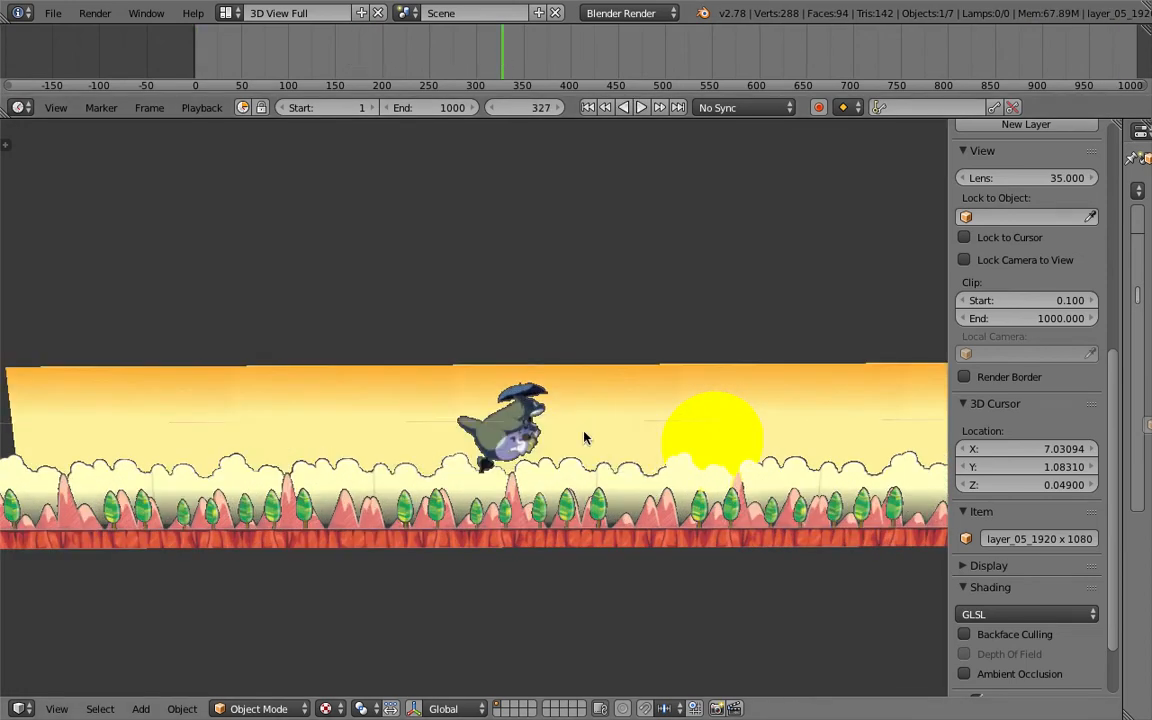
scroll(583, 456, up, 4)
right_click(501, 508)
middle_drag(501, 500, 543, 365)
scroll(463, 285, down, 2)
scroll(546, 440, down, 1)
right_click(576, 560)
mouse_move(580, 563)
middle_down()
mouse_move(614, 577)
mouse_move(563, 577)
middle_up()
right_click(563, 577)
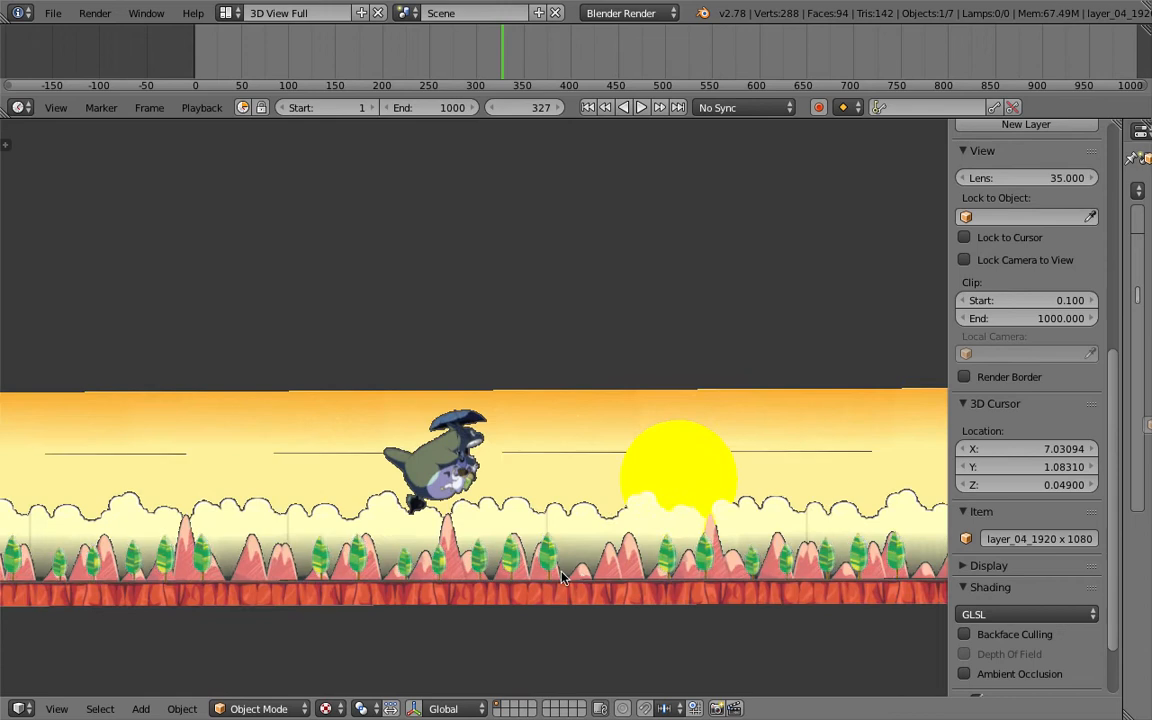
scroll(540, 562, down, 2)
right_click(511, 537)
right_click(612, 457)
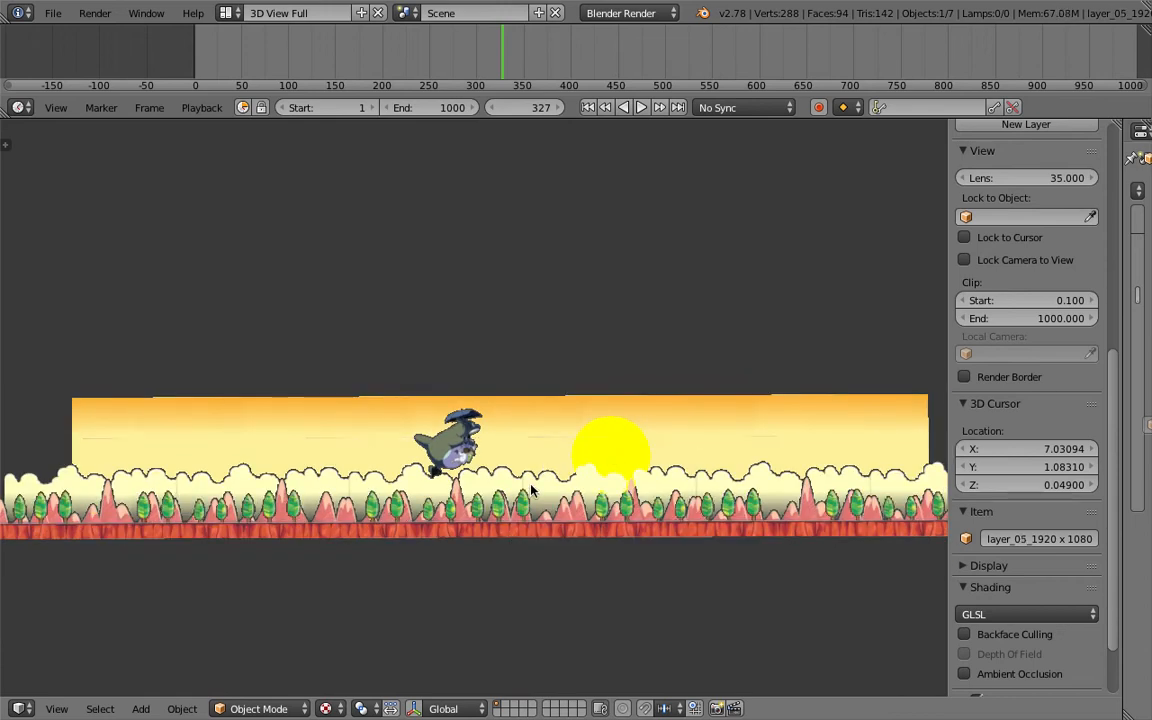
- Duplicate the tree layer and place the copy above the scene
key(shift+d)
click(515, 310)
scroll(508, 330, down, 2)
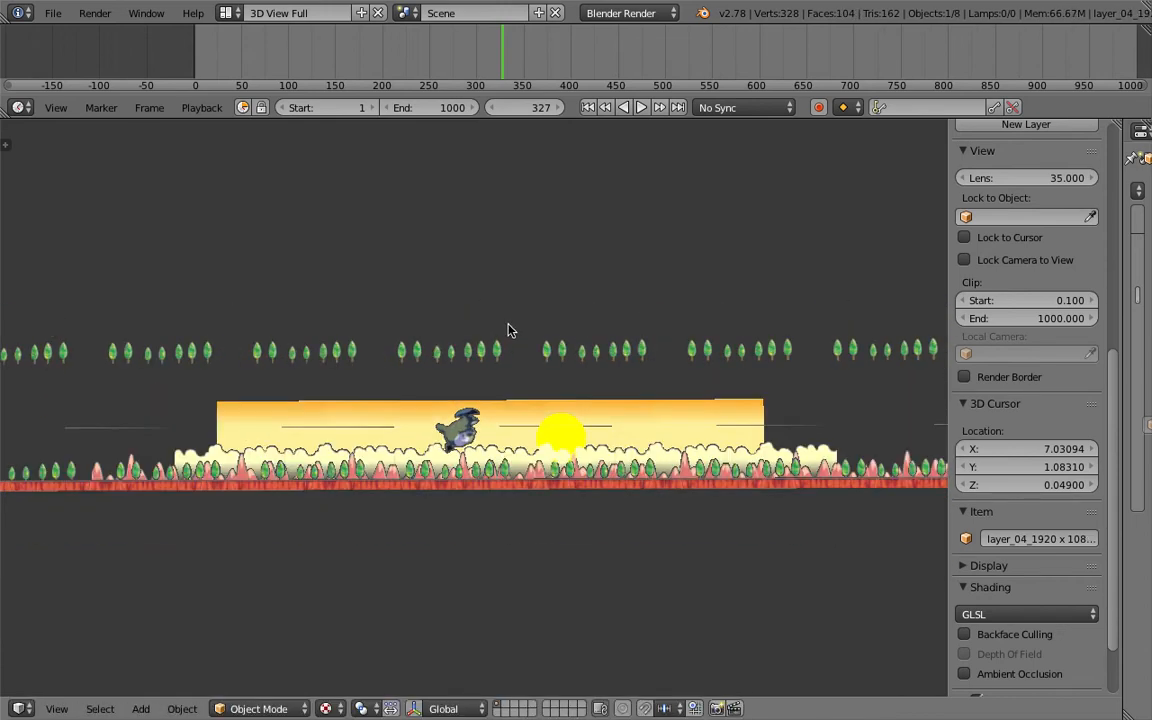
scroll(885, 280, down, 1)
scroll(1060, 300, down, 3)
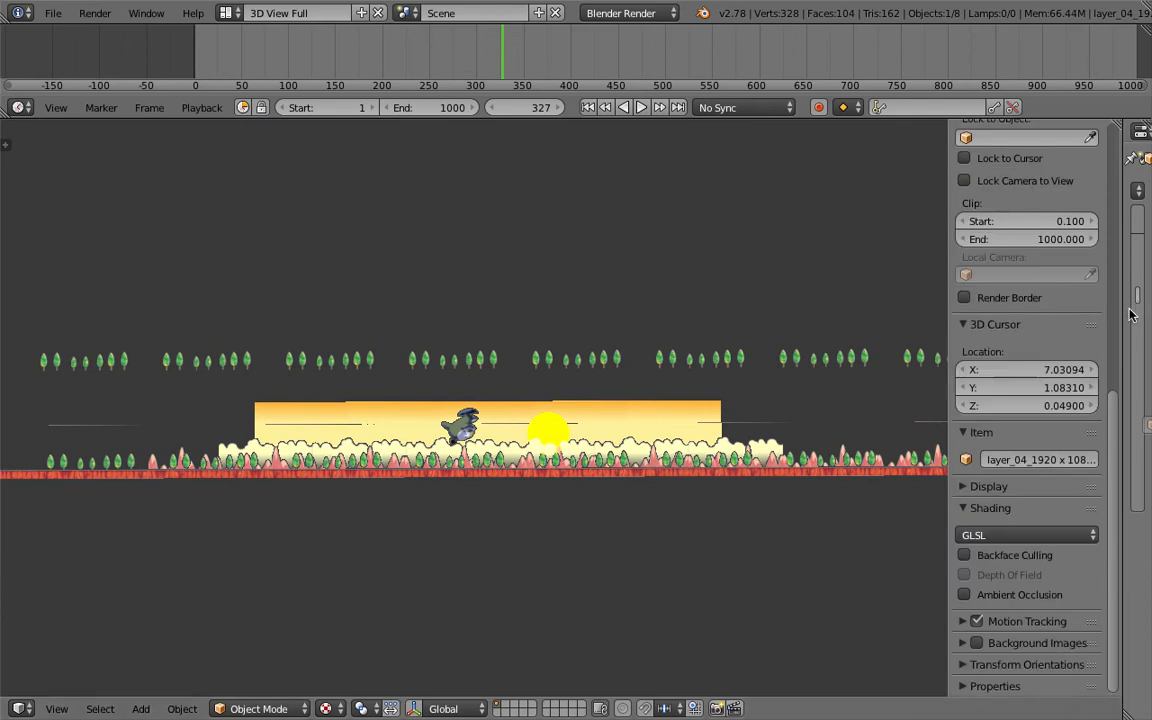
- Remove the Array modifier from the duplicated tree layer and close the Properties area
drag(1120, 304, 872, 302)
click(1125, 221)
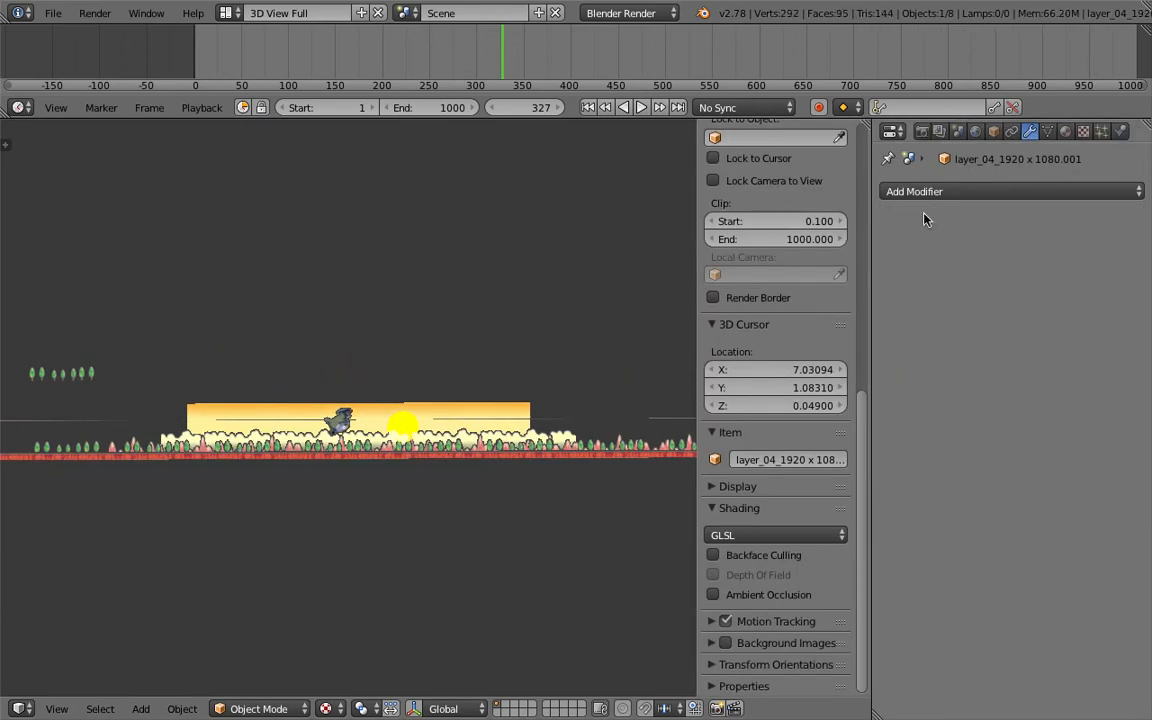
drag(872, 207, 1120, 207)
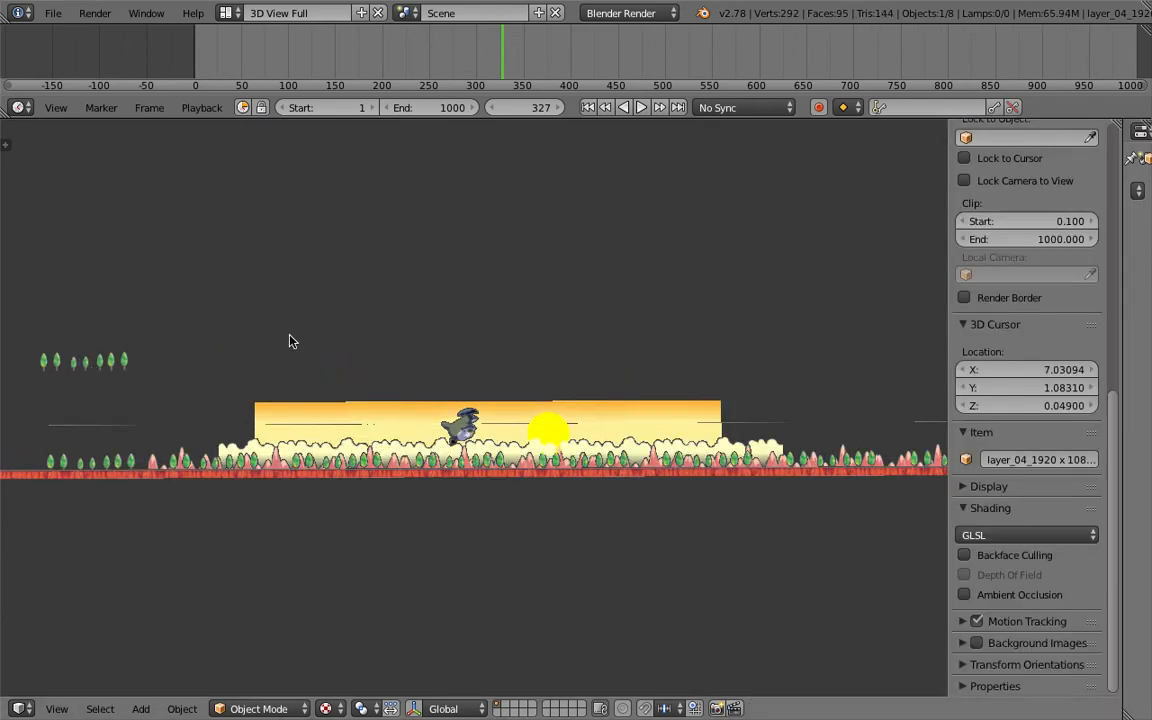
- Move the single tree copy into position above the landscape
key(g)
click(659, 304)
scroll(610, 250, up, 5)
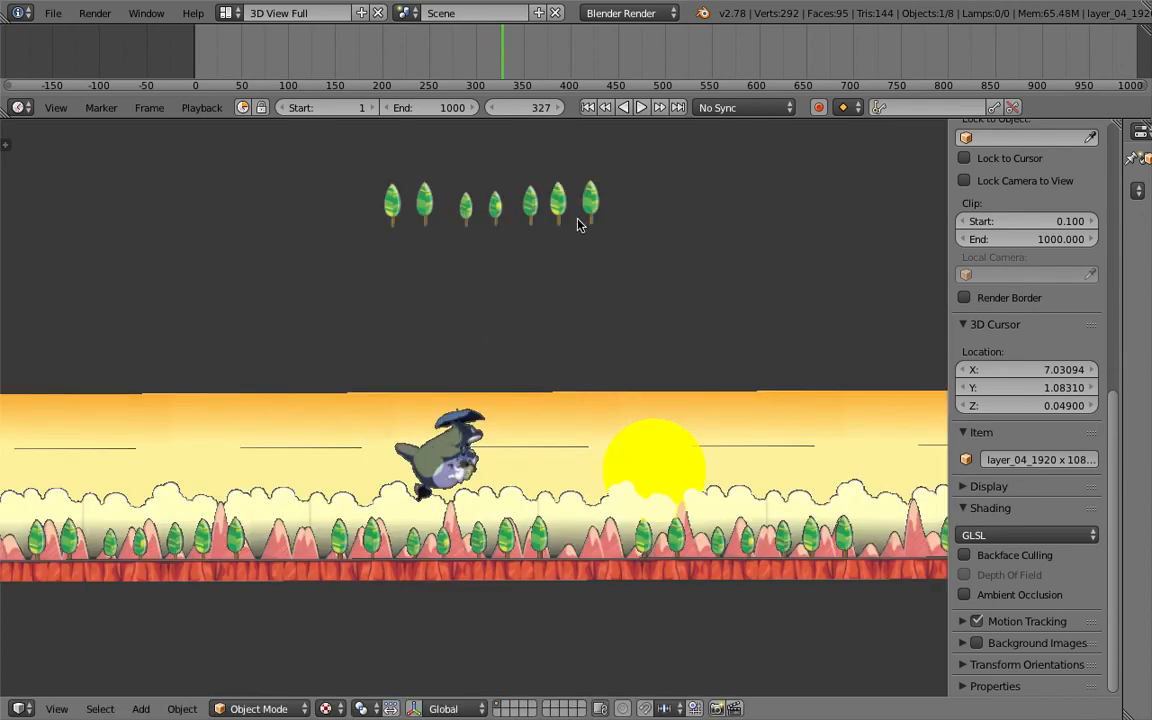
key(g)
click(440, 307)
- Duplicate the tree strip twice to extend it into a longer row
key(shift+d)
click(686, 309)
key(g)
click(672, 318)
key(shift+d)
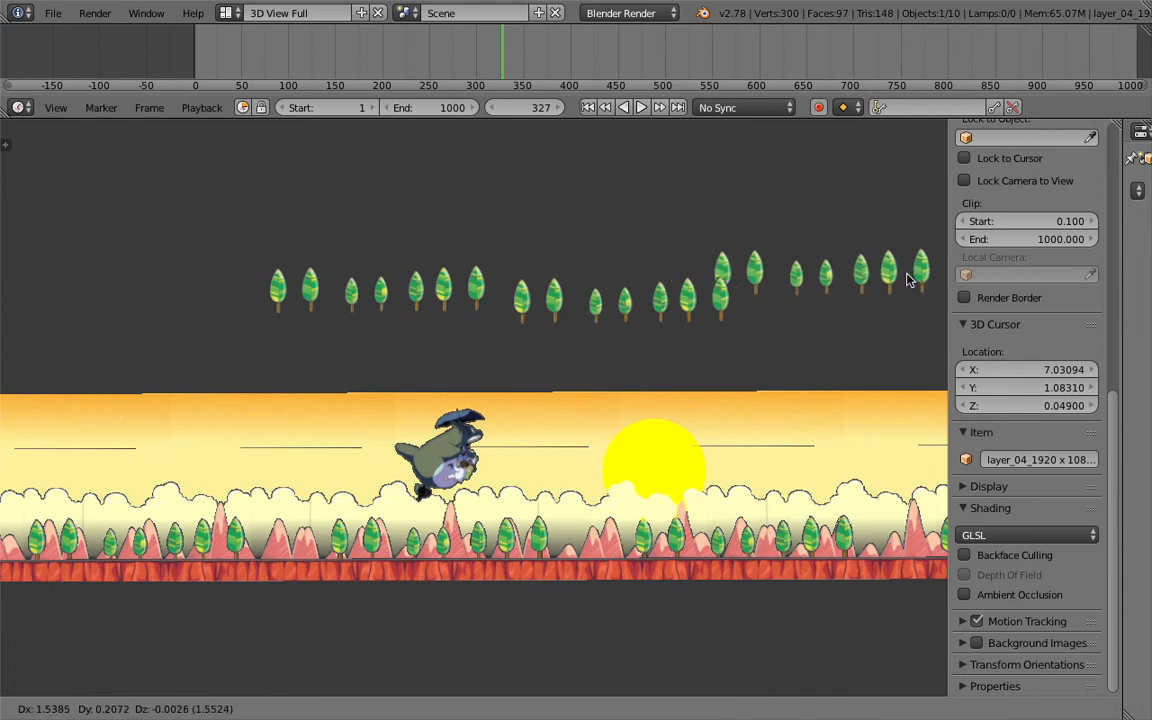
click(937, 286)
- Move the tree strip copies so they line up into one continuous row
shift+middle_drag(745, 282, 717, 289)
scroll(638, 303, down, 1)
shift+middle_drag(591, 317, 564, 314)
shift+right_click(619, 303)
key(g)
click(241, 303)
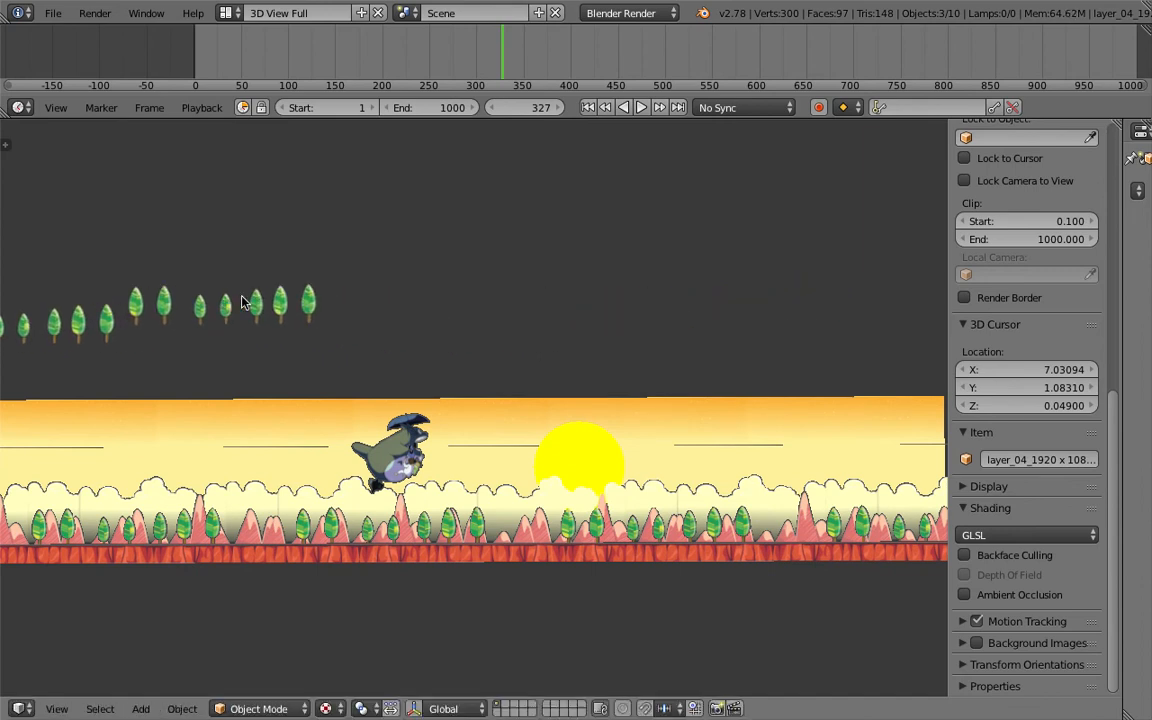
key(g)
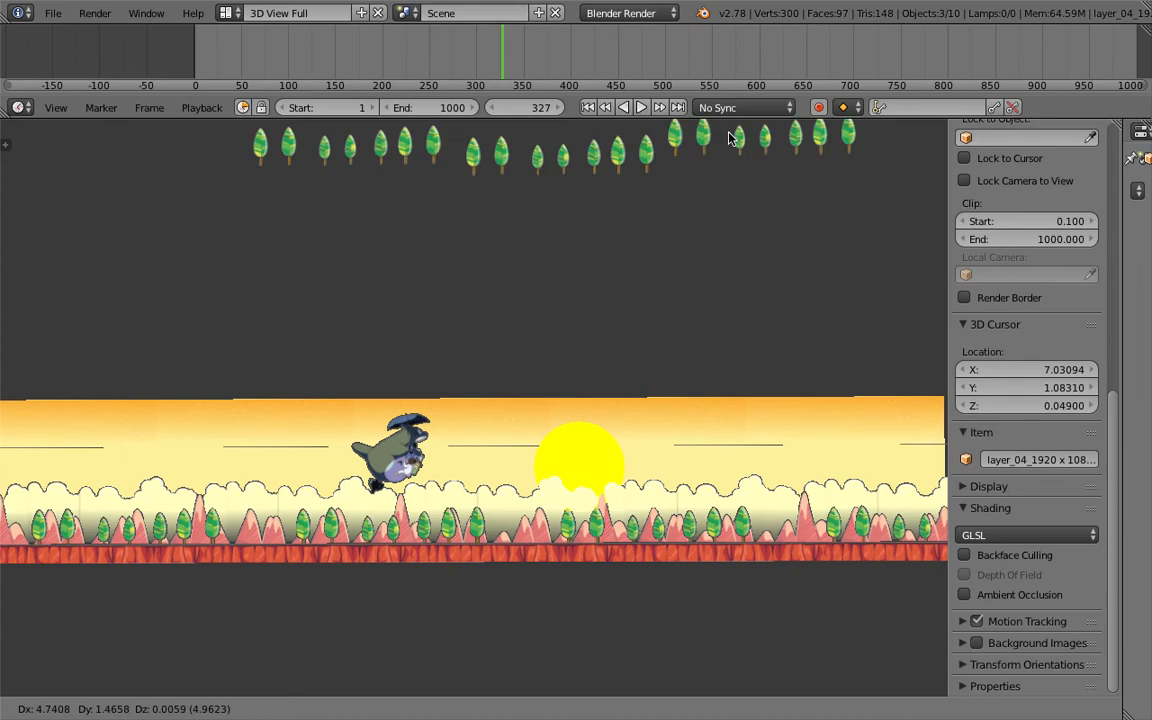
click(517, 308)
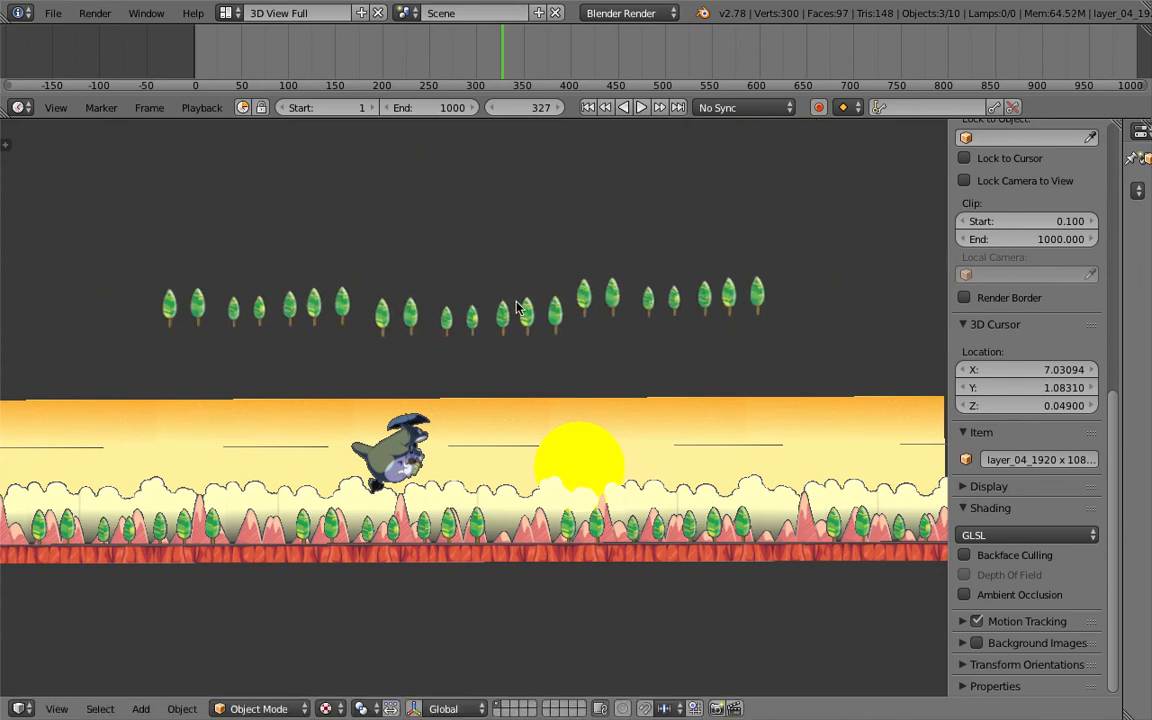
- Delete the row of tree strip copies above the landscape
key(Delete)
shift+middle_drag(517, 312, 527, 272)
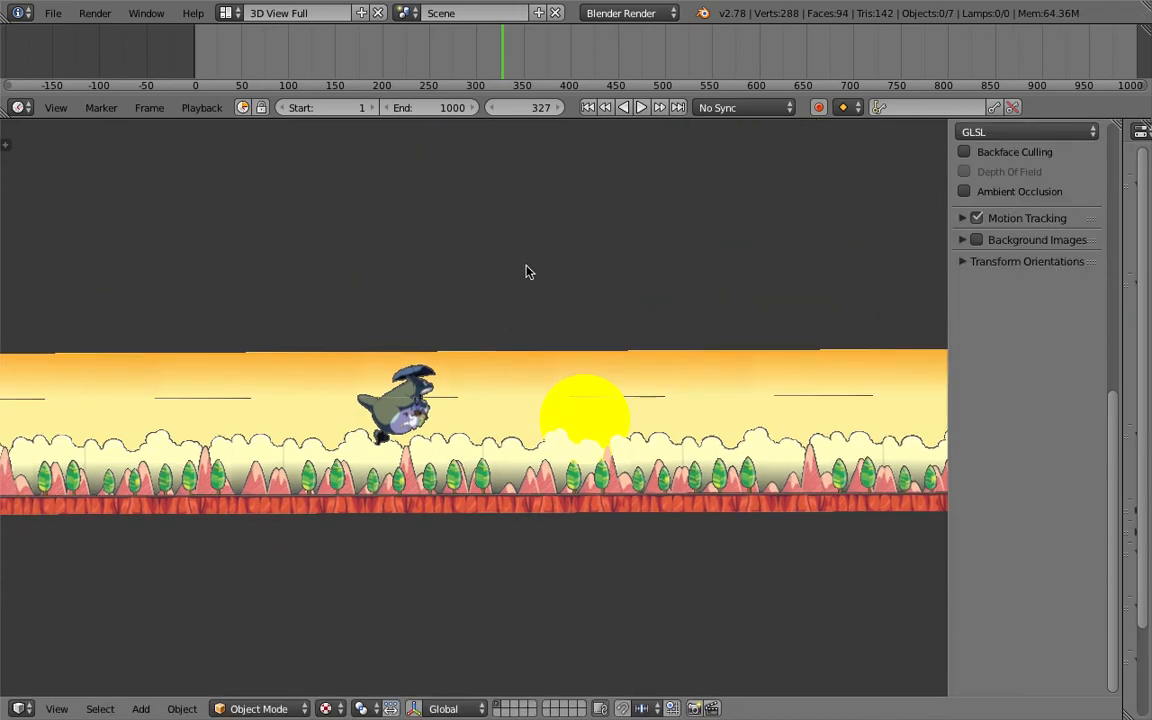
drag(950, 285, 1070, 287)
middle_drag(612, 372, 539, 390)
click(55, 13)
click(127, 172)
click(1060, 55)
middle_drag(755, 340, 750, 412)
scroll(679, 360, down, 6)
scroll(677, 358, up, 5)
middle_drag(674, 355, 583, 453)
middle_drag(475, 702, 502, 477)
key(KP_1)
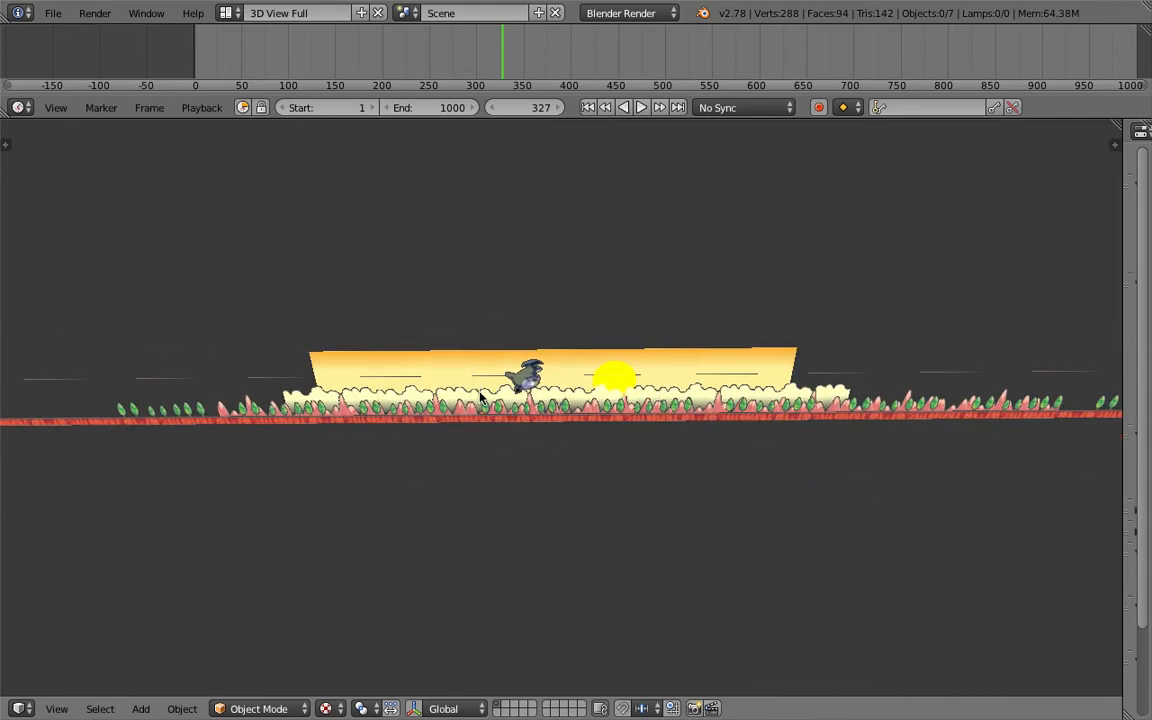
- Switch to the Compositing screen layout and enlarge the 3D viewport area
key(shift+a)
mouse_move(487, 403)
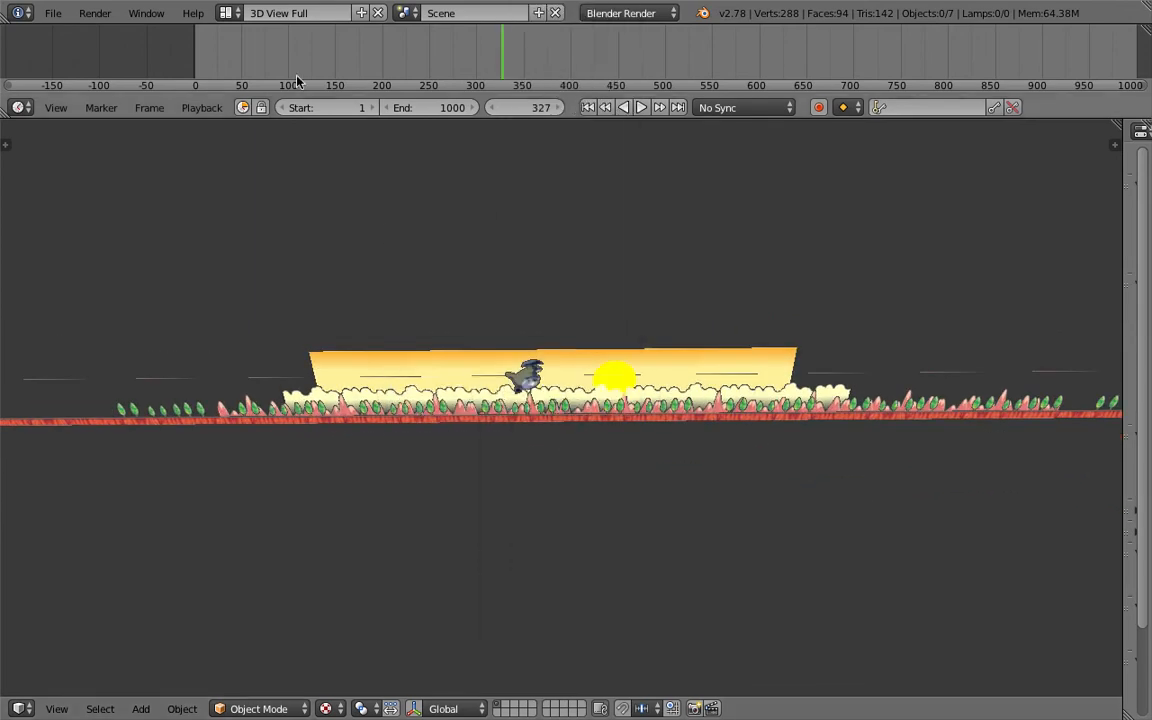
click(226, 13)
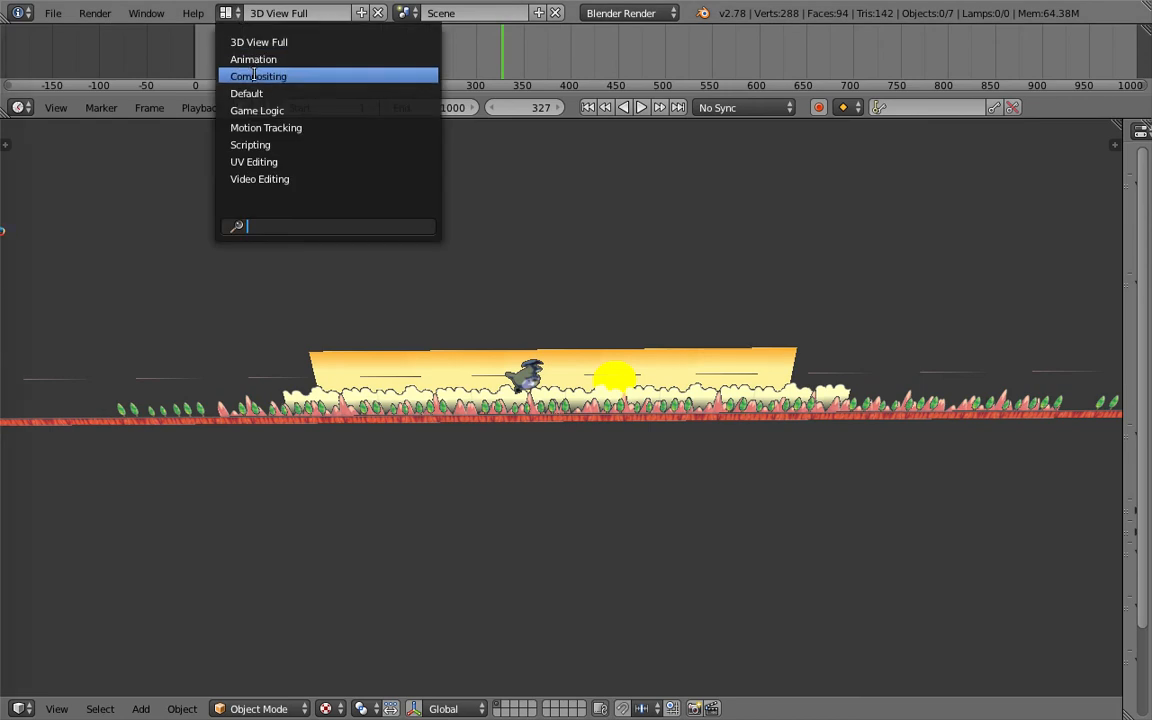
click(254, 75)
drag(598, 432, 590, 65)
- Add a torus mesh to the scene
middle_drag(570, 397, 542, 478)
key(shift+a)
mouse_move(540, 452)
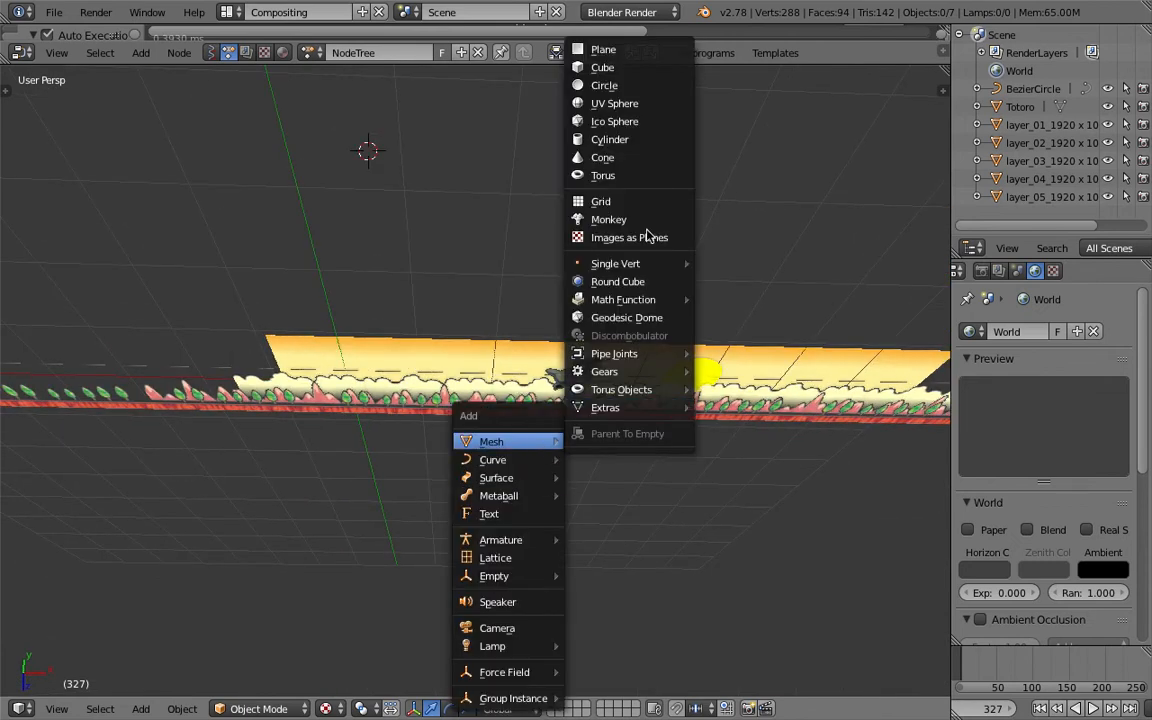
click(620, 176)
scroll(598, 360, down, 2)
middle_drag(584, 380, 543, 316)
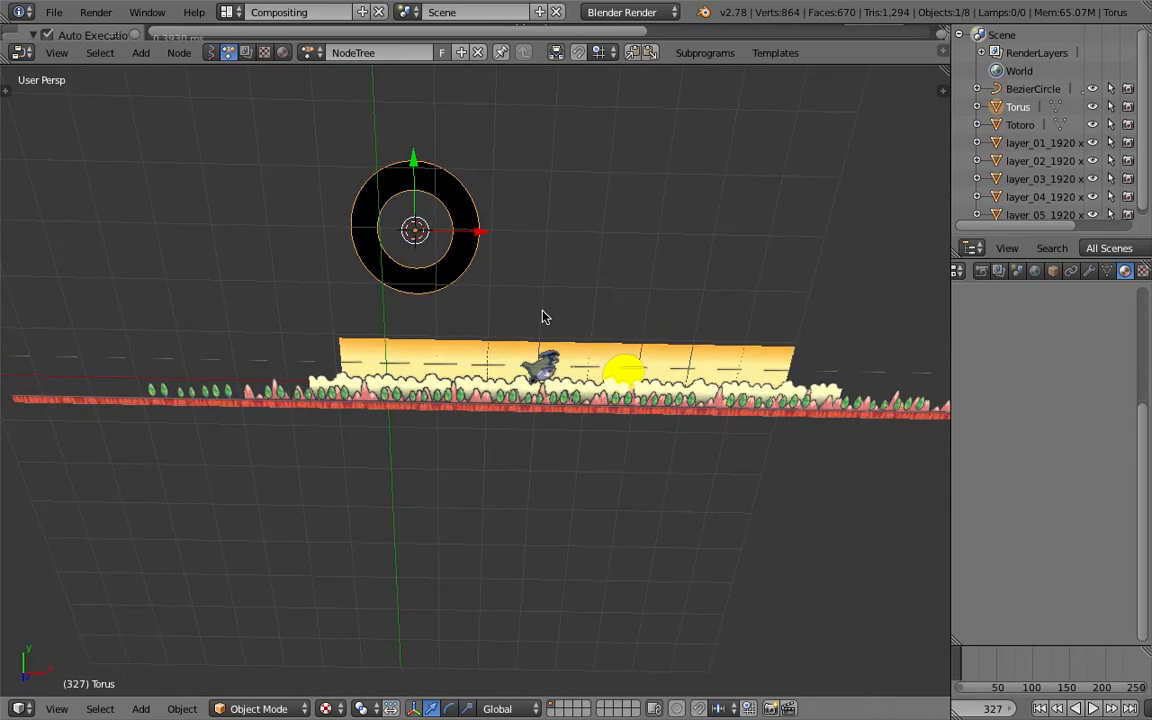
- Rotate the torus 90 degrees
text(r90)
key(Return)
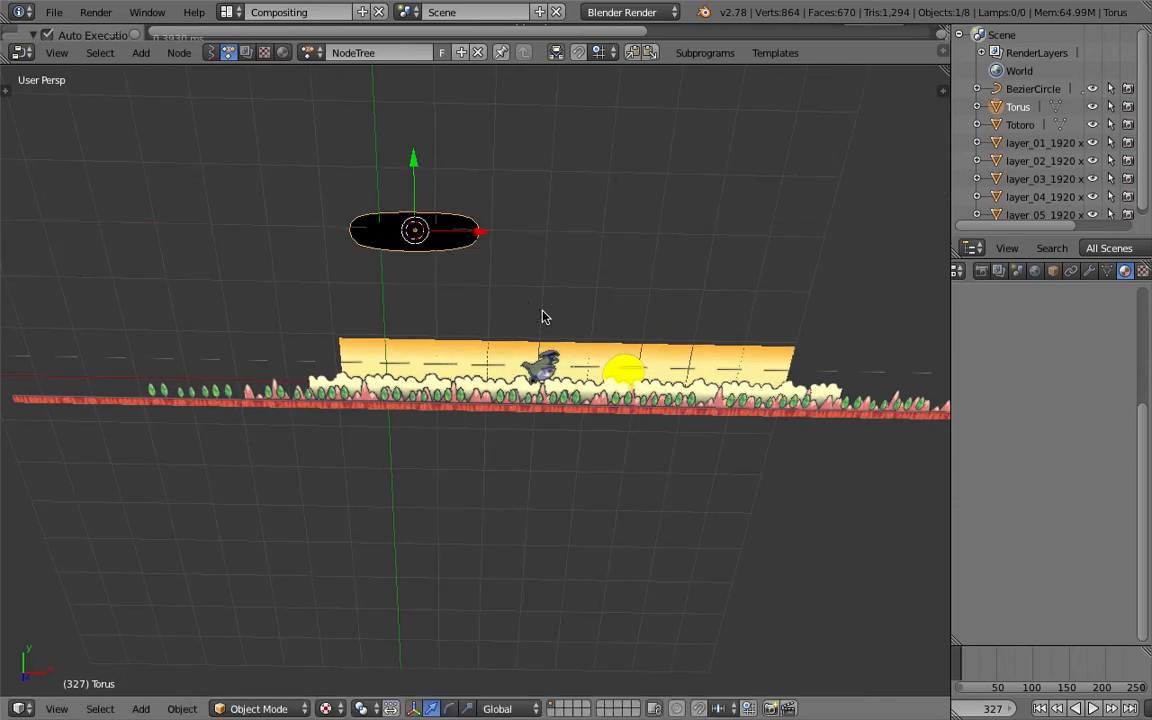
- Scale the torus up in front view
key(KP_1)
key(s)
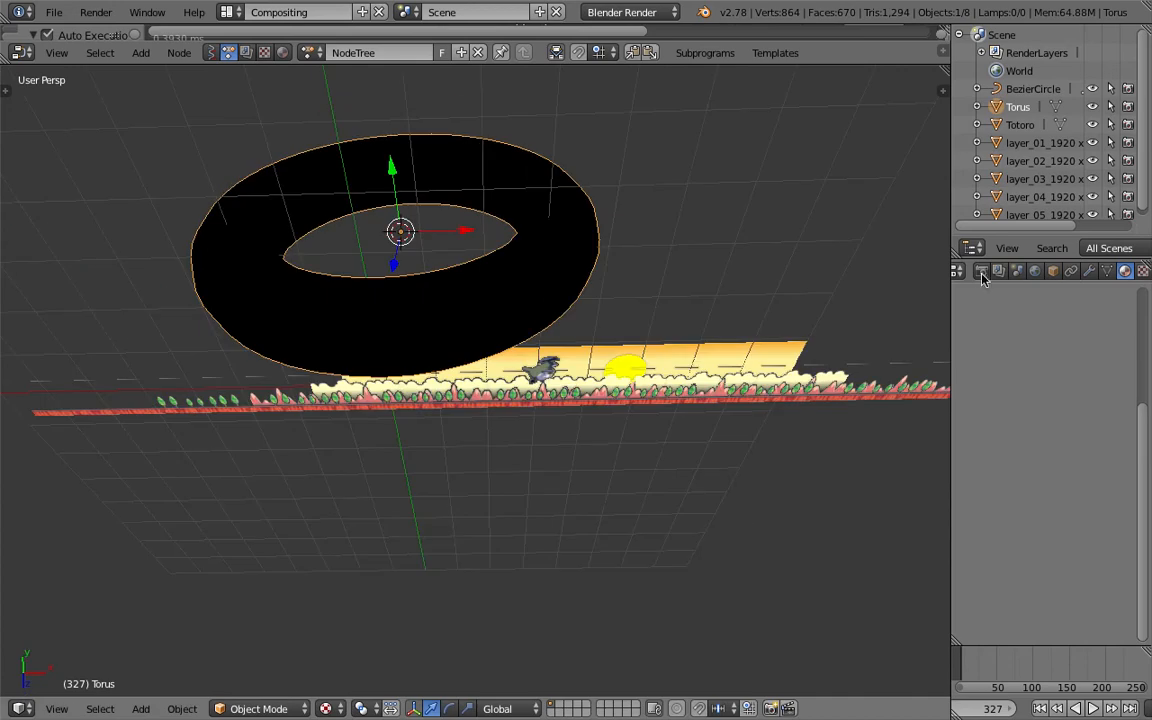
click(1052, 271)
- Set the torus display to Wire with all edges drawn and maximum draw type Wire
scroll(1013, 565, down, 5)
scroll(1013, 565, down, 2)
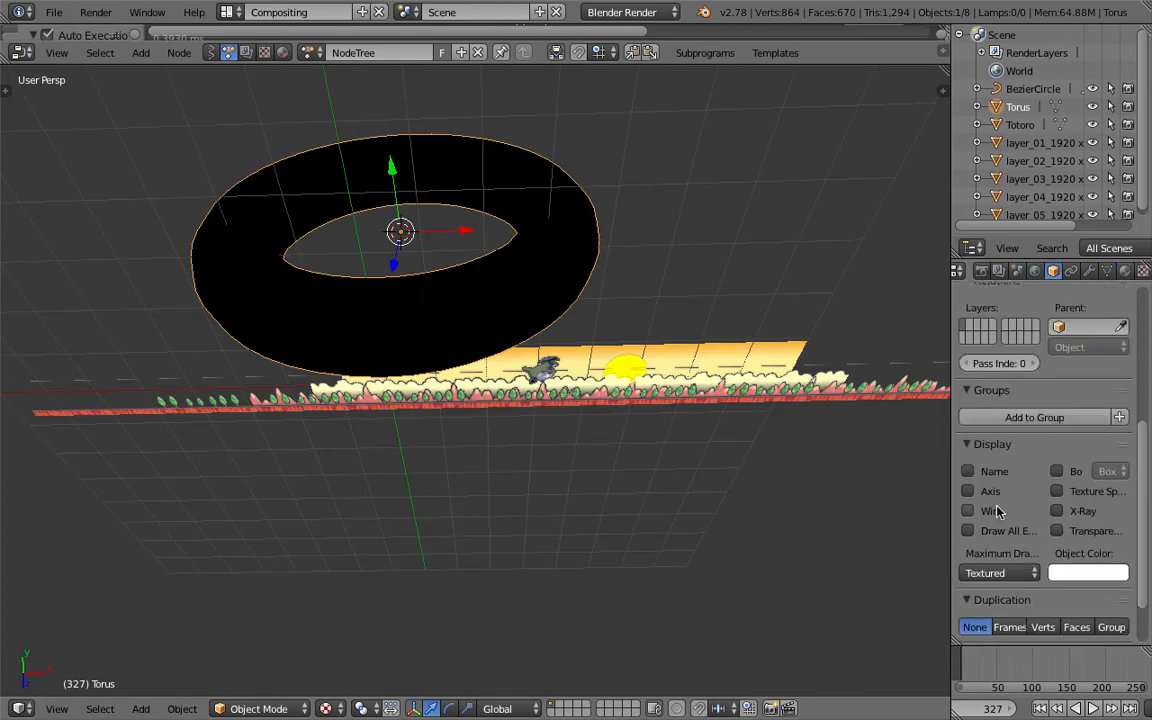
click(995, 512)
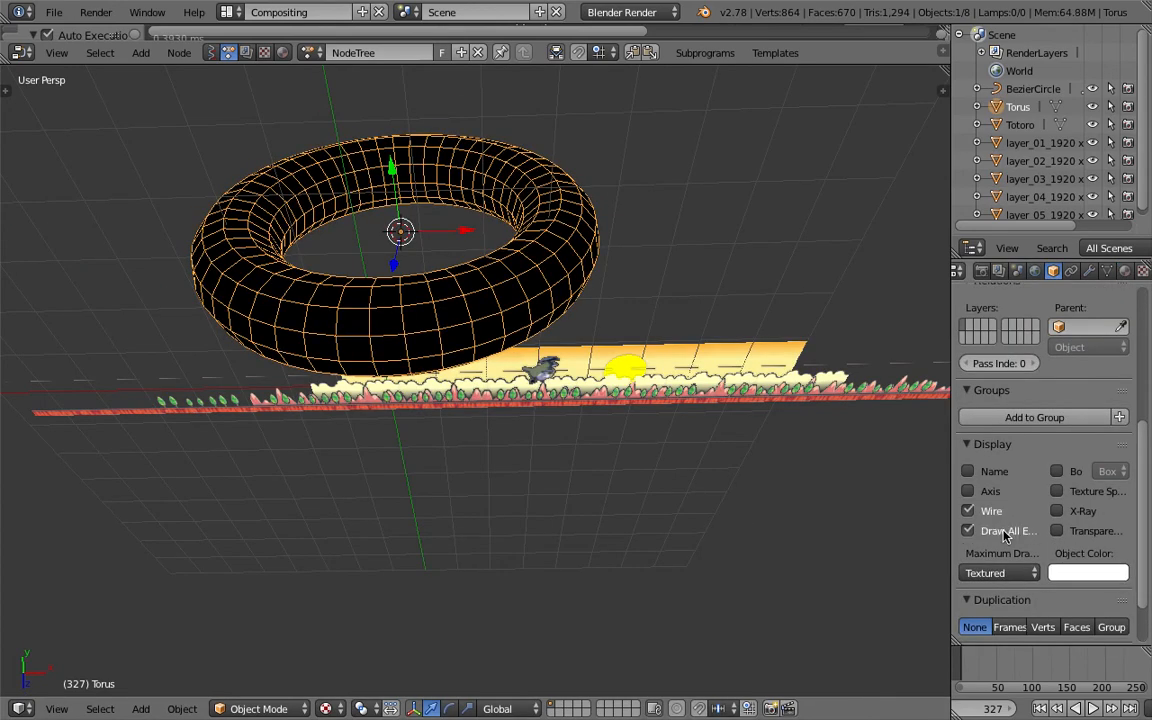
click(1003, 573)
click(990, 537)
- Scale the torus further so it encloses the landscape layers
mouse_move(540, 290)
middle_down()
mouse_move(572, 250)
mouse_move(530, 288)
mouse_move(520, 362)
middle_up()
key(s)
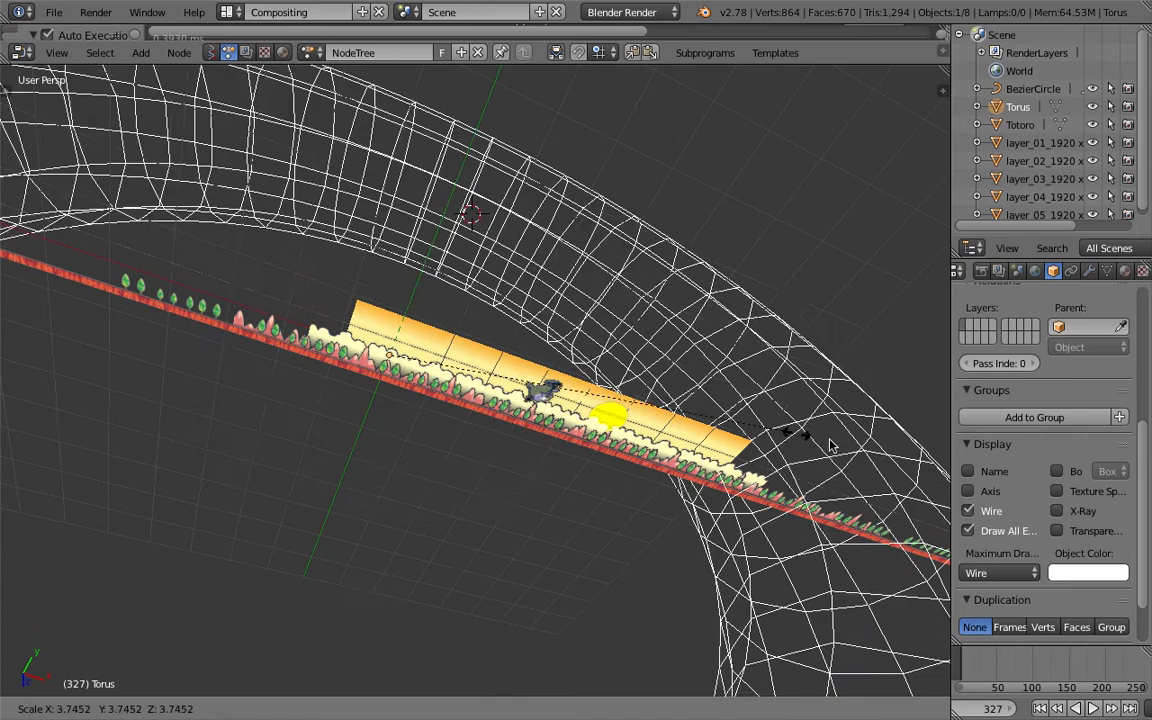
click(571, 359)
- Apply the torus's transformations
drag(444, 374, 637, 418)
middle_drag(641, 313, 552, 304)
drag(669, 386, 700, 433)
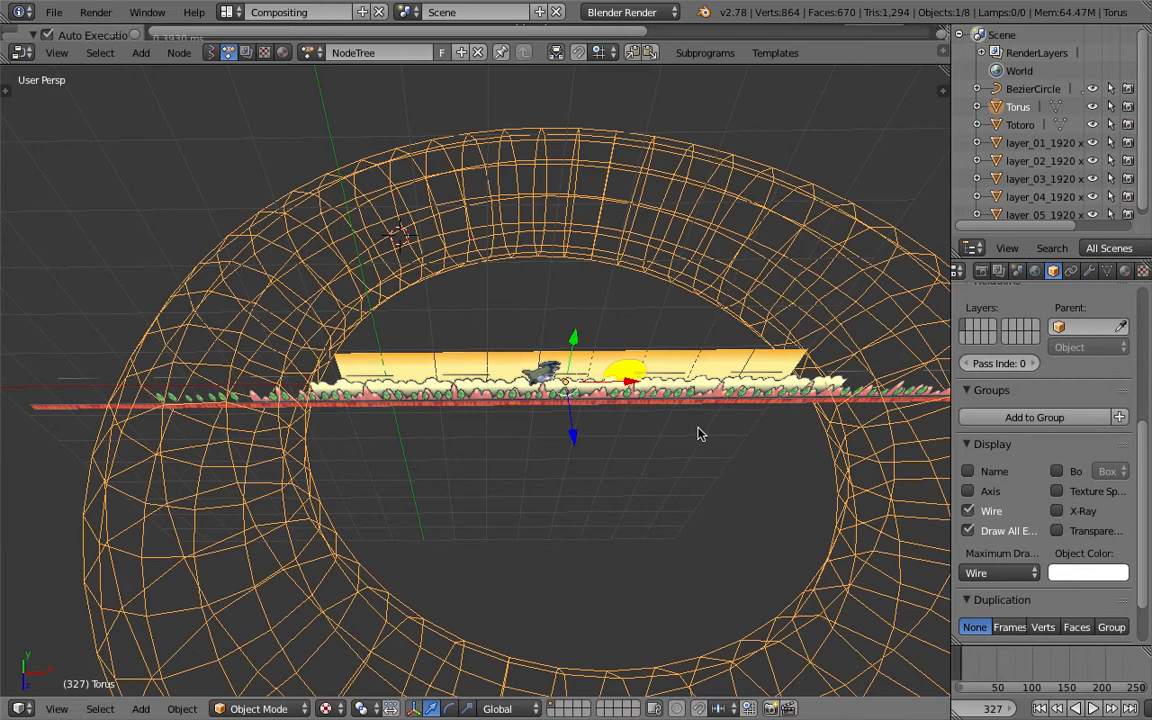
mouse_move(630, 427)
middle_down()
mouse_move(571, 404)
mouse_move(571, 468)
mouse_move(566, 430)
mouse_move(617, 417)
middle_up()
key(ctrl+a)
click(575, 430)
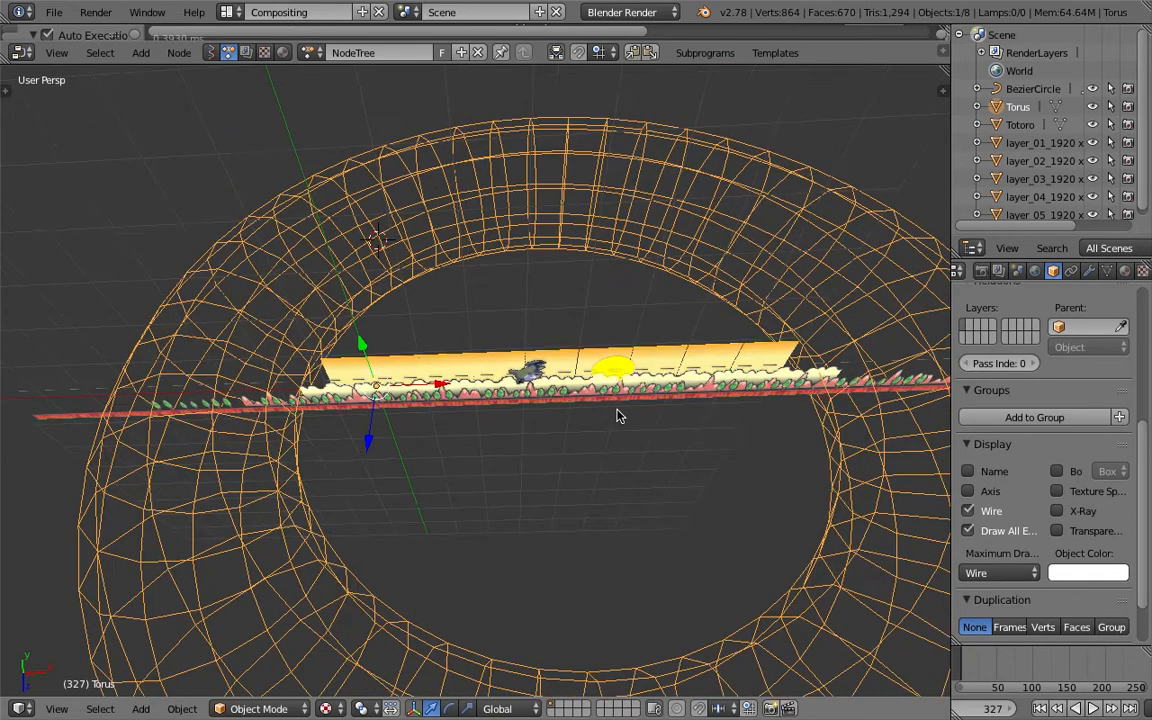
- Set the torus origin to its geometry and save the file
key(space)
text(set ori)
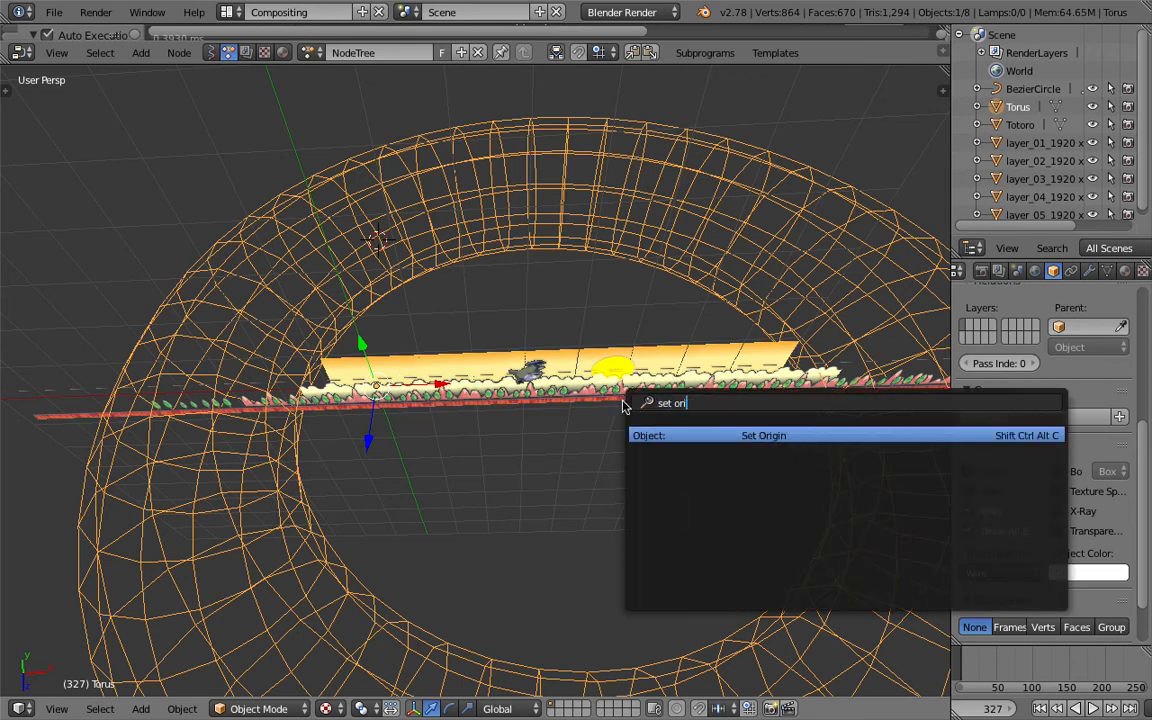
key(Return)
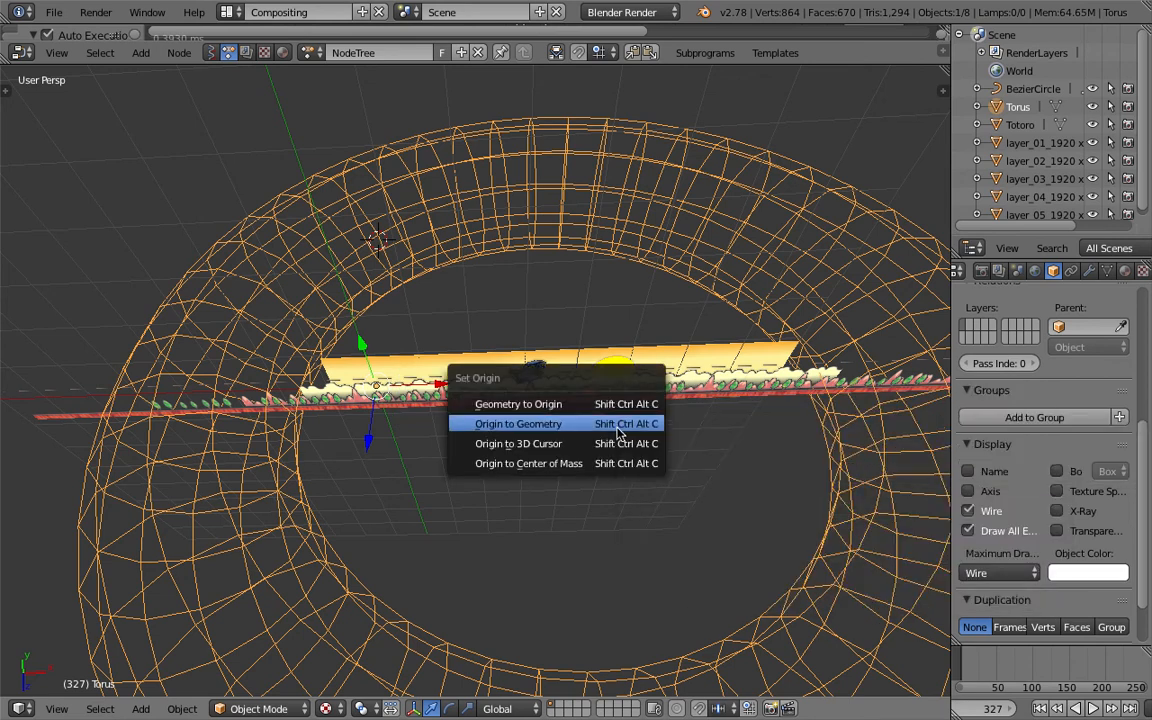
click(618, 433)
key(ctrl+s)
click(620, 432)
- Enlarge the node editor and add an Object Transforms Output node
middle_drag(620, 430, 617, 343)
middle_drag(538, 336, 632, 382)
middle_drag(527, 452, 586, 426)
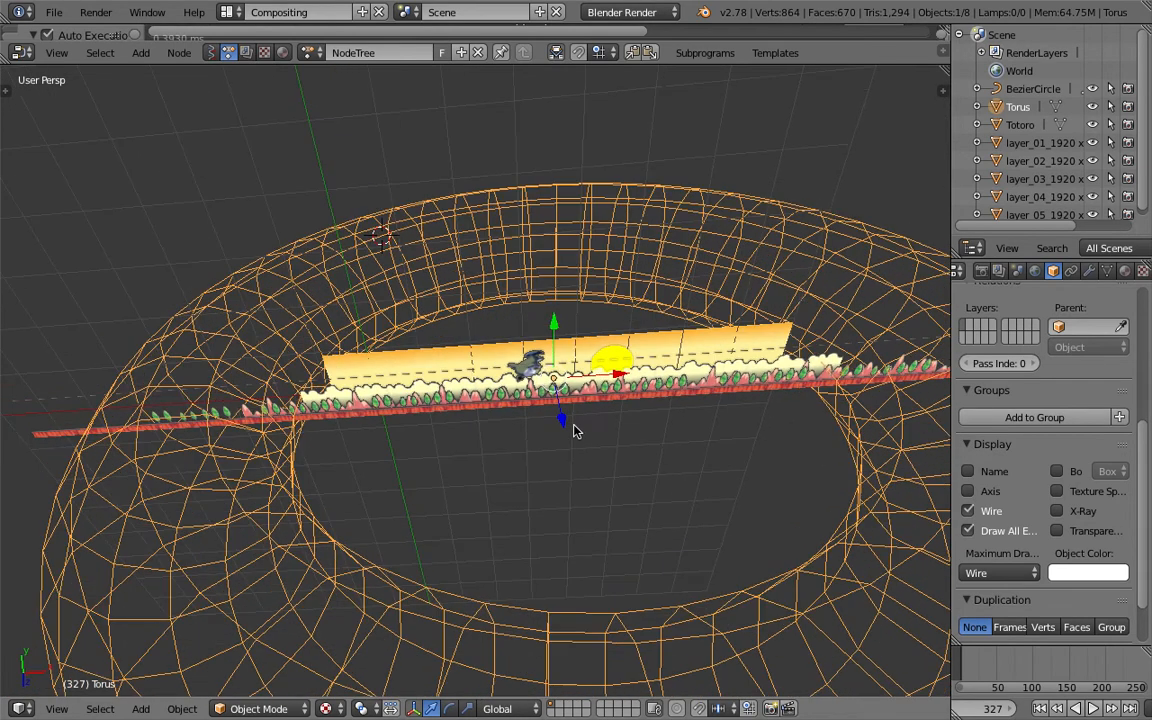
key(n)
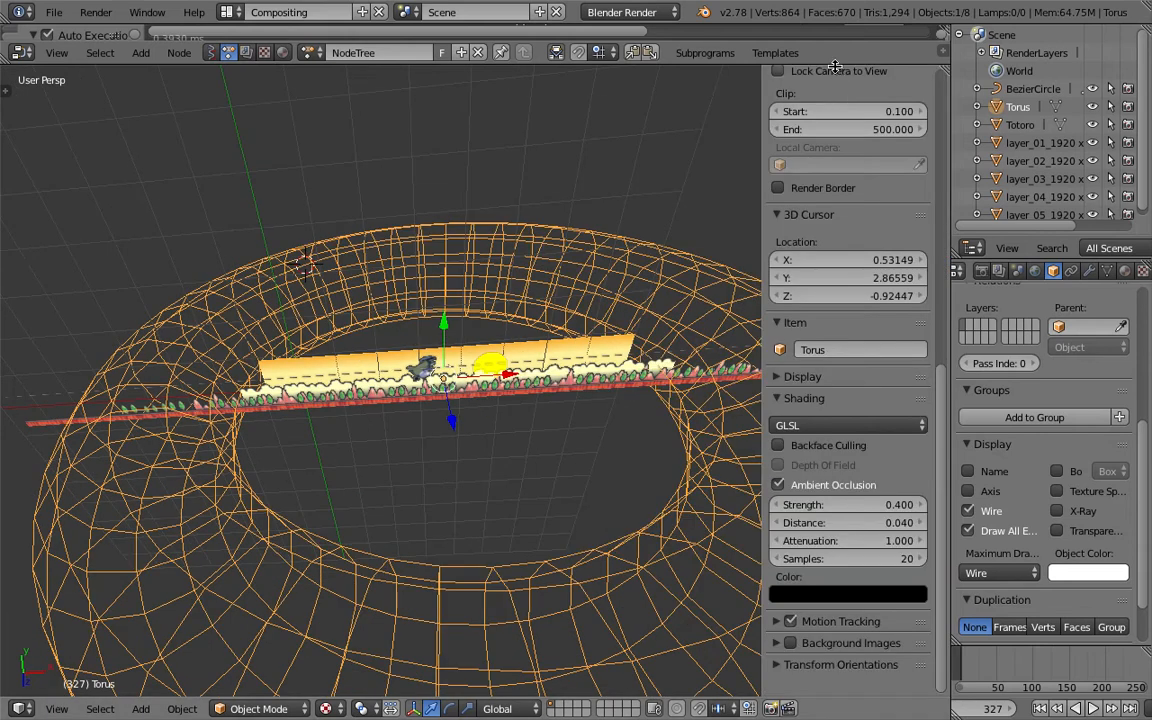
drag(835, 63, 835, 228)
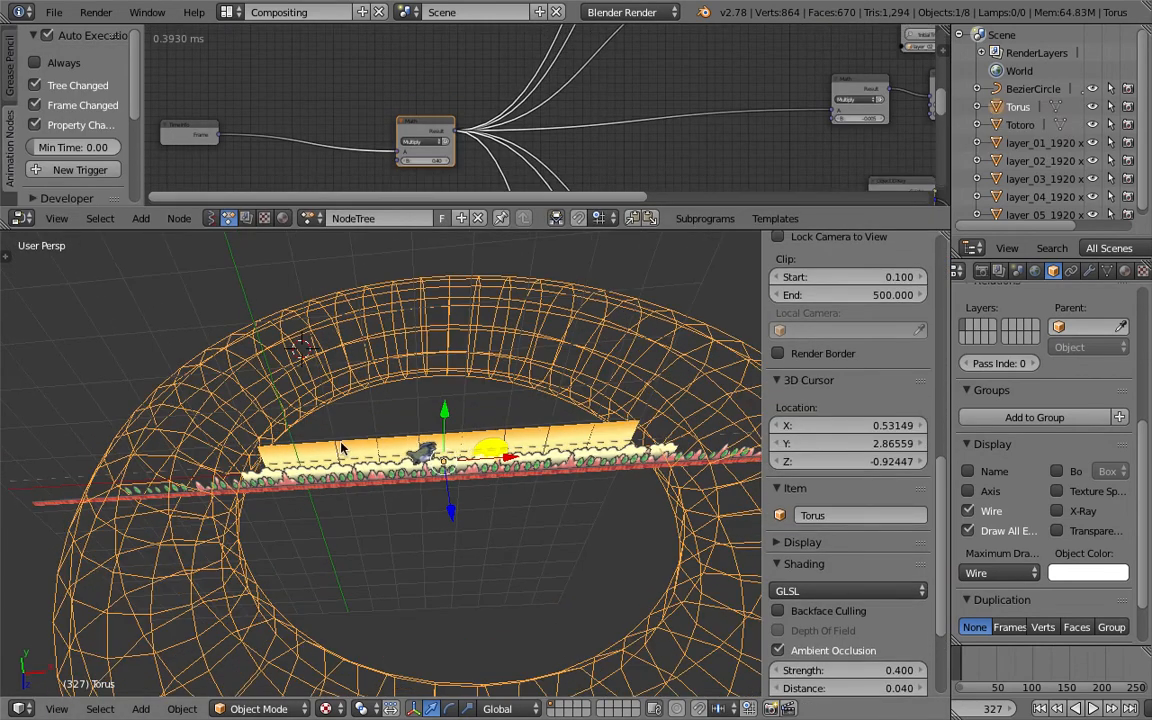
drag(568, 229, 568, 437)
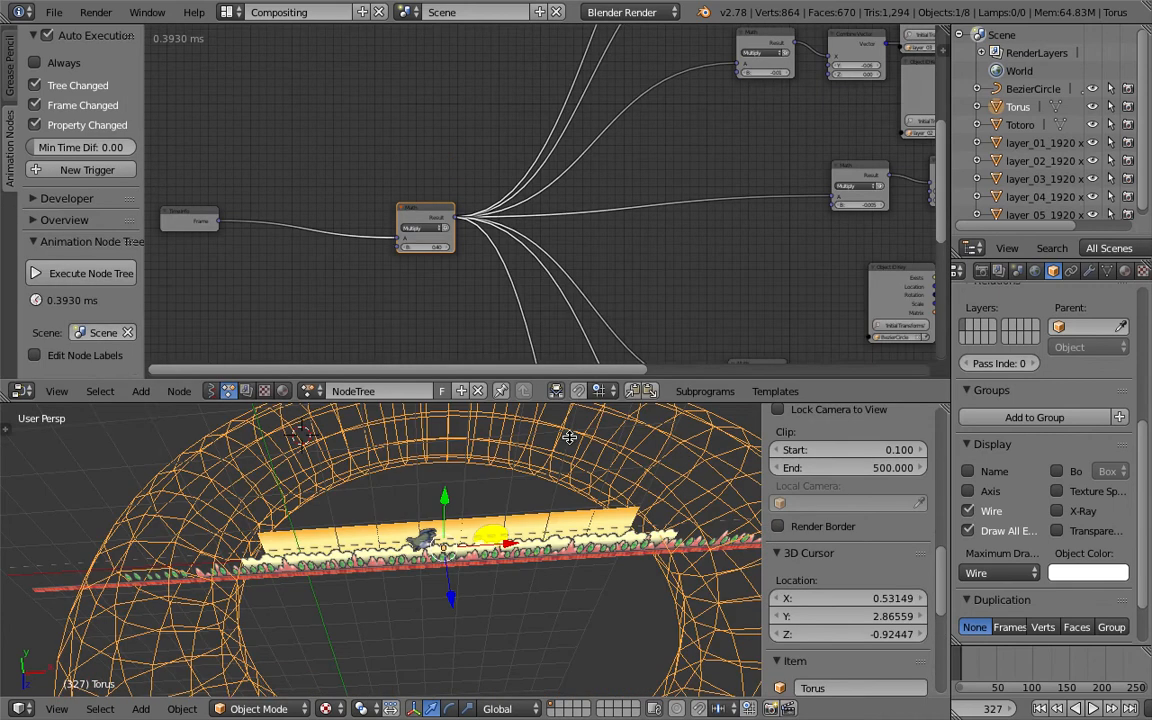
scroll(504, 249, down, 3)
middle_drag(508, 363, 427, 107)
key(shift+a)
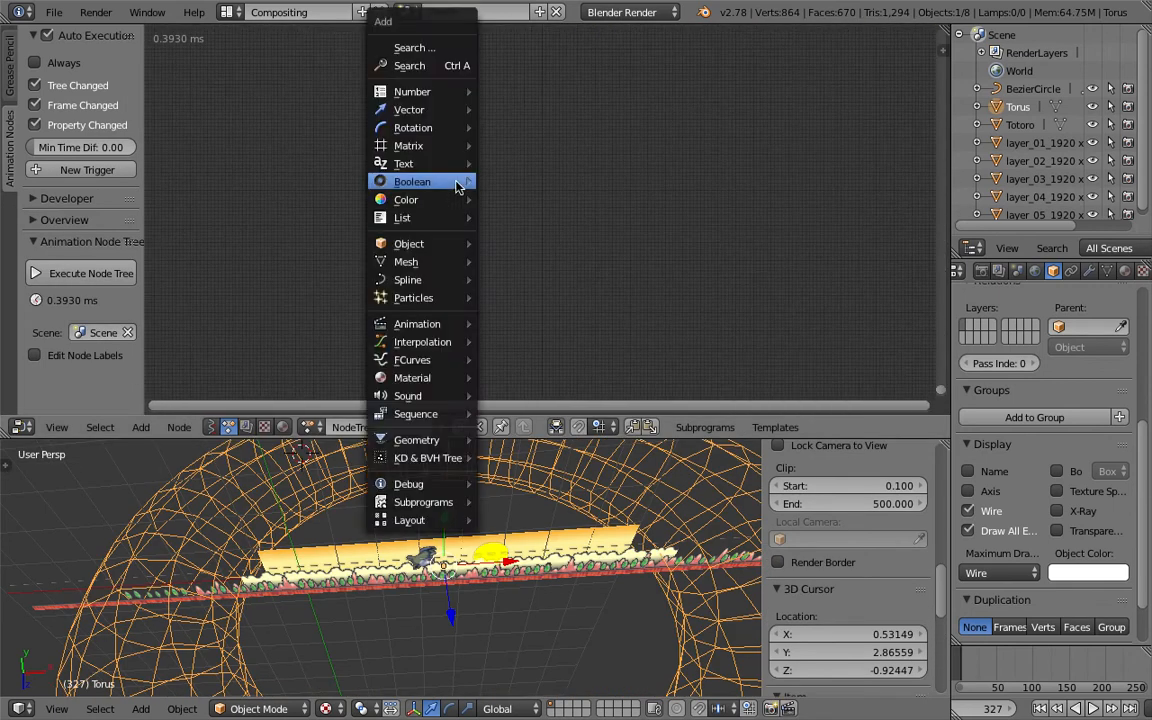
click(442, 72)
text(object t)
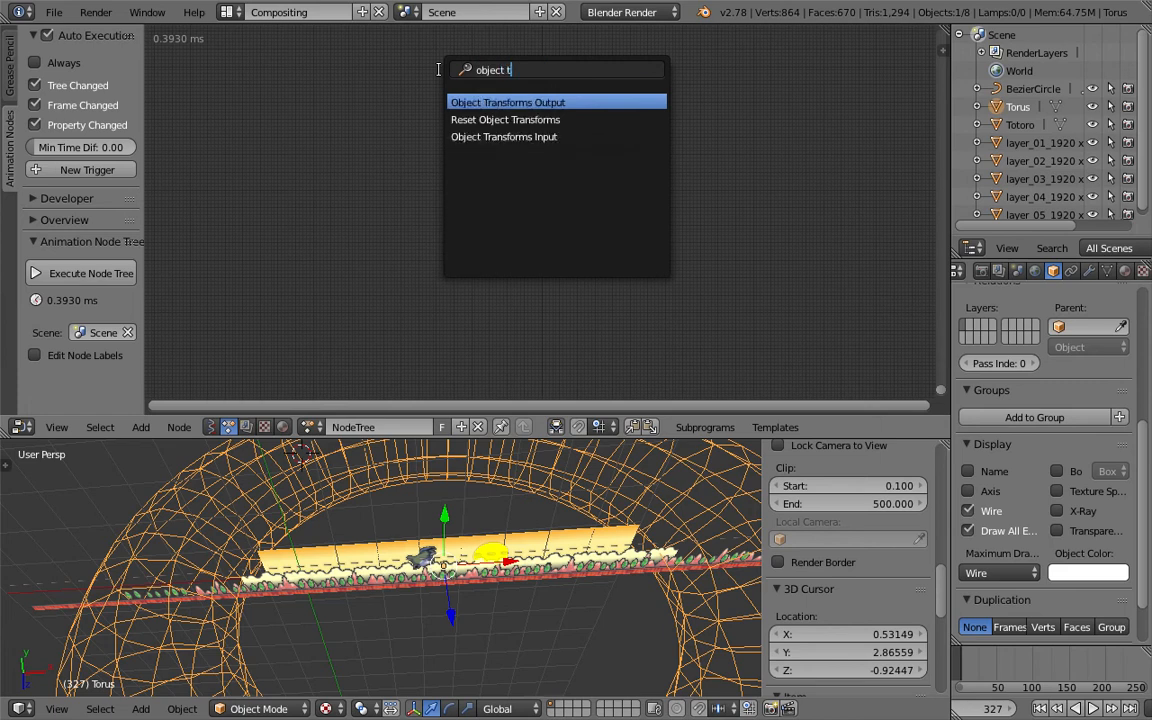
key(Return)
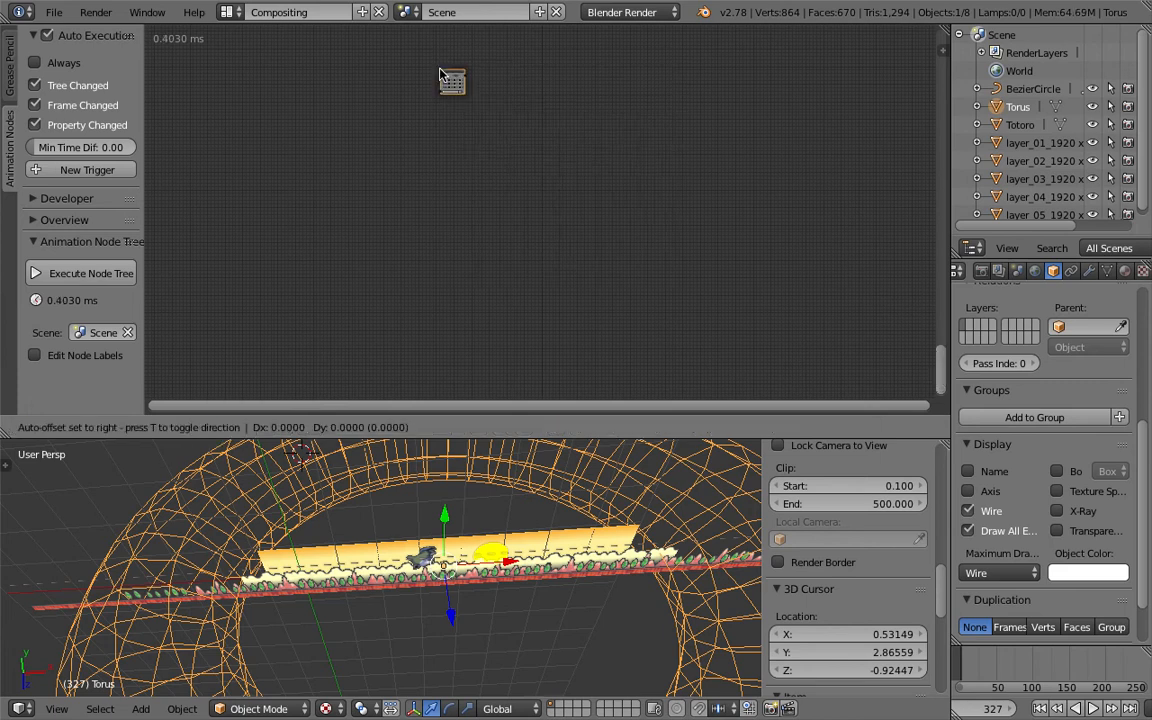
click(600, 263)
- Enable X, Y and Z rotation on the Object Transforms Output node for the Torus and set X to 90°
scroll(610, 255, up, 4)
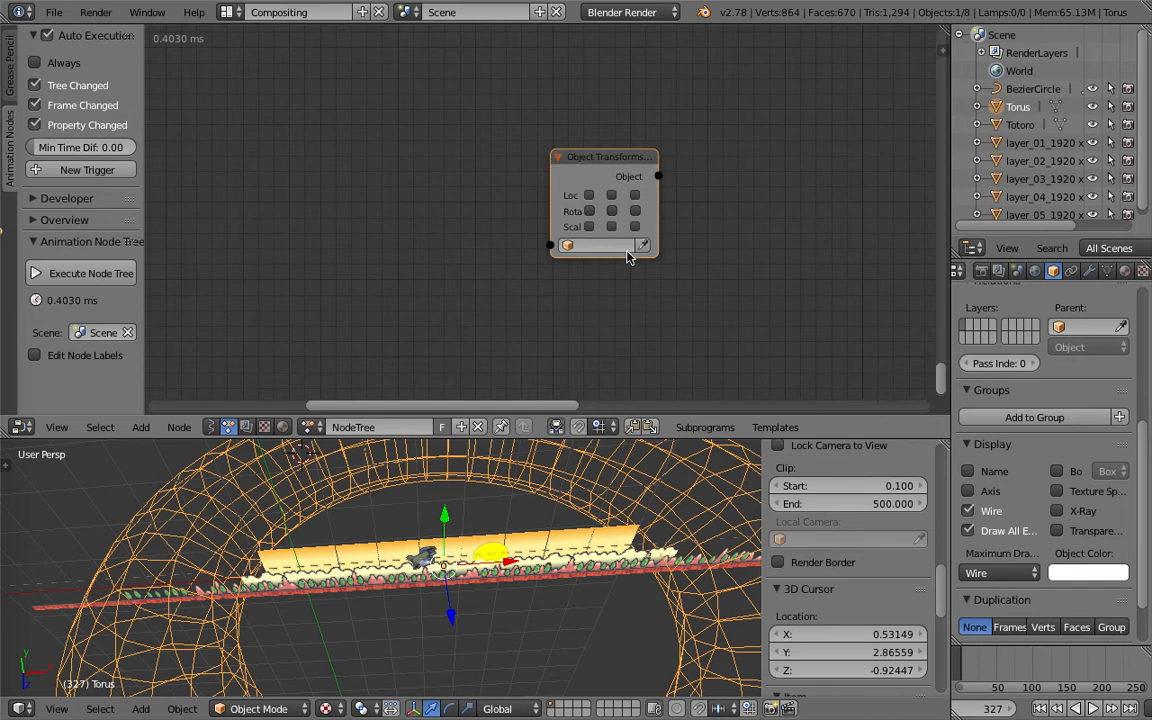
drag(611, 181, 643, 167)
scroll(626, 525, down, 3)
middle_drag(626, 525, 588, 509)
scroll(600, 222, up, 1)
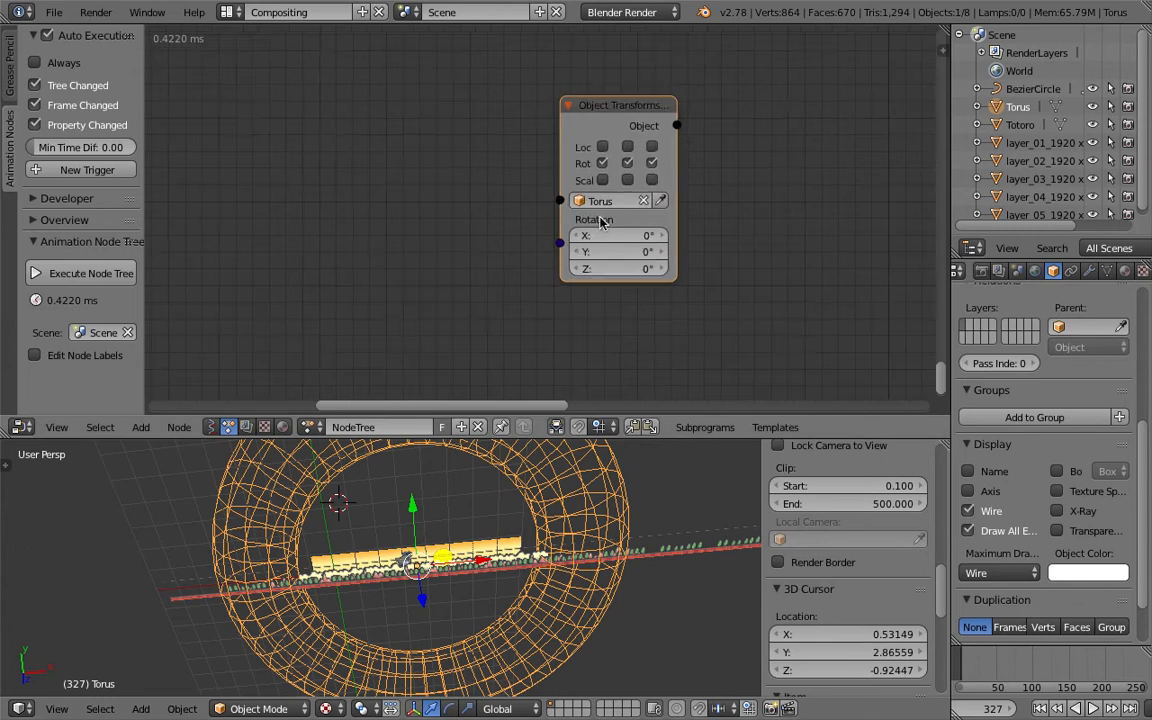
drag(628, 238, 634, 238)
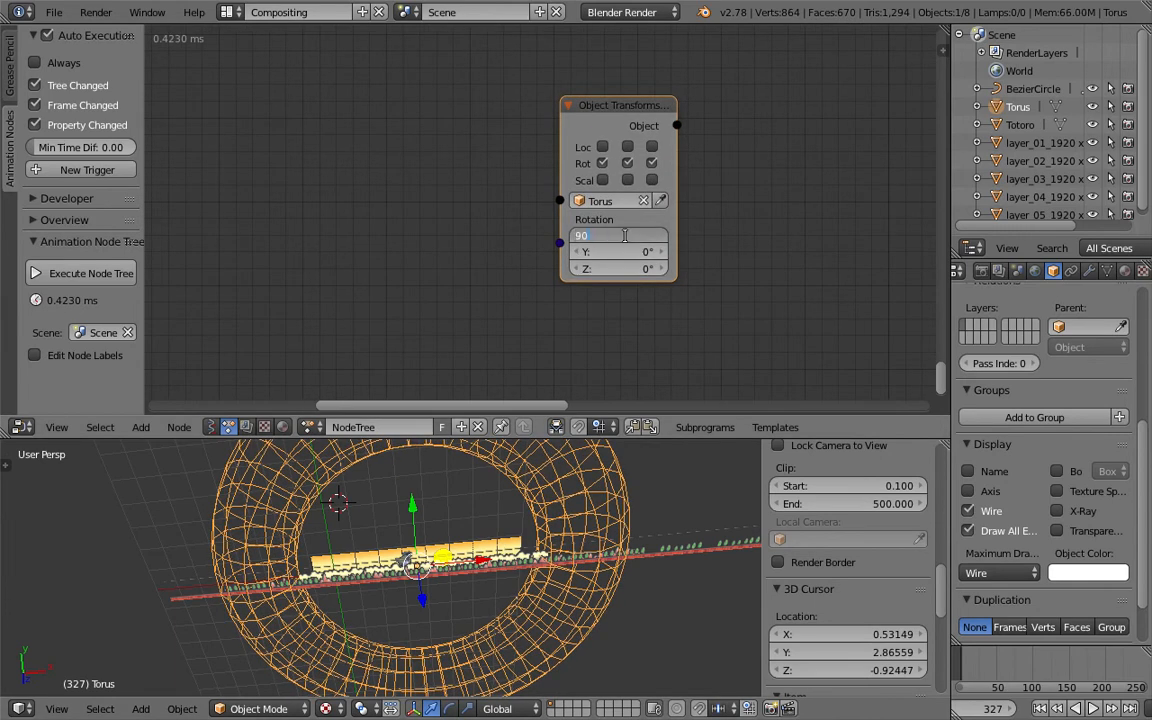
key(Return)
drag(628, 252, 660, 252)
- Move the Object Transforms Output node below the Time Info node
scroll(601, 110, down, 12)
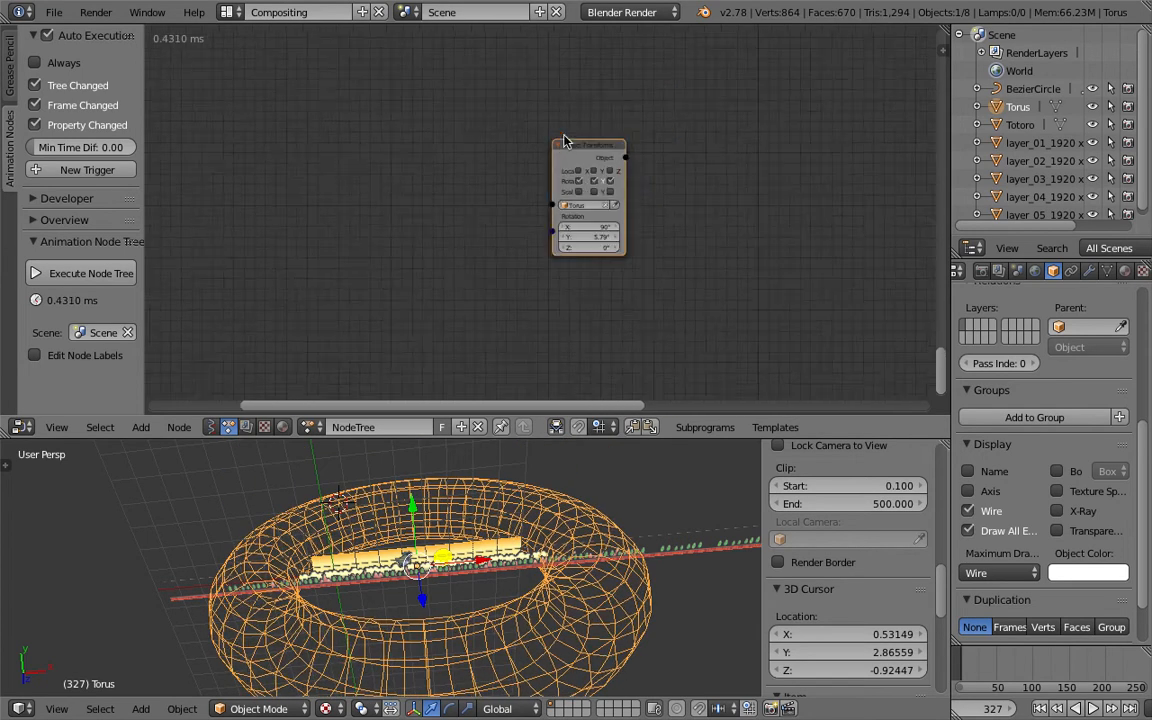
scroll(631, 243, down, 7)
middle_drag(506, 103, 636, 299)
scroll(631, 243, down, 3)
key(g)
click(544, 108)
middle_drag(514, 98, 594, 307)
scroll(622, 310, up, 8)
drag(635, 341, 590, 227)
scroll(592, 229, up, 3)
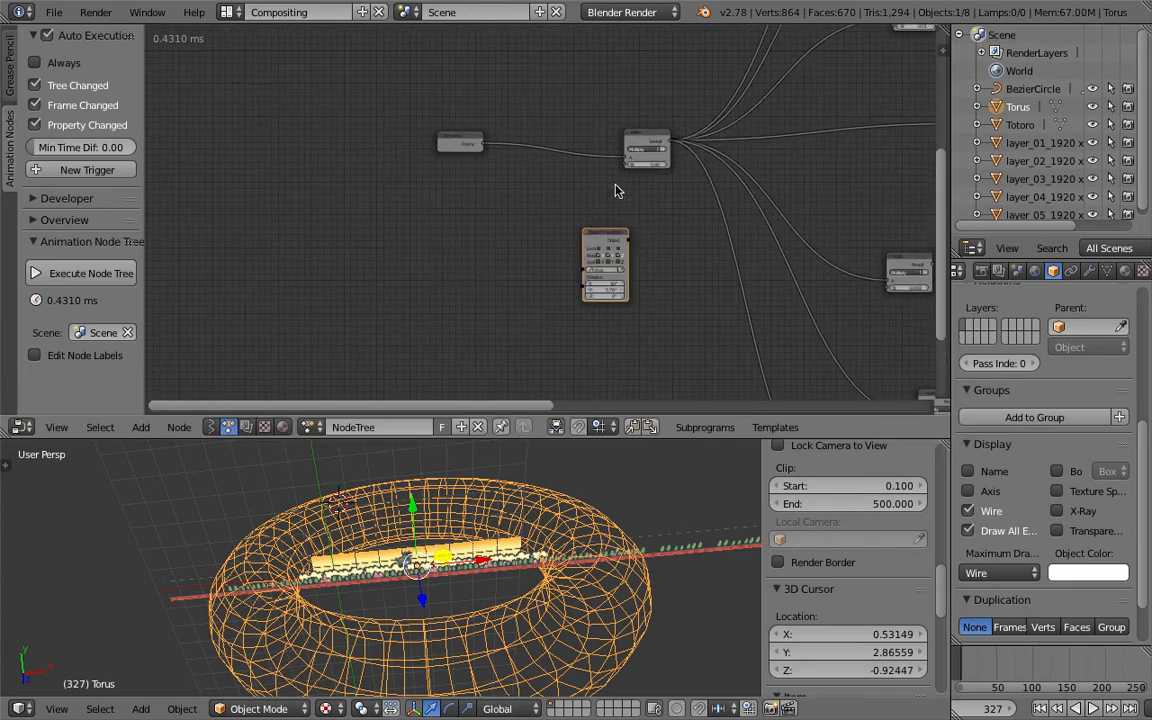
drag(645, 134, 610, 122)
click(597, 235)
scroll(536, 211, up, 2)
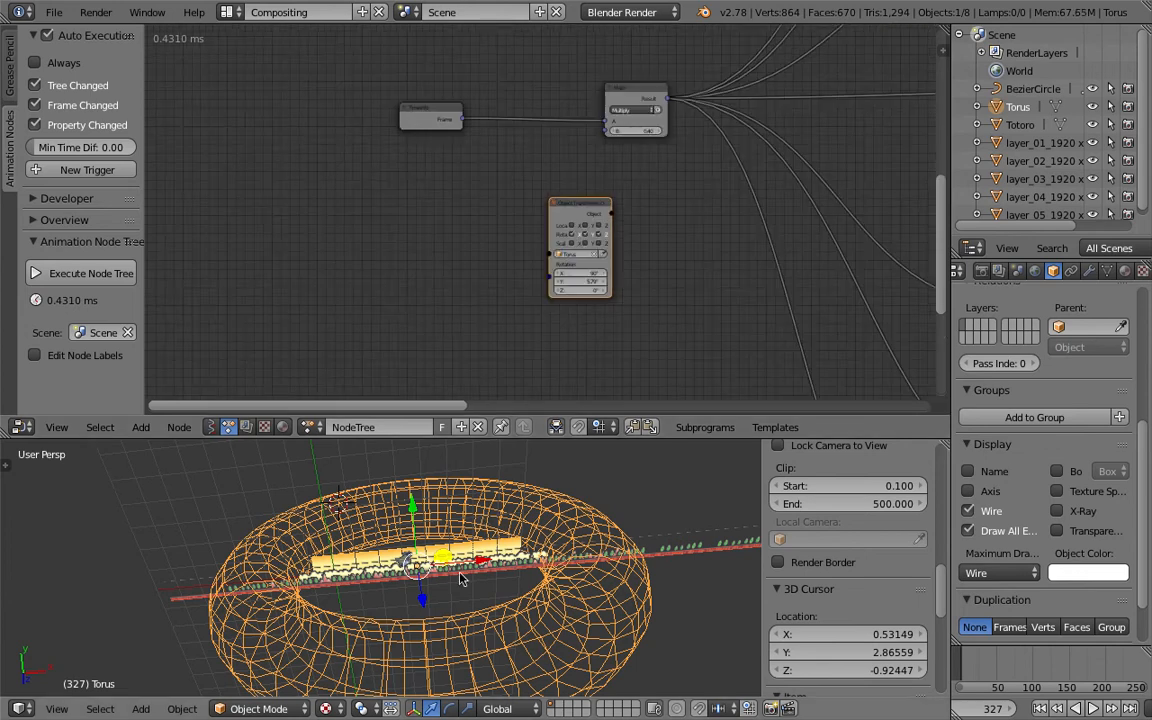
scroll(516, 246, up, 1)
- Link the Time Info frame output to the torus rotation through a Combine Euler node's Y input
drag(442, 96, 548, 296)
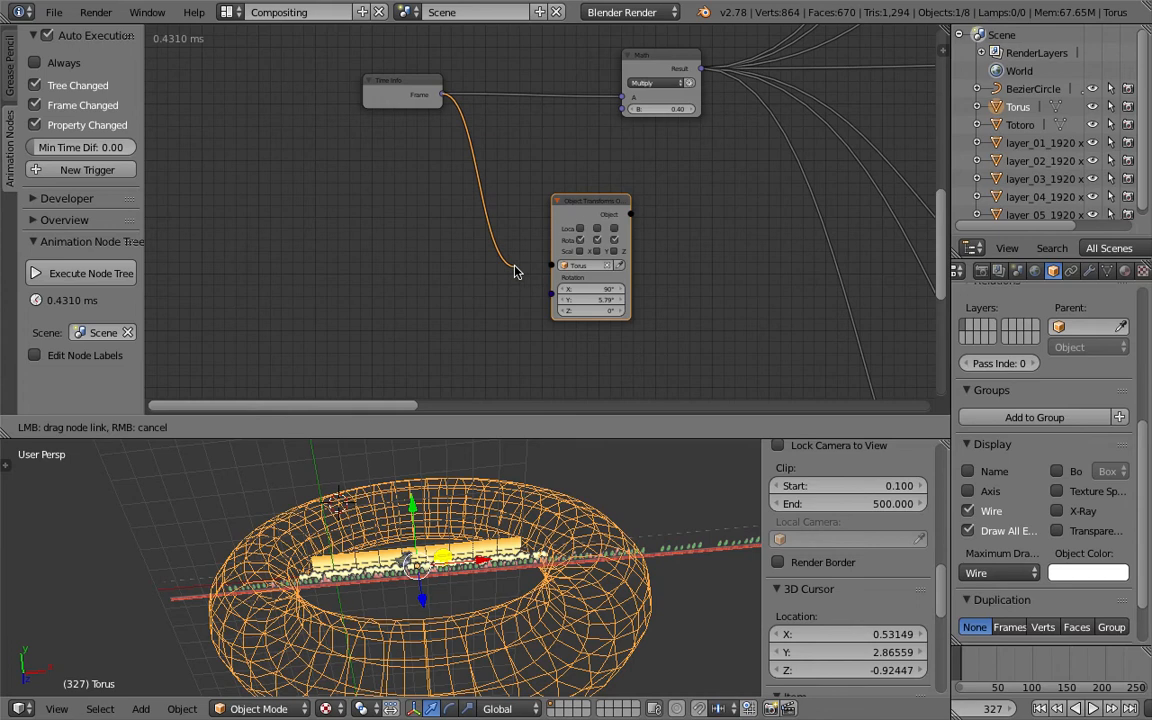
drag(548, 296, 548, 295)
drag(584, 208, 626, 199)
drag(460, 200, 442, 96)
drag(478, 172, 425, 170)
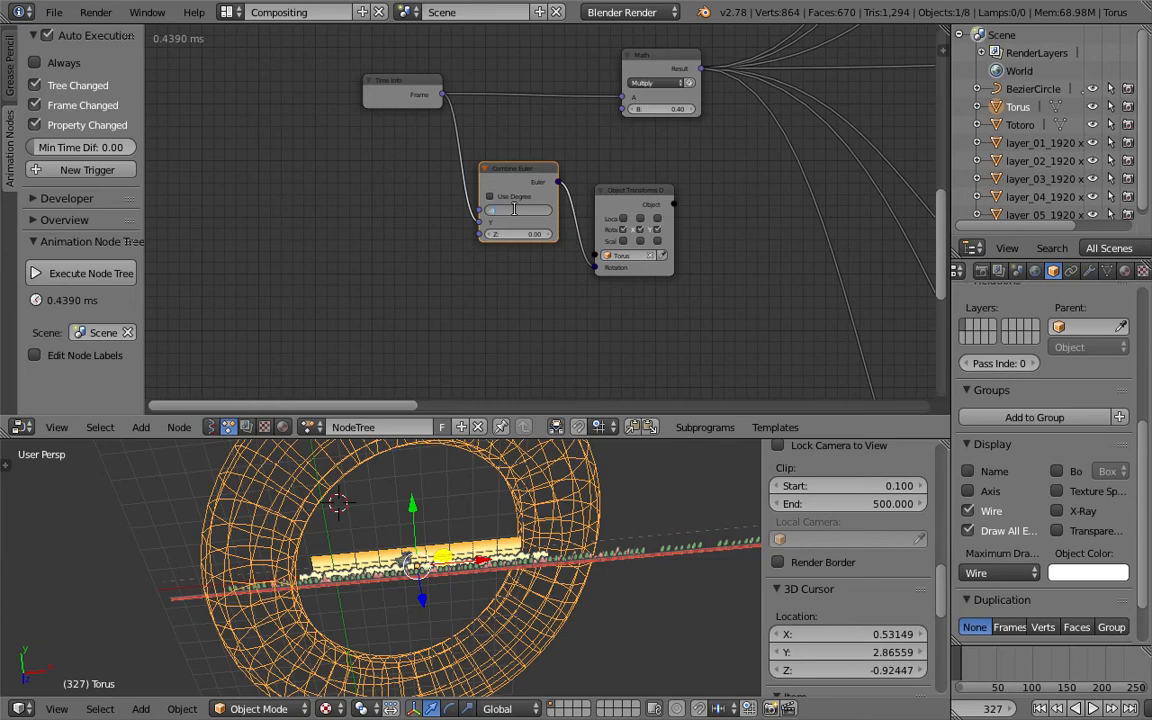
- Set the Combine Euler X to -90 with Use Degrees enabled and play the animation
text(-90)
key(Return)
click(489, 196)
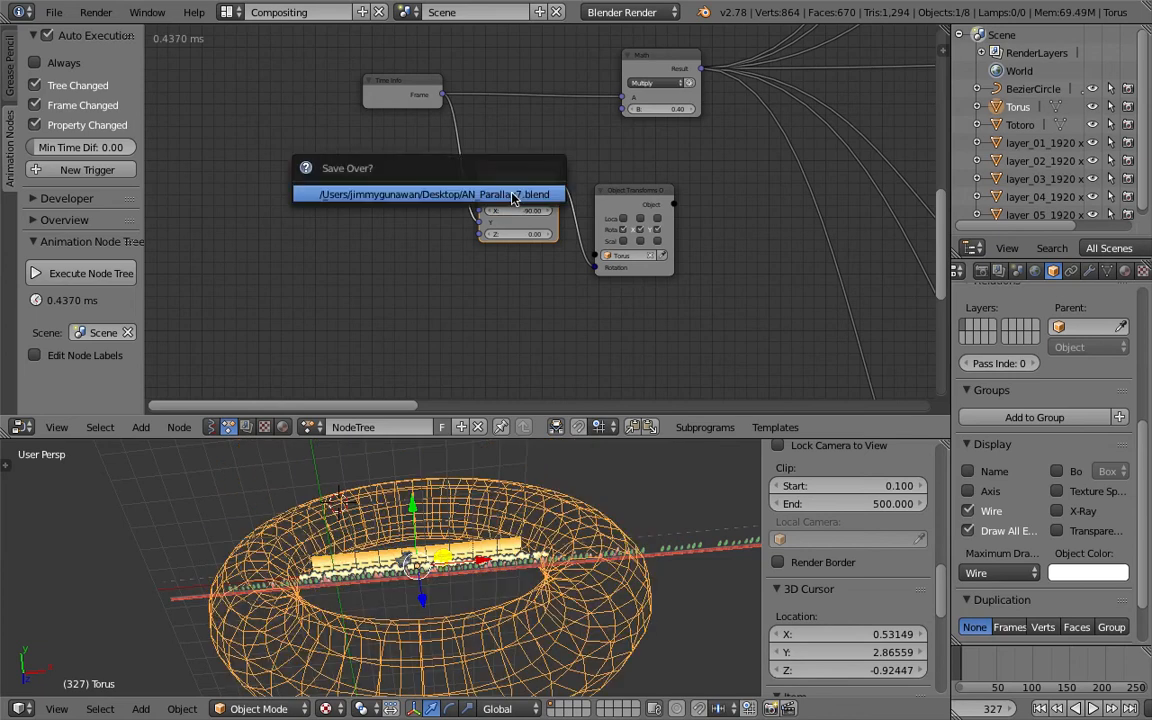
click(1093, 708)
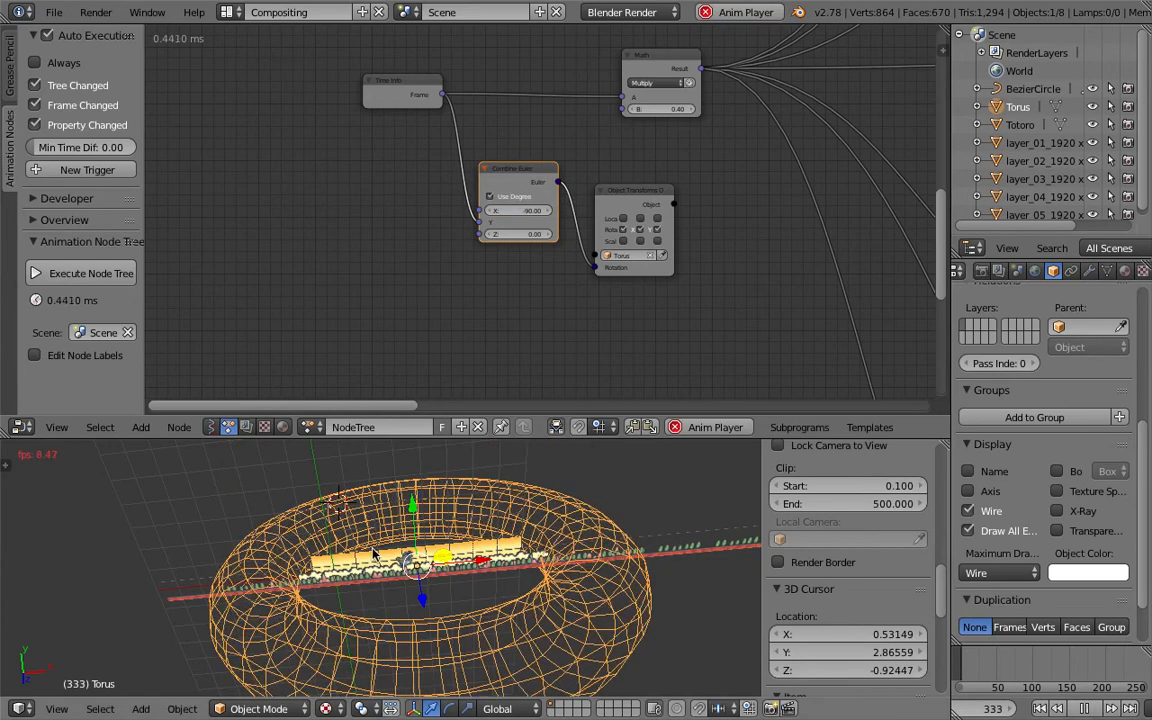
scroll(418, 537, up, 5)
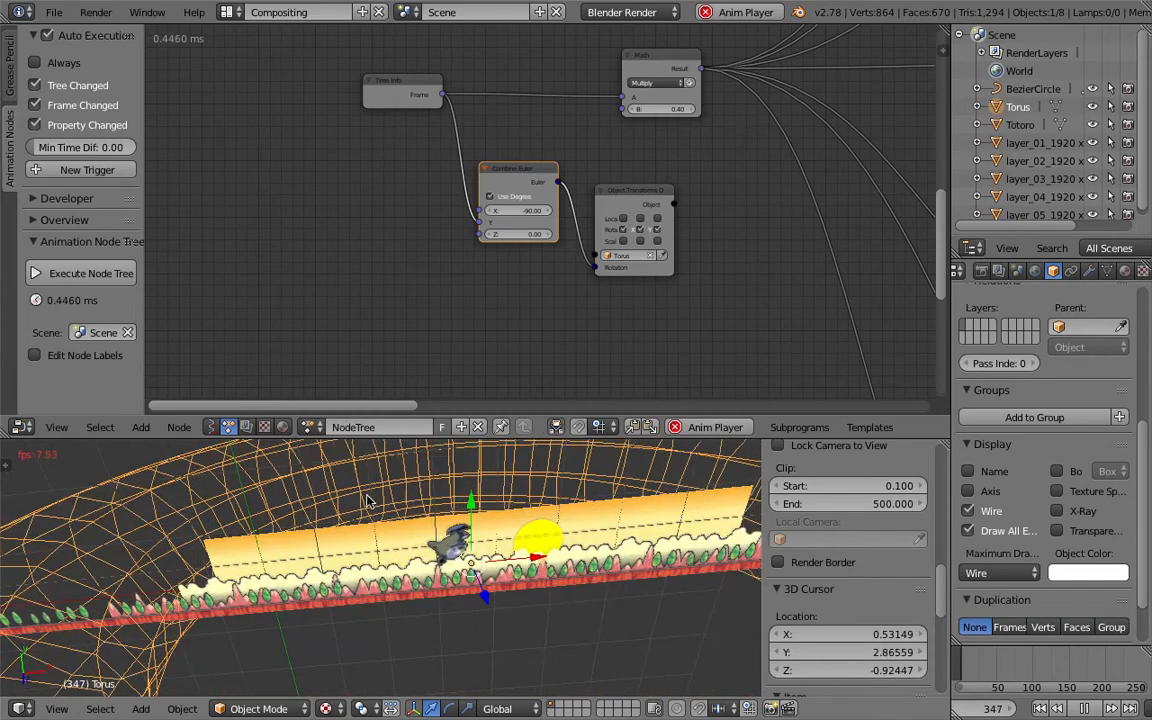
- Save the file and select the layer_01 background plane
key(ctrl+s)
click(543, 484)
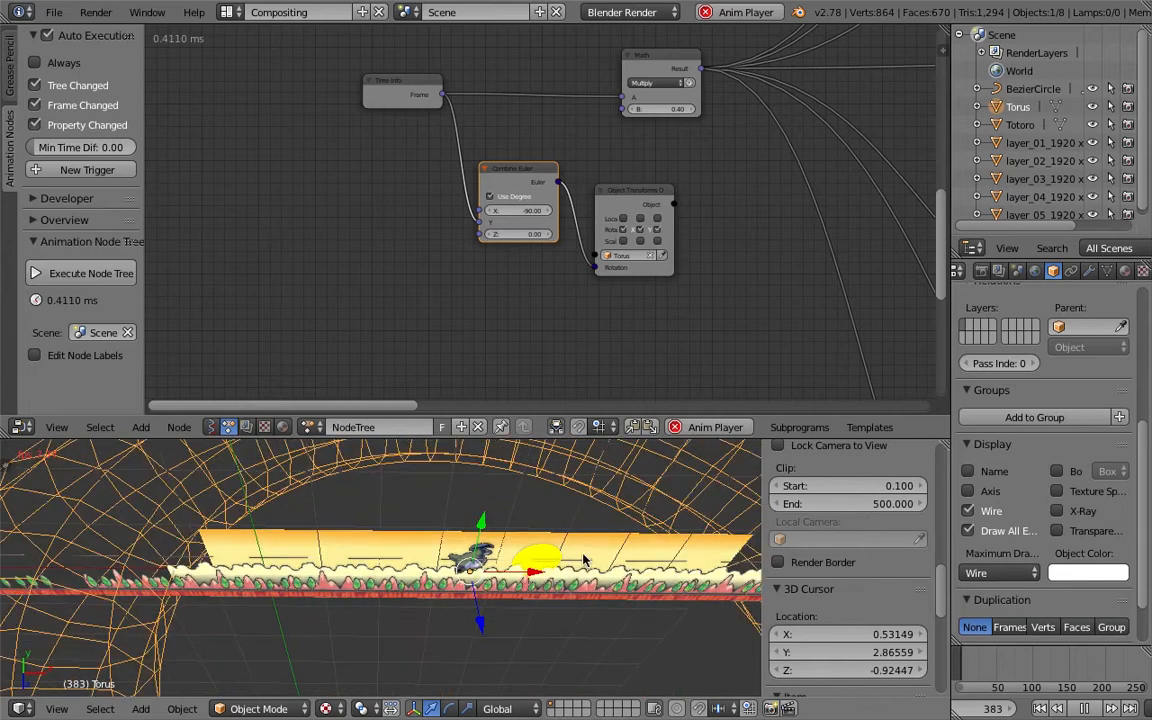
right_click(503, 530)
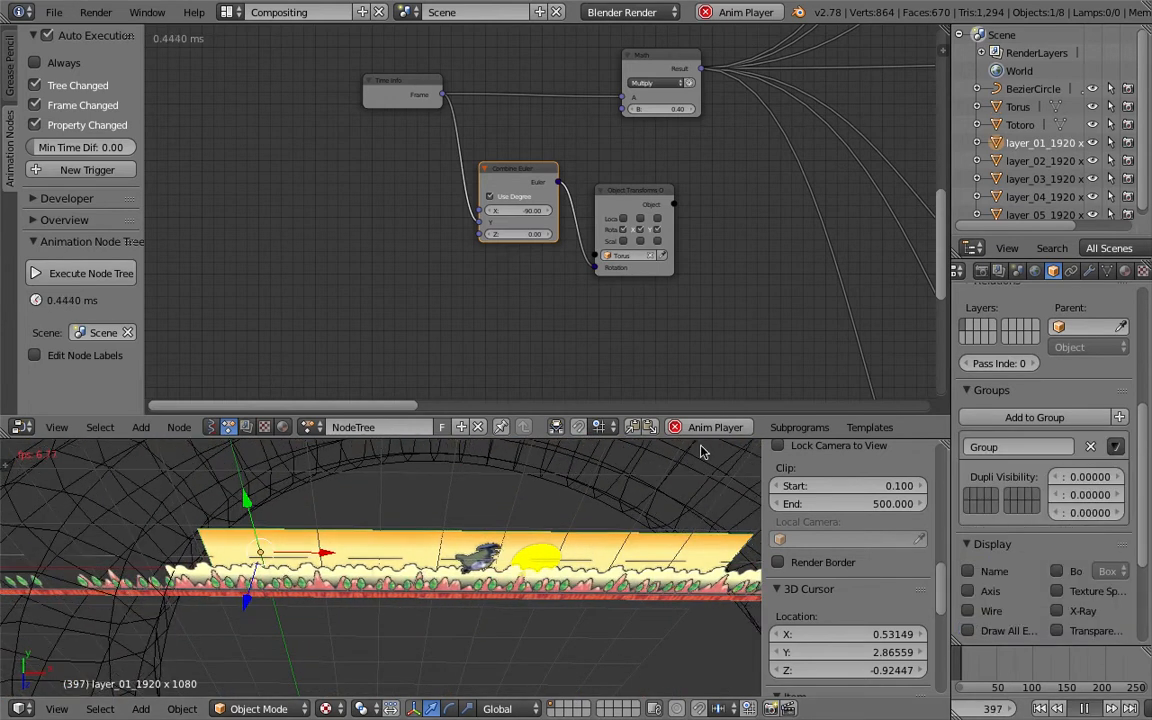
- Stop the animation playback and examine the layer and Totoro transform nodes in the node tree
key(alt+a)
scroll(683, 234, down, 4)
middle_drag(700, 222, 333, 194)
middle_drag(512, 332, 341, 250)
middle_drag(470, 240, 219, 283)
scroll(560, 270, up, 5)
scroll(836, 270, up, 1)
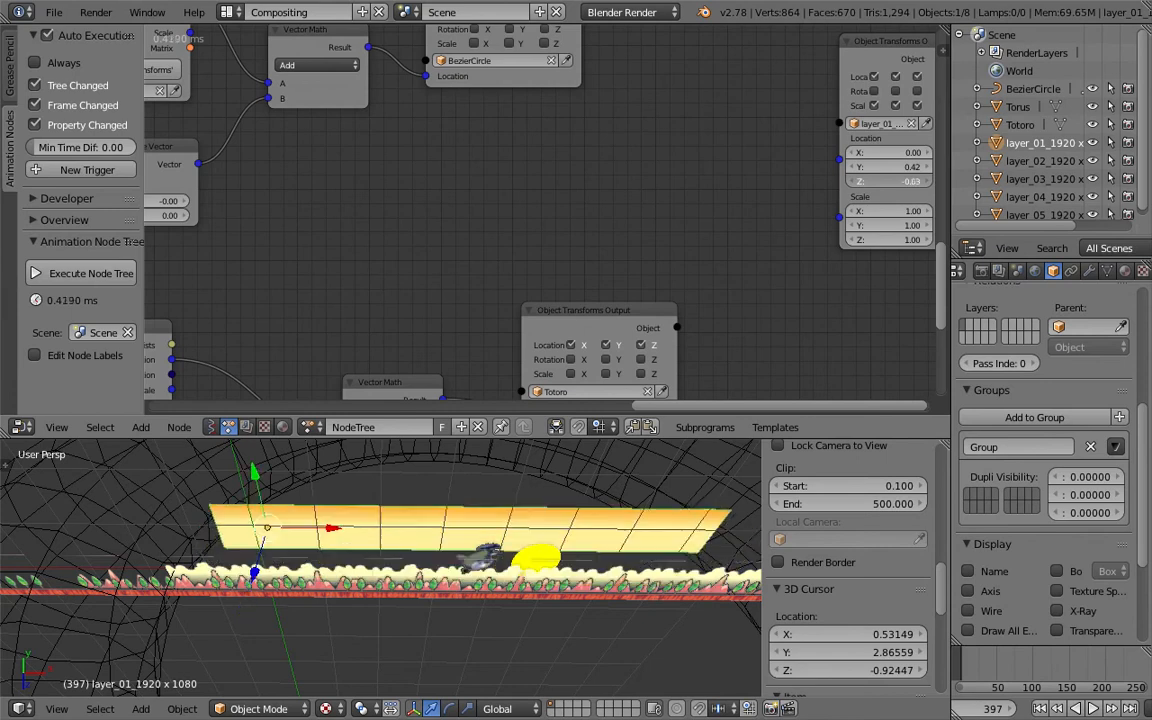
mouse_move(905, 182)
mouse_down()
mouse_move(893, 182)
mouse_move(907, 182)
mouse_up()
middle_drag(593, 603, 580, 516)
middle_drag(437, 554, 459, 623)
scroll(462, 627, down, 3)
middle_drag(502, 556, 496, 617)
right_click(520, 552)
drag(433, 617, 433, 623)
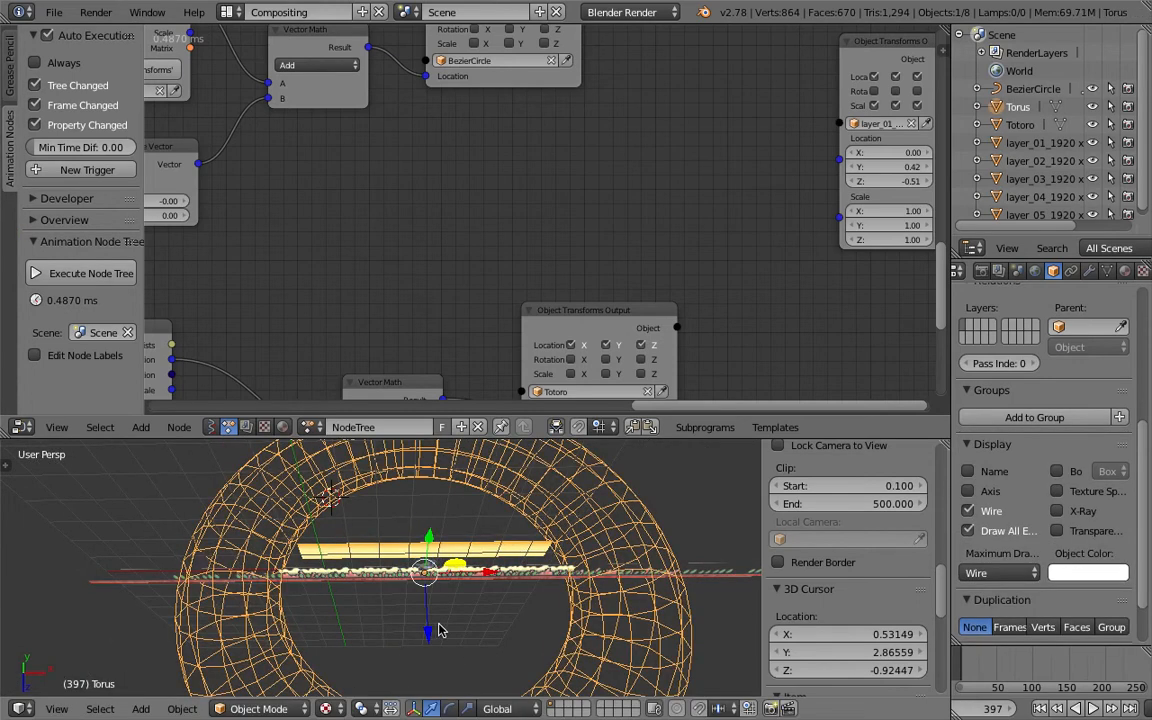
key(ctrl+z)
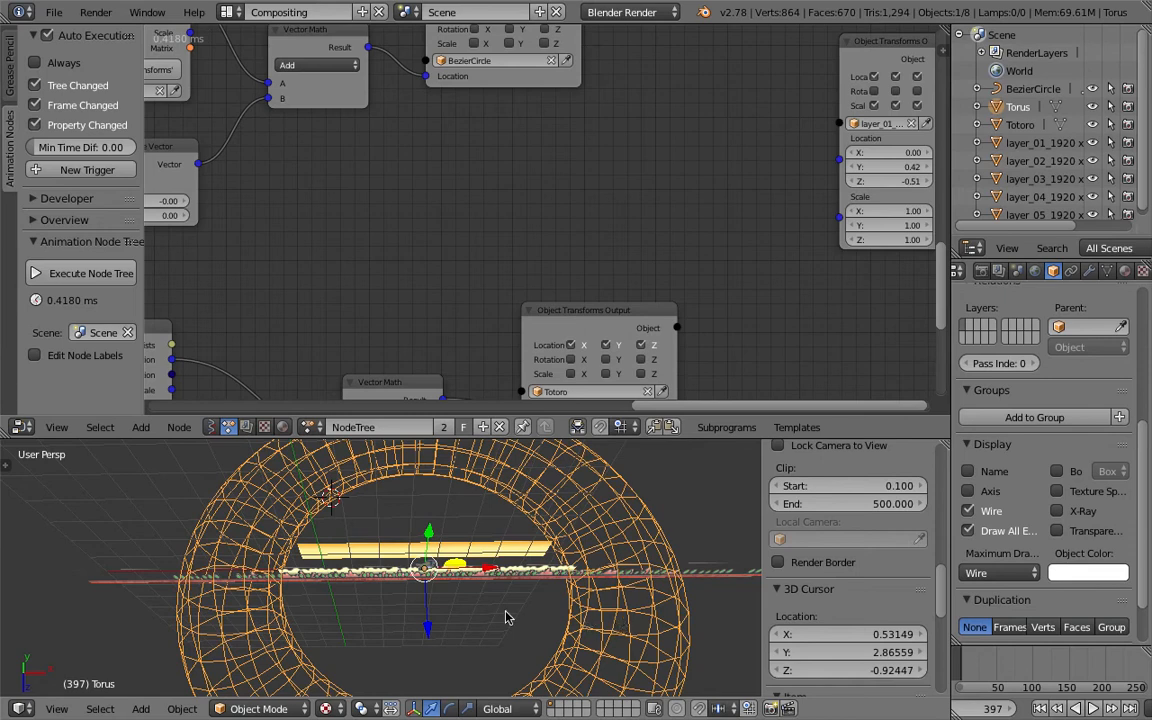
- Select the torus in the viewport and rescale it
right_click(505, 617)
key(s)
right_click(490, 615)
right_click(492, 612)
key(s)
click(515, 592)
middle_drag(515, 592, 507, 547)
- Navigate the node tree and viewport back to the torus Combine Euler and Object Transforms nodes
scroll(506, 555, up, 3)
middle_drag(430, 260, 780, 98)
scroll(565, 135, down, 2)
middle_drag(395, 247, 423, 187)
middle_drag(325, 290, 561, 190)
scroll(561, 190, down, 3)
scroll(430, 160, down, 2)
middle_drag(425, 153, 520, 402)
middle_drag(388, 199, 581, 356)
scroll(430, 205, up, 1)
drag(487, 213, 445, 322)
drag(544, 245, 488, 388)
middle_drag(500, 337, 491, 183)
click(437, 184)
scroll(520, 219, down, 4)
middle_drag(538, 215, 516, 138)
key(g)
click(543, 352)
middle_drag(543, 352, 606, 306)
scroll(600, 304, up, 2)
drag(562, 282, 585, 277)
scroll(521, 257, up, 4)
mouse_move(521, 257)
middle_down()
mouse_move(514, 273)
mouse_move(505, 245)
middle_up()
scroll(554, 286, up, 3)
mouse_move(554, 286)
middle_down()
mouse_move(557, 307)
mouse_move(549, 271)
middle_up()
scroll(581, 254, up, 1)
drag(590, 252, 586, 229)
middle_drag(538, 503, 529, 533)
middle_drag(600, 255, 545, 236)
scroll(566, 237, up, 1)
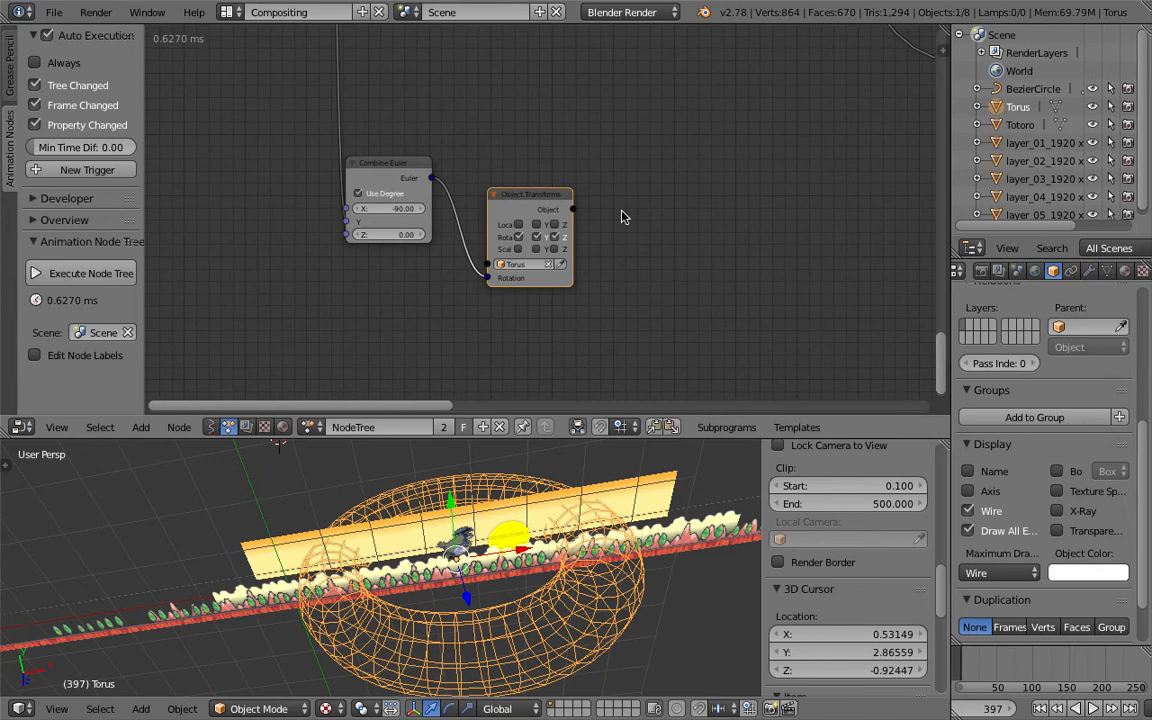
- Add an Object Mesh Data node, link the torus Object output into it, and save the file
key(ctrl+a)
key(BackSpace)
text(object m)
key(Down)
key(Down)
key(Up)
key(Up)
key(Return)
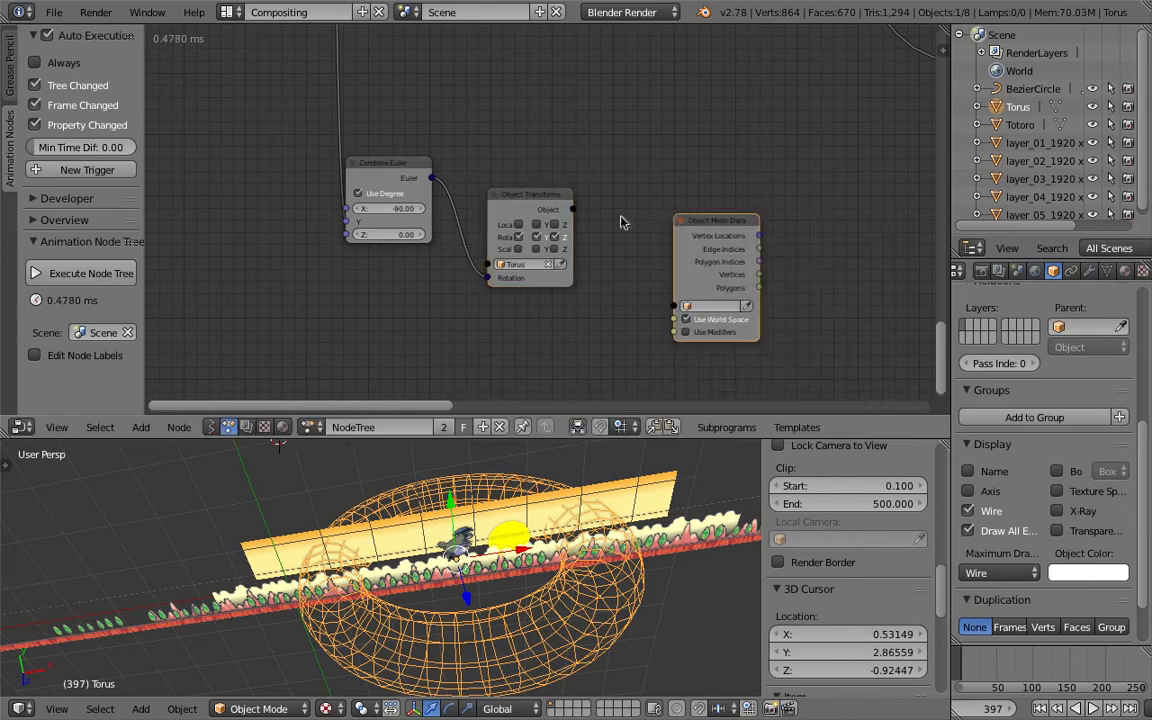
drag(576, 209, 685, 307)
drag(723, 216, 648, 213)
key(ctrl+s)
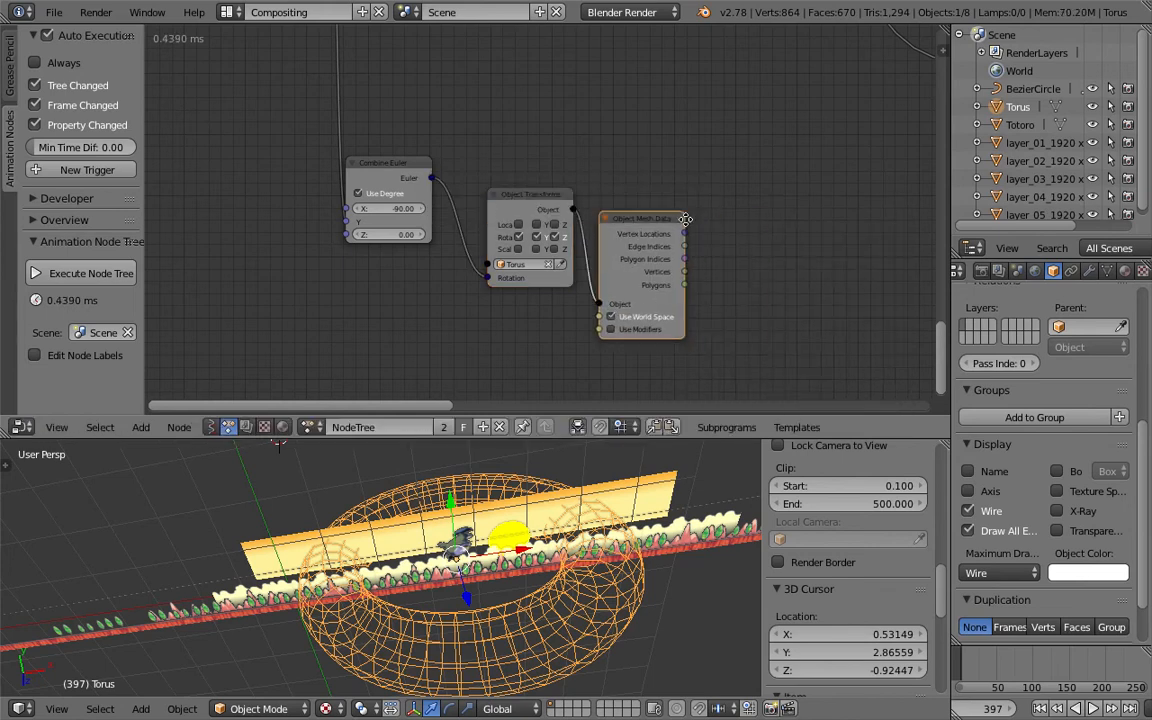
- Create a loop through the Object Mesh Data node's Vertex Locations
click(648, 213)
middle_drag(693, 223, 597, 206)
key(w)
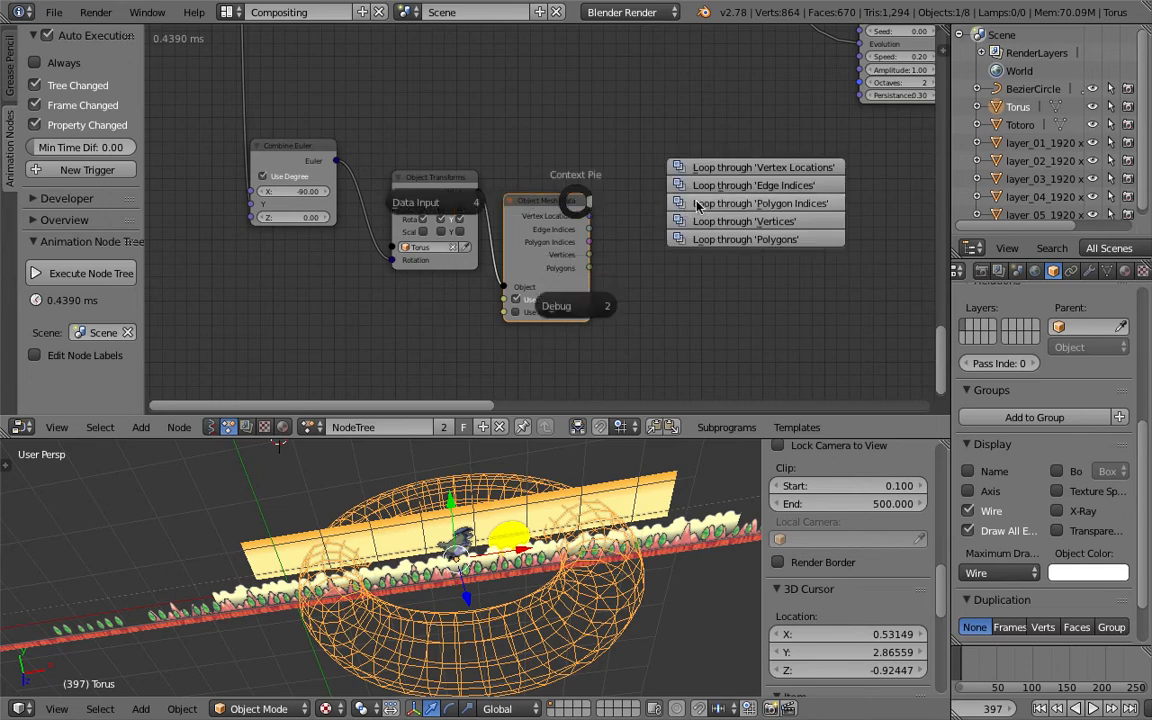
click(708, 173)
click(750, 208)
middle_drag(814, 213, 622, 208)
drag(648, 213, 681, 216)
- Add a Vector Math node beside the loop's Loop Input node
key(shift+a)
click(747, 208)
text(vector ma)
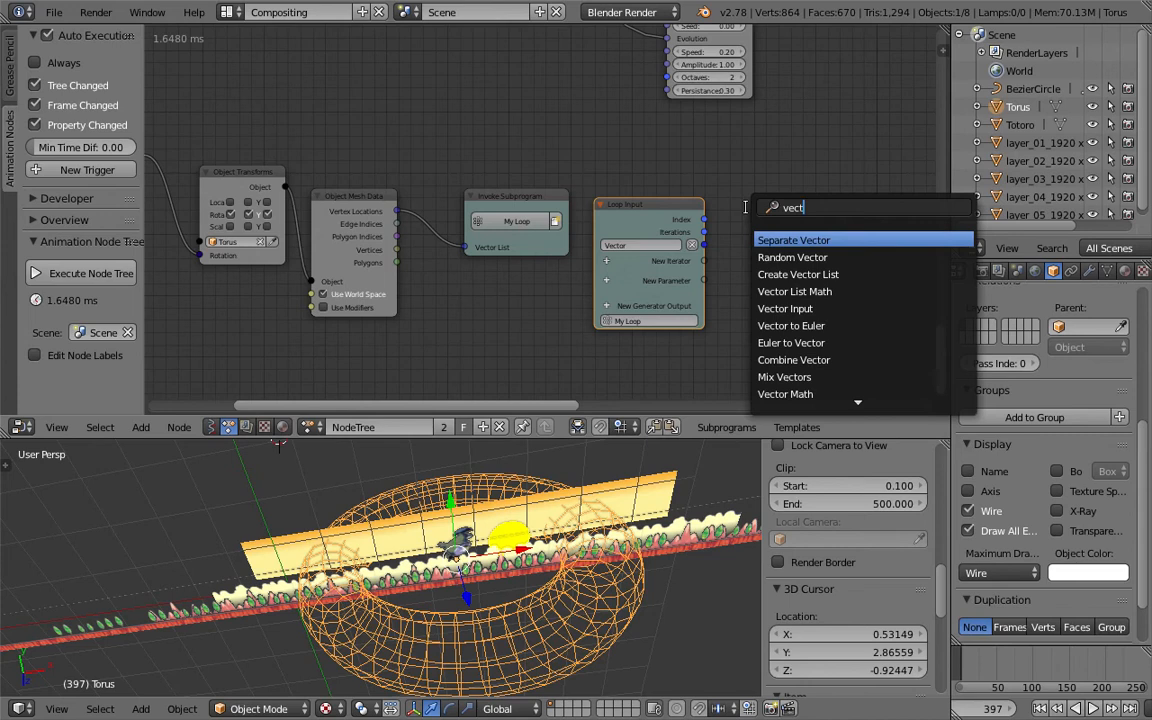
key(Return)
click(748, 208)
middle_drag(748, 208, 532, 144)
scroll(622, 142, down, 2)
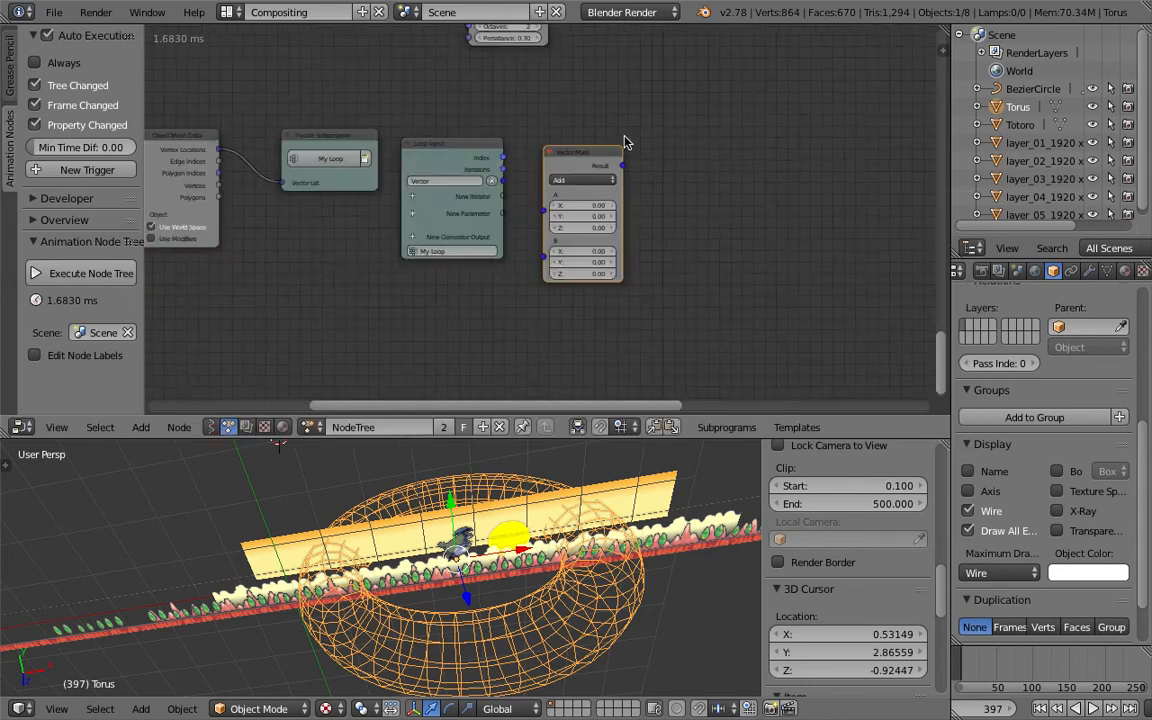
drag(602, 154, 746, 170)
scroll(600, 168, up, 1)
scroll(591, 170, up, 1)
- Add a Vector Wiggle node and link the loop Index into its Seed input
key(ctrl+a)
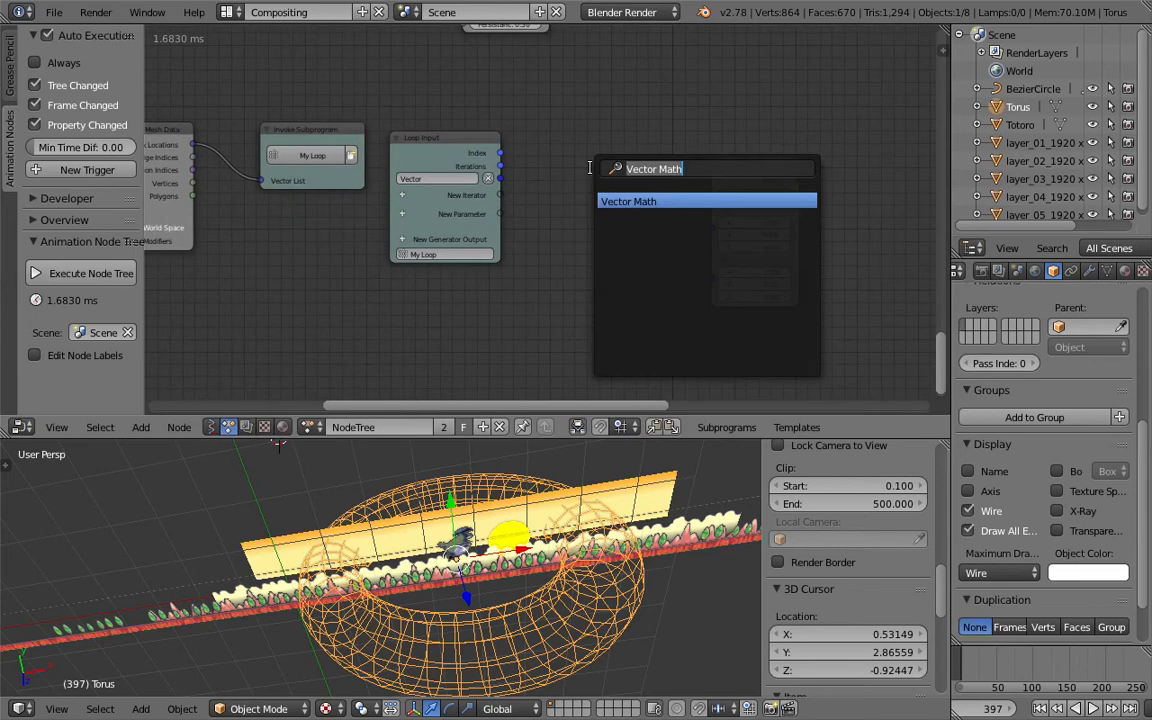
text(wigg)
key(Down)
key(Down)
key(Down)
key(Return)
click(578, 280)
drag(500, 153, 576, 288)
click(703, 100)
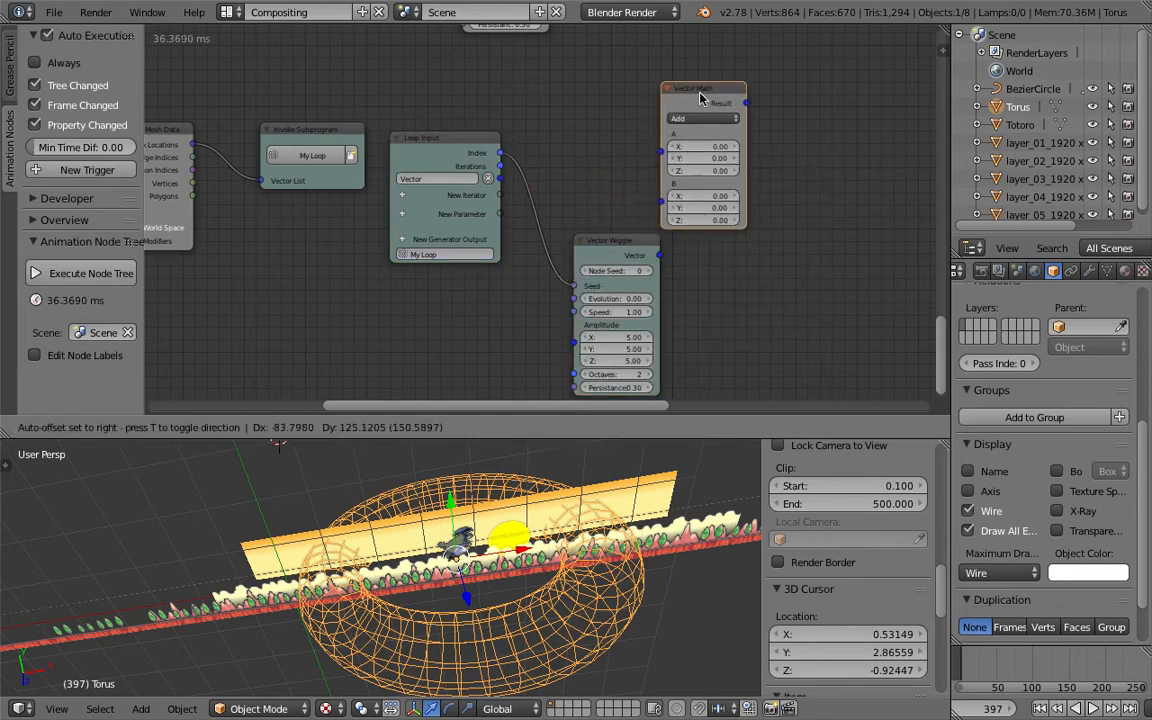
- Connect the loop Vector to Vector Math input A and the Vector Wiggle output to input B
drag(500, 178, 661, 133)
drag(615, 241, 645, 225)
drag(688, 157, 726, 241)
drag(603, 294, 631, 294)
- Add a Time Info node and link its Frame output to the Vector Wiggle Evolution input
key(shift+a)
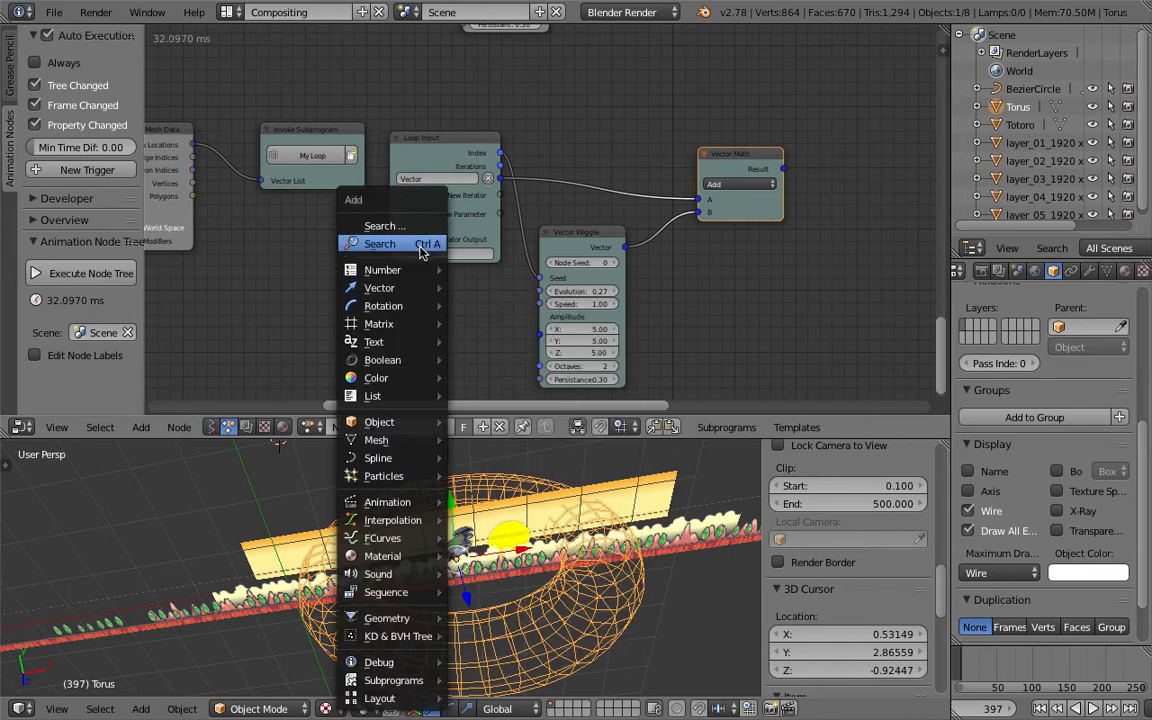
click(383, 226)
text(fra)
key(Return)
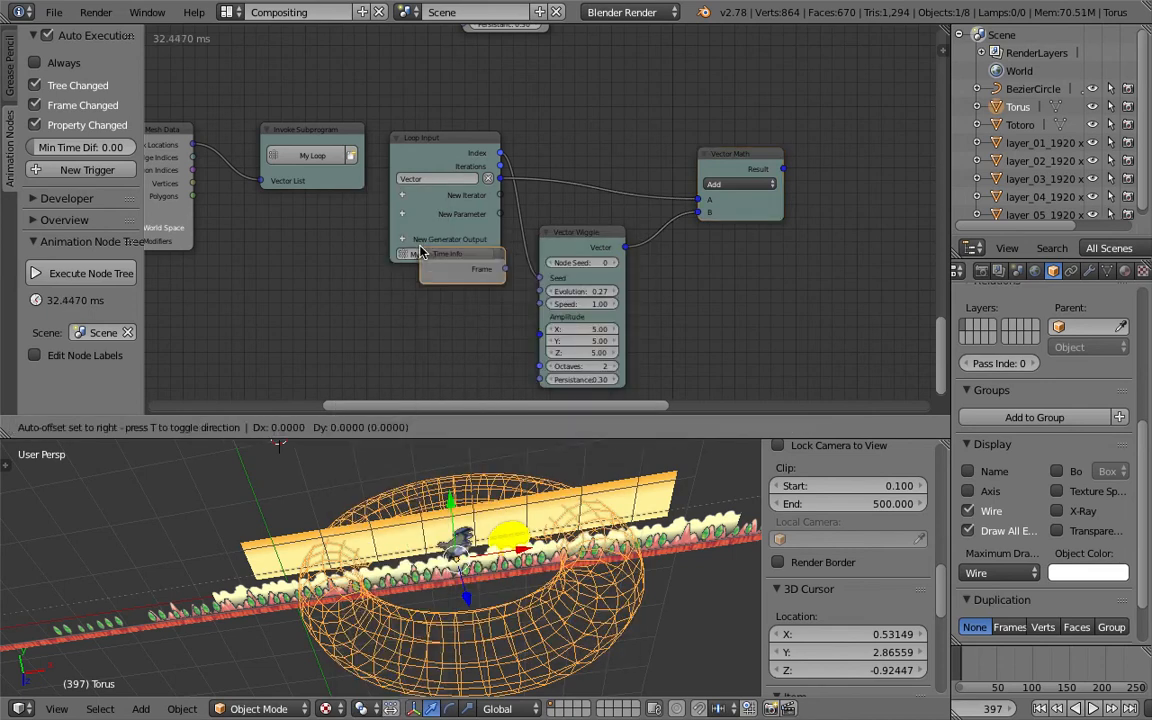
click(425, 272)
drag(481, 297, 544, 293)
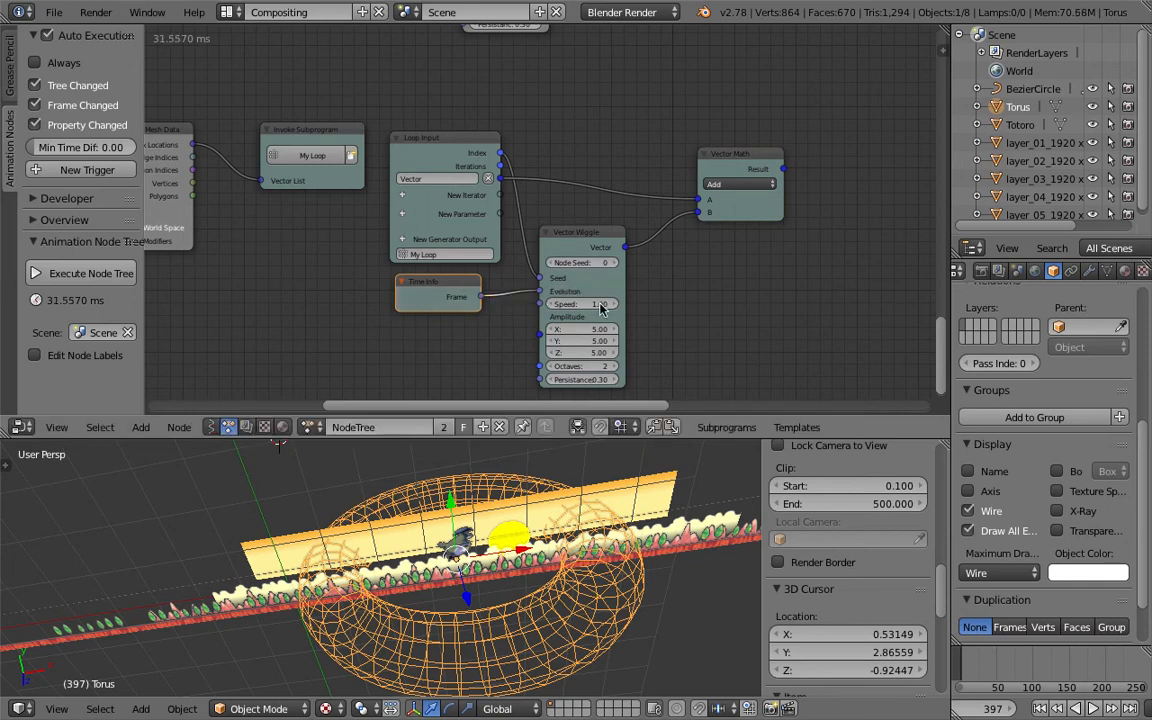
- Set the Vector Wiggle amplitude to 5.33 on X, Y and Z
drag(603, 329, 696, 329)
middle_drag(730, 292, 656, 262)
scroll(656, 262, down, 3)
drag(630, 171, 693, 186)
click(392, 128)
middle_drag(160, 264, 476, 242)
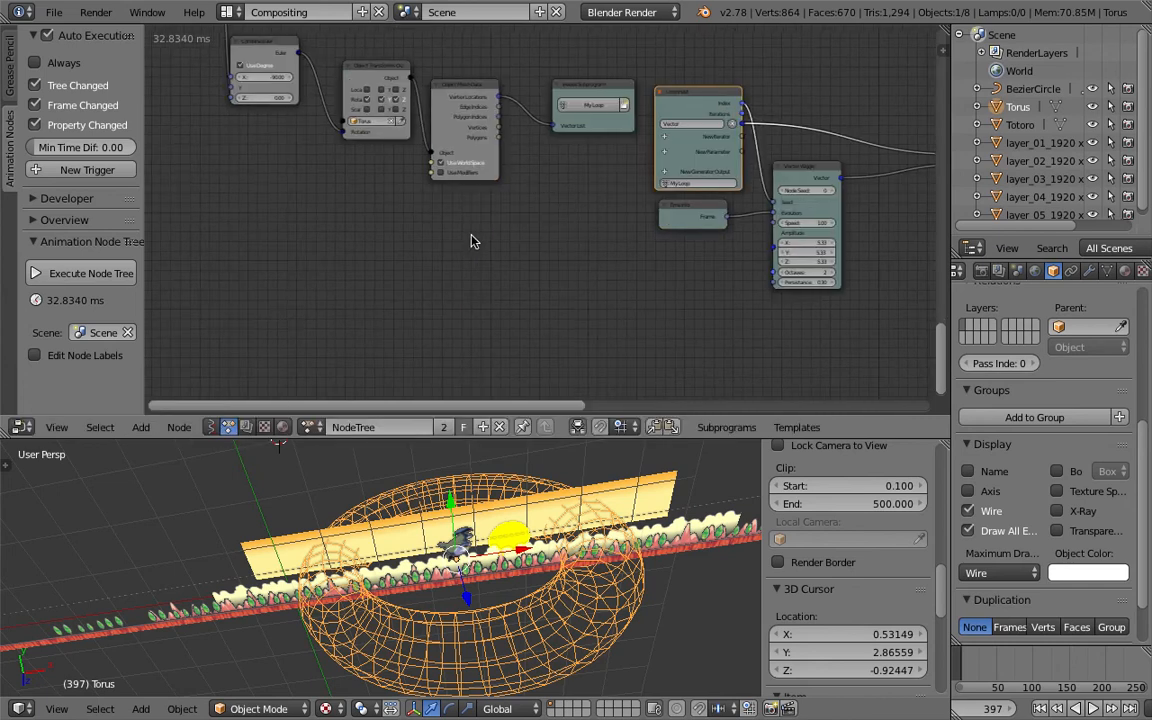
- Add an Object Instancer node to the tree and save the file
key(ctrl+a)
key(BackSpace)
text(object in)
key(Down)
key(Return)
click(471, 240)
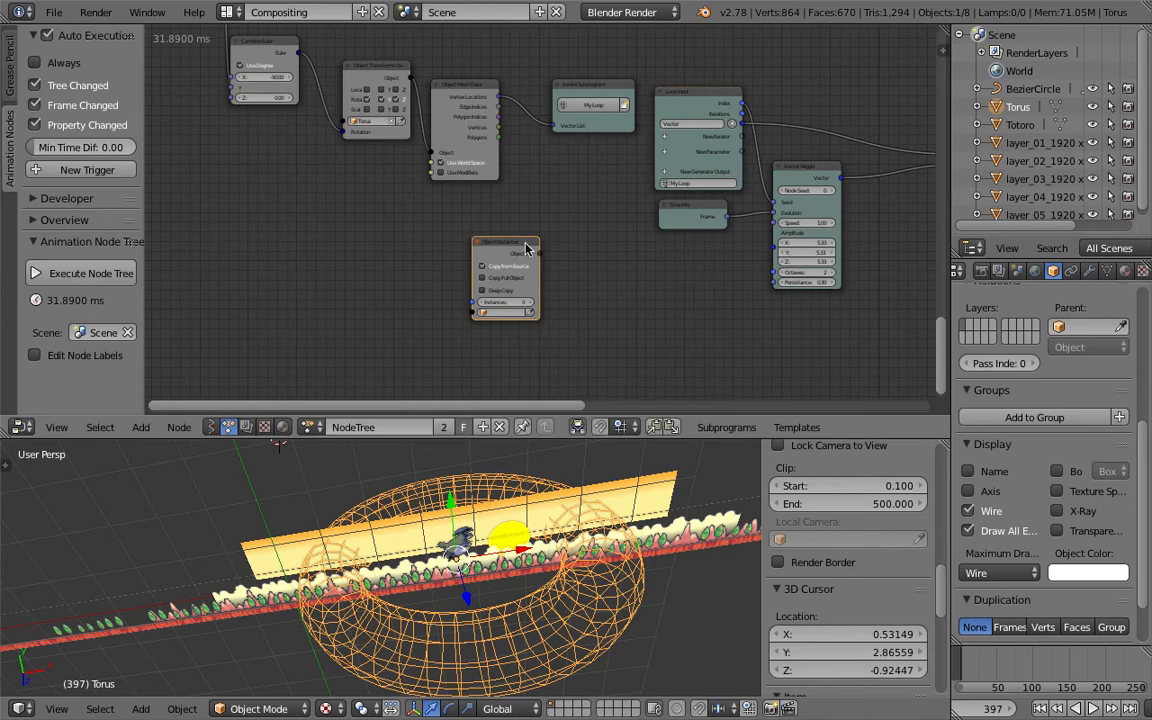
drag(525, 243, 562, 230)
key(ctrl+s)
- Add an Ico Sphere mesh to the scene
click(556, 231)
scroll(573, 296, up, 1)
scroll(581, 627, down, 3)
key(shift+a)
mouse_move(576, 450)
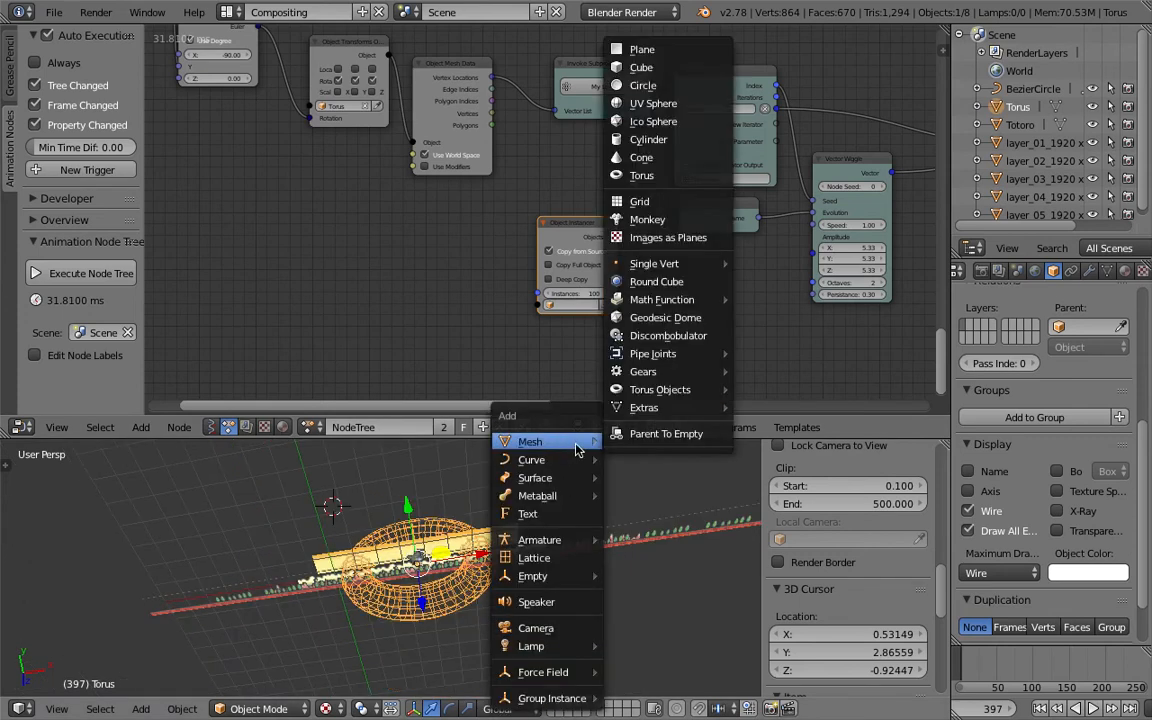
click(679, 124)
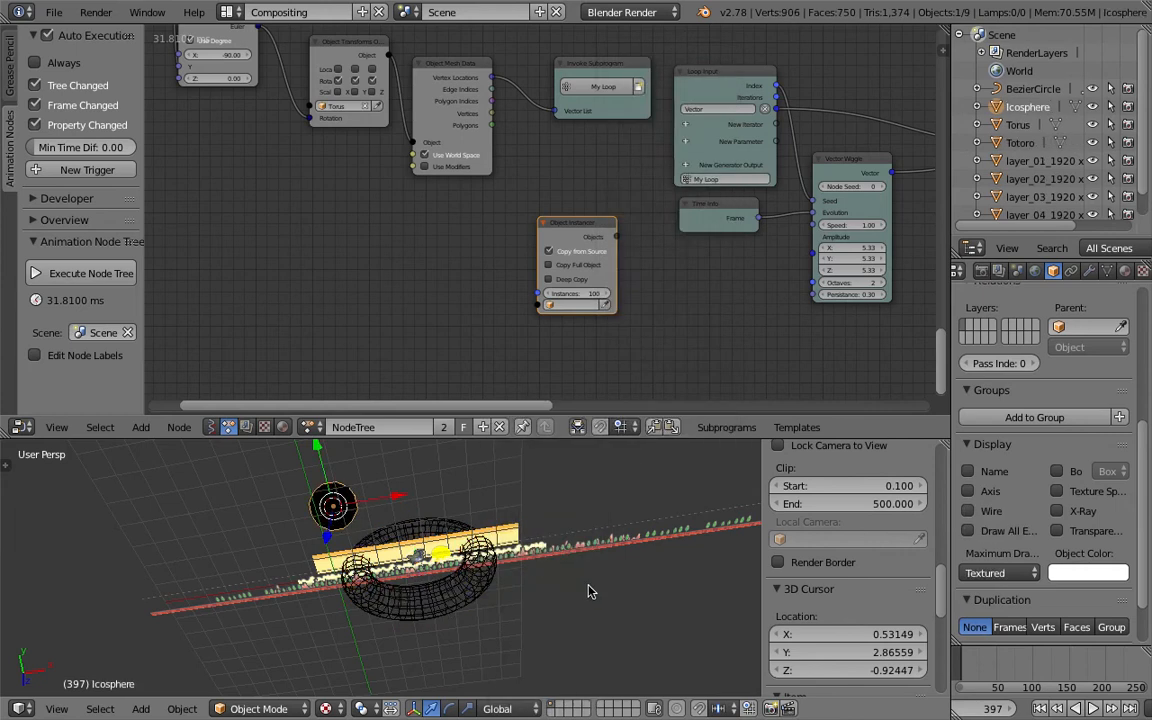
- Shrink the icosphere to about 0.19 scale, clear its location, and apply its transform
key(s)
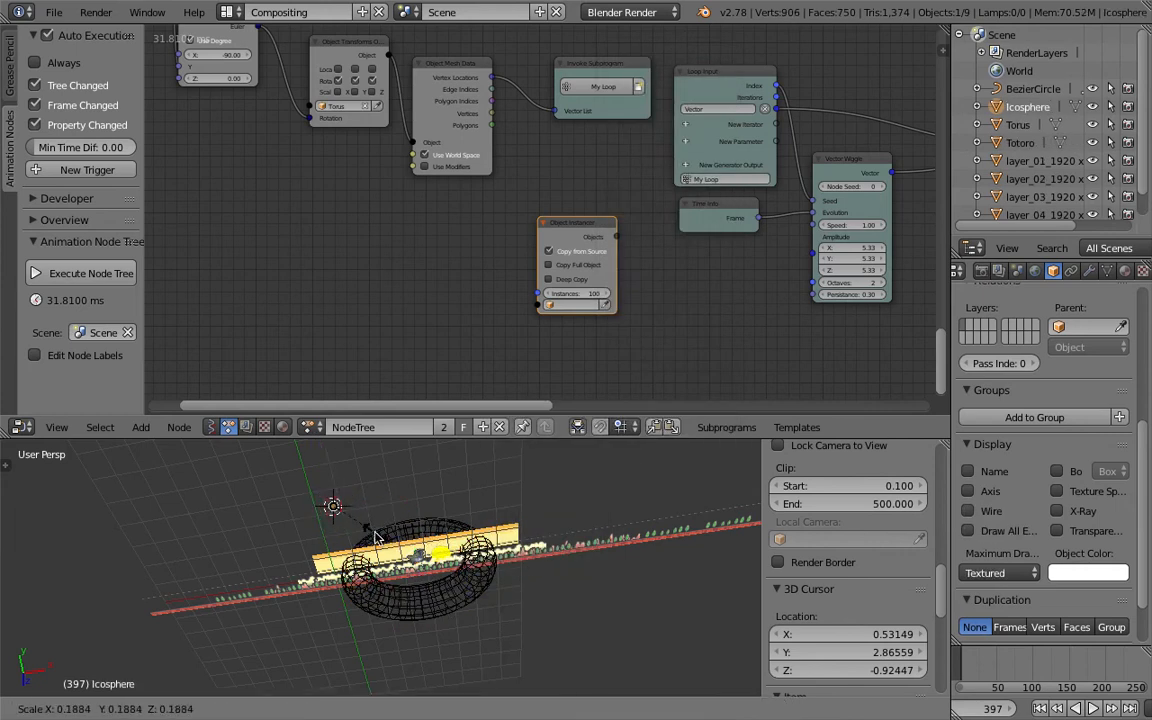
click(375, 537)
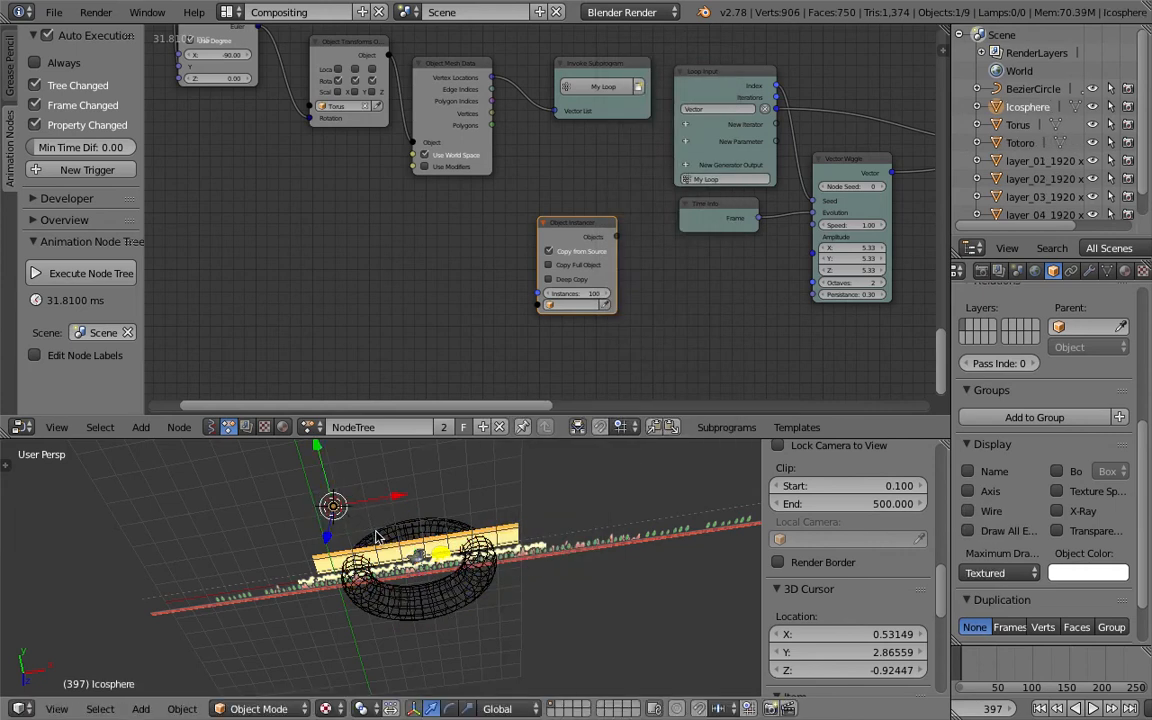
key(alt+g)
key(ctrl+a)
click(380, 505)
key(ctrl+a)
click(386, 512)
- Give the icosphere a new material with Shadeless enabled
click(1127, 272)
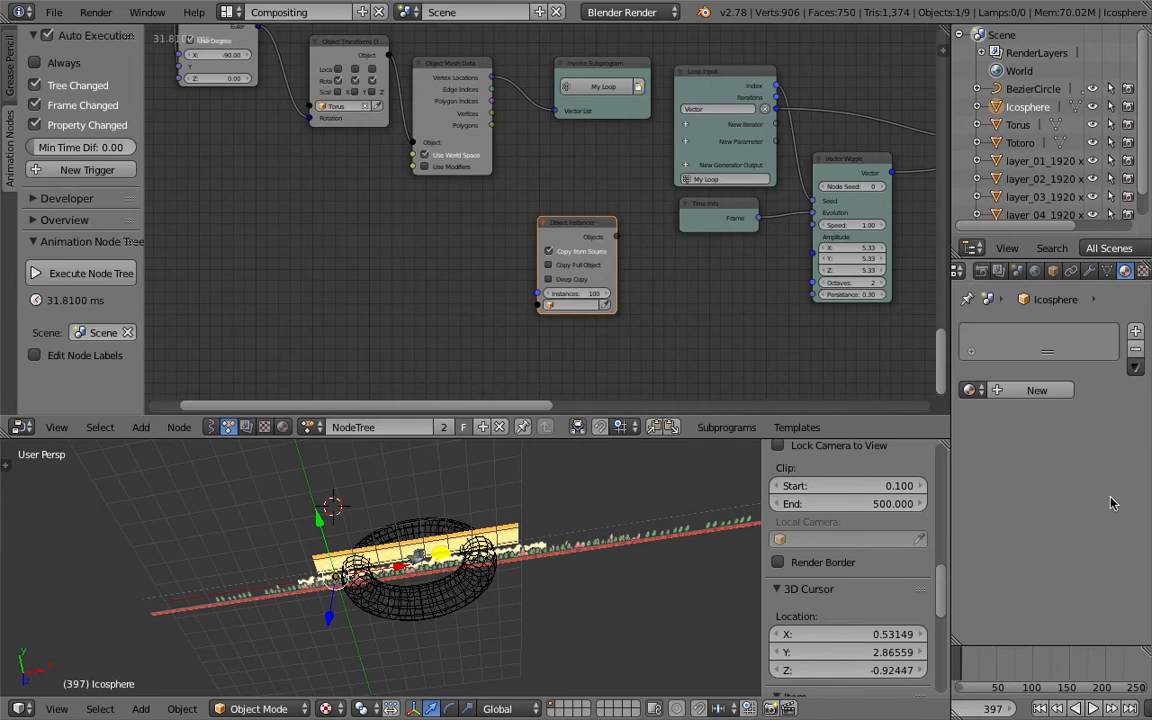
click(1037, 390)
scroll(1050, 620, down, 5)
click(1057, 605)
scroll(622, 328, up, 2)
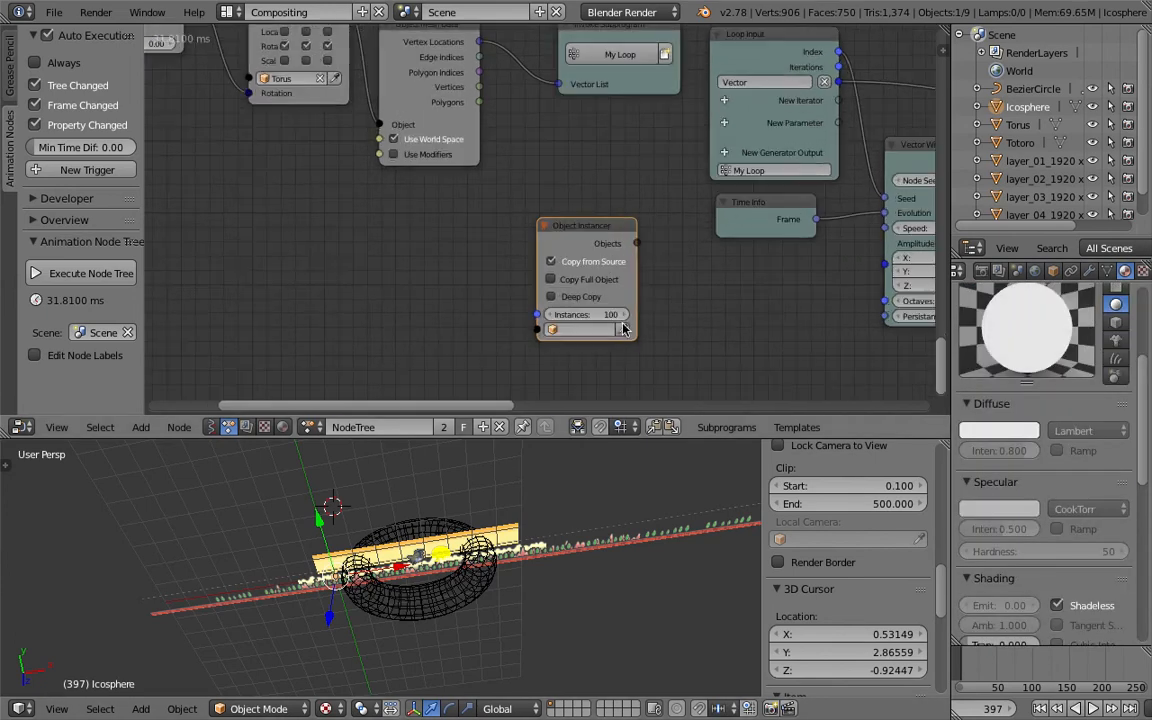
- Set the Object Instancer source to Icosphere and add an Object list parameter to the loop
click(624, 330)
middle_drag(853, 248, 703, 254)
key(ctrl+a)
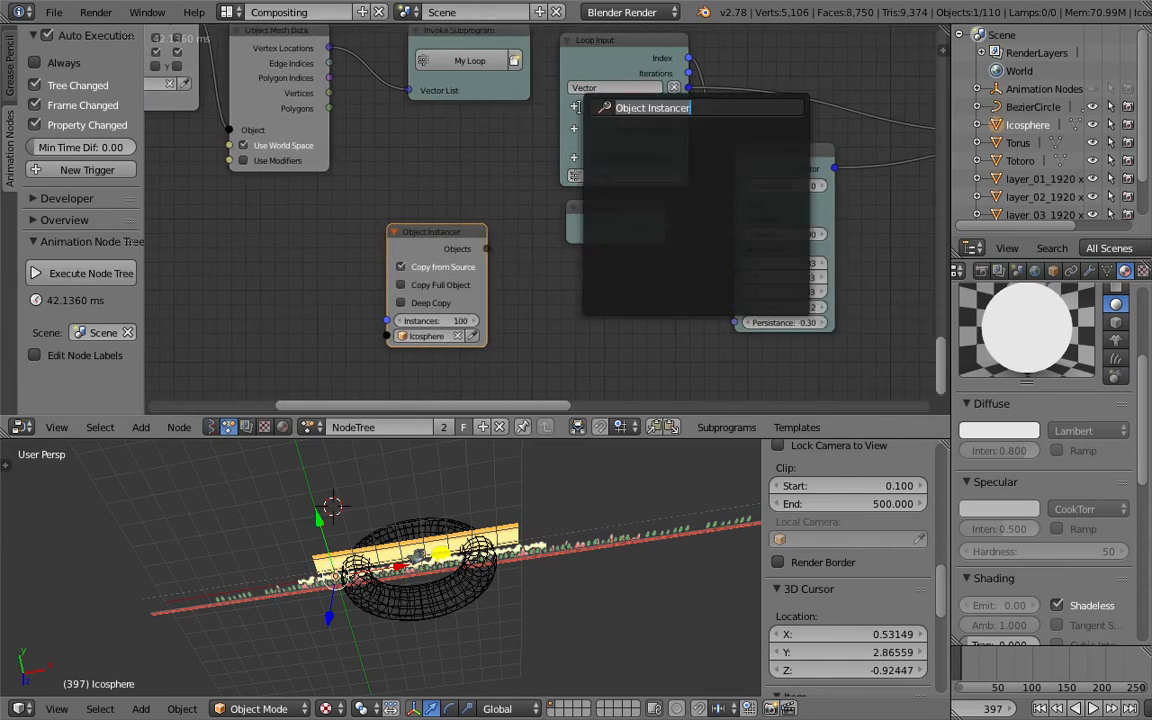
text(object)
key(Return)
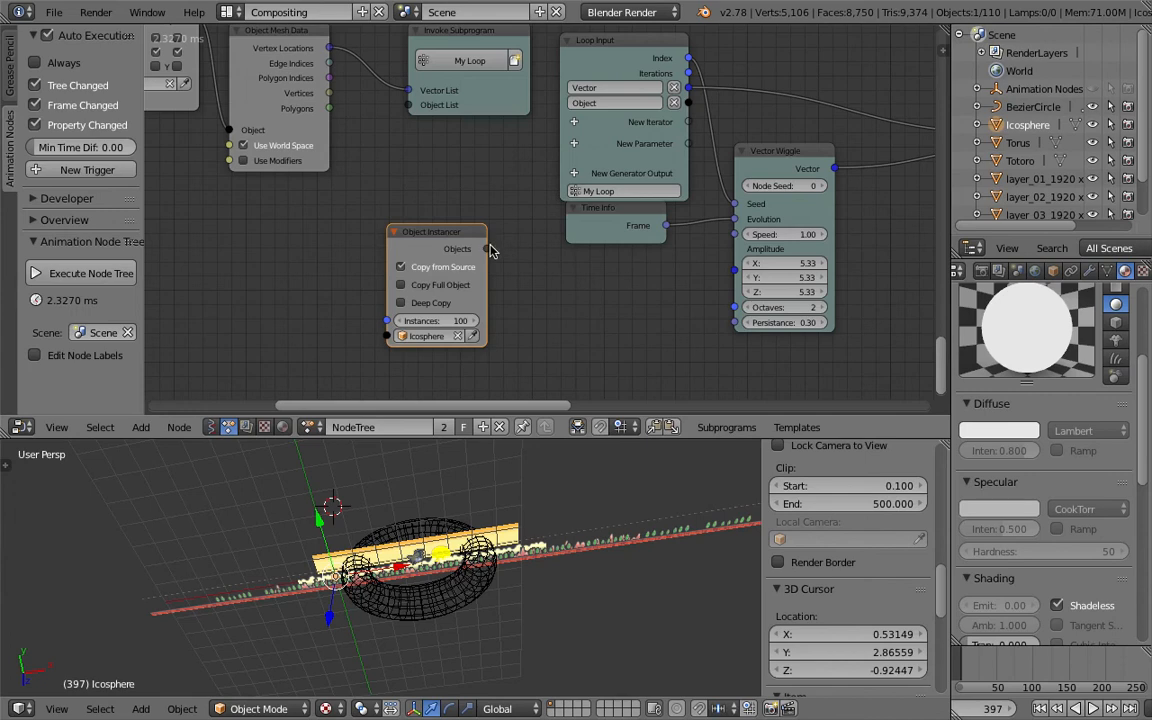
- Link the Object Instancer's Objects output to the subprogram's Object List input
drag(487, 248, 413, 109)
middle_drag(524, 177, 175, 214)
scroll(307, 138, down, 1)
- Add an Object Transforms Output node and link the loop's Object input into it
key(shift+a)
mouse_move(660, 288)
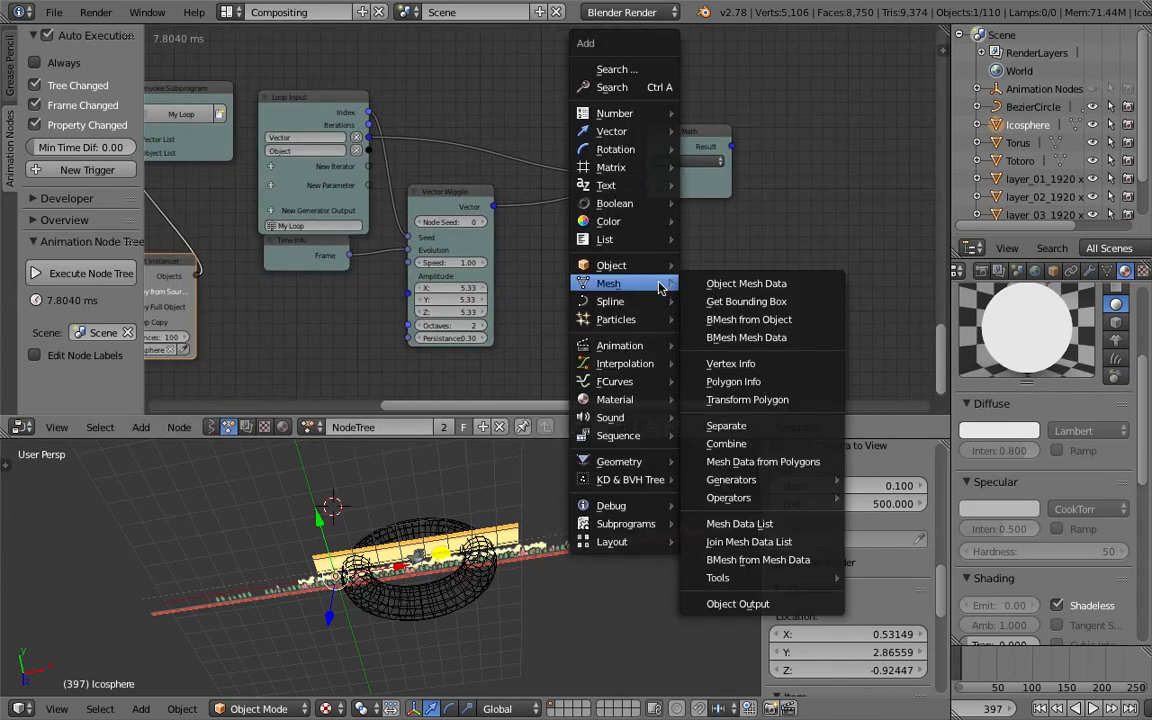
click(657, 87)
text(object t)
key(Down)
key(Down)
key(Down)
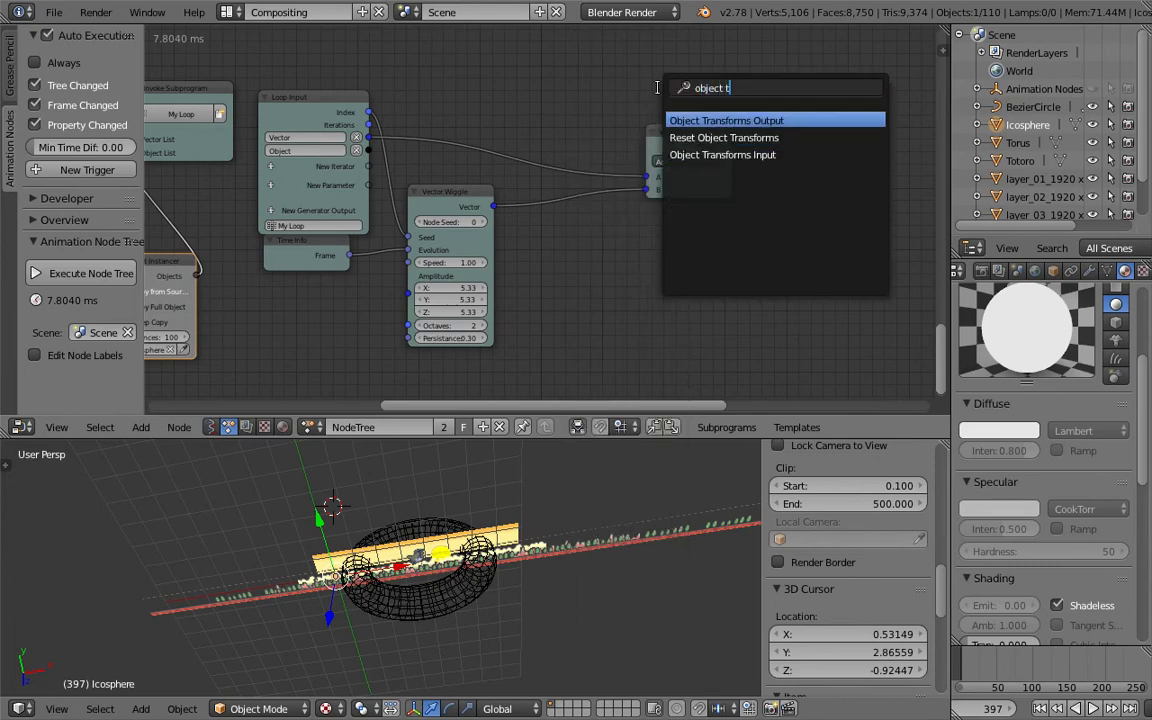
key(Return)
click(516, 158)
drag(369, 150, 793, 200)
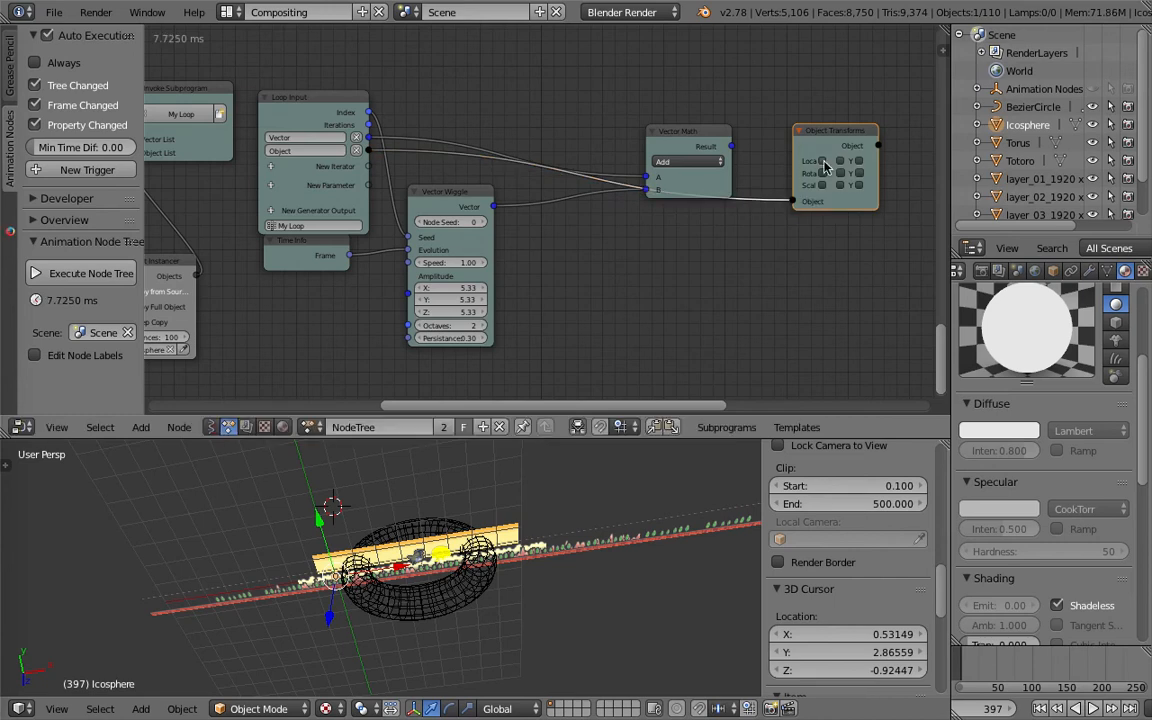
- Enable location X, Y and Z, link the Vector Math Result to Location, and save
drag(823, 161, 858, 161)
drag(733, 148, 793, 214)
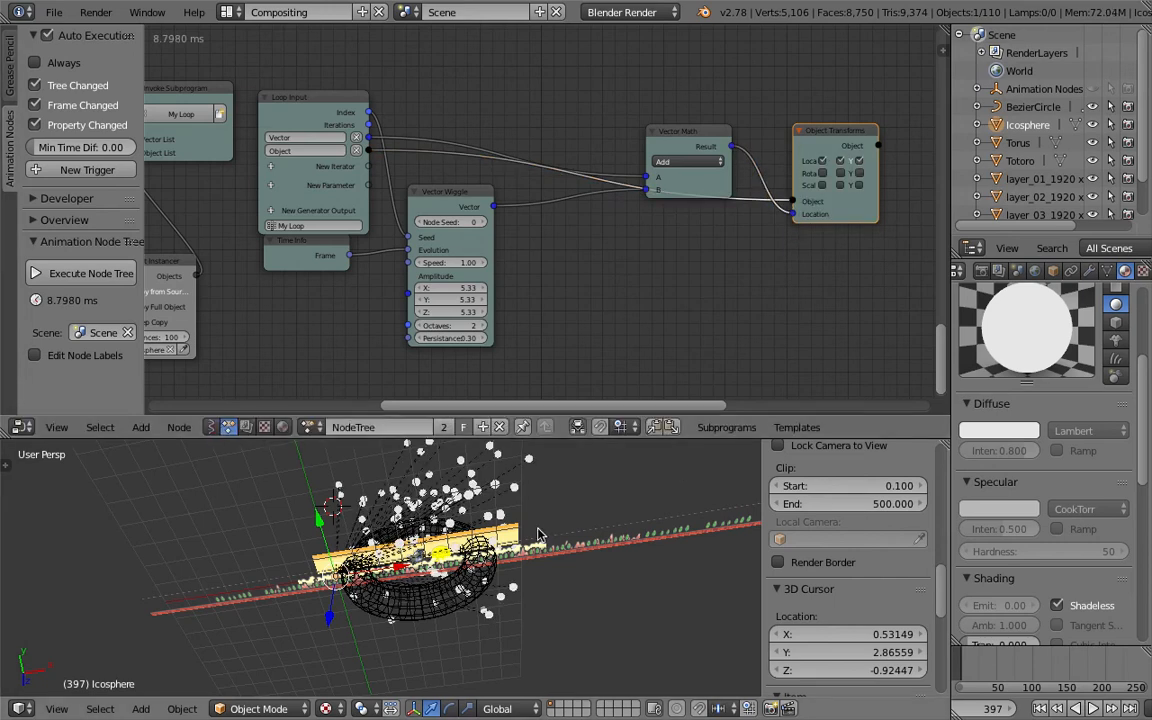
key(ctrl+s)
- Scale the torus up to about 1.91 and move the timeline to frame 35
click(489, 537)
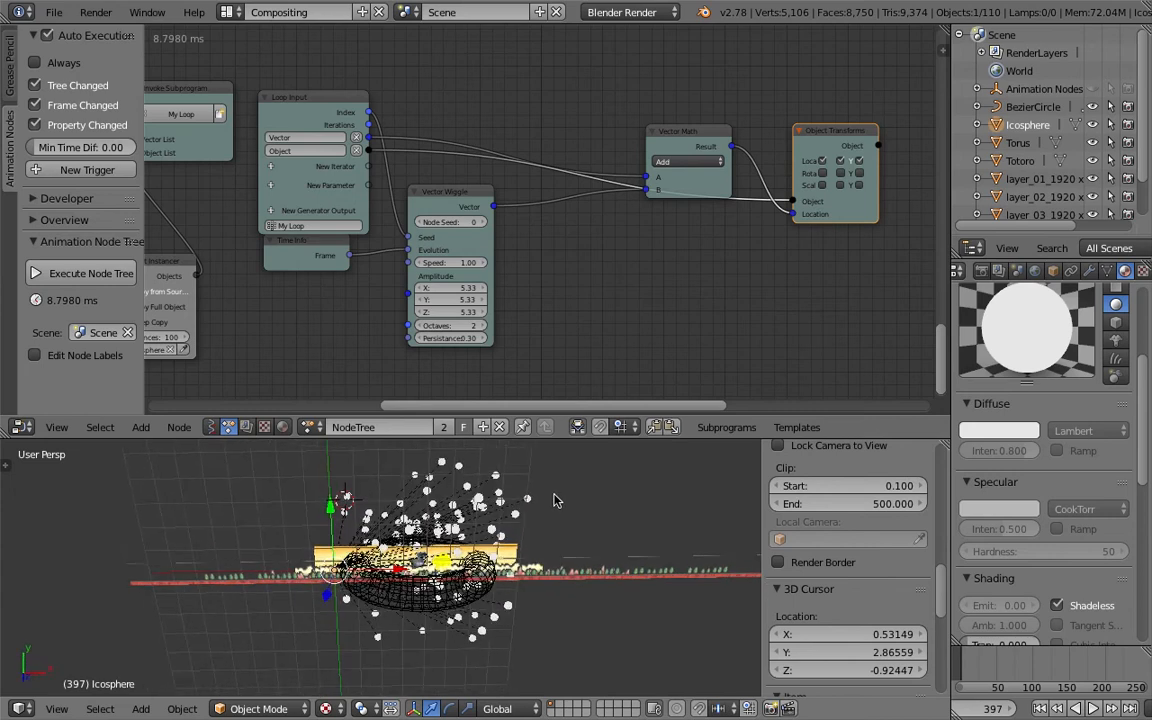
middle_drag(436, 321, 513, 318)
drag(516, 286, 476, 309)
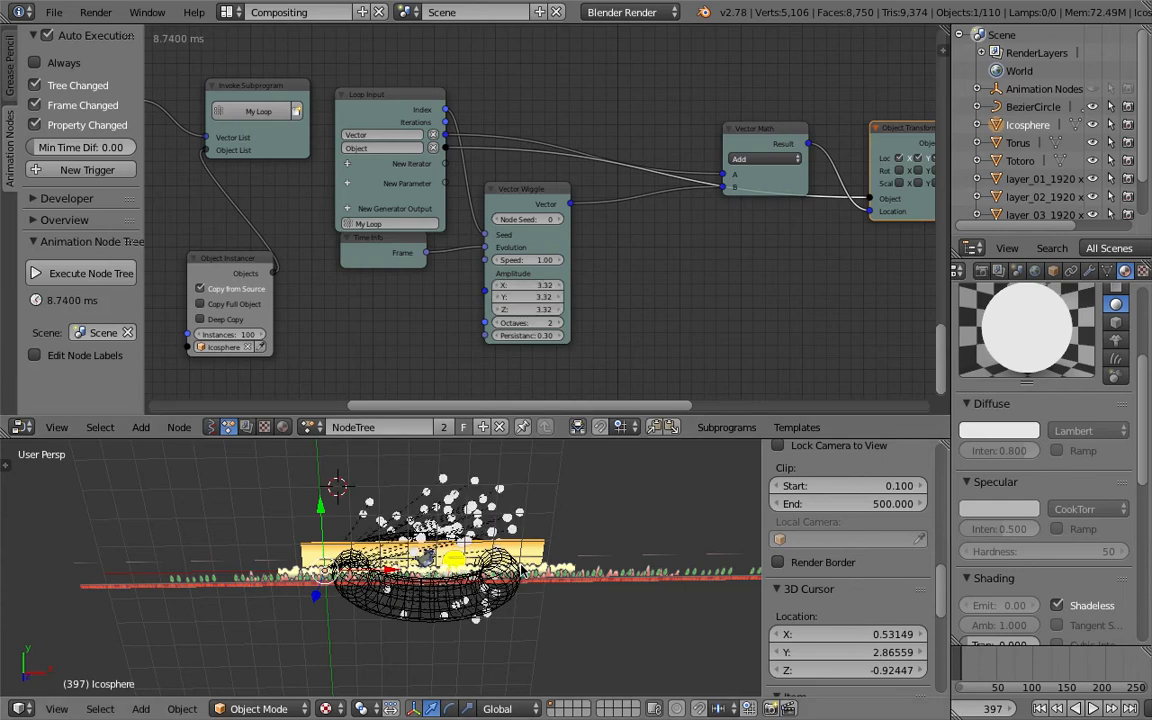
right_click(557, 586)
key(s)
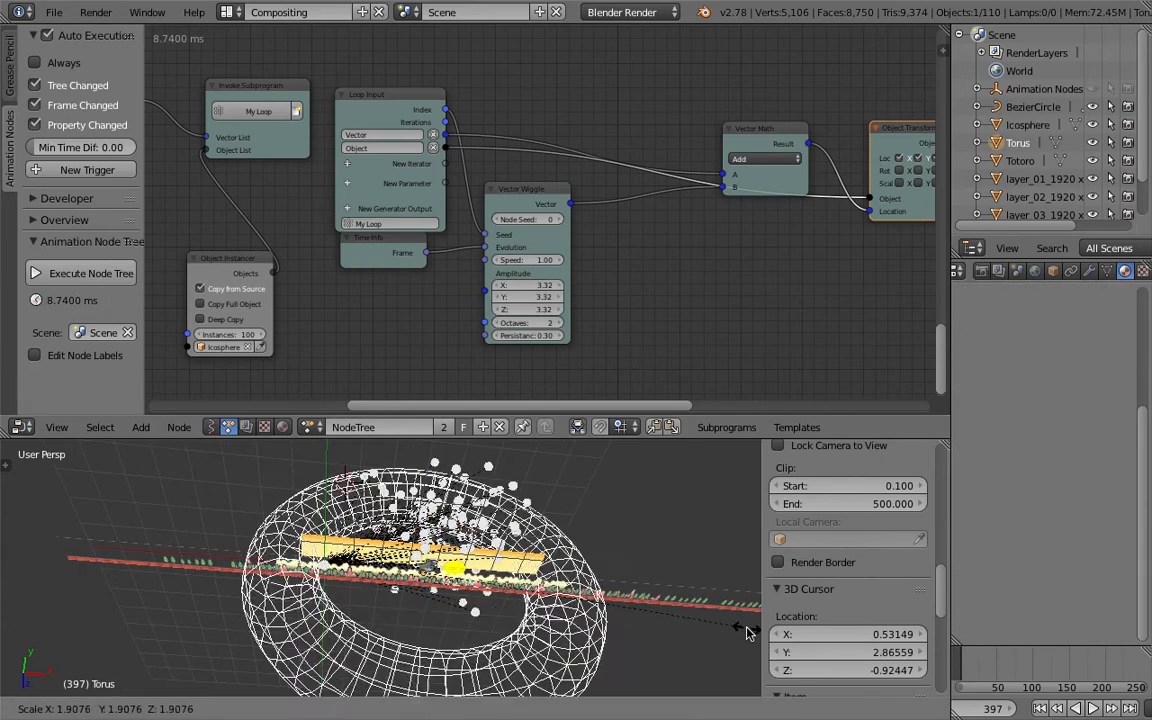
click(747, 628)
click(986, 664)
middle_drag(577, 599, 577, 613)
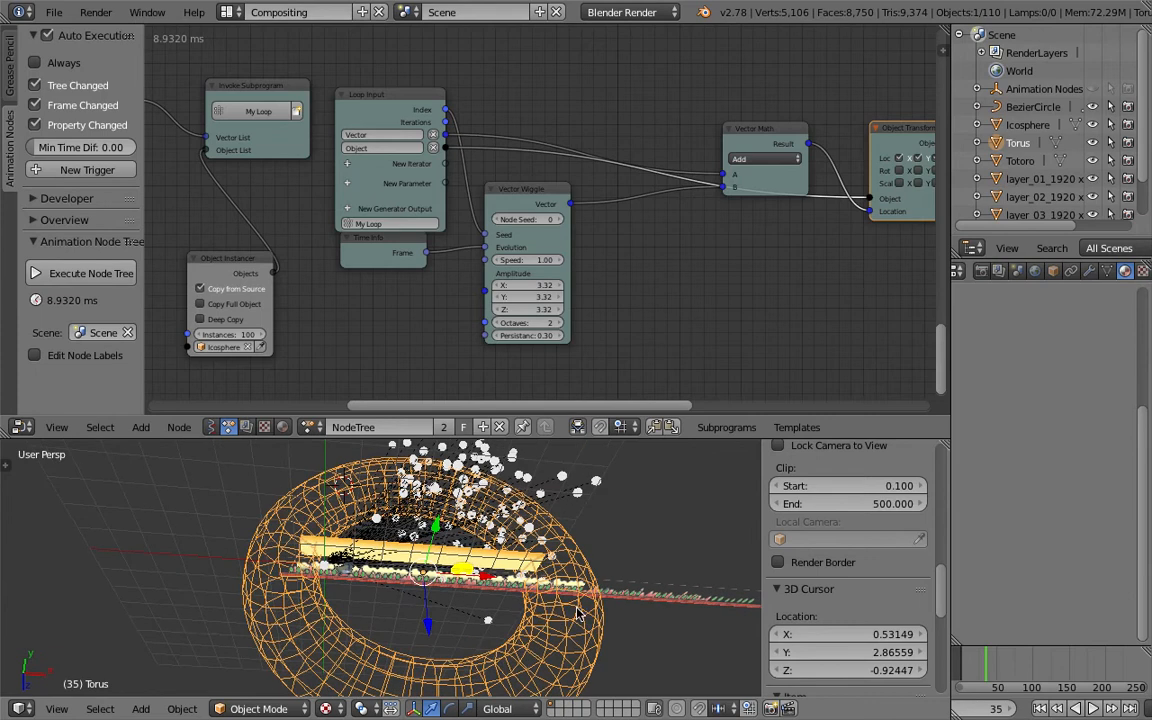
- Play the animation from the start frame
click(1040, 709)
click(1093, 709)
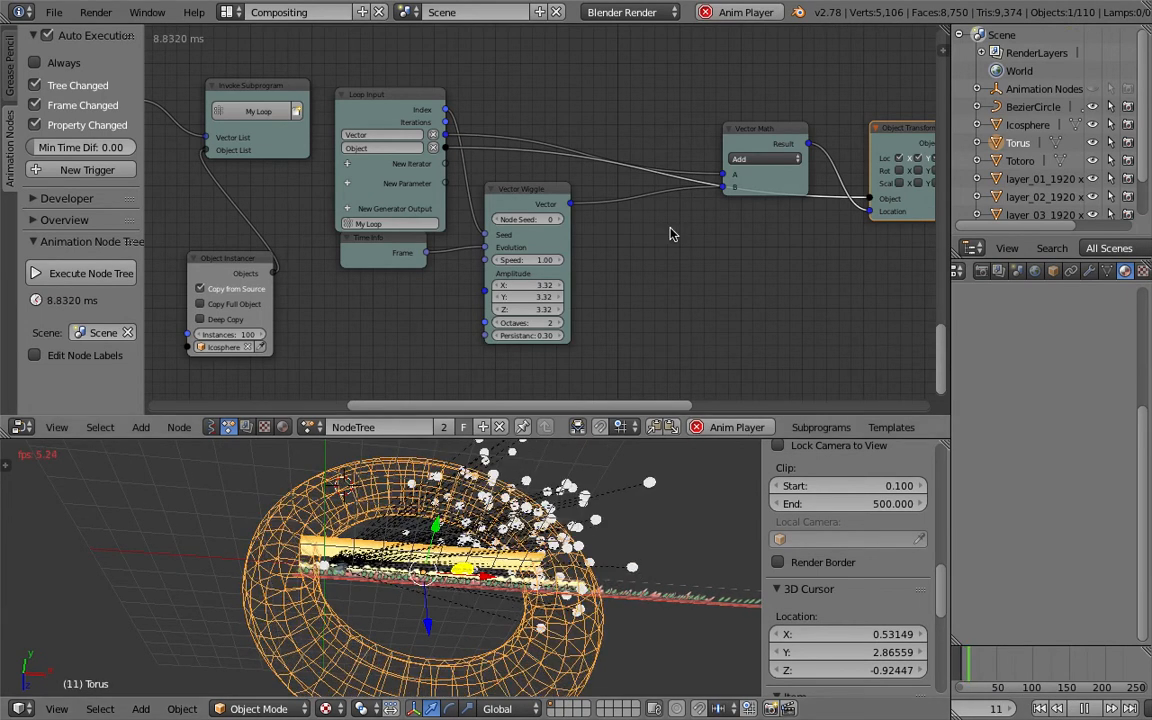
- Enable scale in the loop's Object Transforms Output and set the instance scale X, Y and Z to 0.02
middle_drag(792, 184, 707, 184)
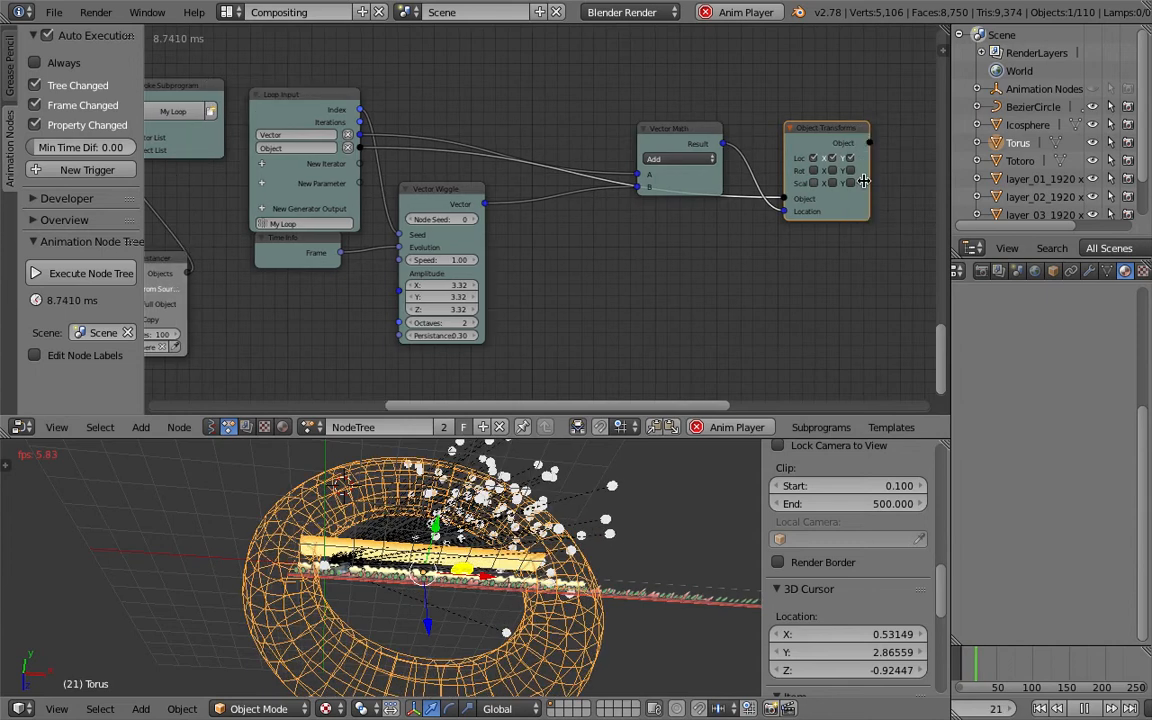
click(815, 185)
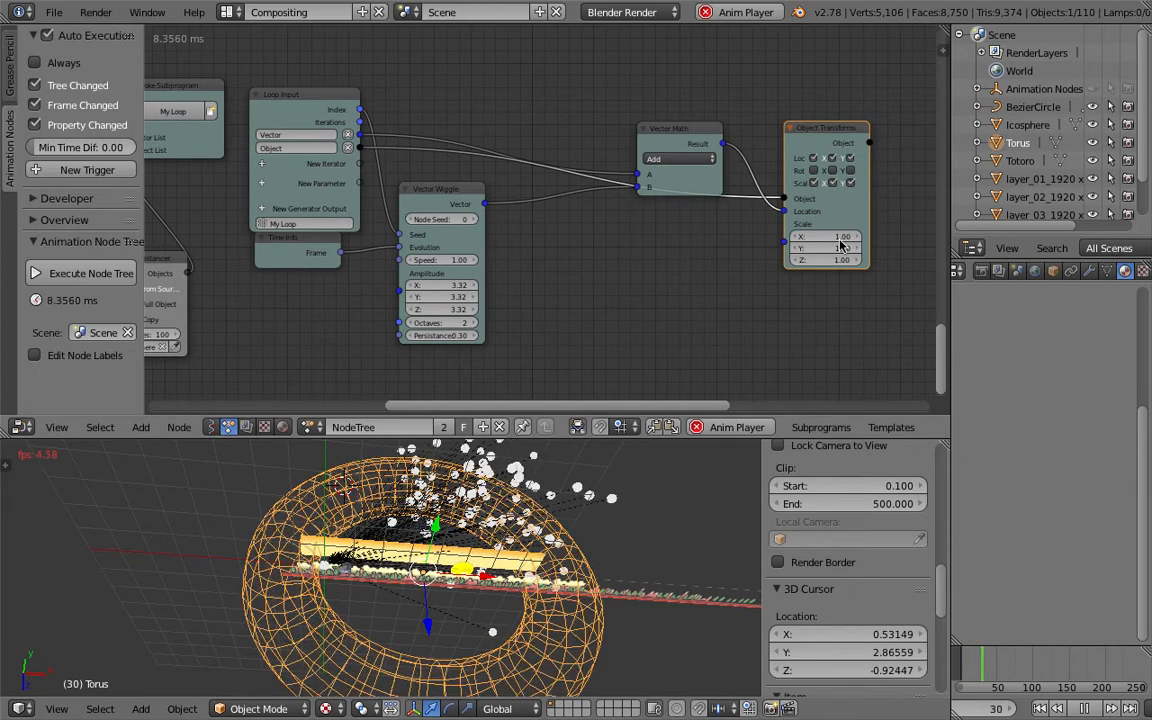
drag(836, 238, 836, 260)
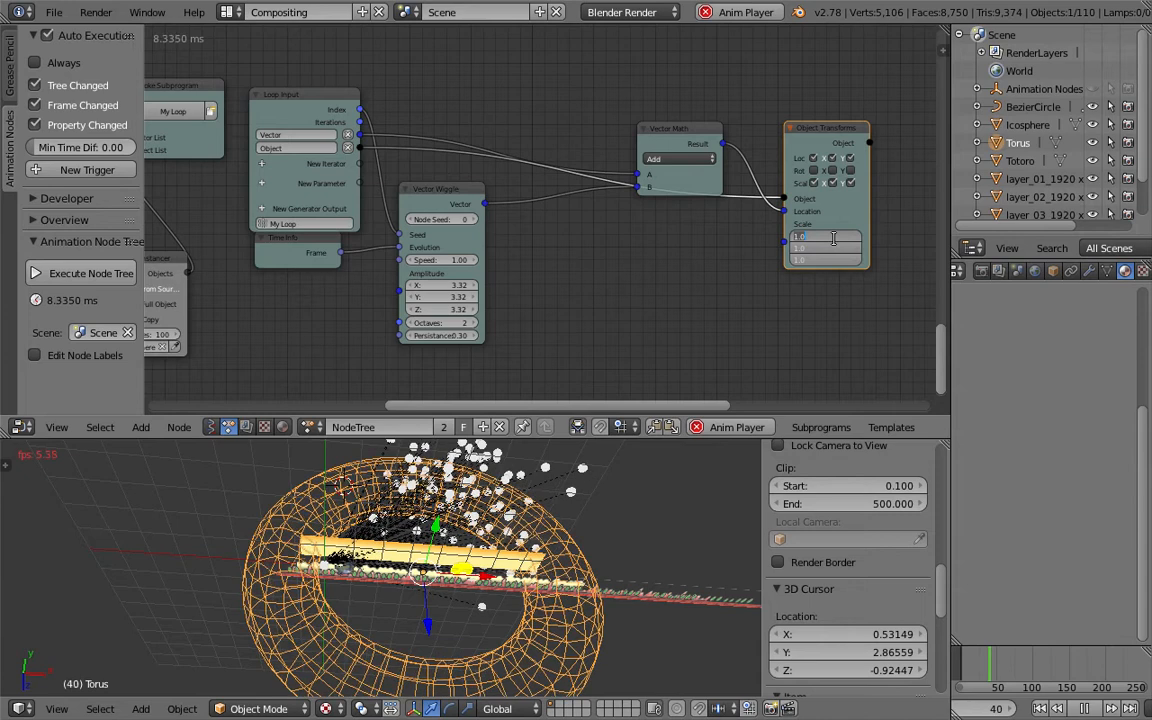
text(0.02)
key(Return)
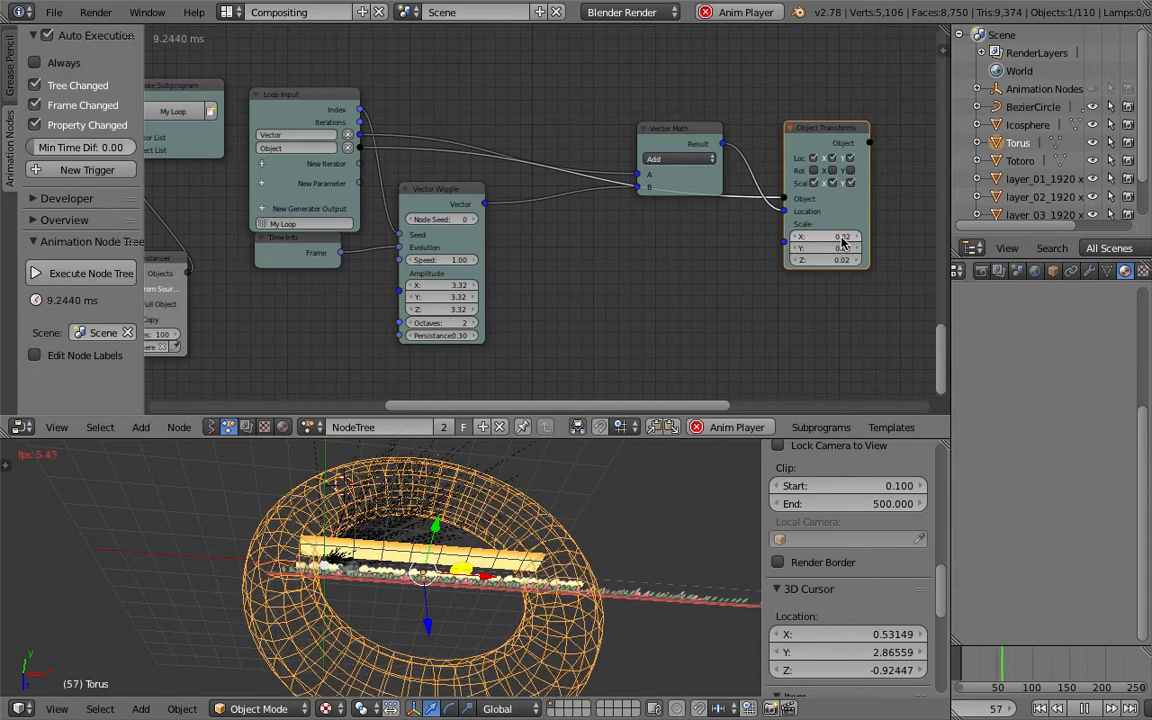
- Set the instance scale X, Y and Z to 0.08, then to 0.1
click(838, 238)
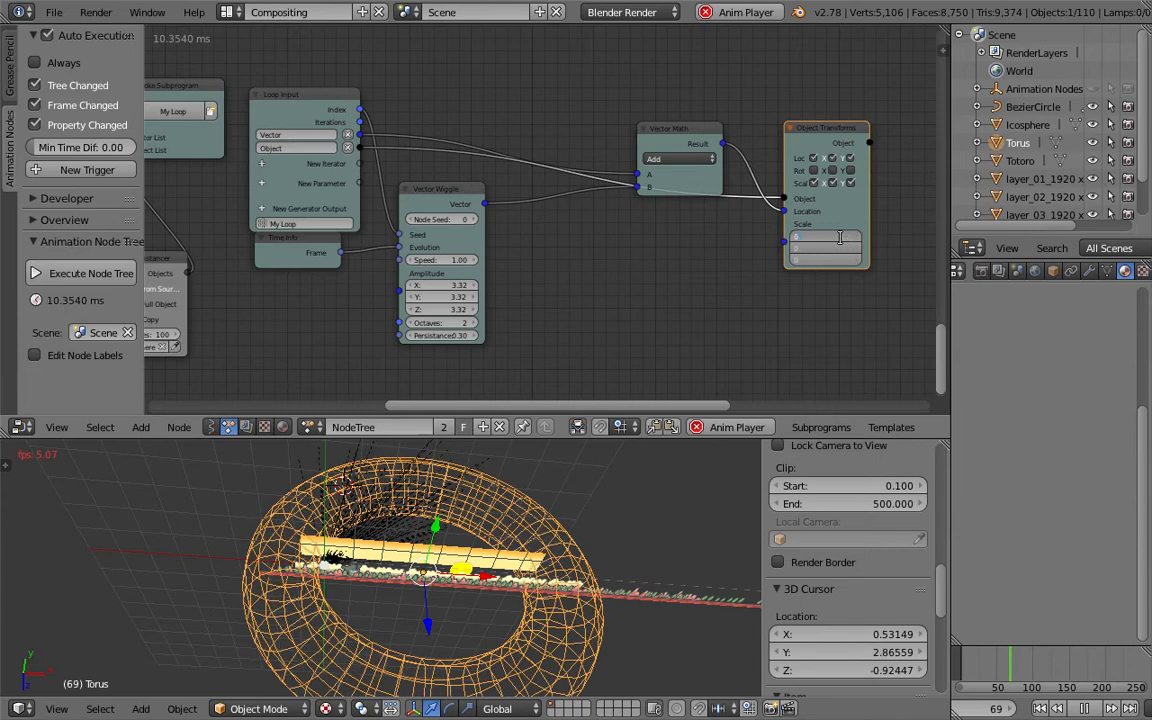
text(0.08)
key(Return)
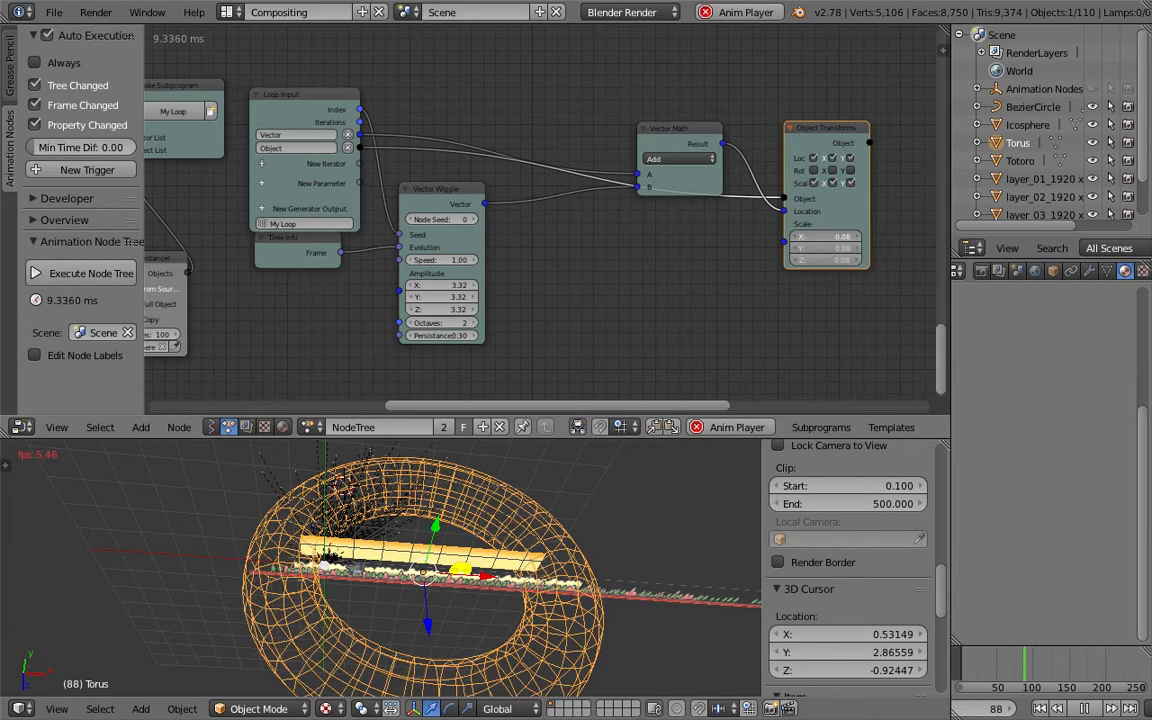
click(831, 235)
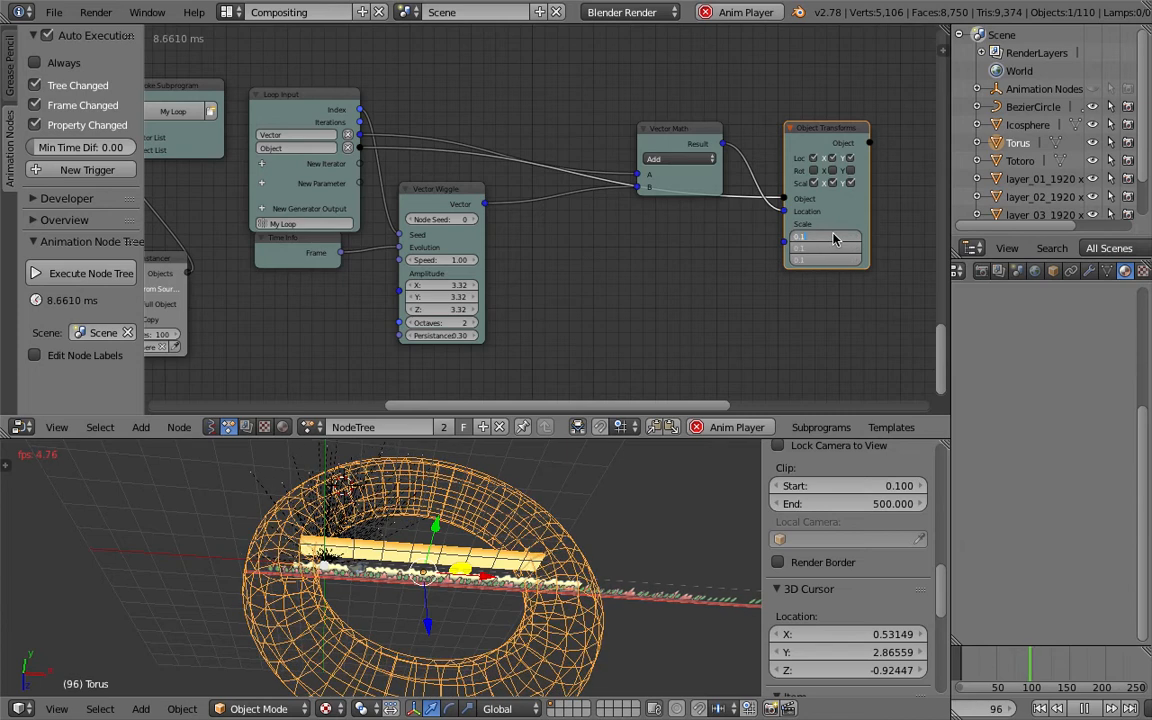
text(0.1)
key(Return)
- Set the instance scale X, Y and Z to 0.3
click(843, 237)
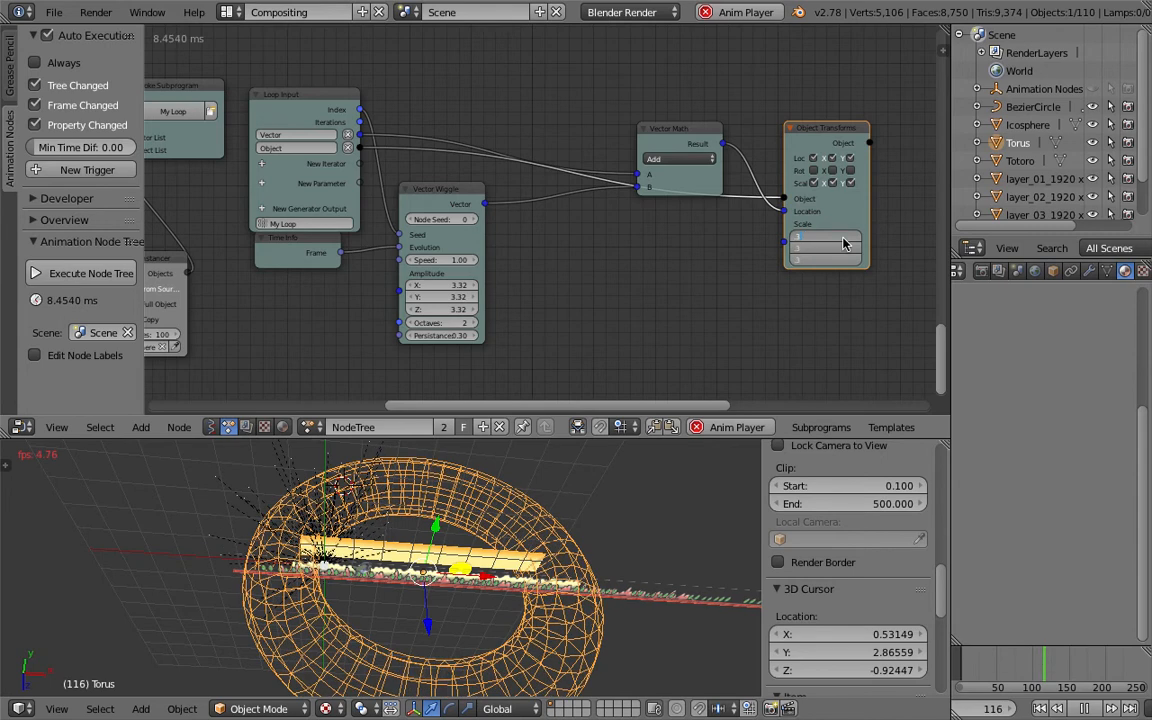
text(0.3)
key(Return)
- Set the Object Instancer's instance count to 500
middle_drag(267, 370, 509, 314)
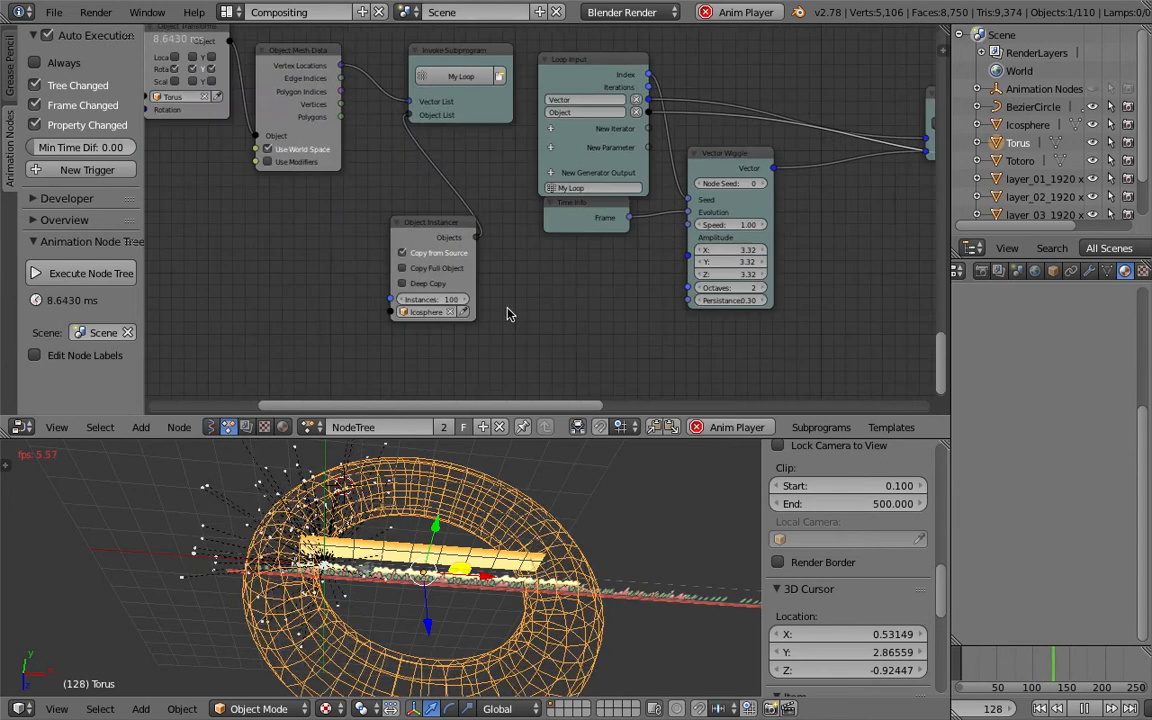
click(429, 300)
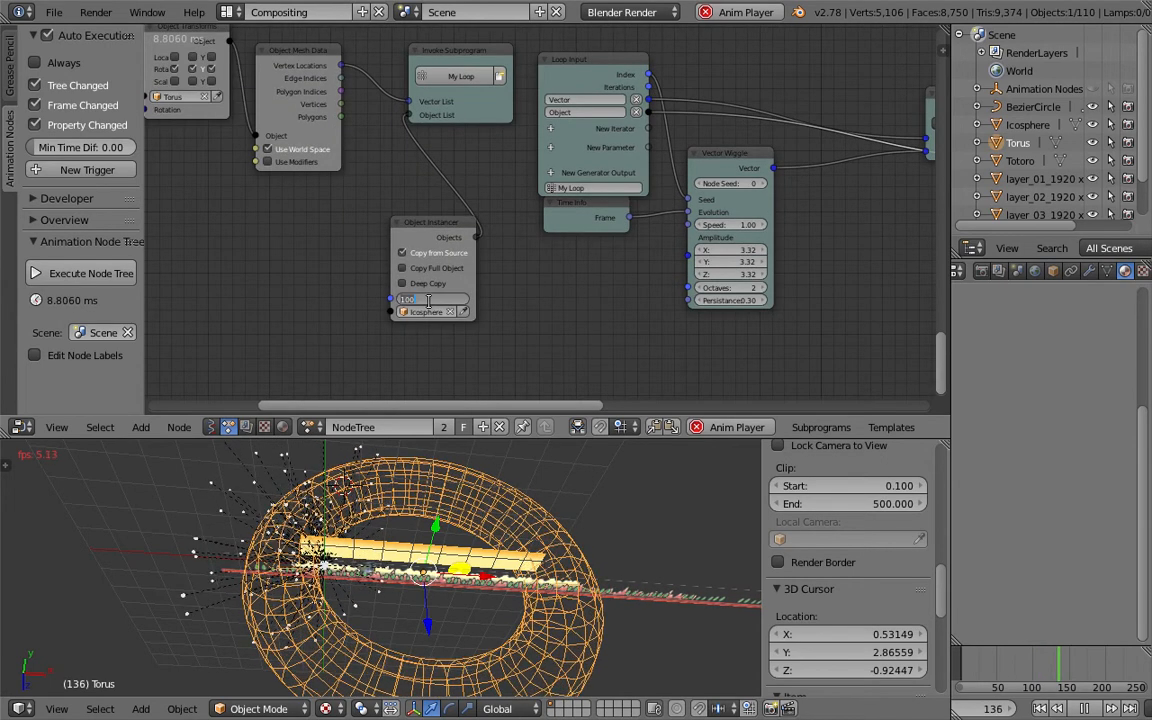
text(500)
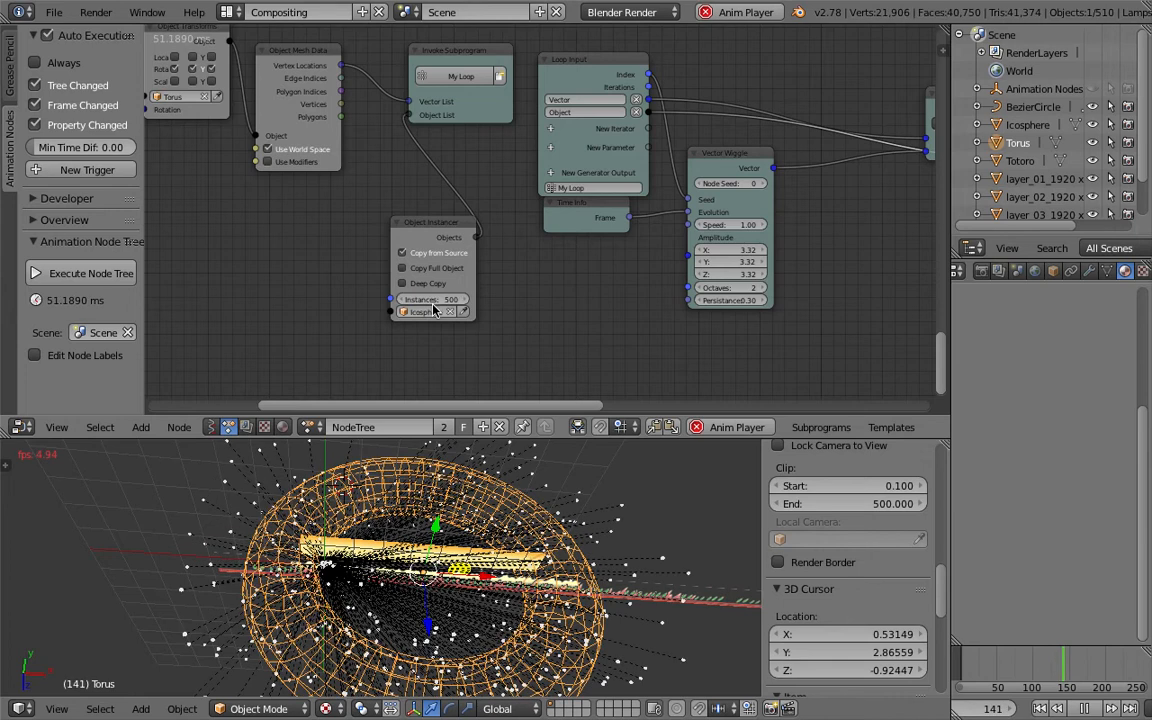
key(Return)
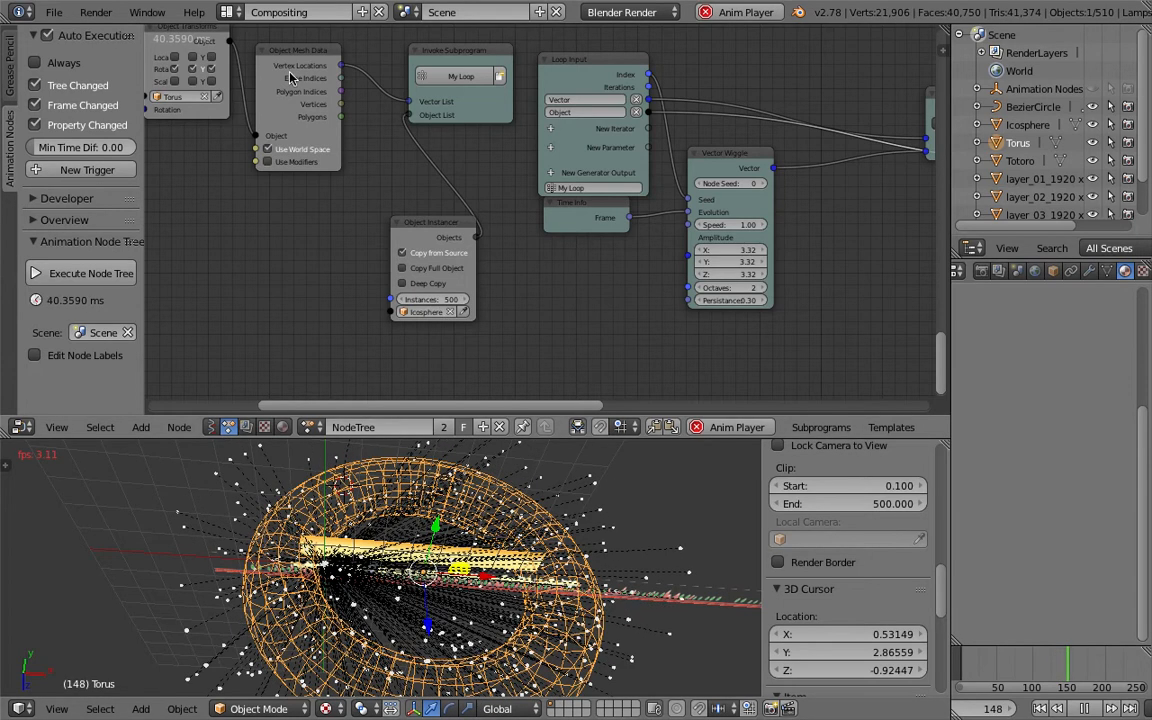
- Grab the Time Info node and drop it slightly lower
middle_drag(342, 133, 384, 166)
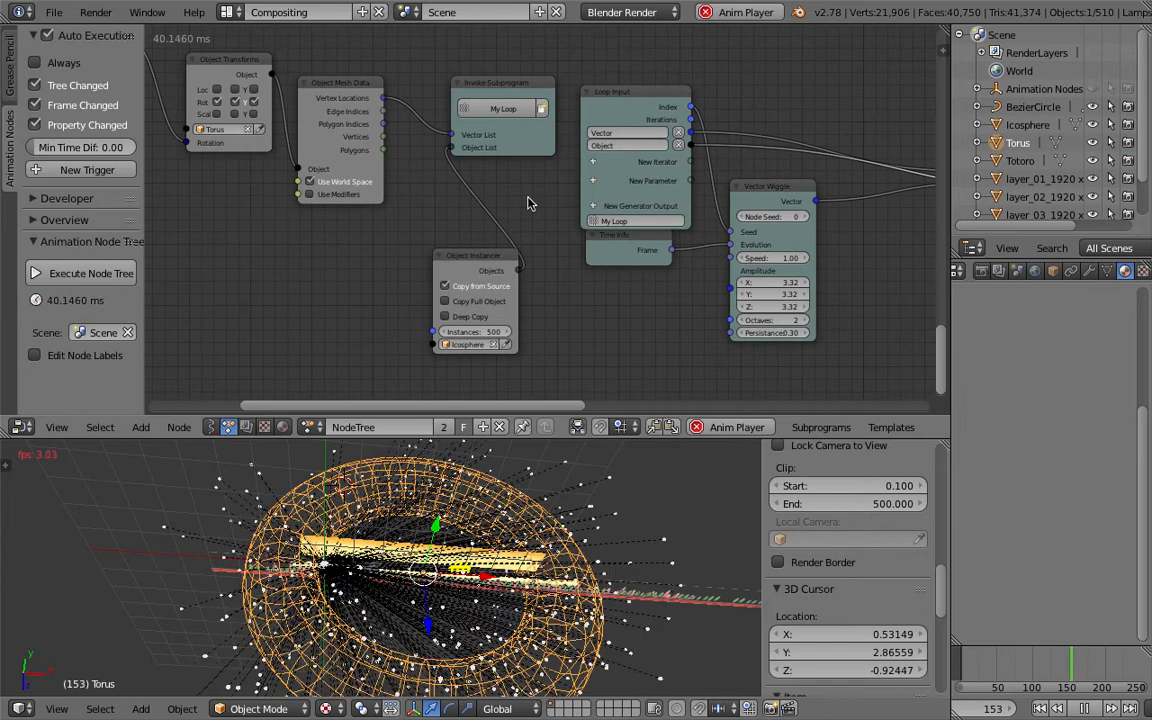
right_click(615, 261)
key(g)
click(615, 270)
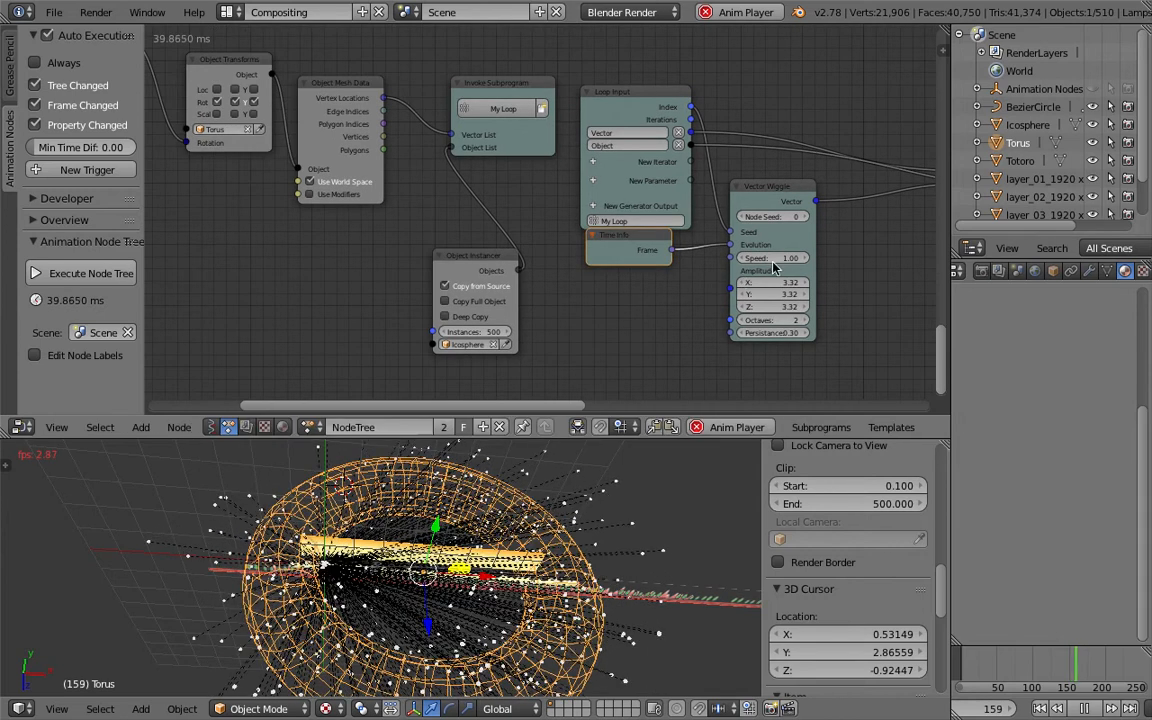
- Set the Vector Wiggle speed to 0.3, then back to 1
click(771, 258)
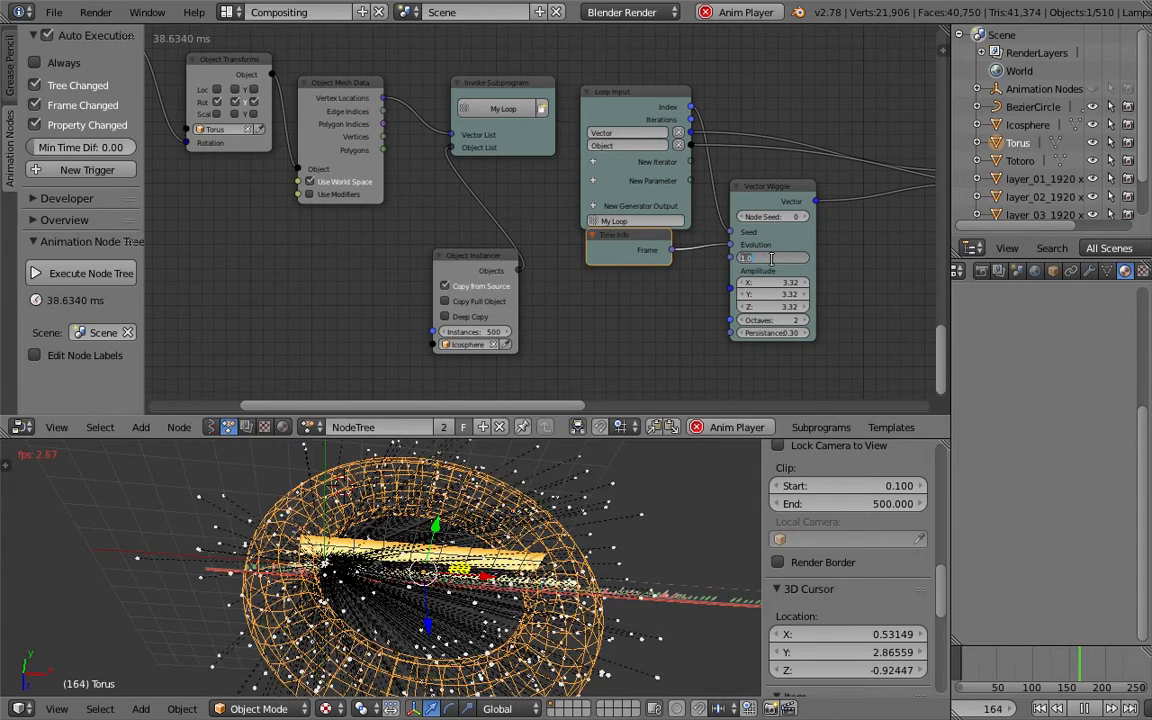
text(0.3)
key(Return)
middle_drag(473, 228, 574, 225)
click(884, 258)
text(1)
key(Return)
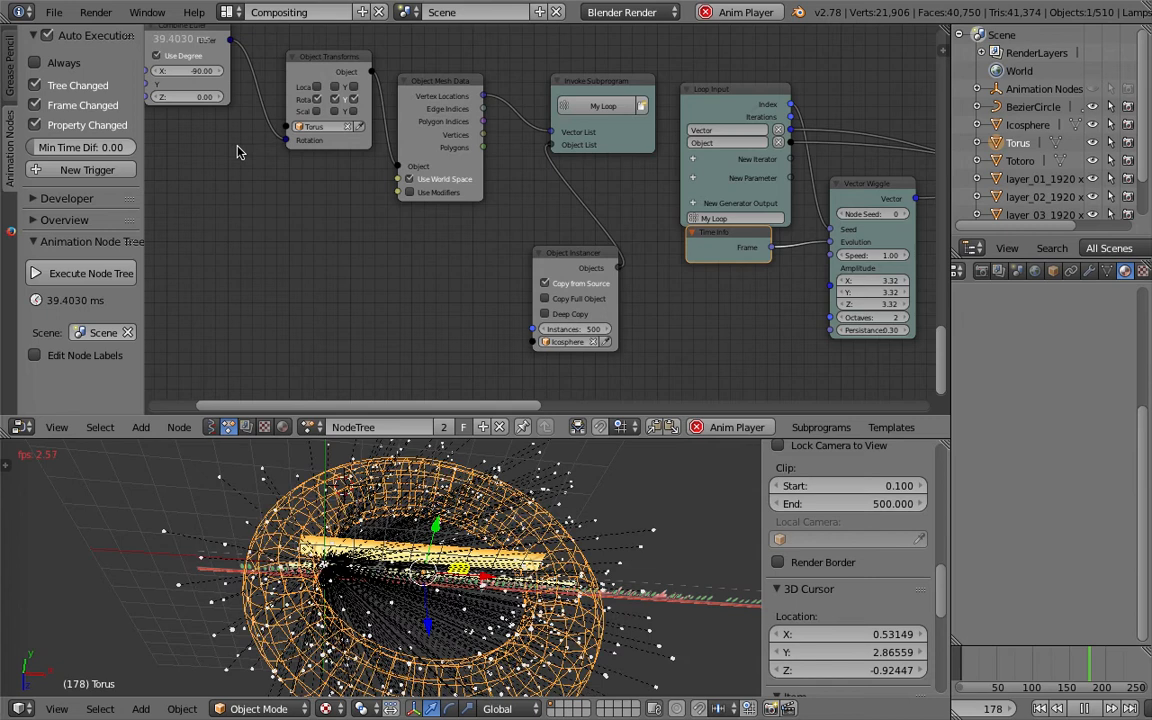
- Preview the instanced icospheres in the 3D View Full layout, then return to the Compositing layout
middle_drag(300, 176, 395, 204)
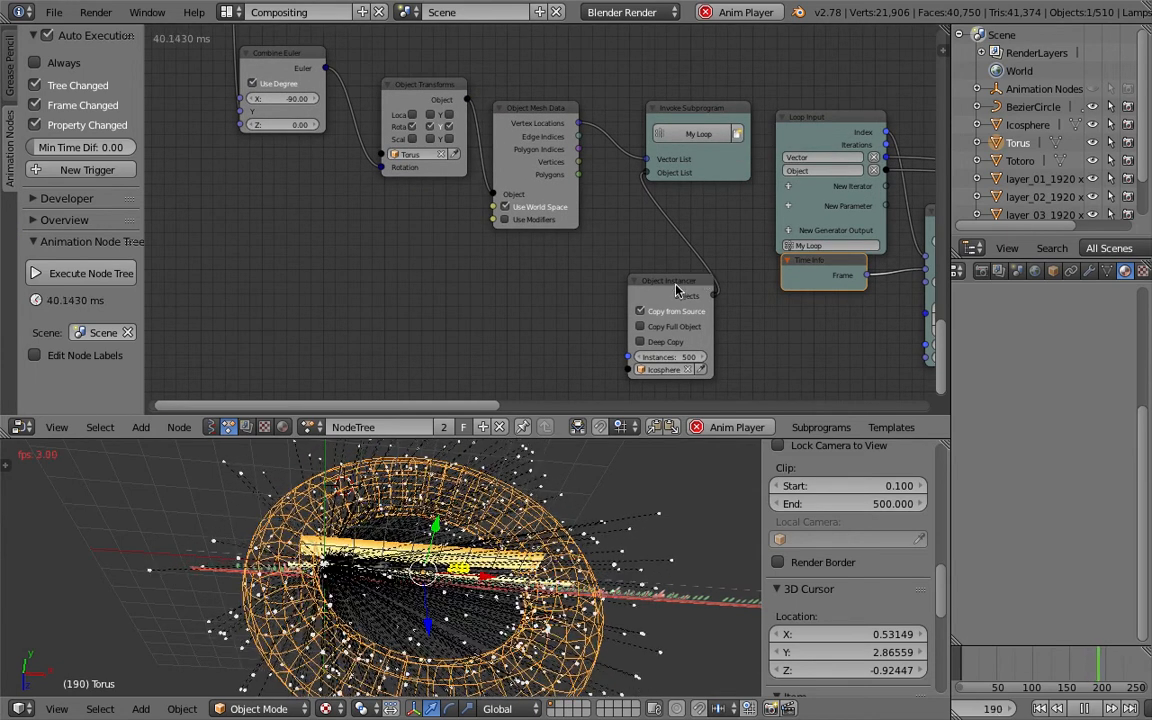
click(676, 290)
key(u)
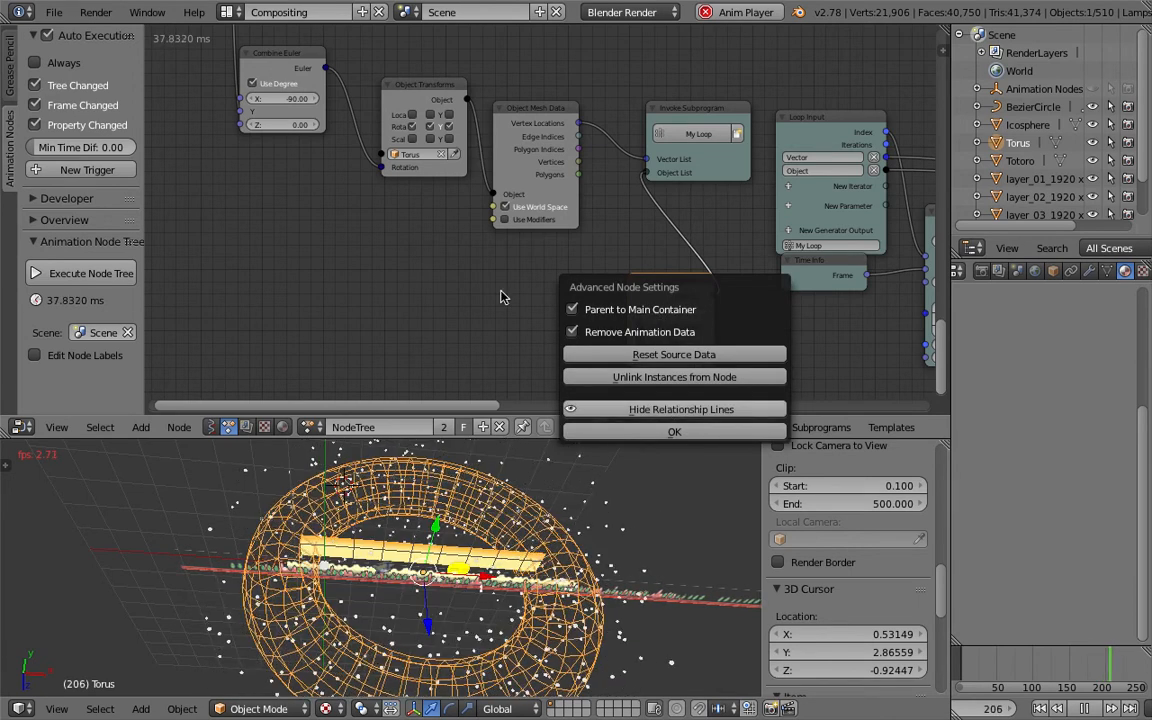
click(228, 13)
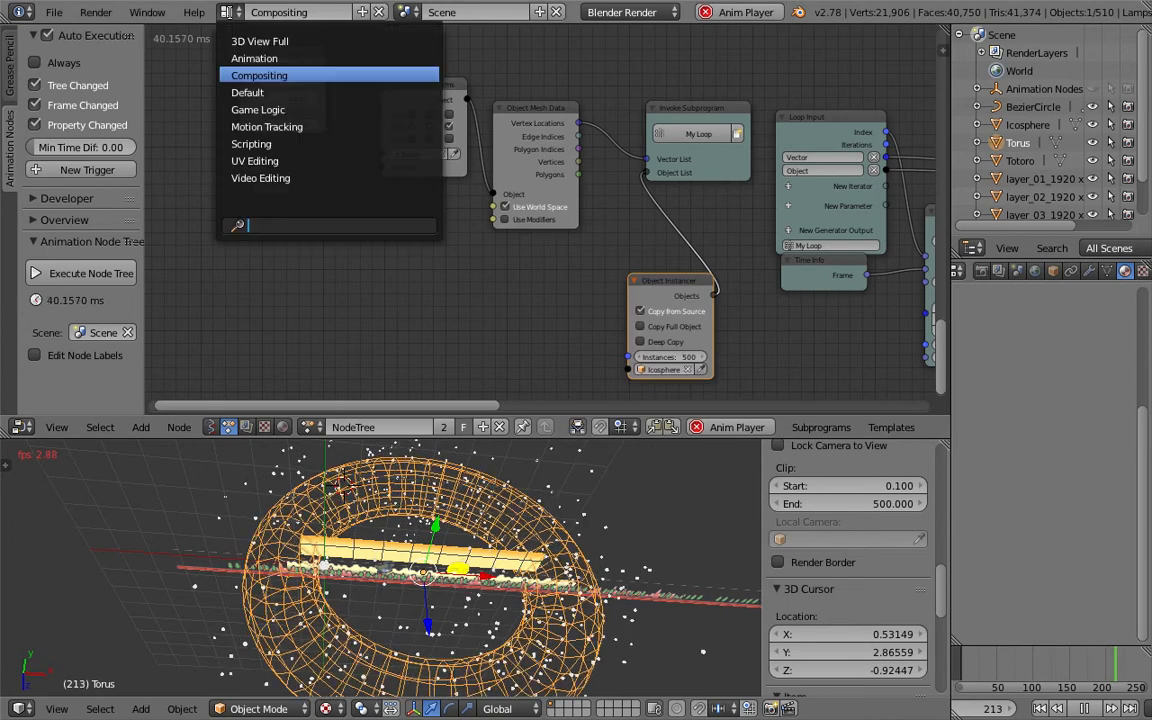
click(252, 41)
scroll(690, 350, up, 4)
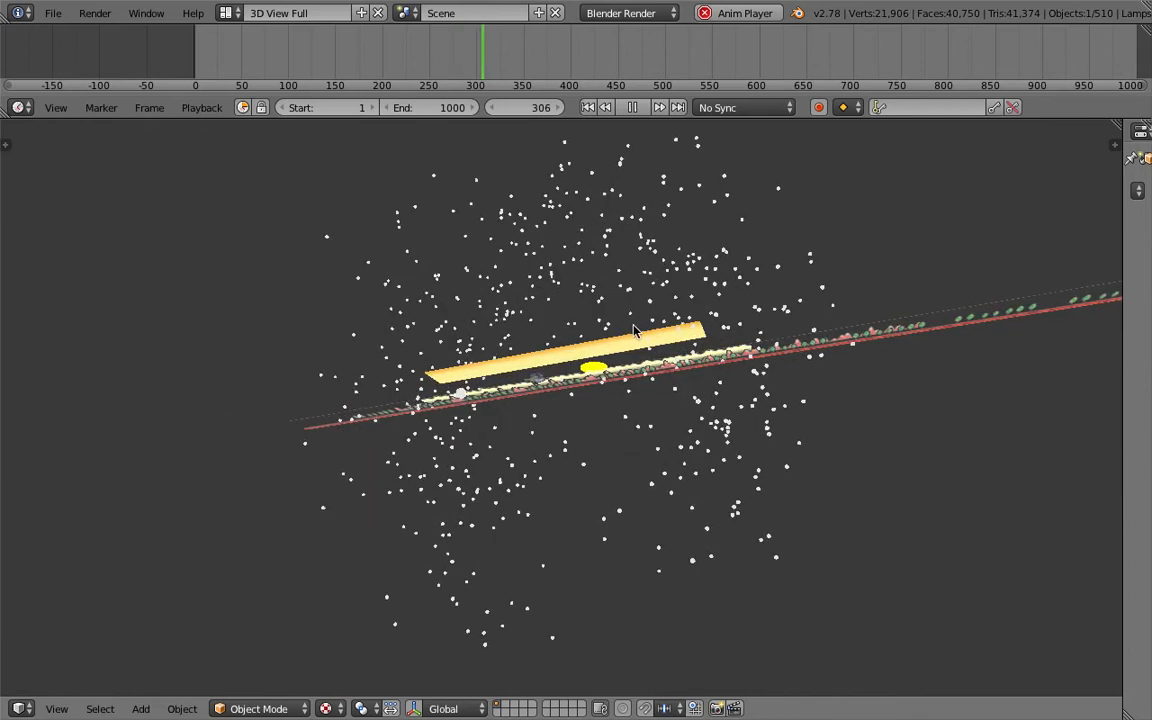
click(226, 13)
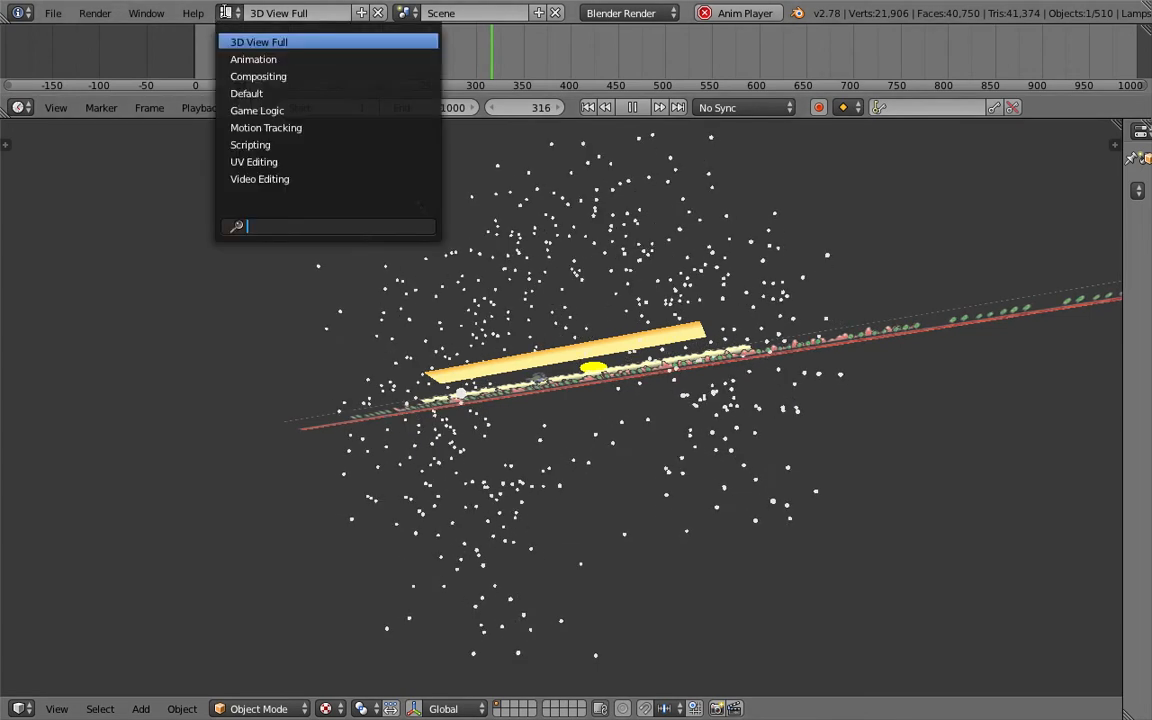
click(228, 76)
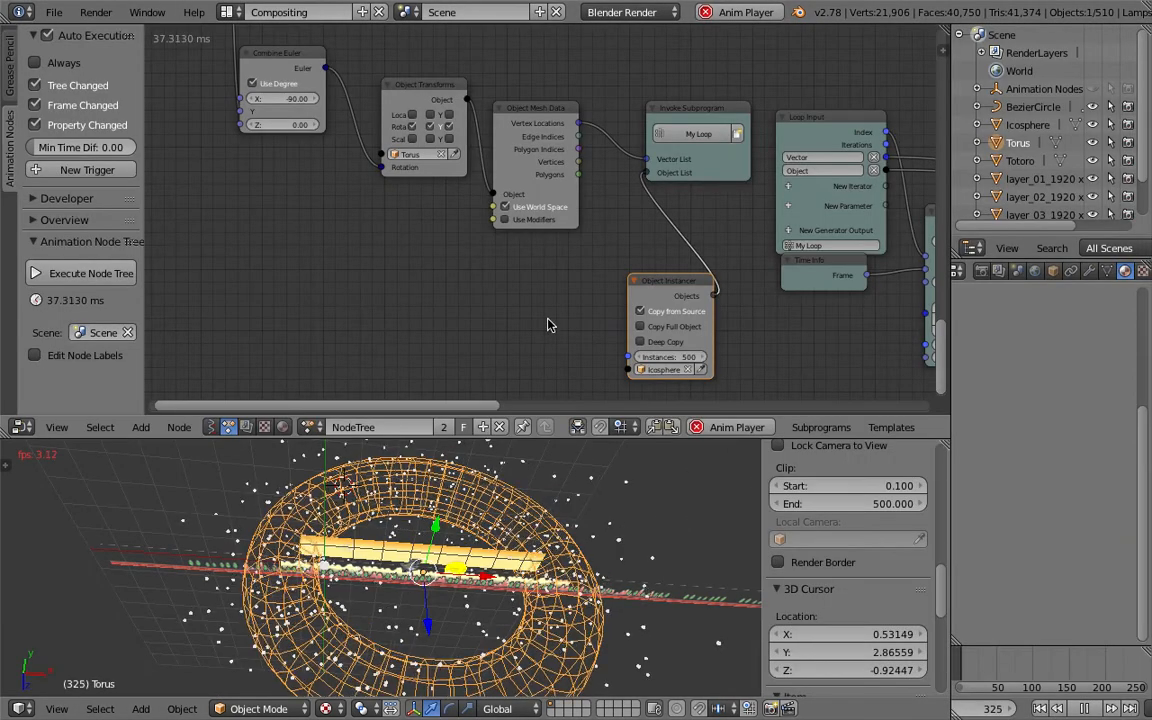
- Set the Vector Wiggle amplitude X, Y and Z to 2
middle_drag(716, 298, 427, 288)
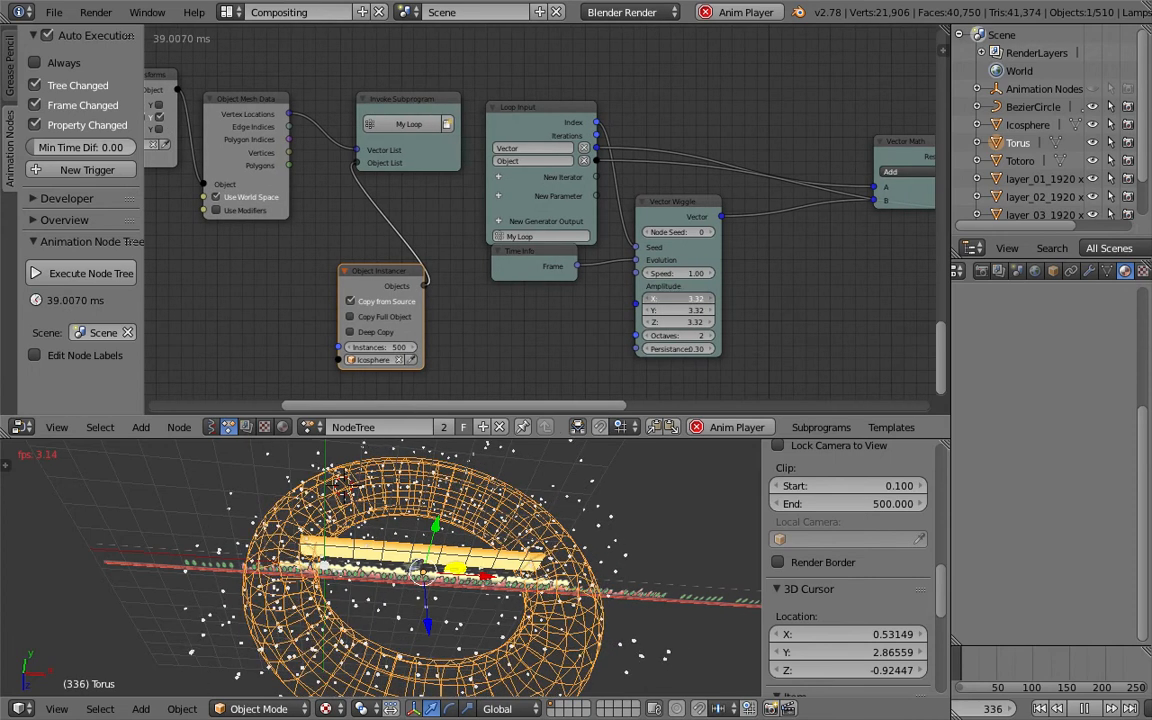
click(675, 300)
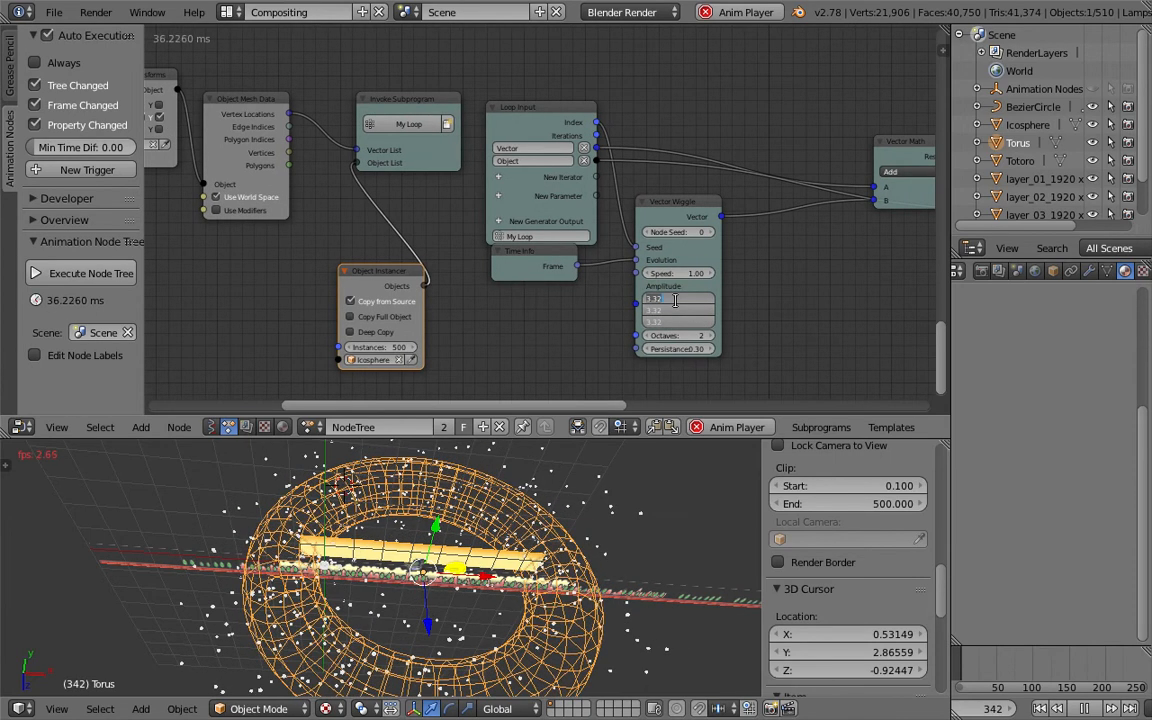
text(2)
key(Return)
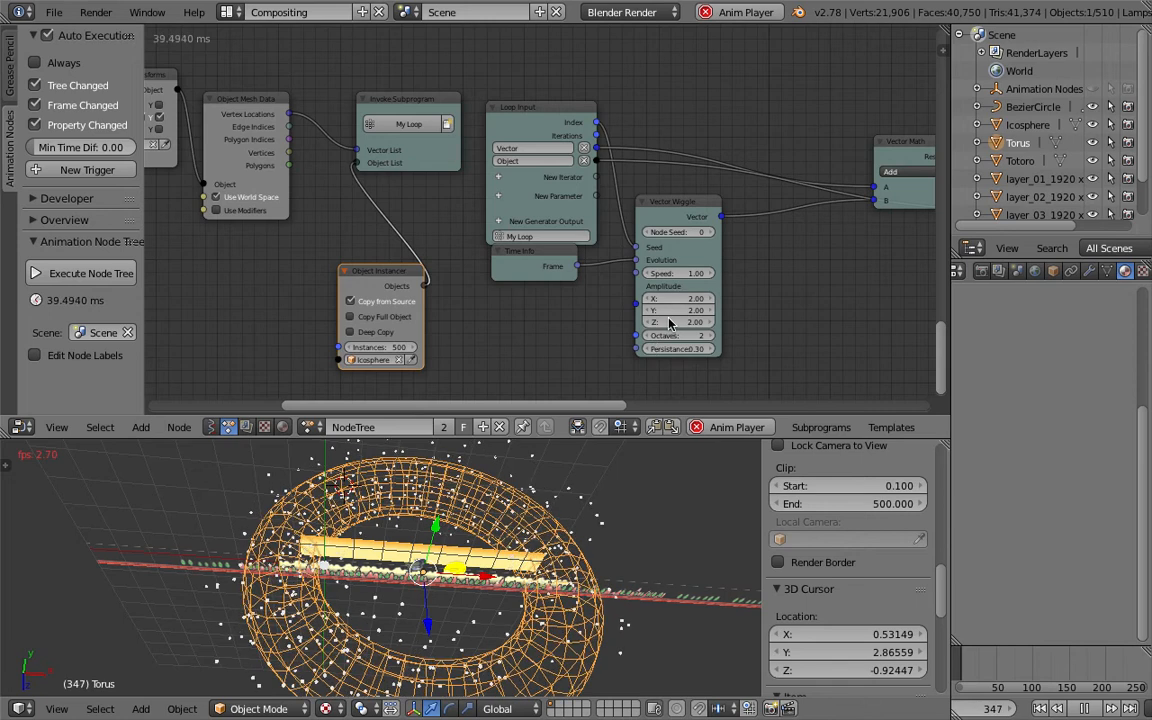
- Select the layer_01 plane and locate its Object Transforms Output node in the node tree
right_click(488, 527)
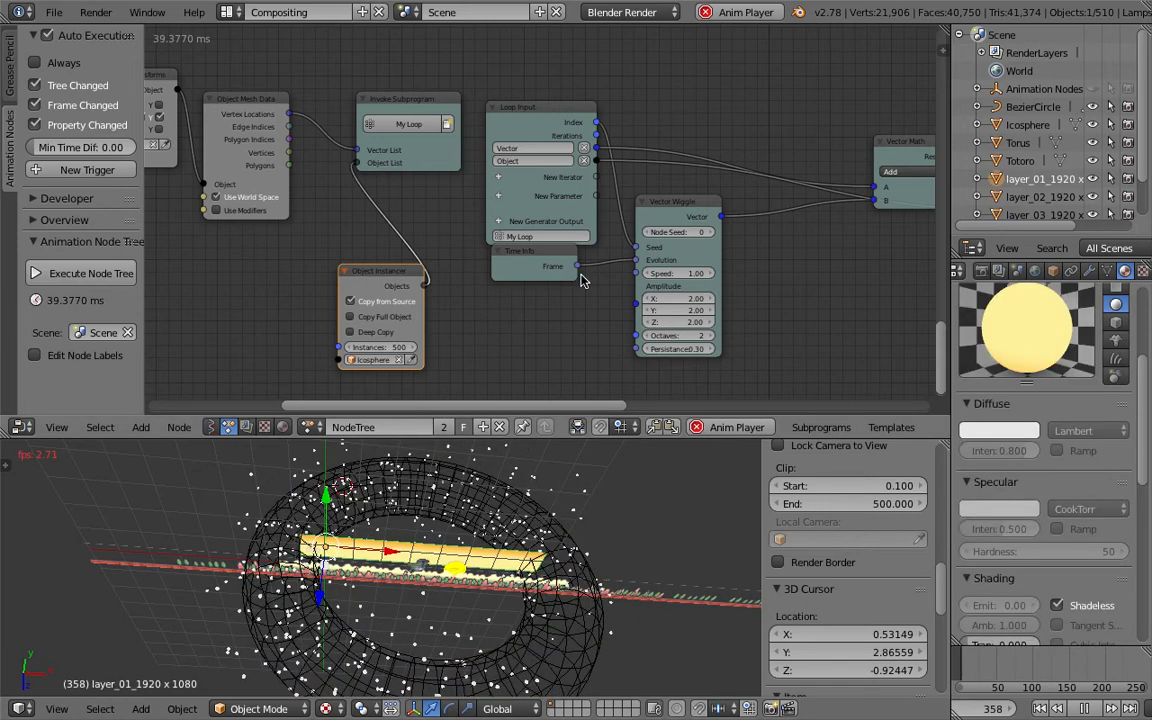
middle_drag(698, 310, 275, 371)
scroll(636, 296, down, 3)
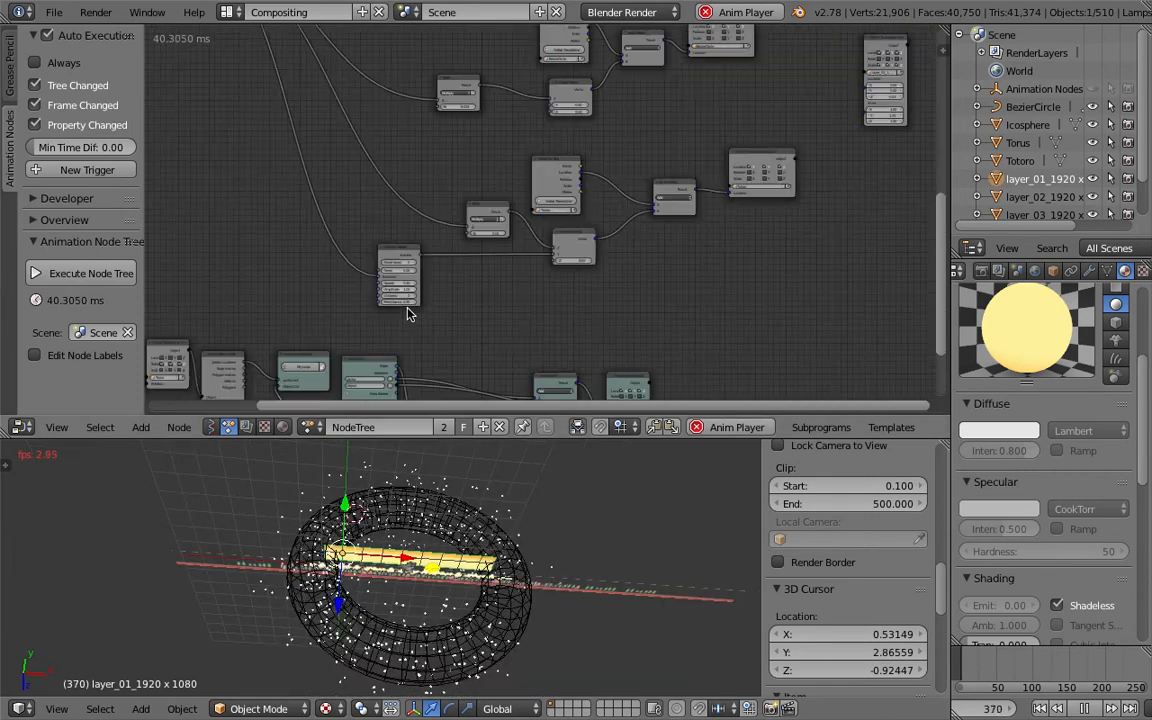
scroll(658, 264, down, 1)
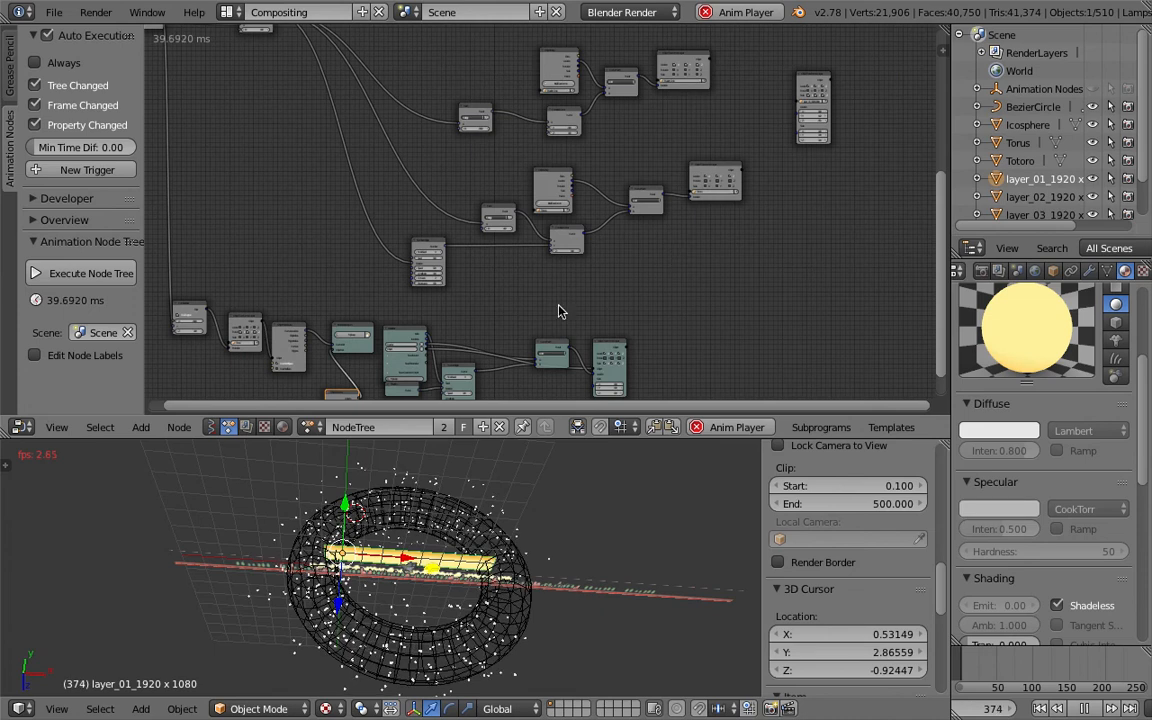
middle_drag(763, 160, 573, 283)
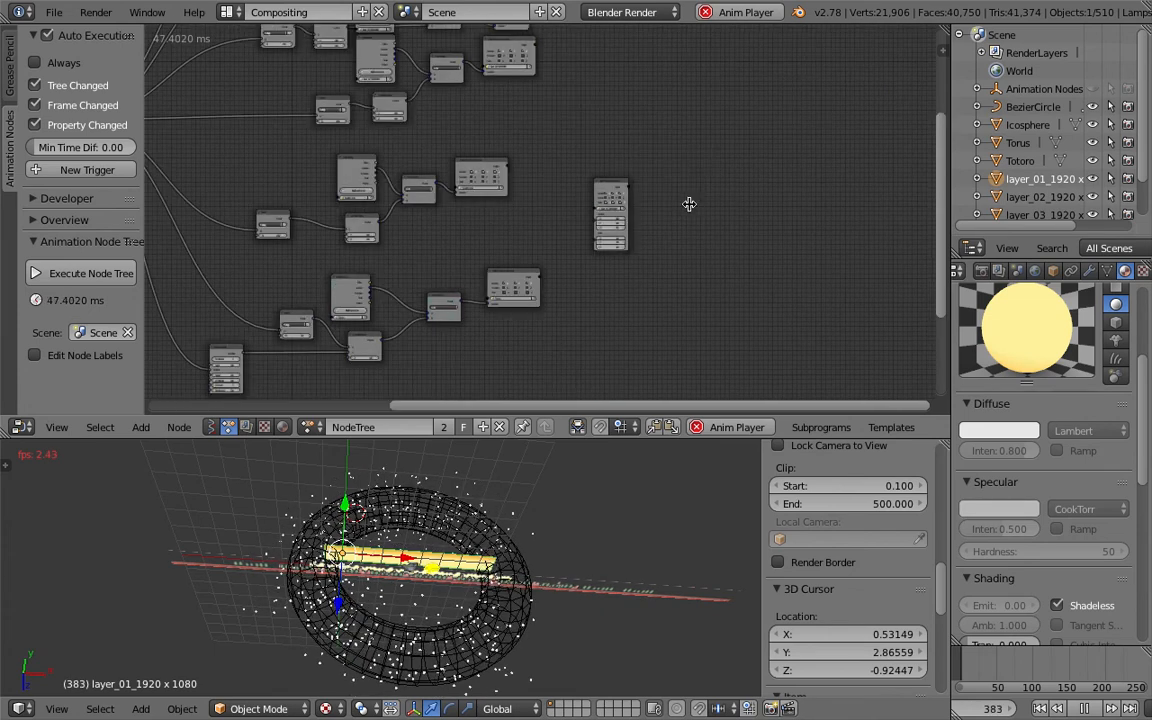
scroll(689, 204, up, 4)
scroll(689, 204, up, 2)
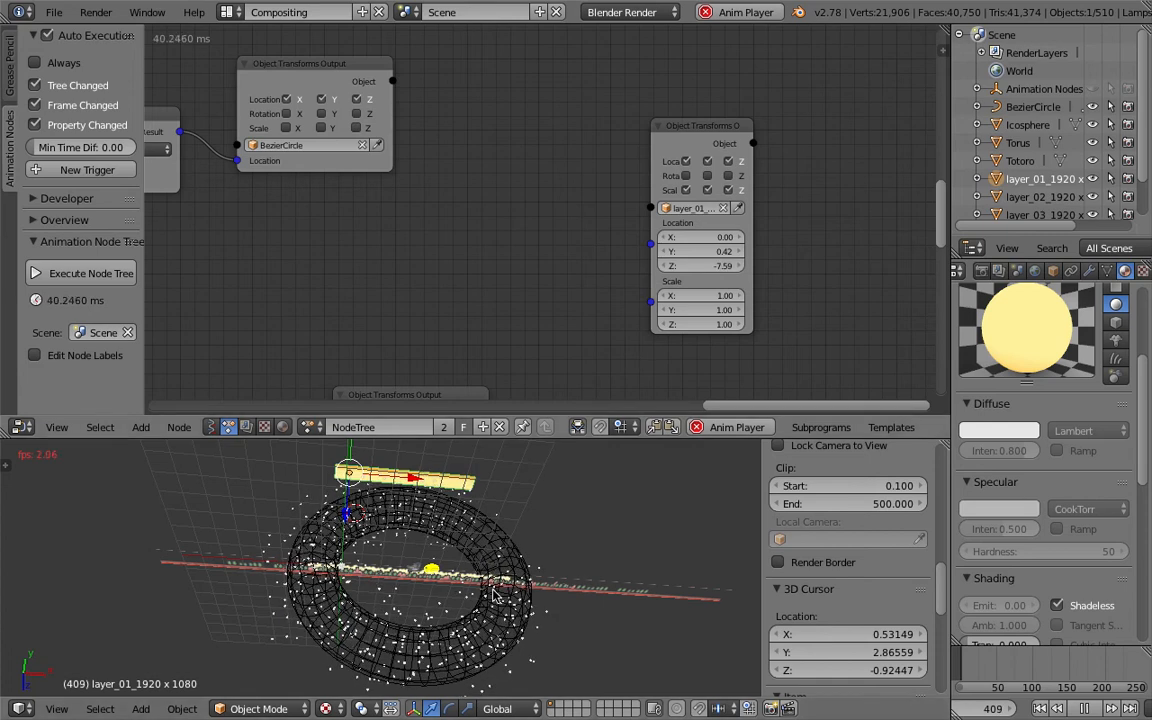
- Switch to the 3D View Full layout and orbit the view to watch the playing animation
click(229, 12)
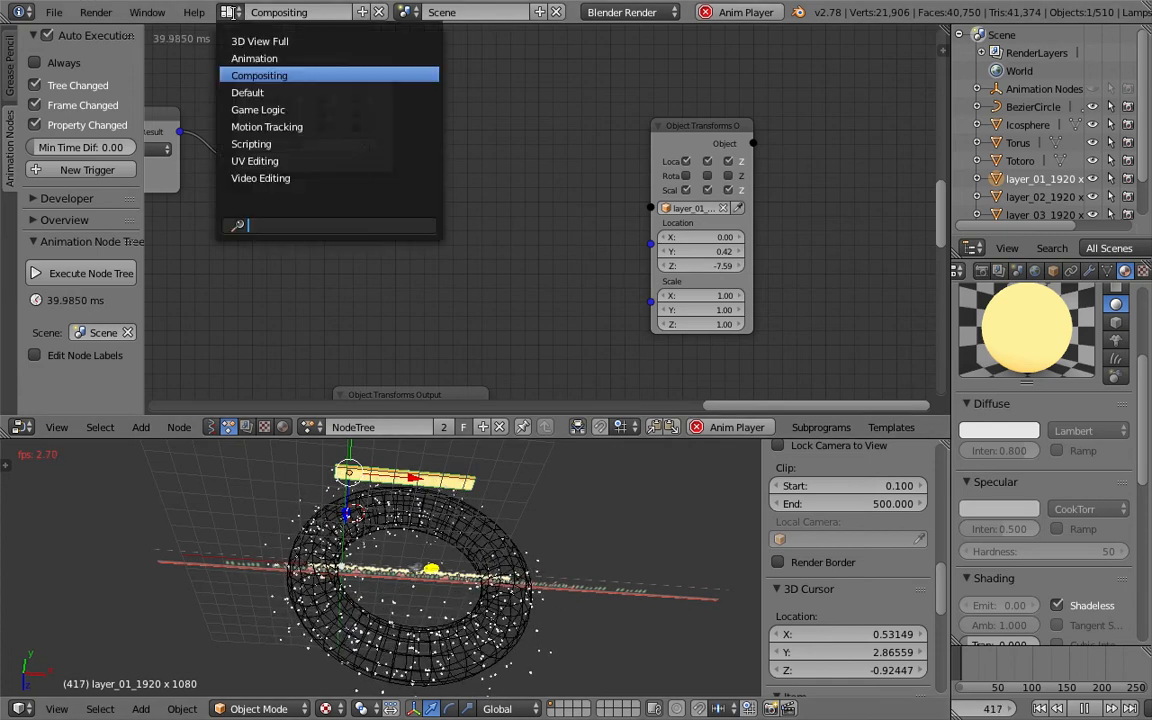
click(258, 41)
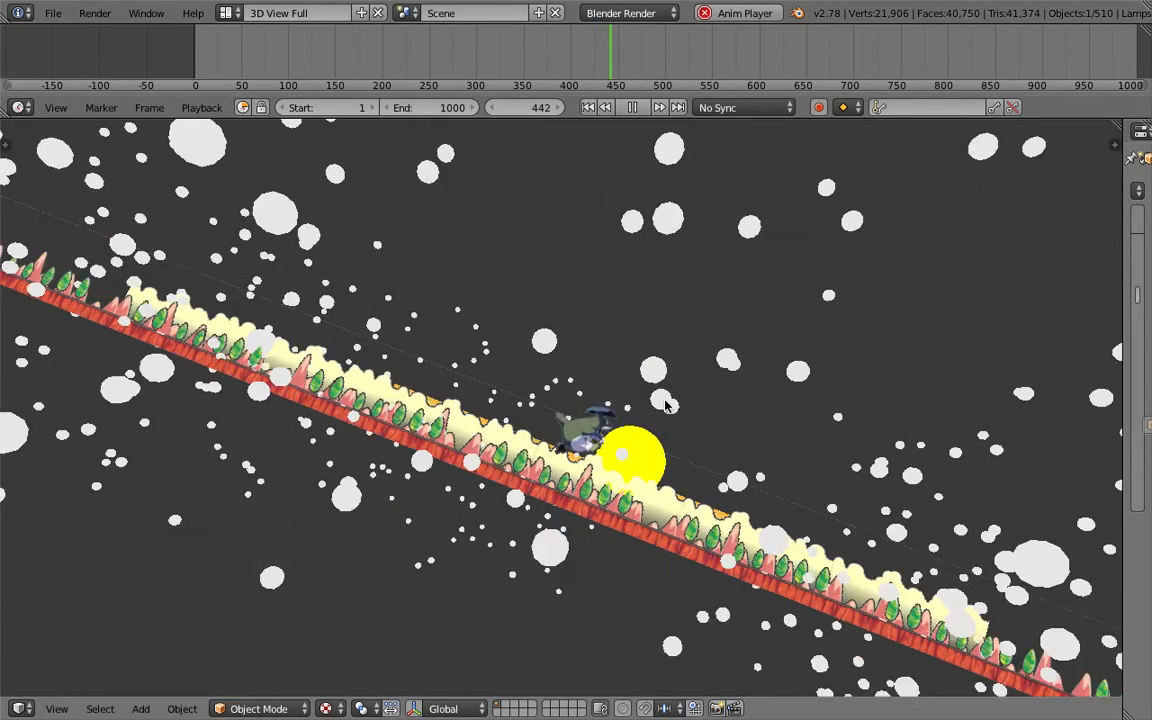
middle_drag(650, 404, 560, 390)
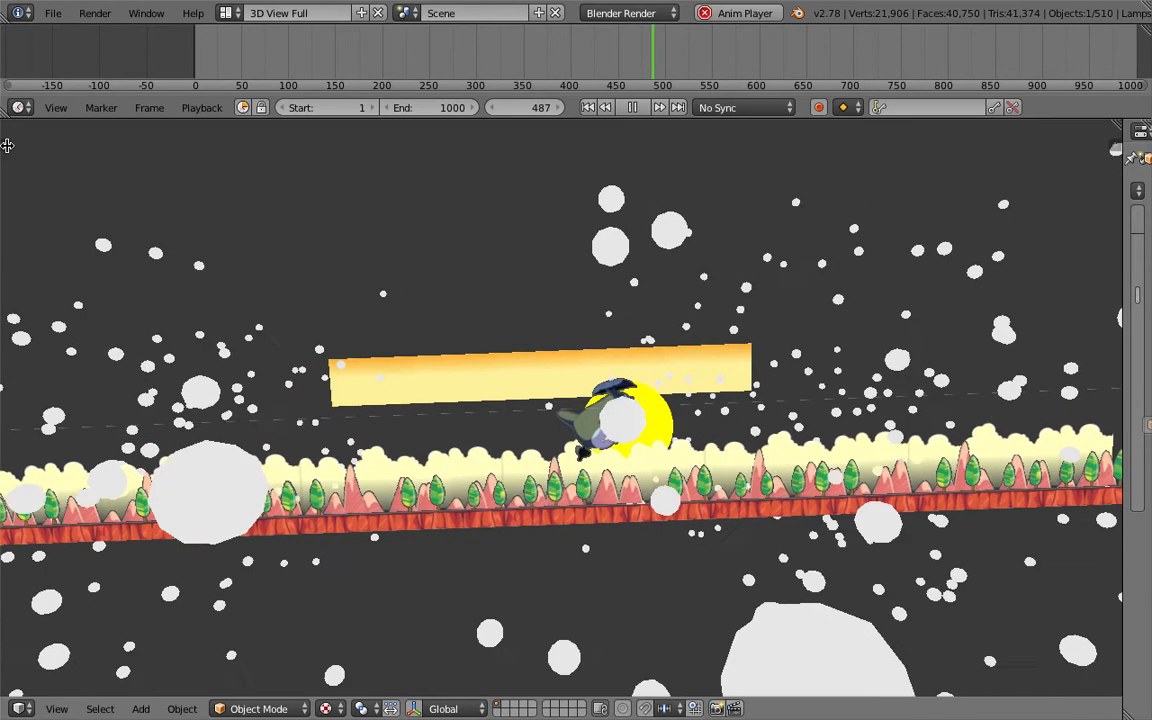
key(t)
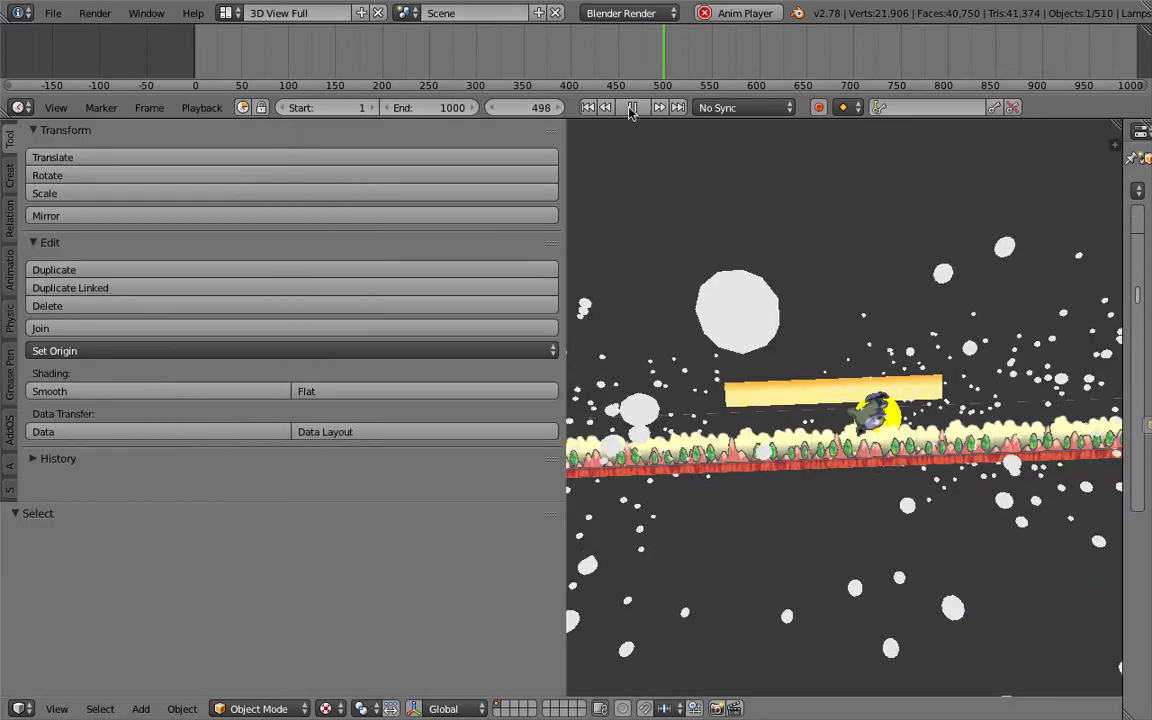
- Stop the playback, narrow the tool shelf, open the properties area and orbit the 3D view
click(631, 108)
drag(567, 181, 262, 167)
middle_drag(702, 356, 788, 422)
drag(1122, 252, 987, 258)
mouse_move(781, 434)
middle_down()
mouse_move(792, 442)
mouse_move(775, 432)
middle_up()
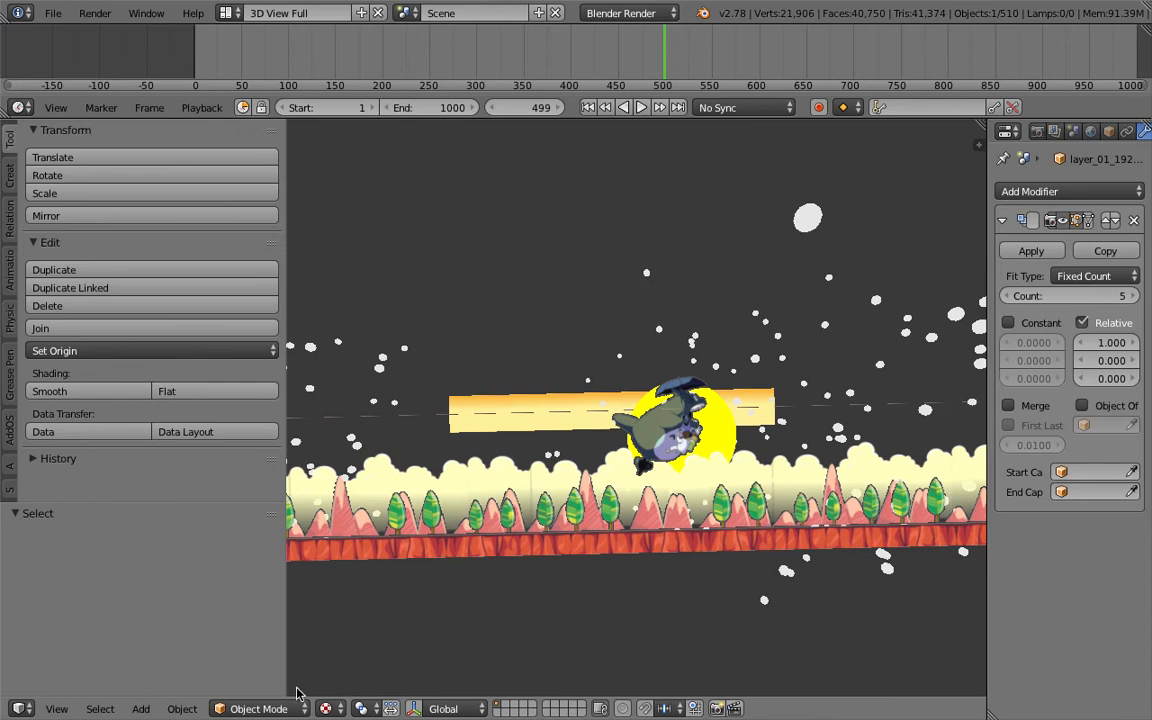
- Try to view the scene through the active camera
click(56, 709)
mouse_move(150, 516)
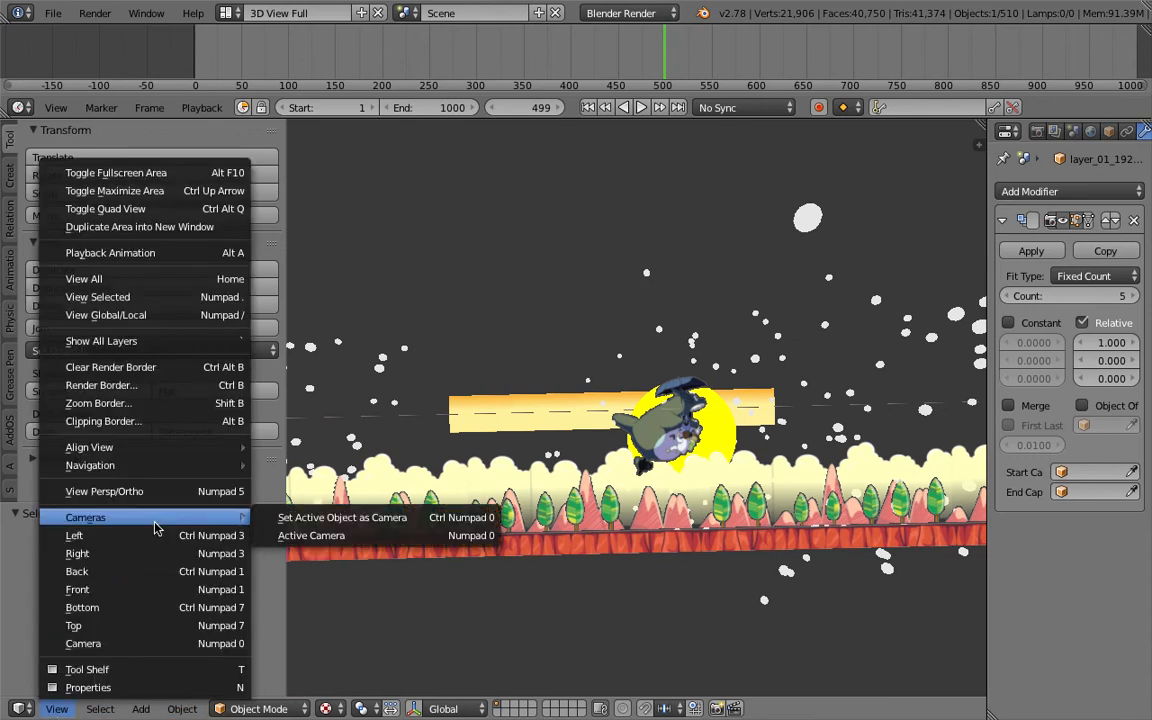
click(293, 541)
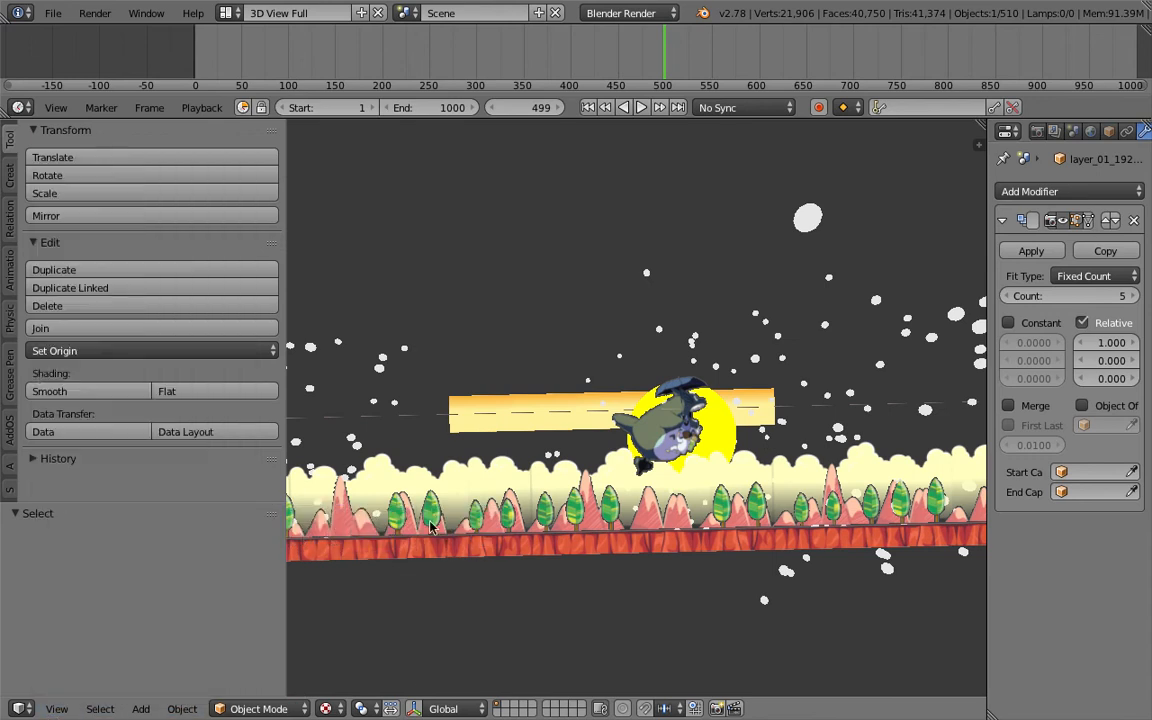
middle_drag(432, 527, 423, 580)
- Add a new camera object to the scene
click(75, 709)
mouse_move(147, 450)
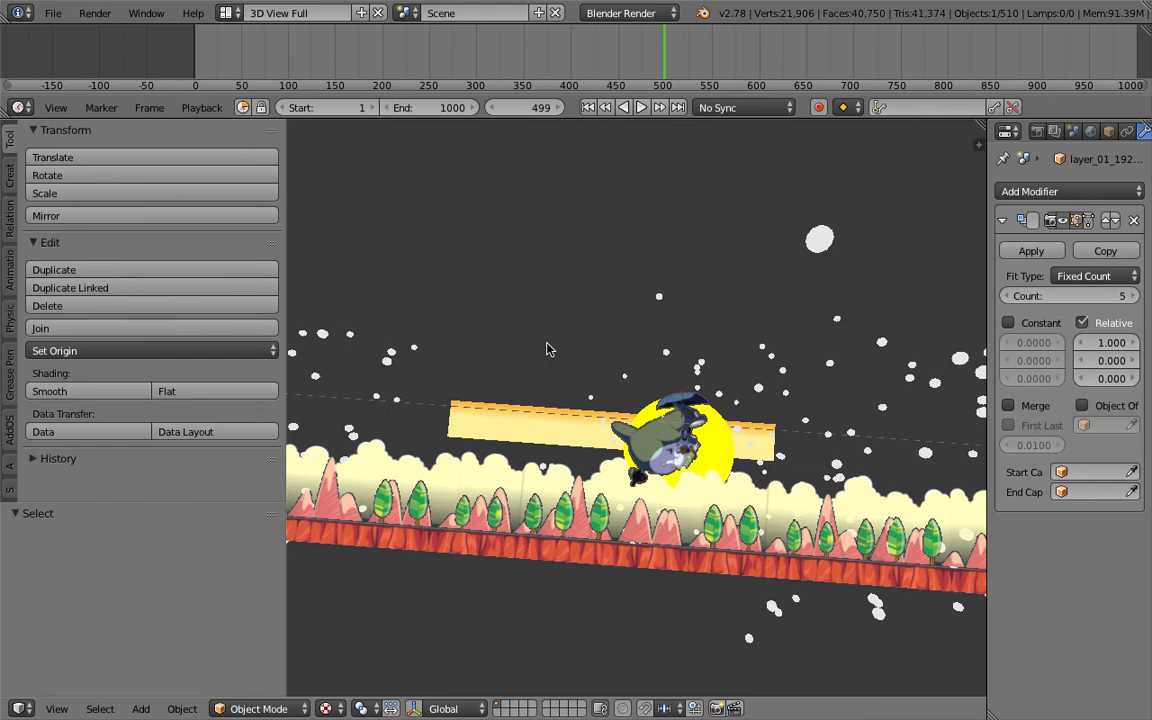
key(shift+a)
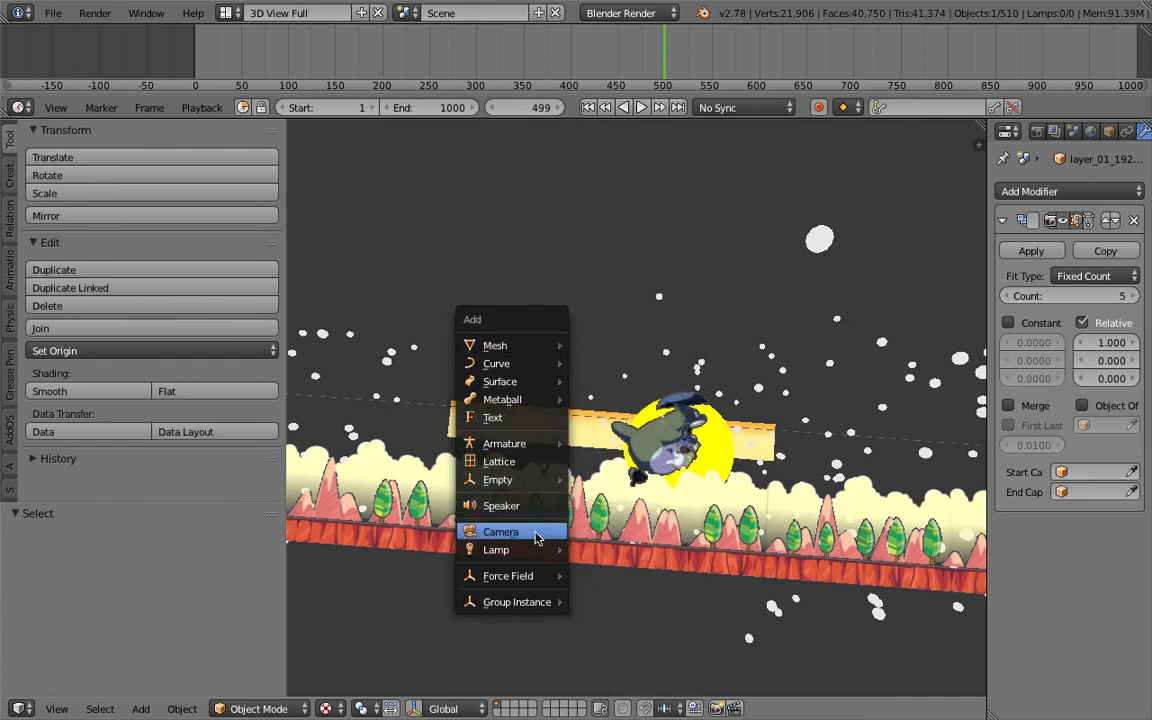
click(537, 539)
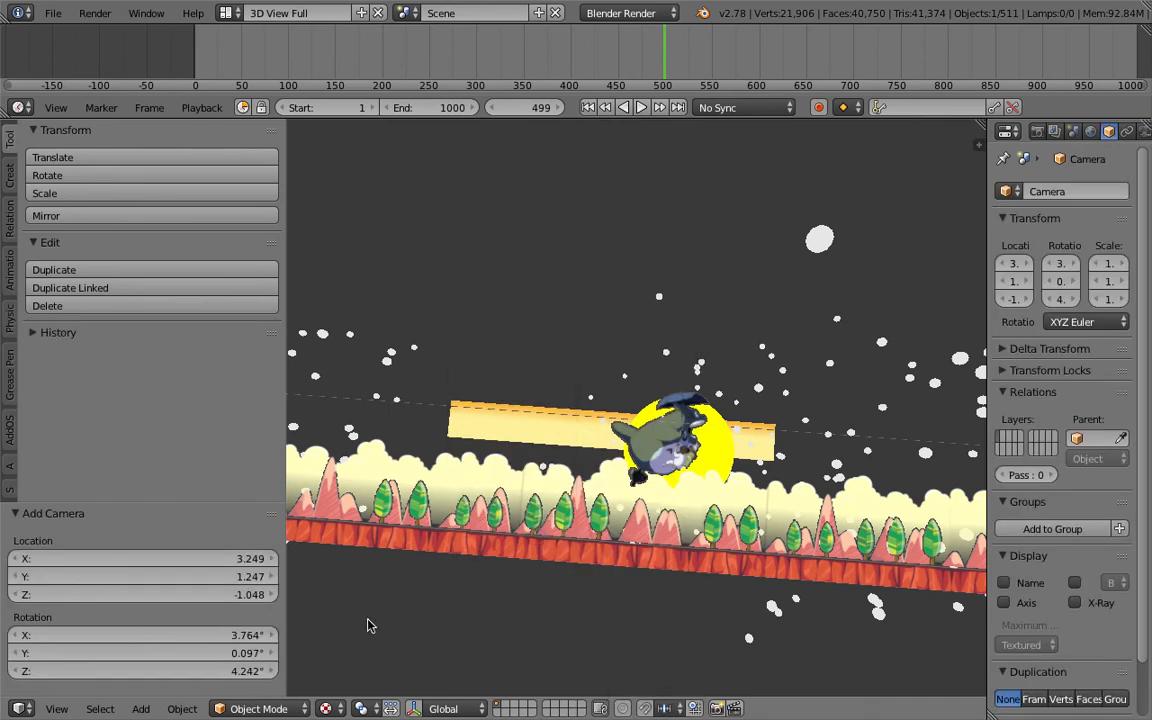
- Align the new camera to the current view and refine its placement with fly navigation
click(58, 708)
middle_drag(703, 524, 716, 527)
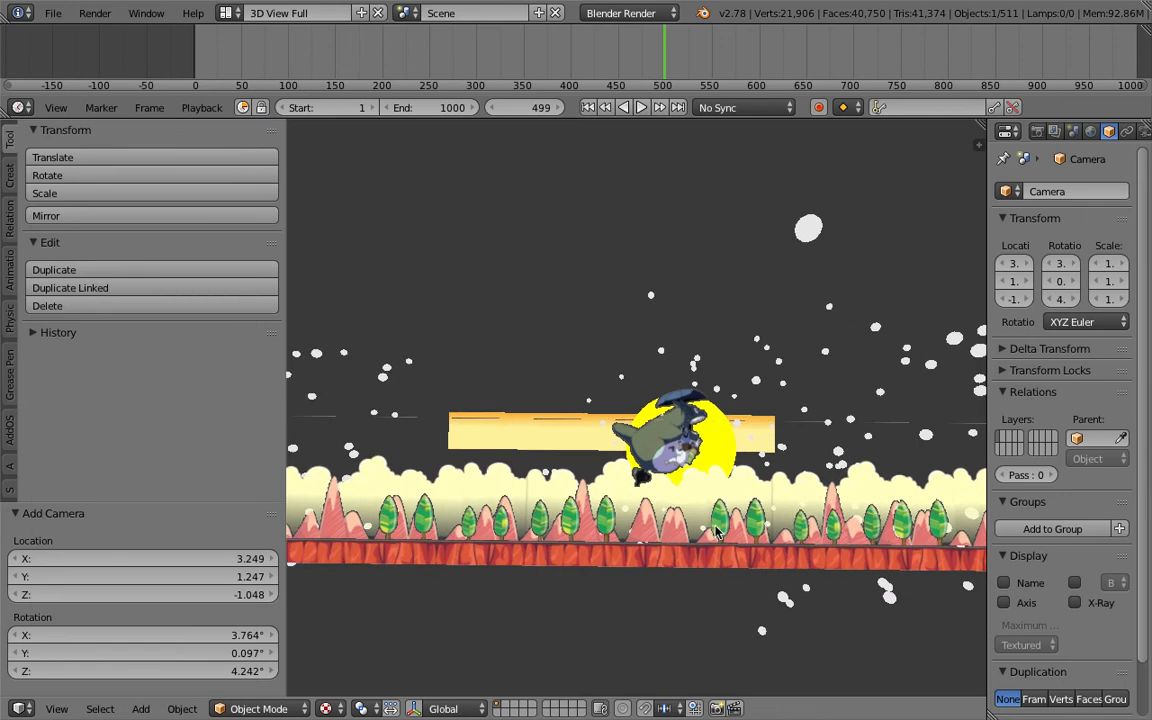
click(57, 709)
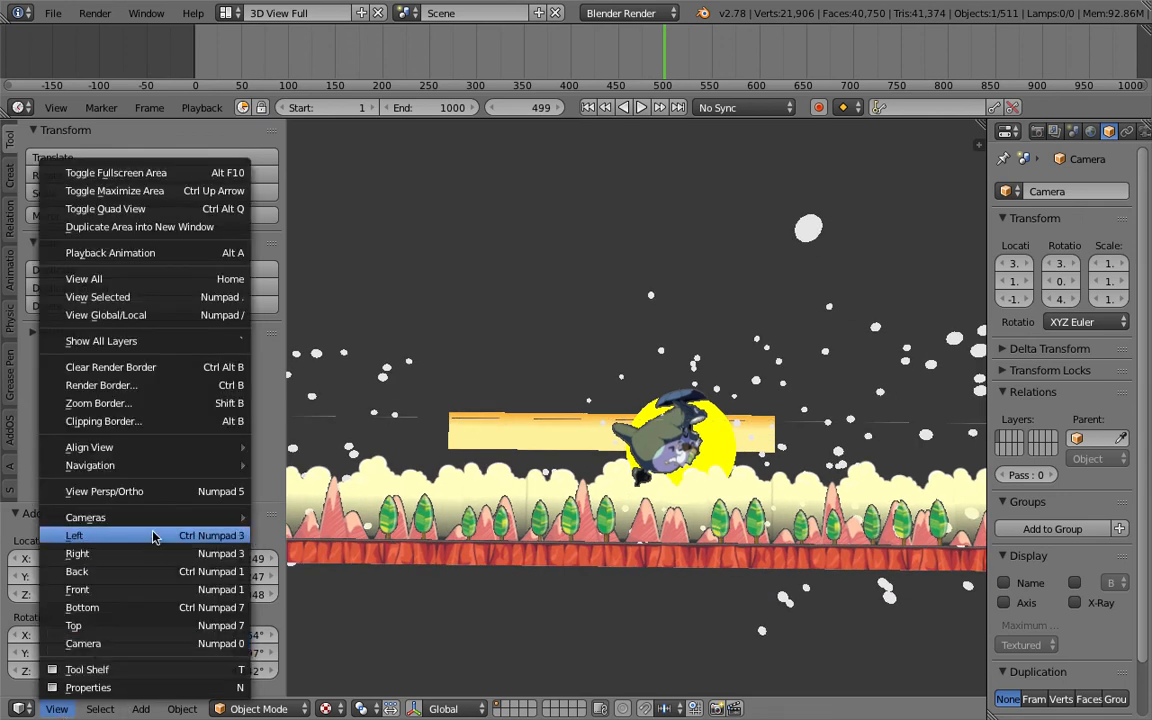
mouse_move(214, 448)
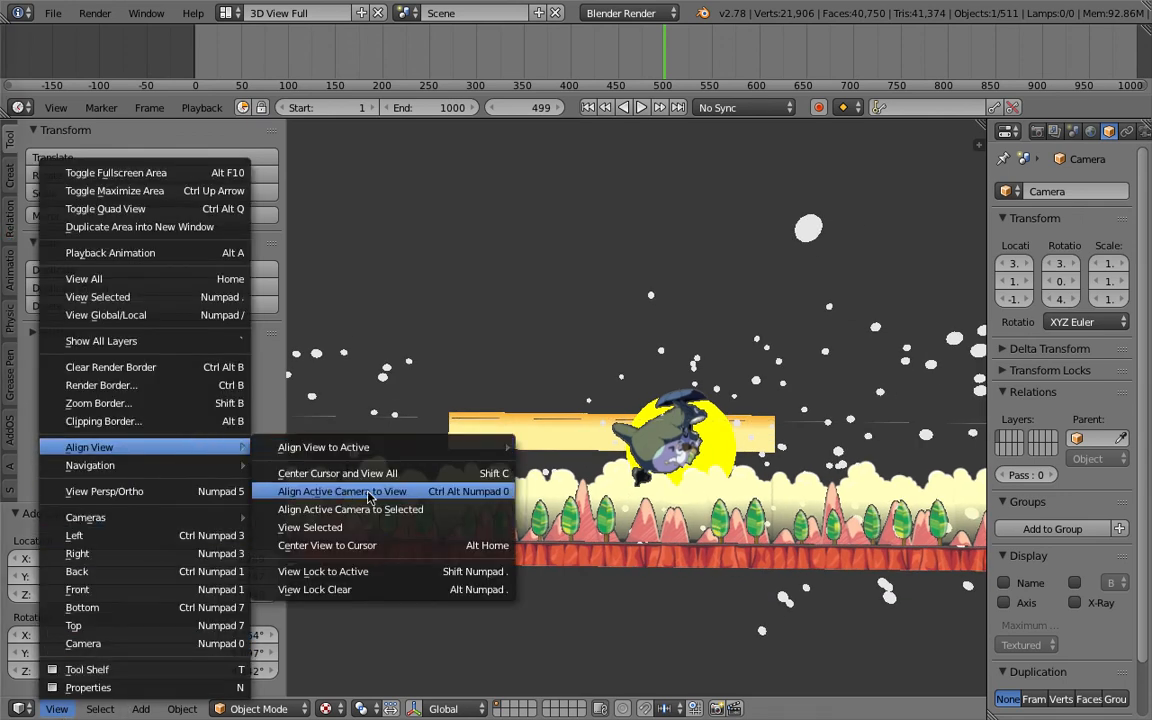
click(409, 492)
key(shift+f)
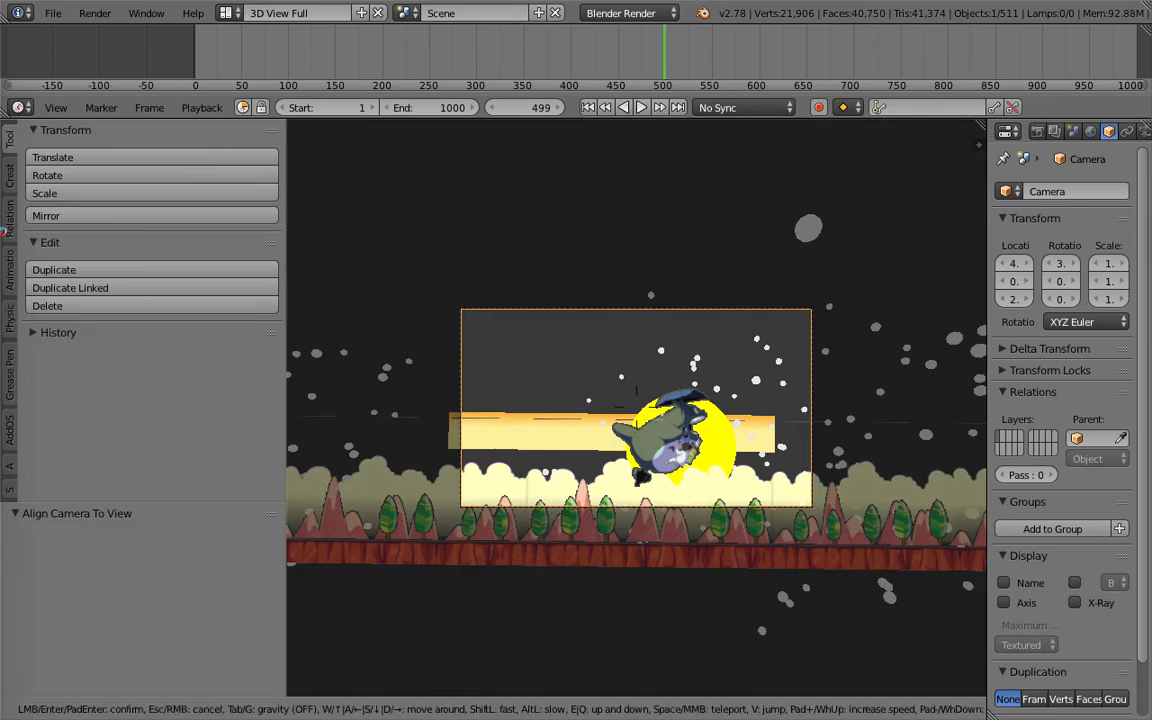
click(635, 413)
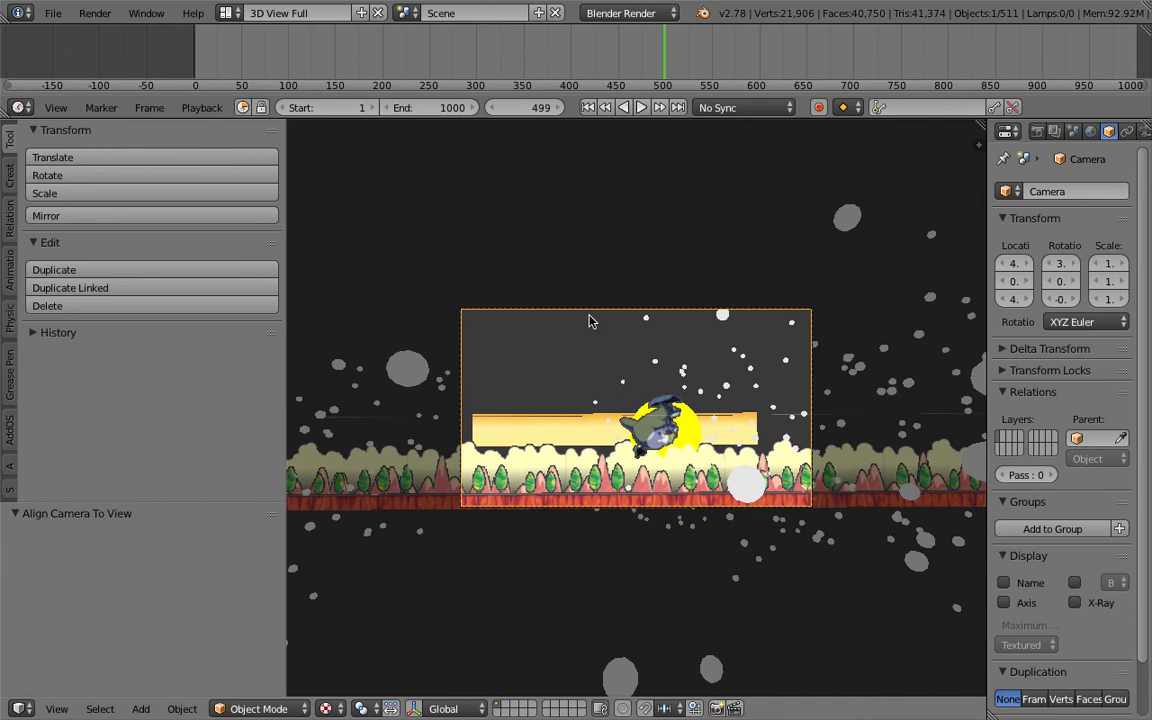
- Switch the camera lens to Orthographic and set its orthographic scale to 2.4
scroll(1113, 134, down, 2)
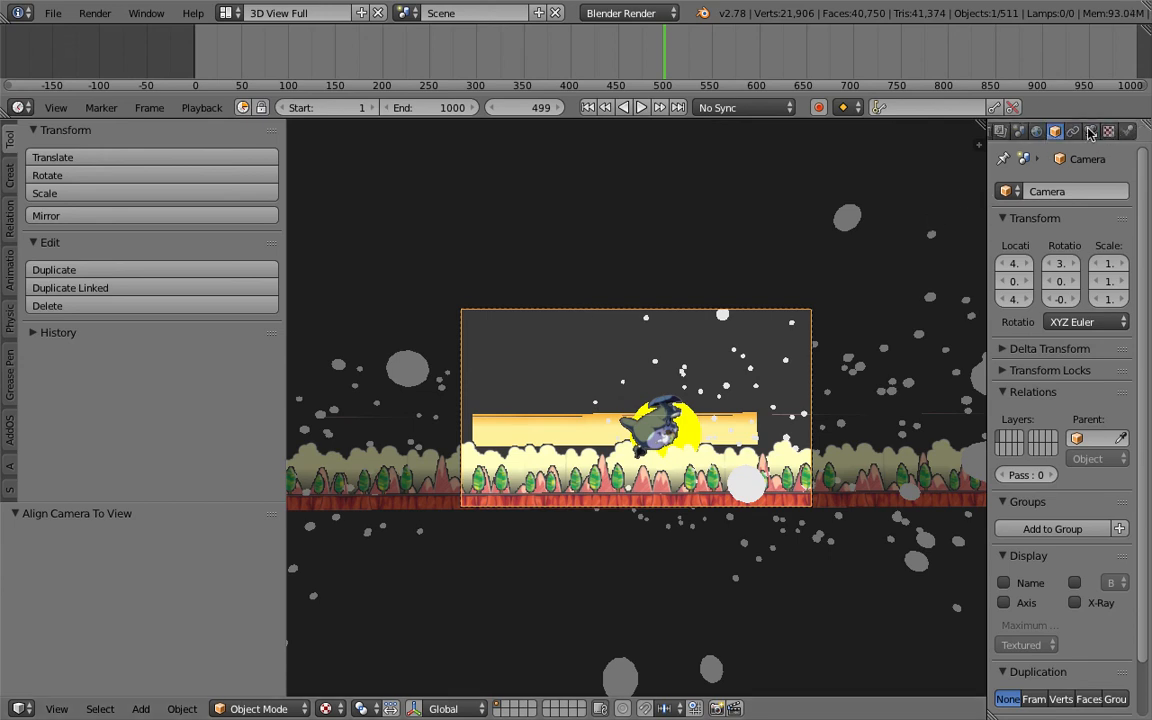
click(1091, 133)
click(1068, 246)
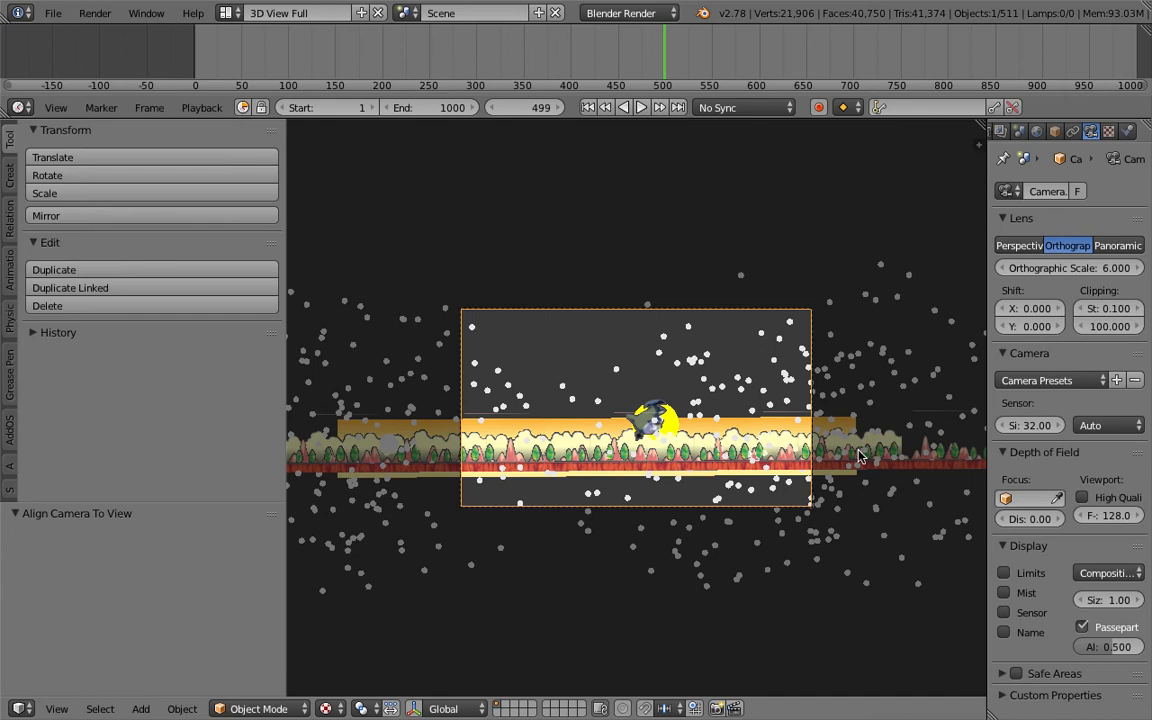
shift+middle_drag(852, 453, 834, 446)
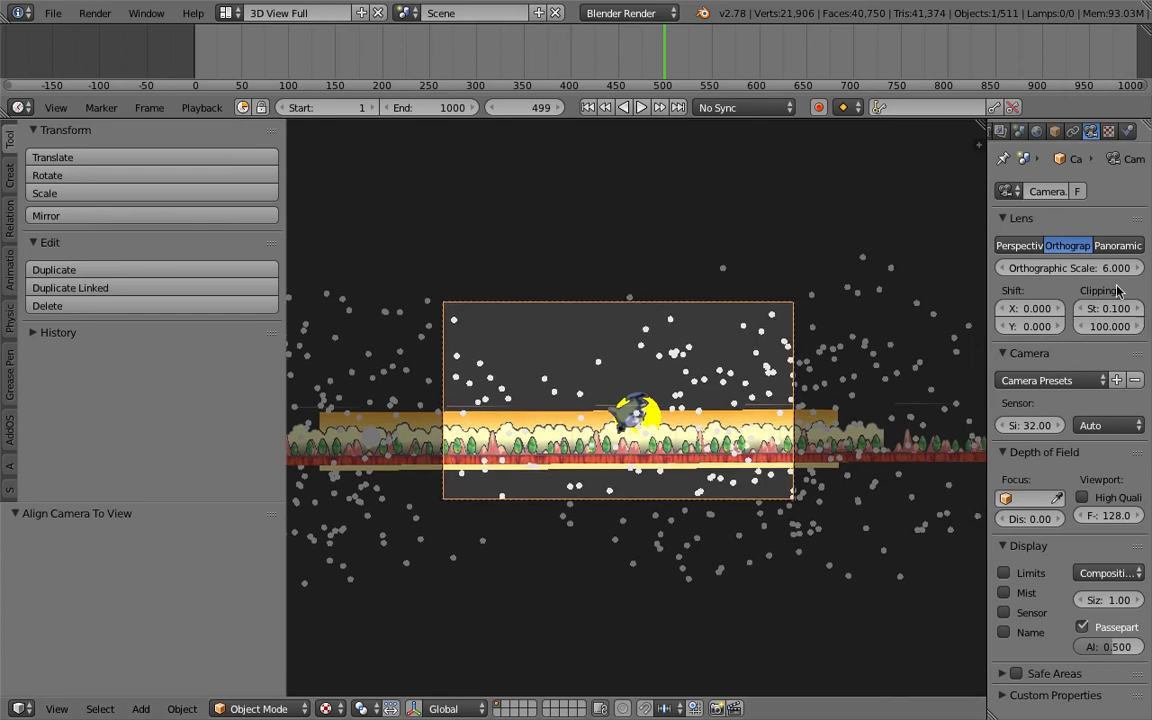
drag(1069, 268, 1037, 268)
- Lock the camera to the view and reframe the shot on the parallax layers and Totoro
shift+middle_drag(810, 451, 803, 408)
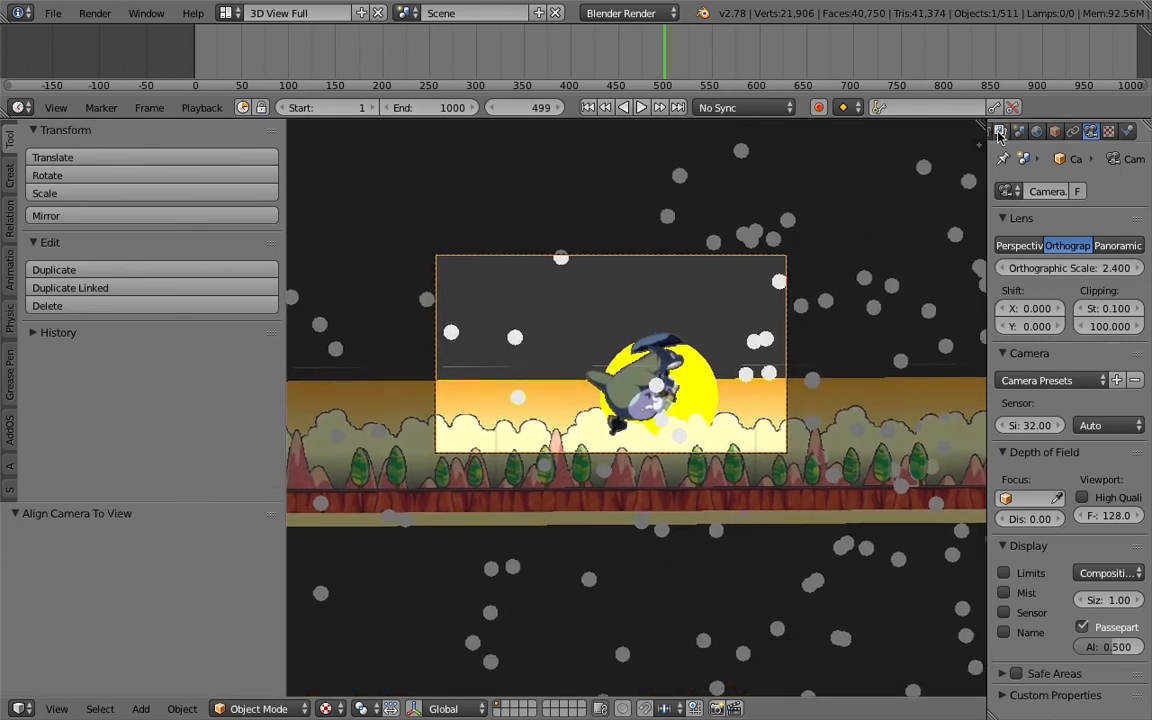
key(n)
scroll(870, 388, up, 7)
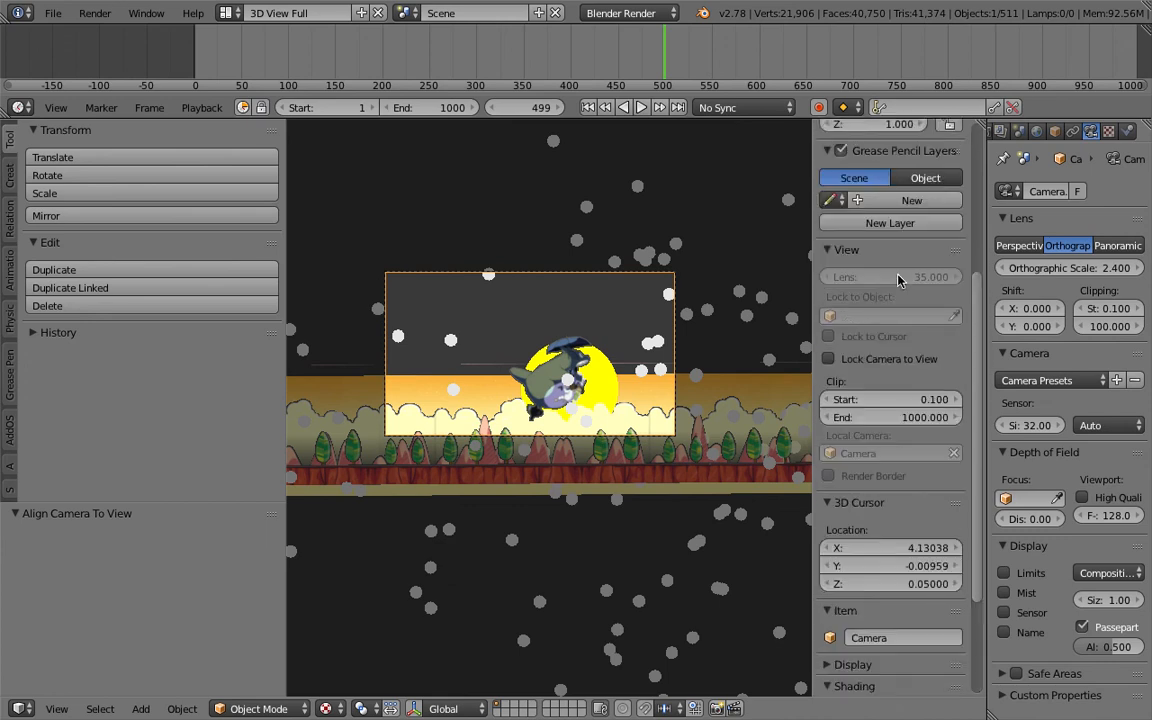
scroll(560, 380, up, 3)
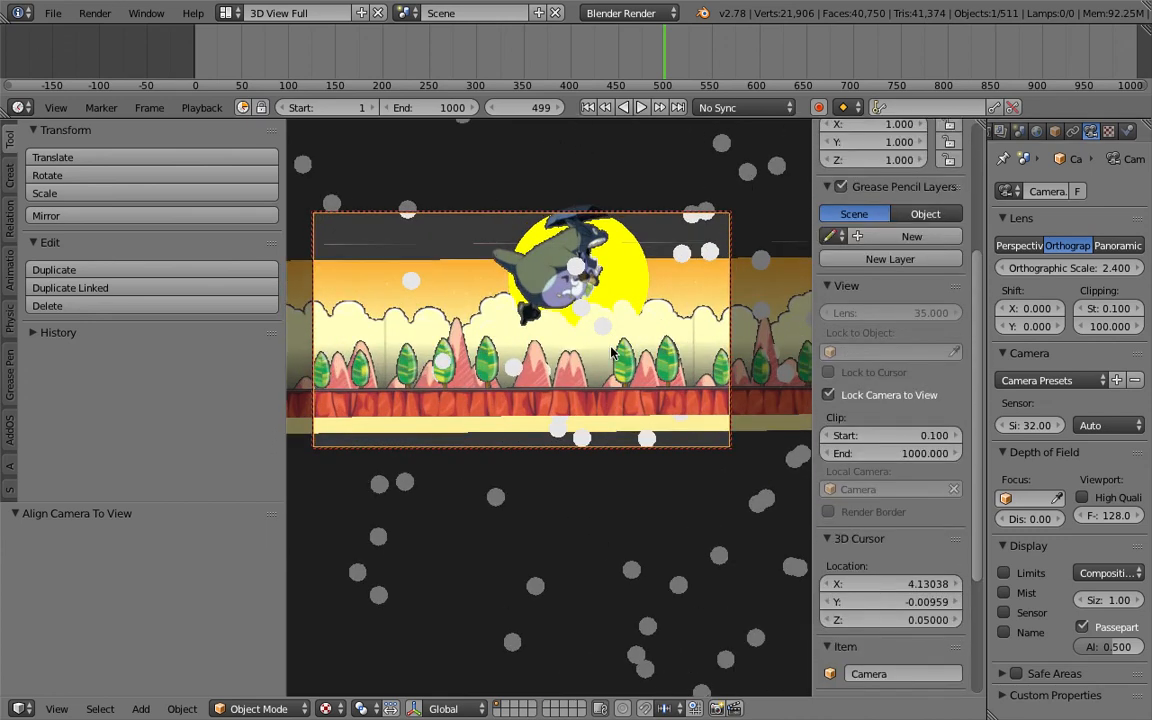
scroll(618, 377, down, 1)
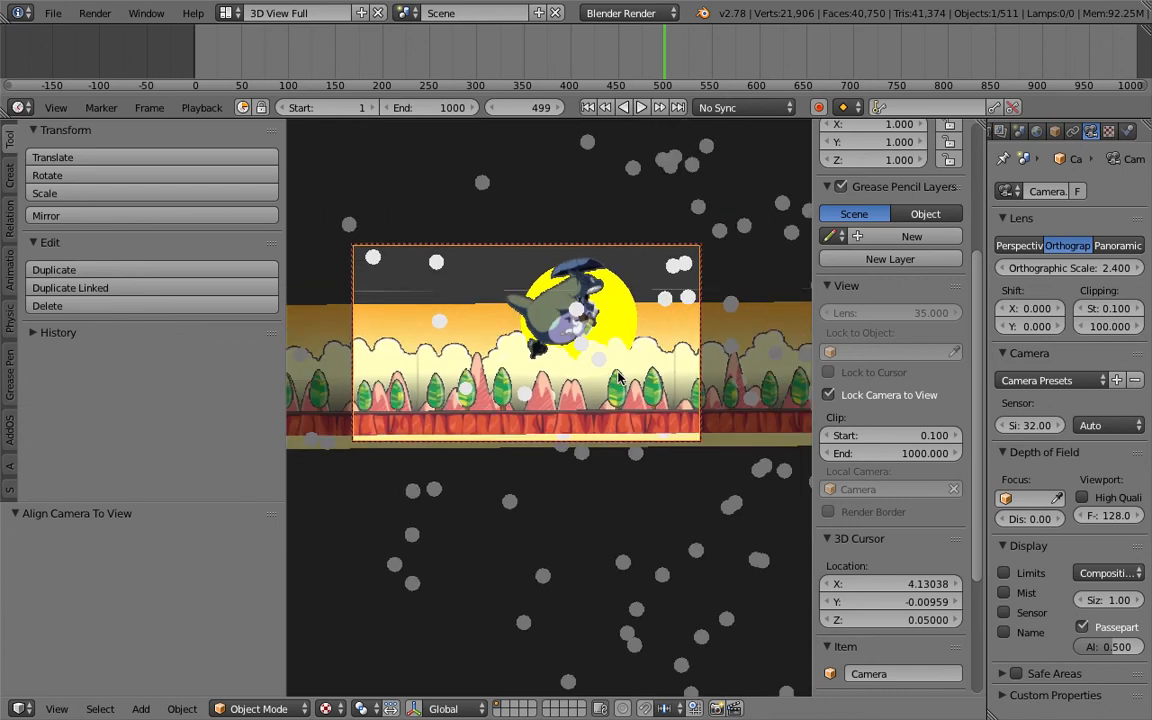
mouse_move(618, 351)
shift+middle_down()
mouse_move(617, 373)
mouse_move(614, 337)
shift+middle_up()
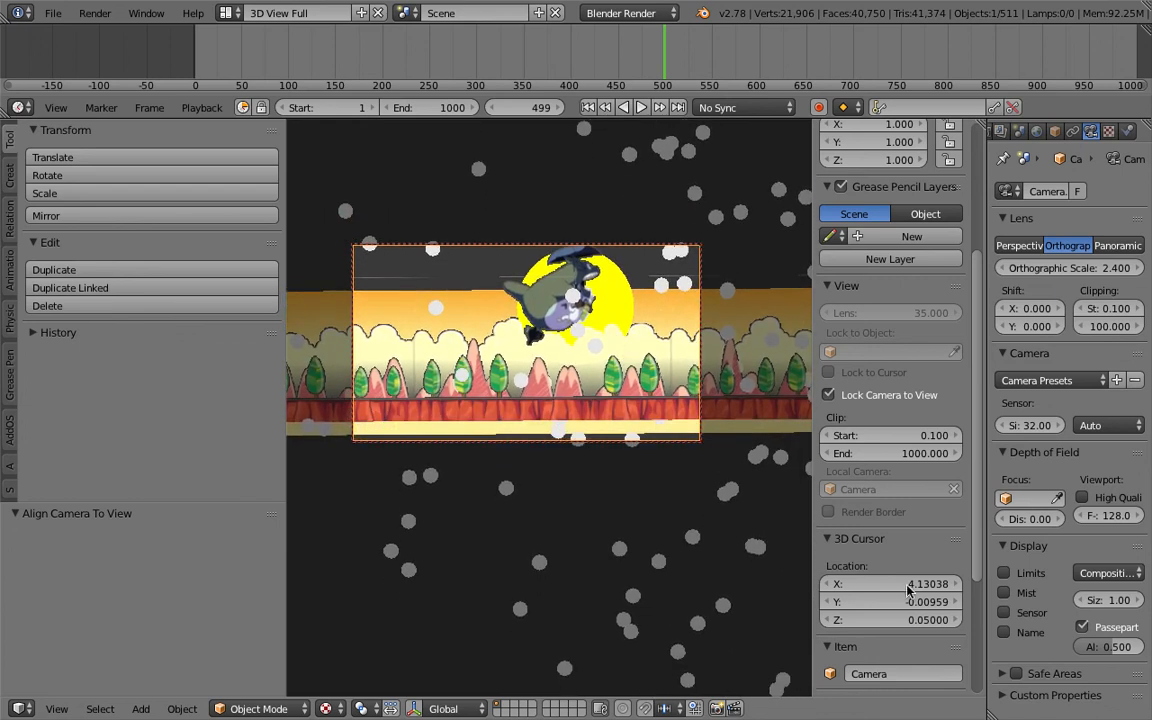
- Rewind to the first frame and play the animation
click(589, 108)
click(642, 109)
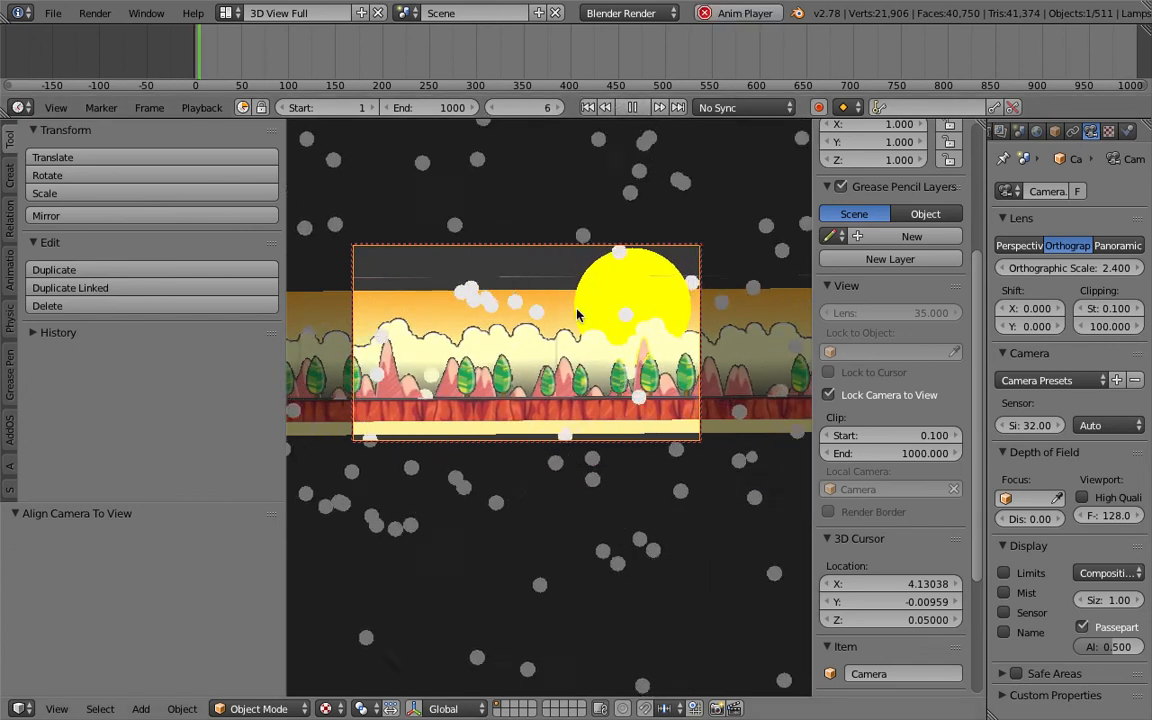
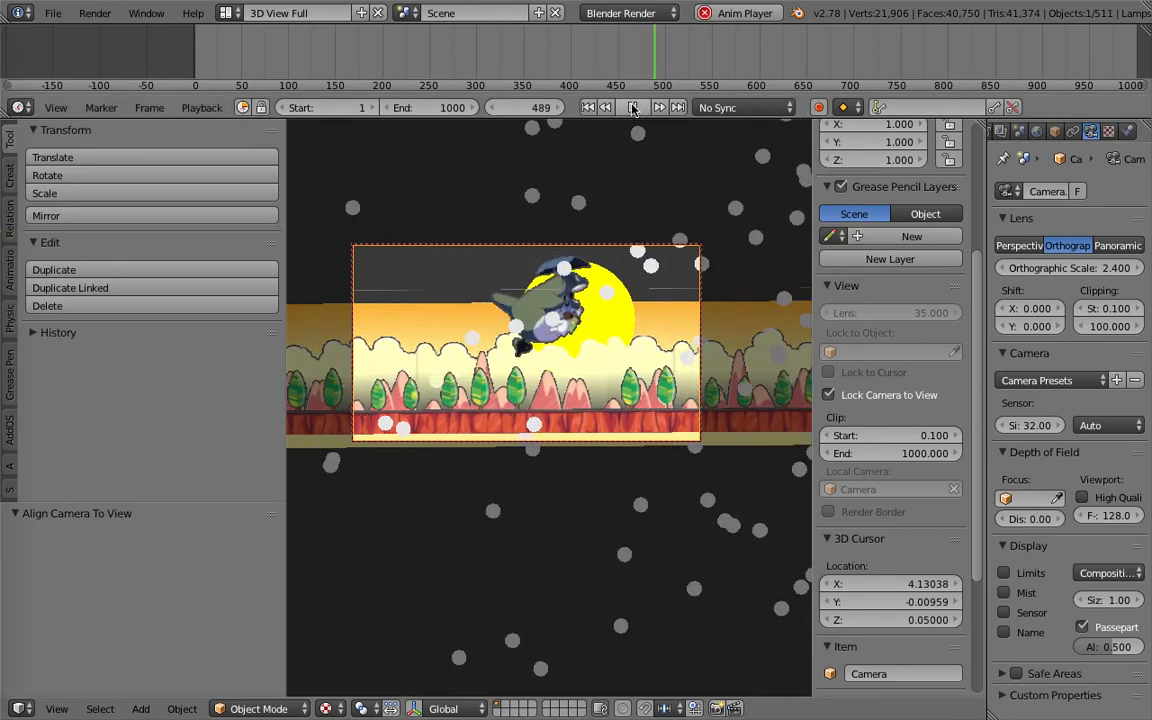
- Stop playback and switch to the Compositing screen layout
key(alt+a)
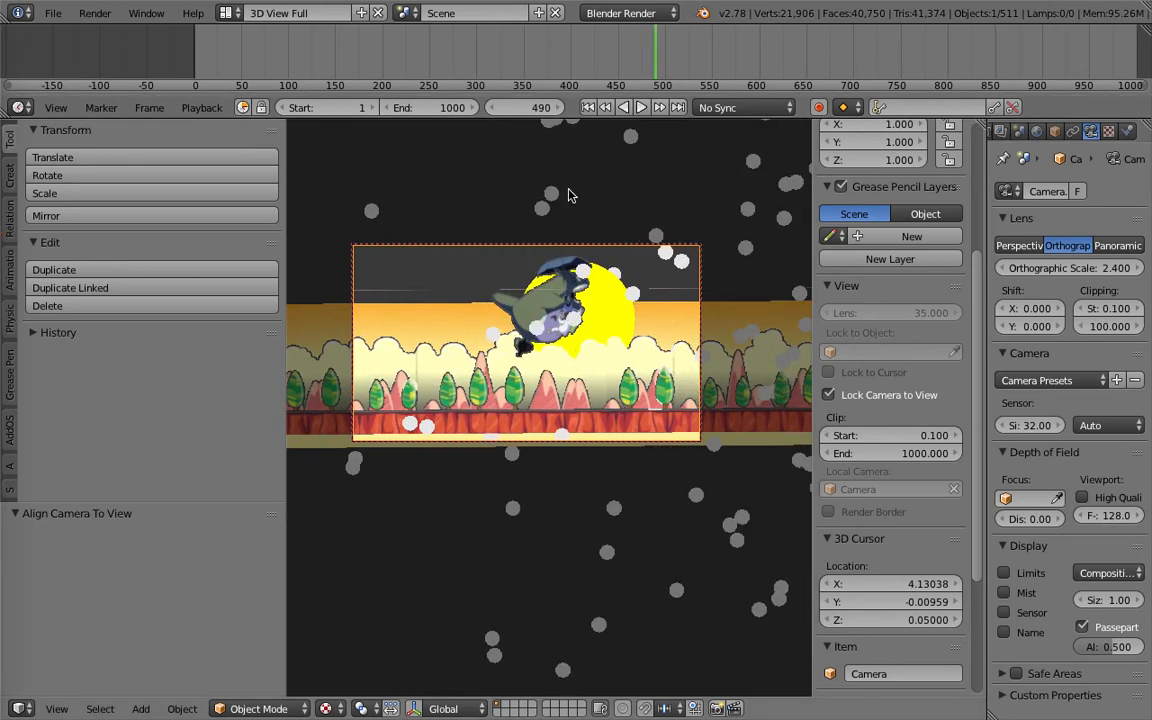
click(226, 13)
click(255, 77)
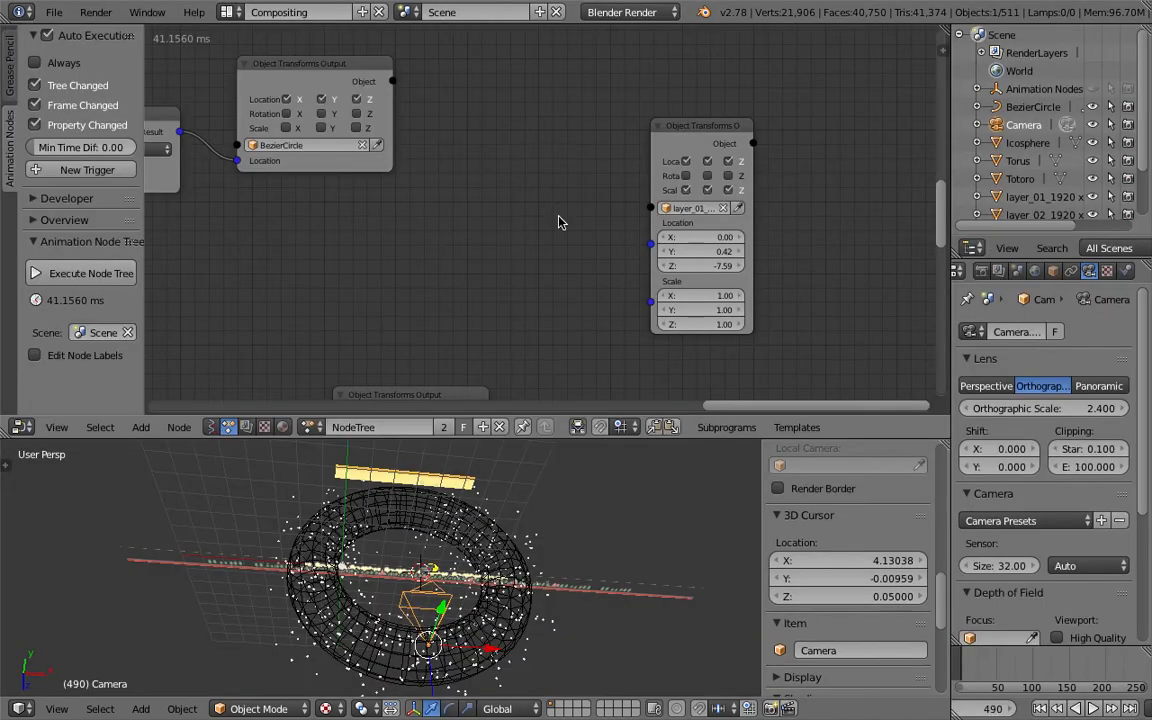
- Set the icosphere instances' scale to 0.03 in their Object Transforms Output node
middle_drag(591, 265, 560, 228)
mouse_move(335, 175)
middle_down()
mouse_move(354, 203)
mouse_move(429, 93)
mouse_move(448, 362)
mouse_move(399, 342)
mouse_move(573, 260)
mouse_move(606, 118)
middle_up()
scroll(561, 239, down, 4)
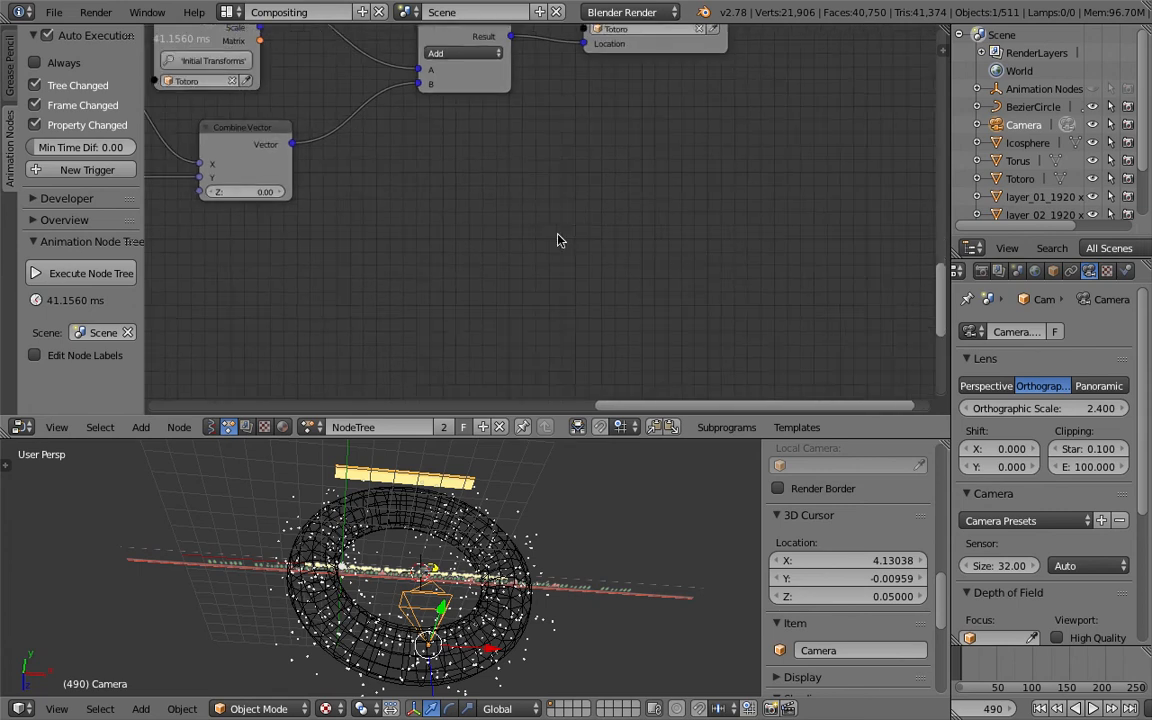
scroll(504, 256, down, 6)
middle_drag(470, 237, 507, 62)
scroll(517, 138, up, 10)
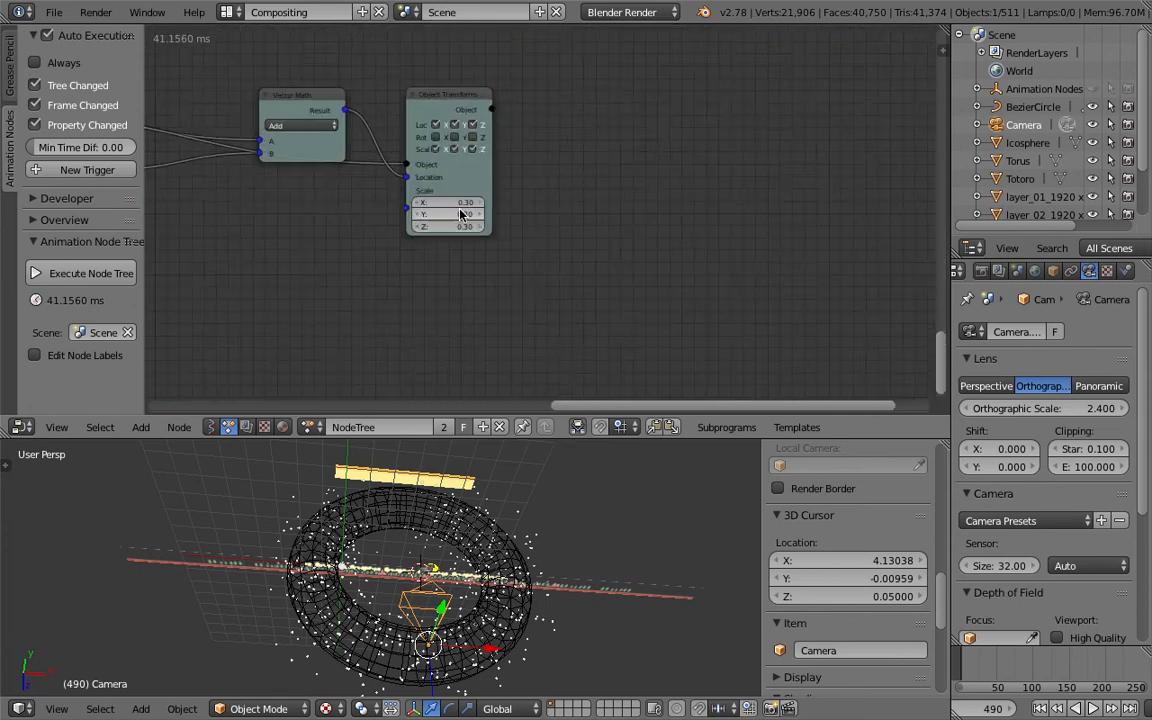
drag(438, 200, 438, 230)
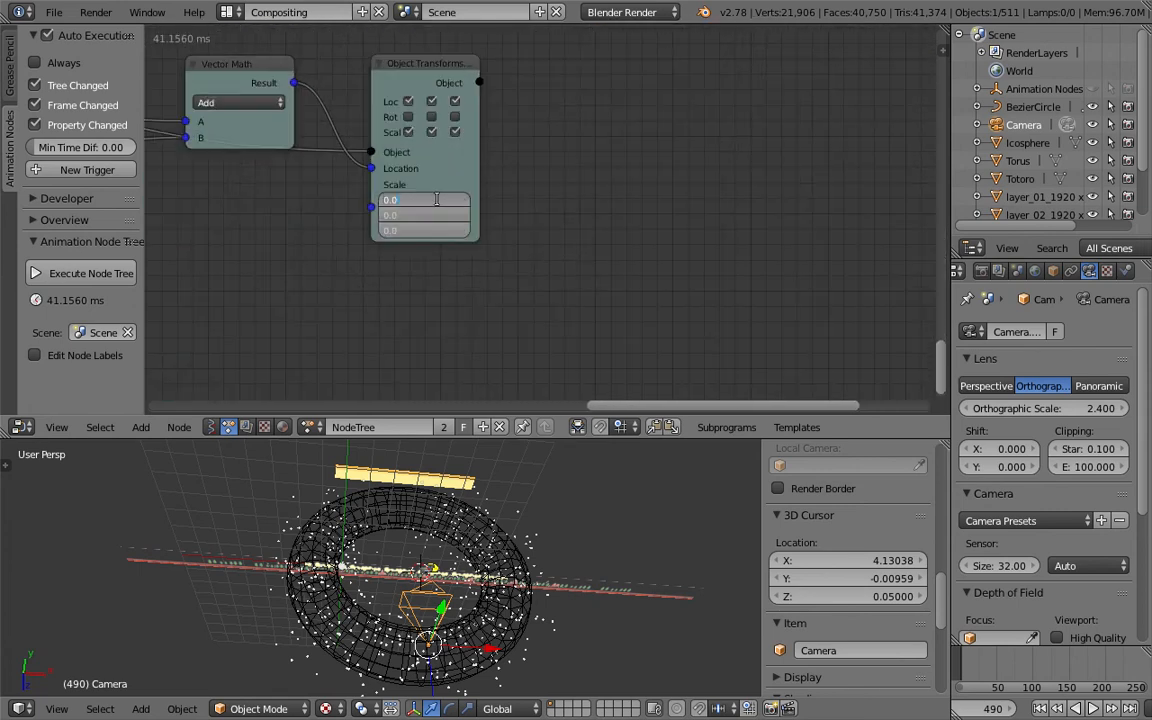
key(Return)
- Select an icosphere instance in the viewport and switch back to the 3D View Full layout
right_click(529, 594)
middle_drag(529, 608, 528, 528)
scroll(510, 533, up, 2)
middle_drag(443, 523, 400, 540)
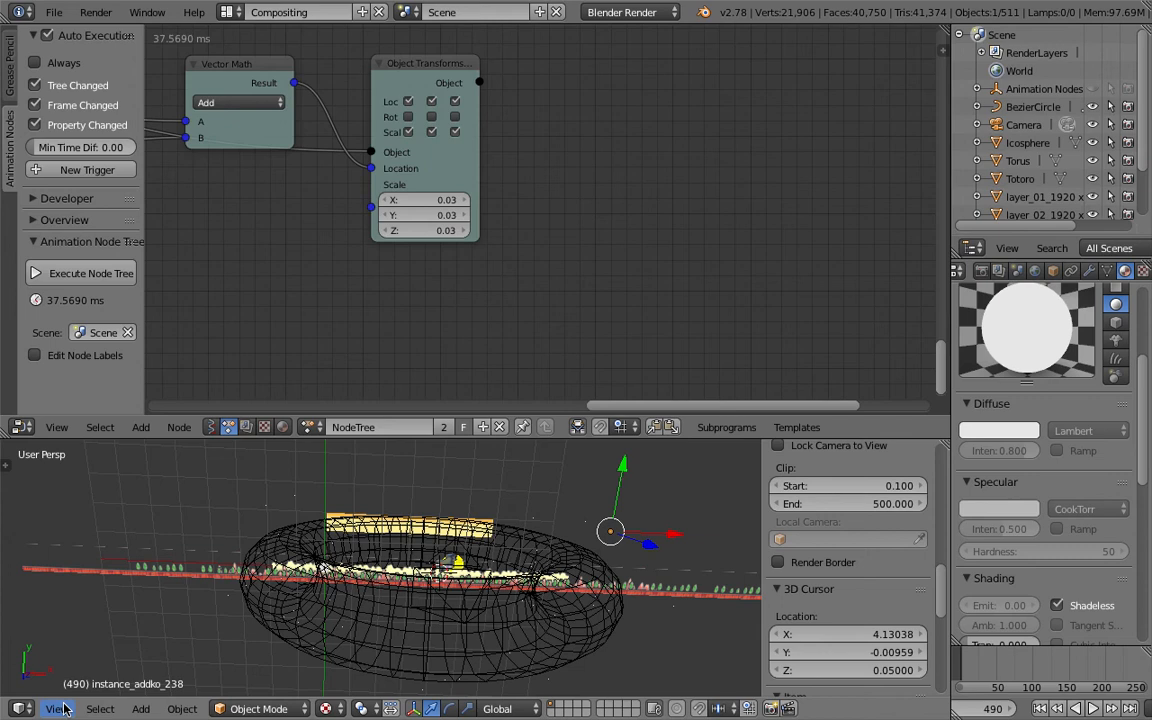
click(229, 12)
click(257, 39)
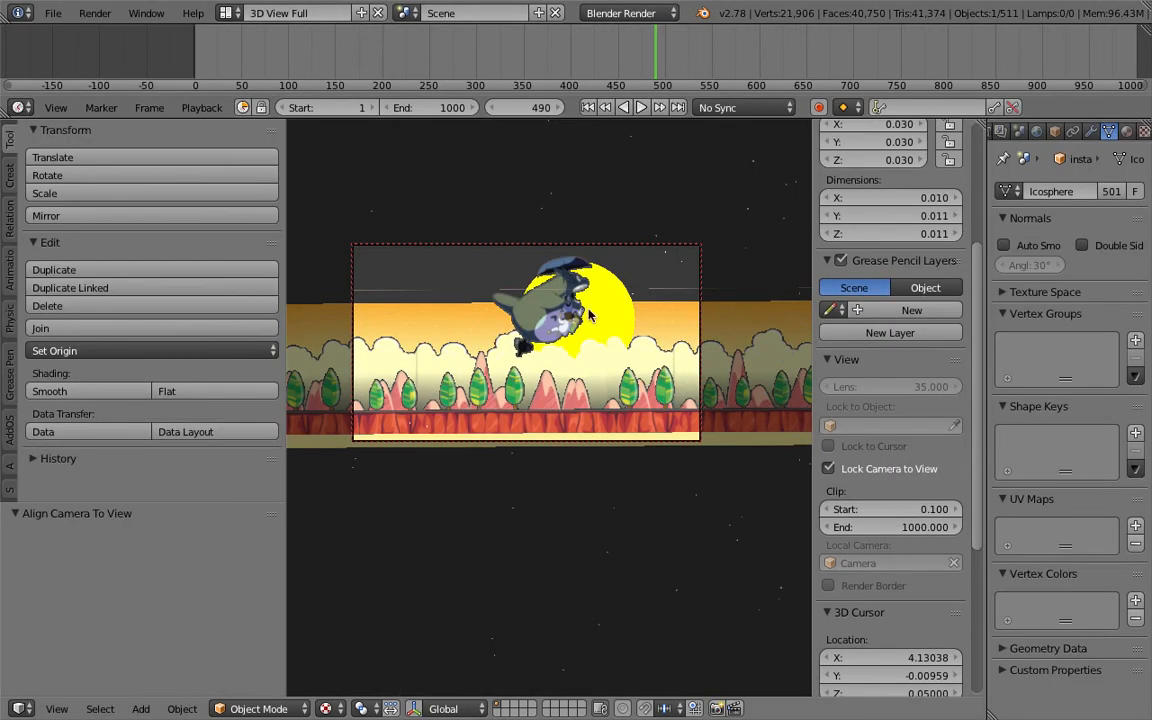
- Scrub the timeline to around frame 447 to check the smaller particles
scroll(590, 315, up, 1)
drag(498, 49, 603, 50)
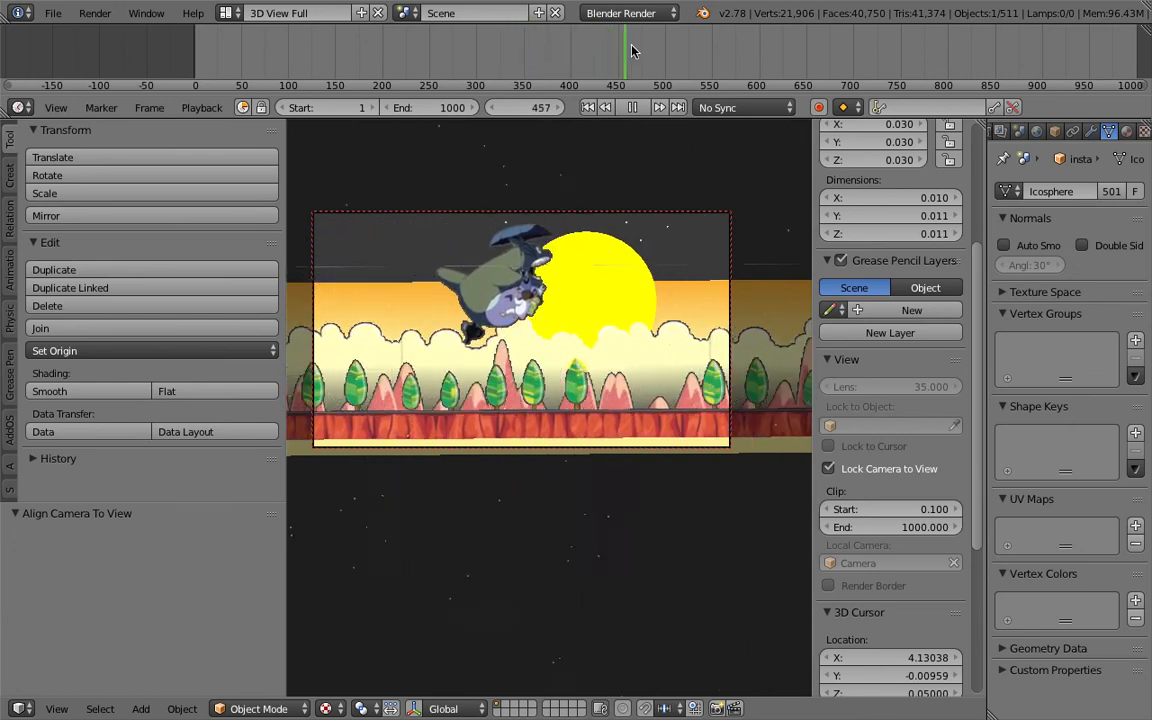
drag(748, 50, 615, 78)
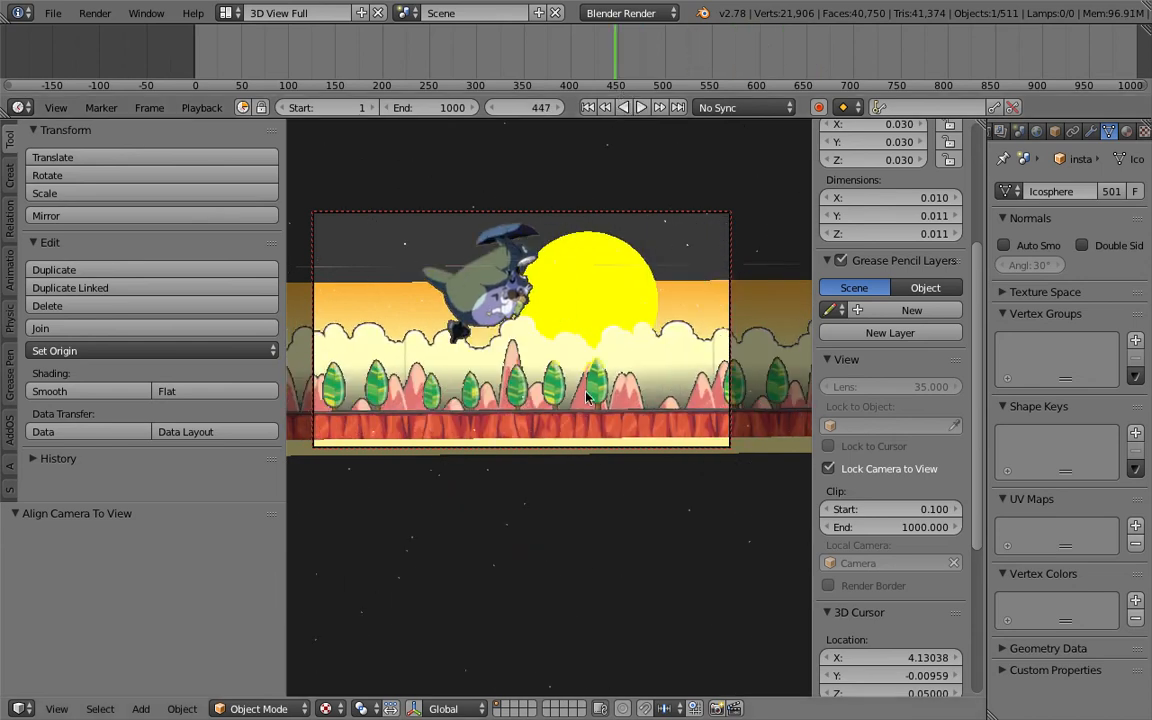
- Select the layer planes in the camera view and save the blend file
right_click(588, 424)
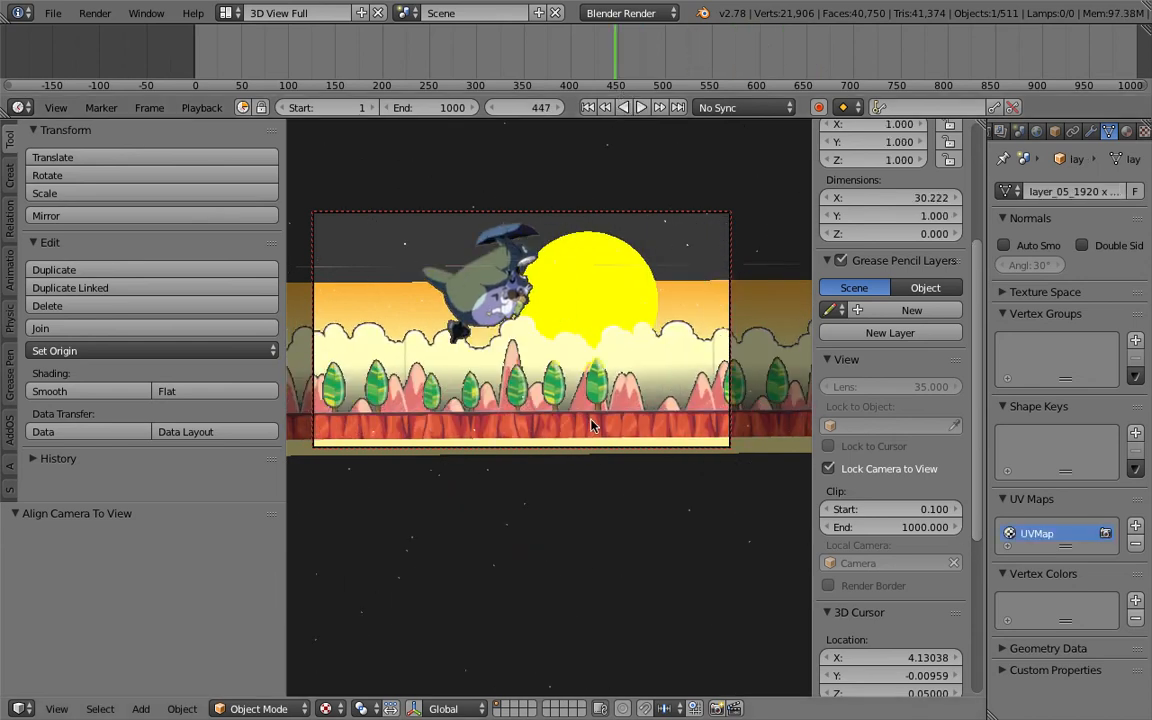
key(ctrl+s)
click(737, 305)
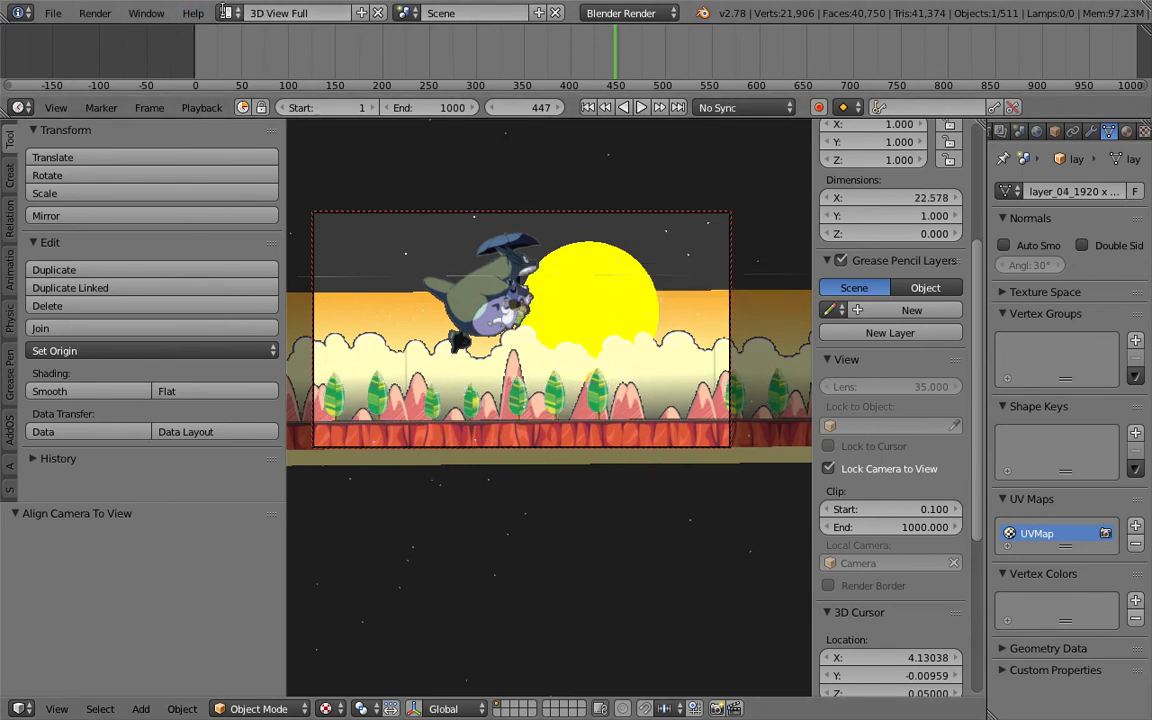
- Switch to the Compositing layout and widen the layer_01 Object Transforms Output node
click(226, 13)
click(257, 76)
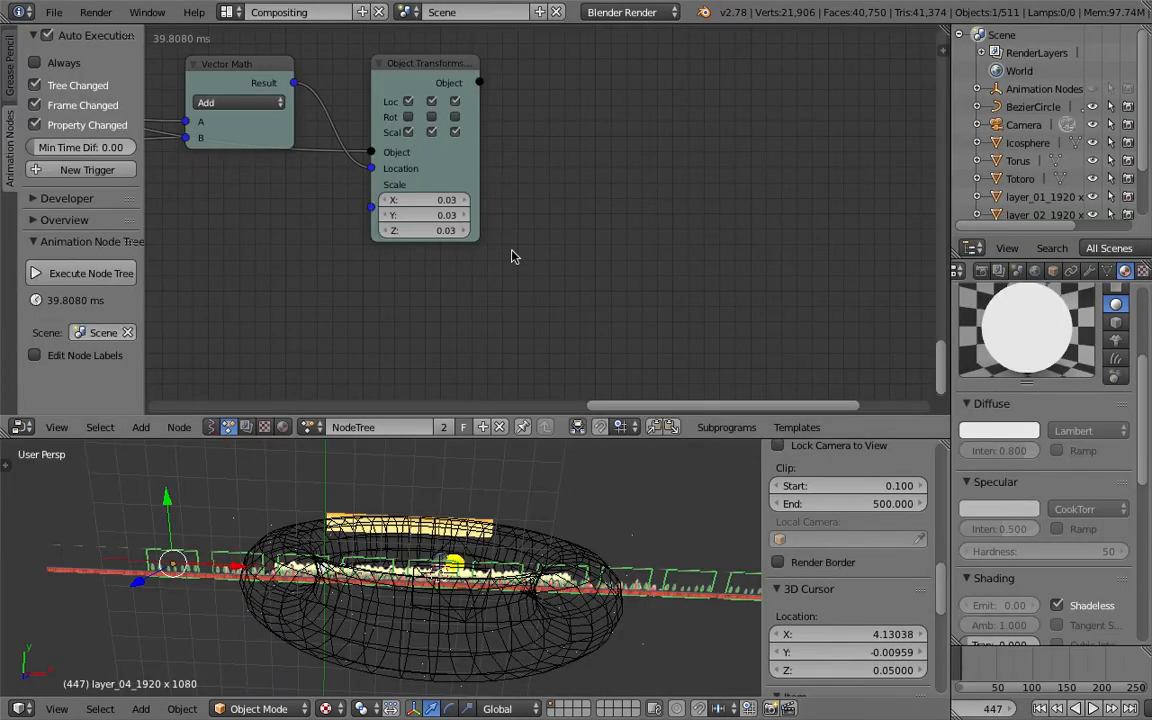
middle_drag(618, 329, 541, 159)
scroll(541, 159, down, 8)
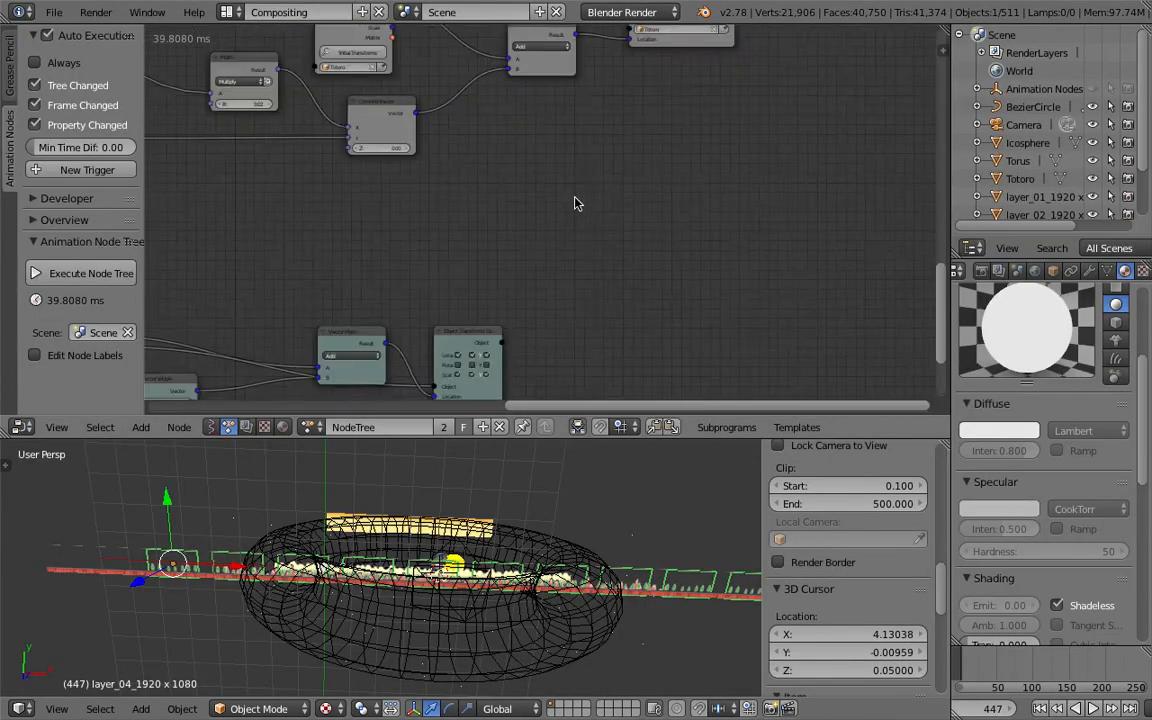
scroll(543, 362, up, 8)
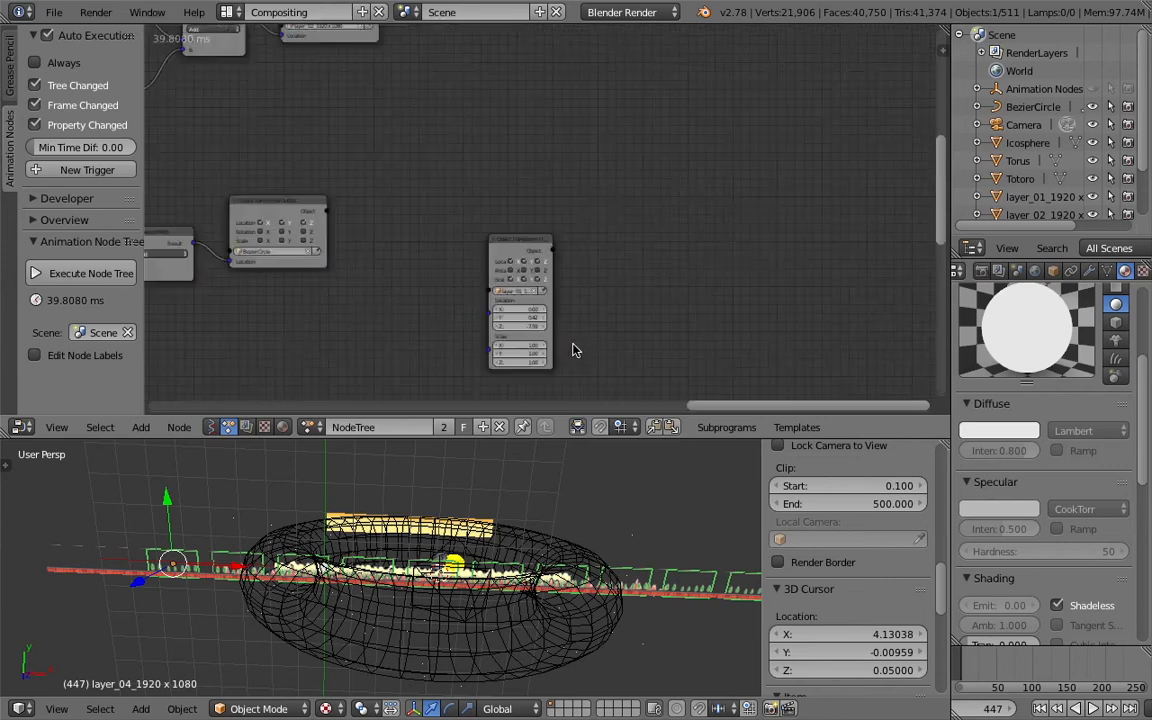
scroll(615, 253, up, 1)
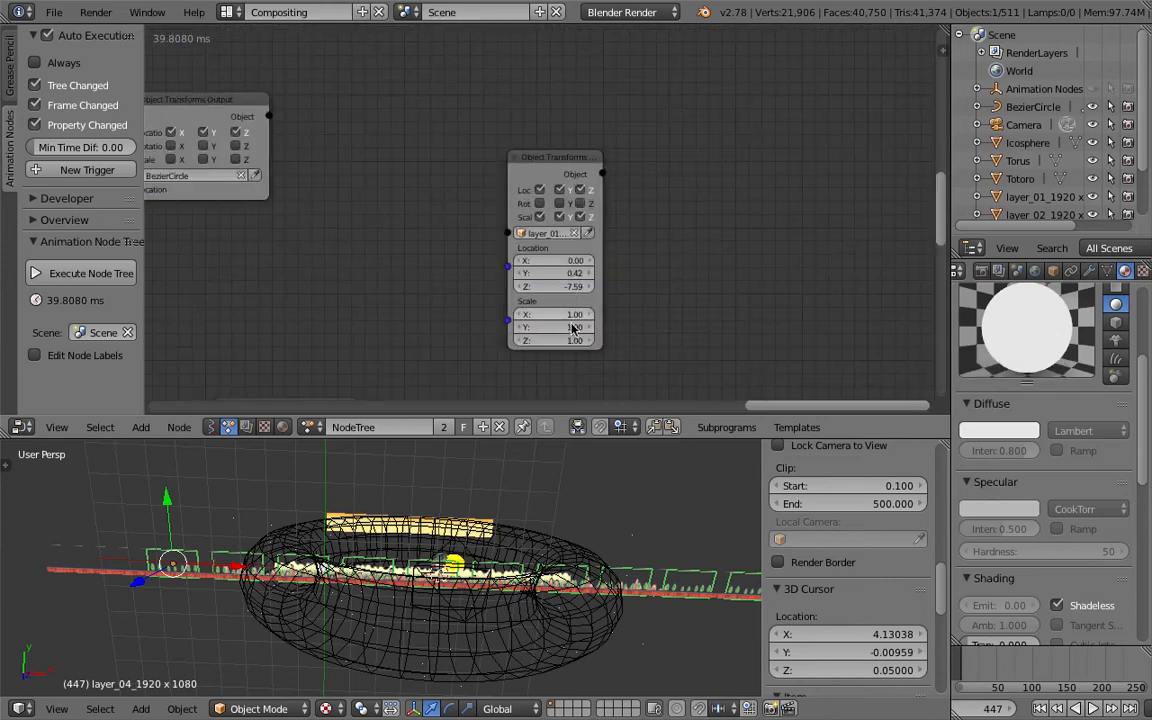
drag(555, 341, 579, 341)
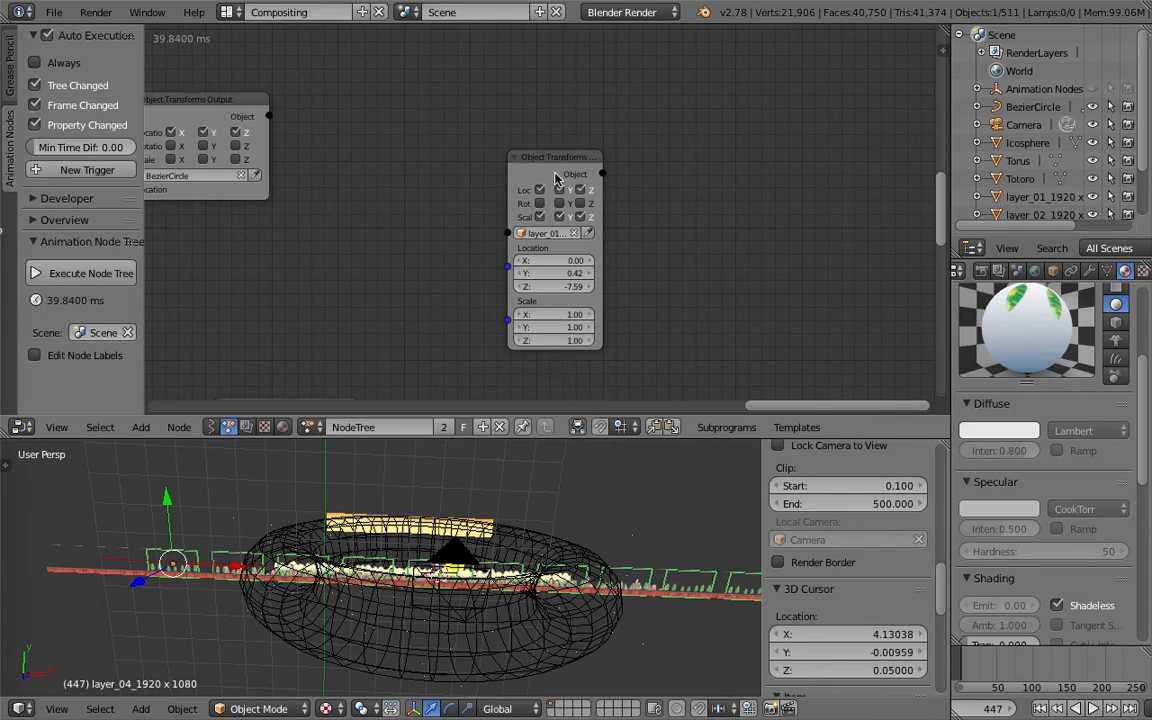
click(592, 221)
drag(602, 231, 679, 235)
- Set the layer_01 node's location Z to -6.87 and its scale Z to 1.00
drag(626, 288, 661, 288)
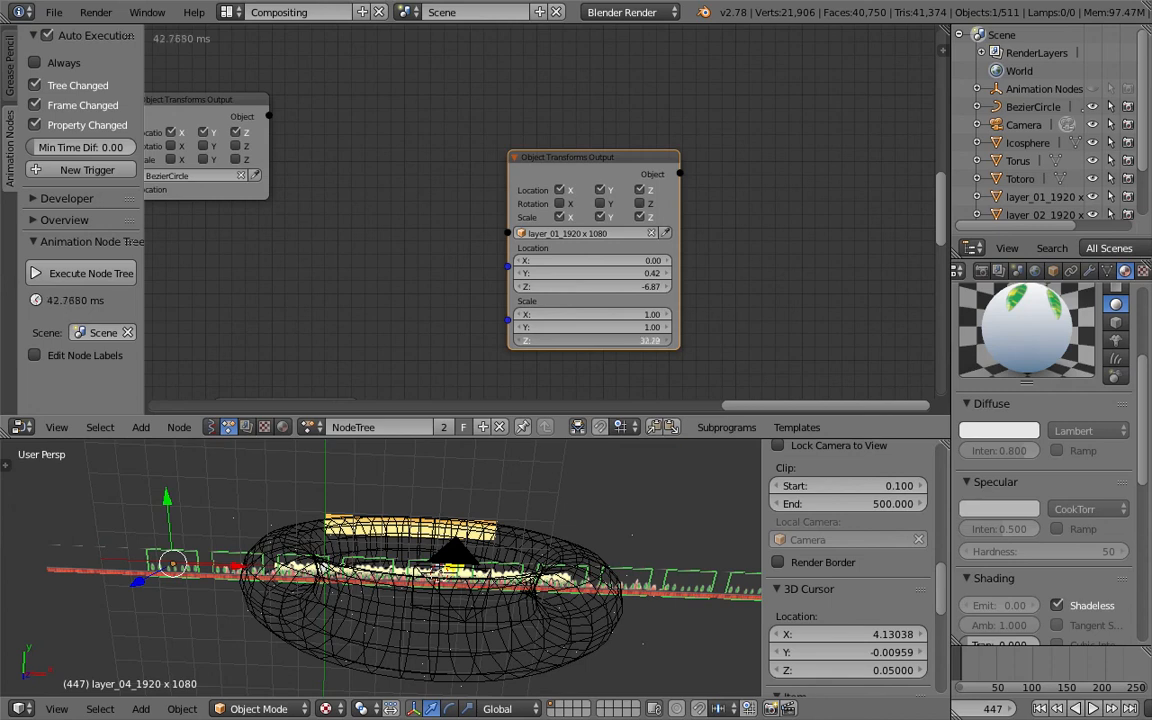
click(586, 340)
key(Return)
- Select the layer_01 sky plane in the viewport
scroll(412, 511, up, 6)
right_click(314, 488)
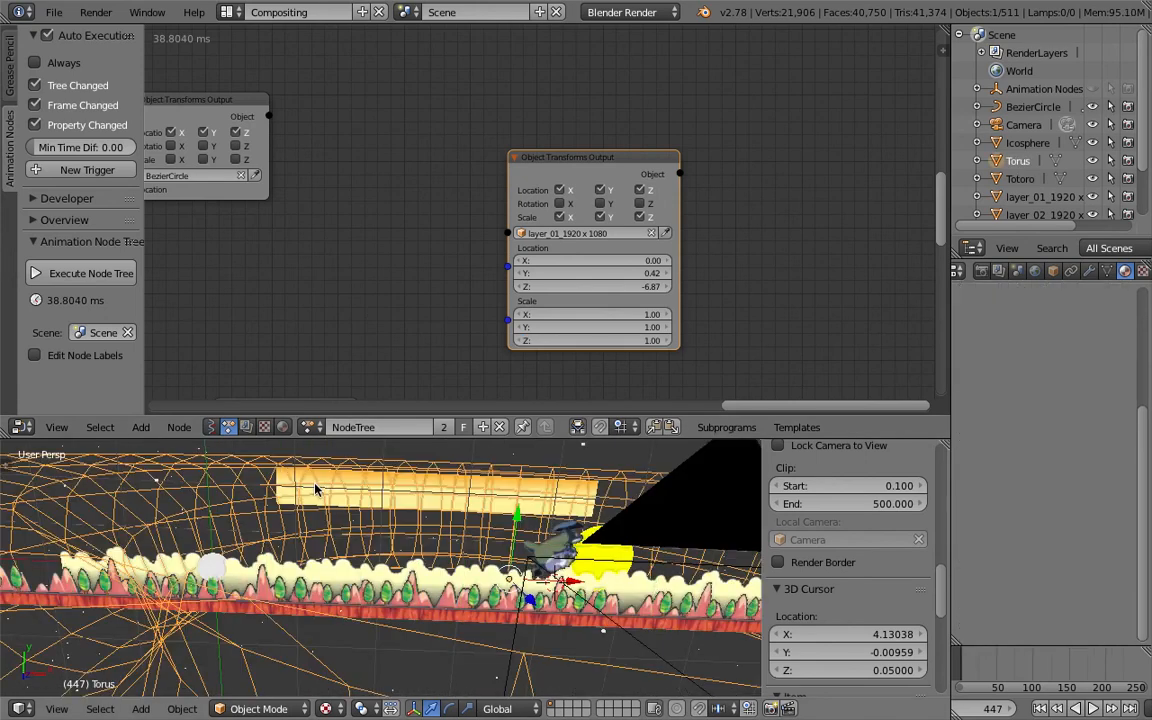
right_click(314, 488)
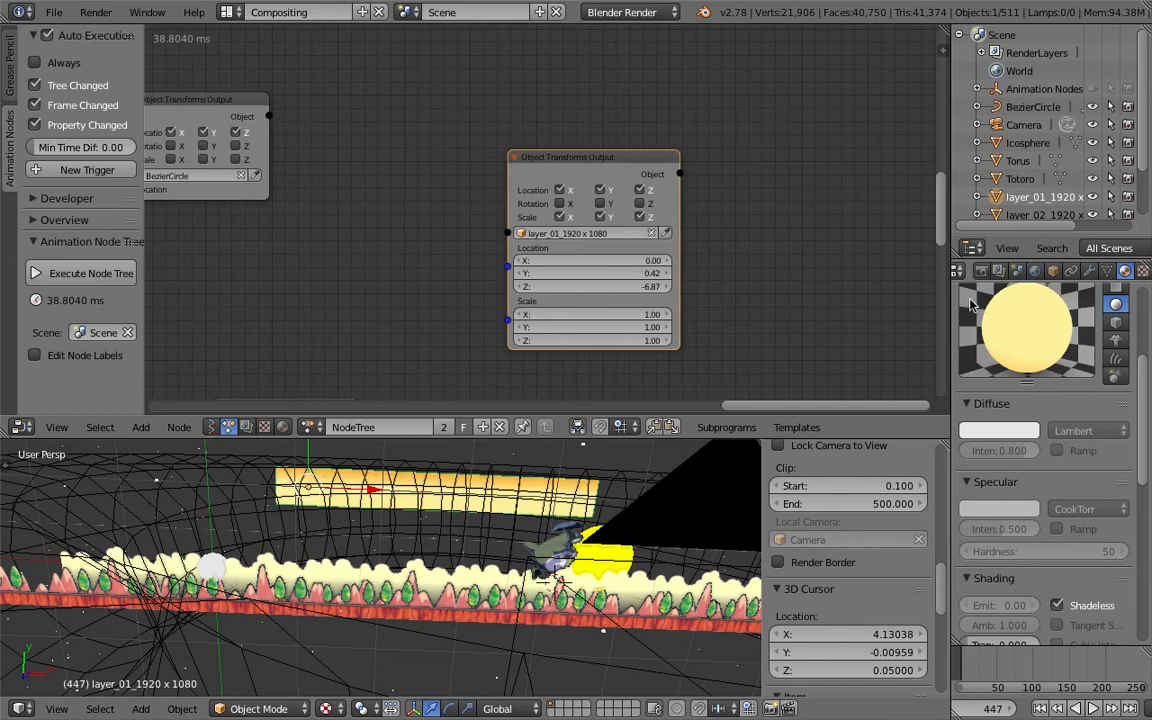
drag(951, 255, 935, 255)
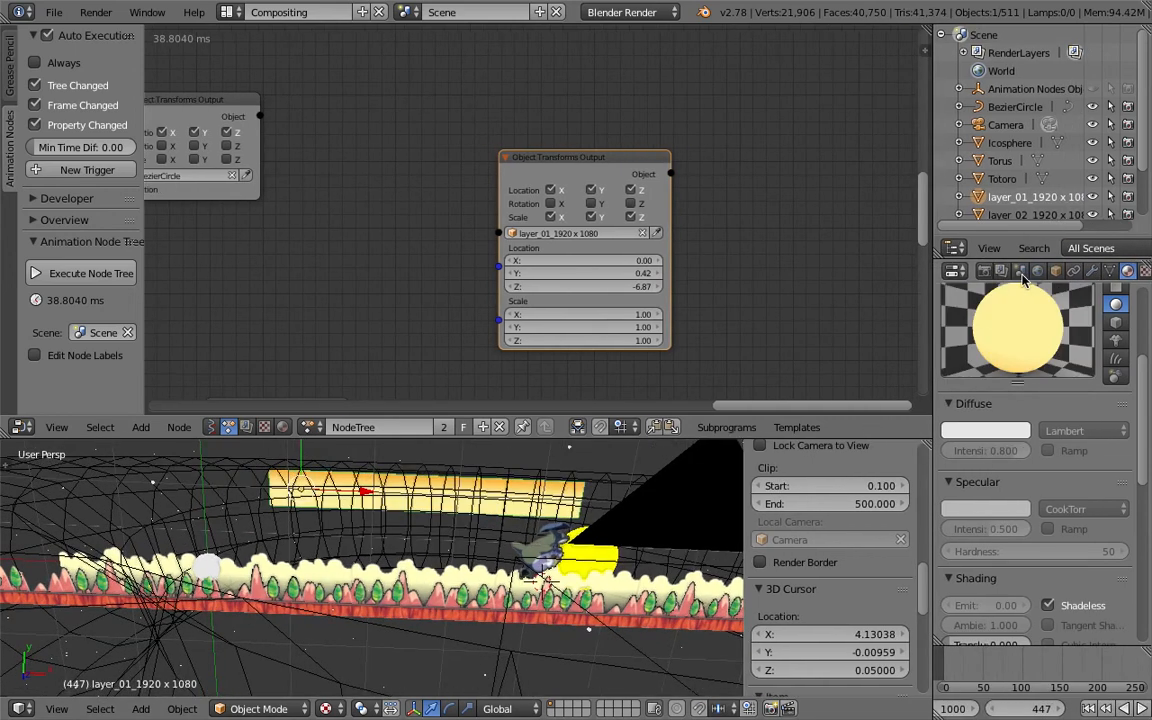
- Open the object properties and set layer_01's scale Y to 5.5 in its node
click(1055, 277)
scroll(1043, 403, up, 6)
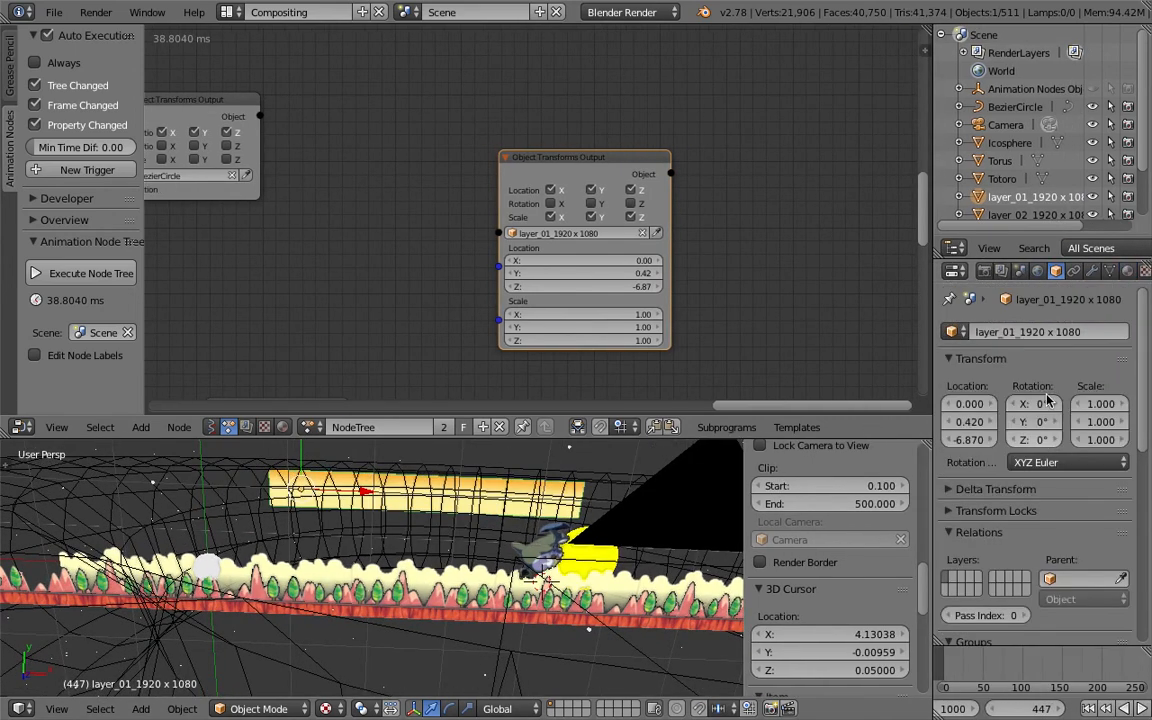
middle_drag(519, 499, 518, 495)
scroll(517, 494, down, 1)
drag(588, 327, 925, 327)
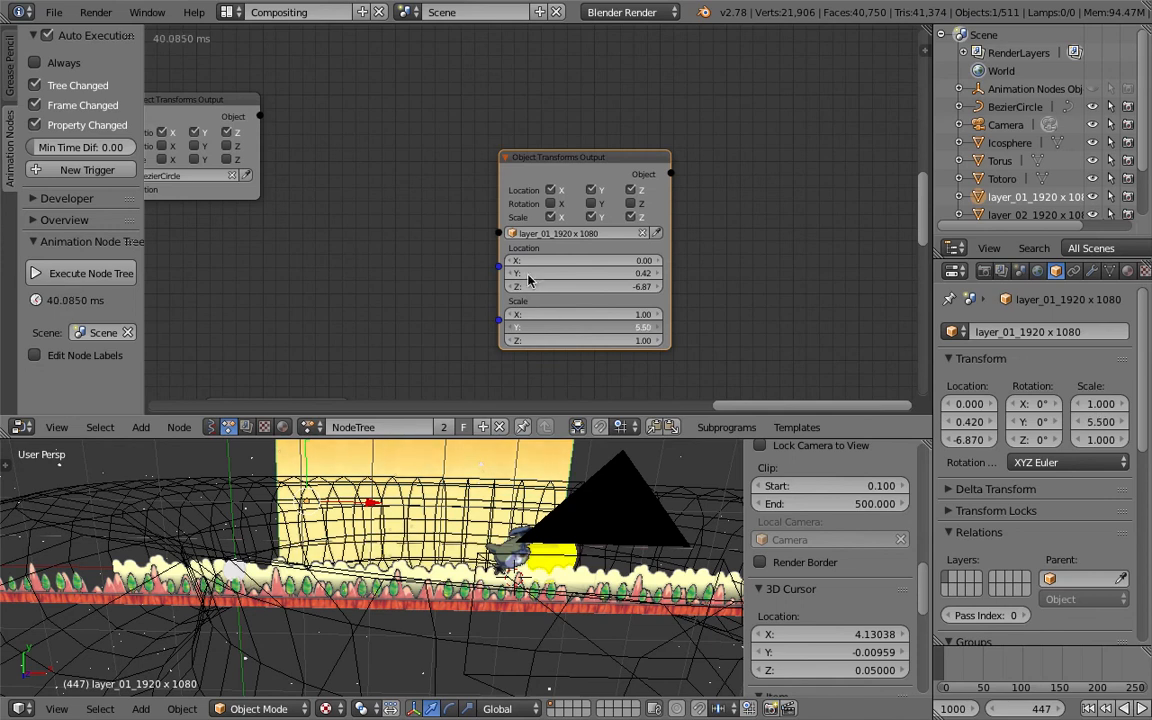
- Switch to the 3D View Full layout and enlarge the timeline area
click(228, 12)
click(240, 40)
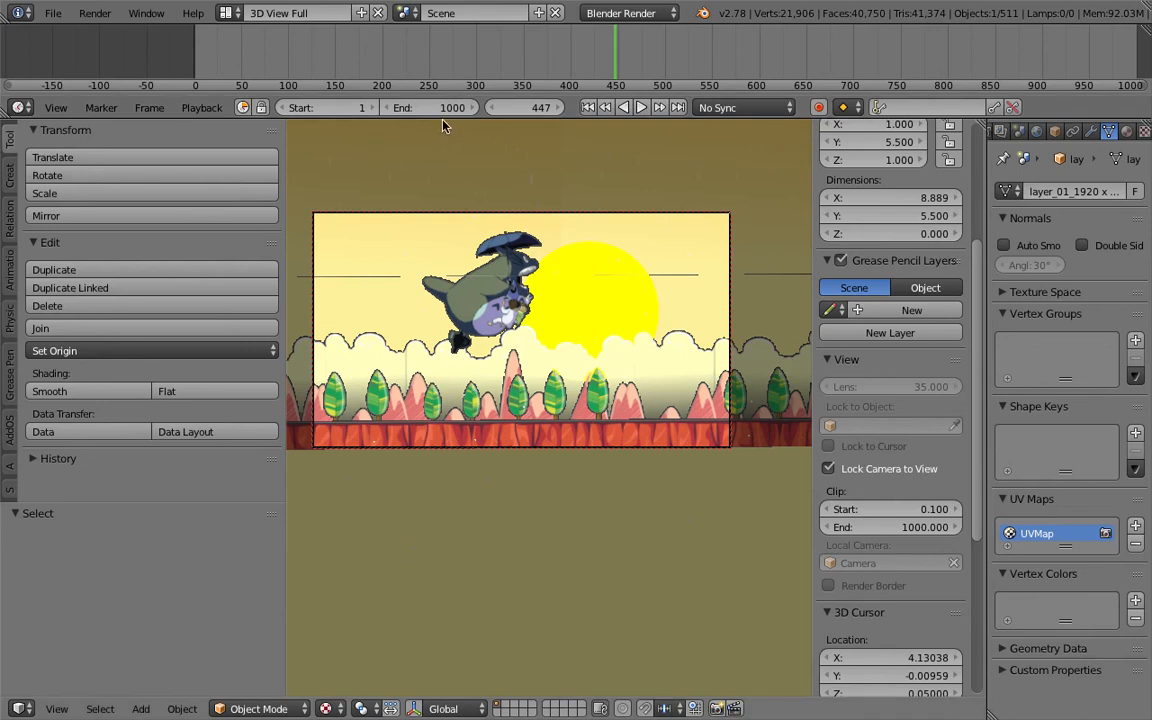
drag(445, 122, 458, 286)
- Turn the timeline area into a Node Editor showing the NodeTree animation node tree
click(19, 269)
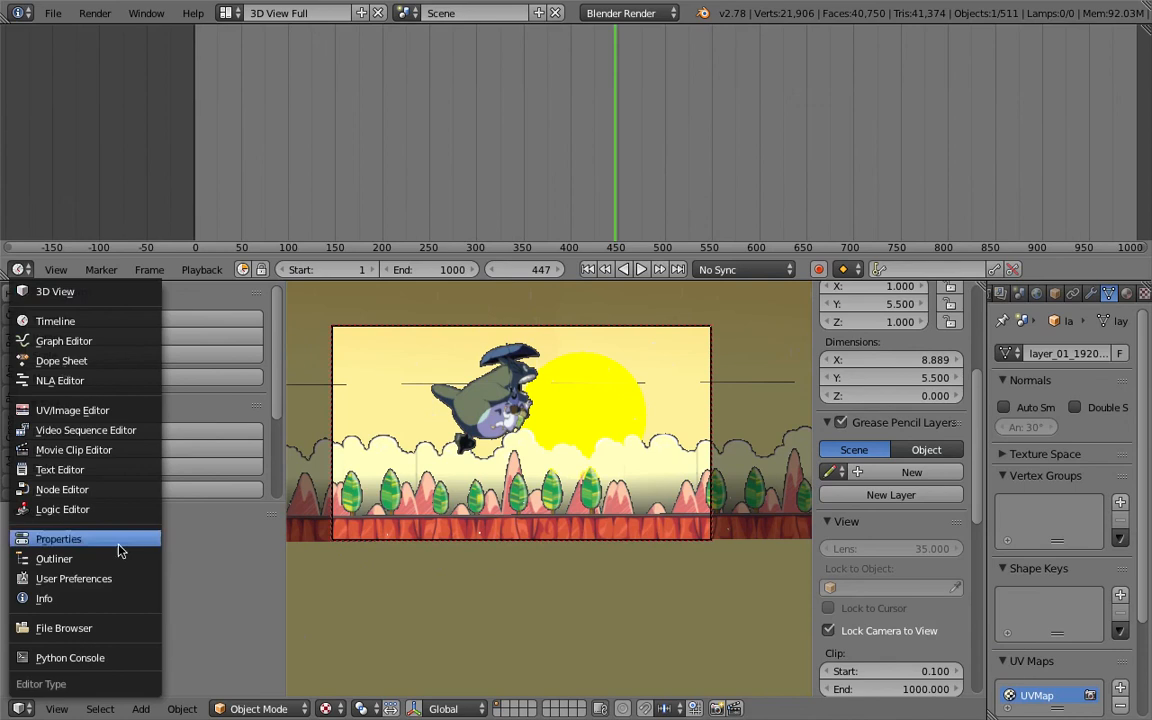
click(104, 489)
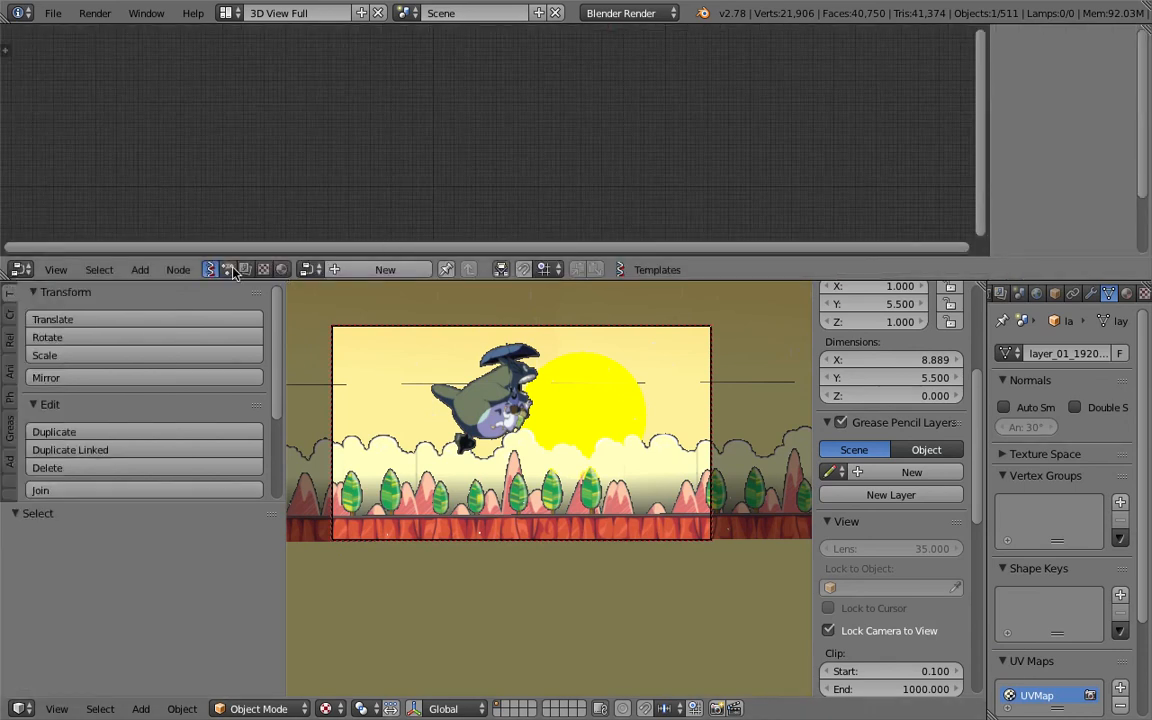
click(311, 269)
click(318, 246)
click(315, 264)
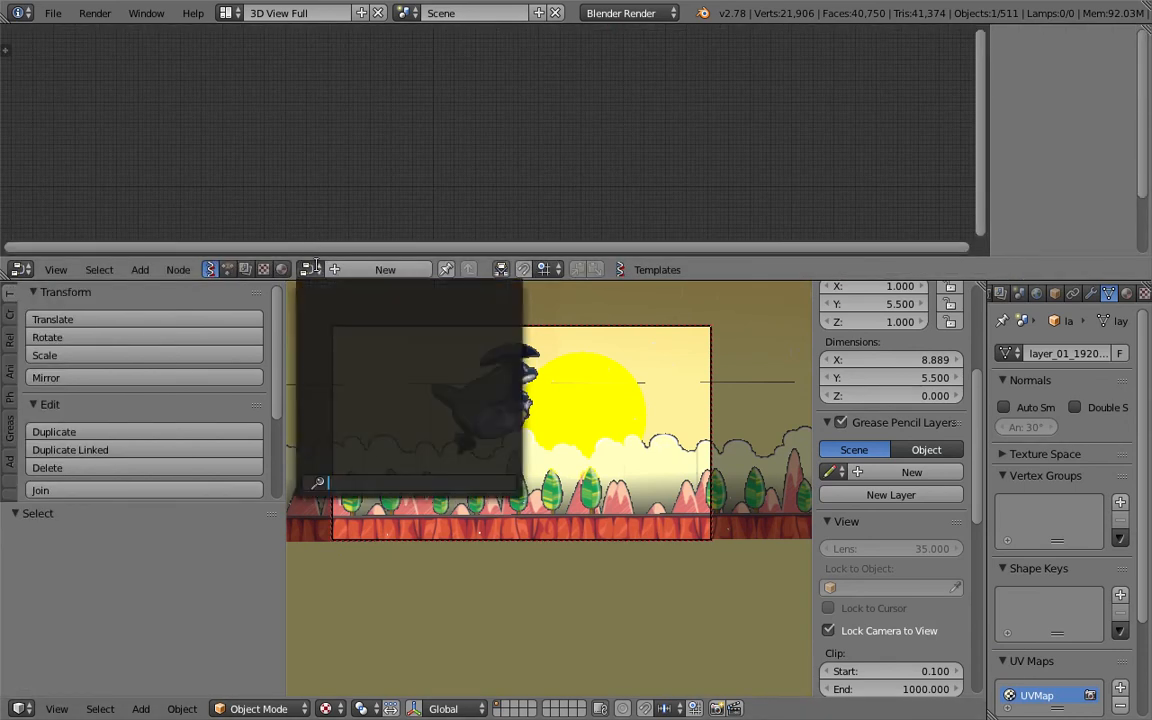
click(314, 245)
click(229, 269)
- Set the layer_01 node's scale Y to 1.81 and location Z to -6.33
middle_drag(510, 166, 312, 150)
scroll(493, 200, down, 8)
middle_drag(478, 143, 482, 86)
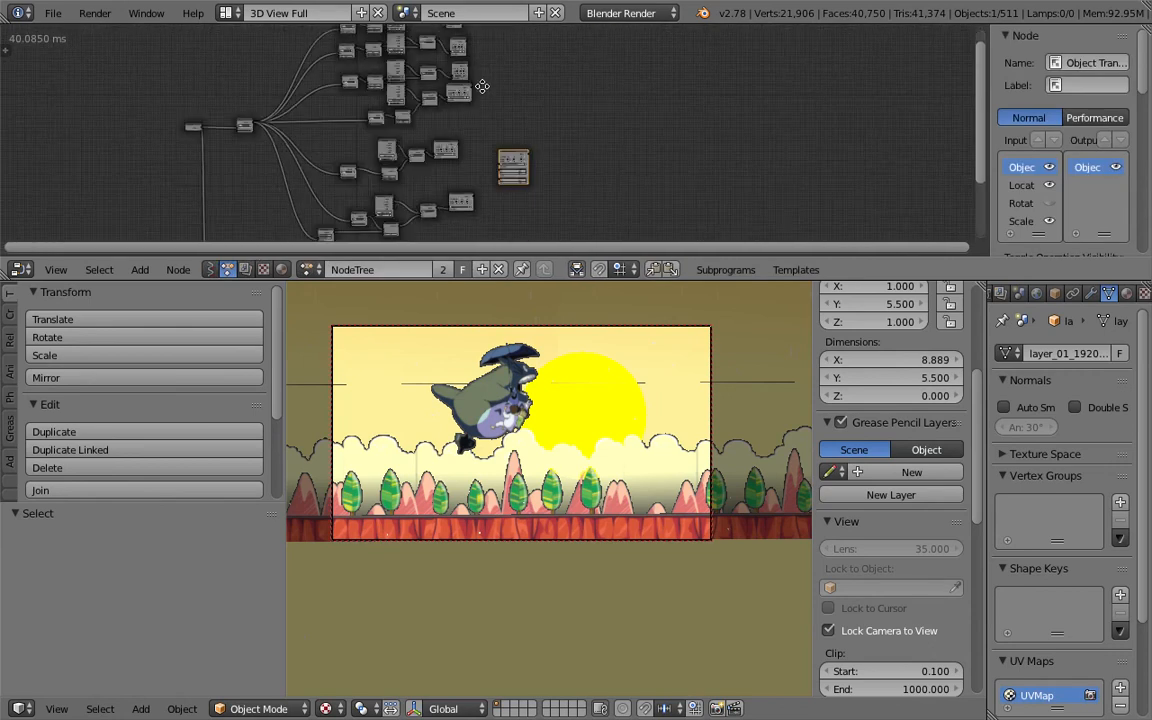
scroll(482, 86, up, 6)
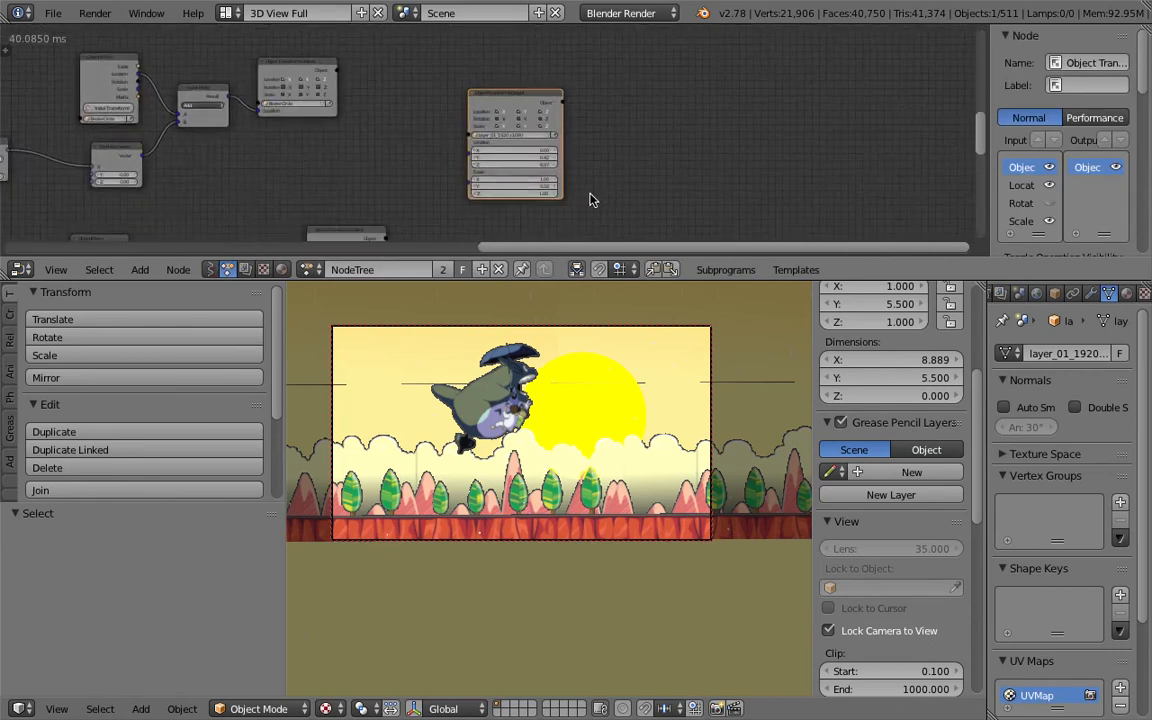
scroll(590, 200, up, 3)
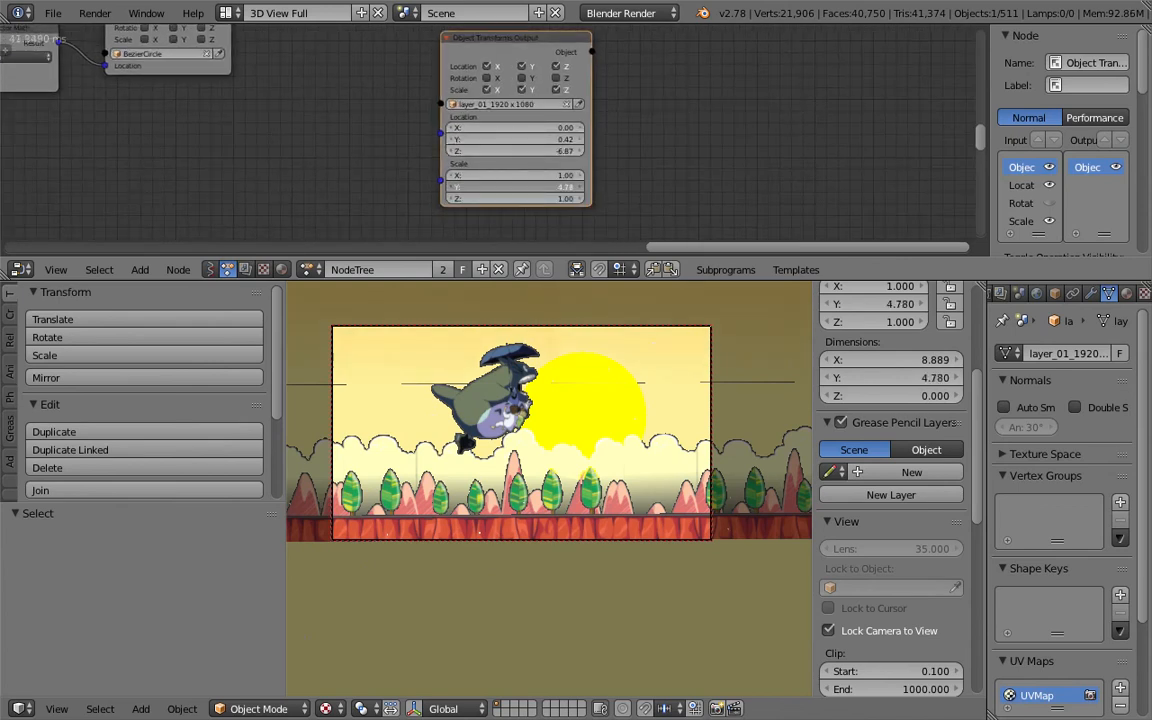
mouse_move(580, 187)
mouse_down()
mouse_move(510, 187)
mouse_move(560, 198)
mouse_up()
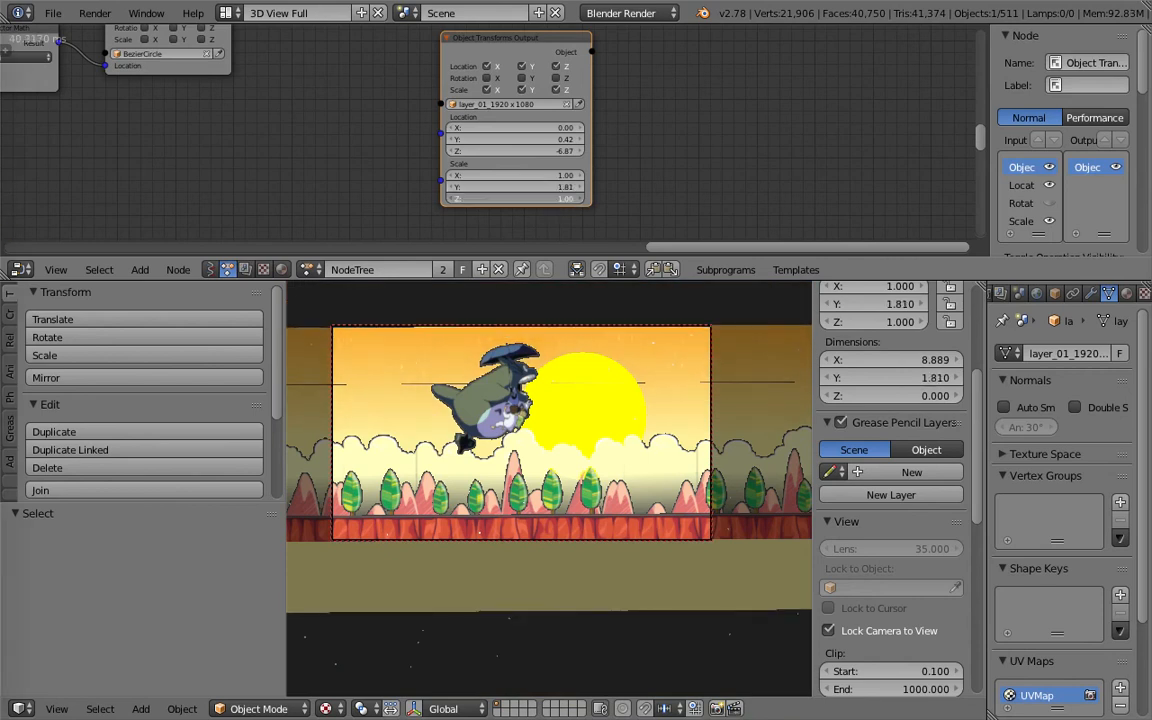
drag(512, 151, 563, 157)
- Change the node editor area back to a Timeline and shrink it
right_click(612, 395)
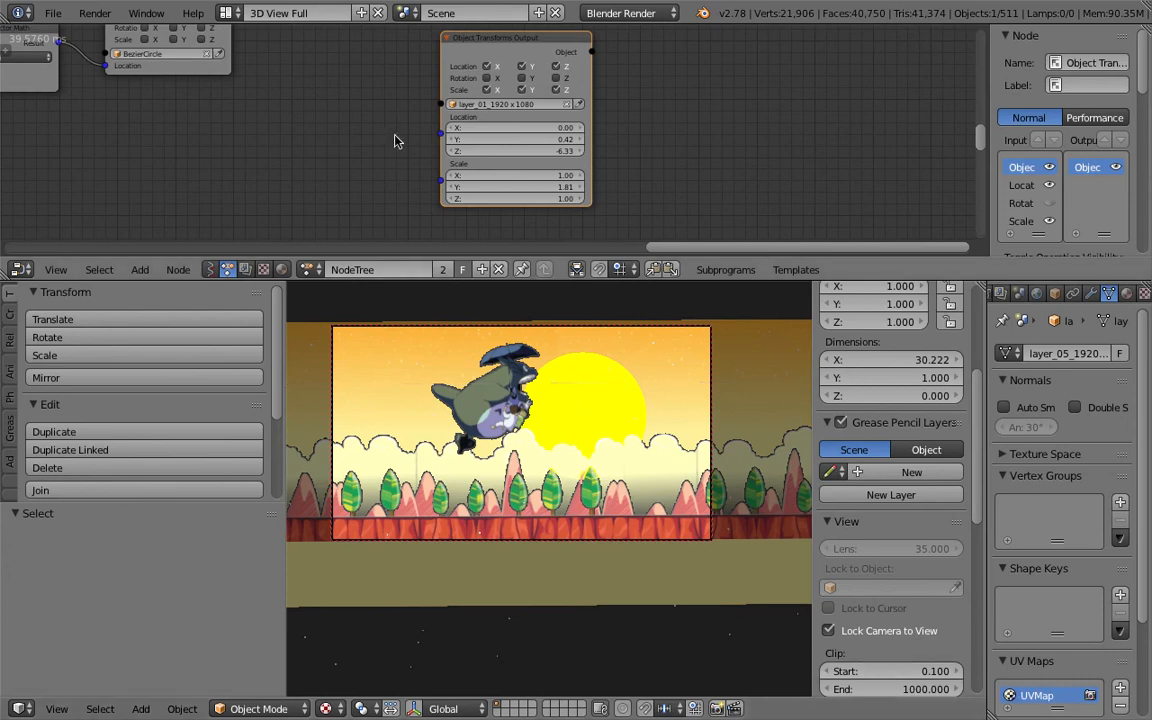
click(19, 270)
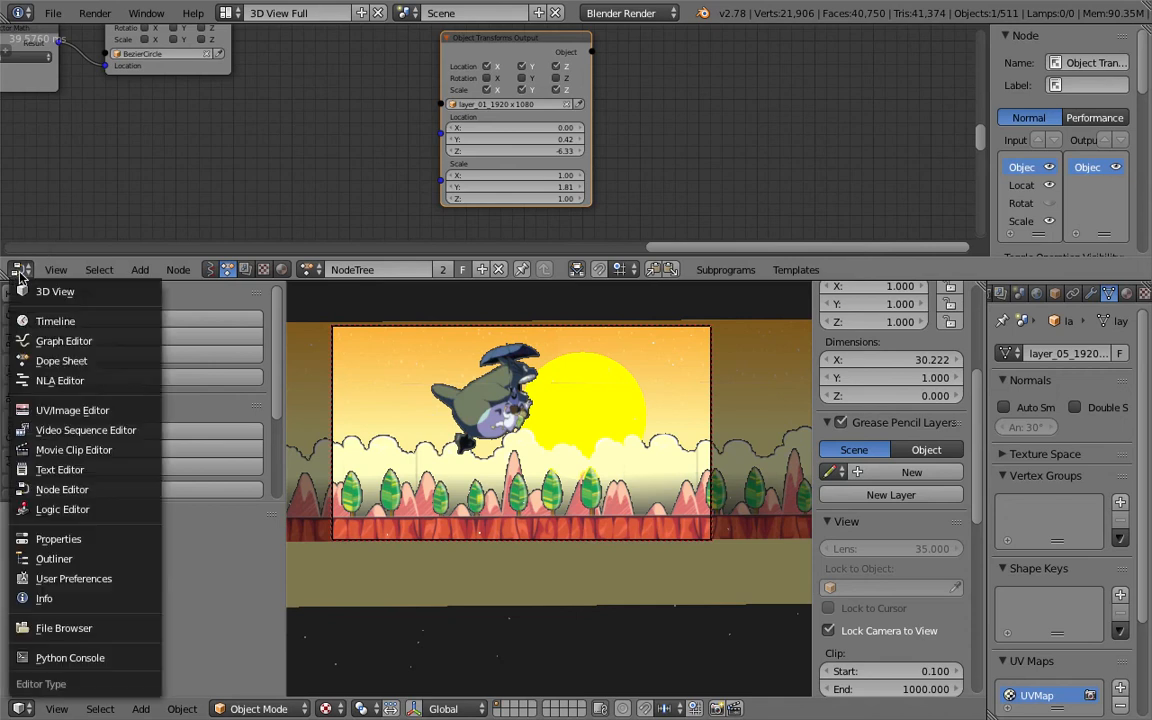
click(74, 320)
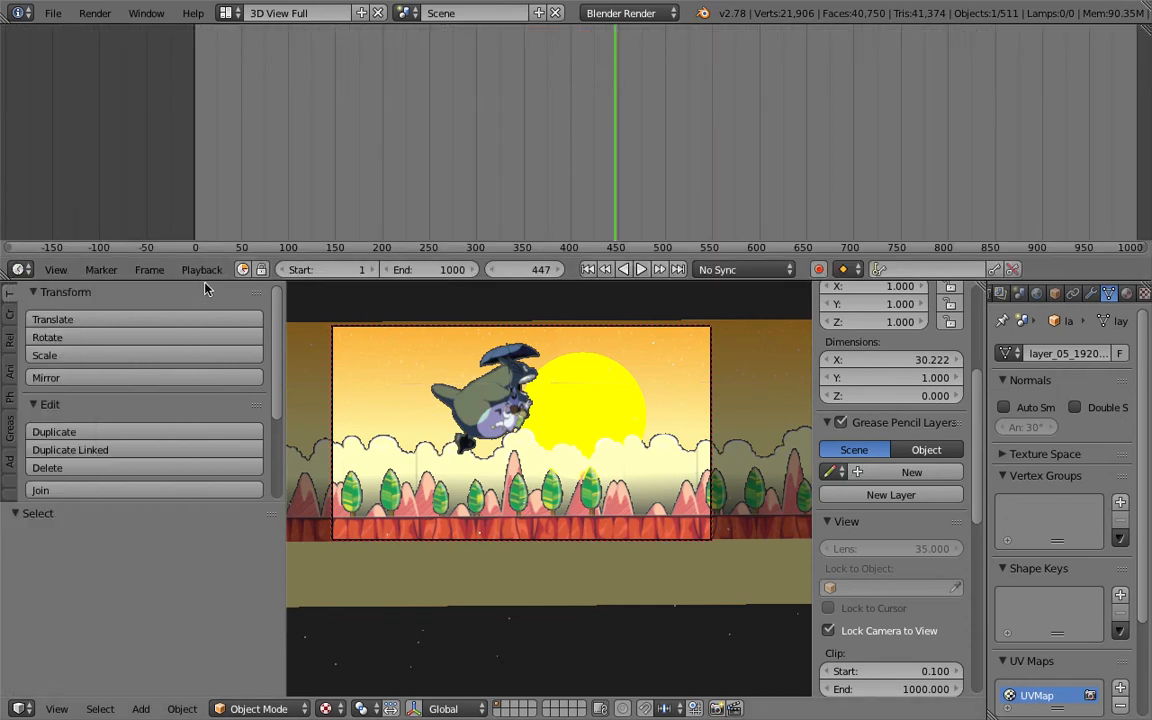
drag(184, 258, 190, 162)
- Play the animation, save the blend file, and scrub back along the timeline
key(alt+a)
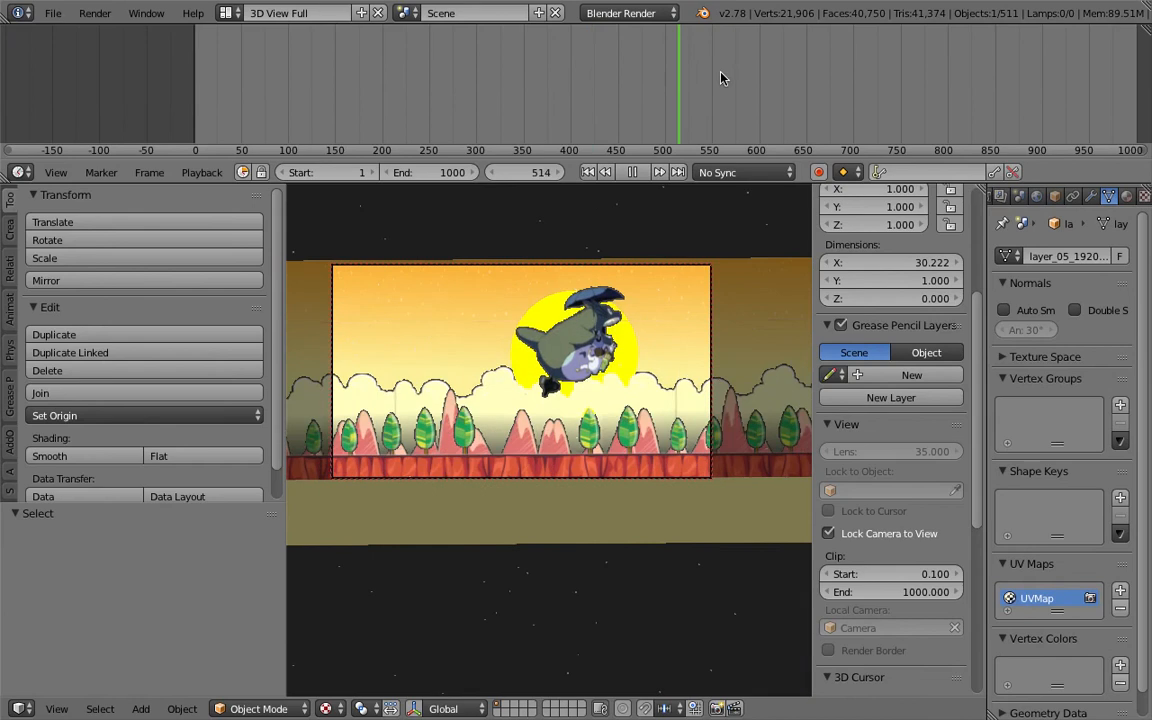
key(ctrl+s)
click(586, 72)
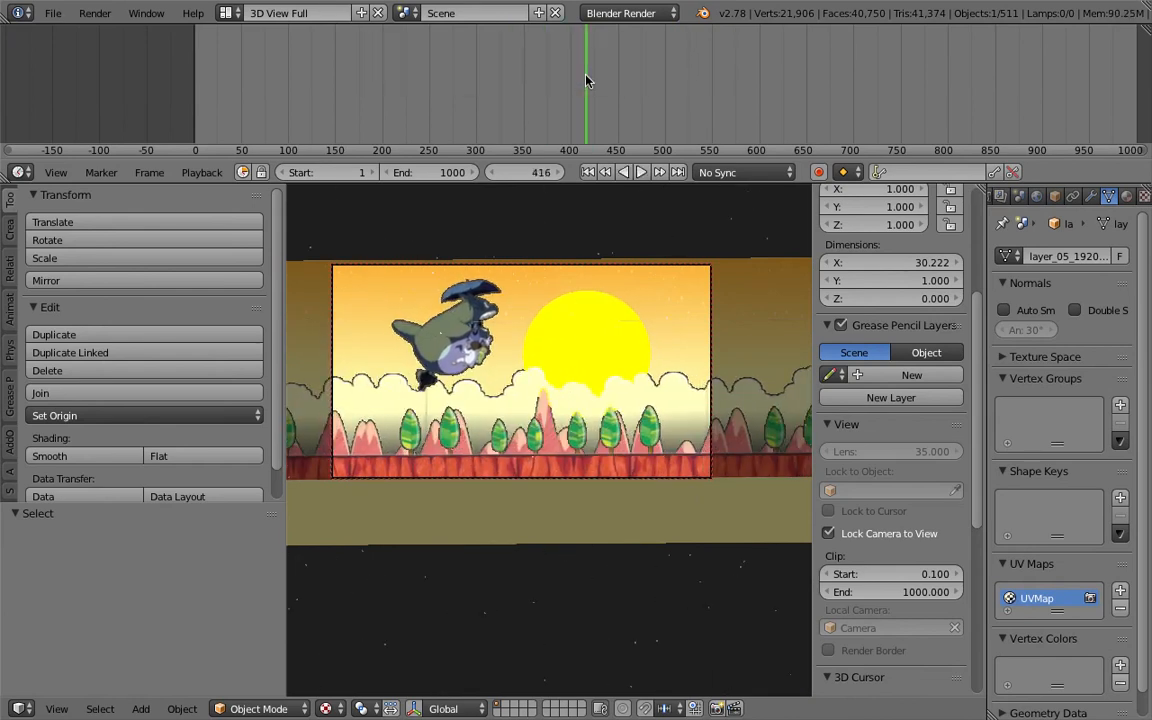
- Select the sun and change its diffuse material colour to pink with value 1.1
right_click(612, 320)
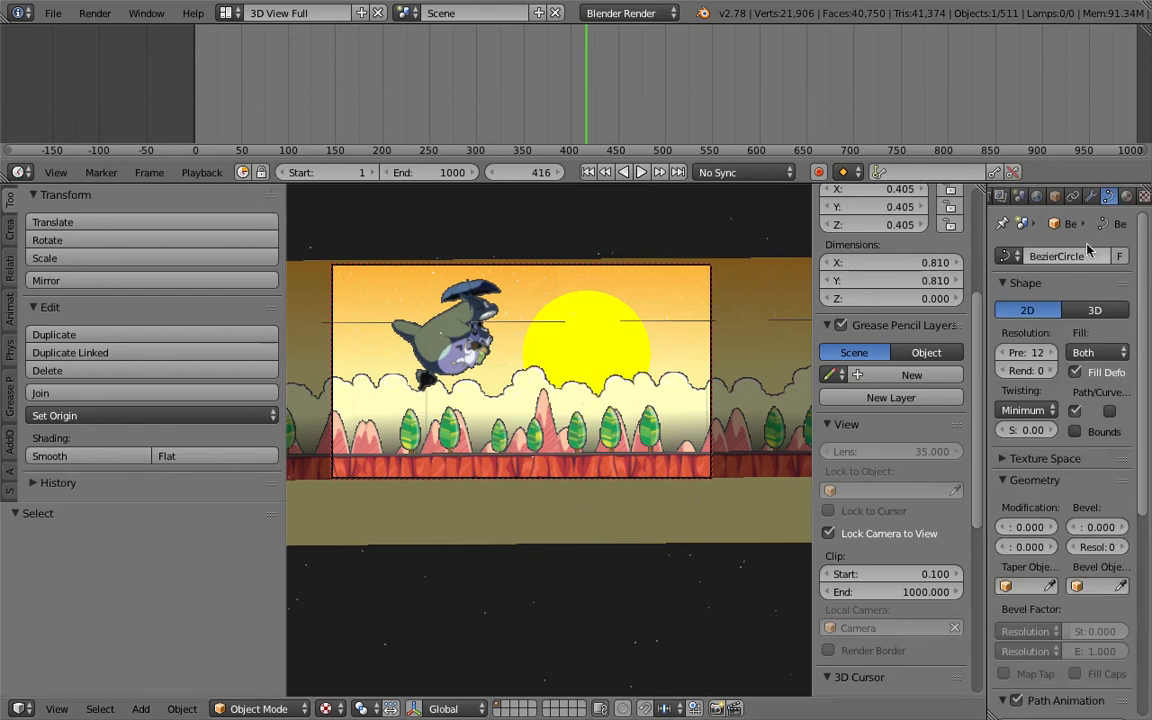
click(1126, 196)
click(1026, 535)
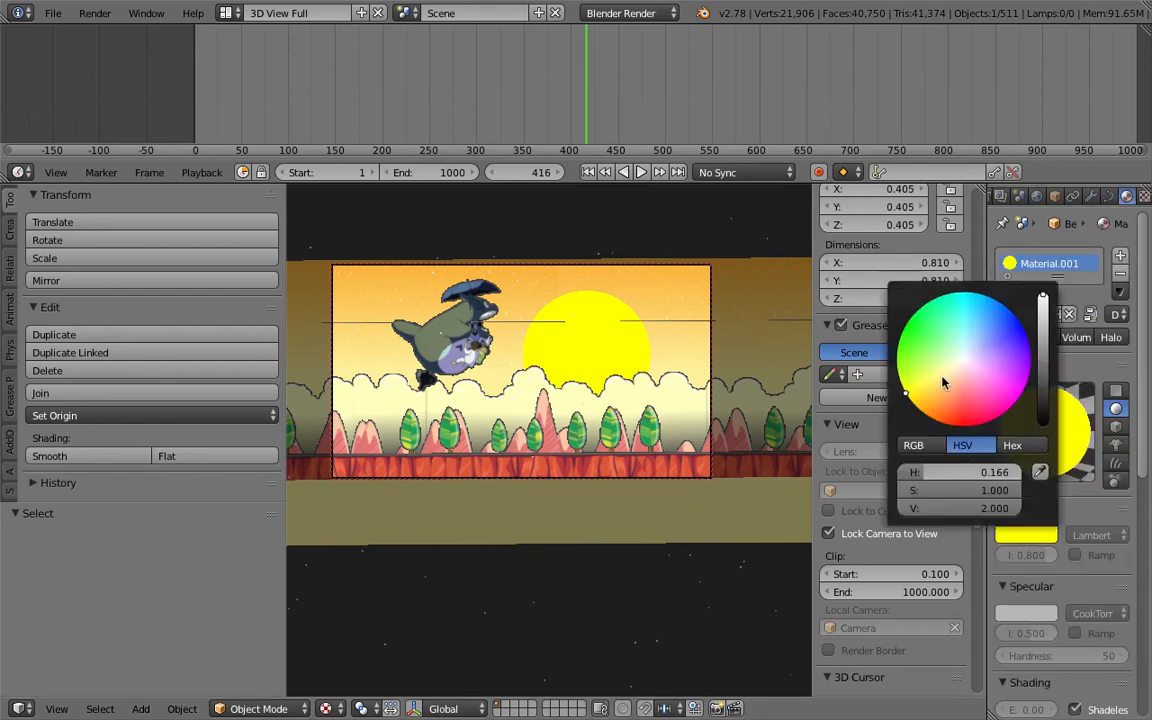
click(966, 377)
mouse_move(967, 377)
mouse_down()
mouse_move(996, 387)
mouse_move(970, 372)
mouse_move(975, 389)
mouse_up()
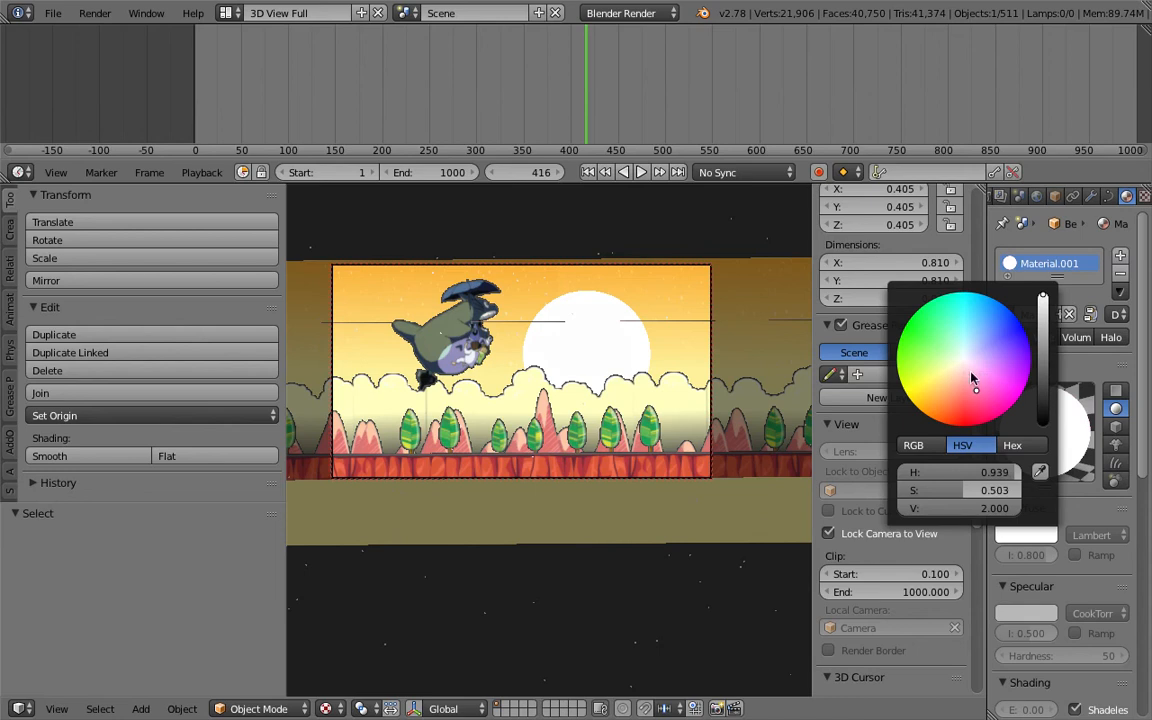
click(1050, 535)
click(950, 509)
text(1.1)
key(Return)
mouse_move(976, 390)
mouse_down()
mouse_move(969, 364)
mouse_move(973, 373)
mouse_move(987, 361)
mouse_up()
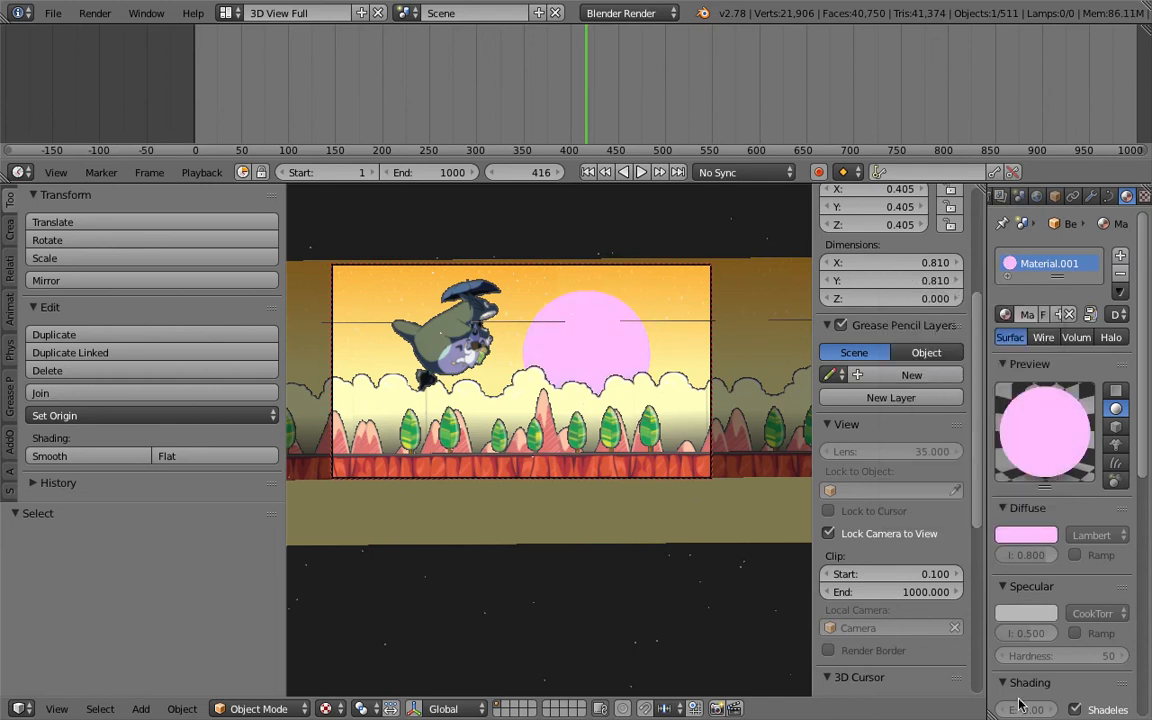
- Select the camera, enable viewport Depth Of Field, and set the camera's focus object to Totoro
right_click(711, 388)
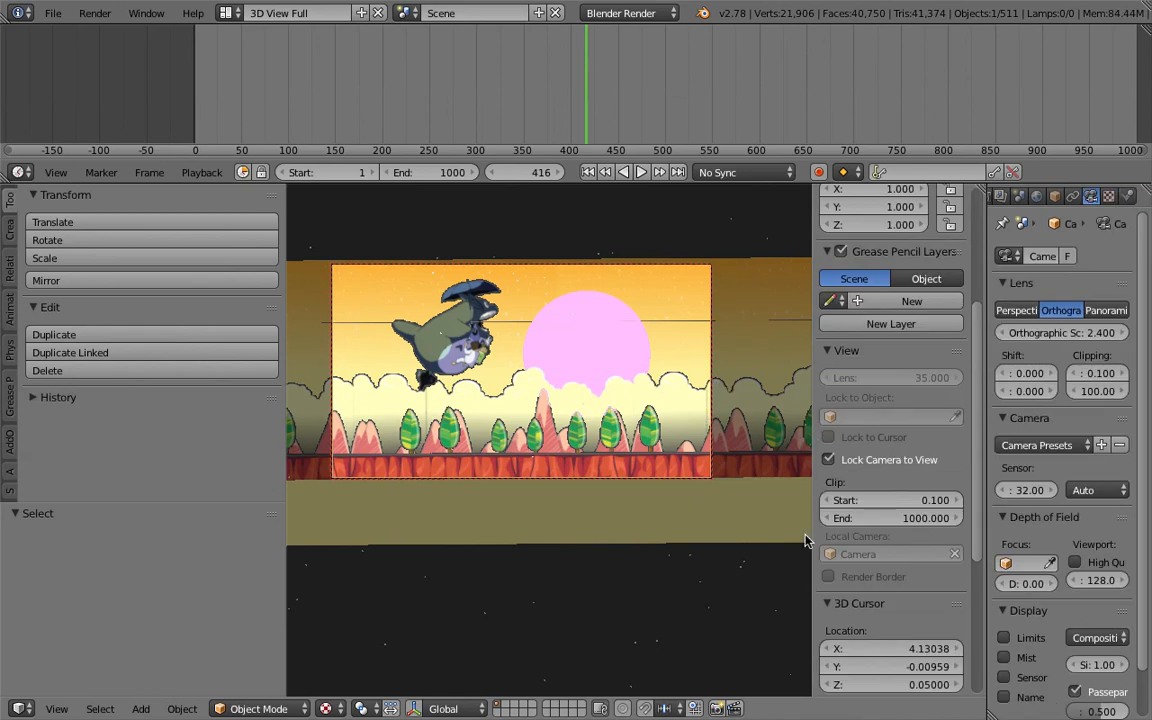
scroll(850, 500, down, 6)
click(872, 598)
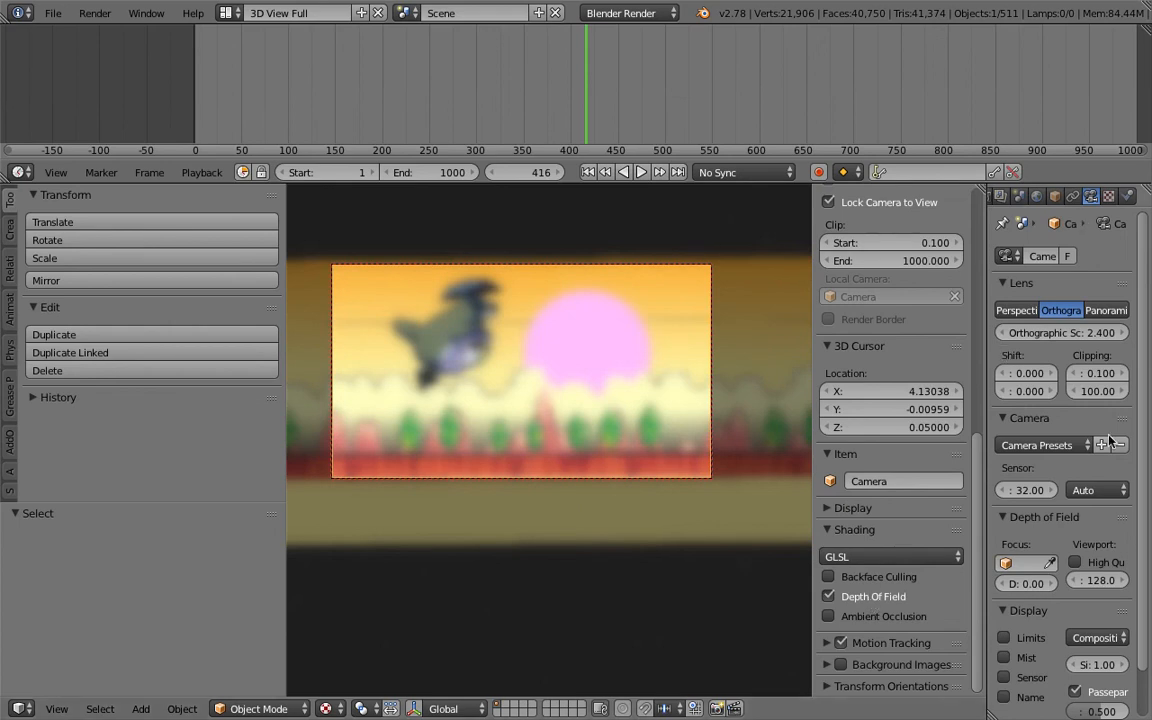
click(1013, 563)
text(tot)
key(Return)
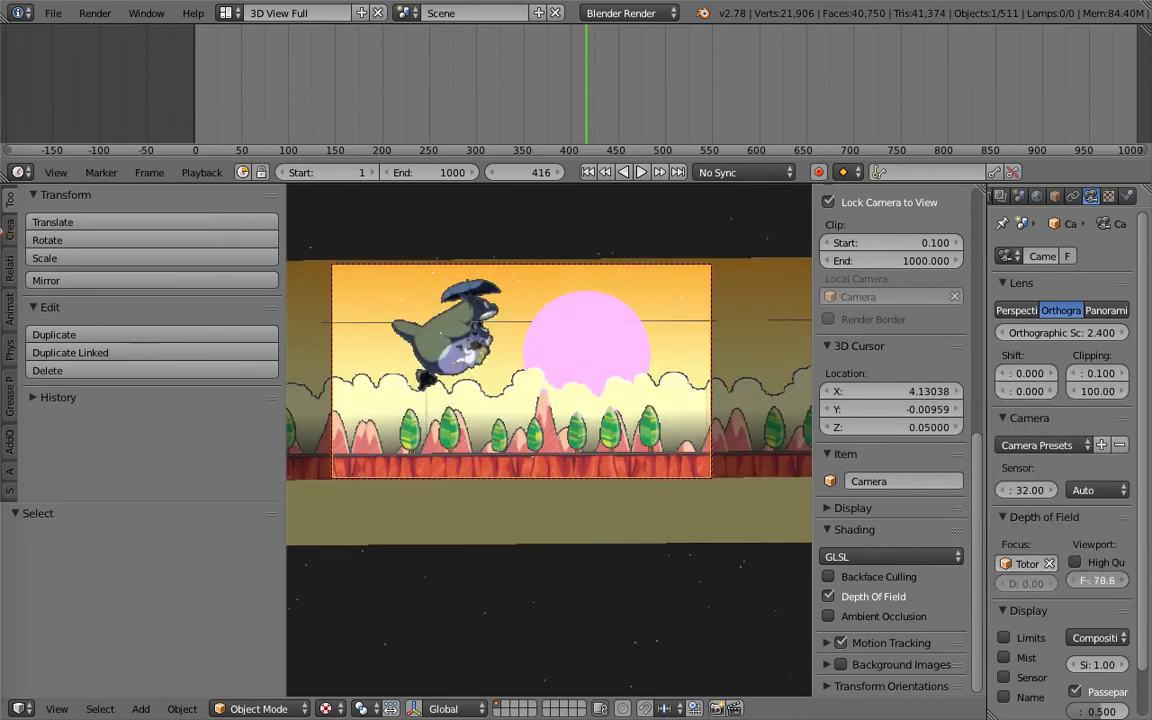
- Set the camera's viewport F-stop to about 0.2
drag(1098, 580, 1121, 593)
click(1104, 580)
key(Return)
mouse_move(1098, 580)
mouse_down()
mouse_move(1076, 580)
mouse_move(1101, 580)
mouse_up()
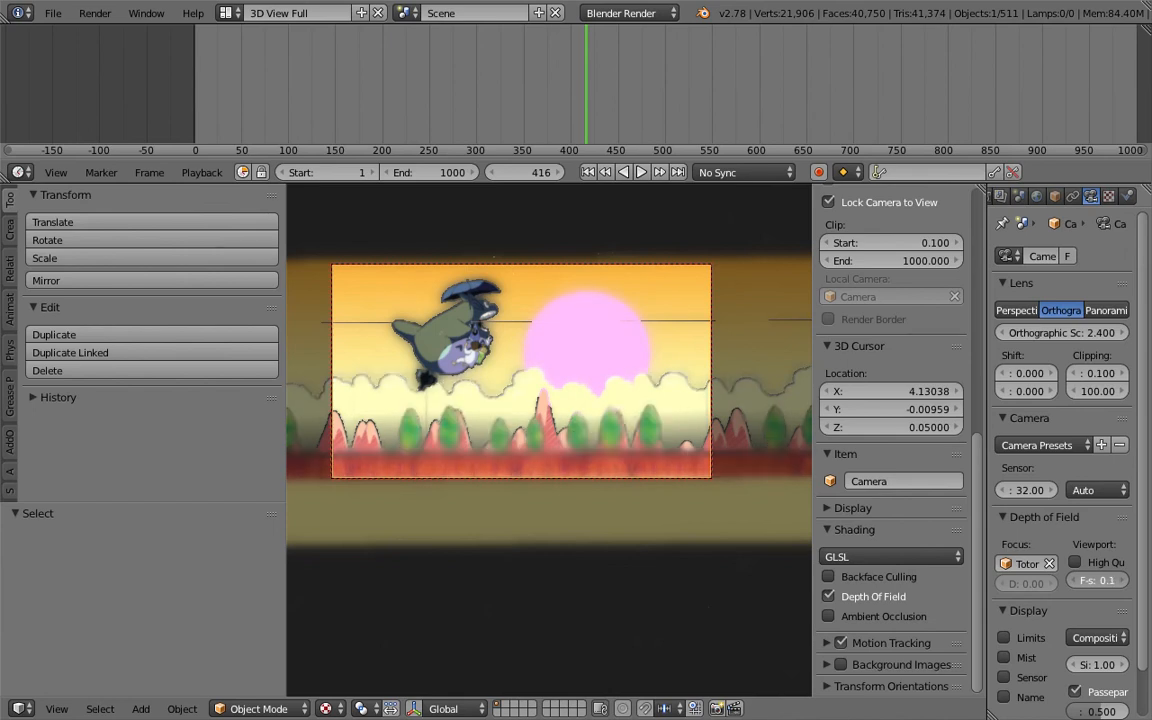
drag(1101, 580, 1102, 580)
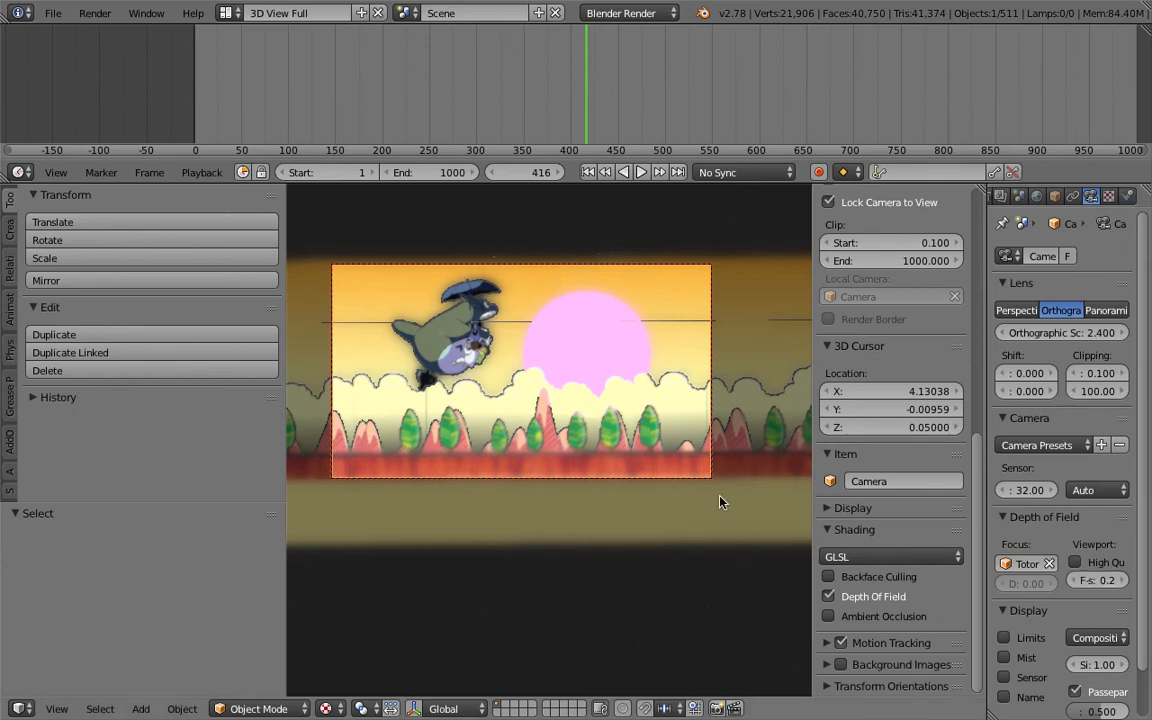
- Maximize the 3D viewport to full screen and hide its side panels
drag(440, 130, 508, 140)
click(481, 300)
key(shift+space)
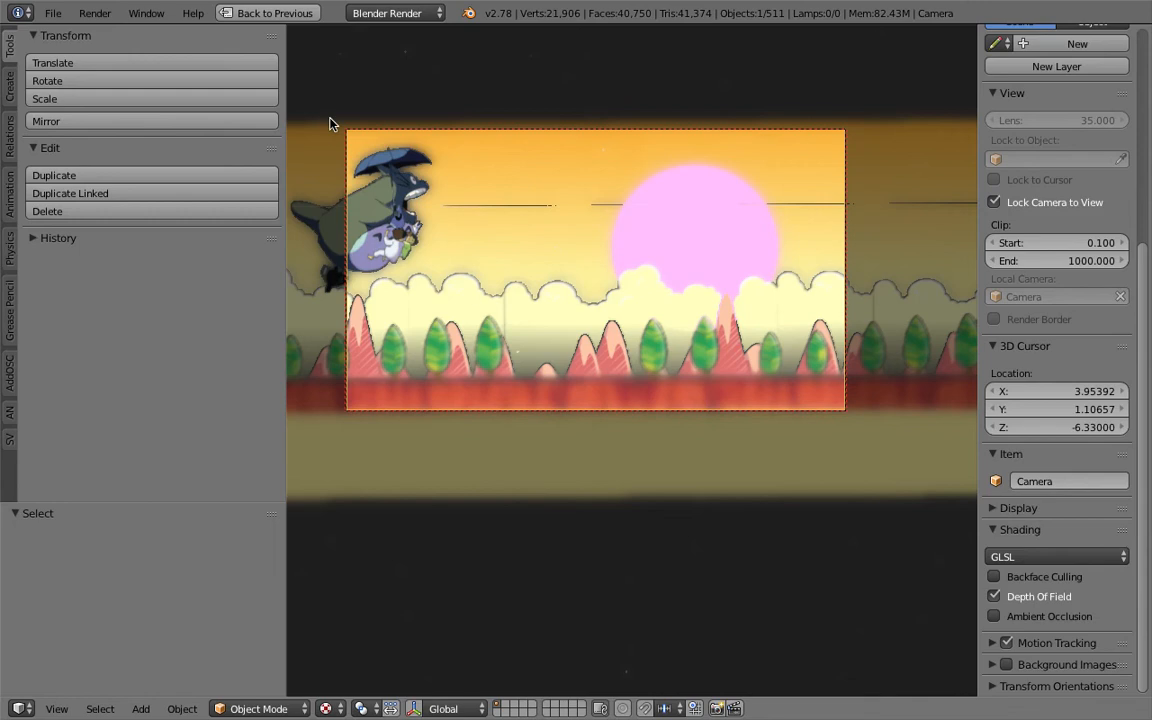
drag(288, 103, 10, 105)
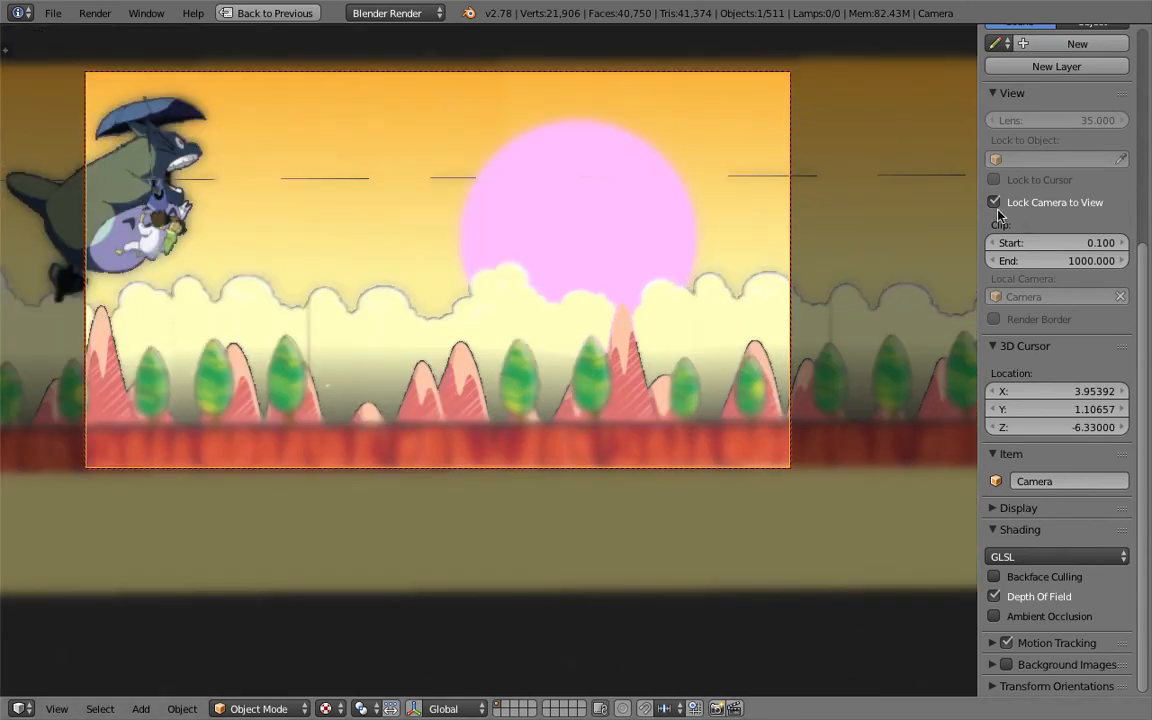
drag(975, 207, 1035, 253)
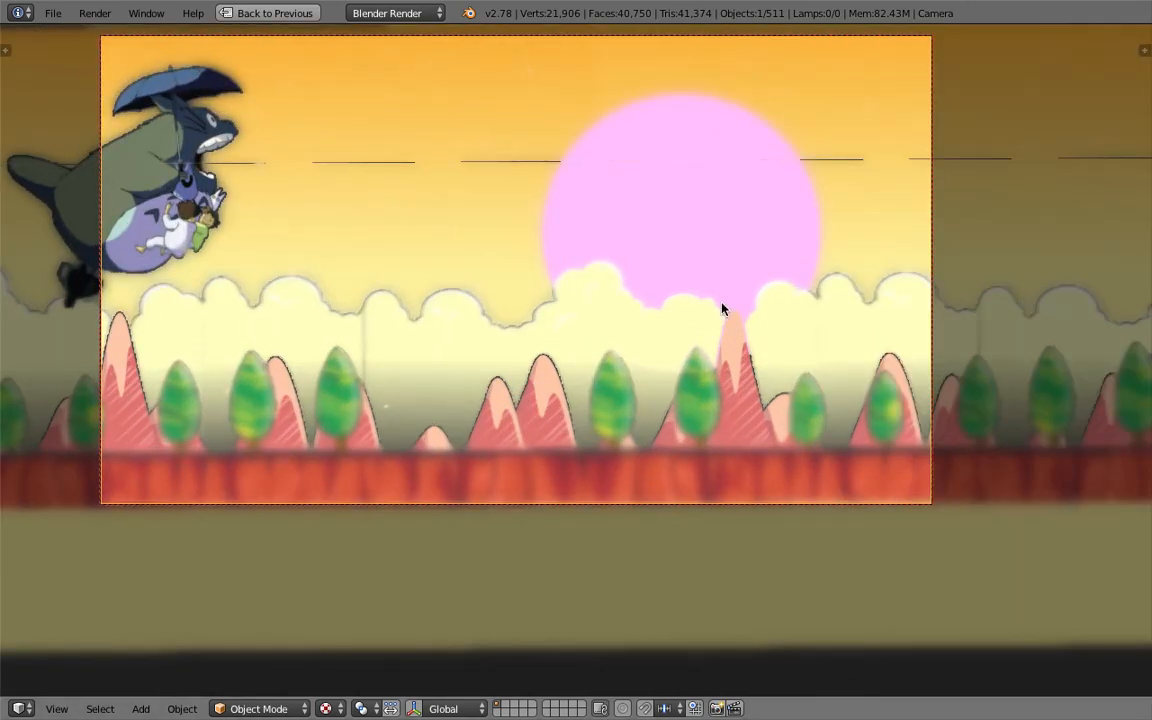
- Play the animation from the start and select the layer_05 background layer
key(shift+Left)
key(alt+a)
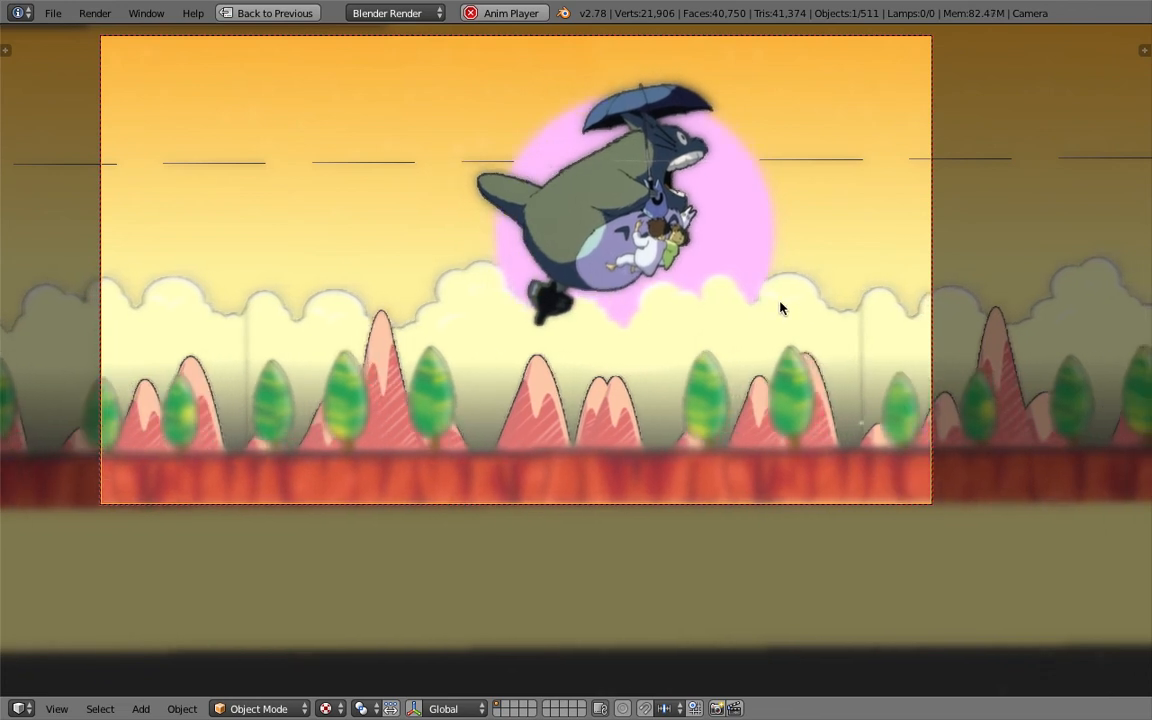
right_click(637, 277)
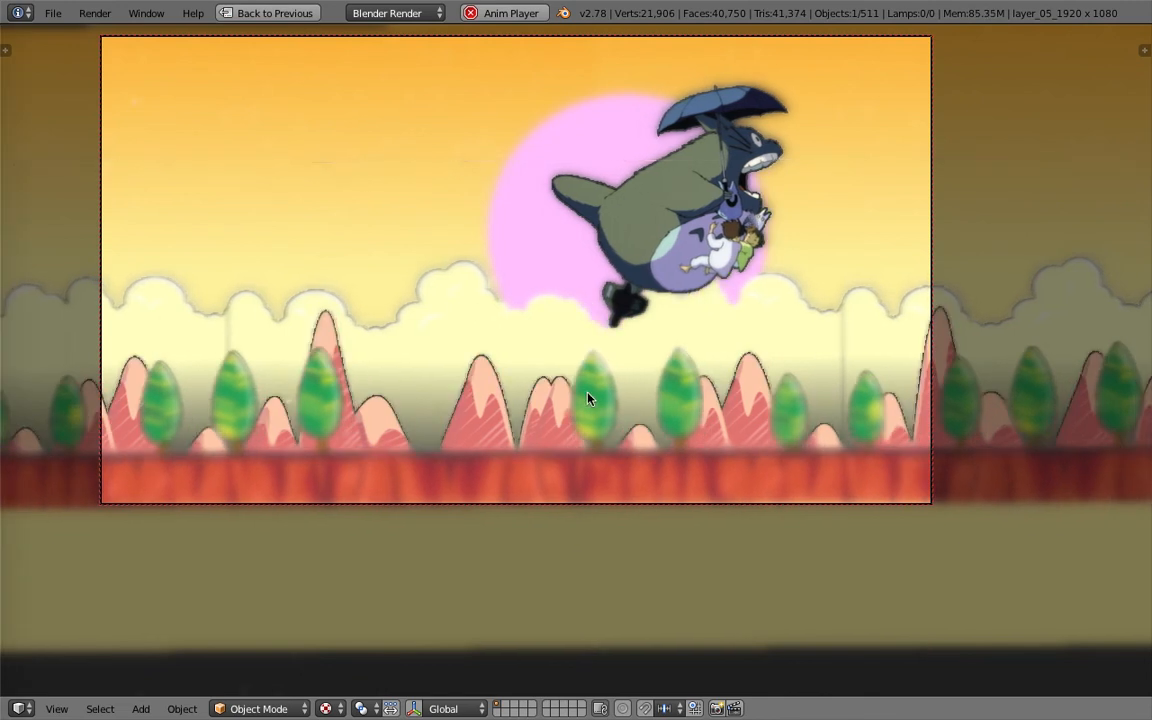
right_click(727, 263)
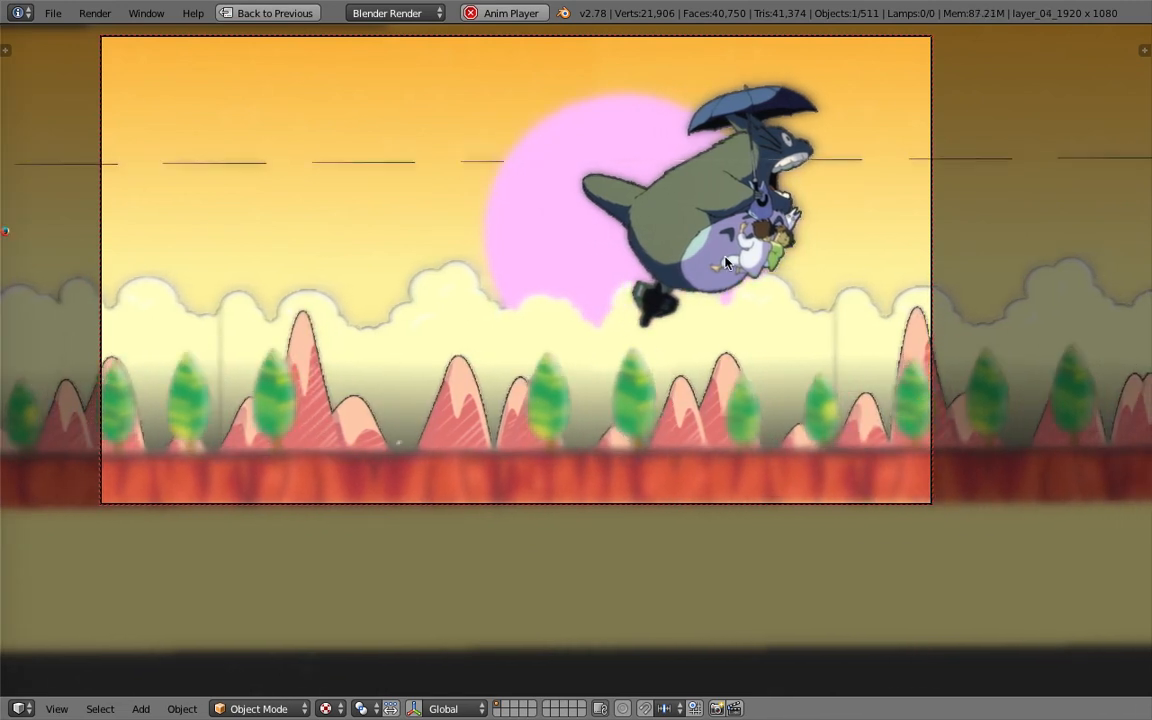
right_click(727, 263)
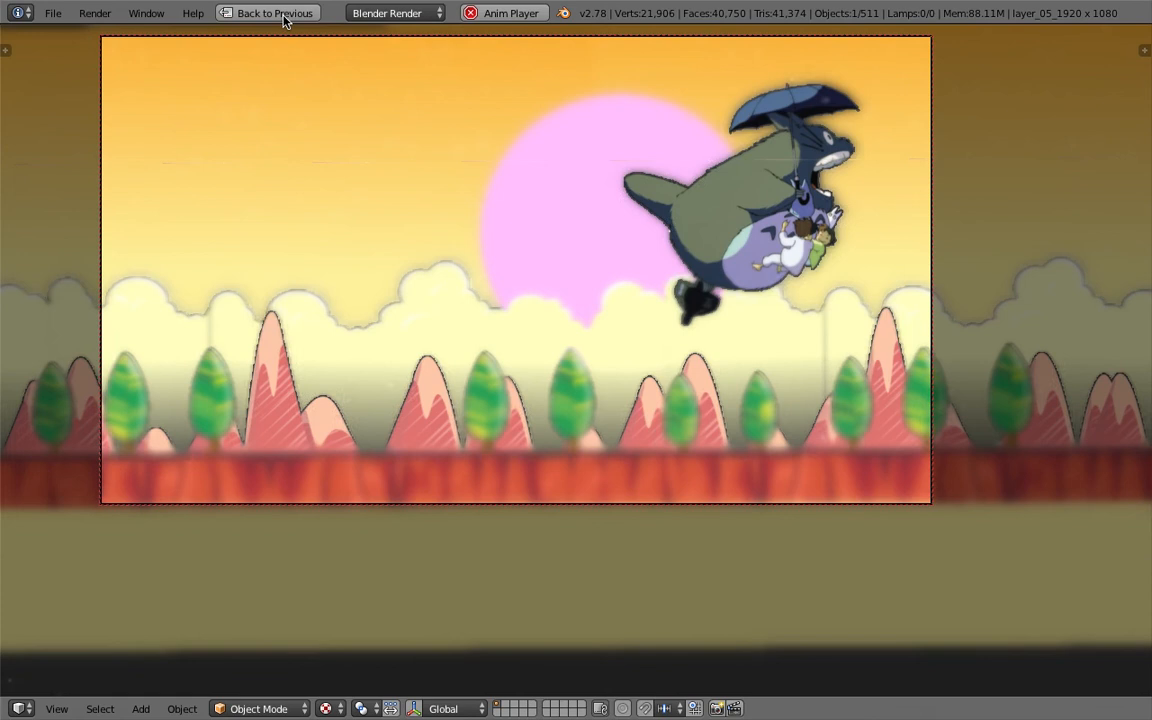
- Restore the previous layout and turn the timeline area into a Node Editor
click(280, 14)
click(18, 173)
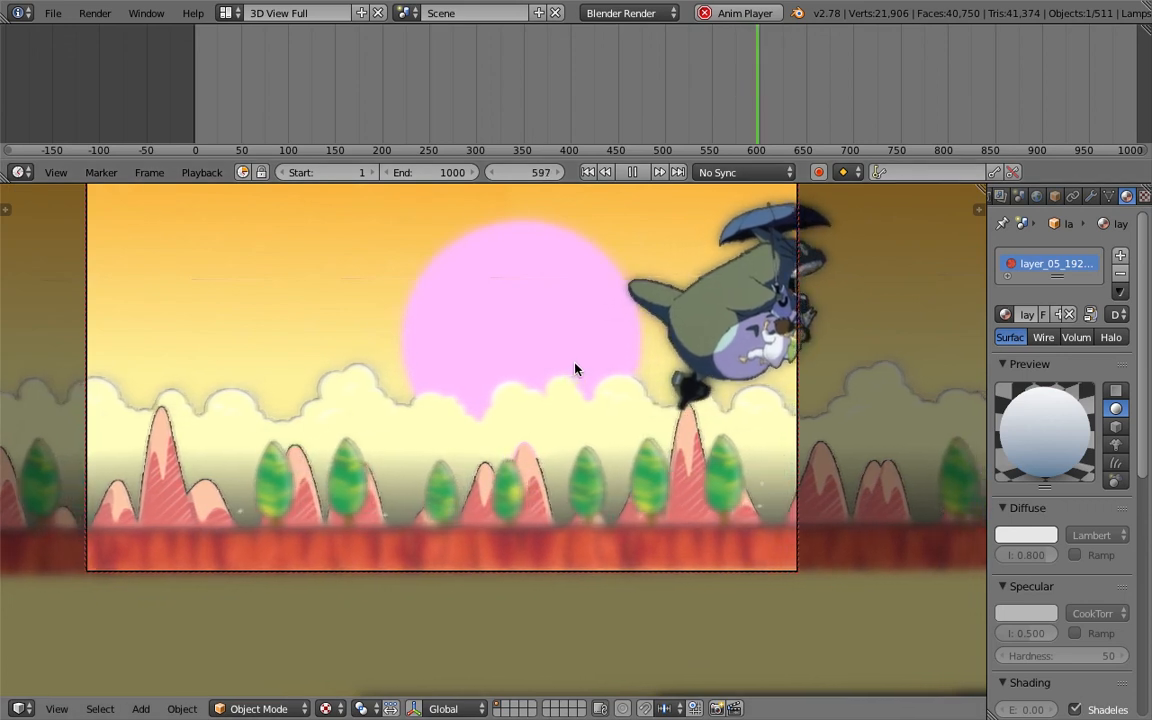
click(287, 88)
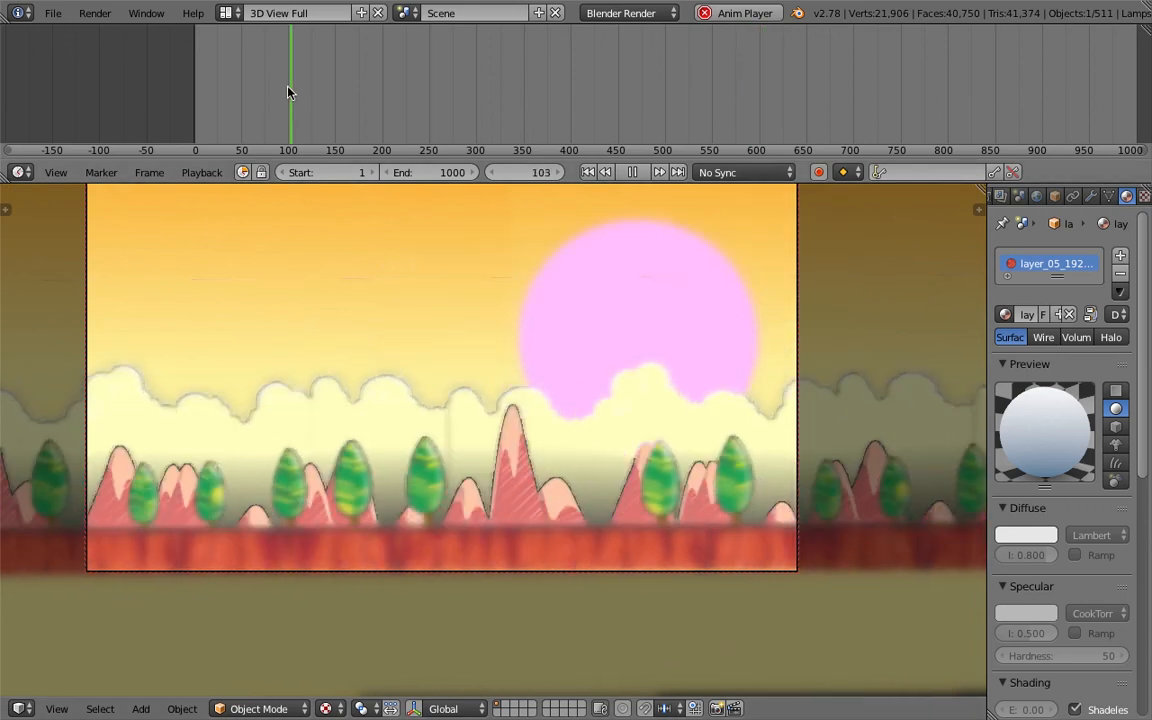
click(18, 172)
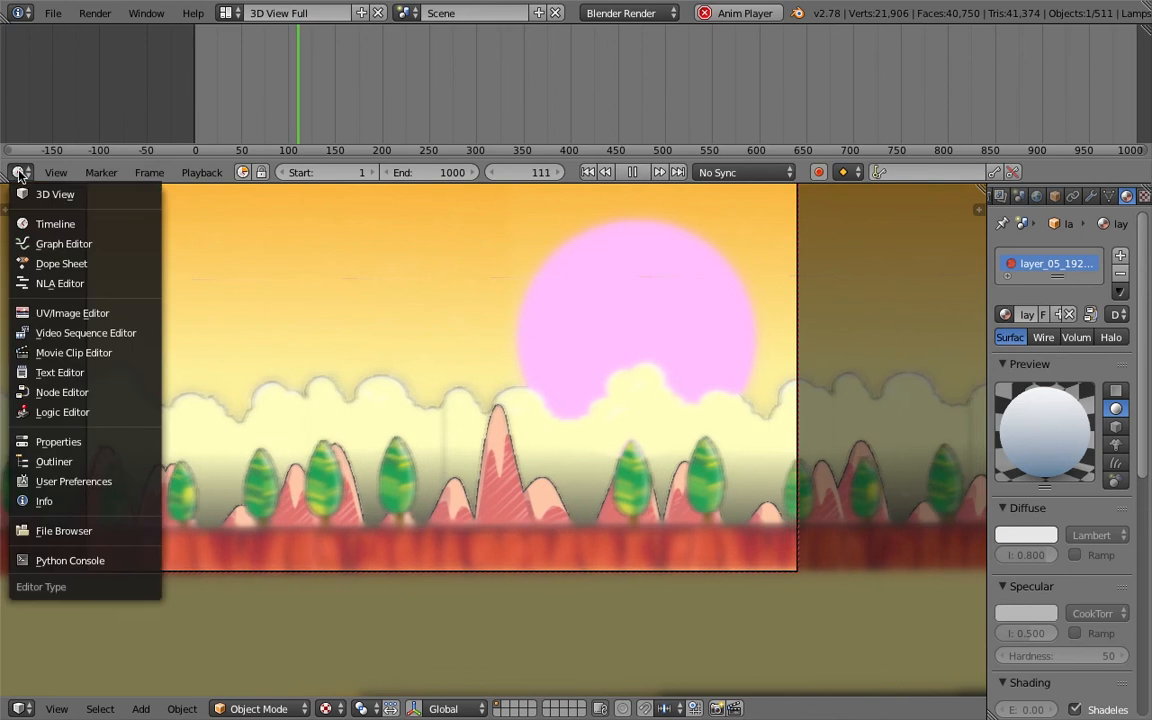
click(62, 392)
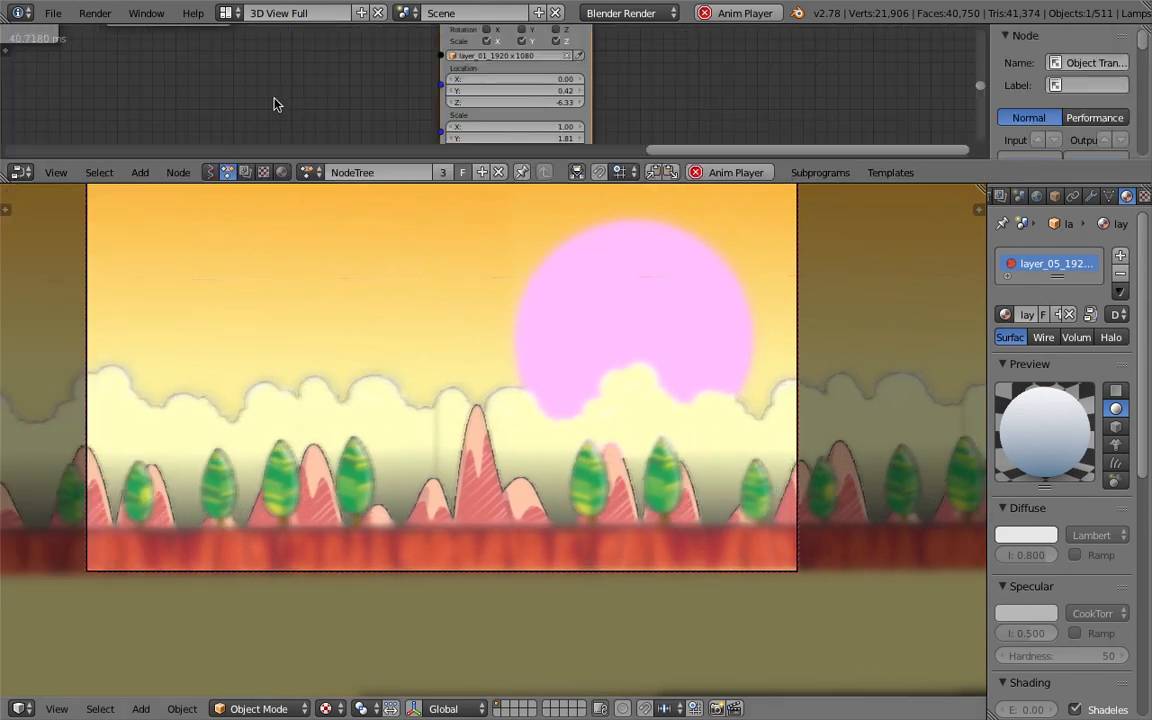
- Set the B value of the layer's Math multiply node to 0.55
middle_drag(327, 129, 555, 147)
middle_drag(545, 72, 419, 82)
scroll(359, 96, up, 5)
middle_drag(309, 112, 395, 70)
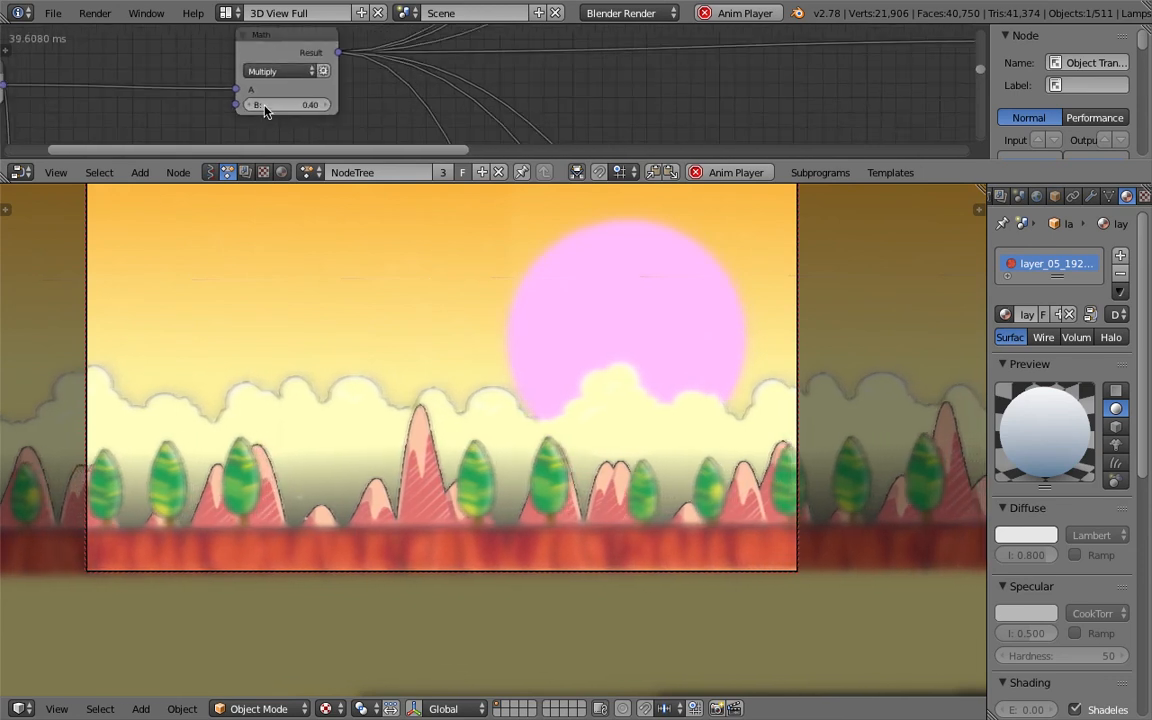
click(325, 105)
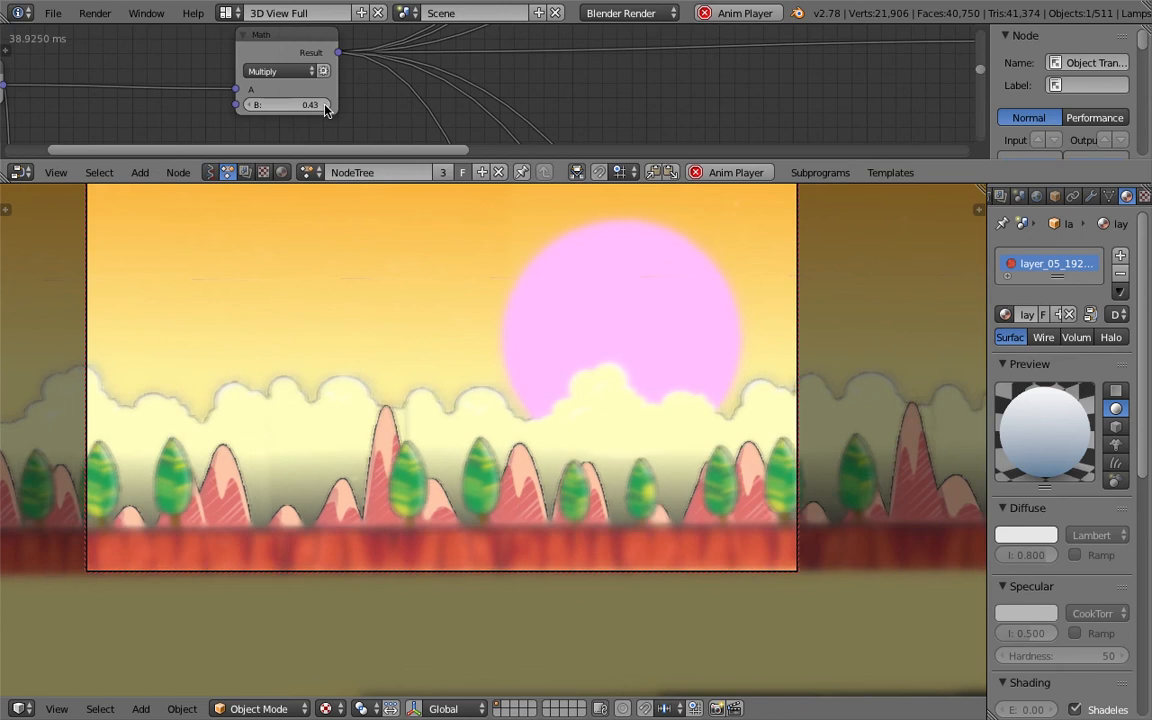
click(325, 105)
click(325, 105)
click(325, 105)
click(325, 105)
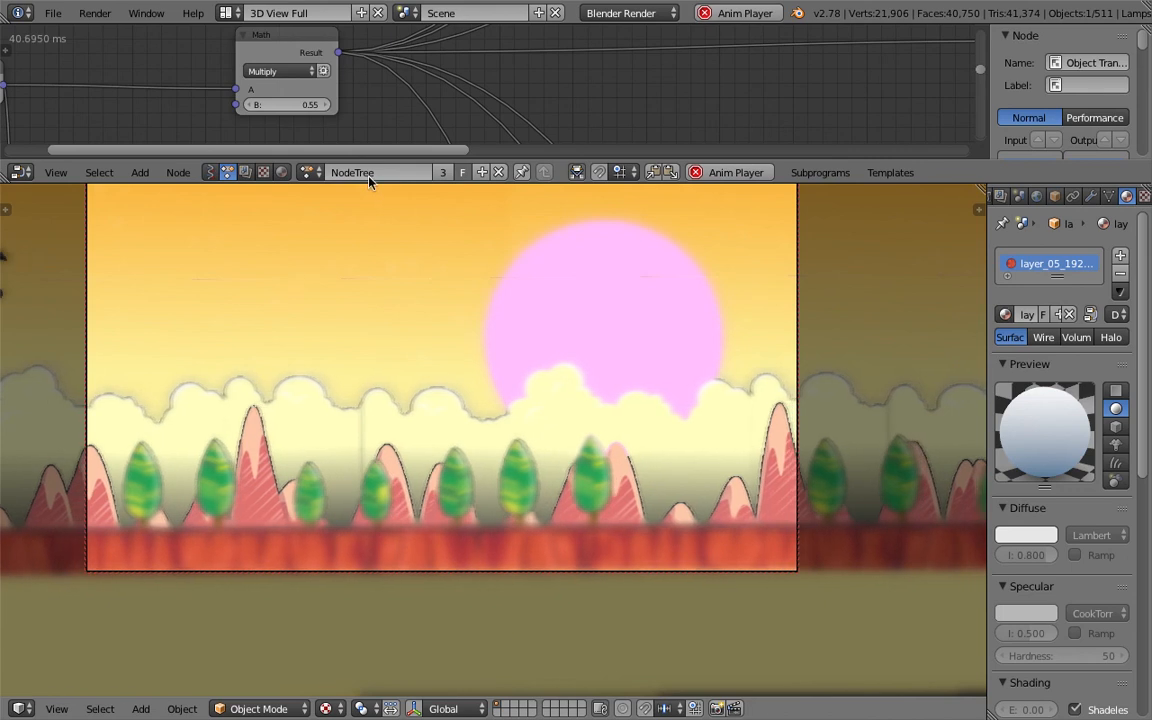
- Stop playback and examine the layered scene from outside the camera view with a larger node editor
key(Escape)
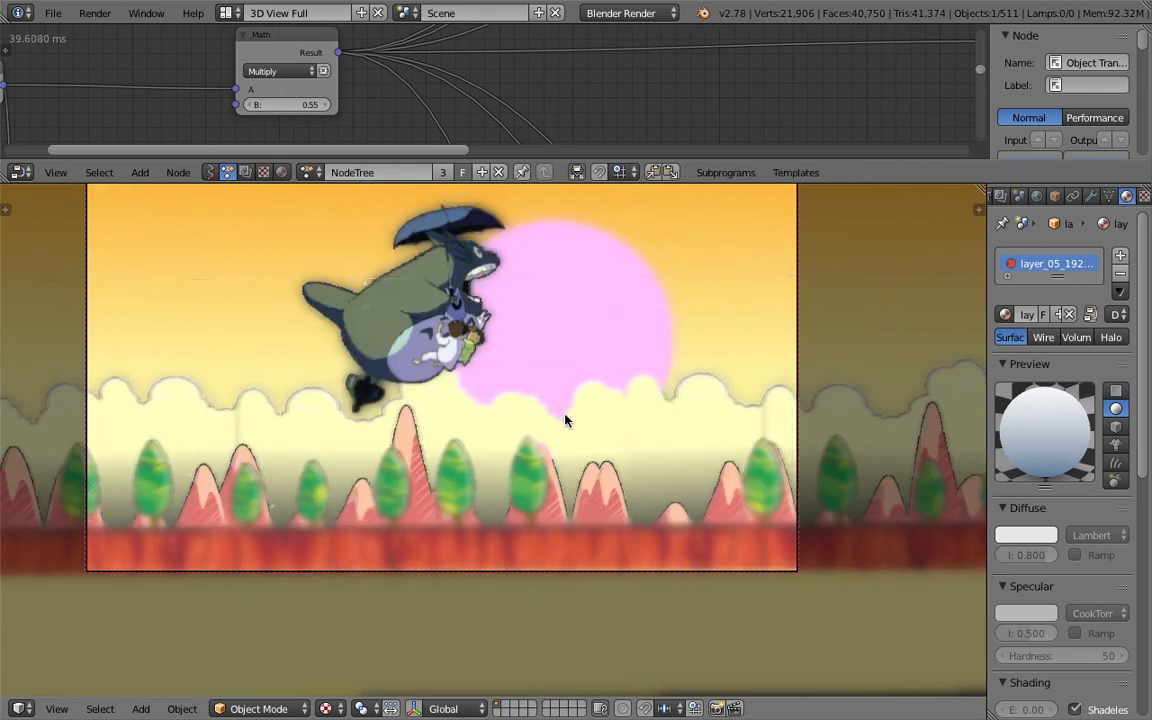
click(980, 210)
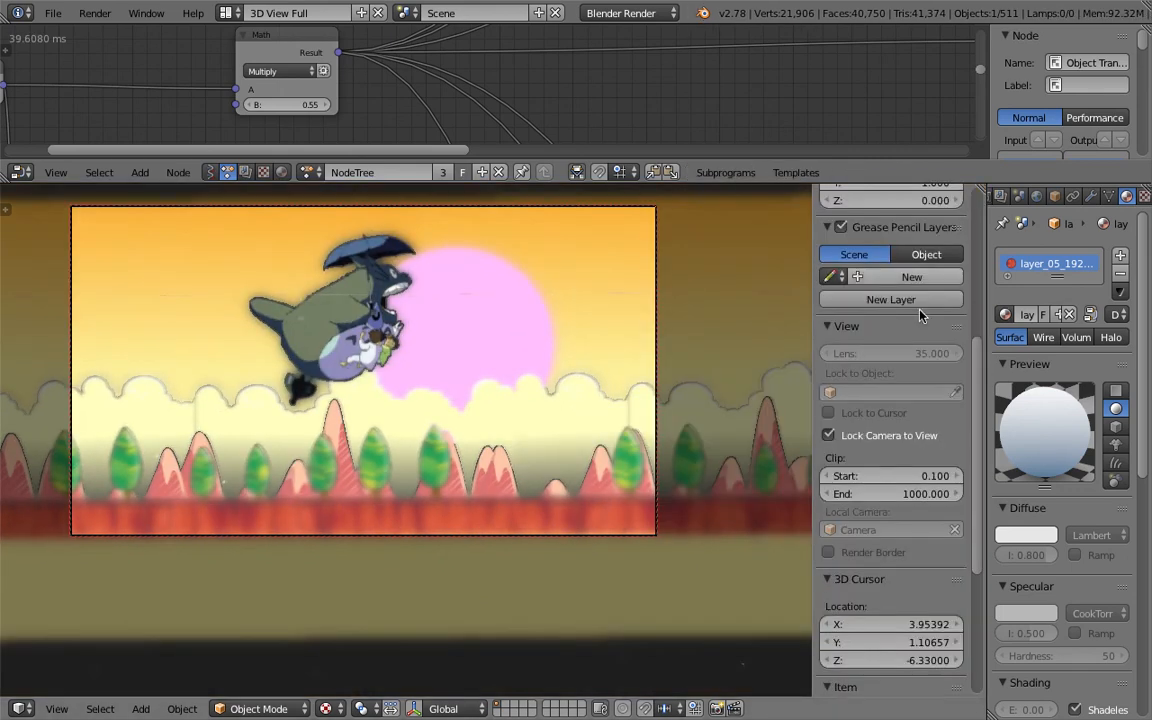
middle_drag(309, 402, 467, 468)
scroll(476, 496, up, 5)
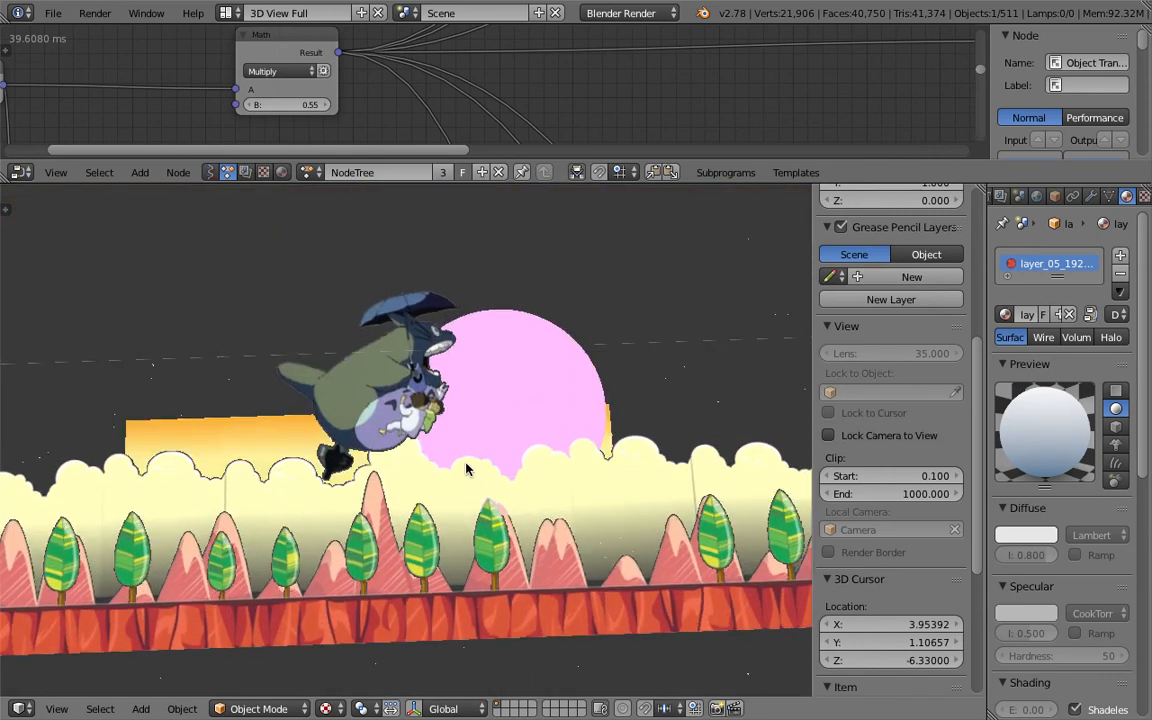
scroll(519, 130, down, 4)
drag(510, 168, 590, 376)
scroll(690, 208, down, 7)
middle_drag(488, 195, 200, 204)
scroll(400, 214, up, 3)
middle_drag(783, 235, 784, 181)
drag(833, 225, 857, 169)
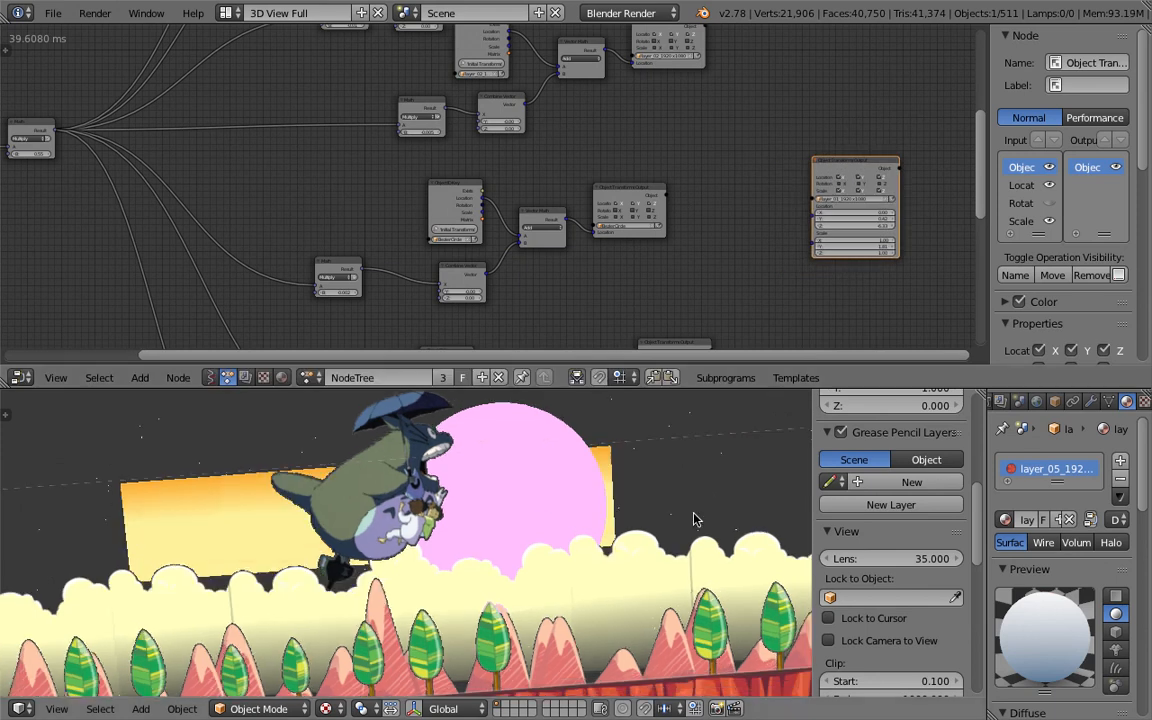
- Select Totoro, examine the sun and Totoro location nodes in front view, and play the animation
scroll(437, 171, up, 2)
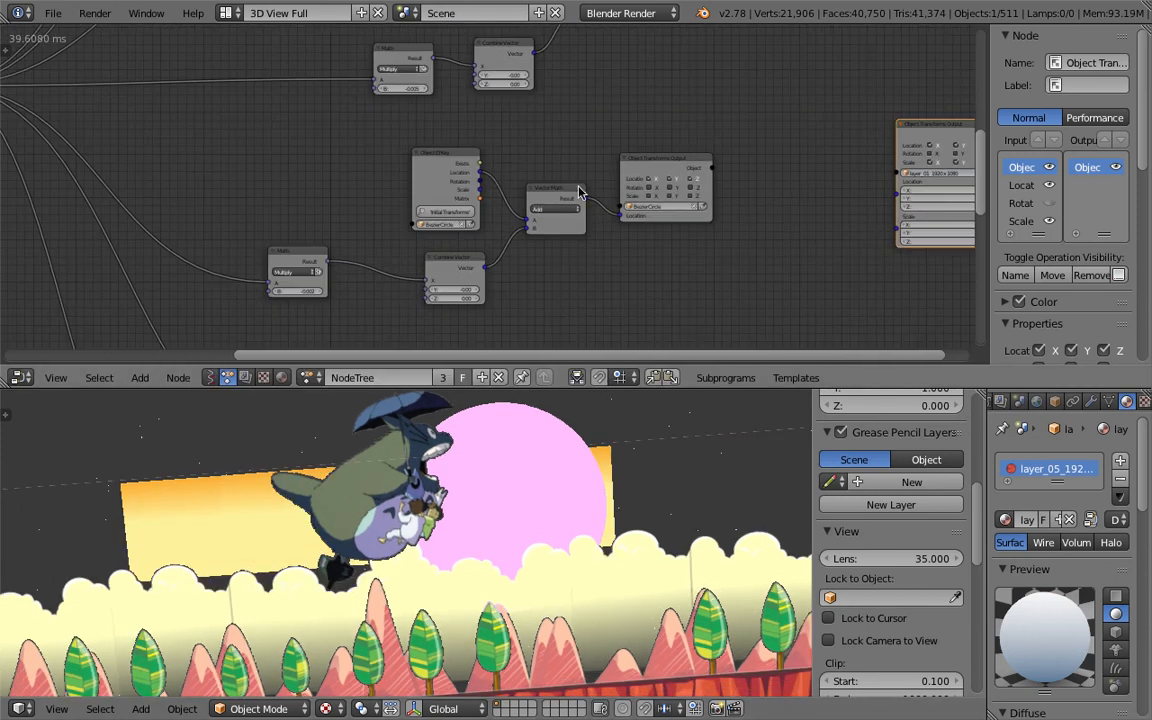
scroll(433, 175, up, 2)
drag(604, 202, 602, 182)
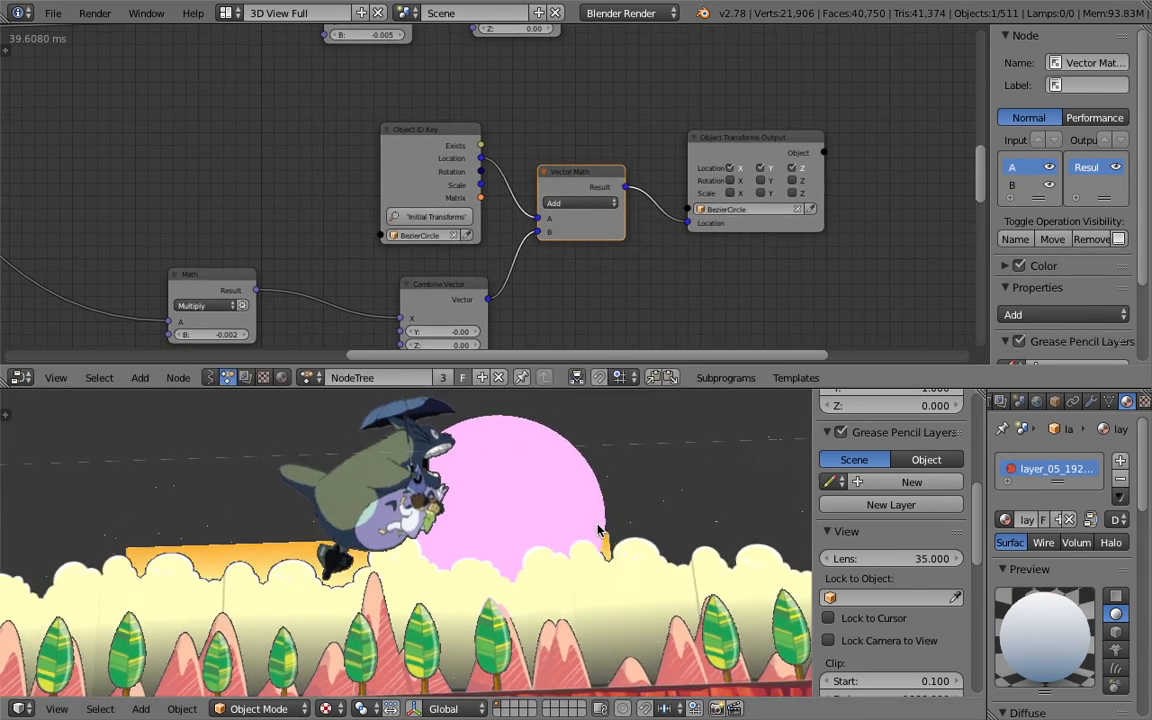
right_click(399, 485)
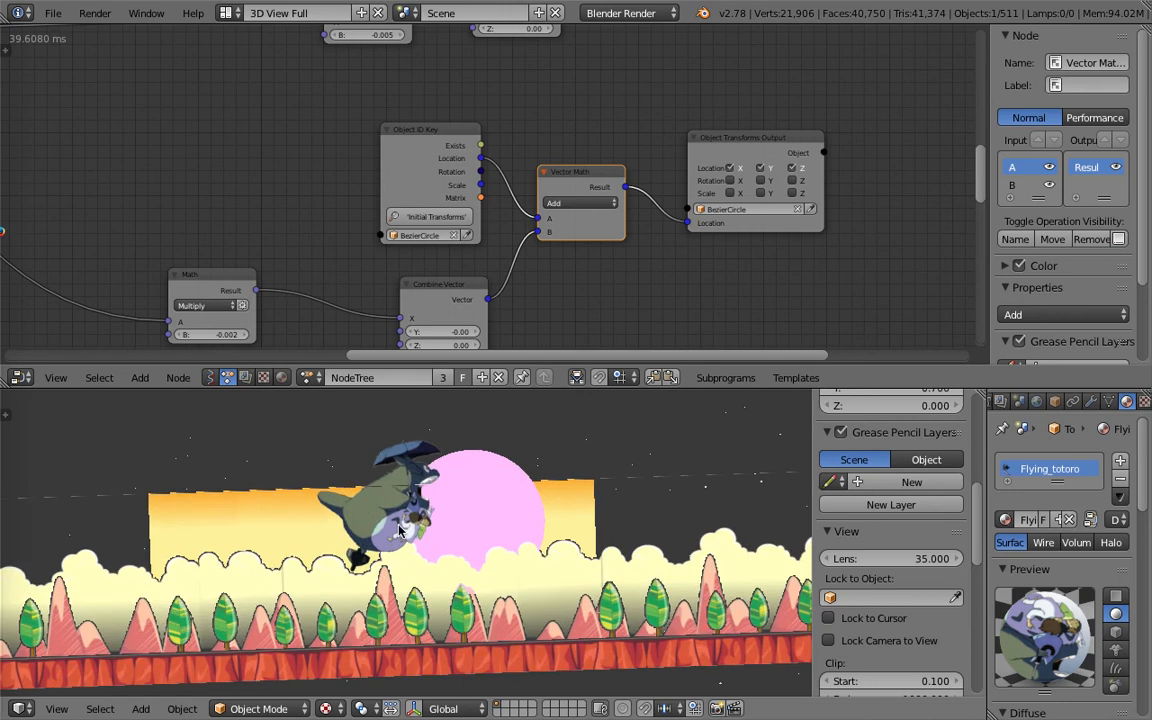
key(KP_1)
drag(764, 145, 790, 147)
scroll(446, 240, down, 3)
scroll(446, 240, down, 3)
middle_drag(399, 228, 442, 121)
mouse_move(489, 503)
middle_down()
mouse_move(513, 533)
mouse_move(338, 556)
mouse_move(560, 558)
mouse_move(563, 496)
mouse_move(544, 518)
mouse_move(527, 509)
mouse_move(525, 594)
mouse_move(527, 483)
mouse_move(500, 470)
mouse_move(483, 496)
mouse_move(483, 465)
mouse_move(497, 480)
middle_up()
middle_drag(347, 630, 436, 557)
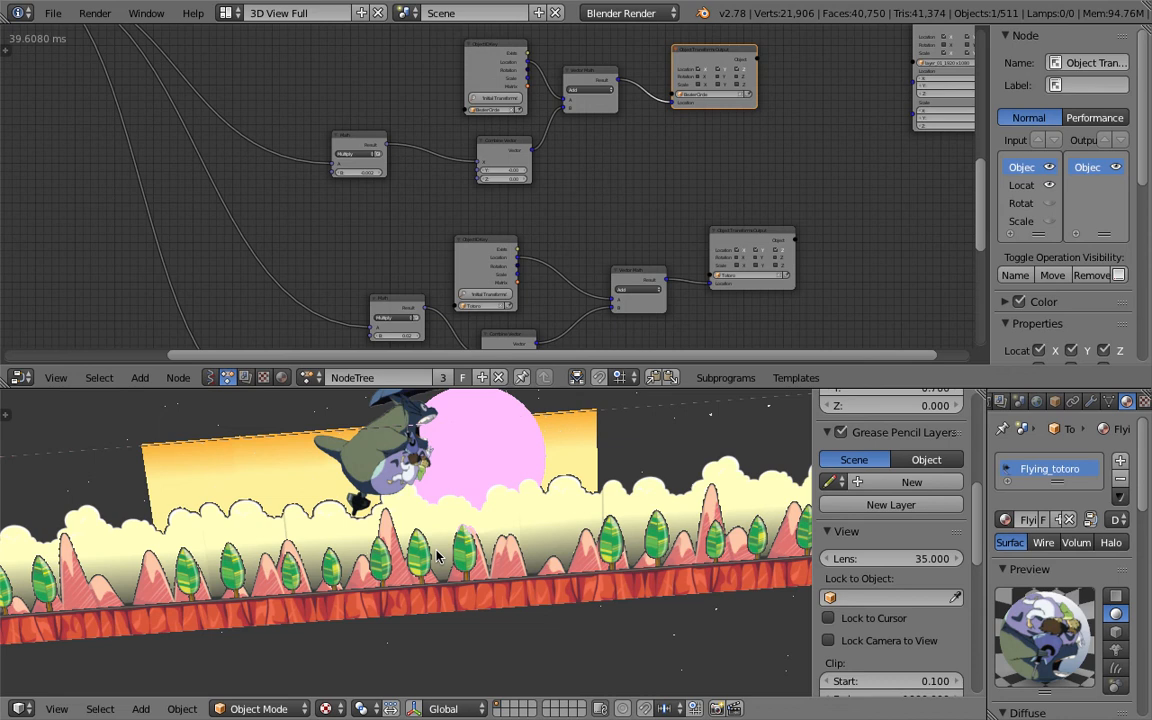
middle_drag(437, 557, 557, 556)
key(alt+a)
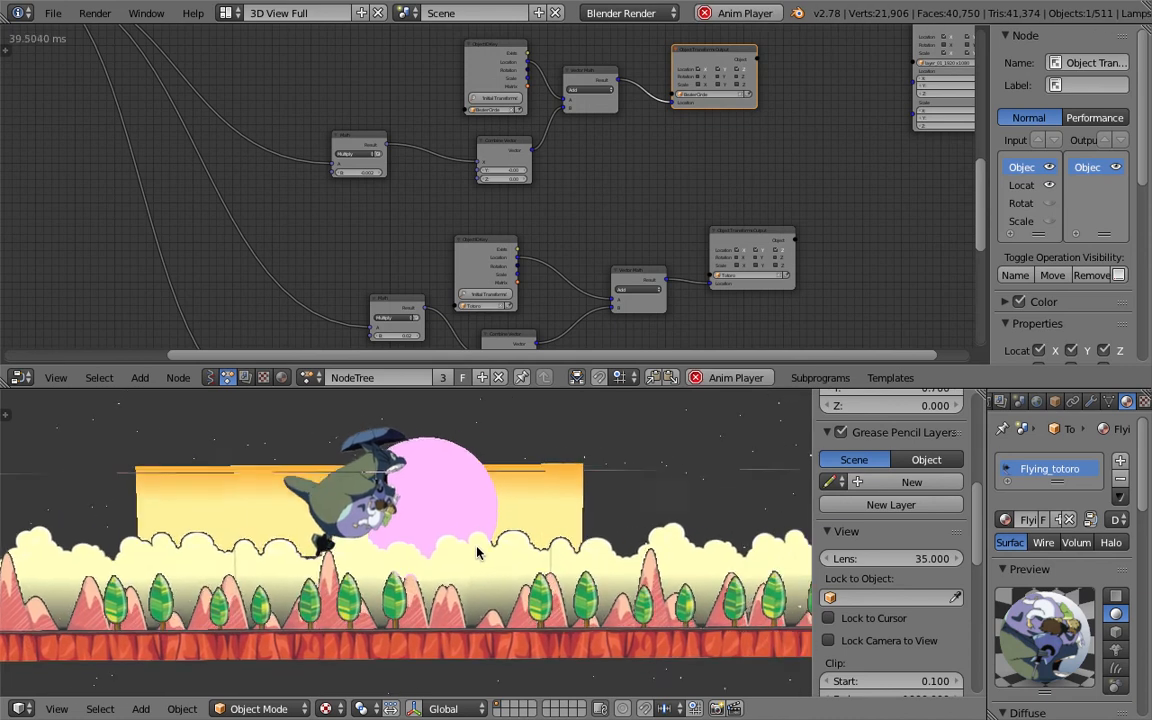